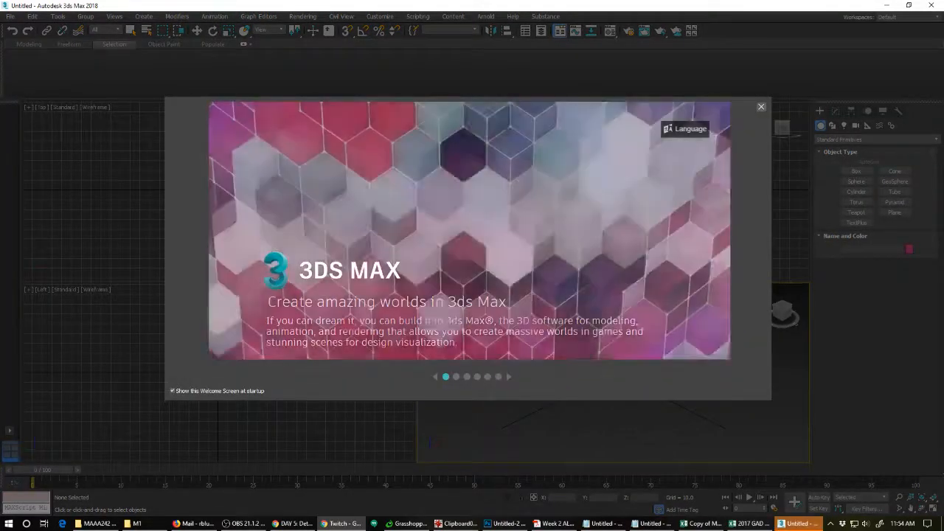
Close the welcome screen.
click(760, 108)
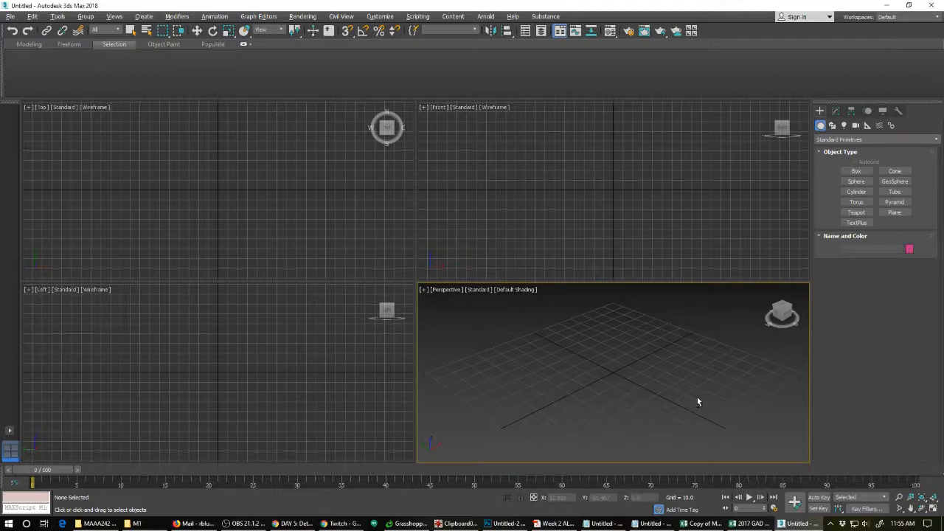
mouse_move(698, 402)
alt+middle_down()
mouse_move(686, 401)
mouse_move(699, 395)
alt+middle_up()
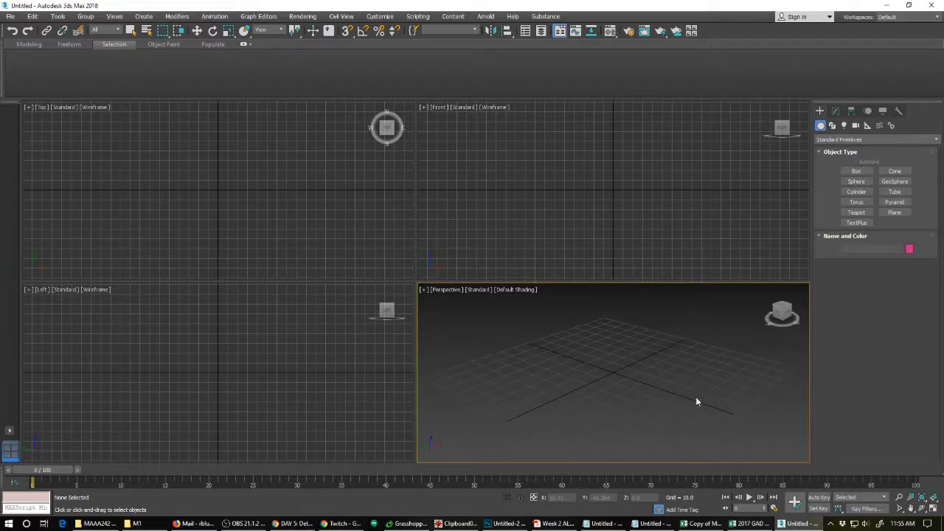
click(248, 524)
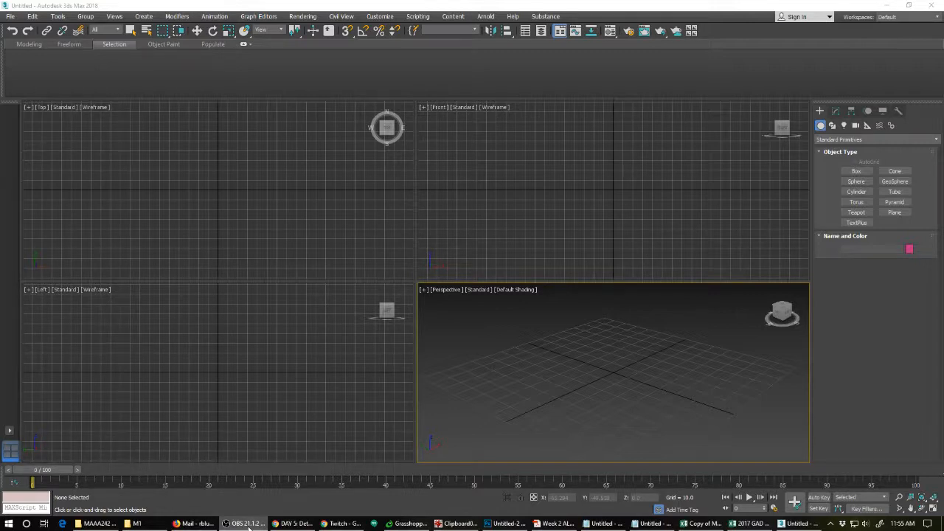
click(249, 527)
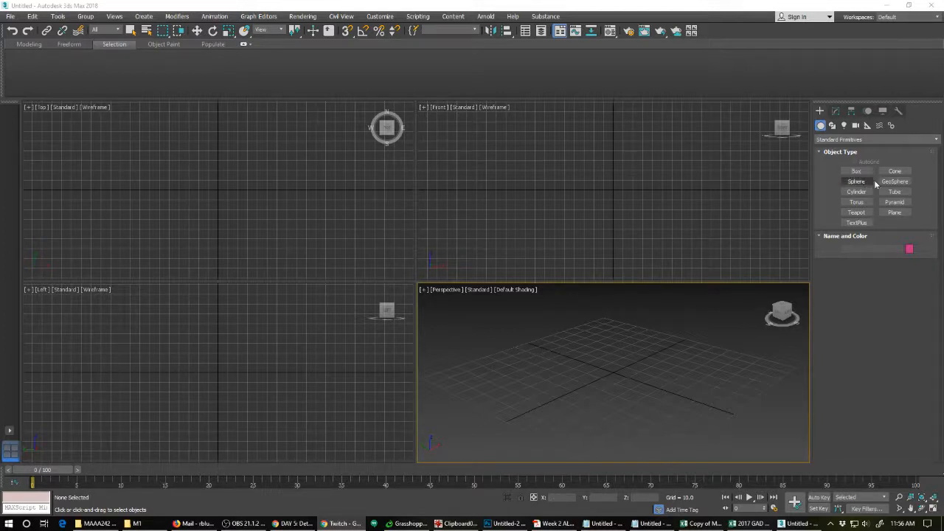
Maximize the Perspective viewport.
click(516, 205)
key(alt+w)
key(alt+w)
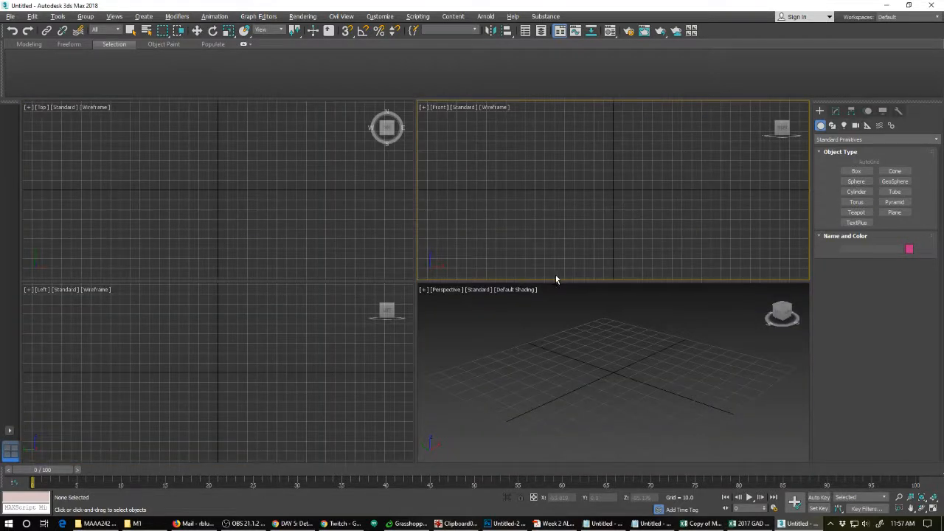
click(605, 337)
key(alt+w)
scroll(432, 259, down, 3)
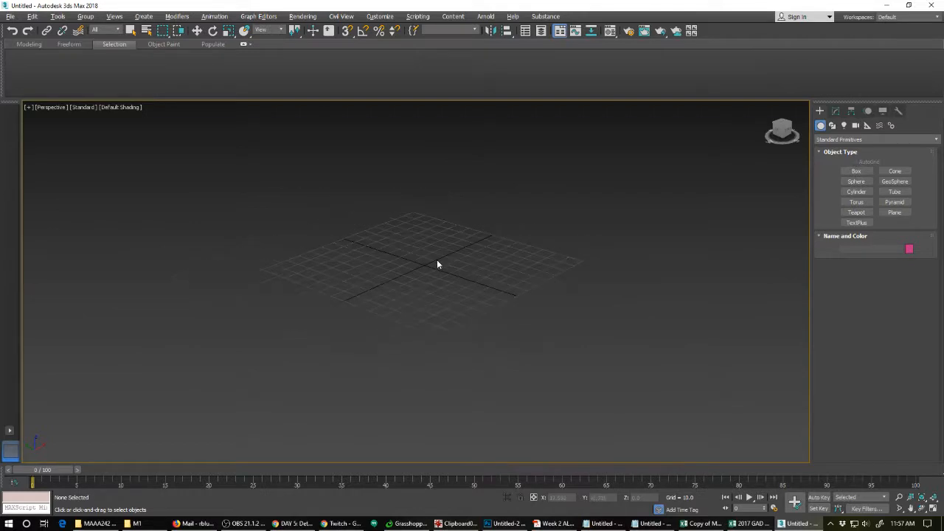
scroll(435, 259, up, 3)
middle_drag(423, 244, 441, 278)
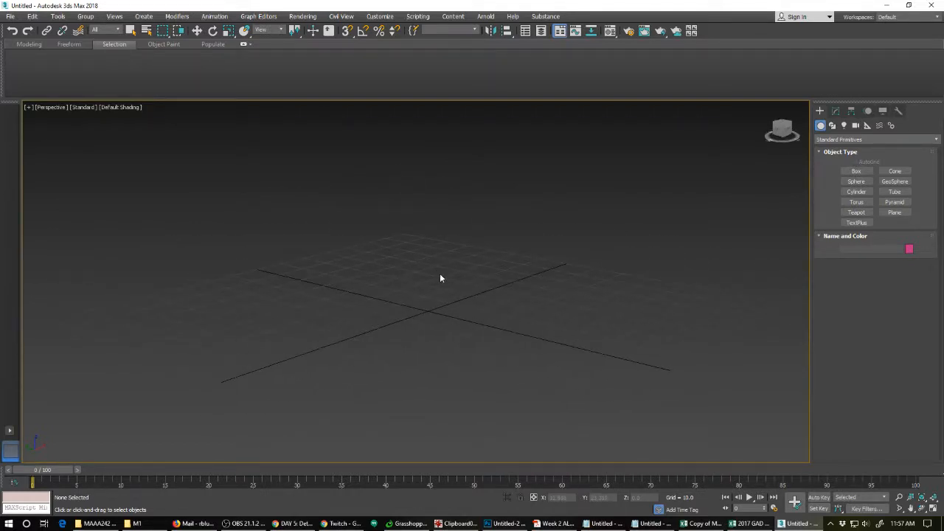
click(857, 192)
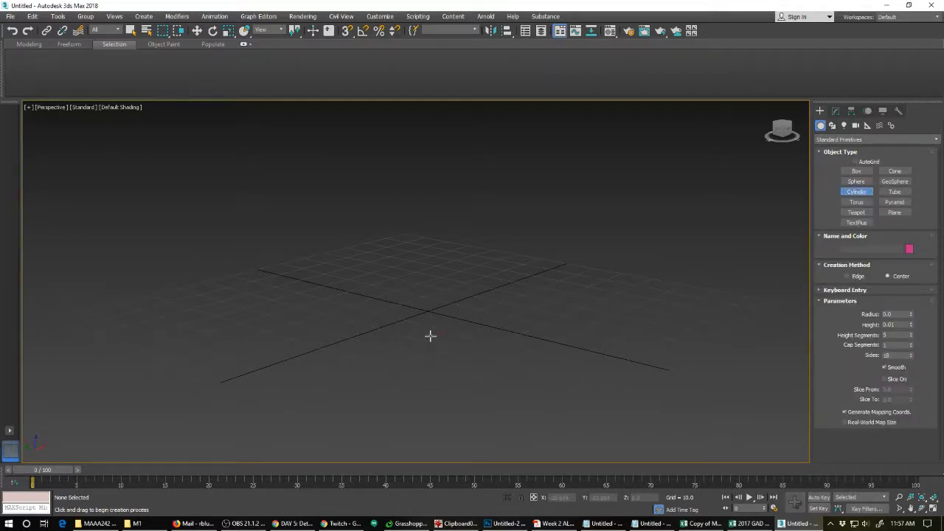
drag(430, 335, 424, 356)
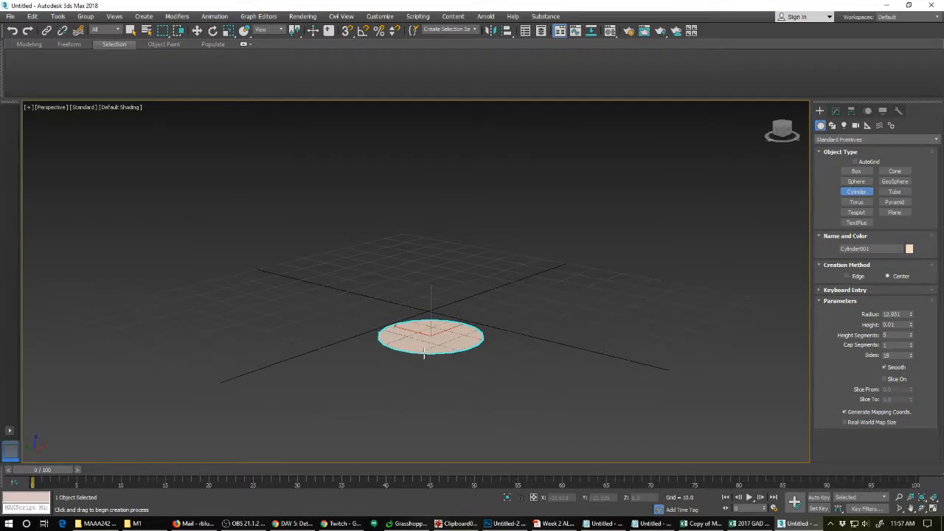
right_click(434, 343)
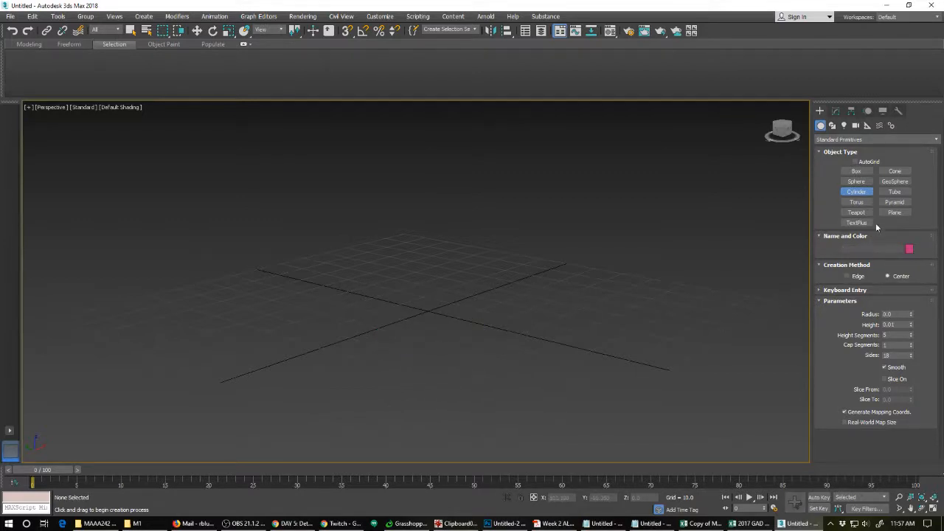
Create a tube near the grid's origin with radii of about 16.6 and 8.8 and a height of about 17.6.
click(894, 193)
drag(468, 344, 465, 368)
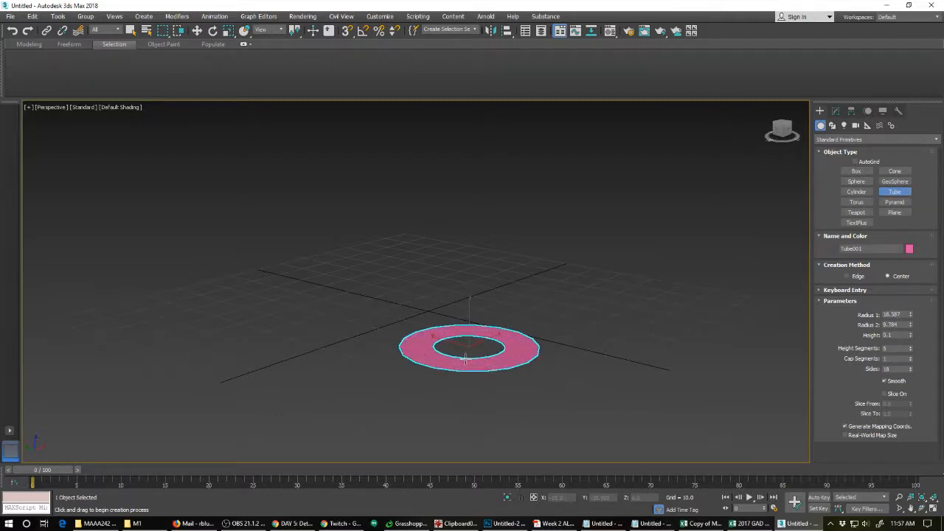
click(466, 359)
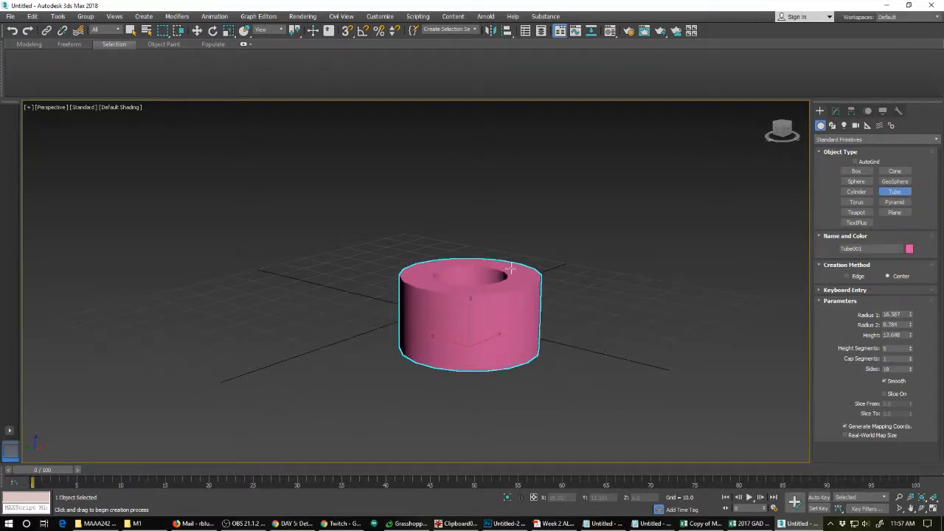
alt+middle_drag(463, 292, 461, 317)
scroll(462, 318, up, 2)
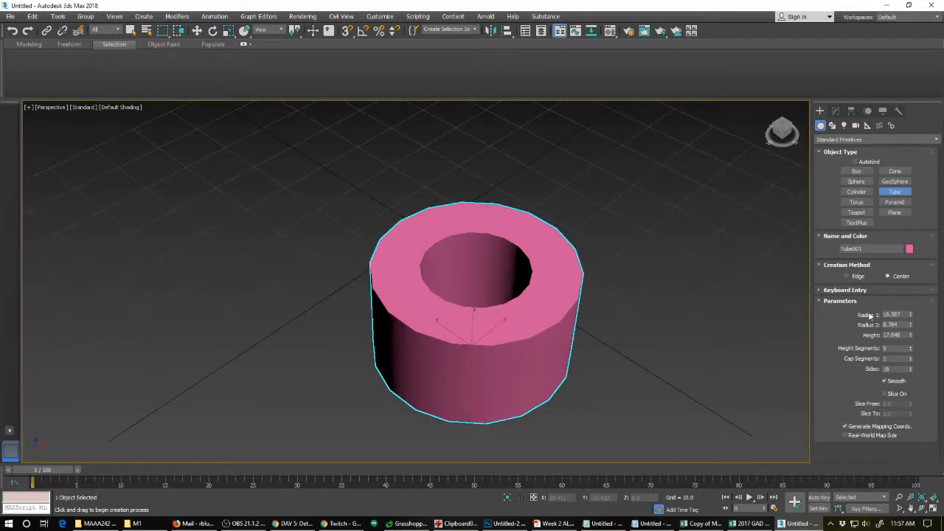
Try converting the tube to an Editable Poly with its edged faces shown, and undo the conversion.
click(836, 111)
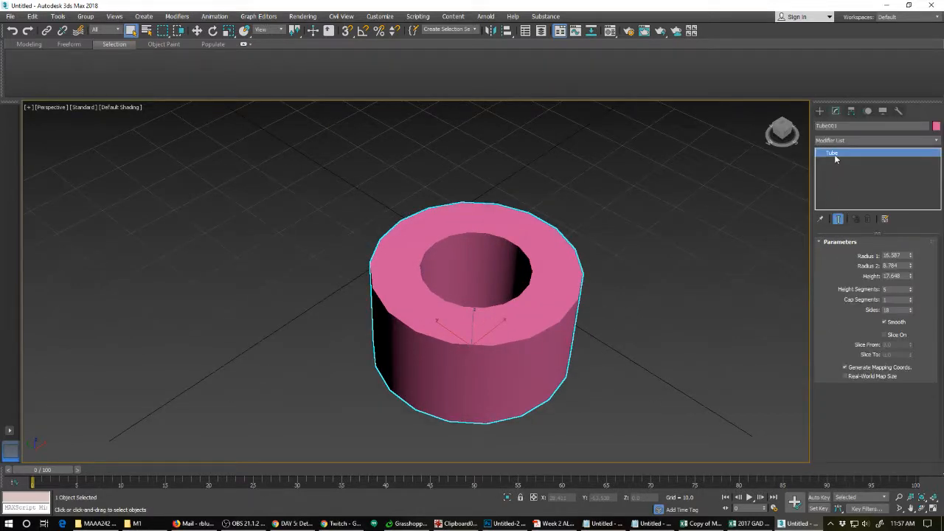
right_click(834, 154)
click(867, 226)
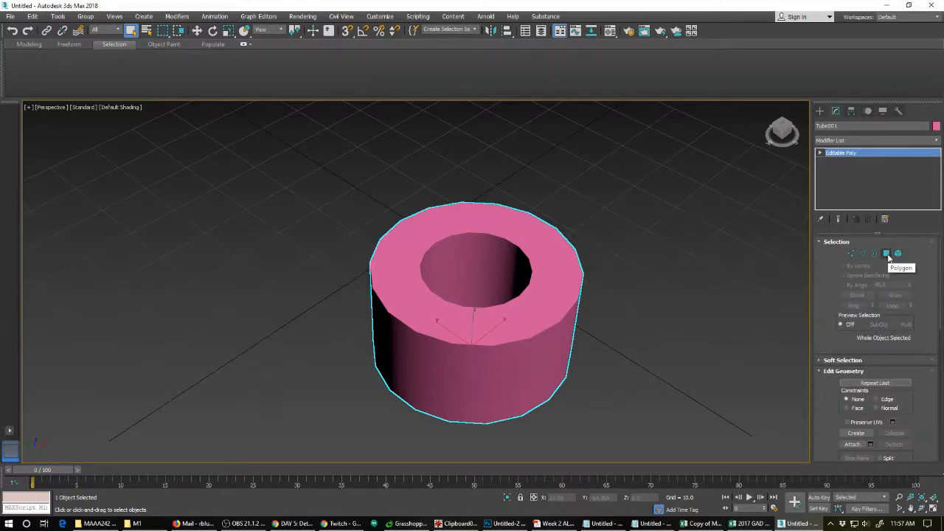
click(887, 254)
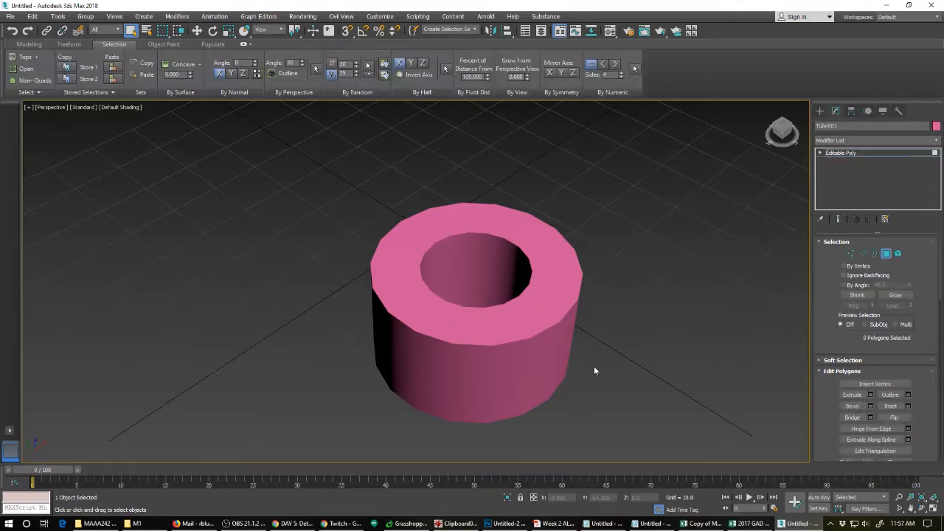
key(F4)
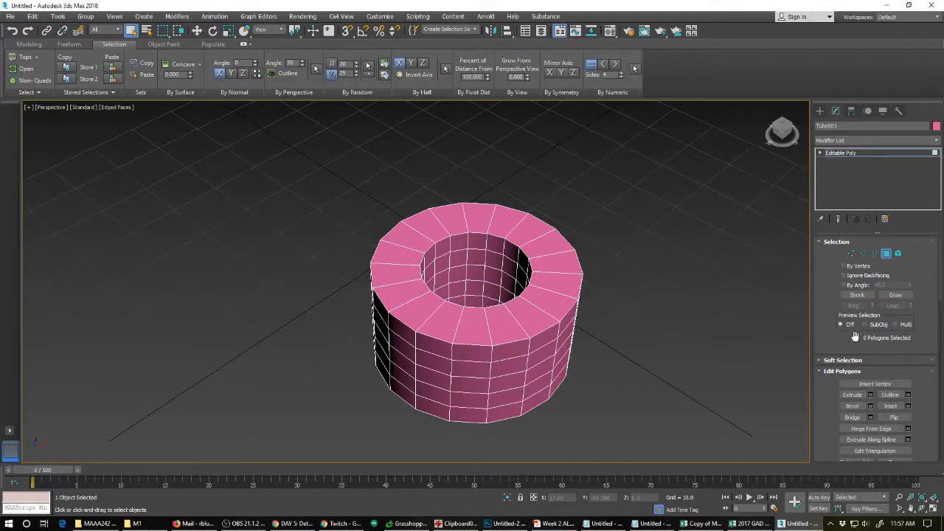
key(ctrl+z)
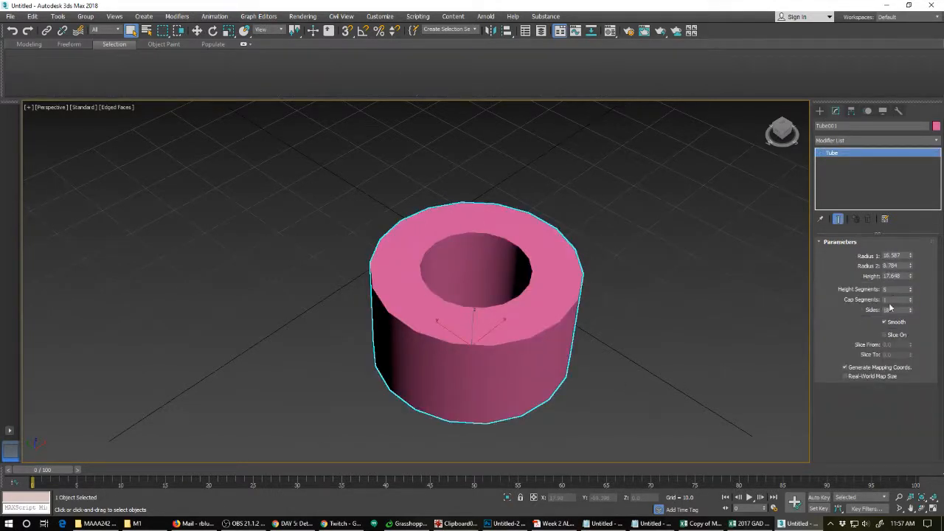
Set the tube to 10 sides and shrink its outer radius to about 15.1 and inner radius to about 6.
double_click(894, 309)
text(10)
key(Return)
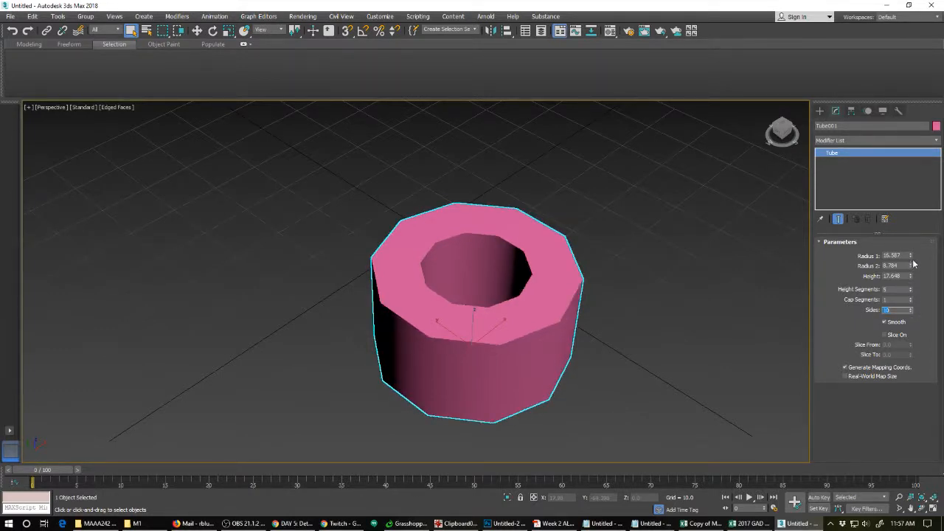
drag(910, 257, 913, 288)
key(F4)
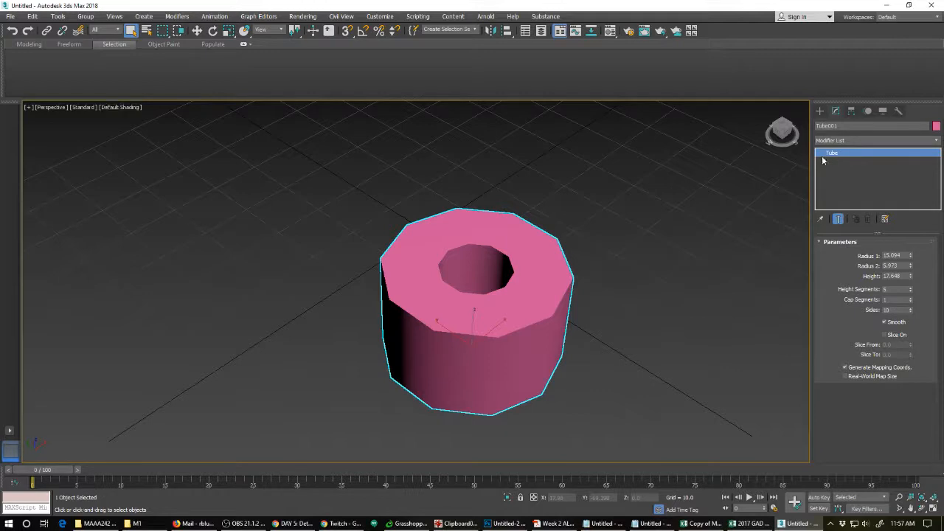
Convert the ten-sided tube to an Editable Poly and display its edged faces.
right_click(845, 153)
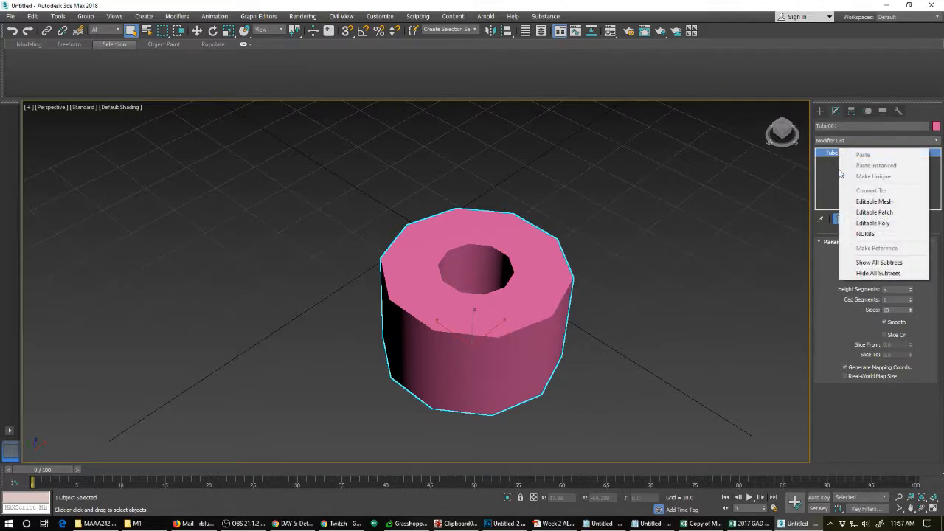
click(855, 222)
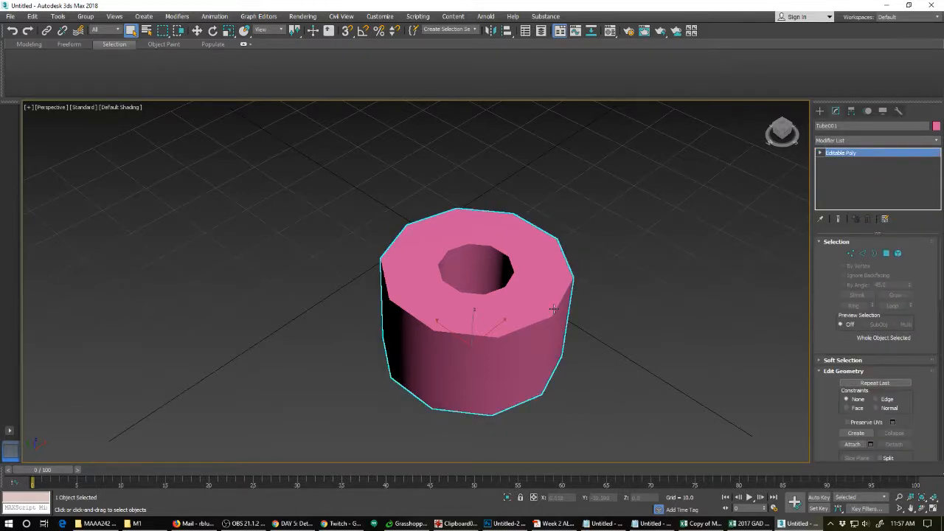
key(F4)
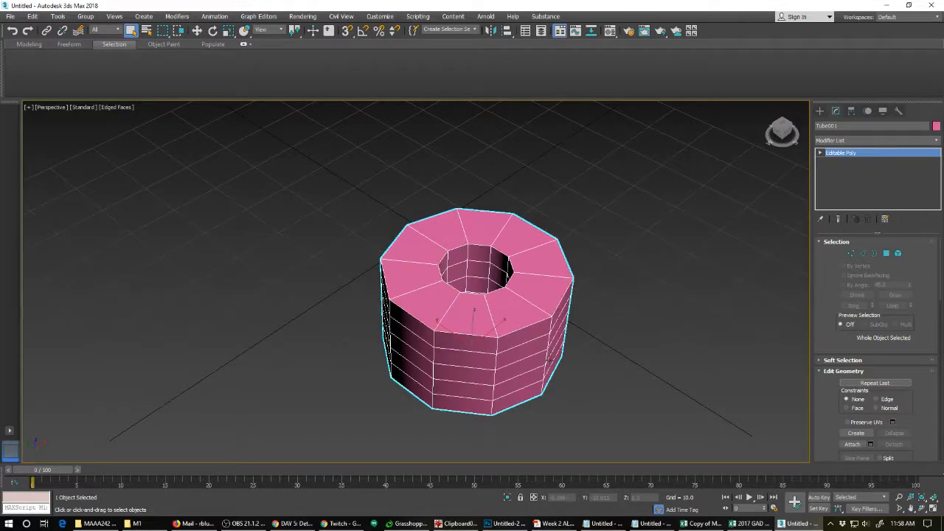
Select all the tube's polygons except the top cap and delete them, leaving a flat ring.
alt+middle_drag(501, 332, 501, 288)
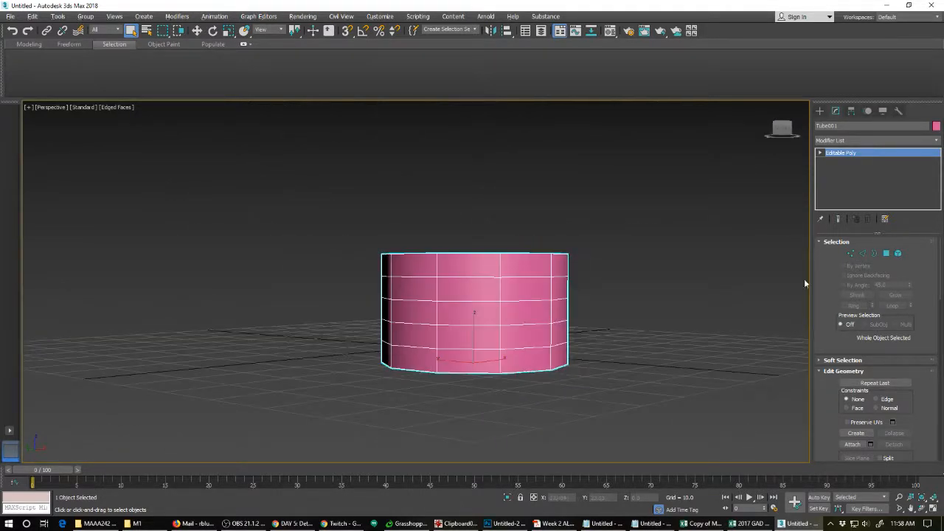
click(886, 252)
drag(617, 399, 341, 271)
alt+middle_drag(476, 299, 477, 336)
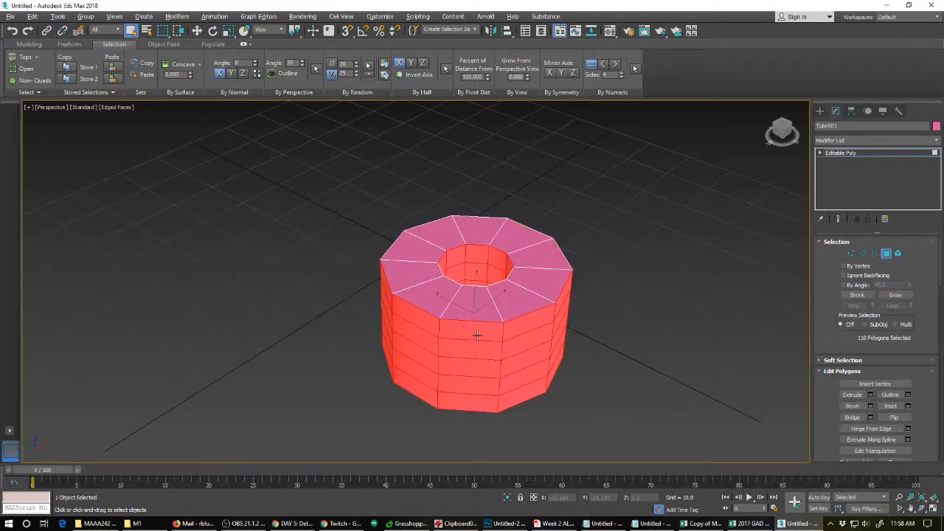
key(Delete)
alt+middle_drag(467, 270, 476, 305)
drag(329, 159, 455, 369)
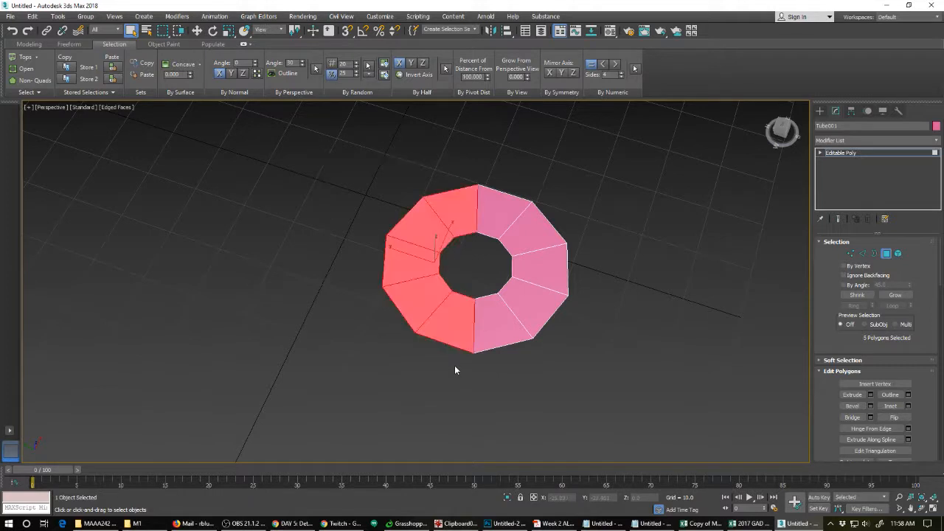
scroll(455, 366, down, 6)
scroll(450, 348, up, 2)
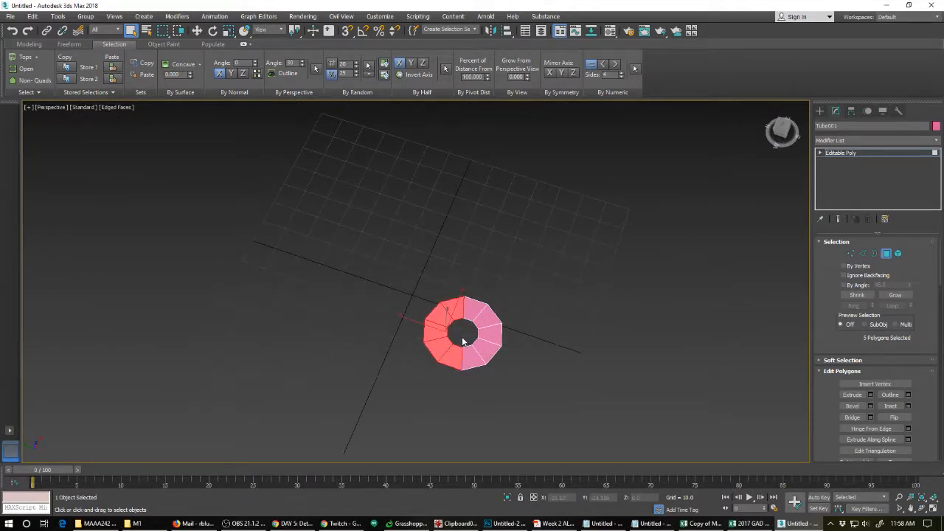
right_click(461, 338)
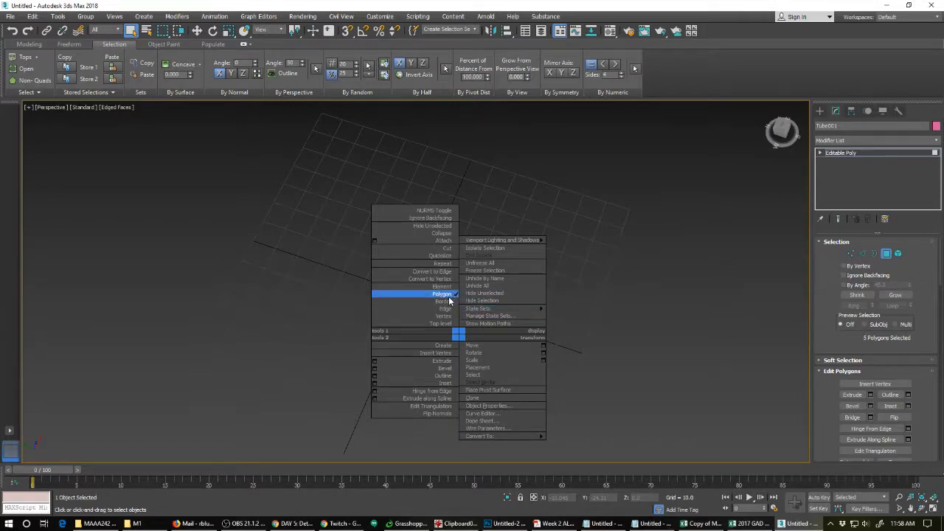
Leave polygon editing and rotate the whole ring to -90 degrees on the Y axis.
click(887, 253)
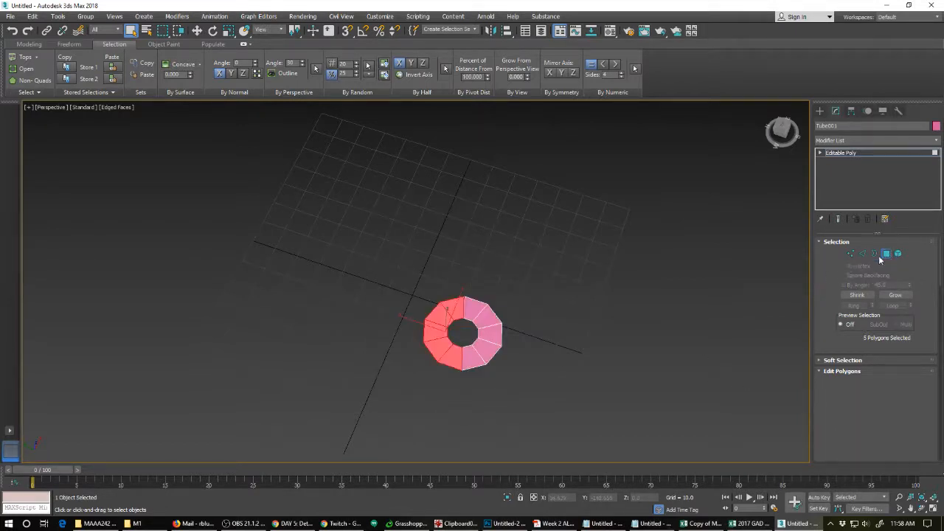
key(e)
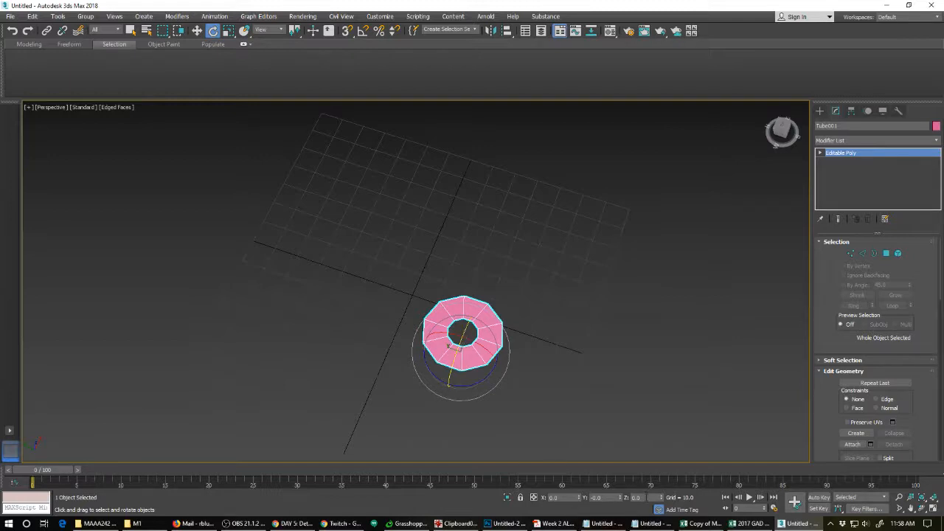
click(596, 497)
text(90)
key(Return)
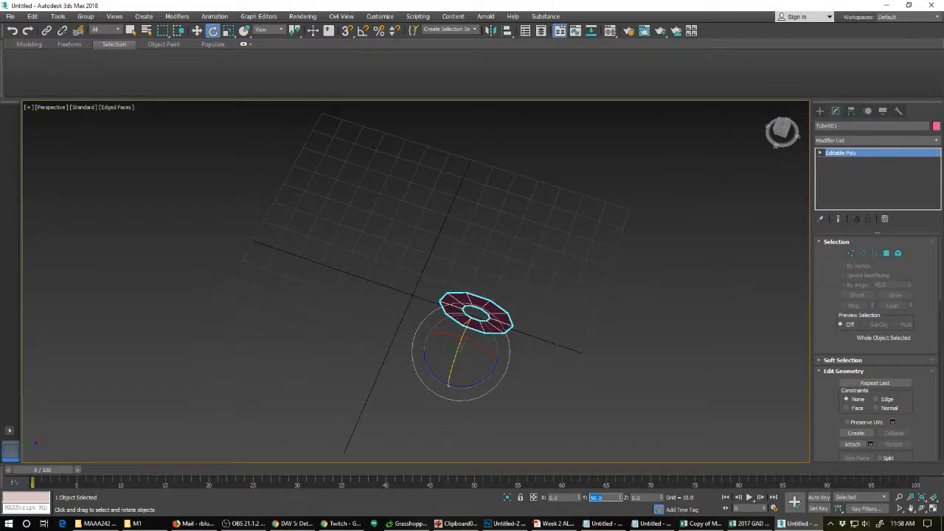
text(-90)
key(Return)
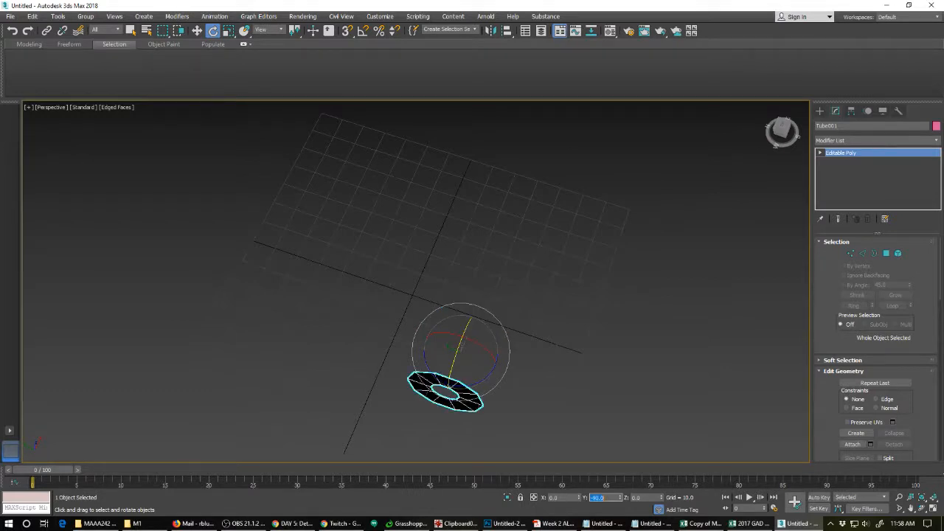
Adjust only the ring's pivot, moving it from its original spot to the middle of the ring.
click(851, 112)
click(875, 178)
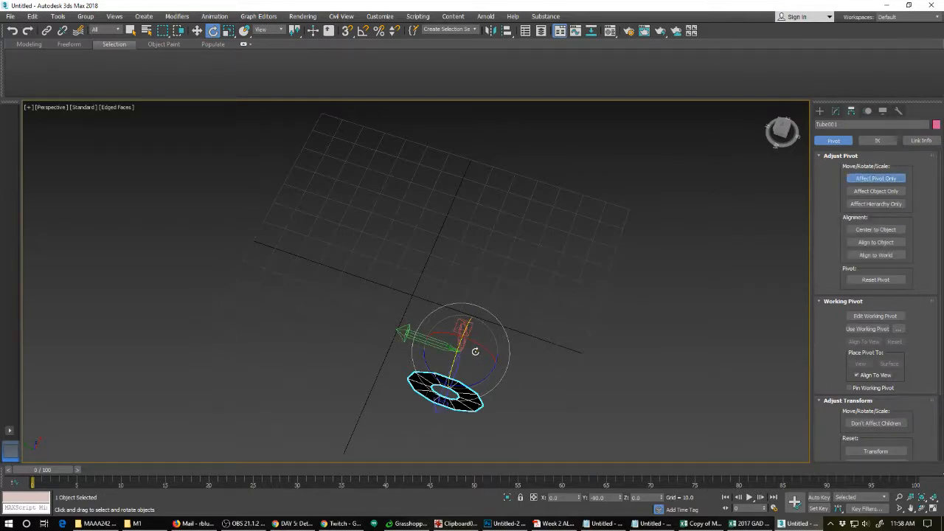
key(w)
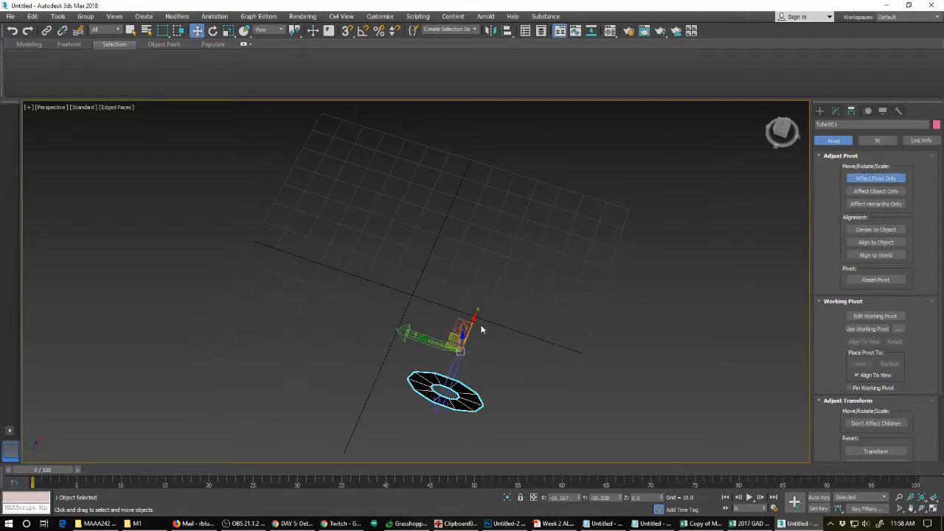
drag(478, 324, 481, 397)
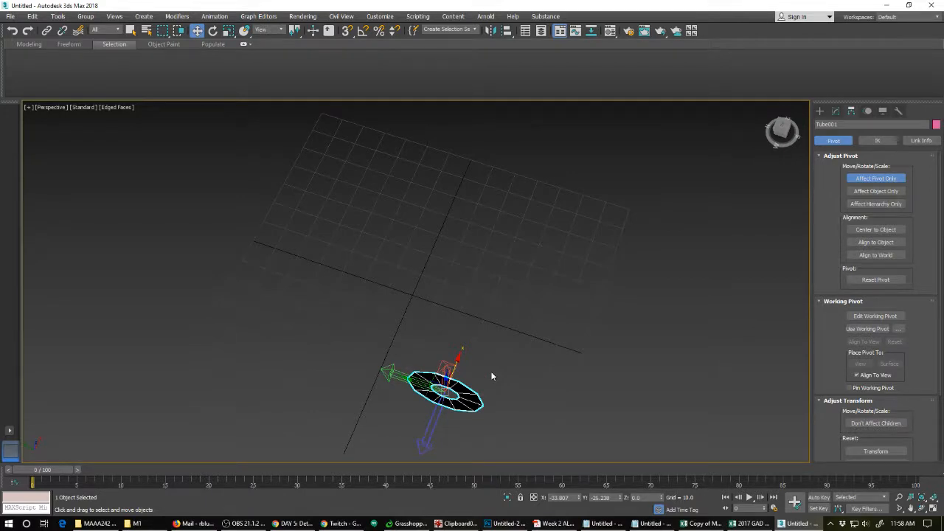
Finish adjusting the pivot and move the upright ring up above the ground grid, to a height of about 57.6.
click(893, 180)
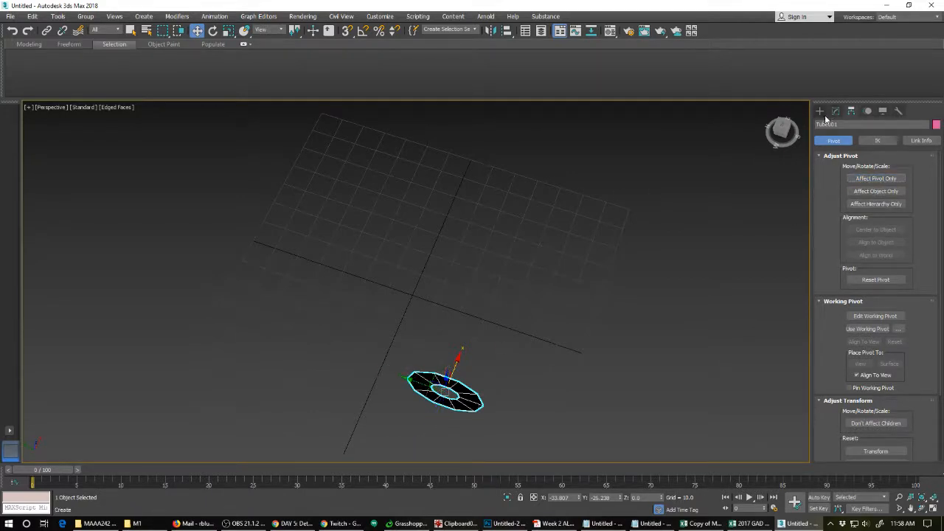
click(821, 112)
alt+middle_drag(430, 385, 457, 301)
scroll(457, 301, up, 4)
scroll(448, 373, down, 4)
key(e)
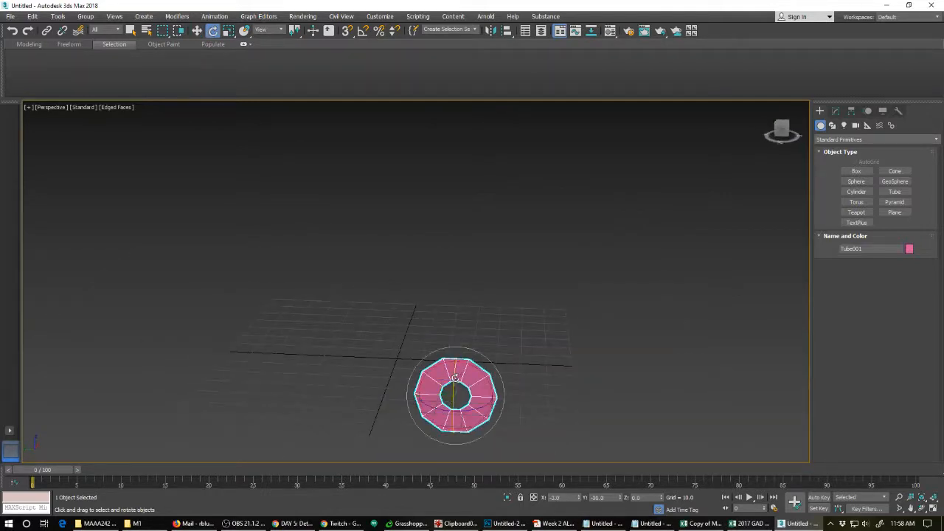
key(w)
drag(446, 417, 418, 268)
alt+middle_drag(418, 269, 427, 289)
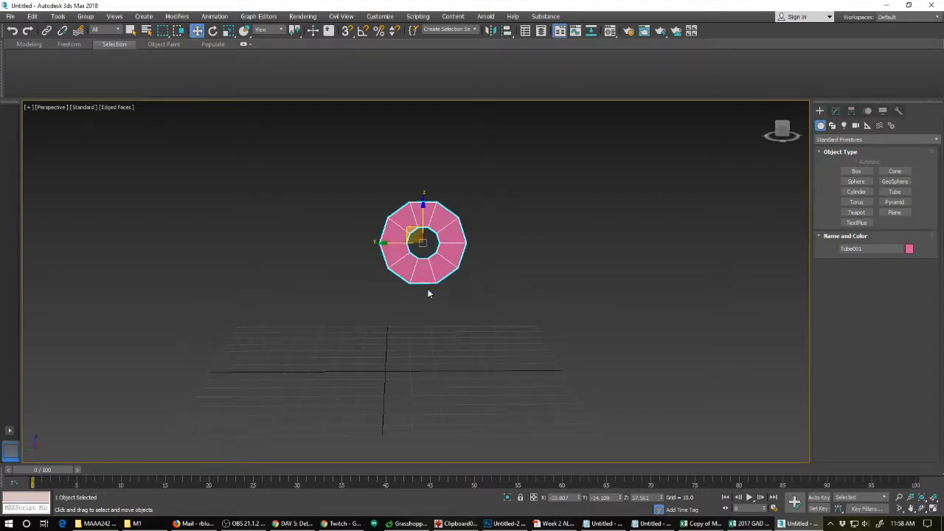
scroll(424, 260, up, 2)
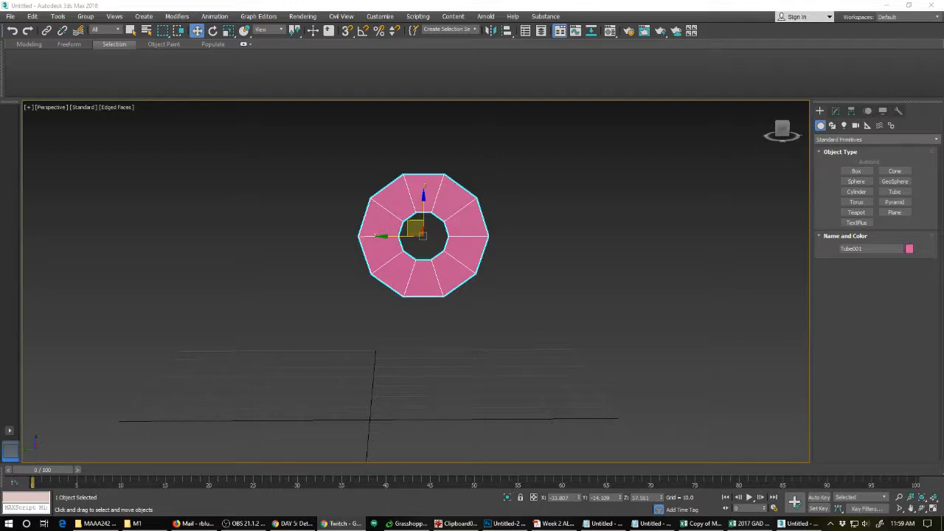
Open IrfanView, paste the copied portrait photo into it, move its window out of the way and return to 3ds Max.
click(9, 524)
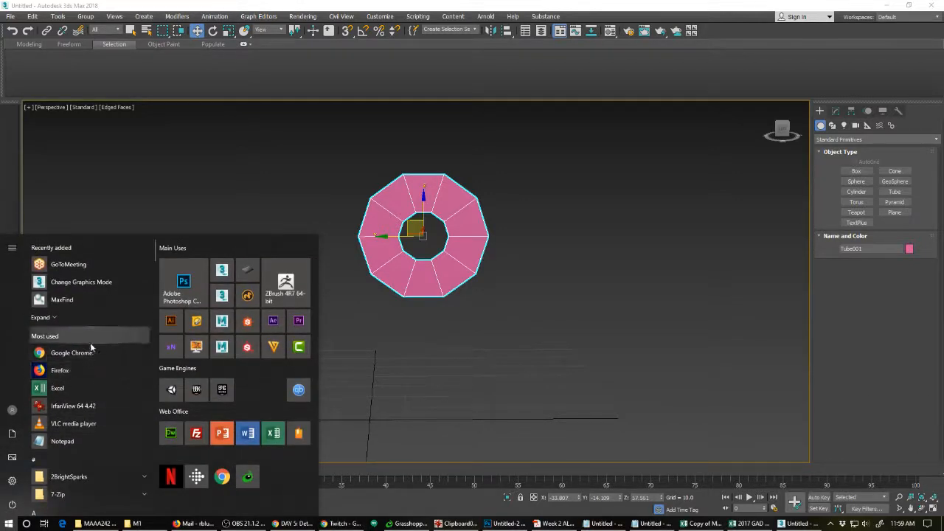
click(73, 405)
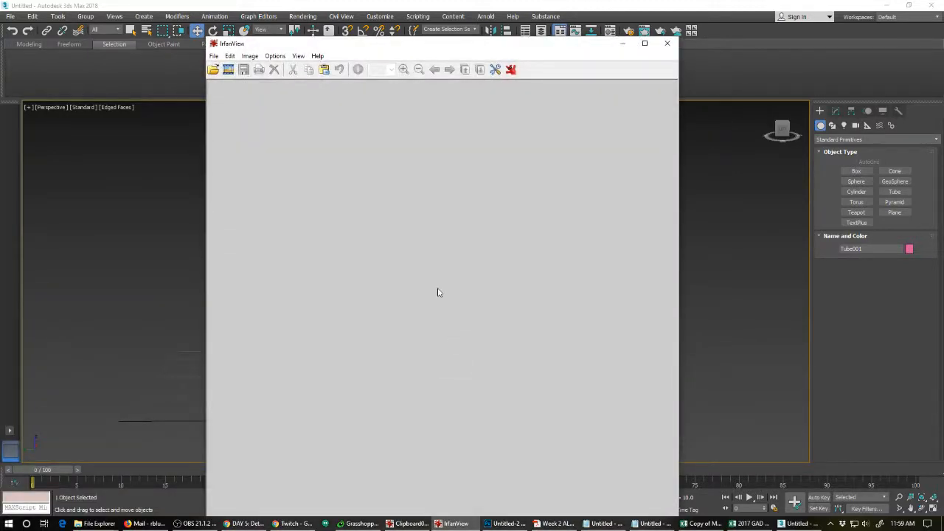
key(ctrl+v)
drag(379, 44, 932, 88)
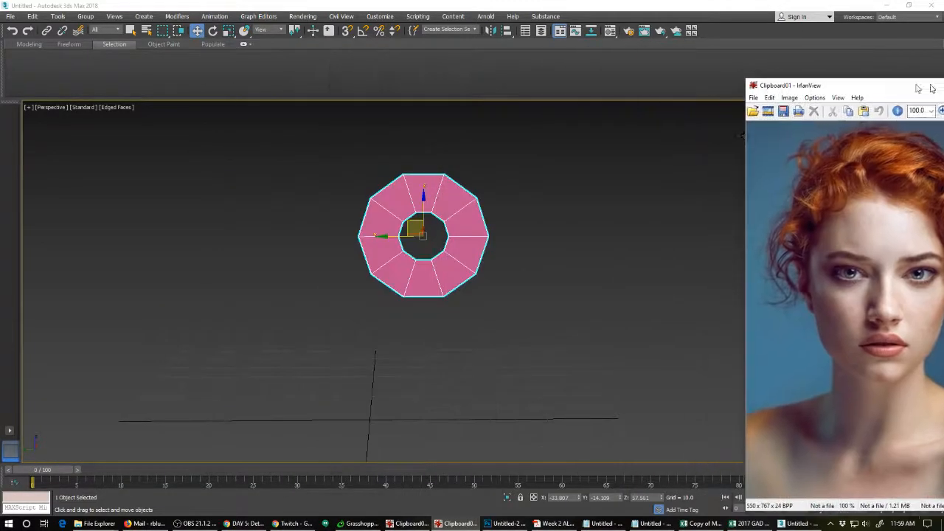
click(931, 89)
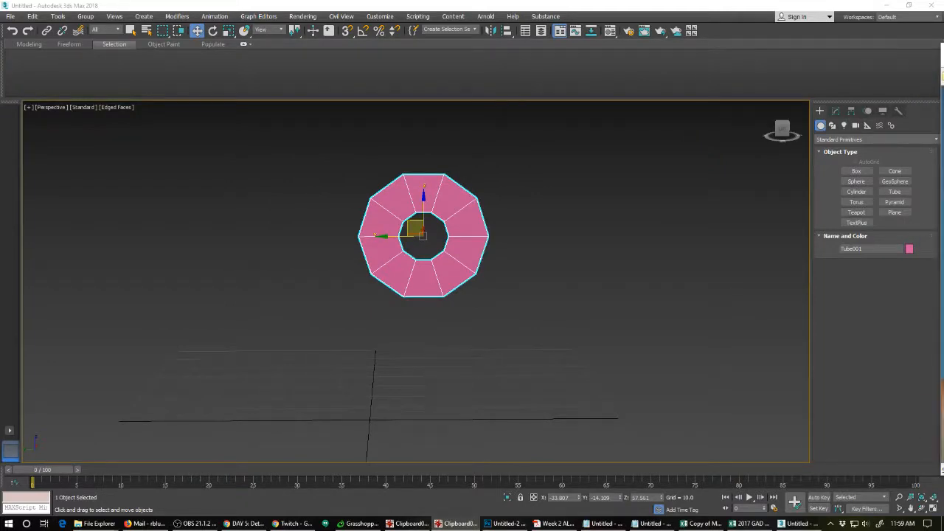
mouse_move(943, 56)
mouse_down()
mouse_move(870, 82)
mouse_move(816, 79)
mouse_move(918, 65)
mouse_move(943, 41)
mouse_up()
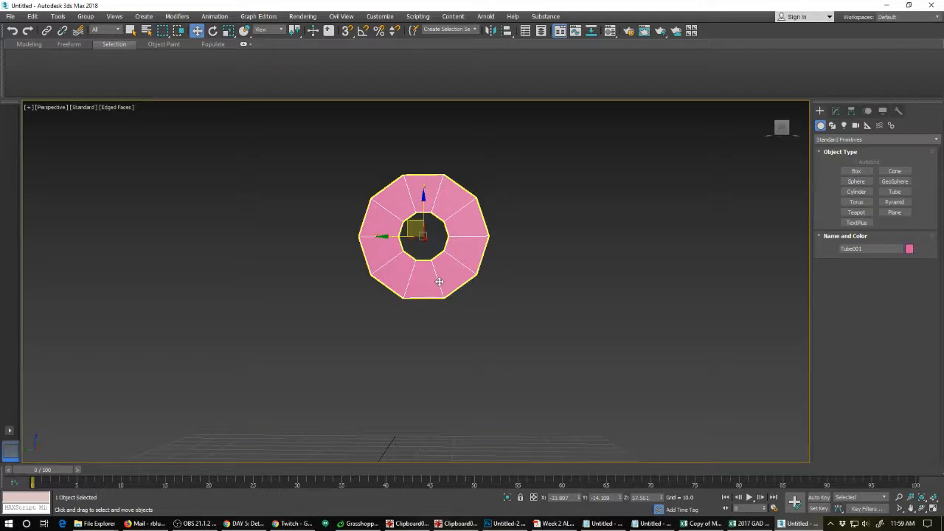
key(alt+Tab)
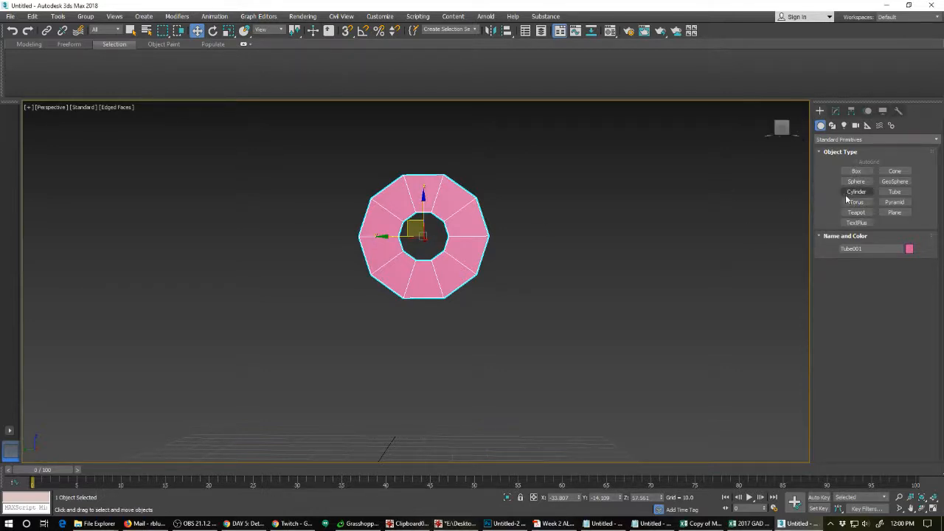
Draw a plane about 645 long and 432 wide in the Front view, with one length and one width segment.
click(895, 213)
scroll(458, 268, down, 5)
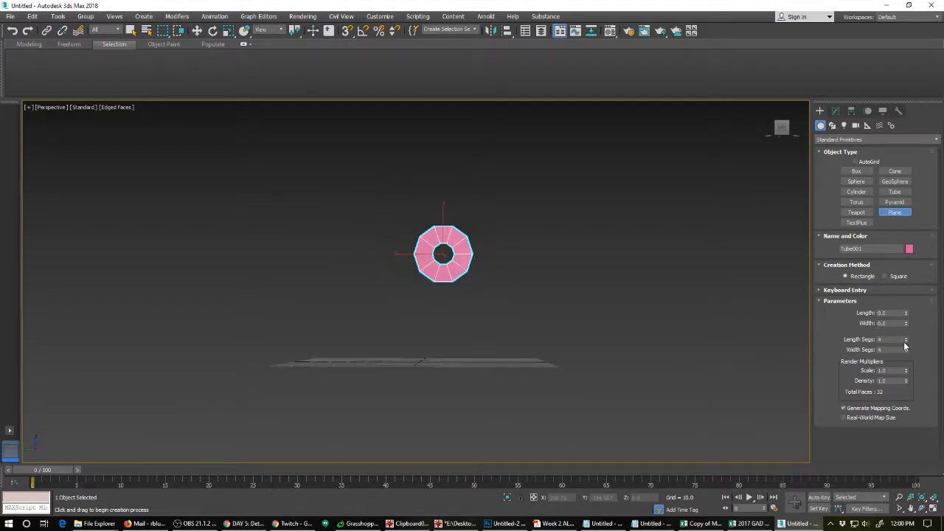
drag(906, 341, 908, 410)
drag(906, 350, 903, 414)
key(z)
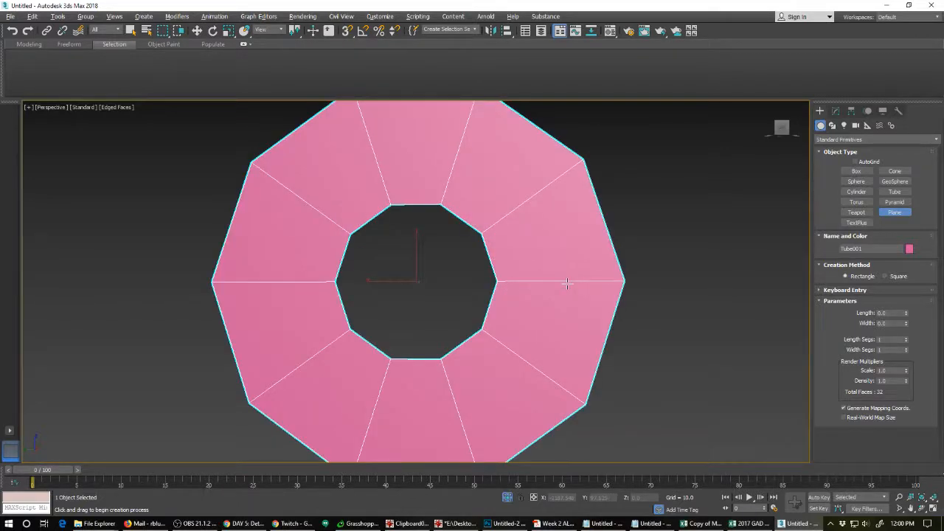
key(alt+w)
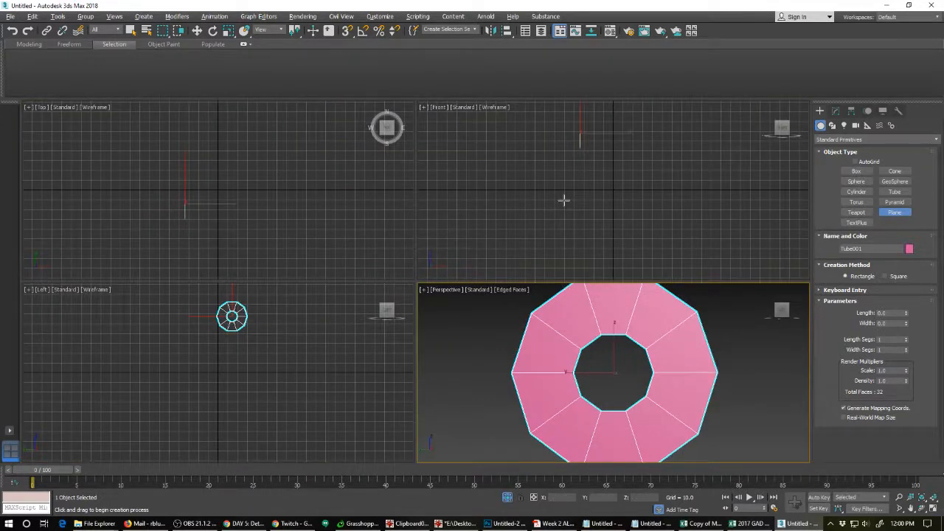
key(alt+w)
scroll(457, 205, down, 2)
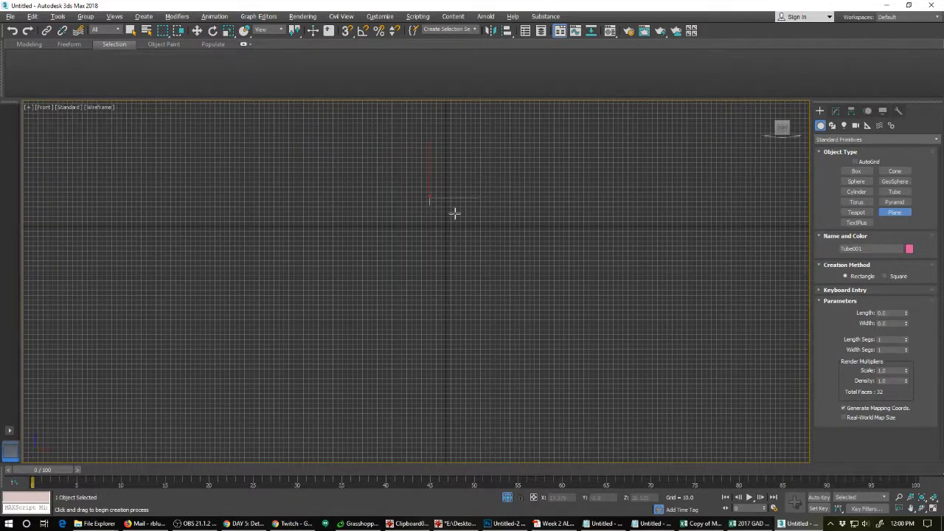
drag(360, 118, 574, 435)
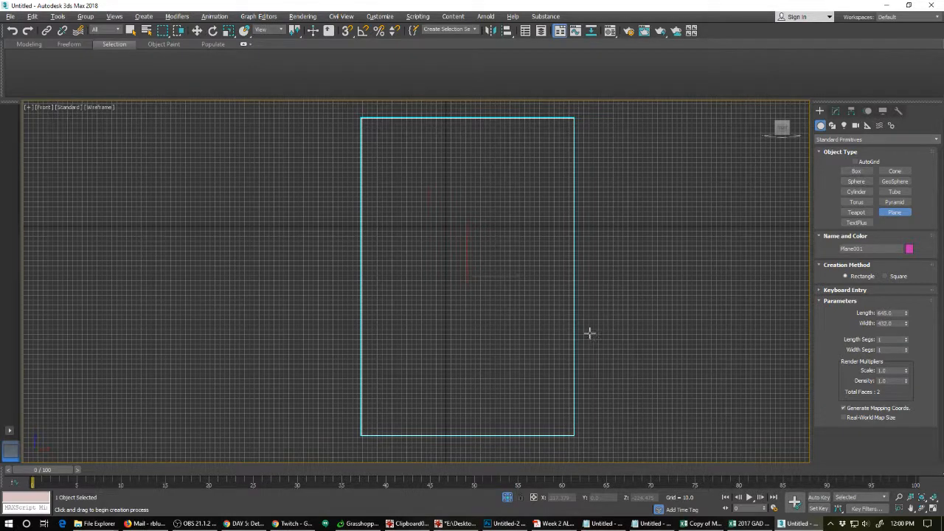
key(w)
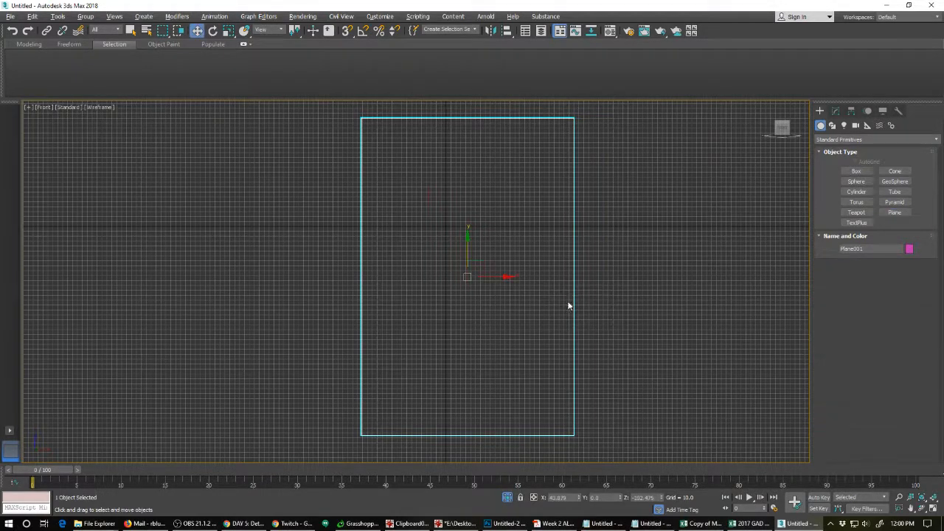
Load face.jpg from the Desktop as the first material's diffuse bitmap and assign that material to the plane.
click(610, 30)
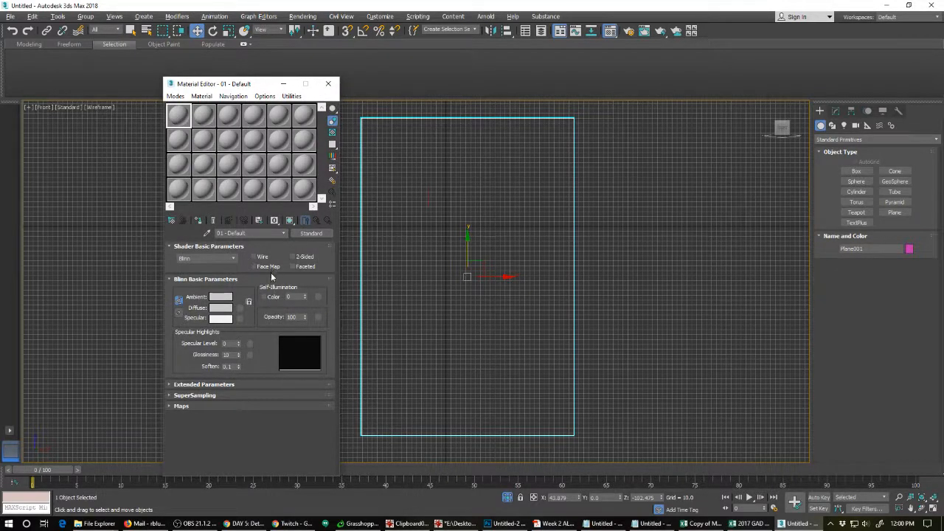
click(318, 316)
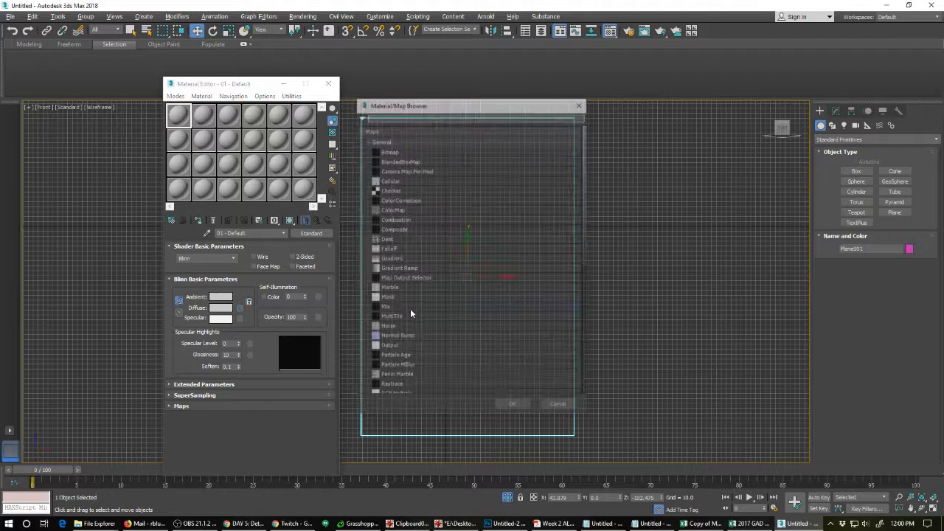
click(385, 152)
double_click(385, 152)
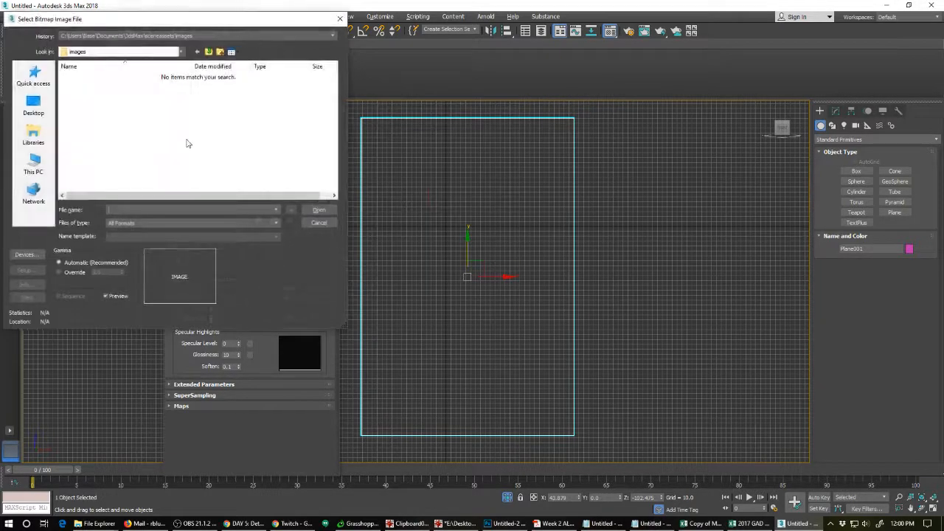
click(33, 107)
scroll(140, 125, down, 8)
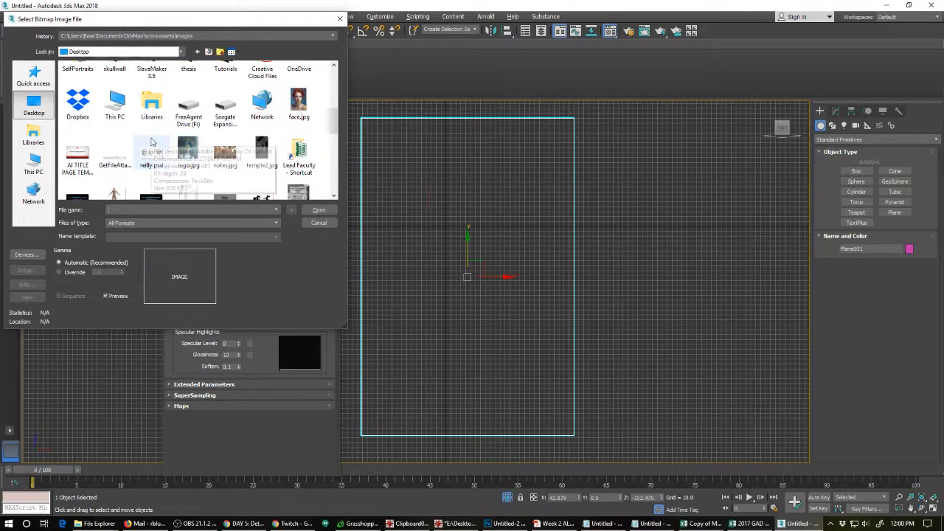
double_click(299, 106)
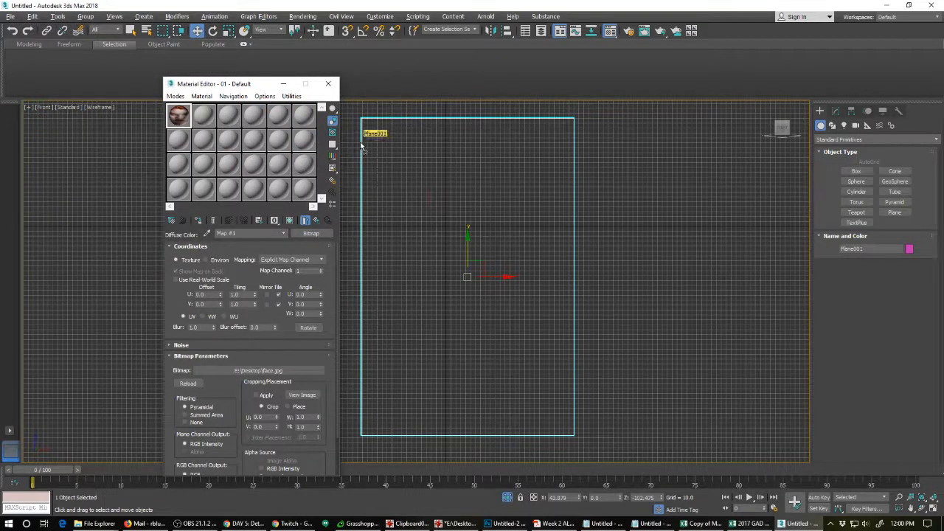
click(328, 84)
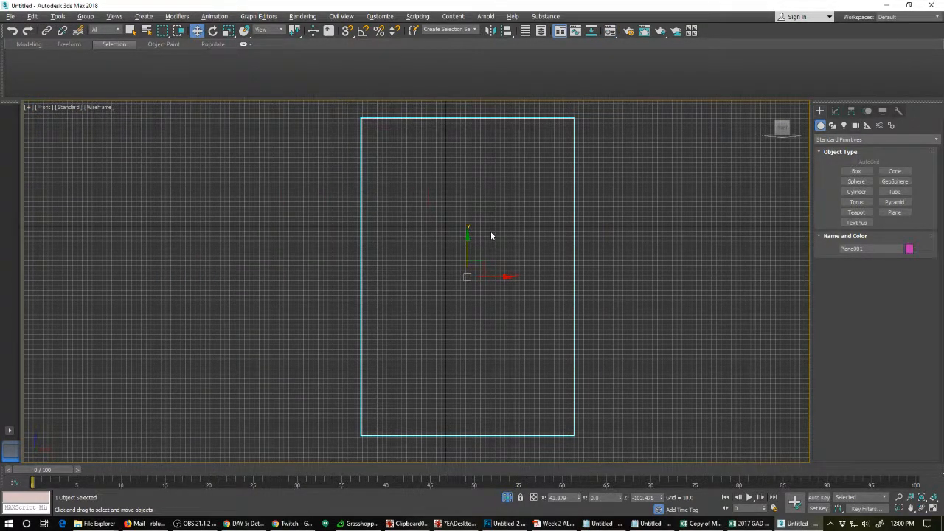
Set the Front view to default shading without edges and show the face bitmap on the plane in the viewport.
key(F3)
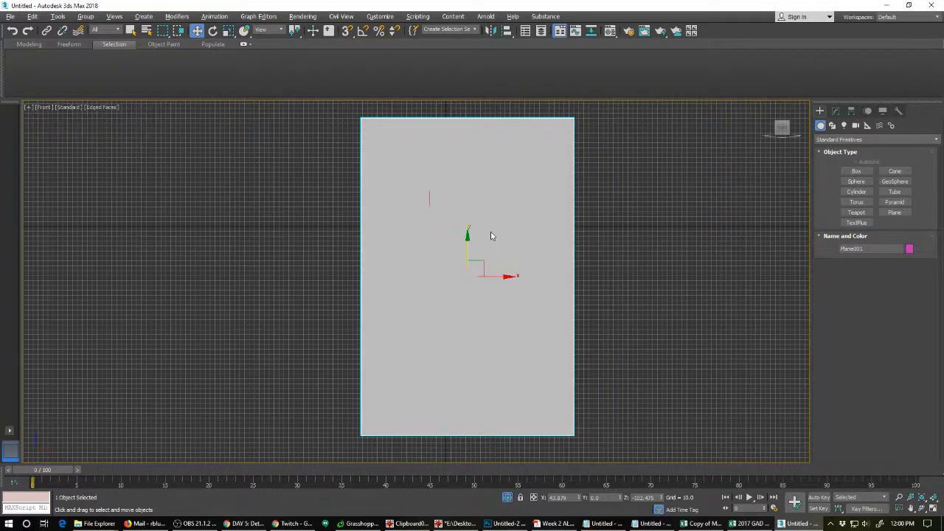
key(F4)
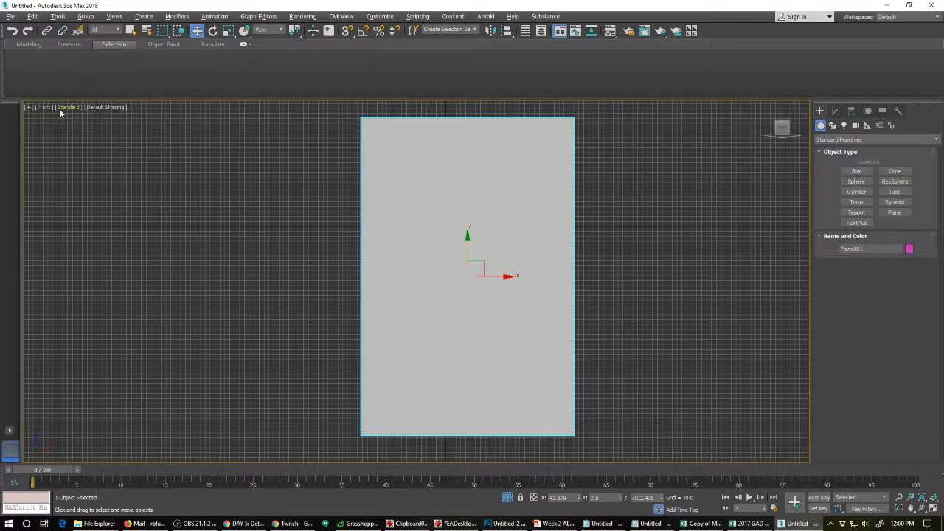
click(609, 31)
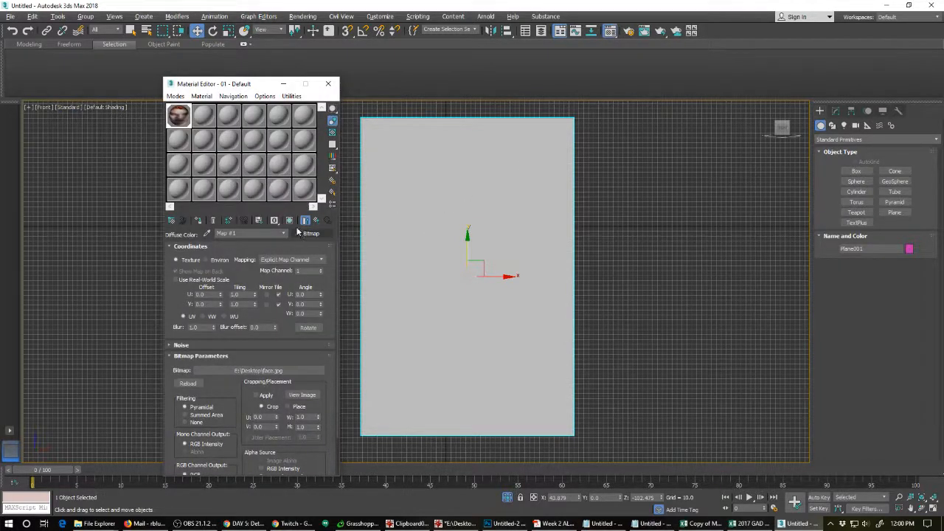
click(291, 223)
click(328, 83)
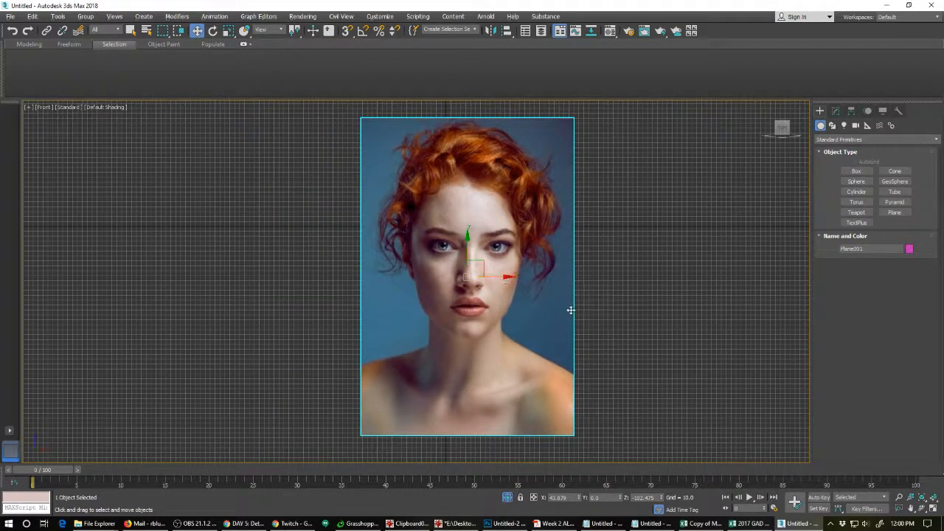
Disable Show Frozen in Gray in the photo plane's object properties and freeze the plane.
right_click(543, 308)
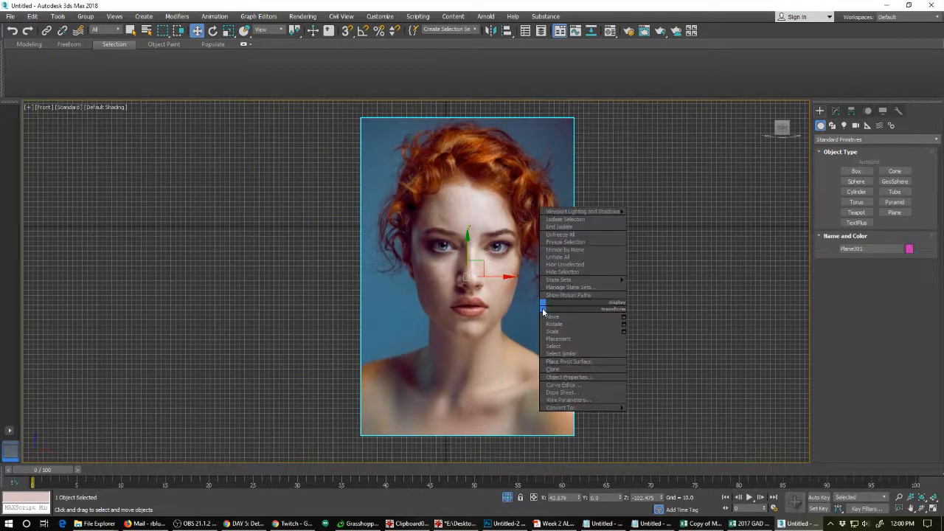
click(550, 377)
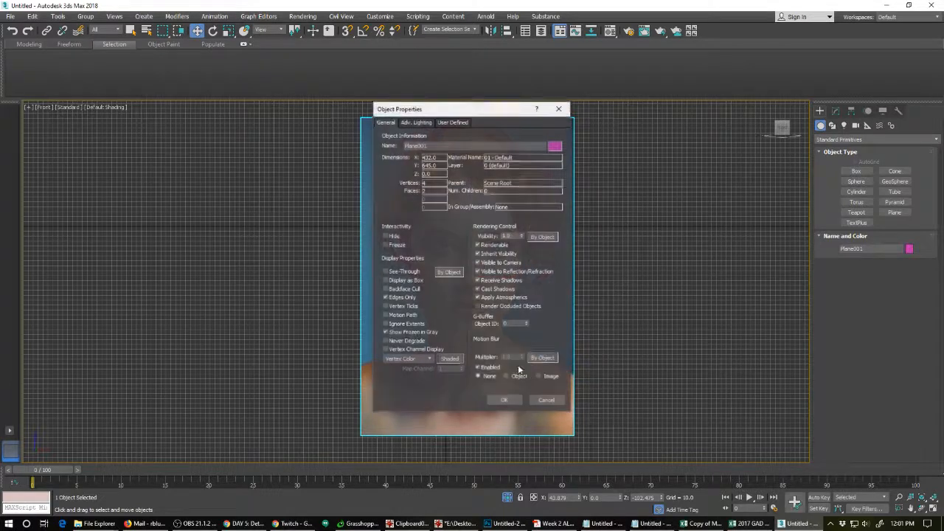
click(385, 332)
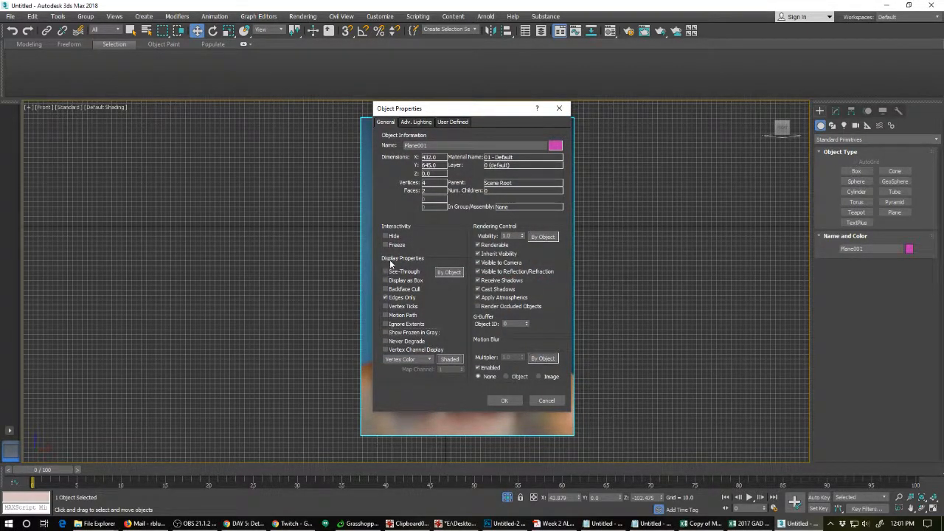
click(495, 399)
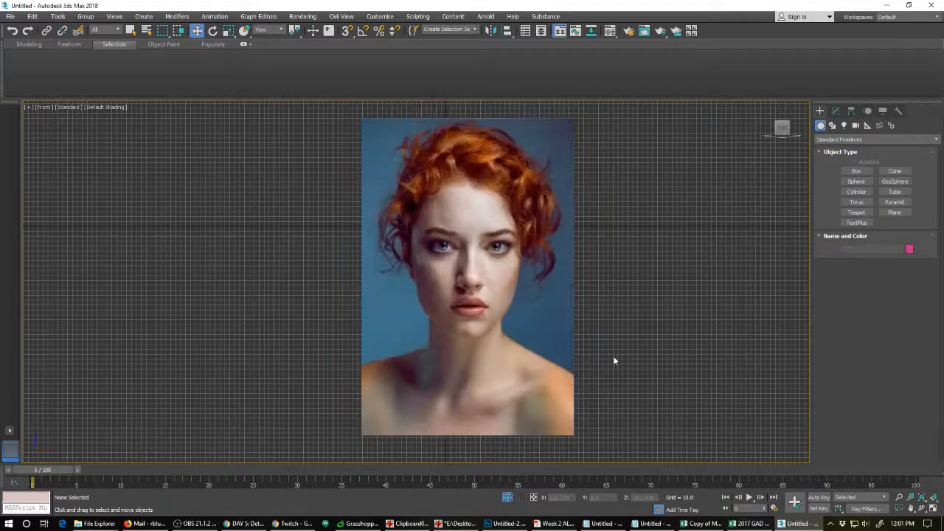
Select the ring and rotate it to X 90, Y -90, Z 0 so it faces the same way as the photo plane.
scroll(471, 308, down, 5)
alt+middle_drag(470, 309, 438, 302)
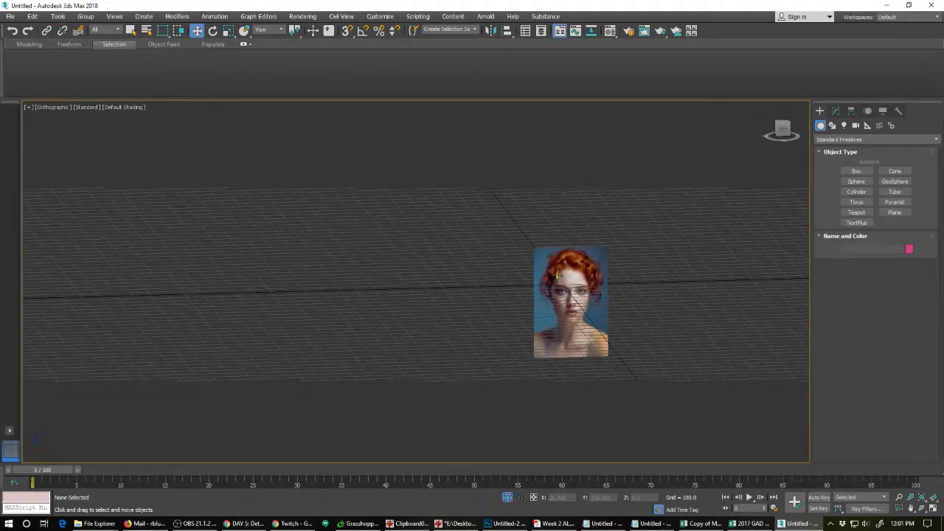
click(574, 289)
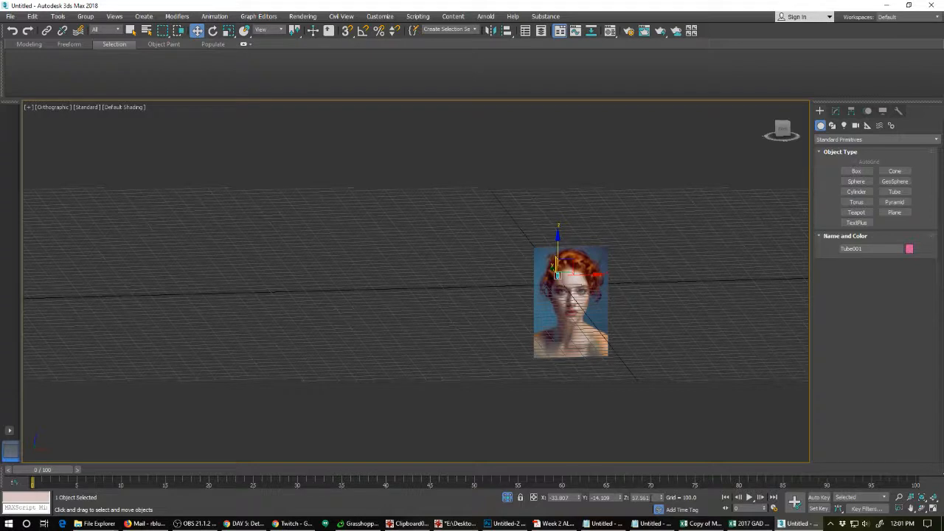
key(e)
drag(652, 499, 621, 490)
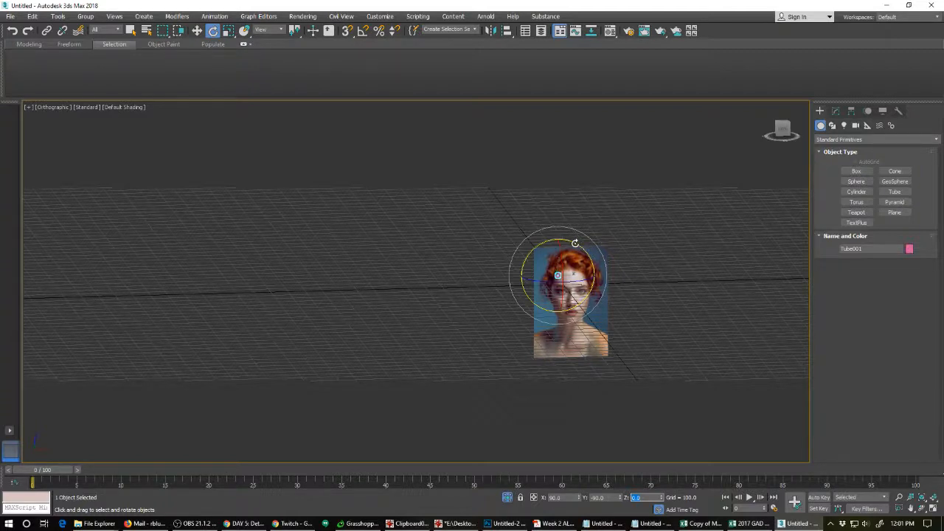
Display all four viewports and return the orthographic view to Front, framing the ring over the portrait.
key(alt)
key(alt+w)
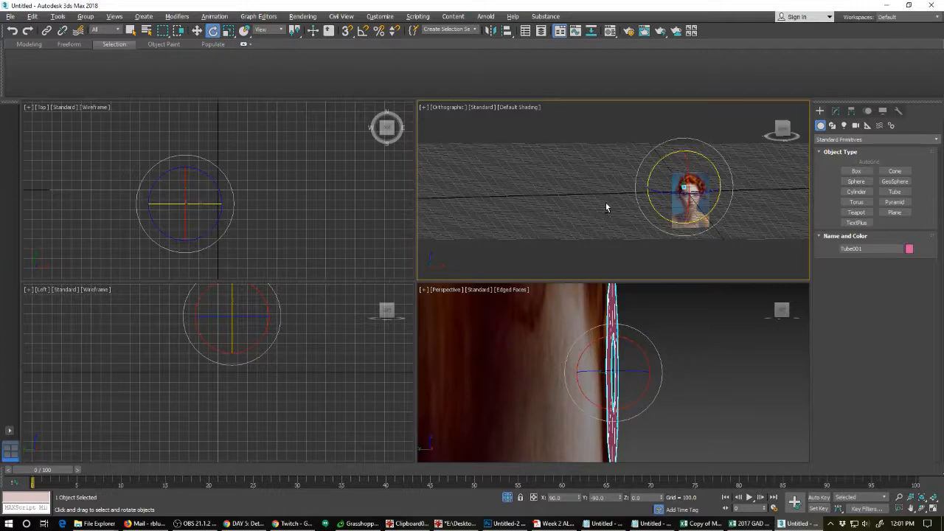
key(f)
scroll(606, 206, down, 4)
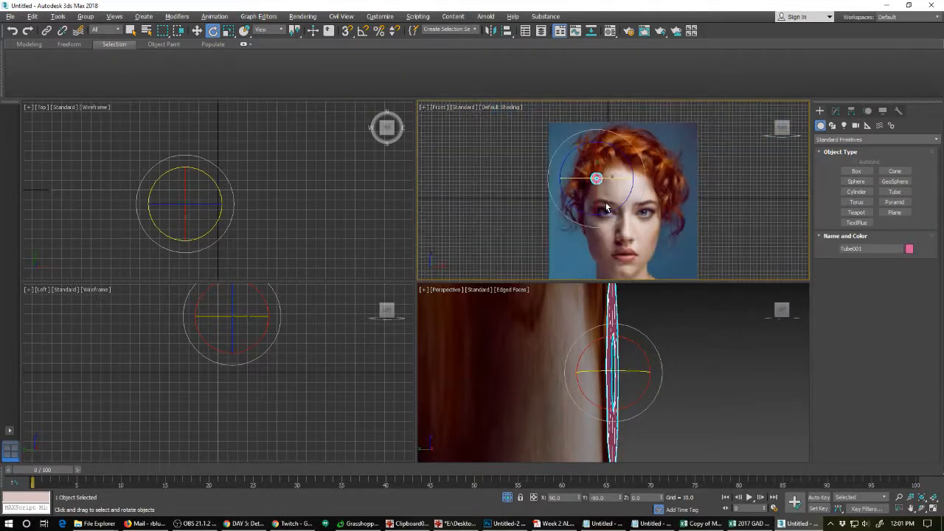
Maximize the Front view and move the ring over the eye on the right side of the portrait.
key(alt+w)
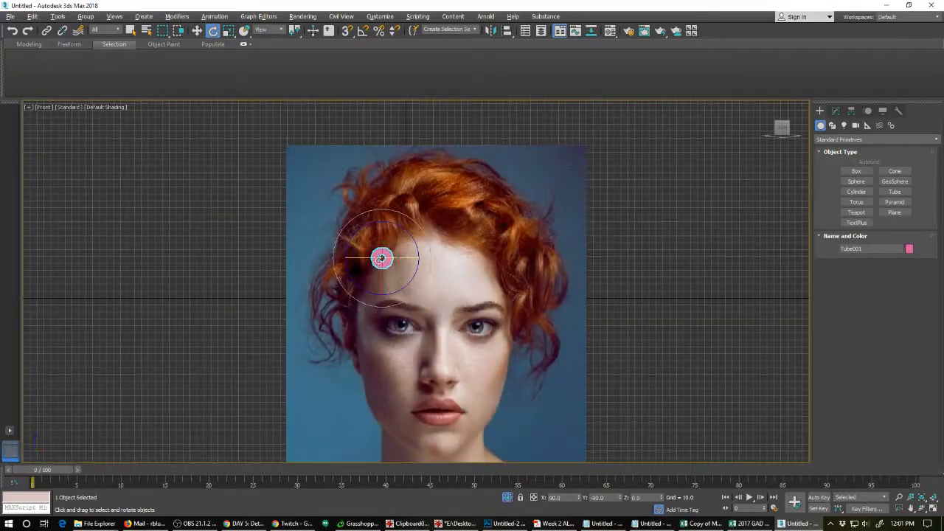
key(w)
drag(396, 243, 492, 314)
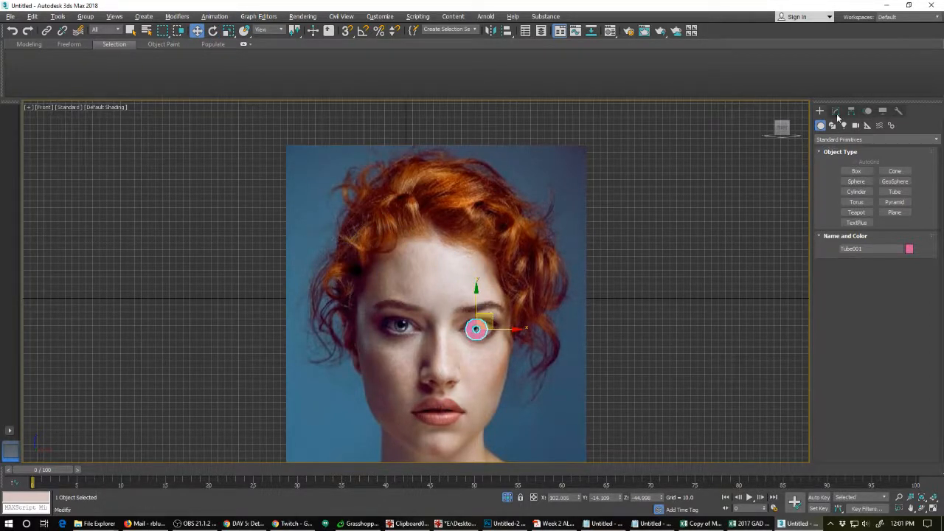
Select the ring's whole polygon element and scale it up uniformly until its hole frames the eye.
click(836, 112)
click(898, 253)
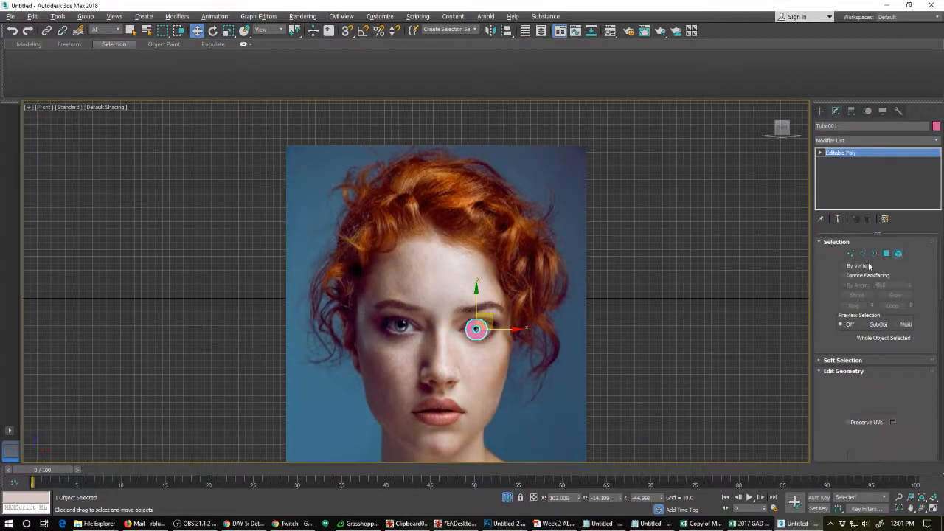
click(476, 329)
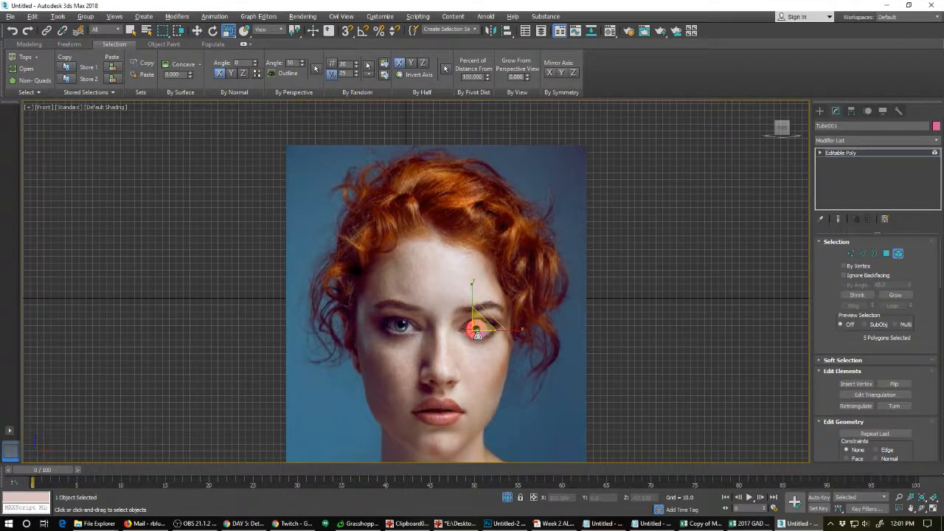
ctrl+click(476, 328)
drag(477, 329, 467, 317)
scroll(466, 317, up, 4)
scroll(465, 320, down, 1)
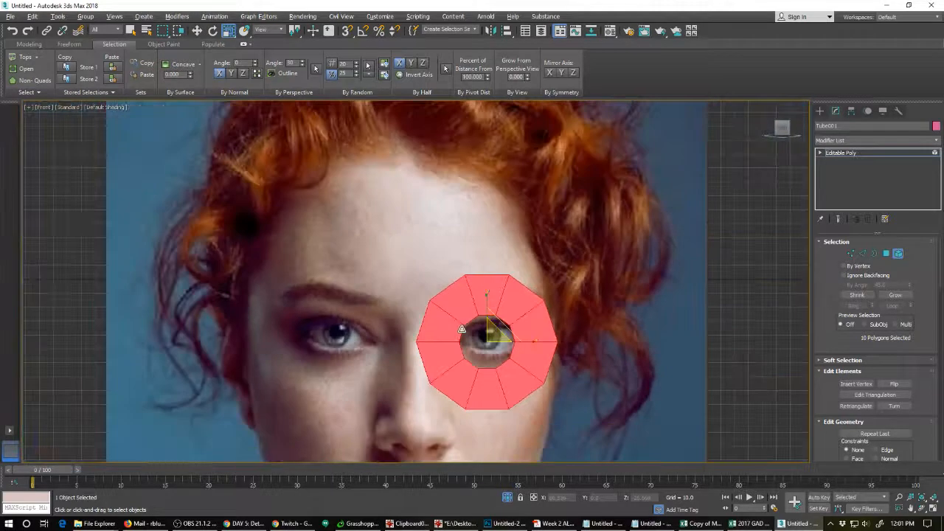
Switch the ring to vertex editing with the Move tool and display it see-through with edged faces.
key(w)
right_click(457, 334)
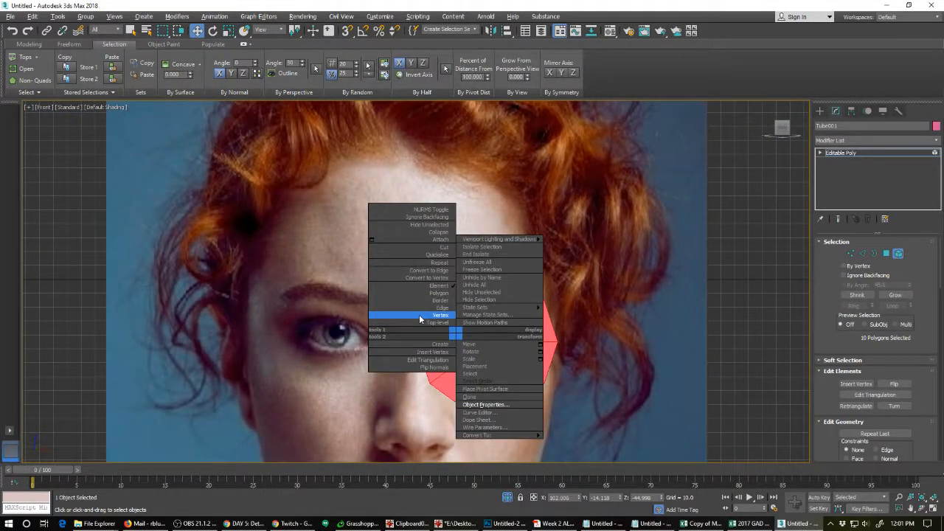
click(419, 314)
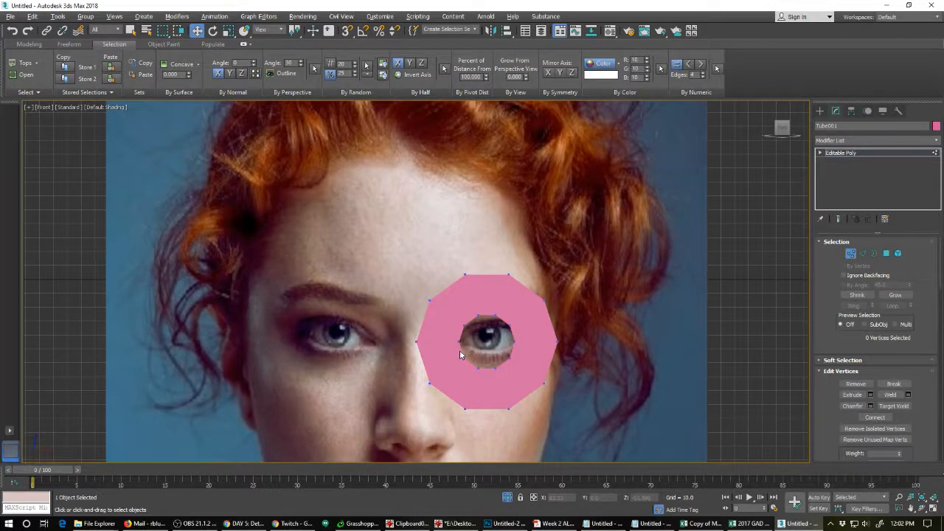
key(F4)
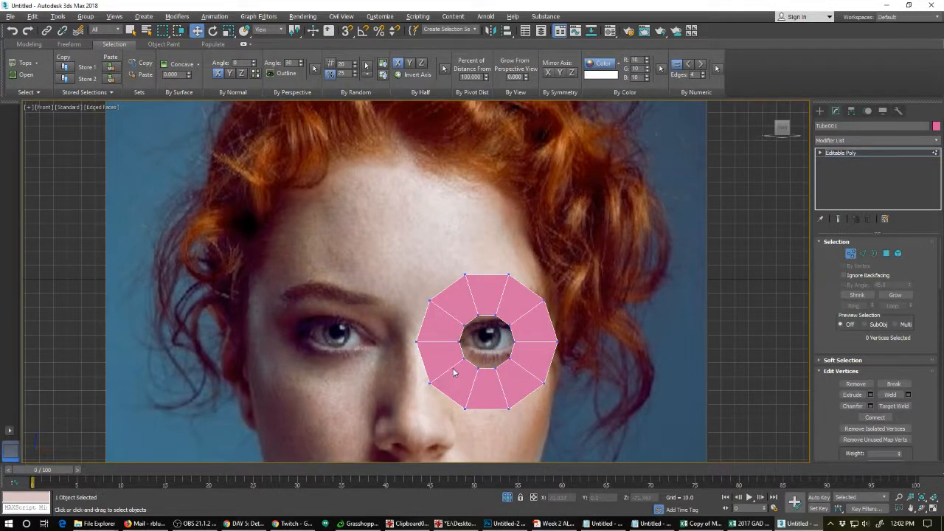
key(alt+x)
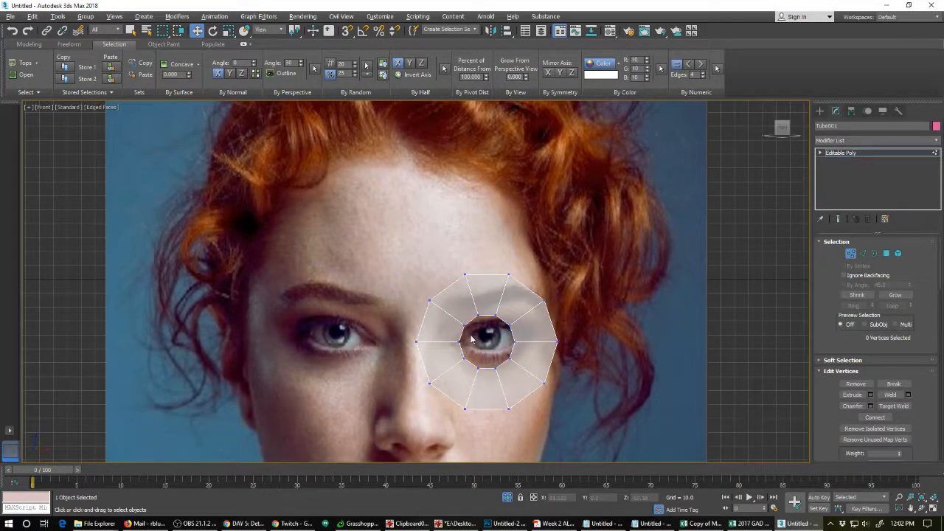
Move the ring's inner vertices onto the two eye corners and down along the upper eyelid.
mouse_move(472, 339)
mouse_down()
mouse_move(448, 356)
mouse_move(475, 343)
mouse_up()
drag(473, 304, 516, 309)
click(496, 336)
click(514, 341)
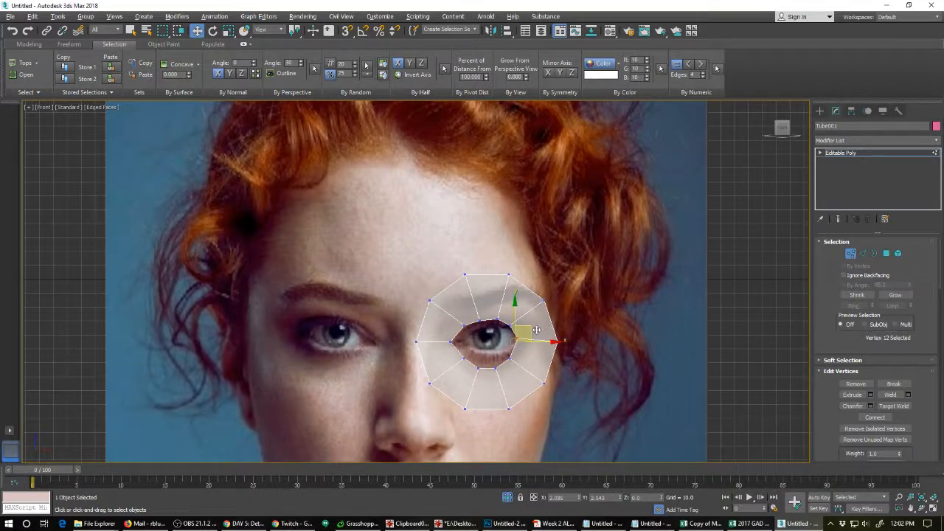
drag(538, 330, 542, 329)
click(510, 324)
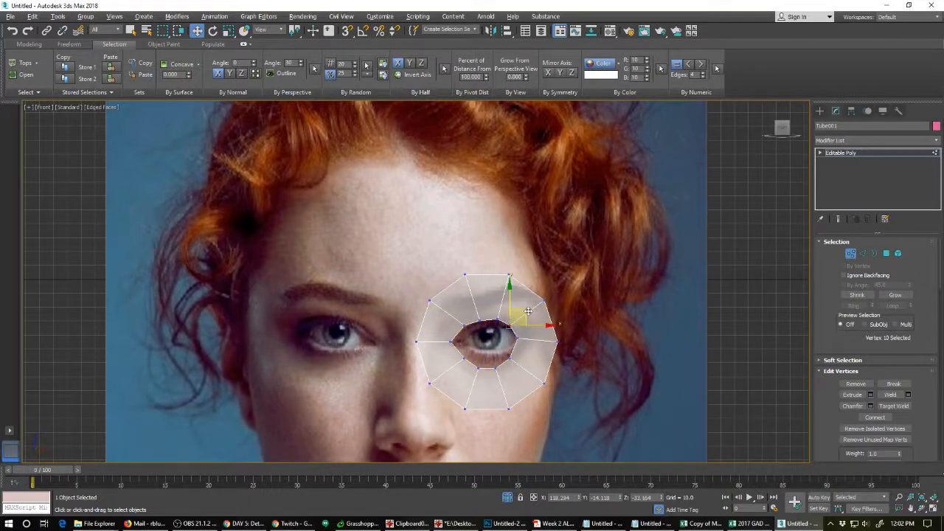
drag(528, 313, 499, 326)
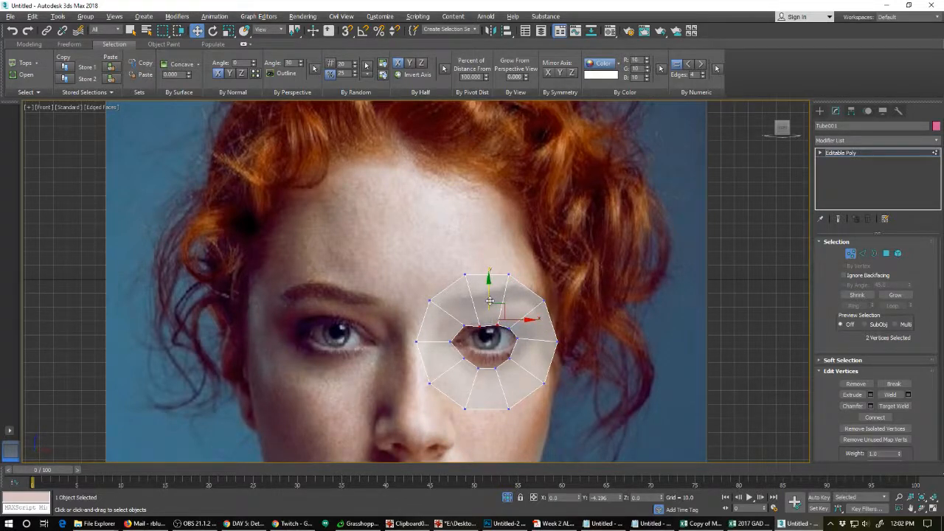
Refine the inner vertices at the nose end of the upper lid and at the inner eye corner.
drag(468, 329, 469, 329)
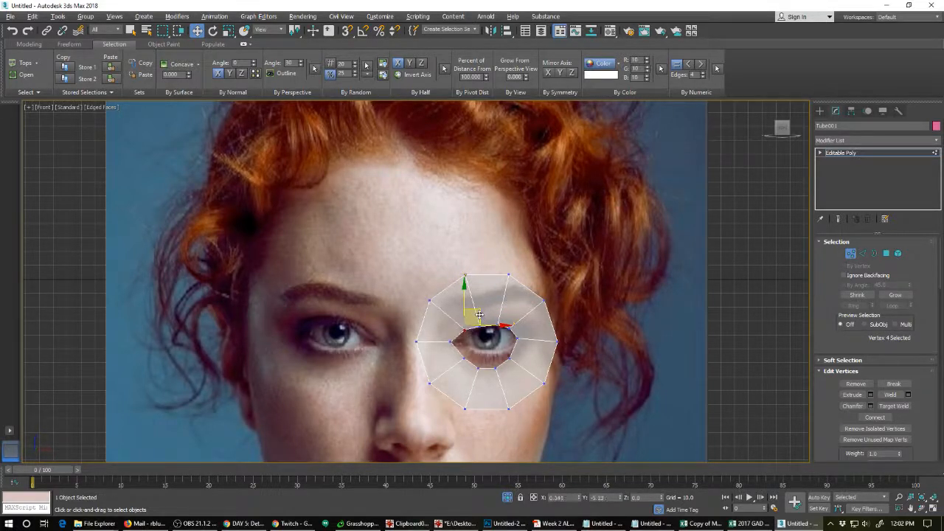
drag(480, 321, 476, 319)
click(452, 340)
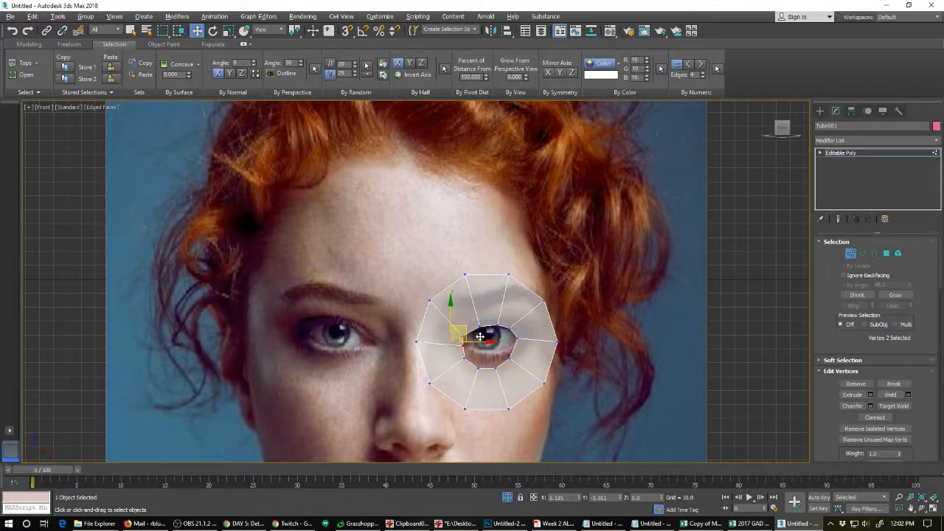
click(464, 341)
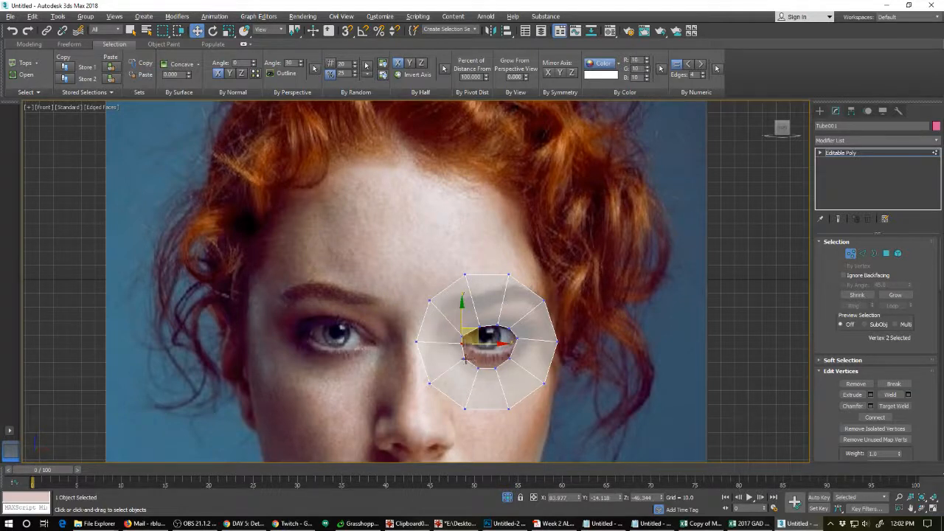
Raise the ring's lower inner vertices one by one so they follow the lower eyelid.
click(464, 359)
drag(480, 350, 499, 345)
click(480, 366)
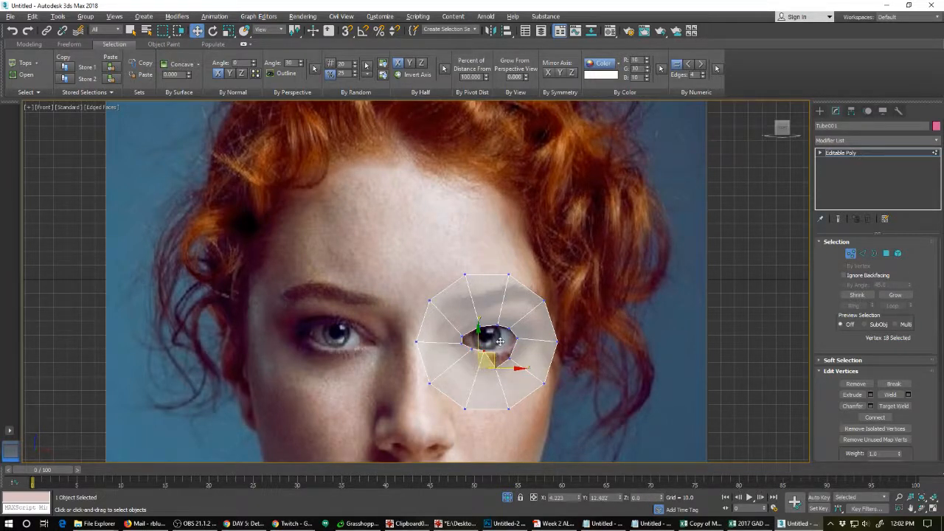
click(496, 367)
drag(511, 358, 523, 333)
click(510, 358)
click(495, 385)
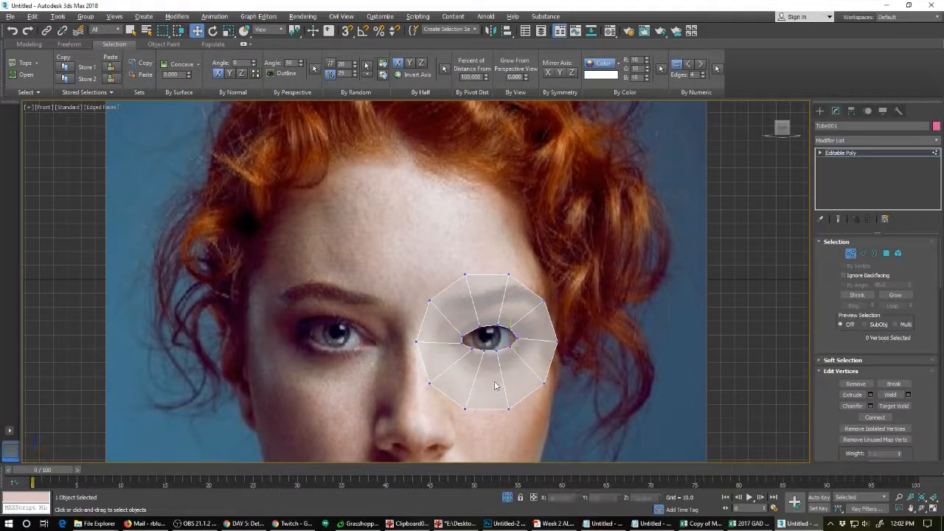
Raise the ring's two lowest outer vertices toward the eye and pull the temple-side outer vertices inward.
drag(451, 433, 503, 369)
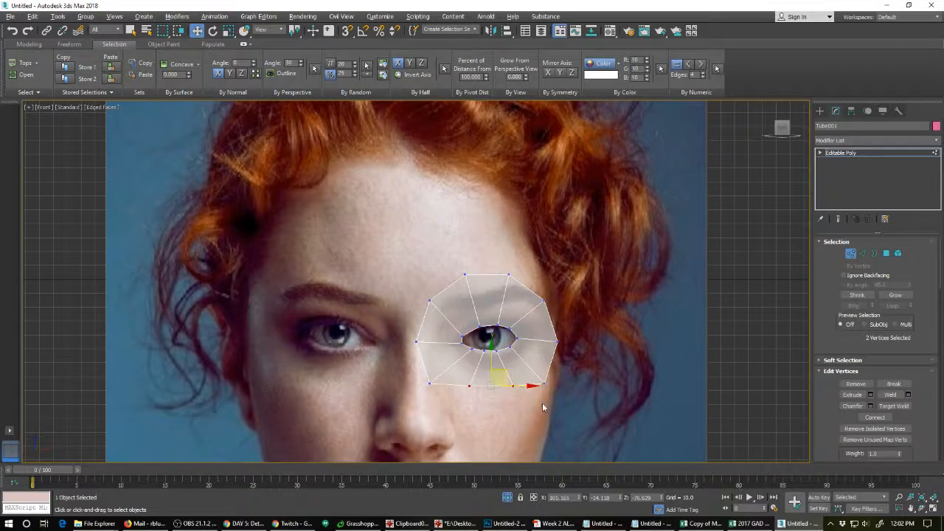
drag(542, 404, 556, 337)
click(558, 341)
click(545, 300)
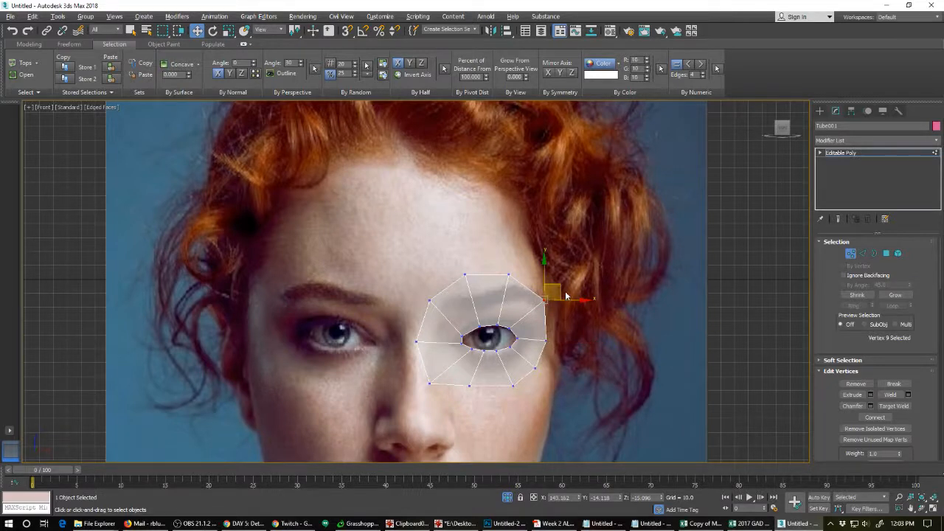
drag(555, 285, 503, 295)
Lower the ring's two topmost outer vertices onto the eyebrow.
click(508, 273)
click(464, 274)
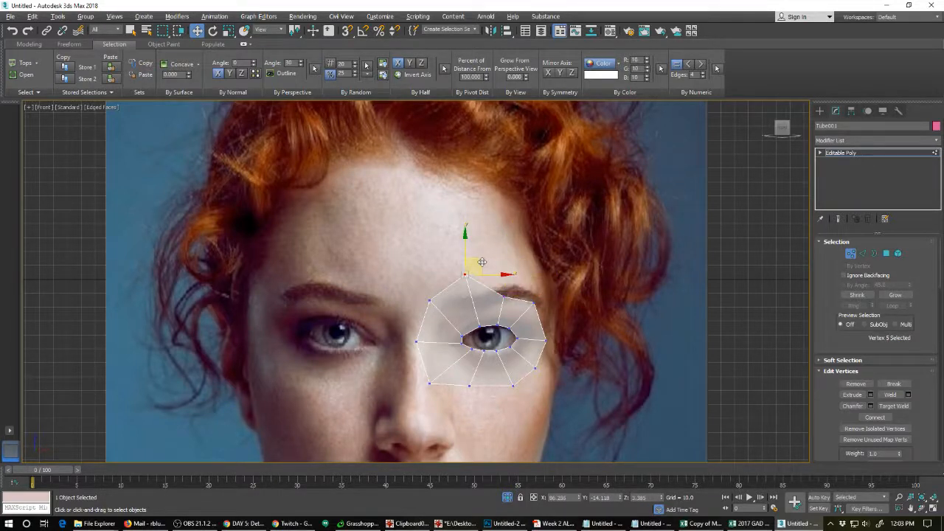
drag(480, 265, 479, 289)
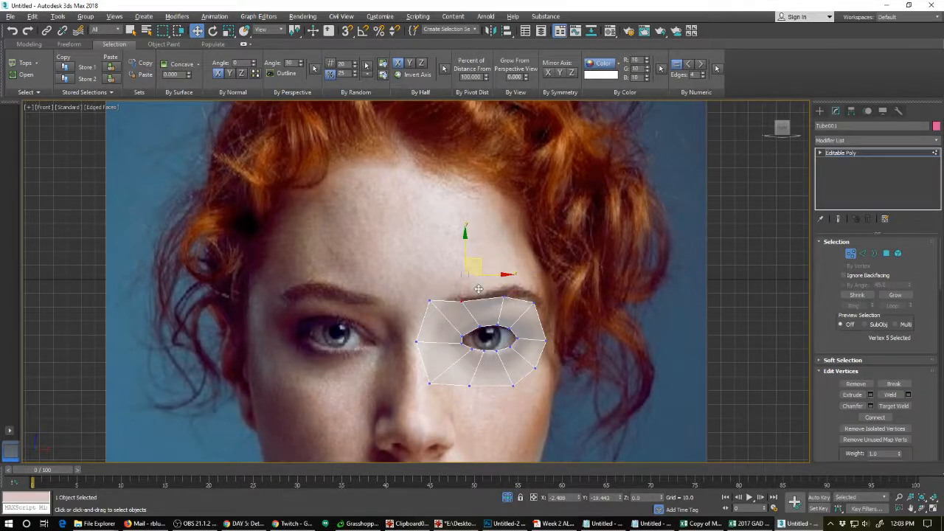
Move the three nose-side outer vertices closer to the eye to round off the ring's outline.
click(429, 301)
drag(442, 292, 458, 365)
click(415, 342)
click(430, 383)
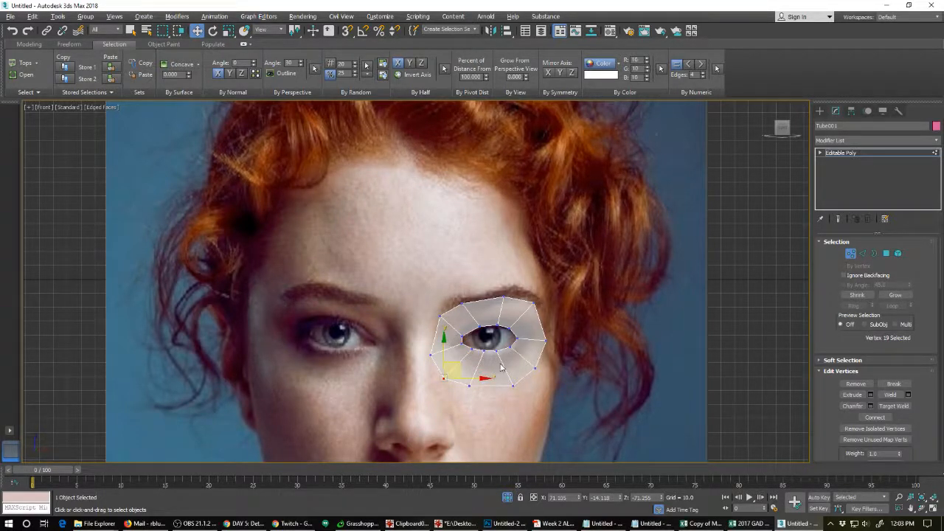
Leave vertex editing and clone the eye ring down toward the mouth, keeping the Front view.
click(850, 253)
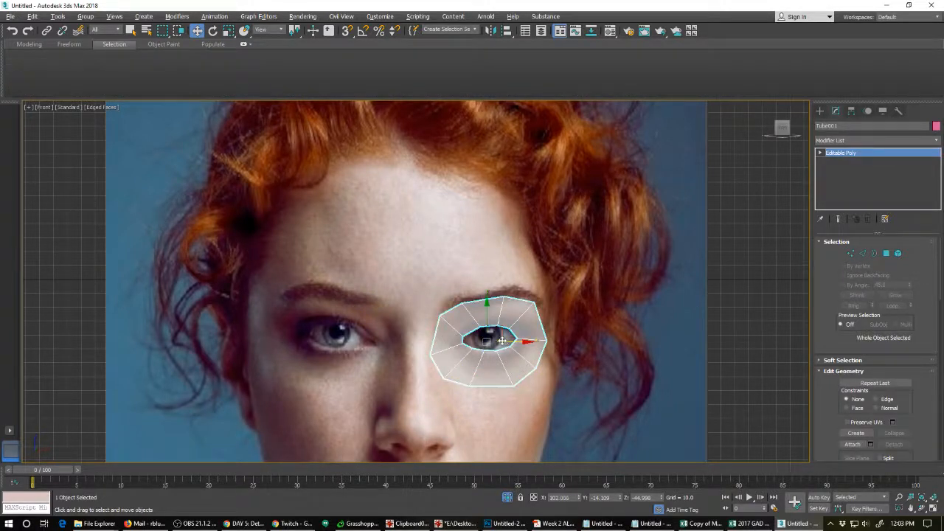
mouse_move(503, 333)
shift+mouse_down()
mouse_move(437, 422)
mouse_move(438, 459)
shift+mouse_up()
click(473, 305)
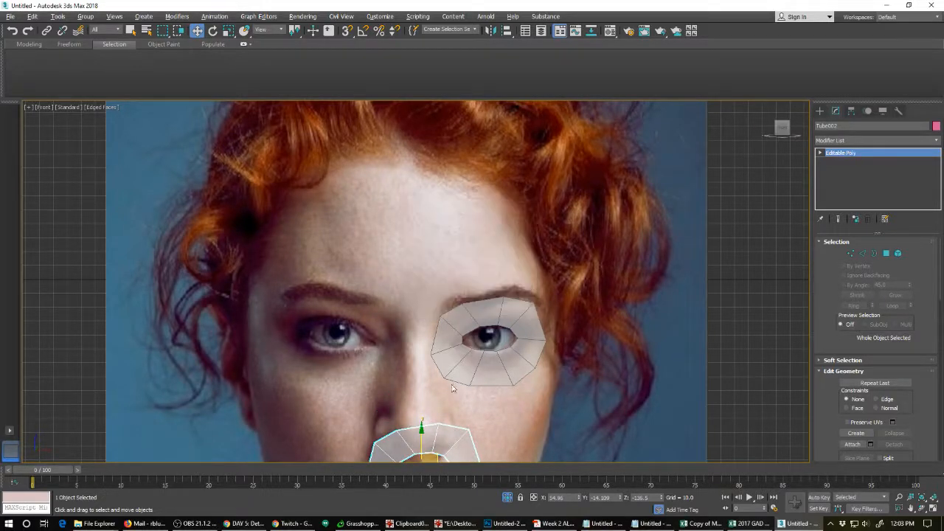
alt+middle_drag(479, 306, 482, 293)
key(f)
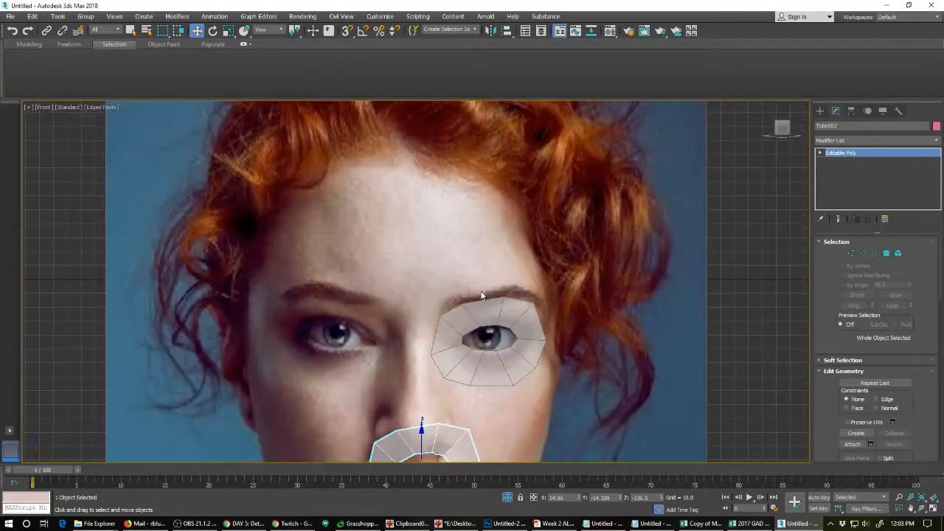
Move the cloned ring over the lips and rotate it to about Y -61 so segment edges meet the mouth's centre line.
middle_drag(450, 385, 480, 131)
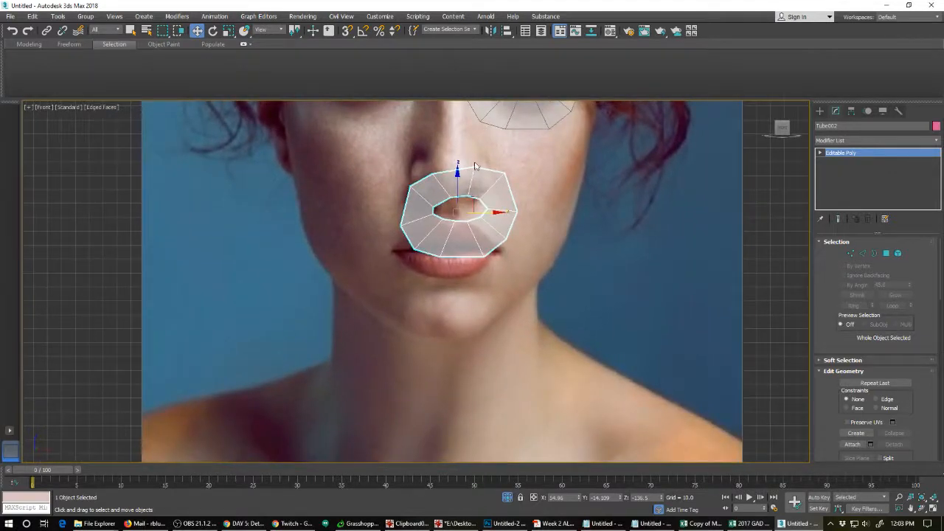
right_click(472, 218)
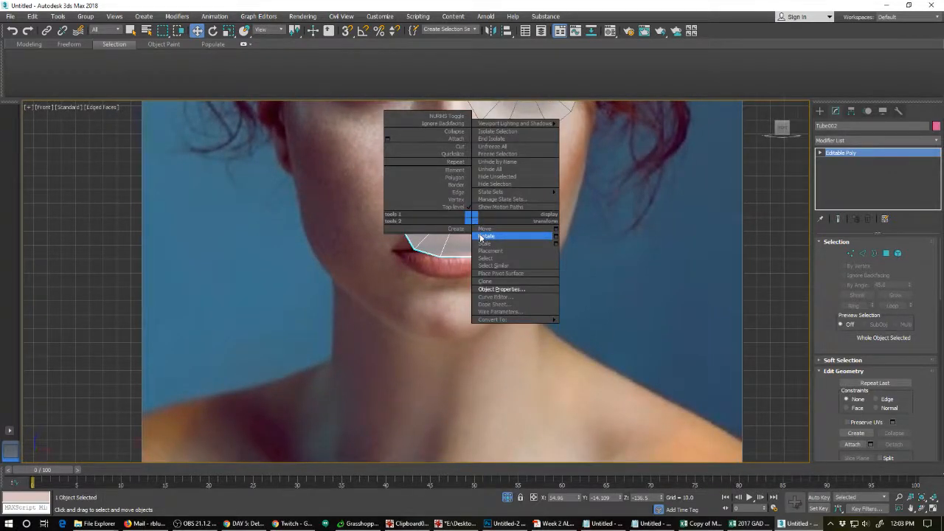
click(483, 229)
drag(453, 193, 482, 274)
key(e)
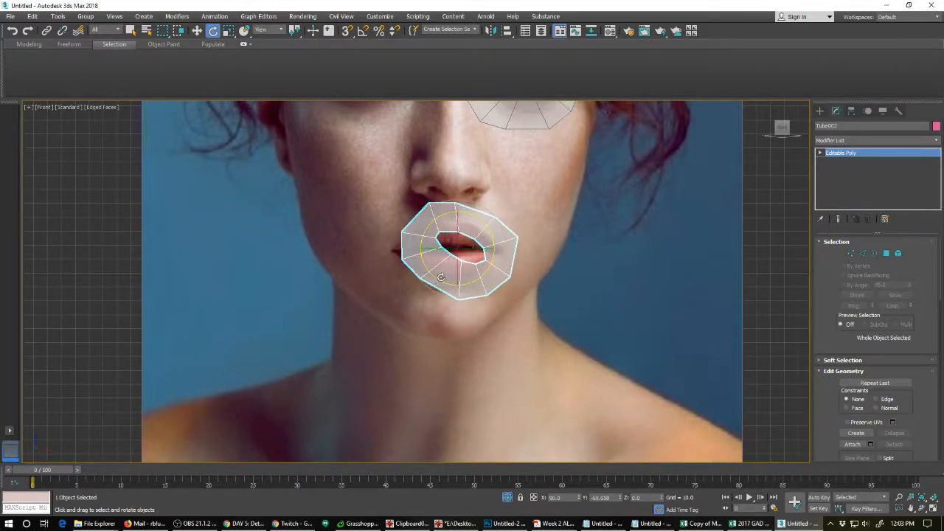
Delete the polygons of the mouth ring on the left side of the face's centre line.
click(886, 253)
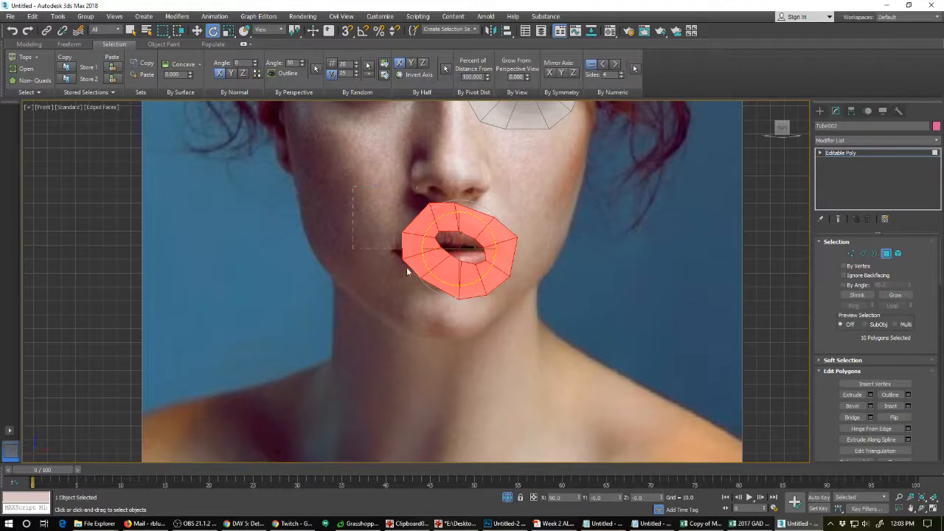
drag(441, 310, 444, 312)
key(Delete)
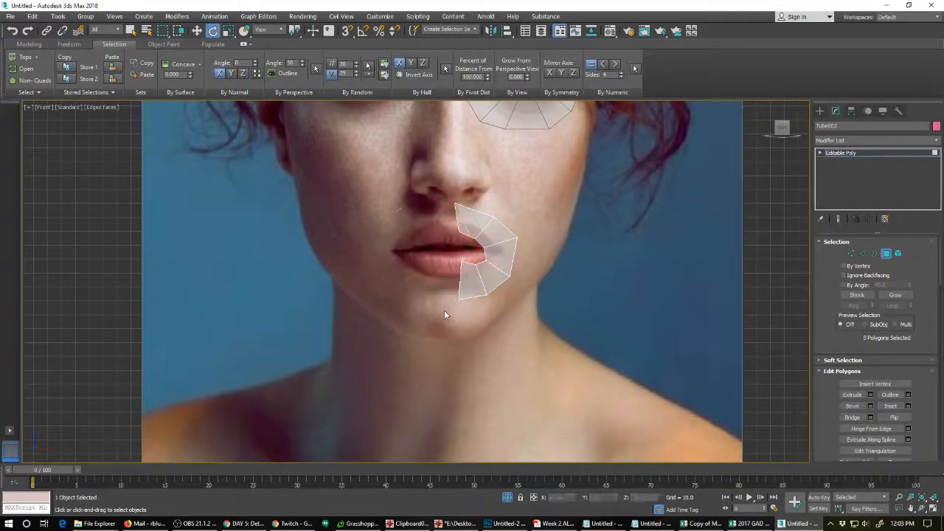
click(479, 271)
right_click(478, 270)
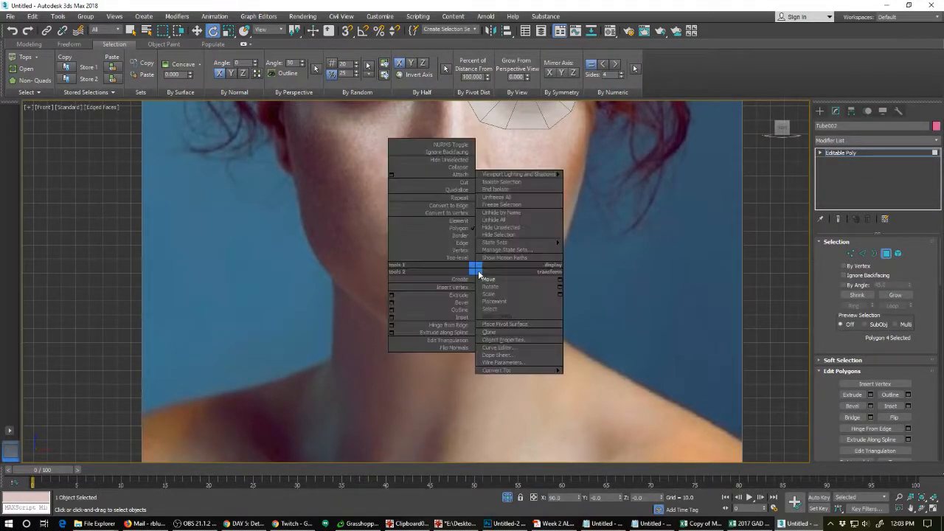
click(458, 300)
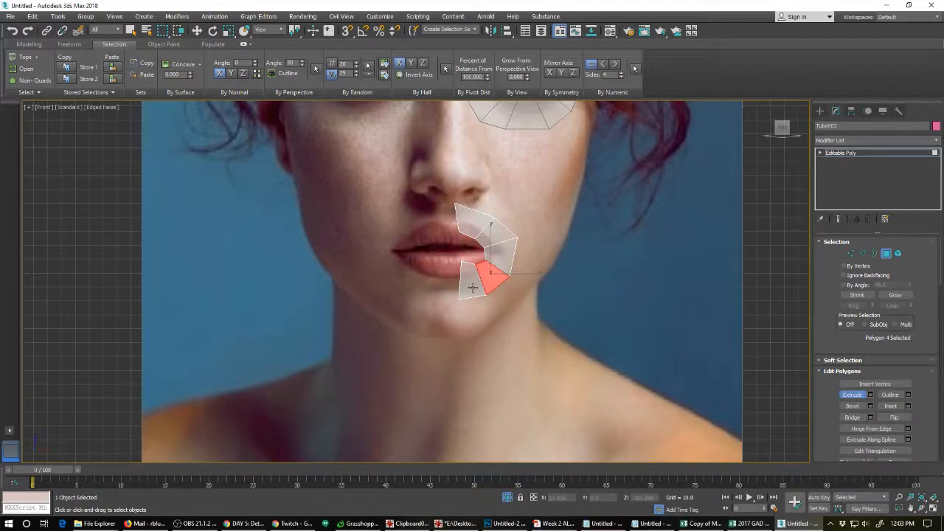
key(e)
Scale the mouth ring's four open-end vertices into one vertical line and place them on the face's centre line.
right_click(471, 285)
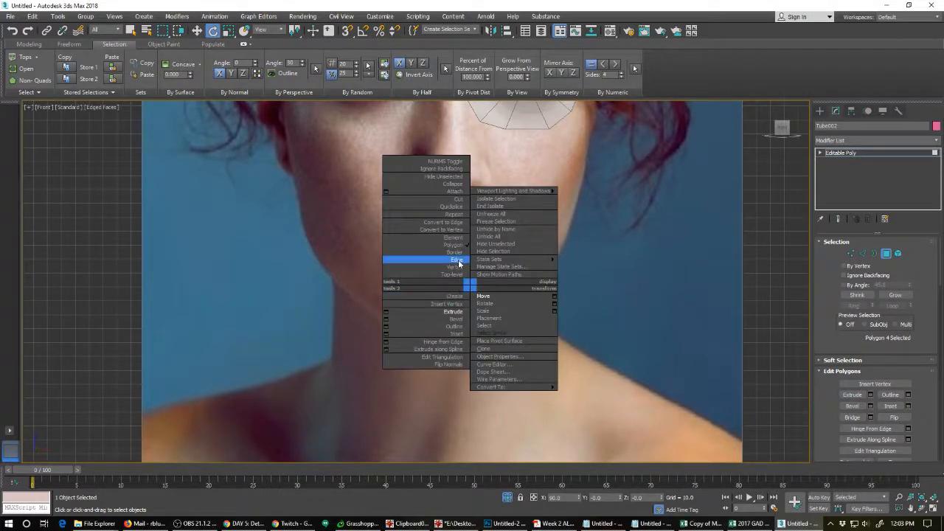
click(456, 267)
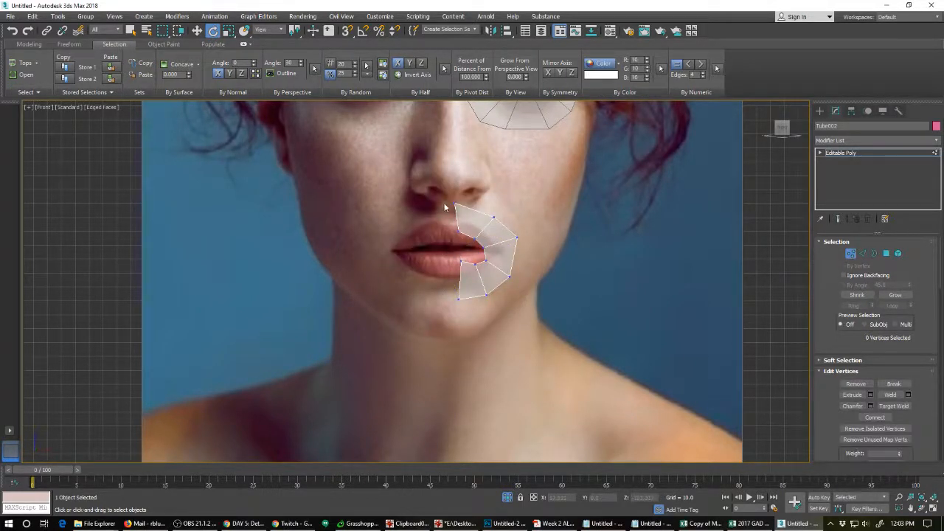
drag(469, 314, 468, 315)
key(r)
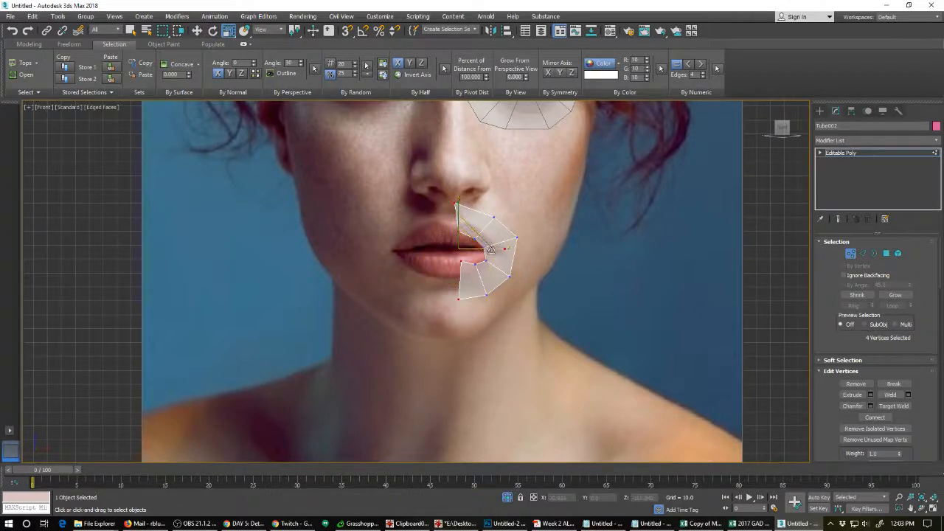
drag(503, 249, 475, 251)
key(w)
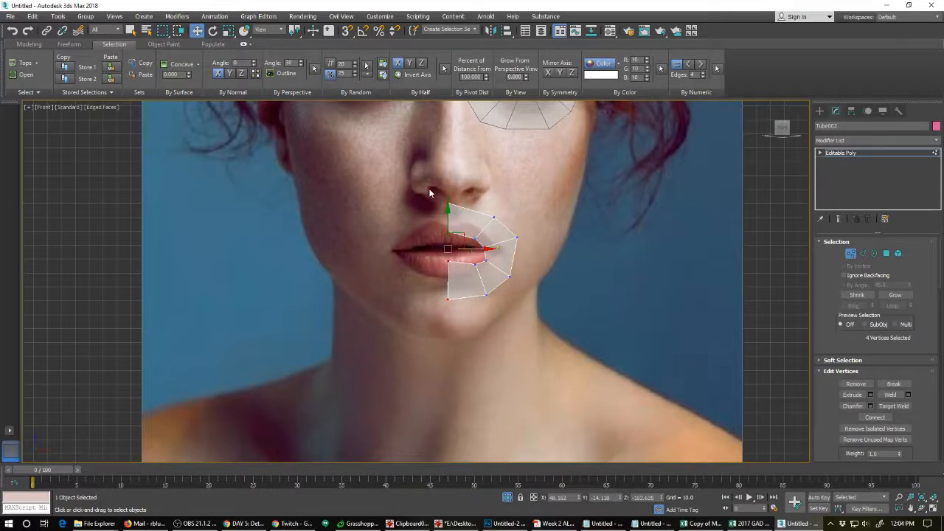
Move the two upper centre-line vertices of the mouth ring down so the outer one meets the upper lip's edge.
drag(428, 186, 439, 202)
drag(461, 241, 461, 241)
mouse_move(448, 189)
mouse_down()
mouse_move(448, 204)
mouse_move(445, 194)
mouse_up()
click(448, 216)
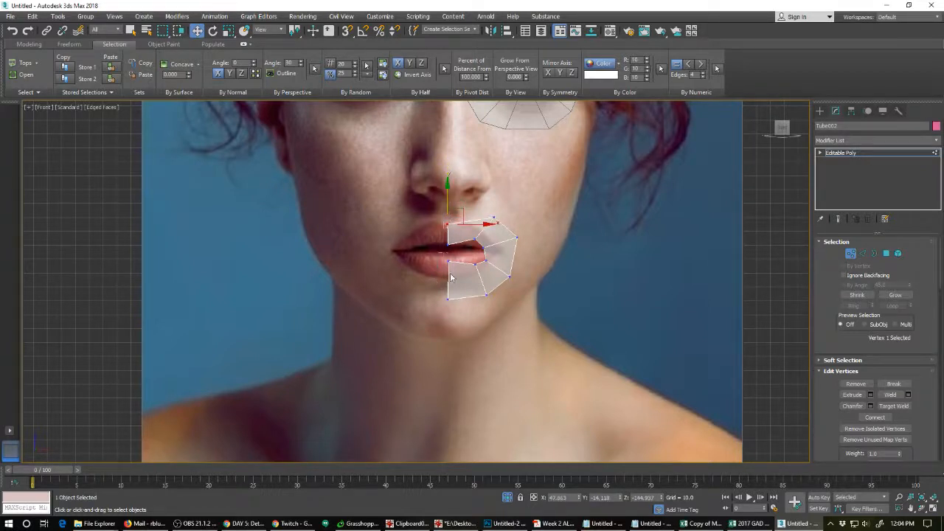
Raise the two lower centre-line vertices so they sit on the mouth line and the lower lip's bottom edge.
drag(442, 257, 454, 318)
drag(448, 242, 448, 232)
drag(432, 286, 464, 300)
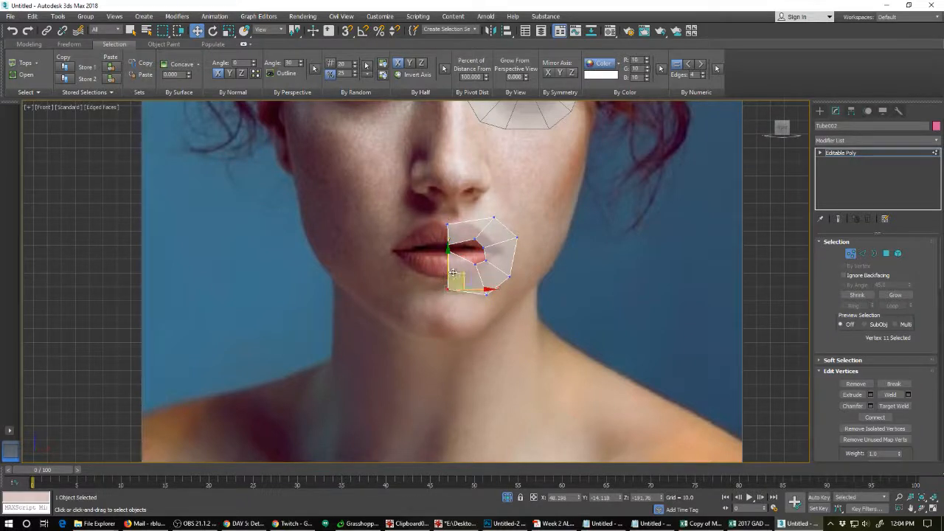
drag(449, 262, 472, 223)
Move the mouth ring's inner vertices onto the line between the lips, closing the opening toward the mouth corner.
click(469, 268)
click(475, 264)
click(485, 247)
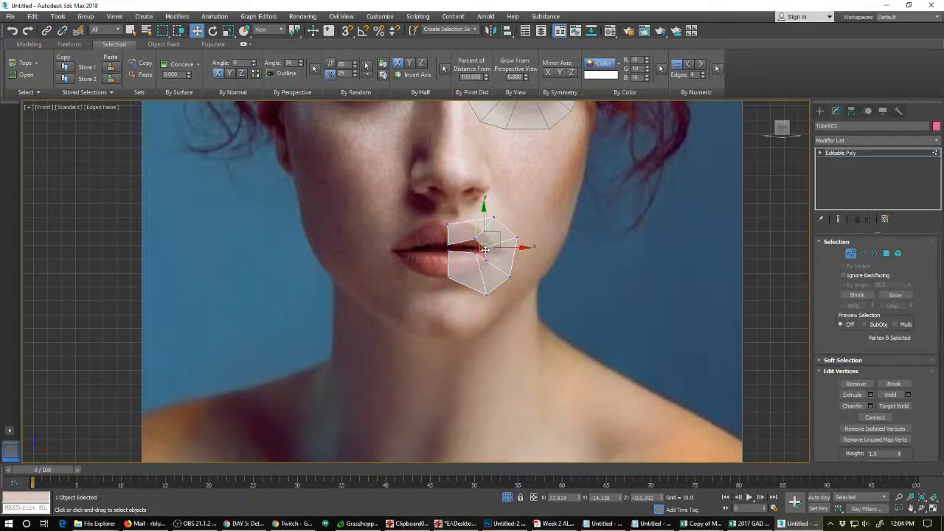
drag(513, 235, 502, 238)
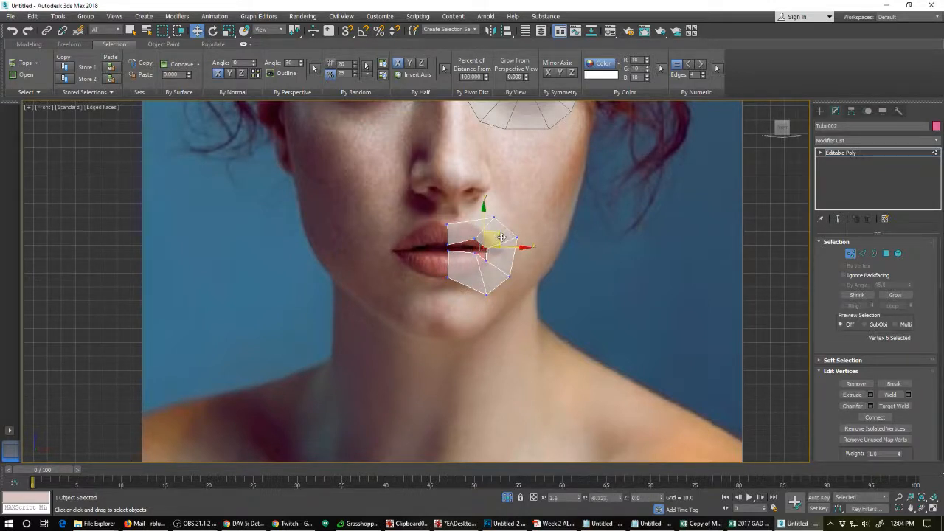
click(486, 254)
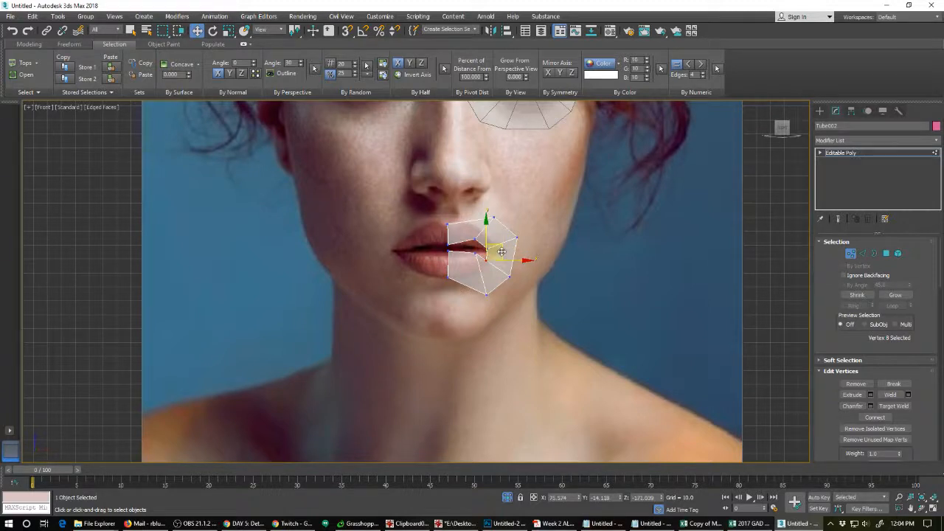
mouse_move(500, 243)
mouse_down()
mouse_move(484, 234)
mouse_move(505, 208)
mouse_move(482, 212)
mouse_move(519, 229)
mouse_move(504, 229)
mouse_move(522, 253)
mouse_move(515, 242)
mouse_up()
click(475, 238)
Pull the mouth ring's outer vertices in to follow the outline of the upper lip, mouth corner and lower lip.
click(494, 217)
click(519, 238)
click(508, 276)
click(487, 293)
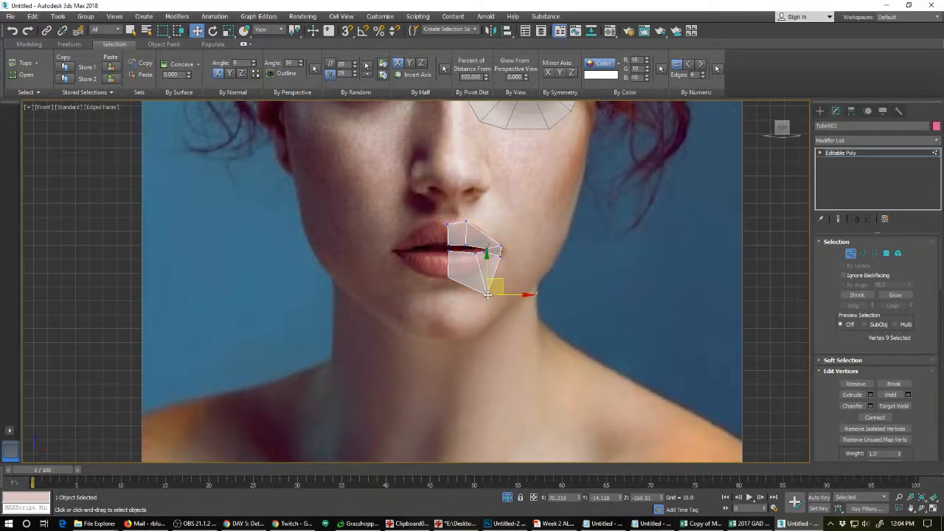
drag(500, 280, 498, 253)
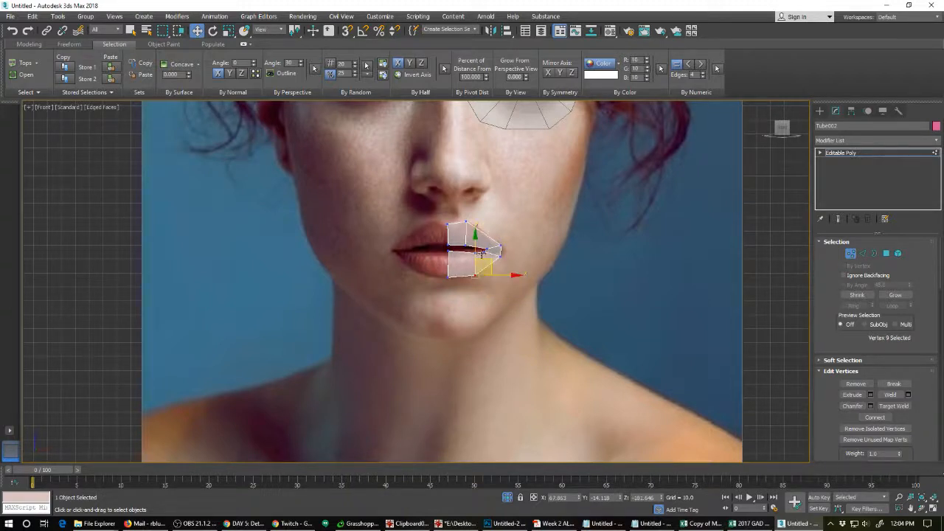
Leave vertex editing and clone the half lip ring upward onto the nose.
right_click(466, 259)
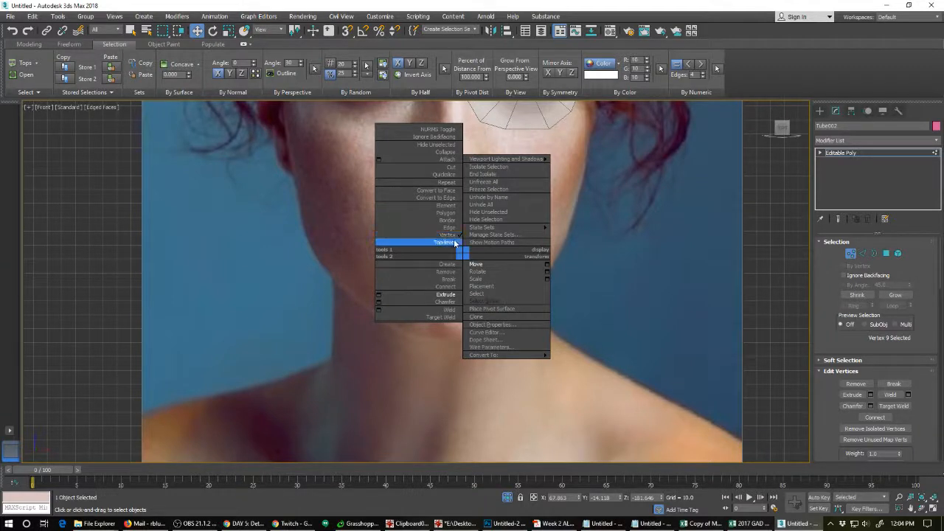
click(444, 242)
shift+drag(461, 251, 456, 182)
click(461, 304)
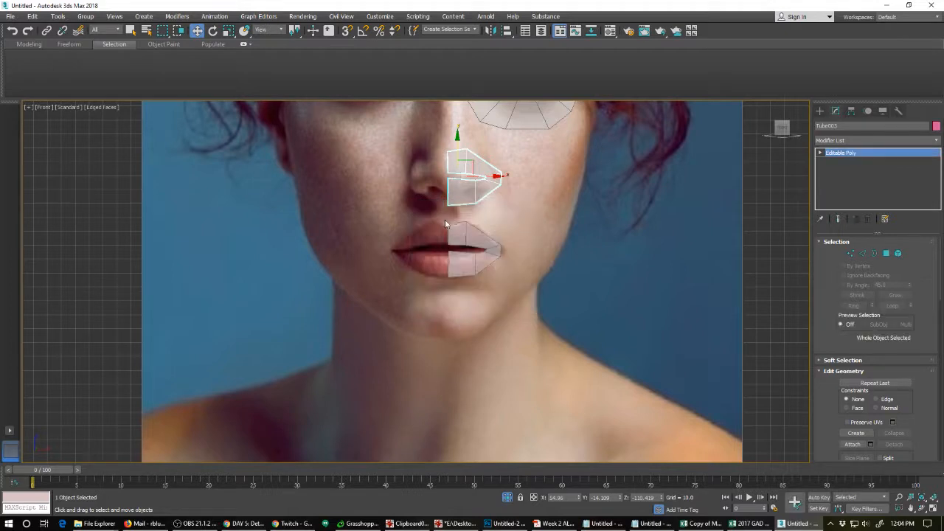
Move the nose copy's lower inner vertices down to form a thin strip beneath the nostril.
middle_drag(446, 214, 431, 324)
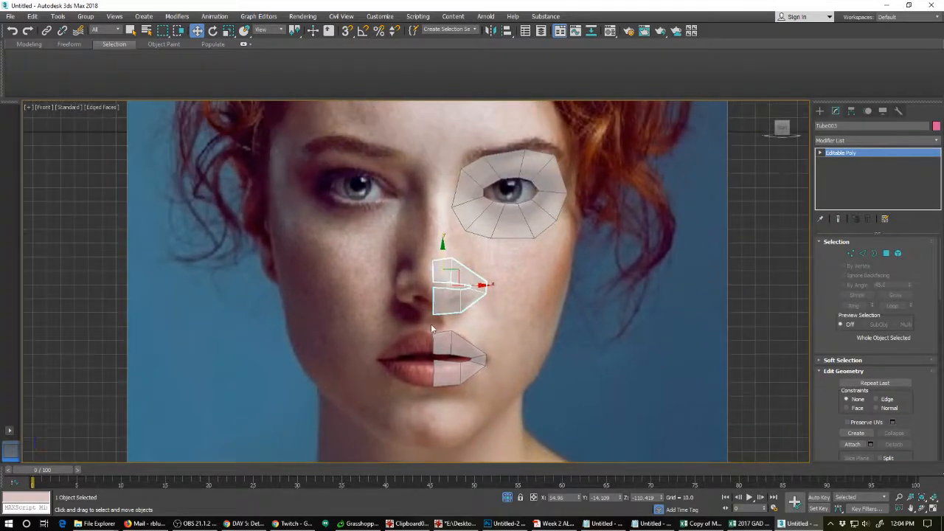
right_click(434, 310)
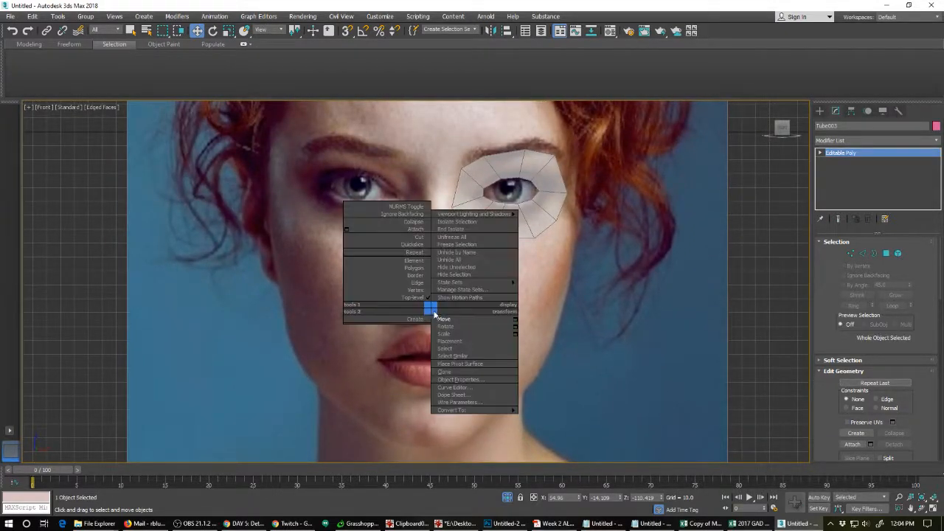
click(428, 295)
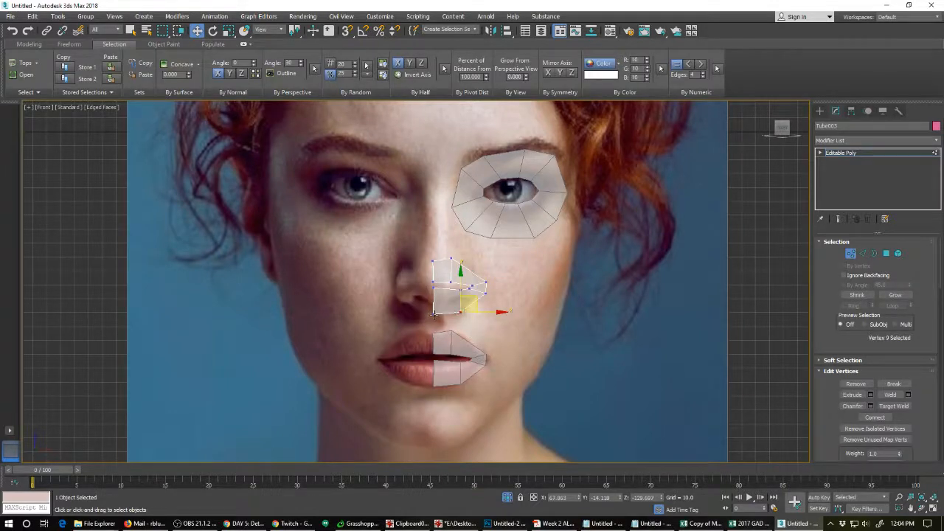
click(434, 315)
click(434, 288)
drag(450, 275, 469, 291)
click(425, 318)
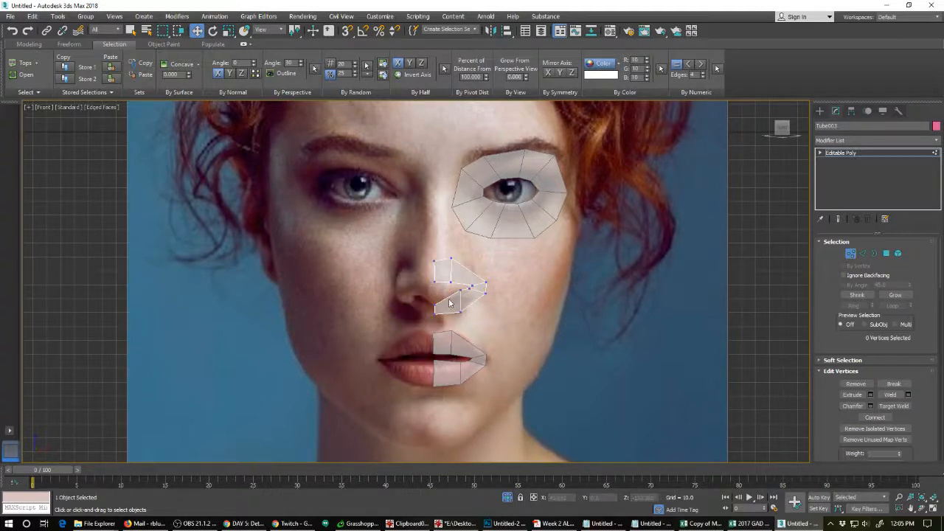
click(470, 285)
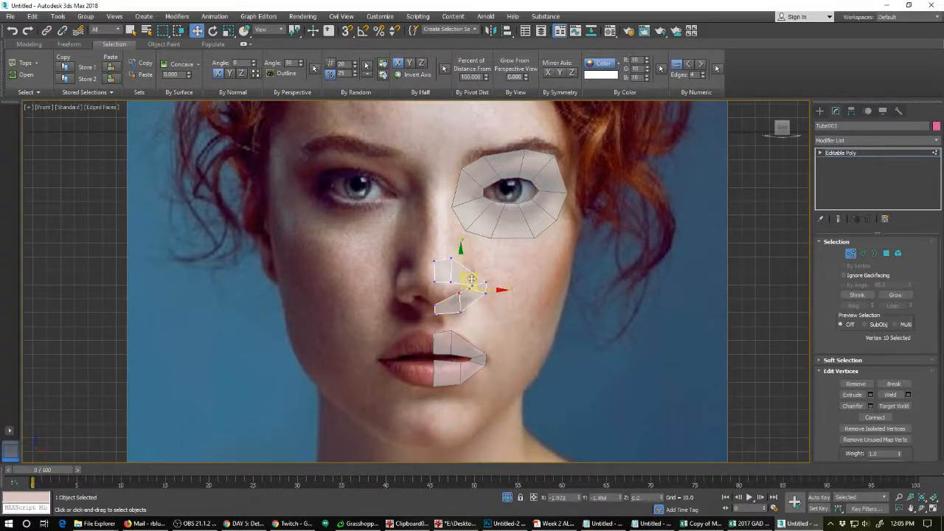
drag(470, 285, 461, 297)
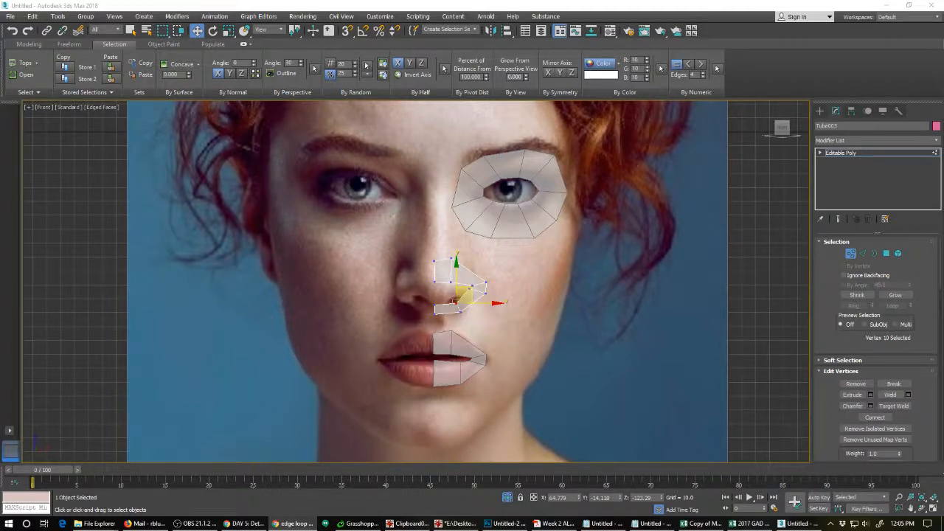
Open IrfanView, paste the copied Polyflow face reference, move its window off the viewport and return to 3ds Max.
click(8, 524)
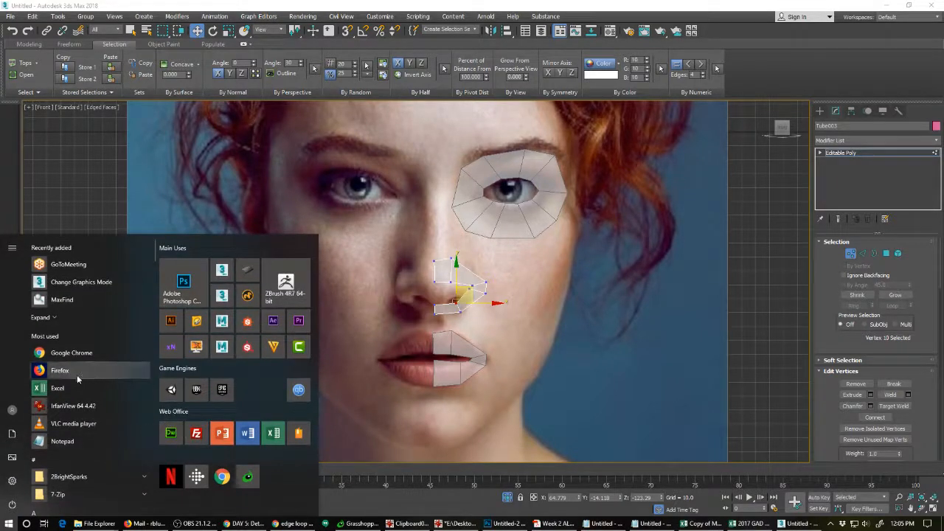
click(74, 406)
key(ctrl+v)
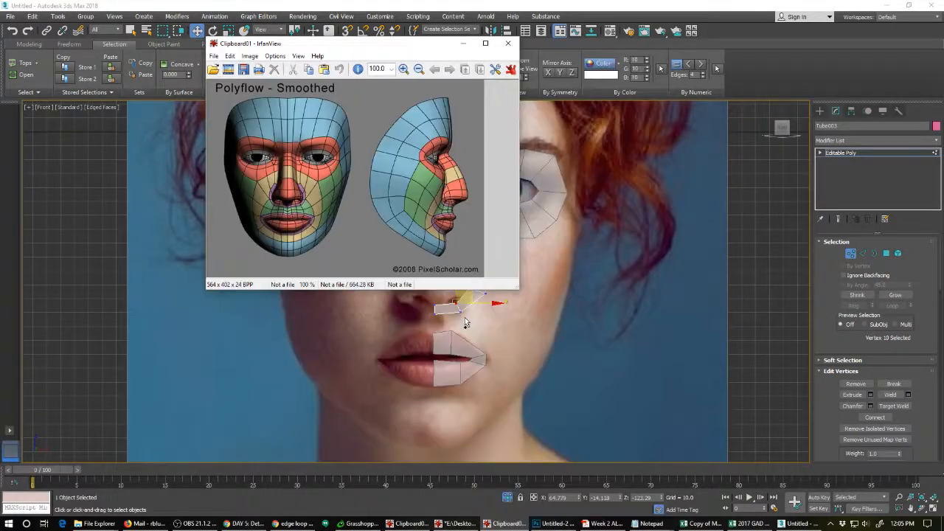
drag(329, 48, 331, 68)
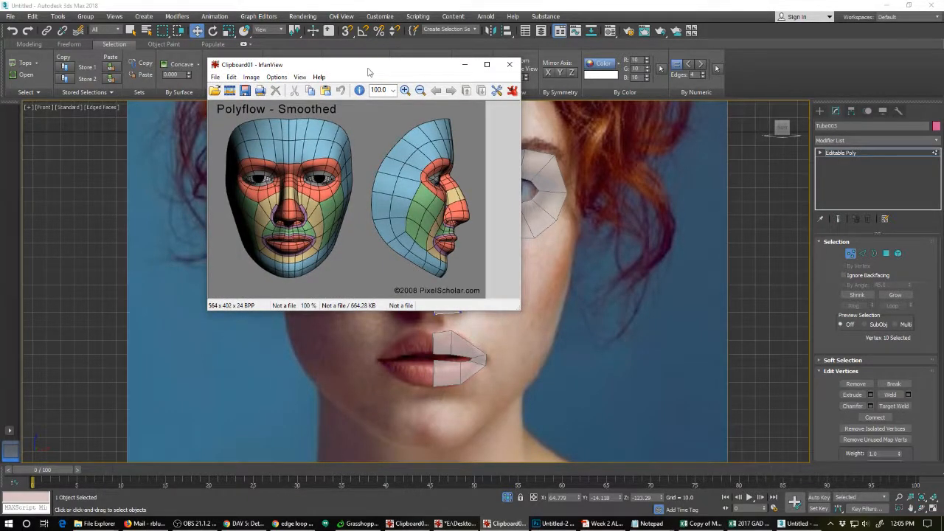
drag(369, 72, 831, 234)
click(663, 304)
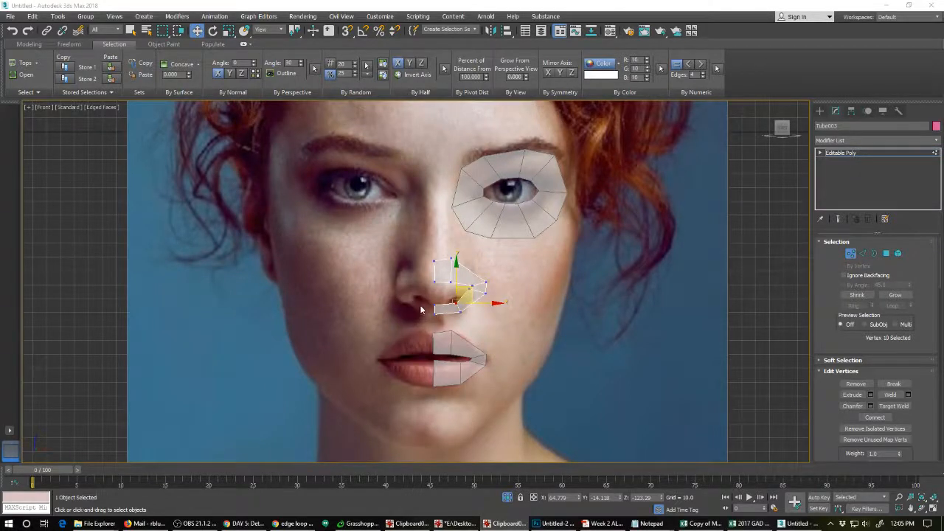
Raise the nose ring's top four vertices up the bridge and spread its side vertices around the nostril wing.
drag(419, 249, 435, 211)
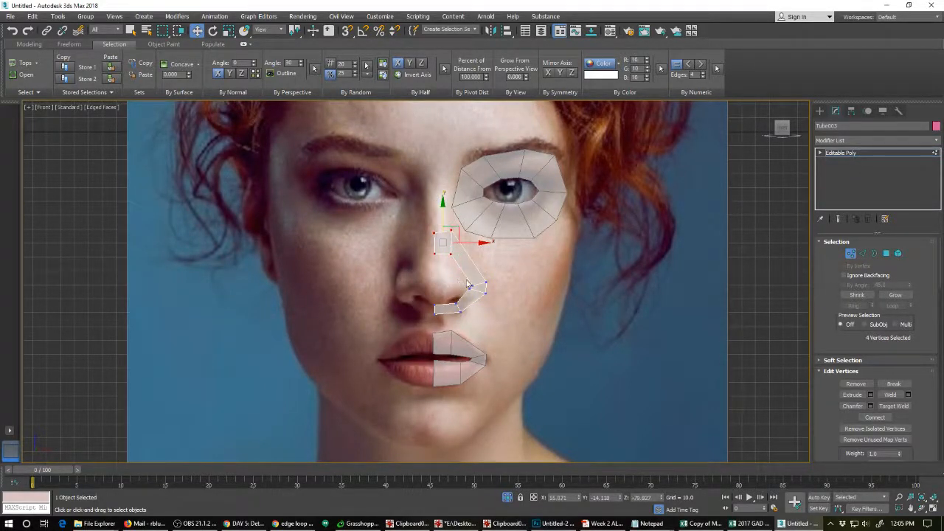
drag(498, 292, 499, 292)
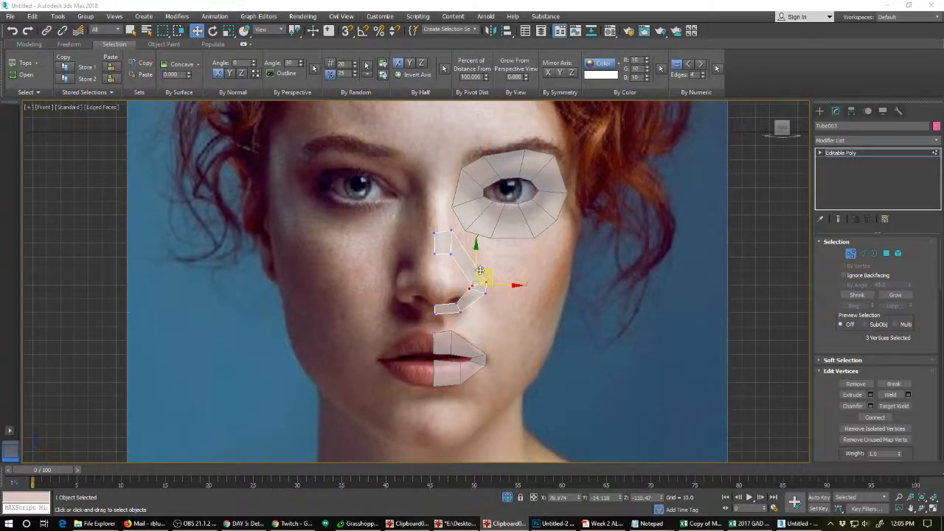
click(456, 303)
drag(506, 268, 483, 246)
drag(450, 292, 494, 256)
click(458, 283)
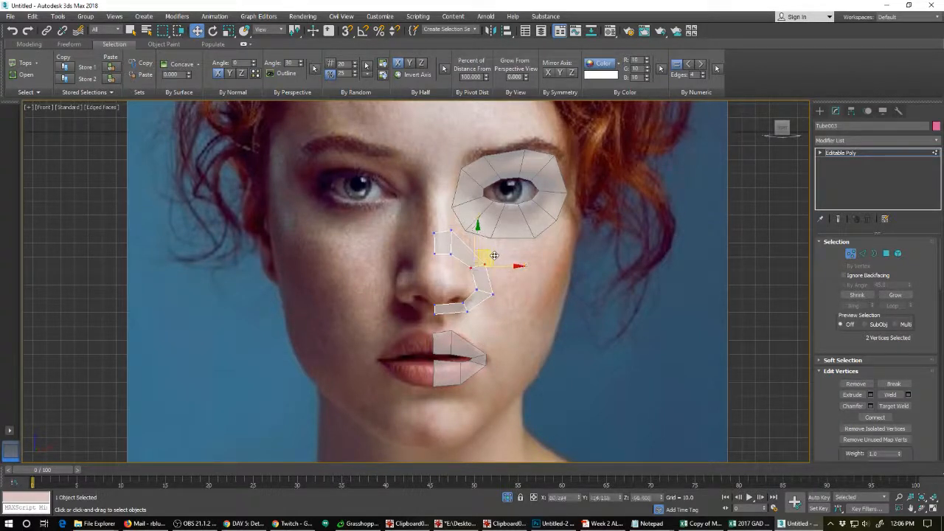
click(452, 234)
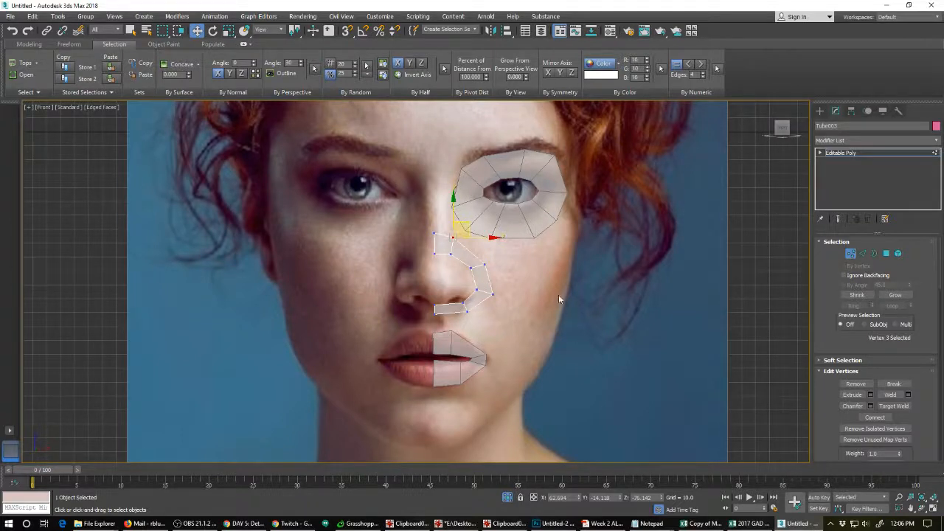
click(527, 223)
Leave vertex editing and clone the nose half ring slightly upward.
right_click(523, 217)
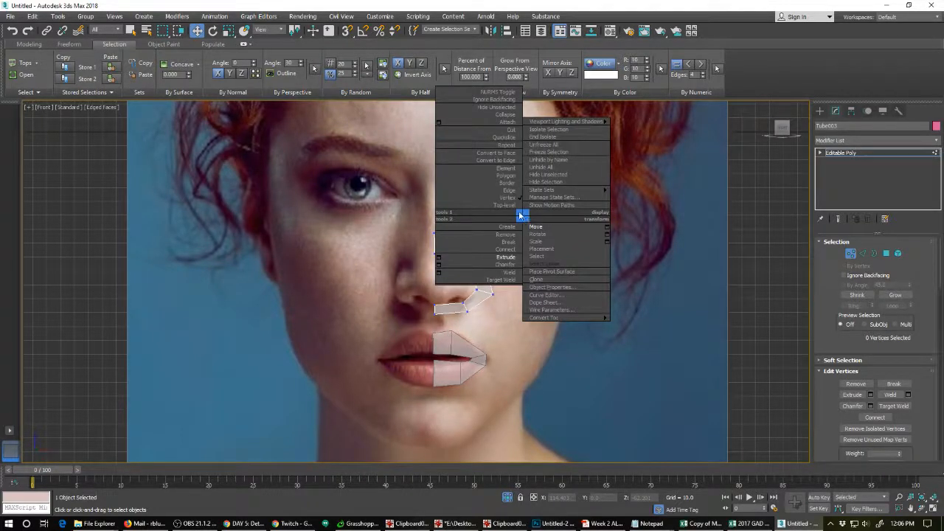
click(508, 198)
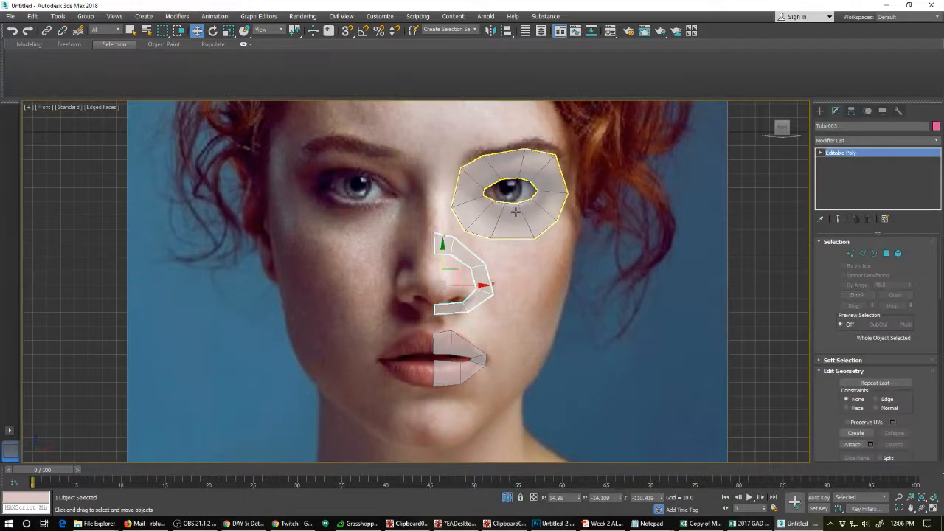
click(477, 295)
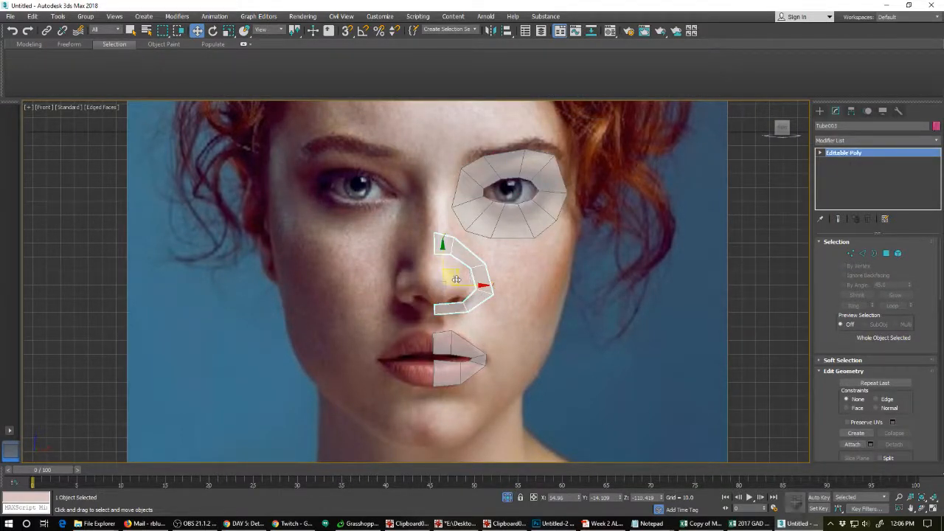
shift+drag(457, 279, 457, 258)
click(468, 303)
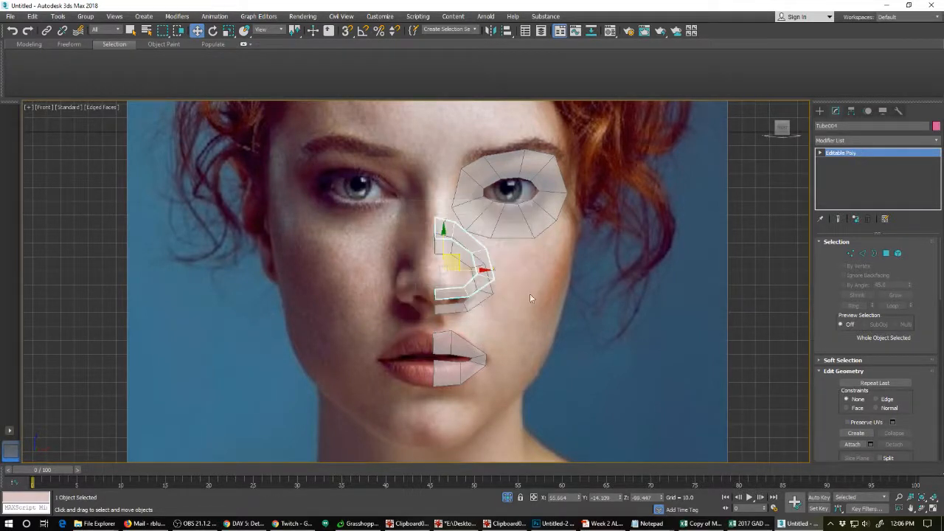
Move the new copy's six lower vertices down to the chin and pull its side pair out to the cheek beside the mouth.
click(850, 254)
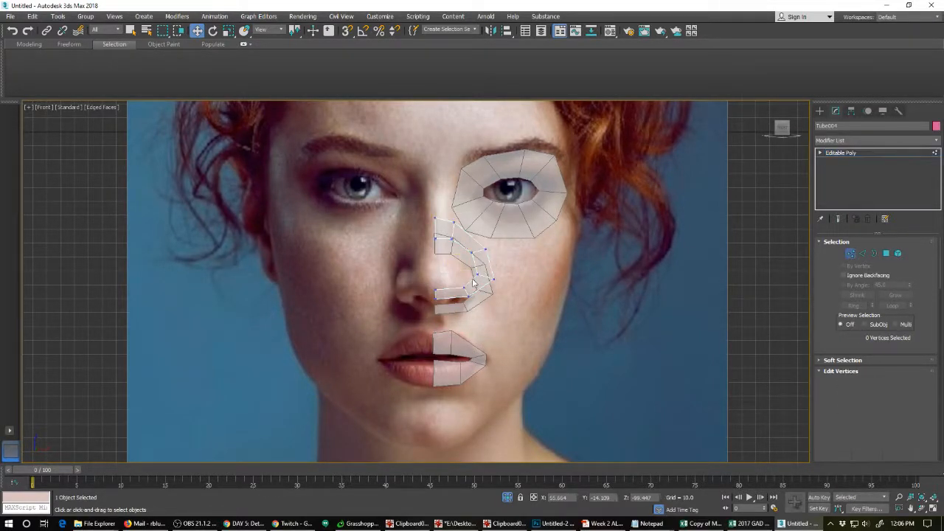
drag(485, 315, 504, 321)
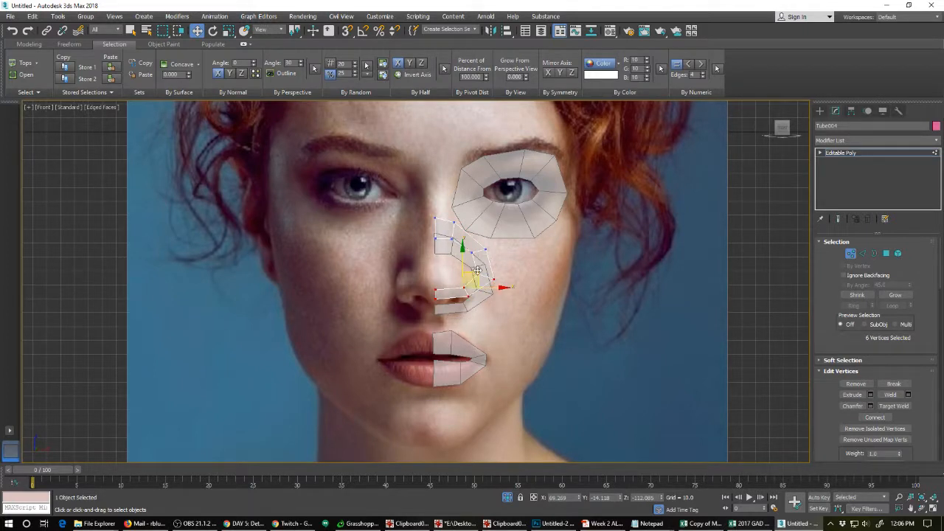
drag(463, 264, 452, 411)
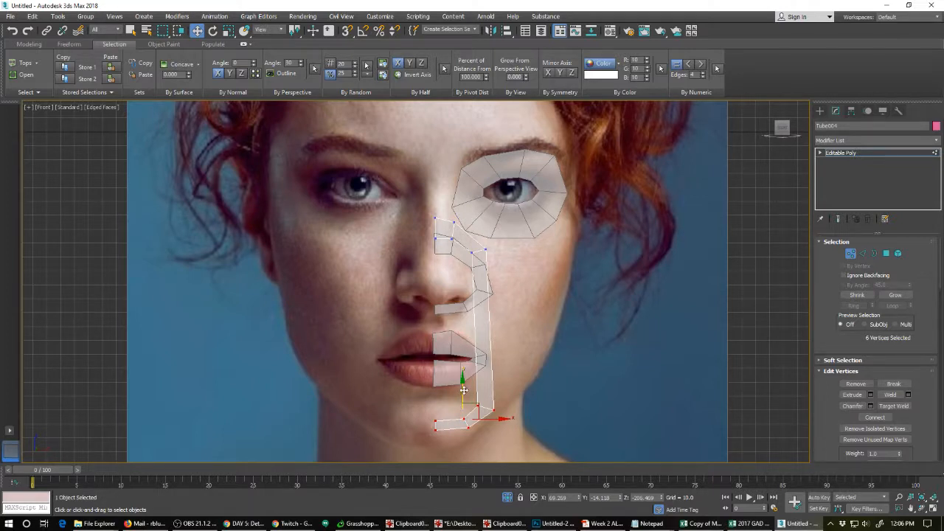
drag(463, 390, 544, 339)
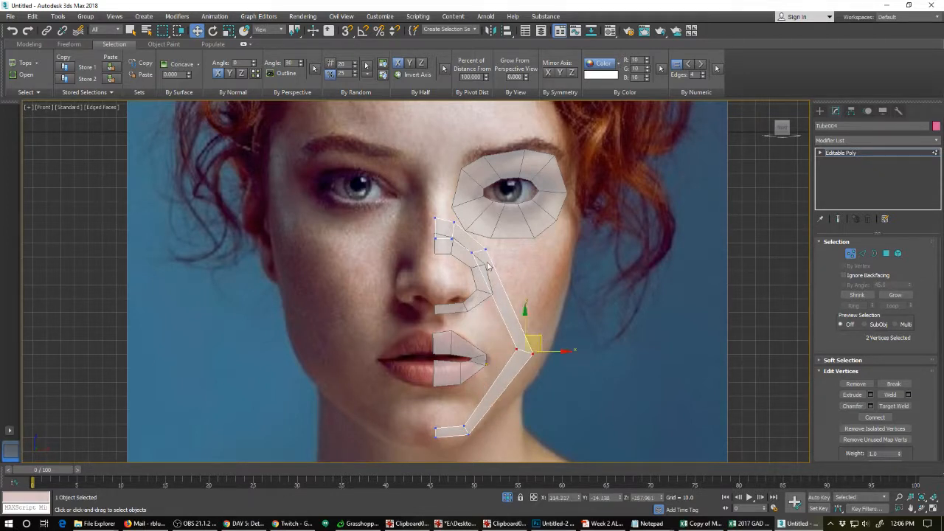
Pull the chin loop's vertex pair beside the nose out toward the cheek and clone the loop slightly upward as a copy.
mouse_move(491, 244)
mouse_down()
mouse_move(468, 258)
mouse_move(504, 238)
mouse_move(506, 247)
mouse_up()
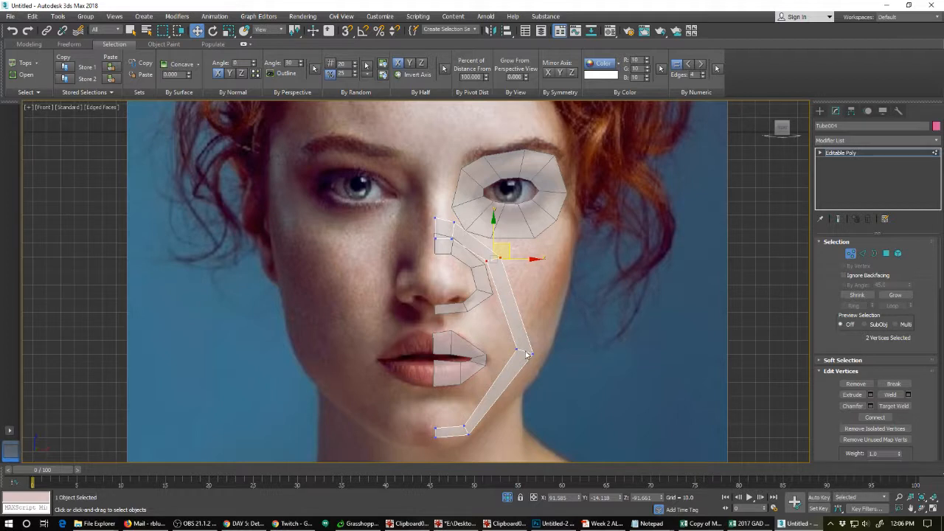
click(850, 253)
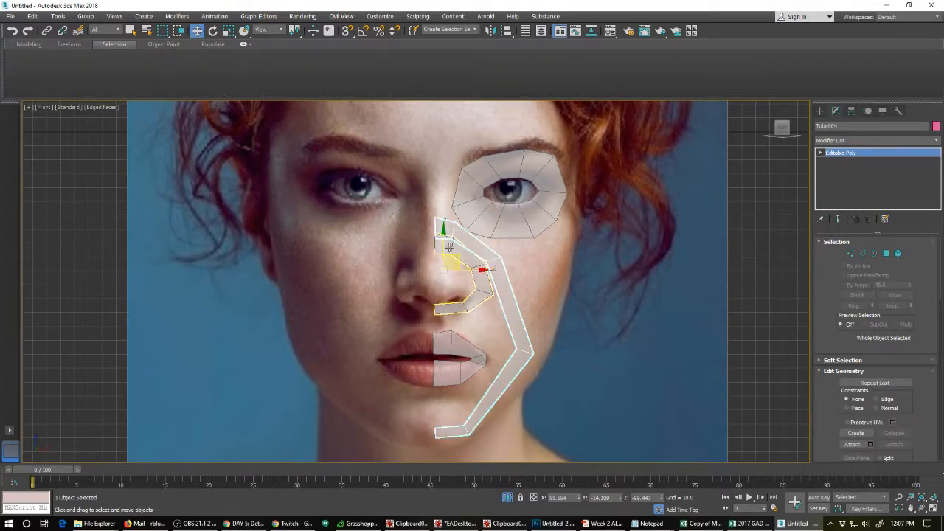
shift+drag(443, 242, 442, 219)
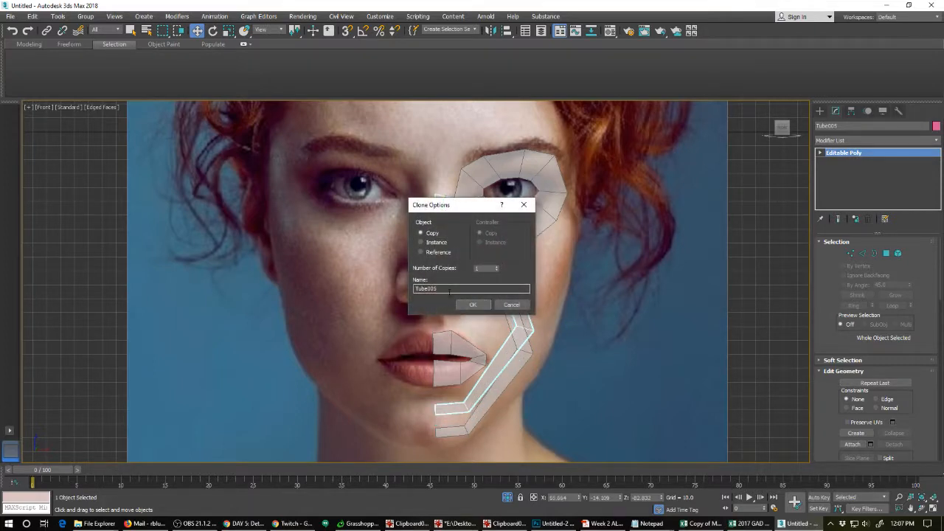
click(459, 303)
Reshape the new loop copy into a half-face outline by moving its vertex pairs to the chin, jaw, temple, upper forehead and central hairline.
scroll(452, 321, down, 4)
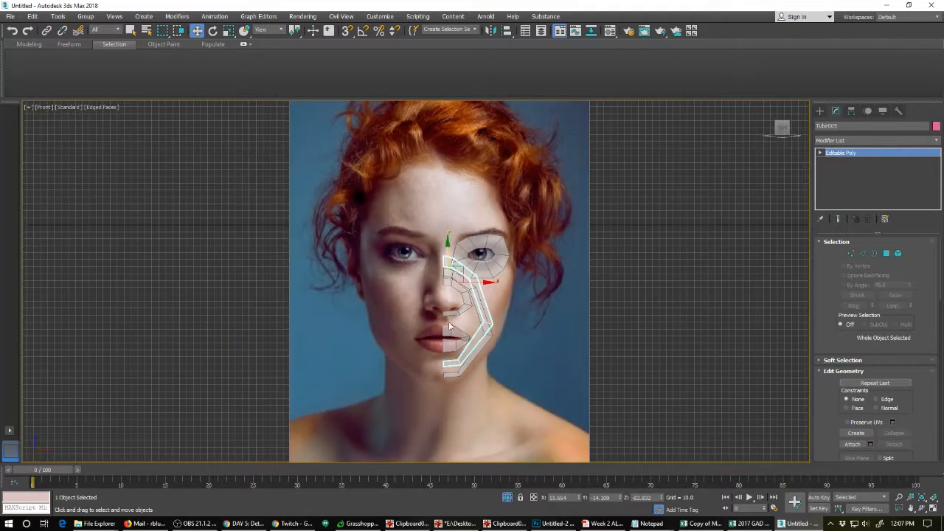
right_click(436, 365)
click(408, 341)
drag(446, 374, 478, 369)
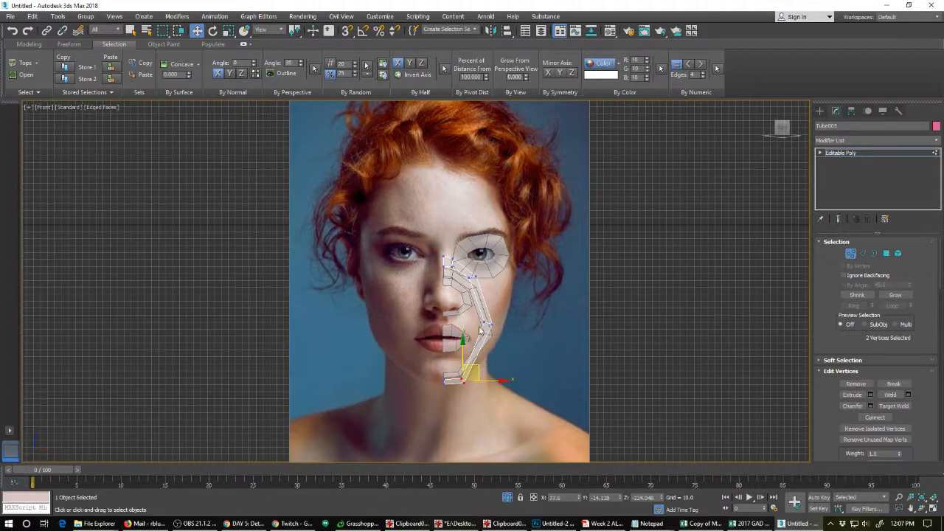
drag(495, 330, 516, 323)
drag(465, 287, 533, 214)
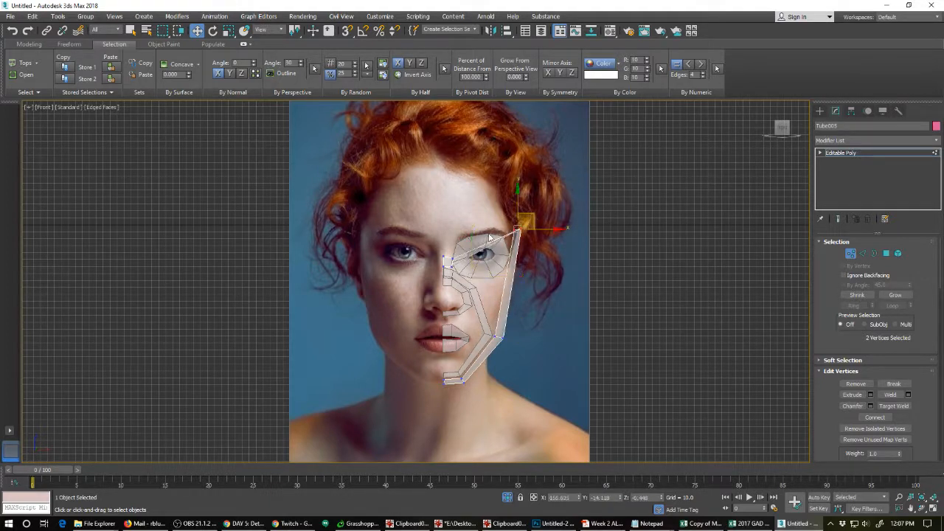
drag(450, 276, 501, 167)
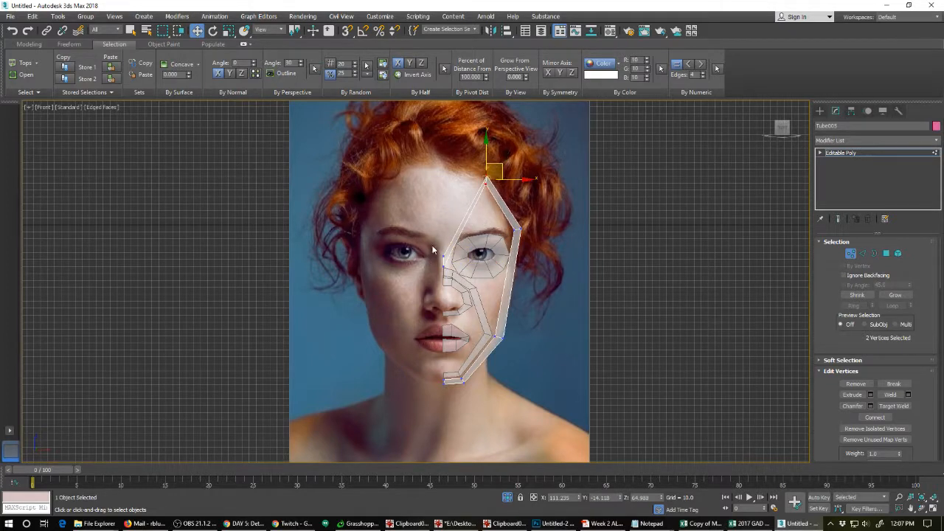
drag(438, 237, 446, 148)
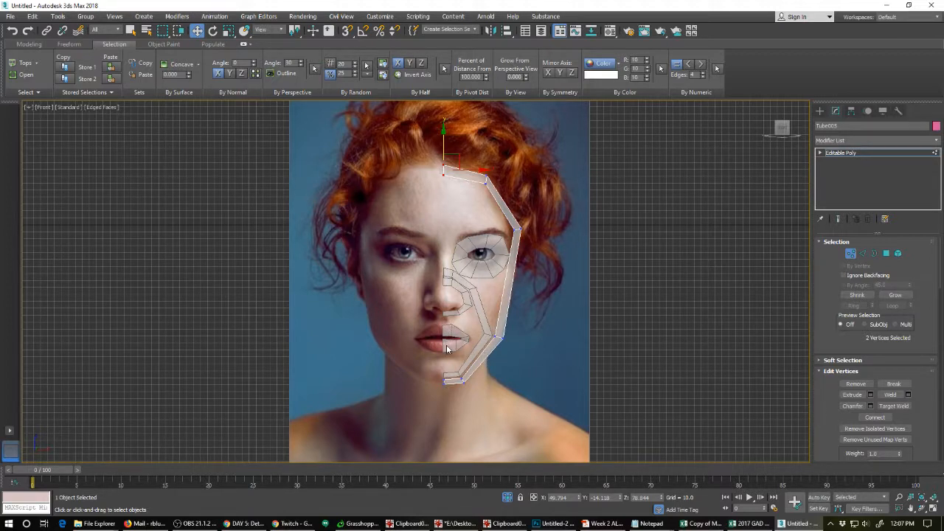
Switch to a layout of two side-by-side viewports and show the Front view with Default Shading.
click(9, 431)
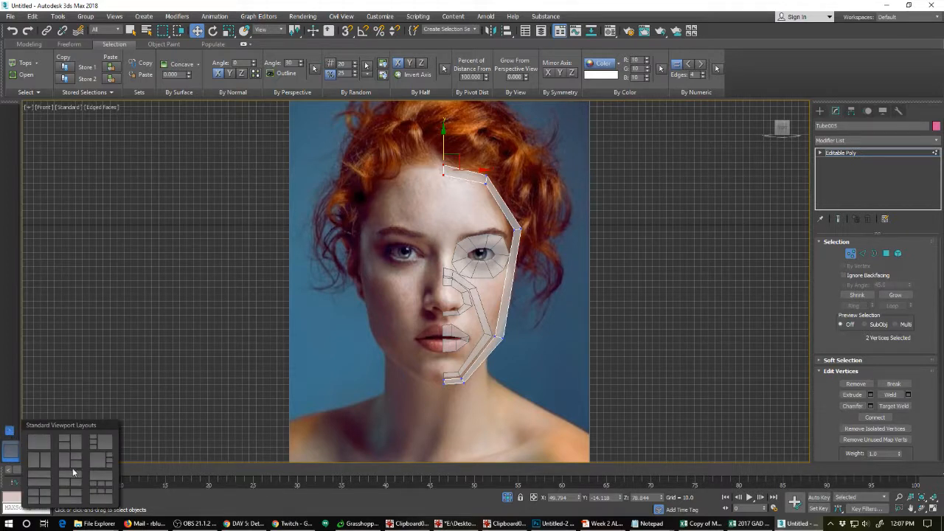
click(44, 460)
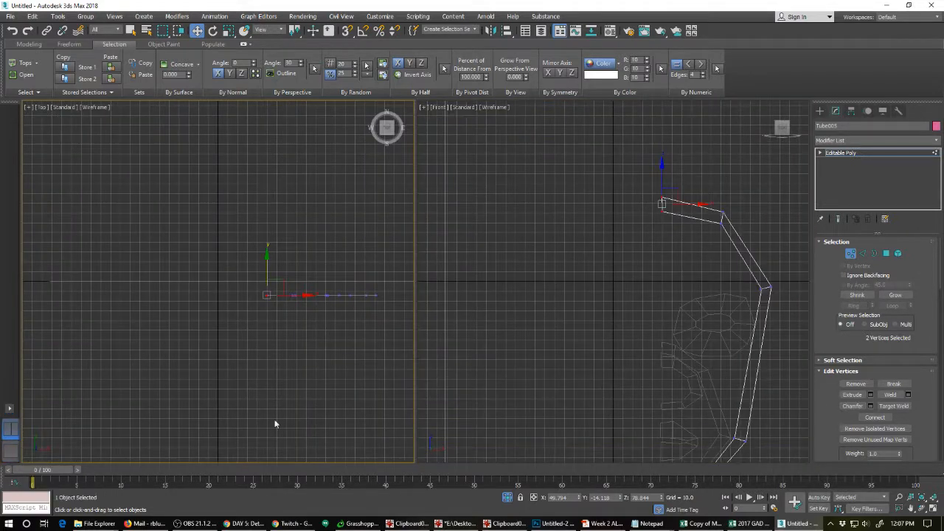
click(600, 336)
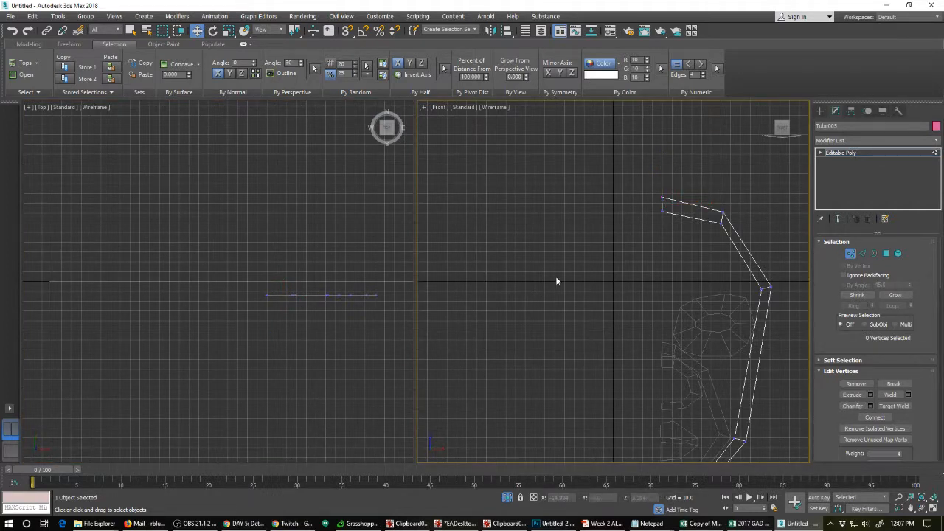
key(F3)
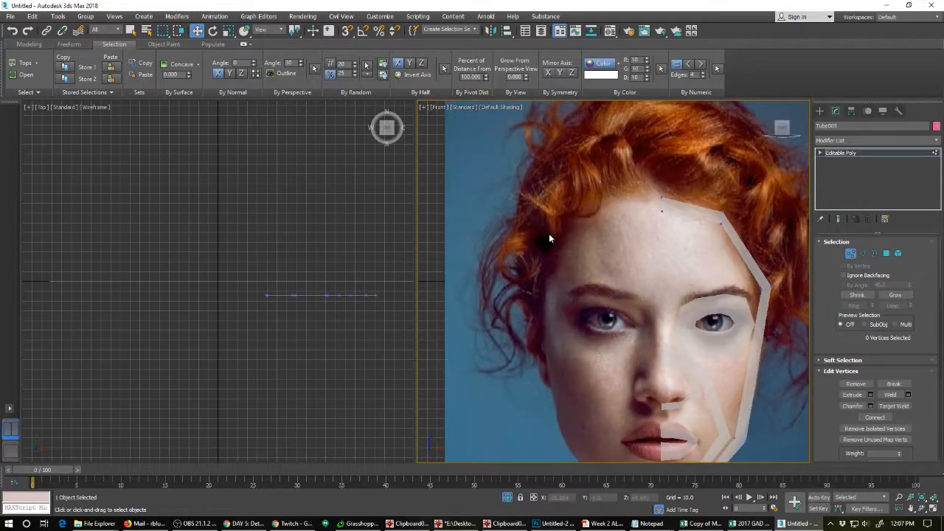
Change the Top viewport to the Left view and hide its grid.
click(277, 323)
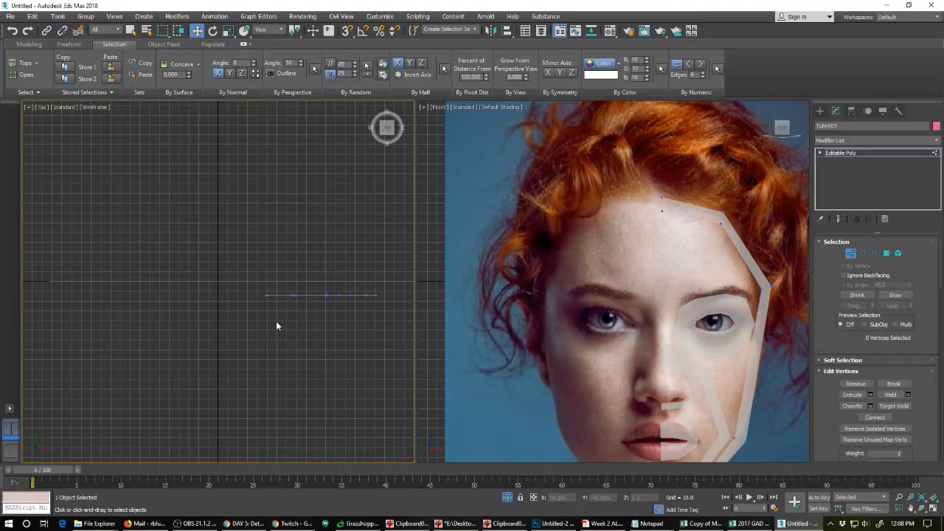
key(v)
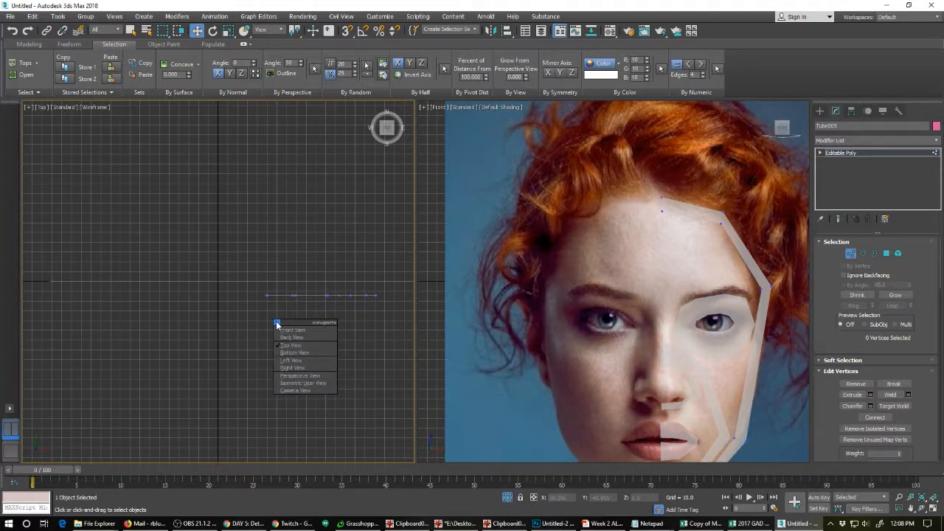
key(l)
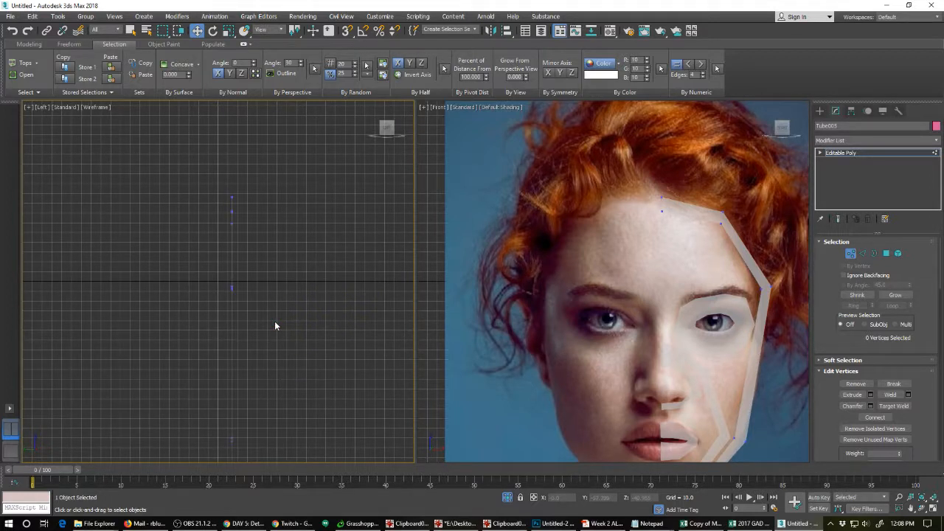
key(g)
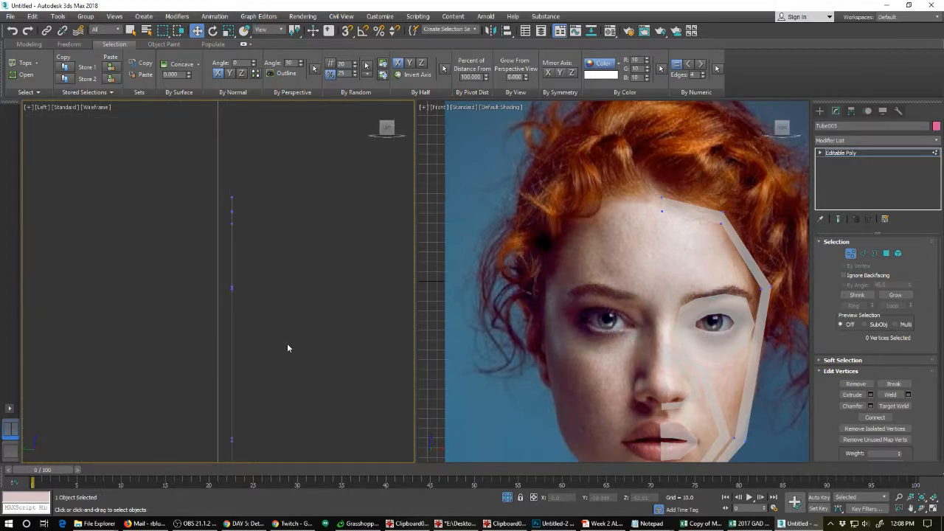
scroll(242, 340, down, 3)
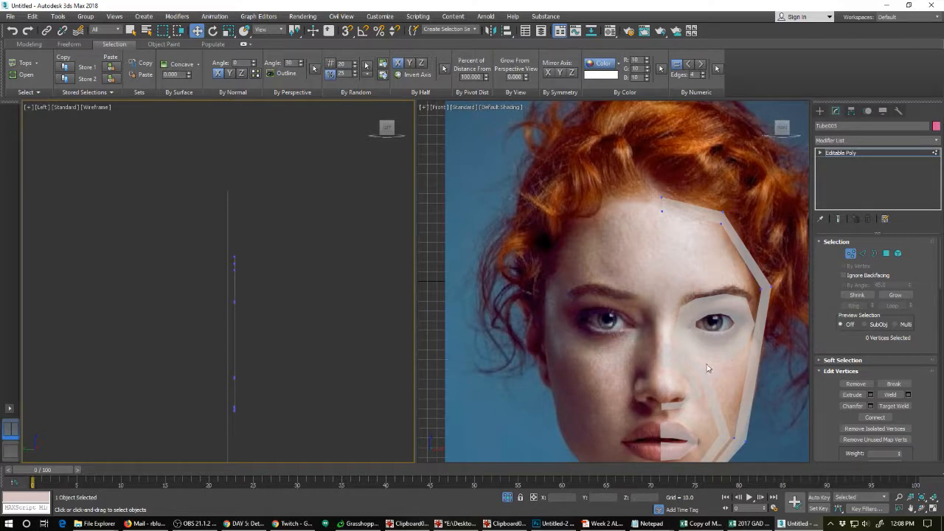
Orbit the portrait viewport to check the orientation, restore it to Front, and change the side viewport to the Right view.
alt+middle_drag(710, 367, 622, 378)
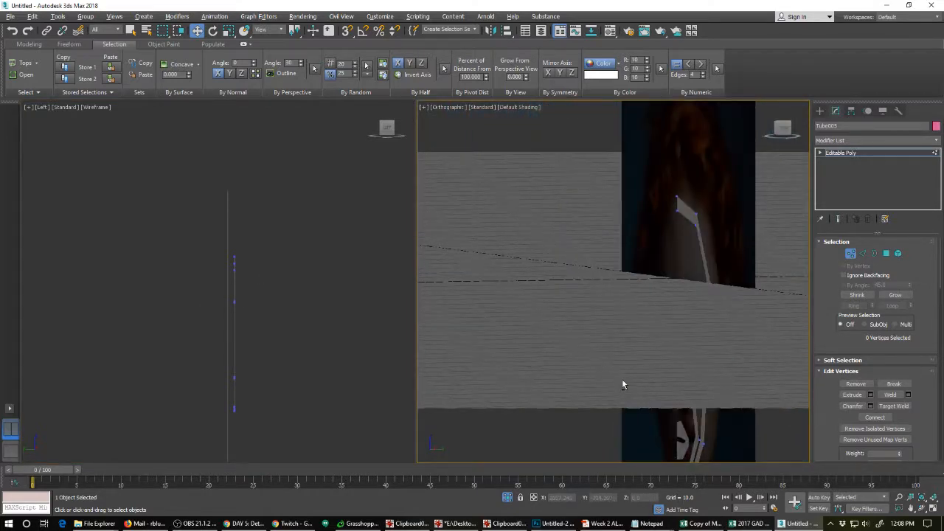
key(f)
click(251, 349)
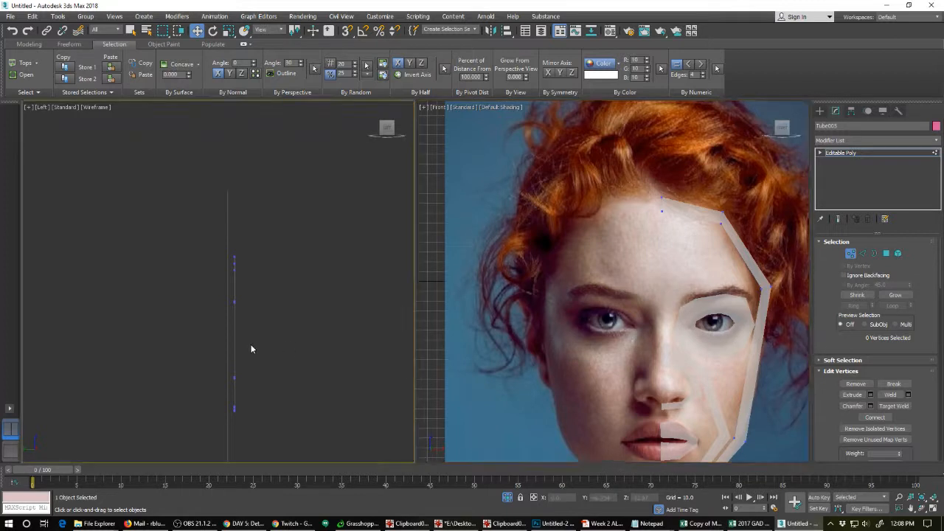
key(v)
key(r)
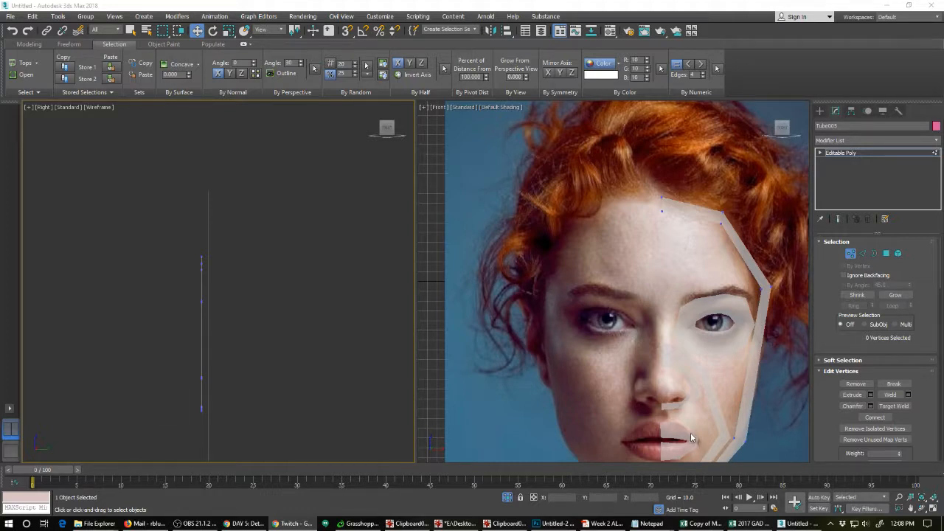
Leave vertex editing and move the lip piece and the outer face loop forward, away from the portrait plane, in the Right view.
right_click(687, 411)
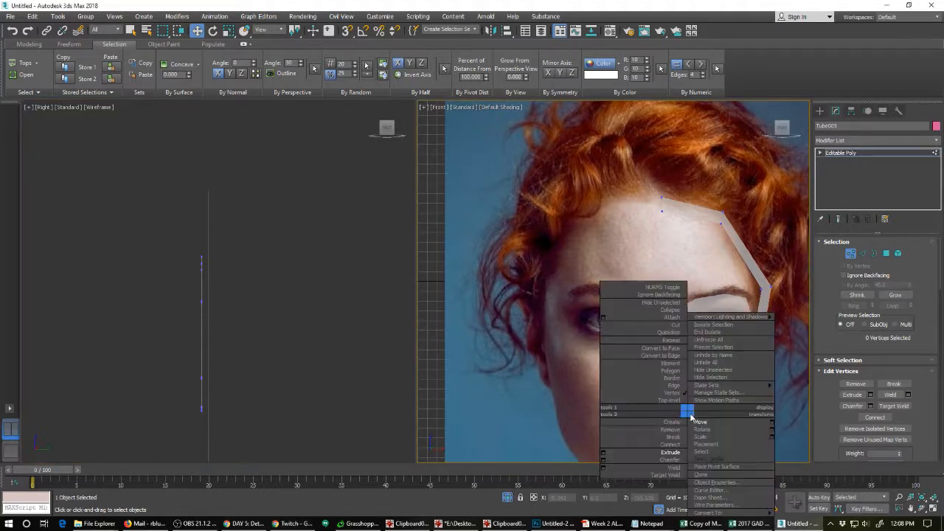
click(666, 400)
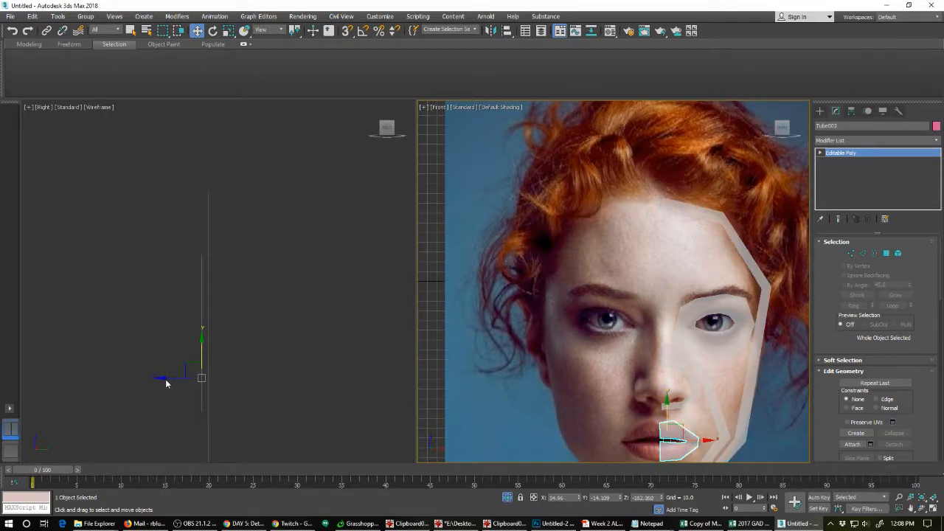
click(166, 379)
drag(224, 379, 174, 376)
click(202, 392)
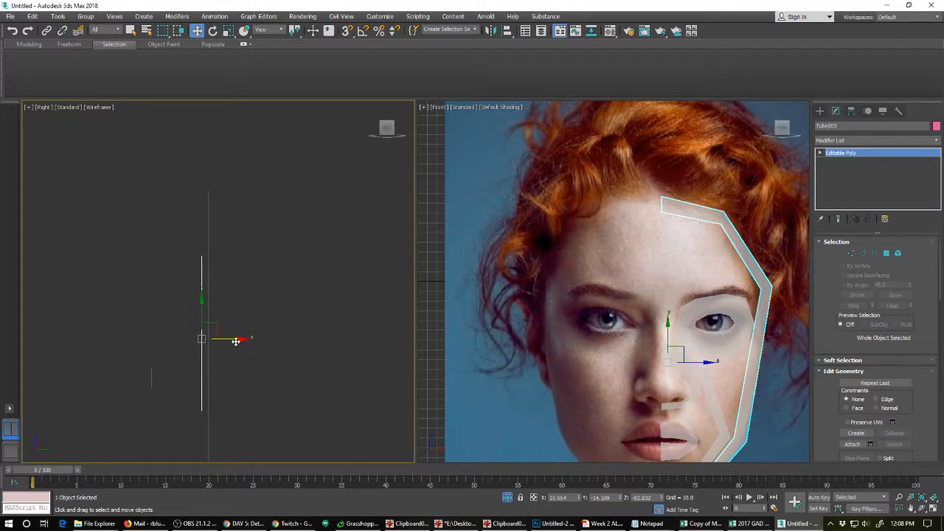
drag(237, 338, 197, 339)
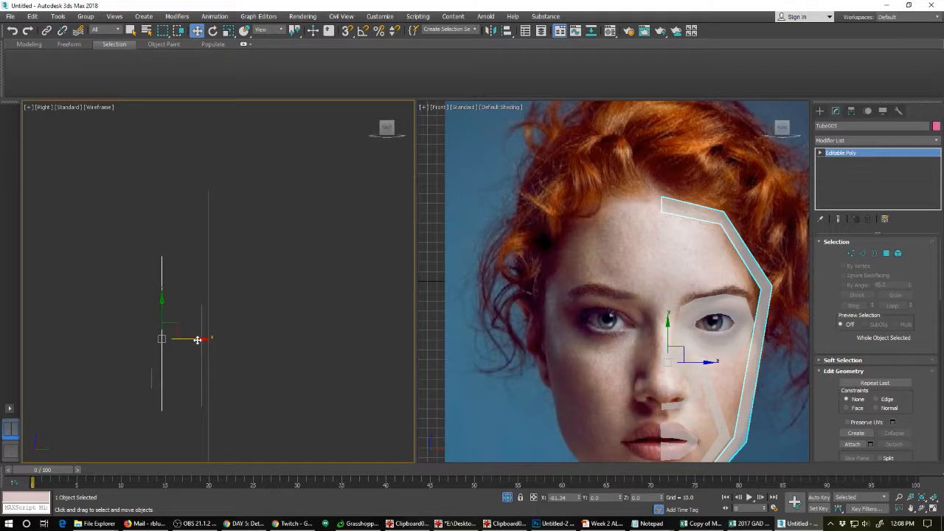
Switch to the Polyflow reference in IrfanView, examine its profile view, and return to 3ds Max.
mouse_move(490, 526)
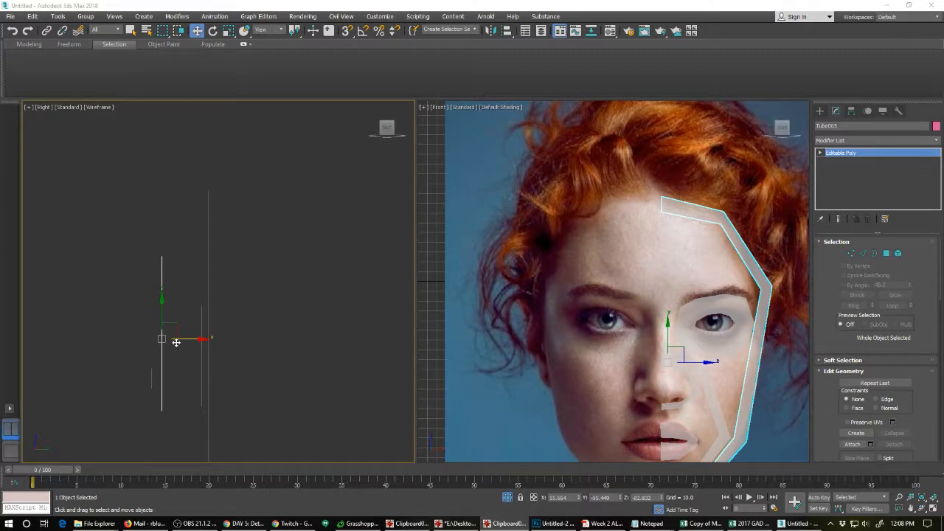
key(alt+Tab)
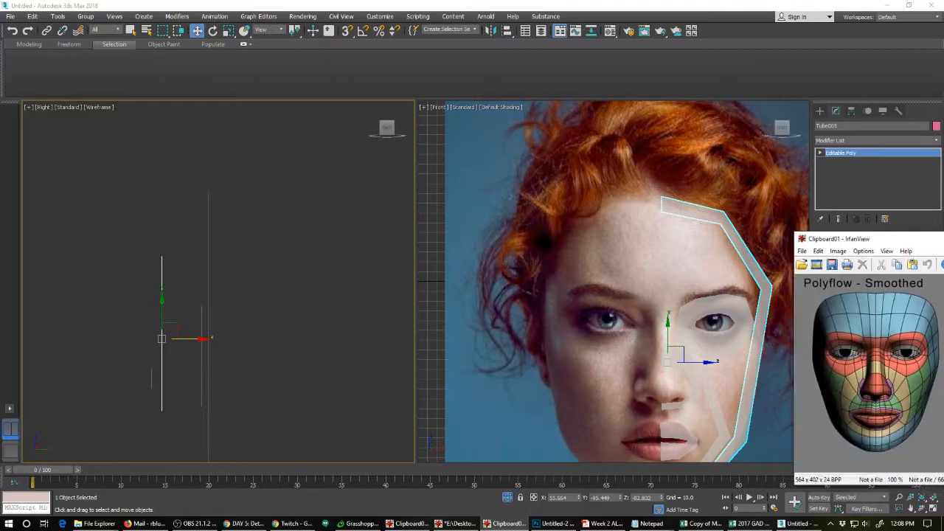
drag(871, 215, 587, 211)
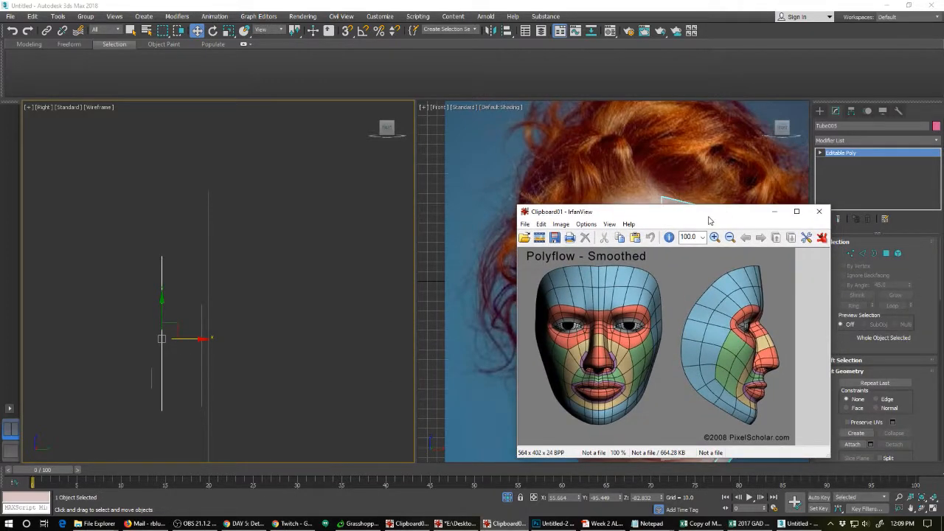
key(alt+Tab)
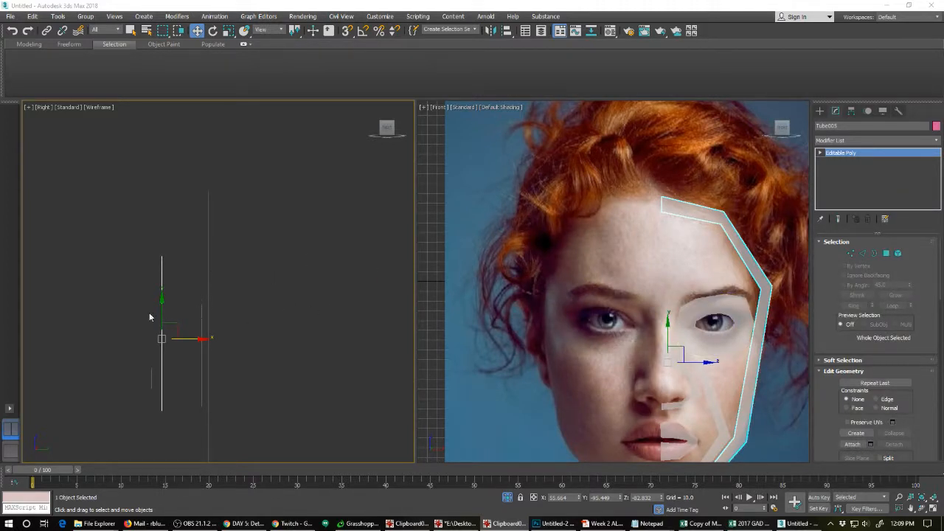
right_click(156, 291)
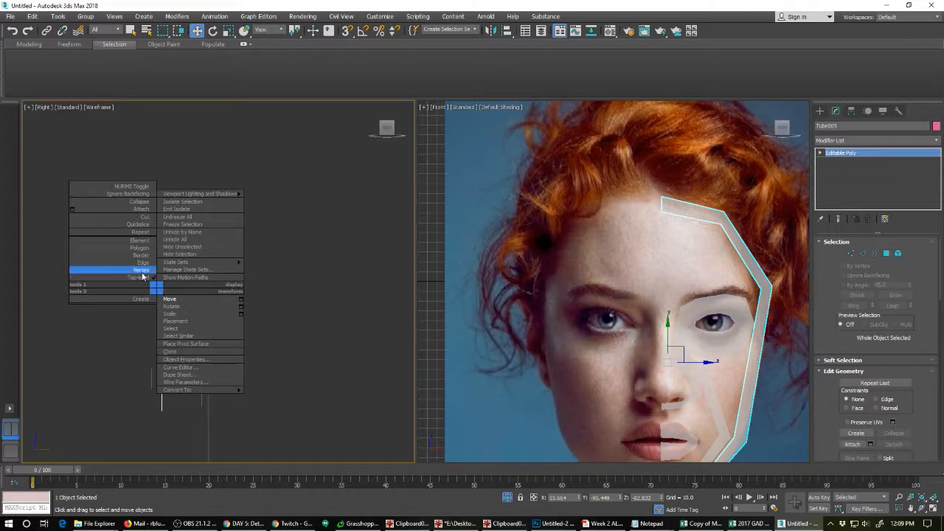
click(144, 270)
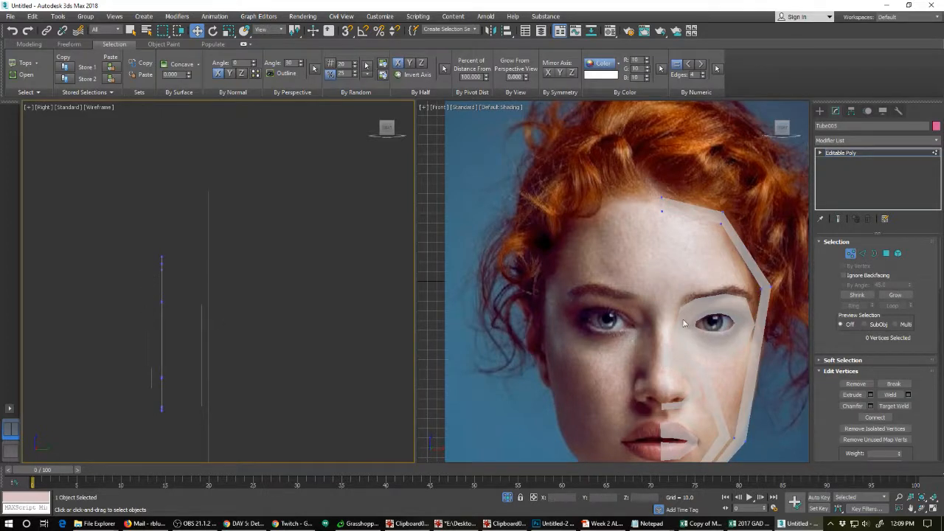
drag(754, 278, 779, 295)
right_click(759, 286)
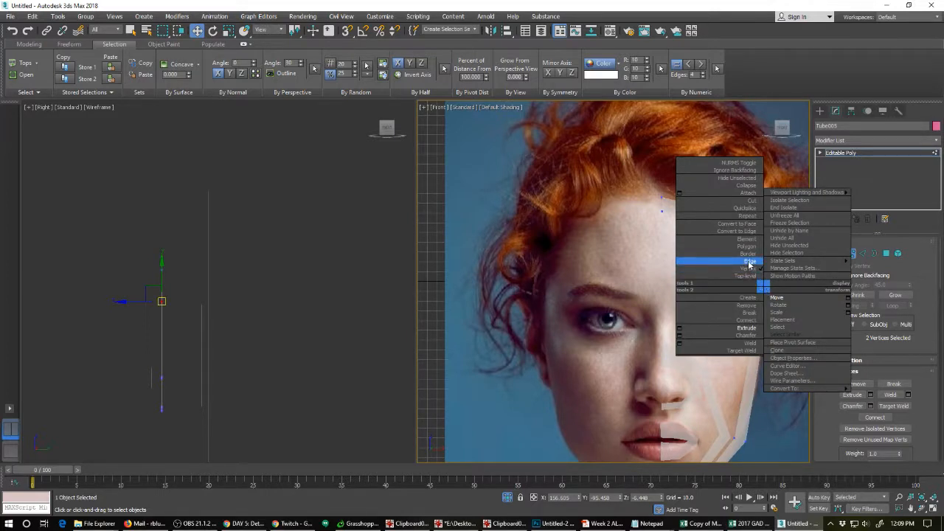
click(745, 275)
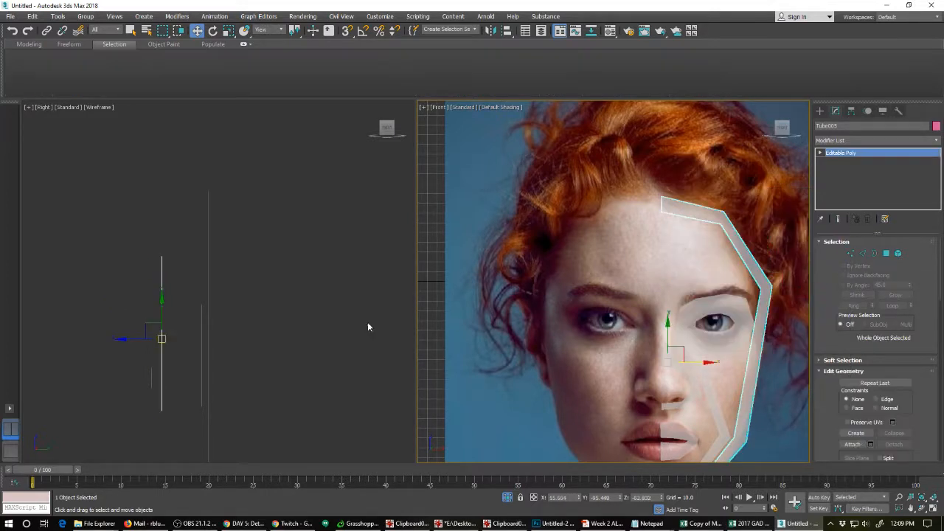
Rotate the outer face loop 28 degrees about its vertical axis and select the nose-to-chin loop.
key(e)
drag(173, 340, 199, 338)
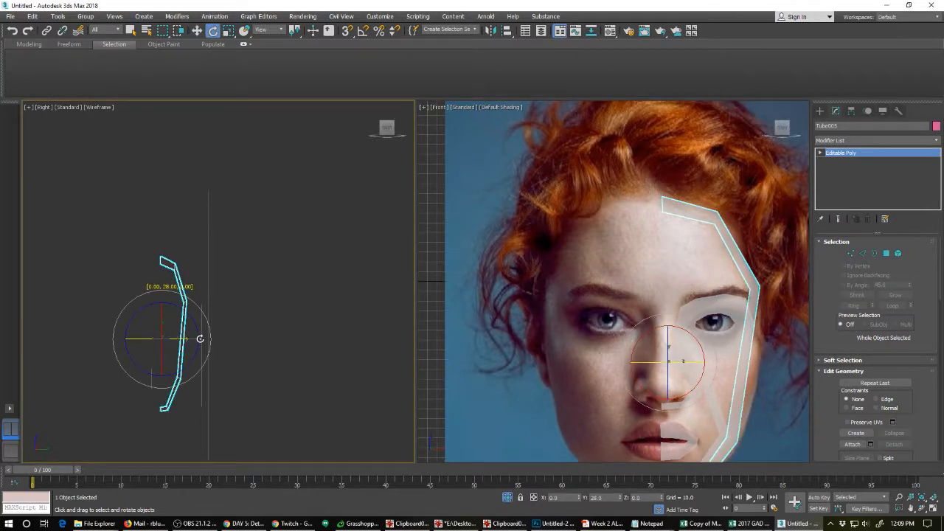
click(164, 374)
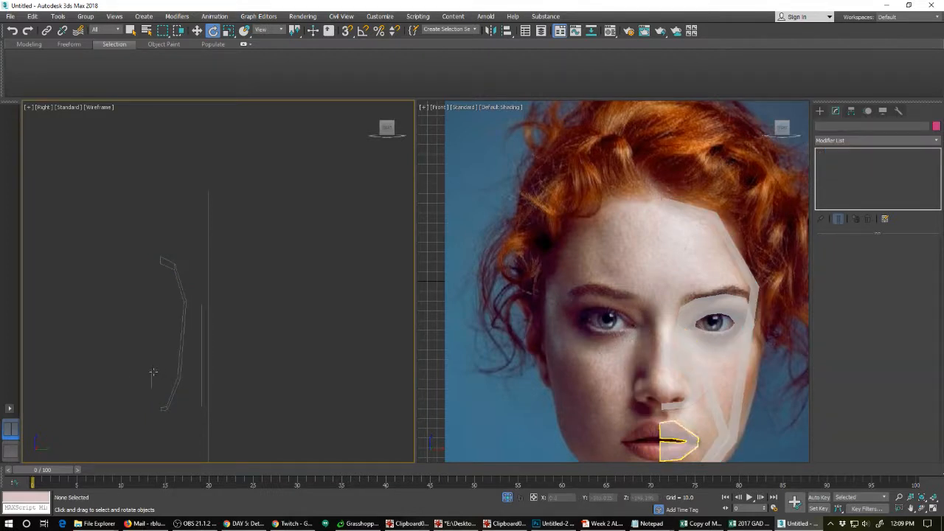
click(702, 374)
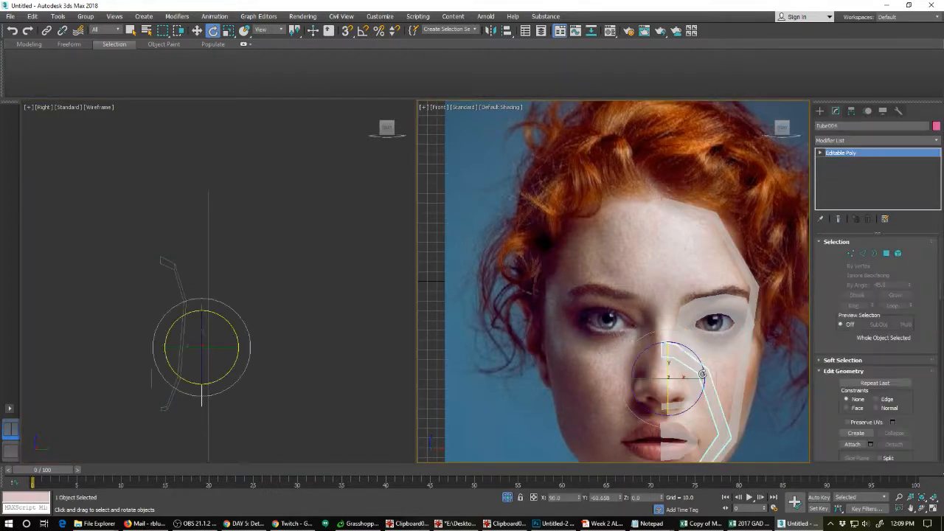
Move the nose-to-chin loop forward in the Right view and rotate it about its vertical axis.
click(209, 347)
drag(215, 347, 177, 348)
key(w)
Move the lip piece forward in the Right view, ahead of the nose-to-chin loop, and rotate it 13 degrees about its vertical axis.
click(673, 431)
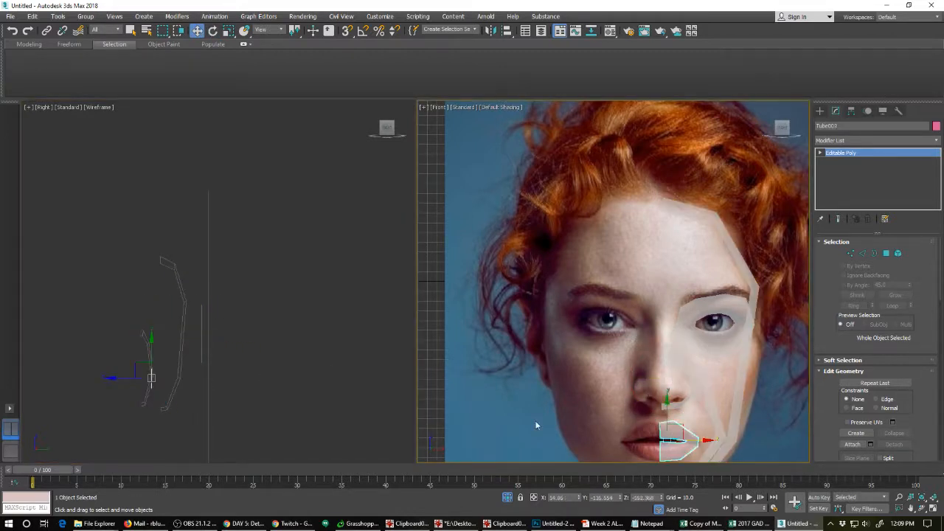
click(124, 379)
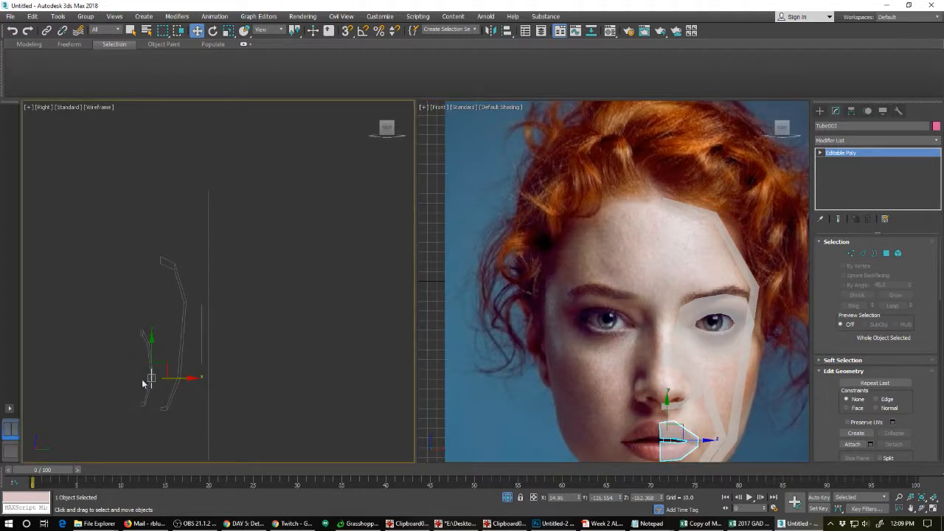
key(e)
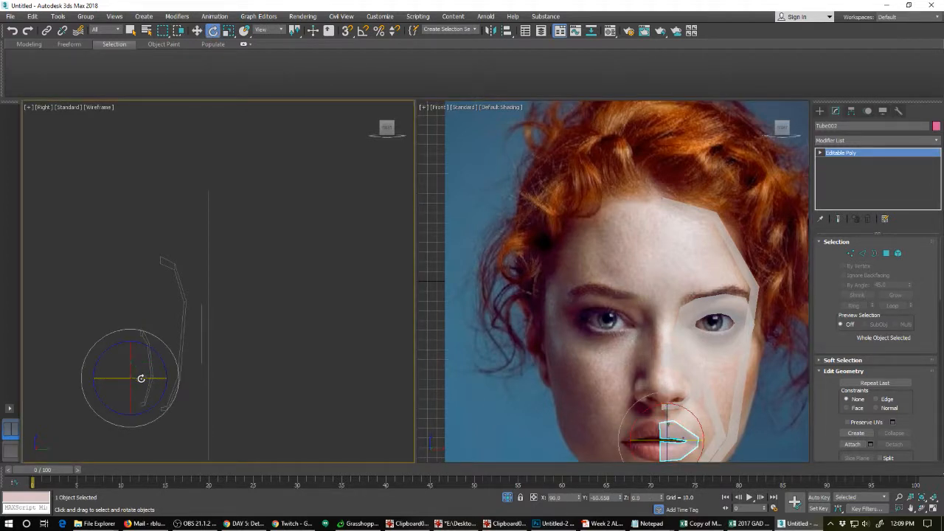
drag(139, 379, 169, 379)
key(w)
Move the nose loop forward in the Right view to sit above the lip piece and rotate it about its vertical axis.
click(667, 398)
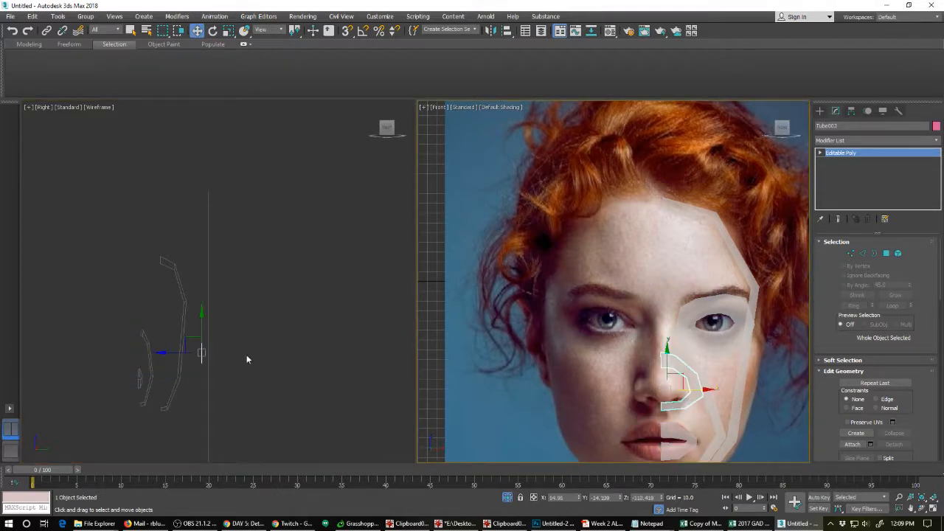
right_click(175, 353)
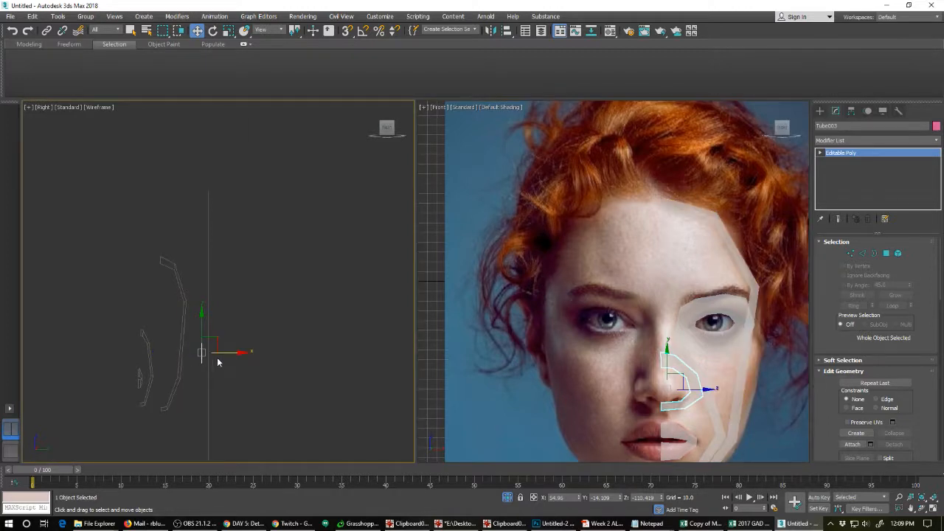
drag(237, 350, 179, 367)
key(e)
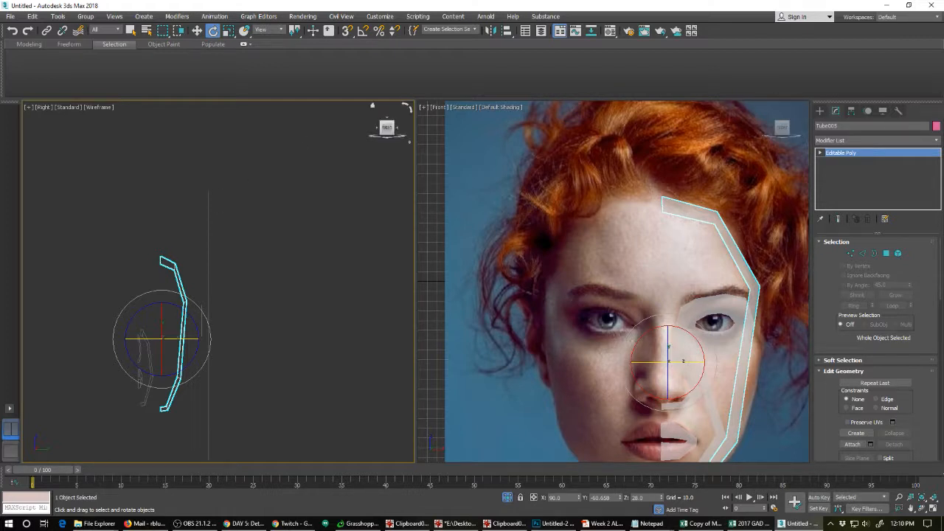
Check the reference image, and move the lip piece's uppermost front vertices forward in the Right view.
key(alt+Tab)
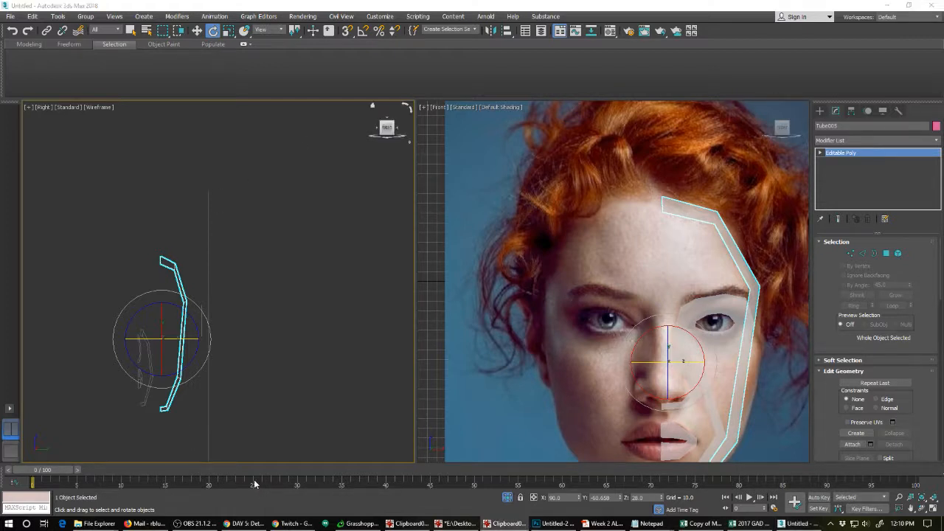
click(141, 378)
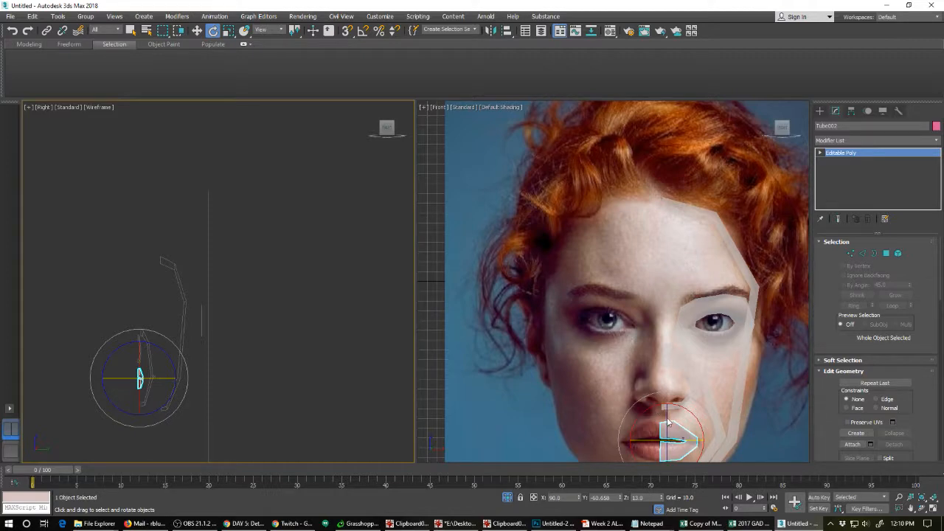
scroll(657, 415, up, 4)
scroll(659, 313, down, 2)
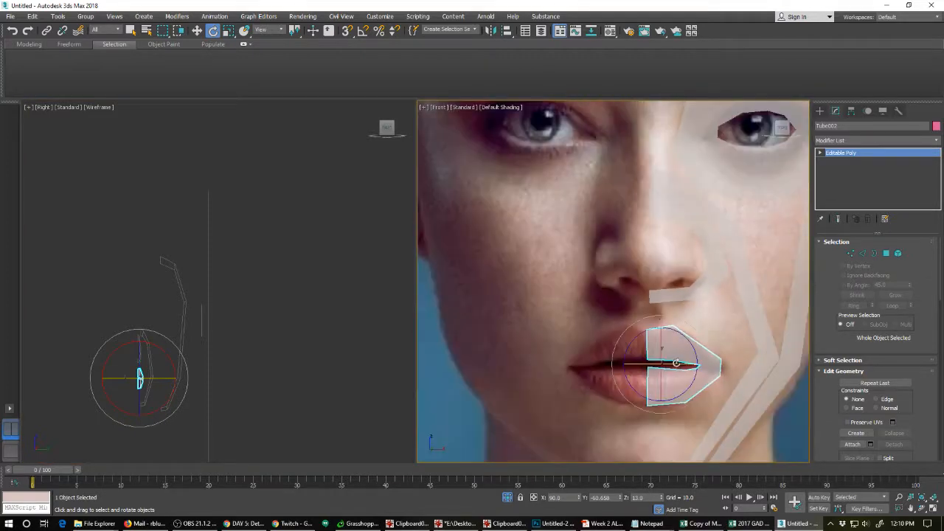
middle_drag(676, 361, 645, 308)
click(165, 395)
middle_drag(165, 394, 231, 303)
scroll(232, 303, up, 3)
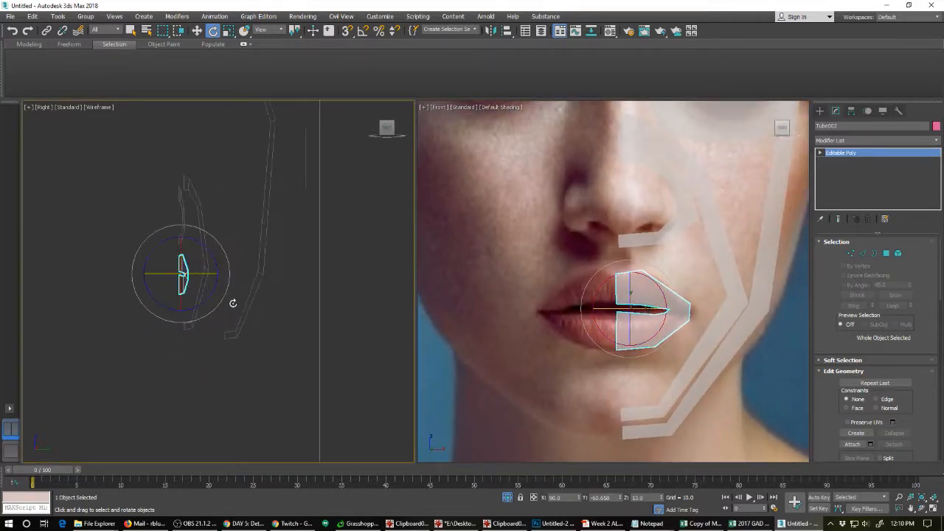
scroll(133, 262, up, 1)
right_click(174, 259)
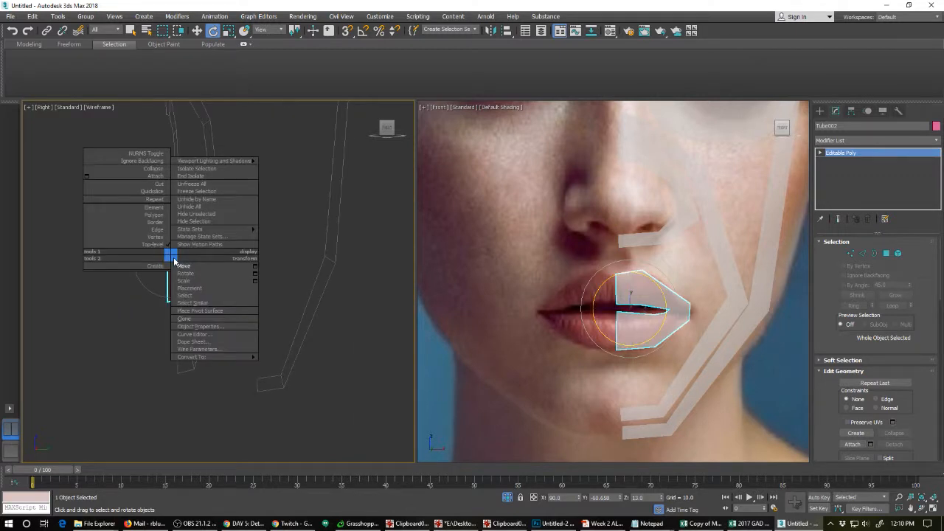
click(158, 242)
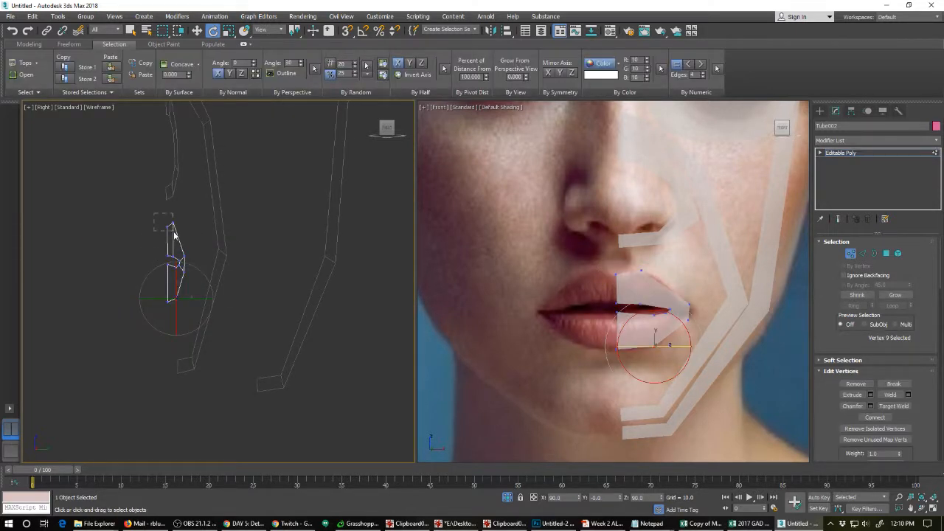
mouse_move(163, 217)
mouse_down()
mouse_move(179, 235)
mouse_move(173, 224)
mouse_up()
key(w)
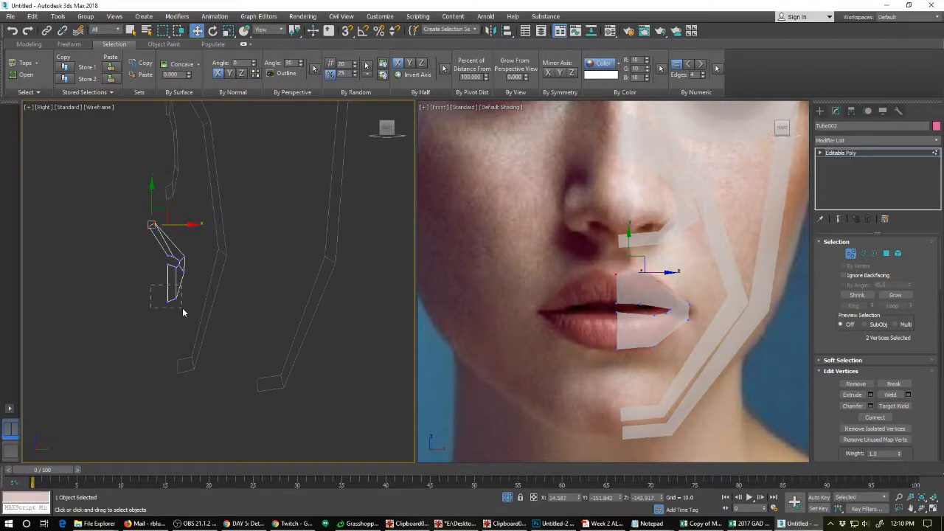
Move the outer and inner mouth-corner vertices of the lip piece back in the Right view.
drag(182, 308, 183, 308)
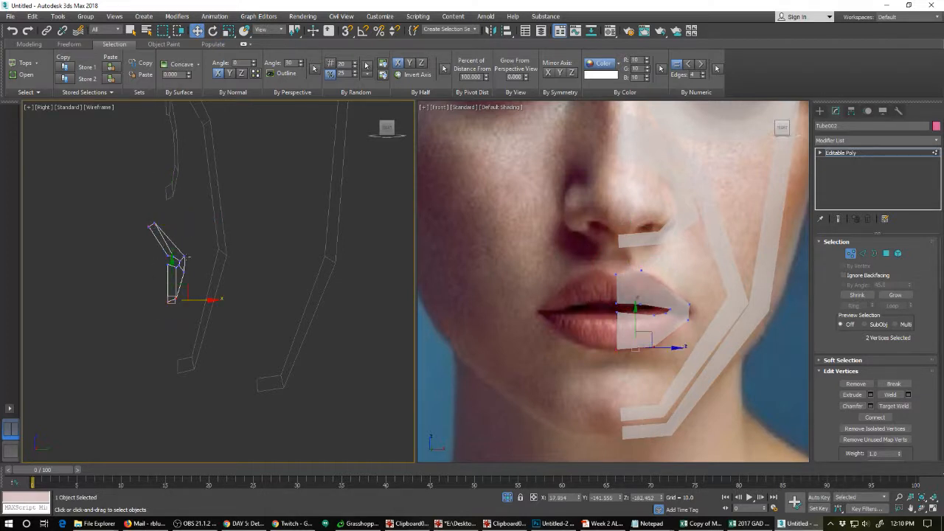
mouse_move(191, 249)
mouse_down()
mouse_move(182, 277)
mouse_move(225, 264)
mouse_up()
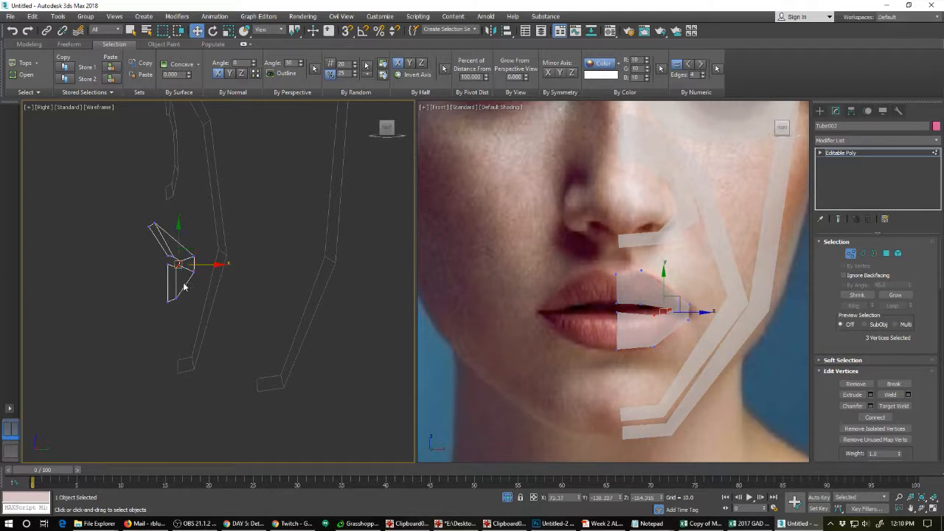
click(189, 277)
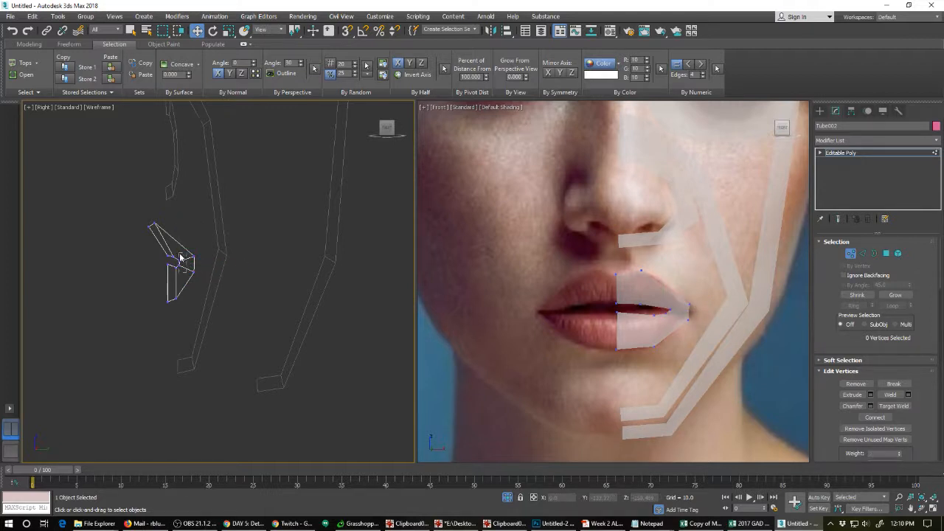
click(181, 261)
drag(219, 263, 225, 263)
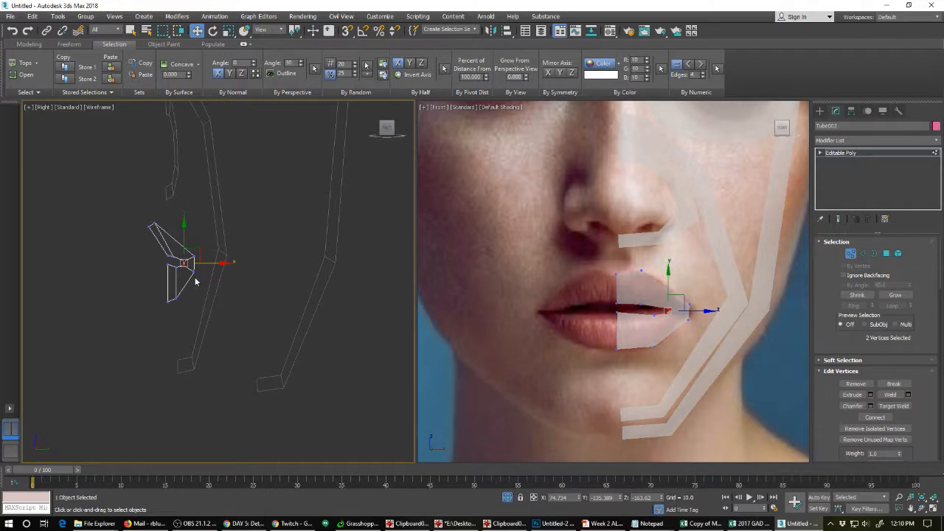
Connect the ring of cross edges on the lip piece to add an edge loop along the middle of the lips.
key(2)
click(169, 247)
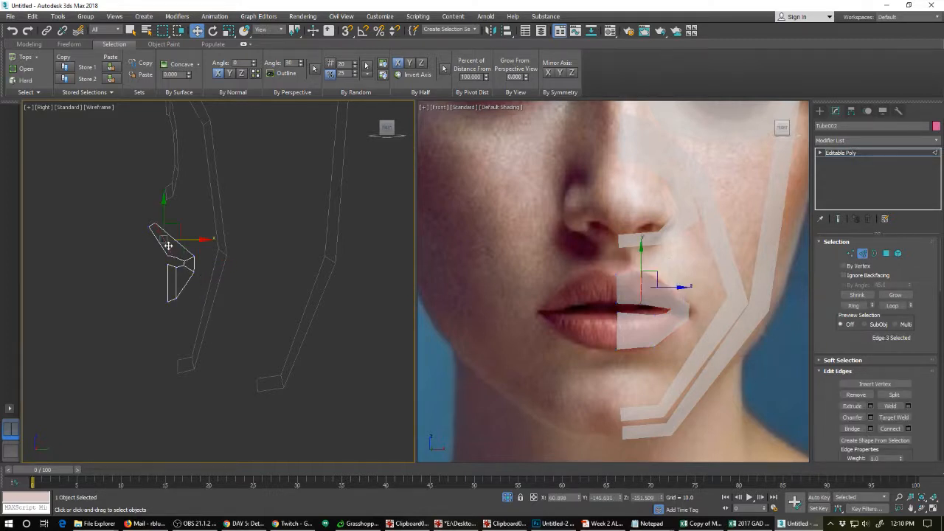
double_click(182, 290)
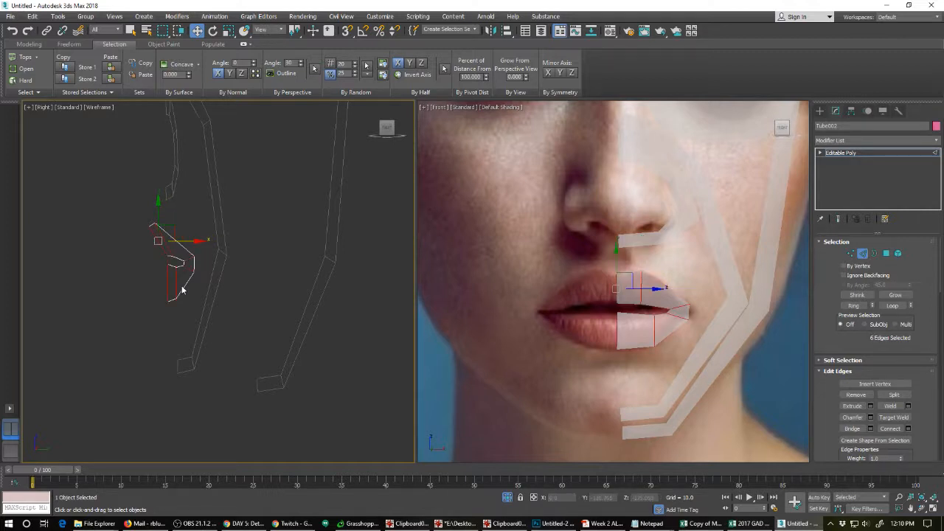
click(890, 429)
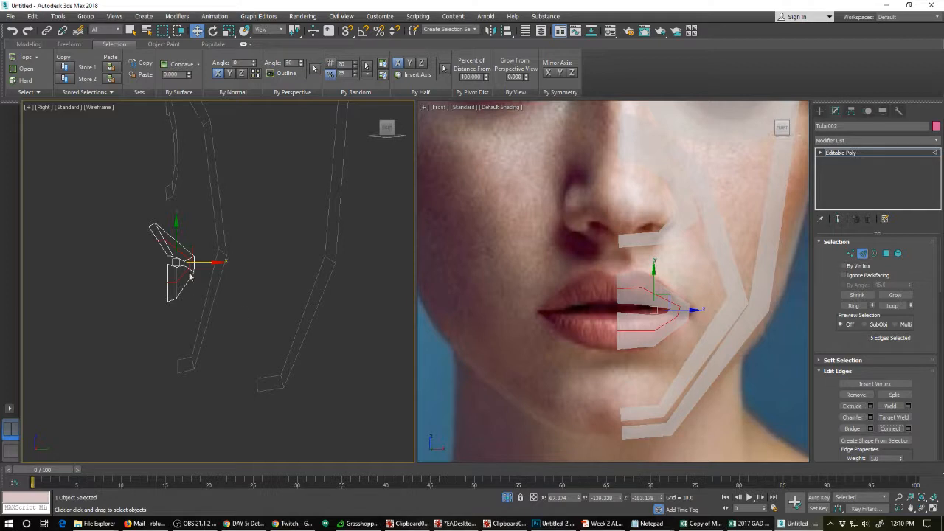
Move the middle lip edges forward in the Right view, and move the edge at the mouth corner back.
drag(208, 263, 204, 262)
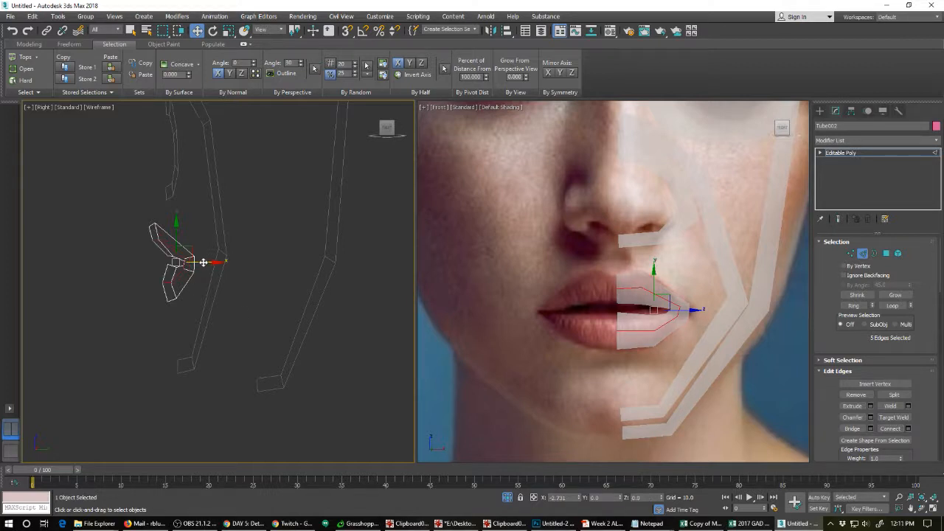
click(185, 263)
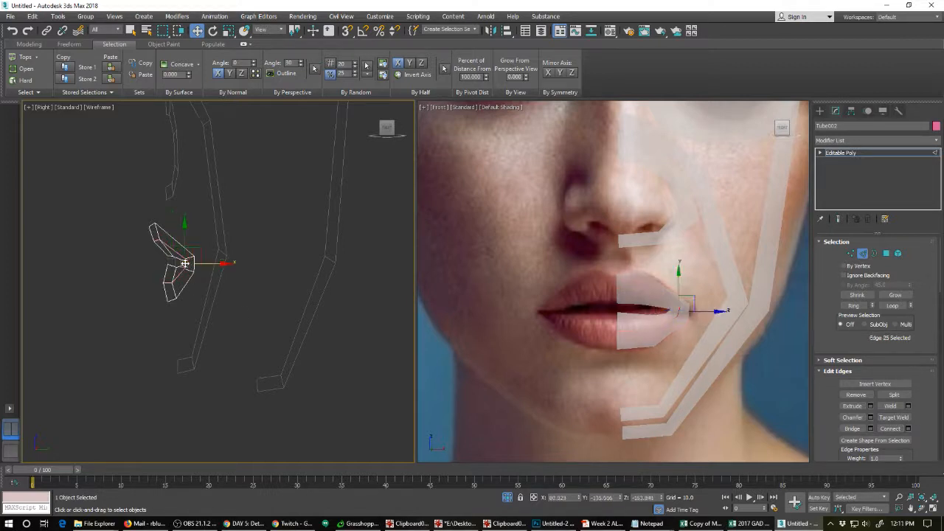
drag(203, 263, 215, 263)
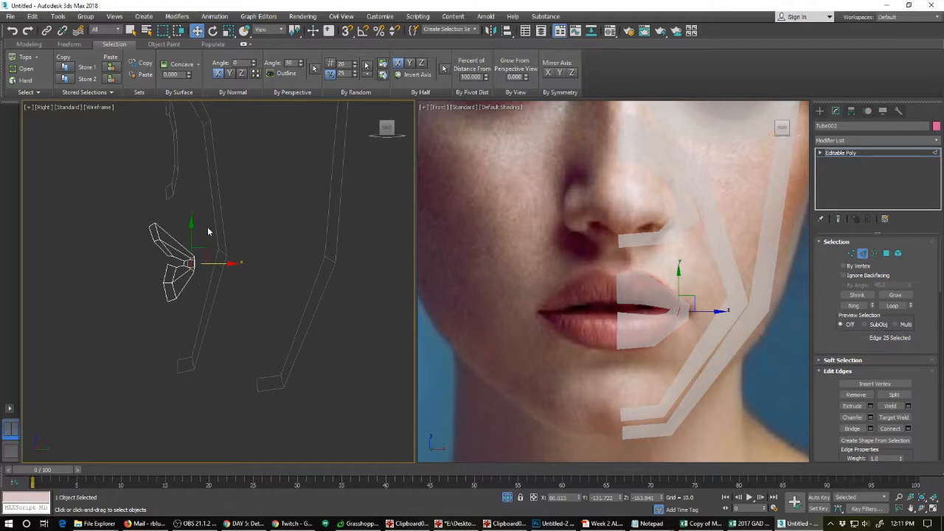
Leave edge editing, move the eye loop forward above the nose in the Right view, and rotate it about its vertical axis.
middle_drag(215, 166, 228, 430)
scroll(229, 403, down, 2)
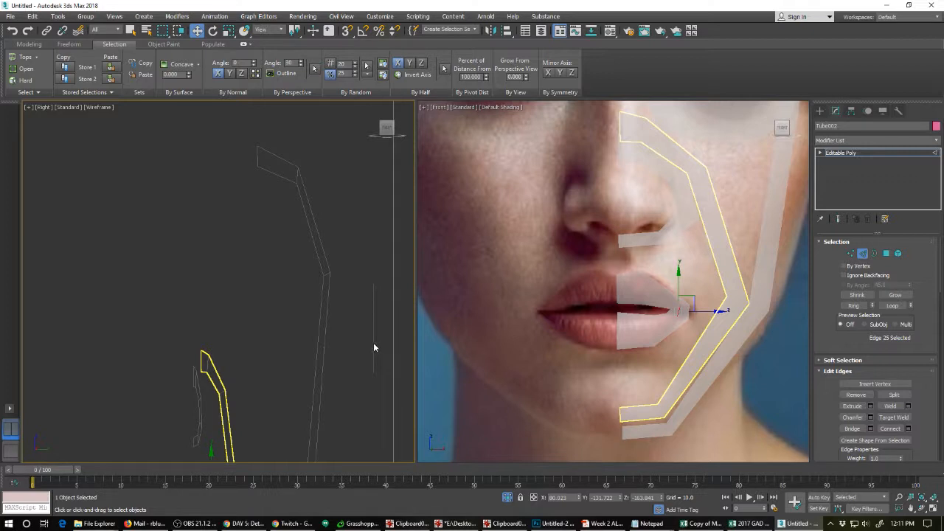
middle_drag(694, 182, 643, 372)
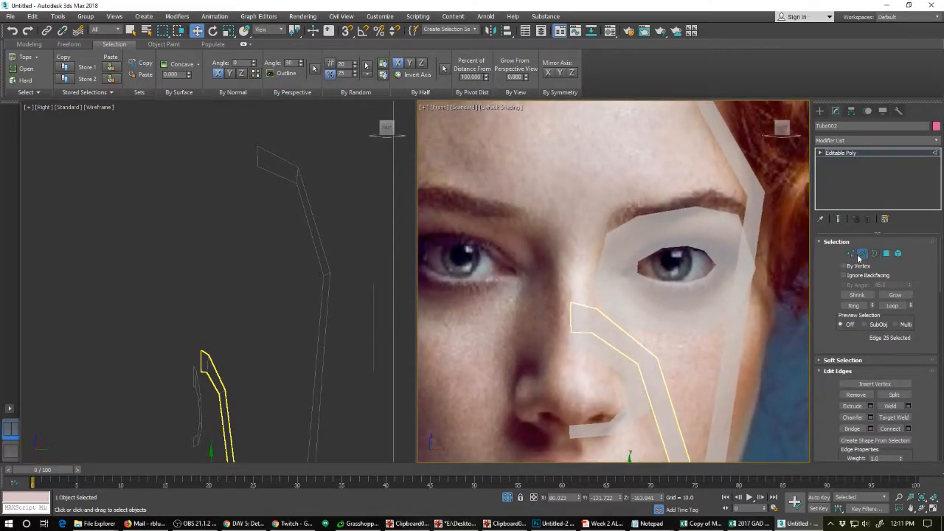
click(860, 254)
click(696, 301)
click(344, 327)
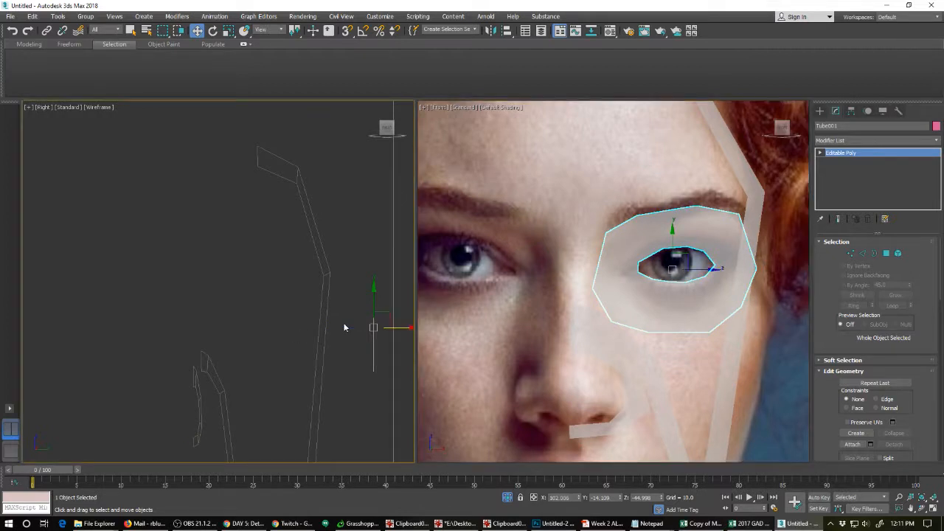
drag(394, 327, 238, 326)
key(e)
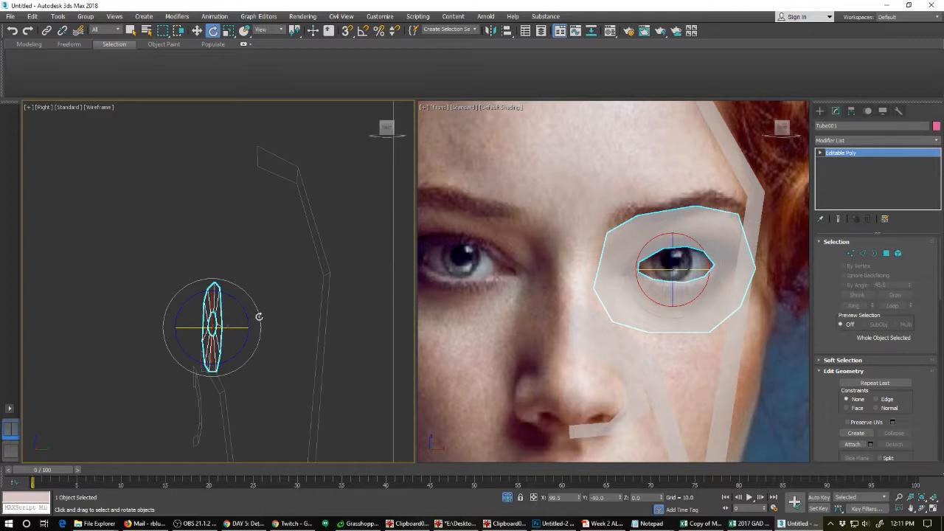
Select the ring of radial edges around the eye loop and display edged faces in the Front view.
click(862, 253)
click(727, 266)
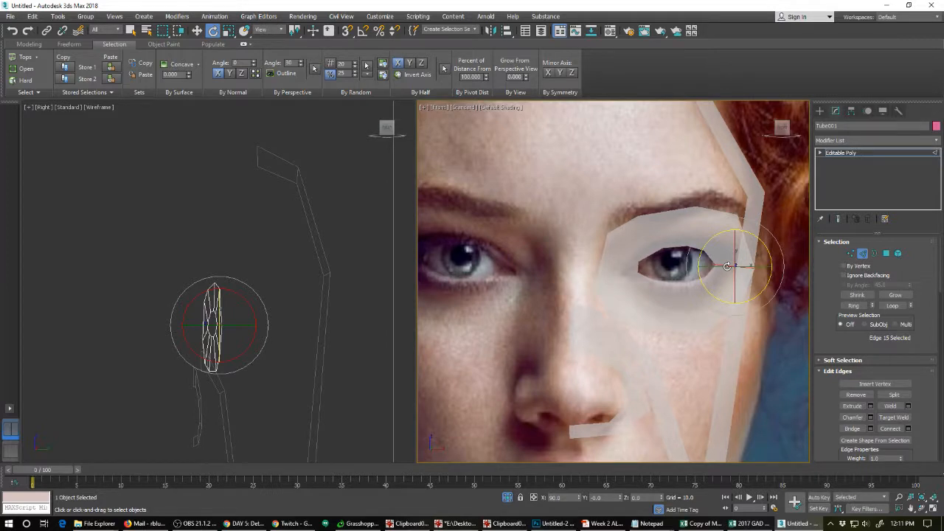
key(alt+r)
key(F3)
key(F3)
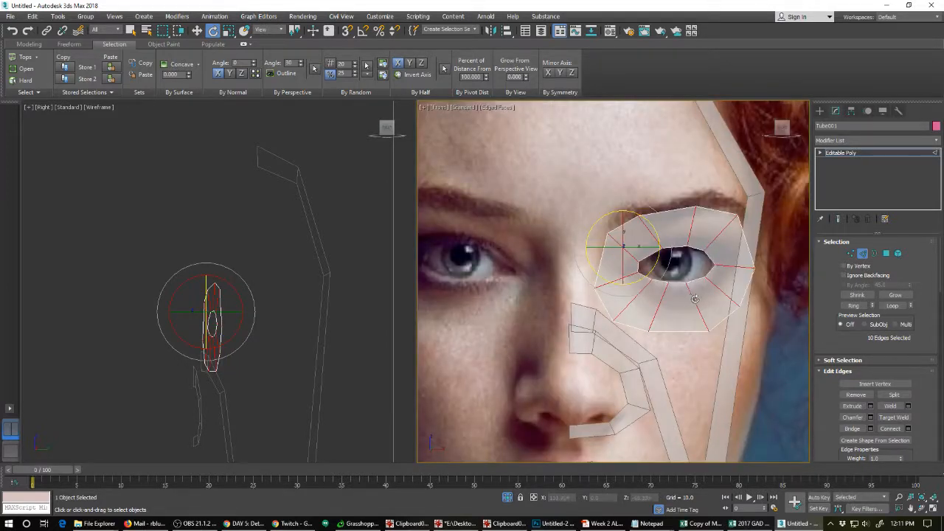
Try connecting the eye loop's radial edges with a concentric edge loop, and undo it.
click(890, 429)
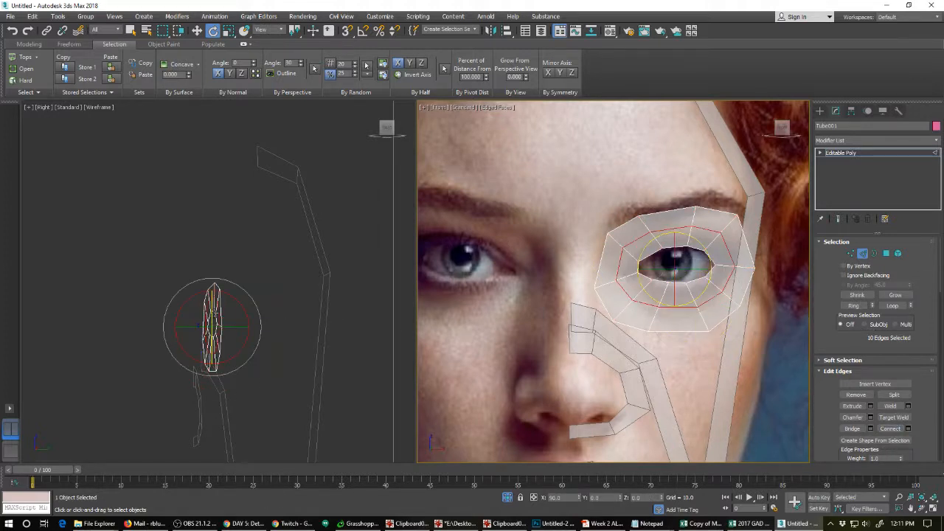
right_click(196, 313)
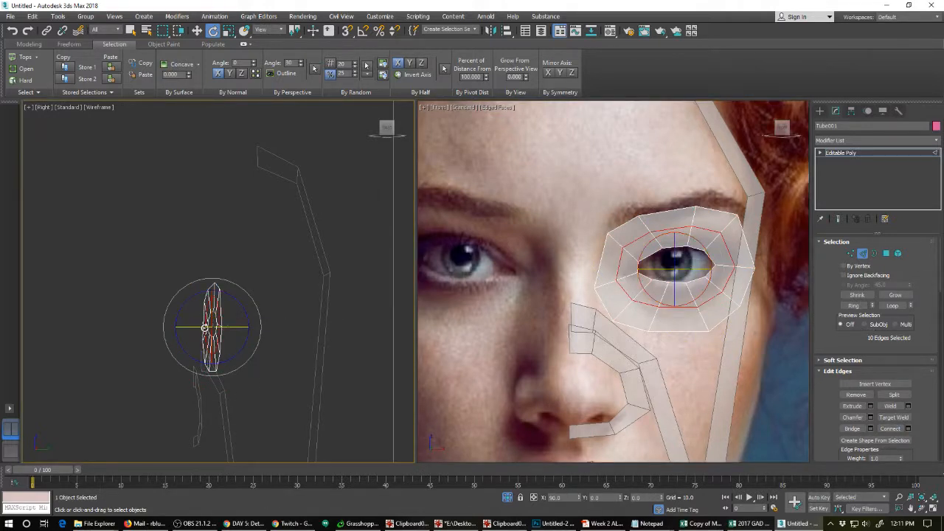
key(ctrl+z)
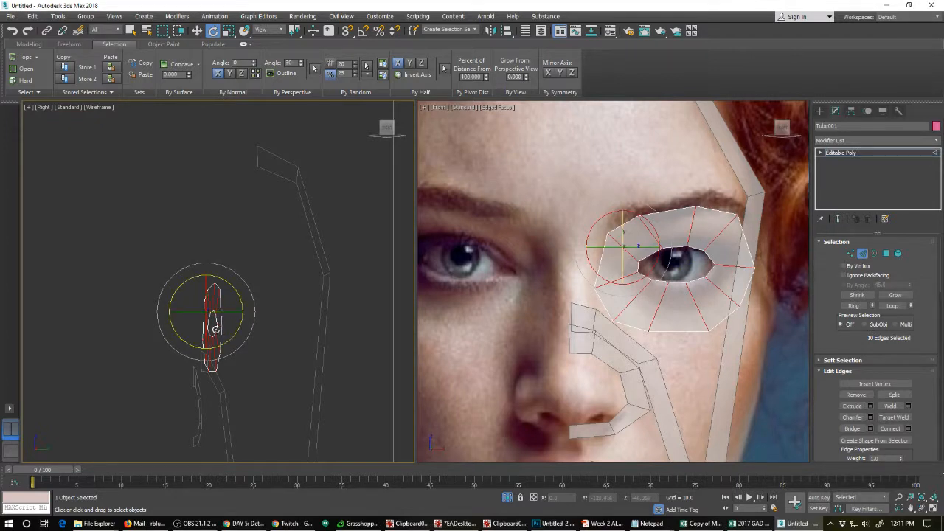
Select the four upper outer vertices of the eye loop and move them forward in the Right view.
right_click(237, 297)
click(207, 279)
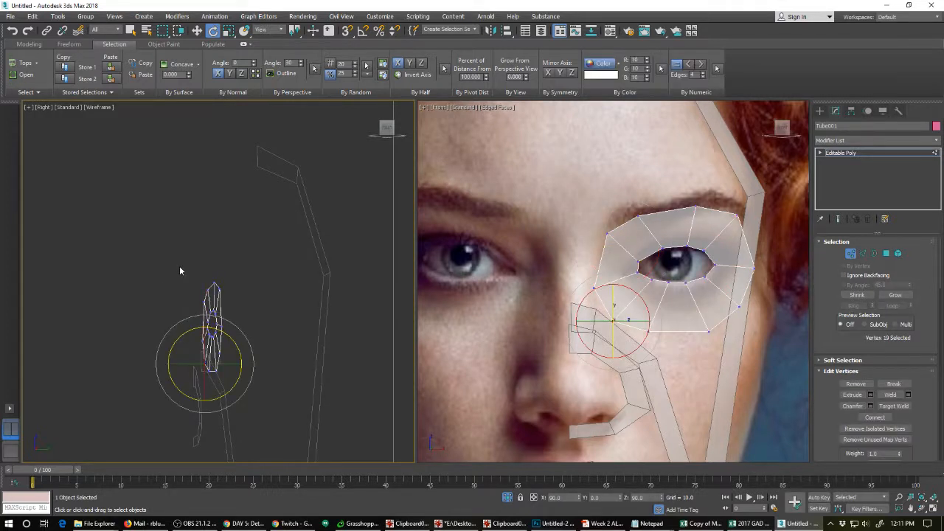
drag(206, 263, 233, 312)
key(w)
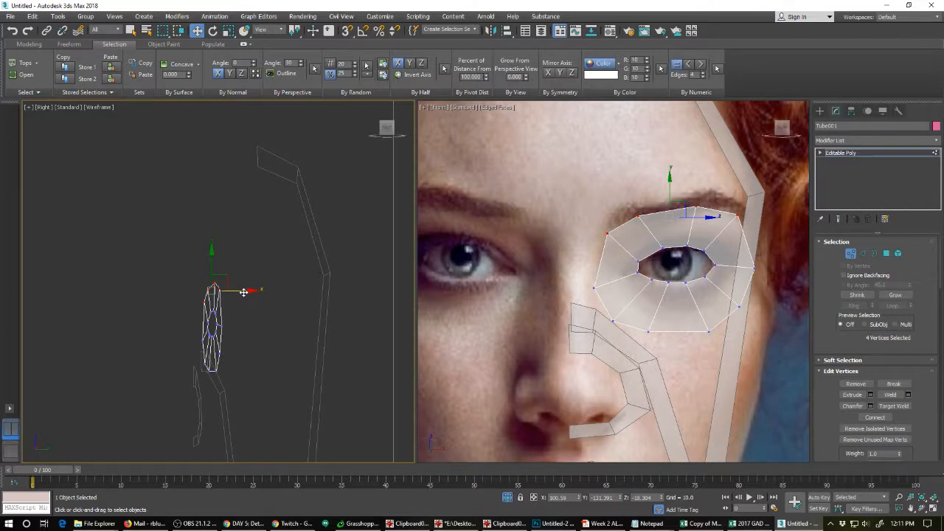
drag(244, 292, 228, 291)
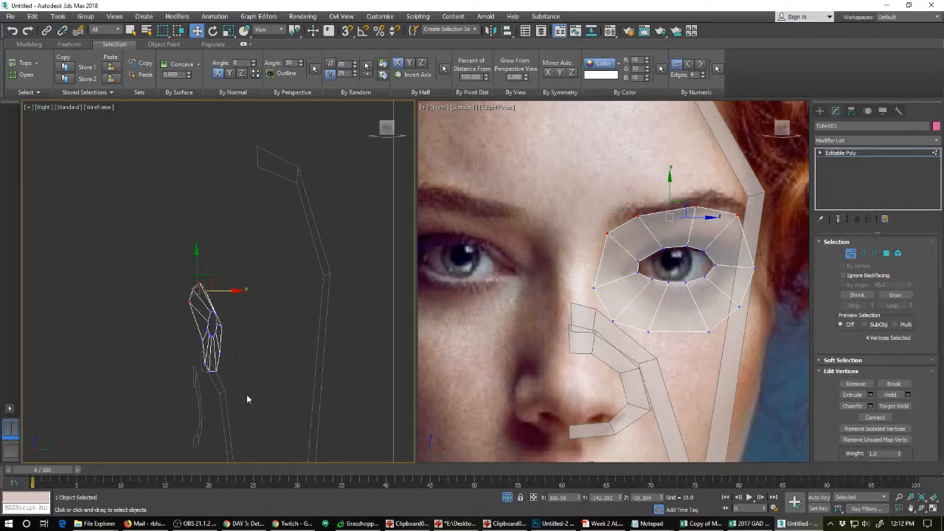
Move the eye loop's four lower outer vertices forward and its three vertices on the temple side back in the Right view.
drag(247, 356, 226, 364)
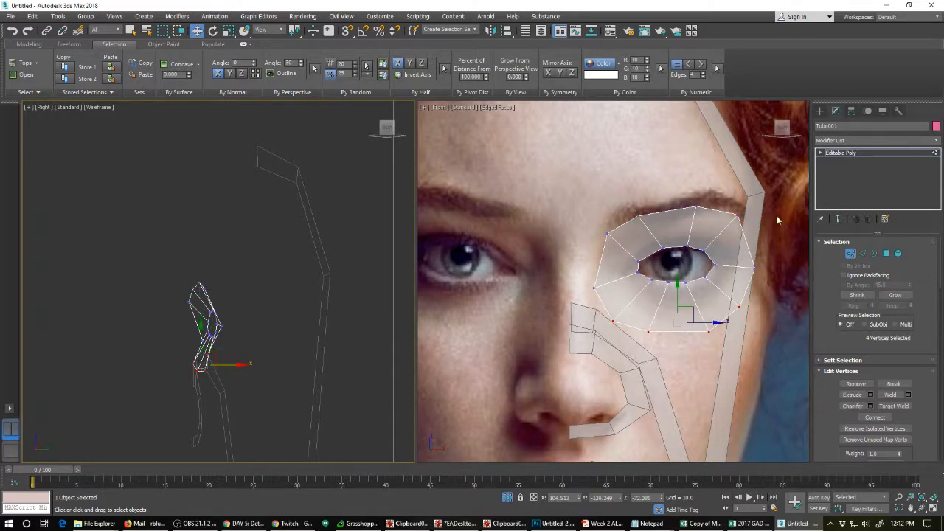
drag(775, 201, 727, 317)
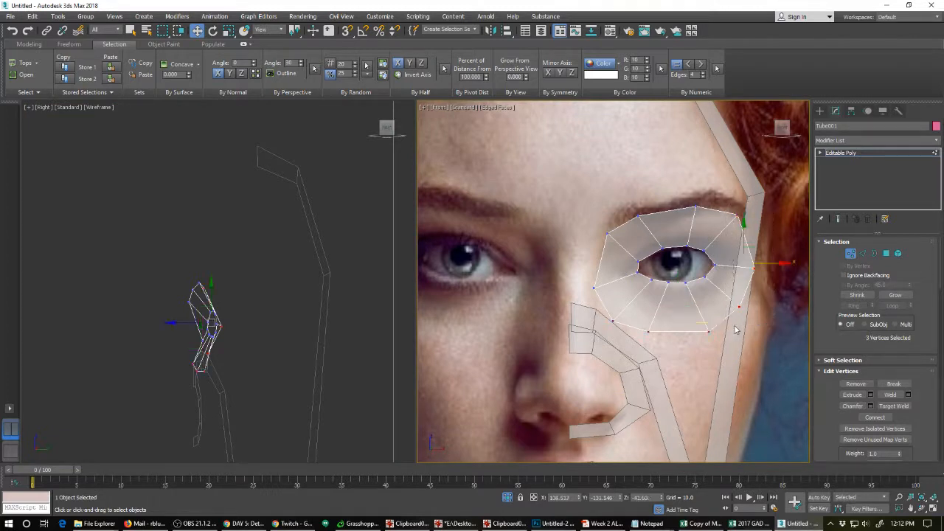
right_click(185, 332)
drag(235, 324, 259, 323)
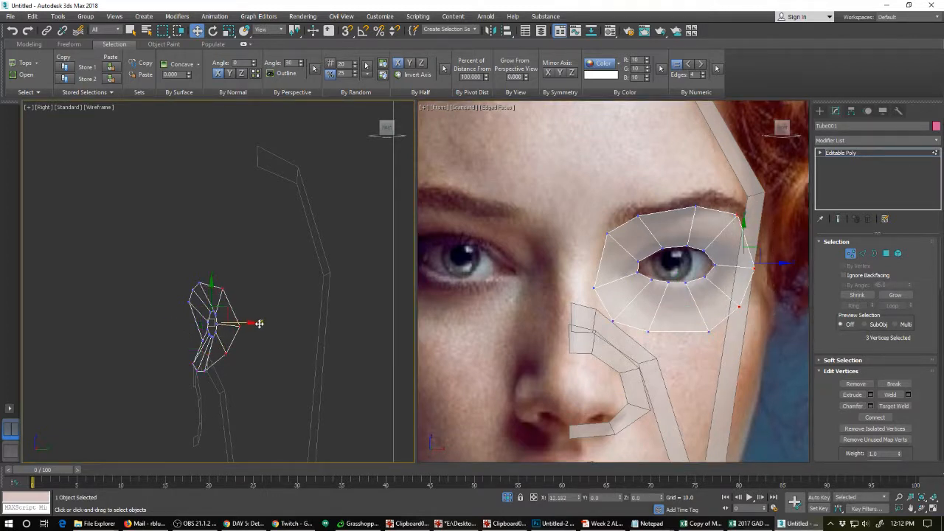
Select the four middle vertices of the eye loop's inner opening and move them slightly forward in the Right view.
right_click(666, 256)
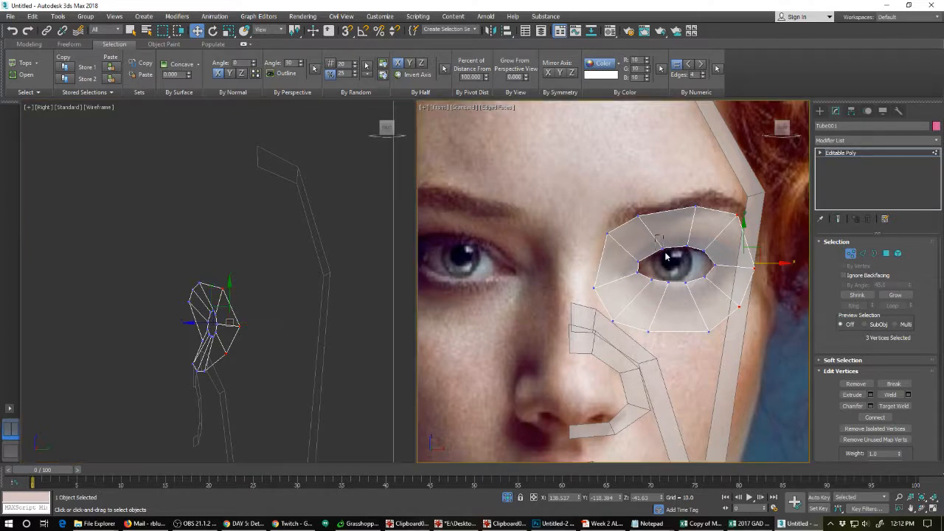
drag(695, 295, 642, 272)
right_click(224, 323)
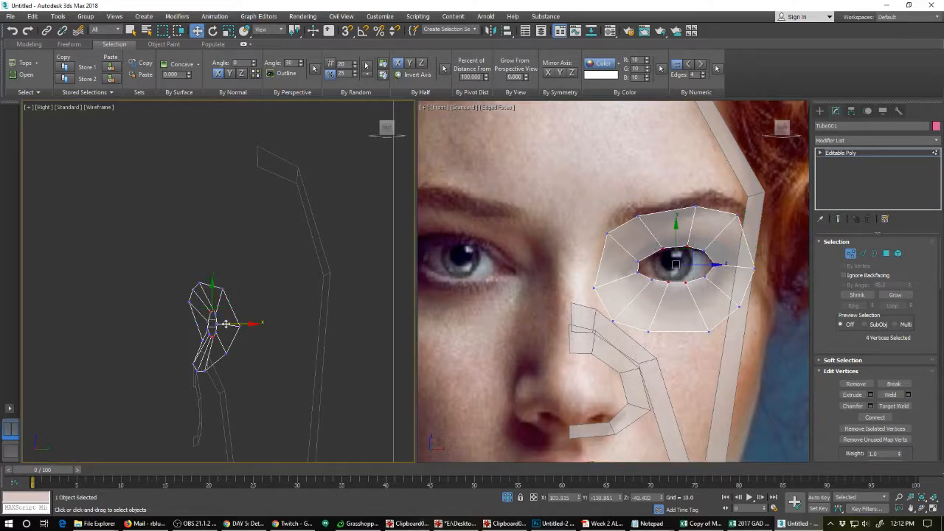
drag(234, 324, 230, 324)
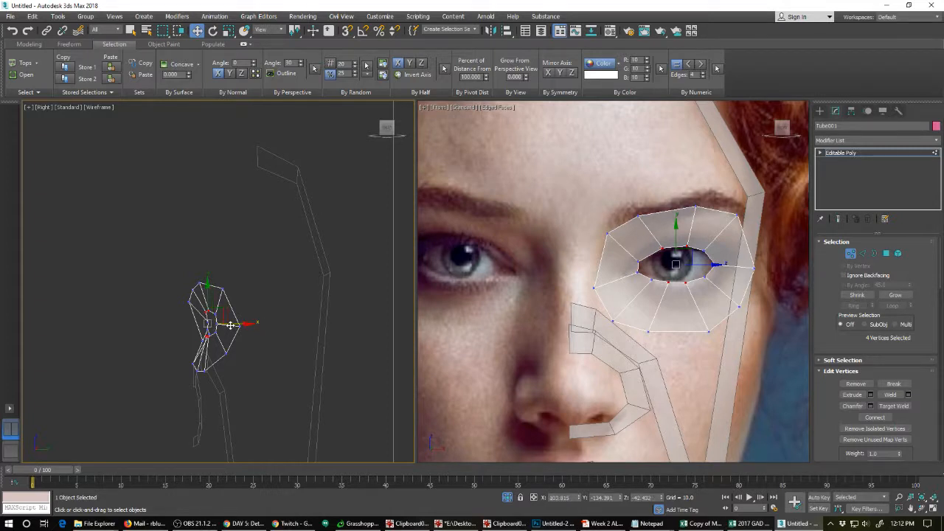
Leave vertex editing and create a sphere of about 28 radius centred on the eye in the Front view.
click(851, 253)
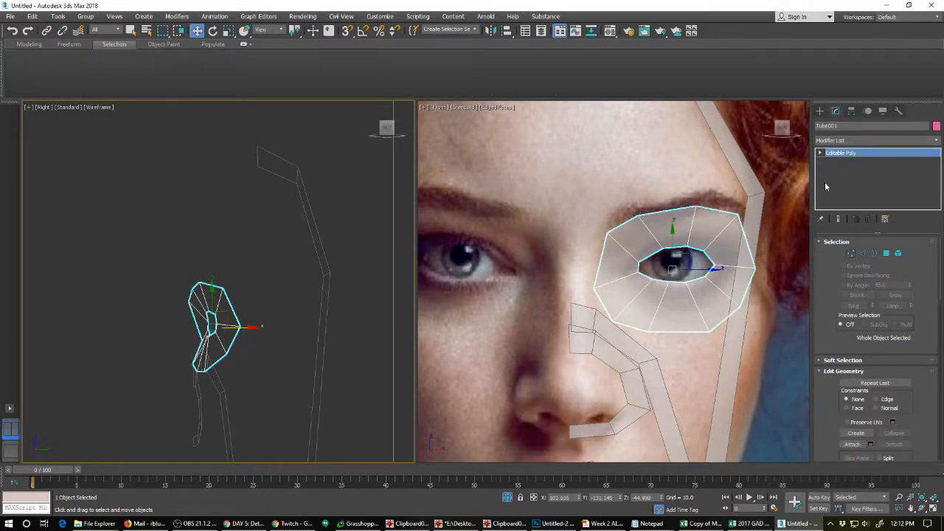
click(820, 110)
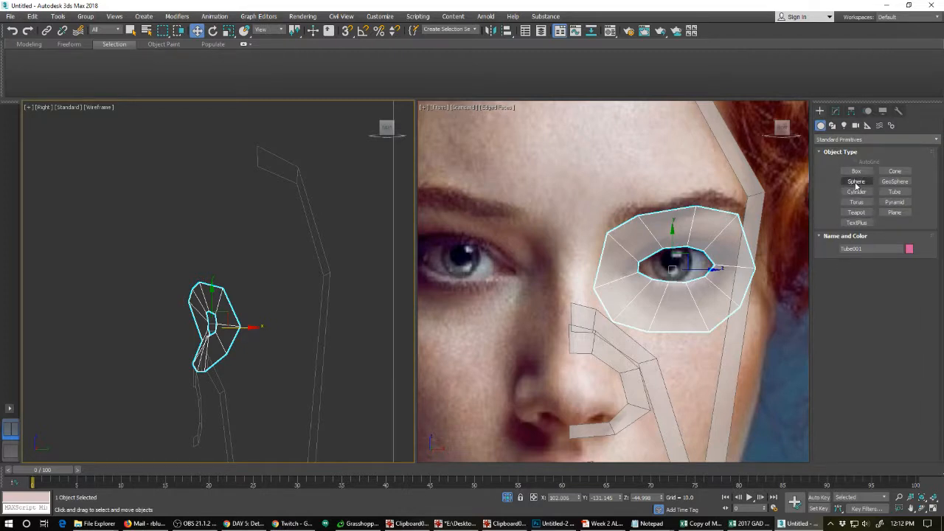
click(856, 182)
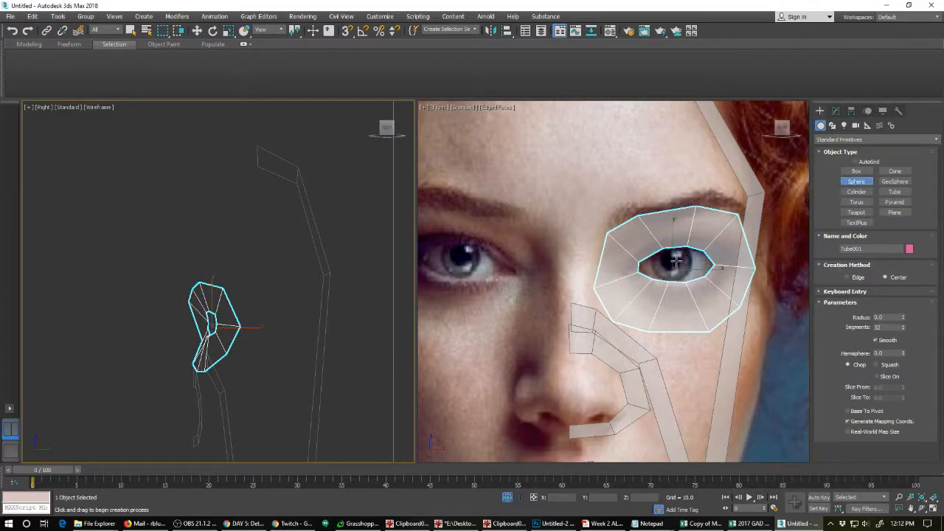
drag(676, 260, 679, 313)
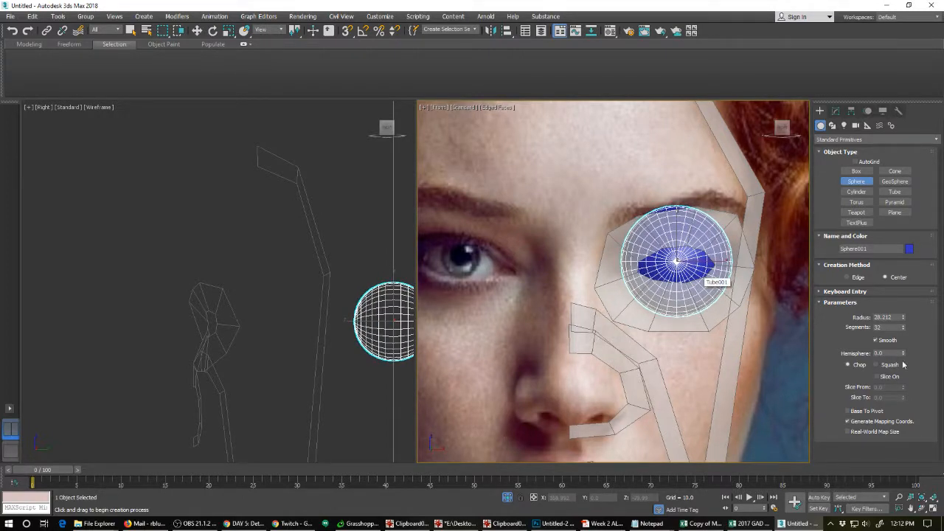
Set the eyeball sphere to 16 segments and display it see-through.
double_click(885, 326)
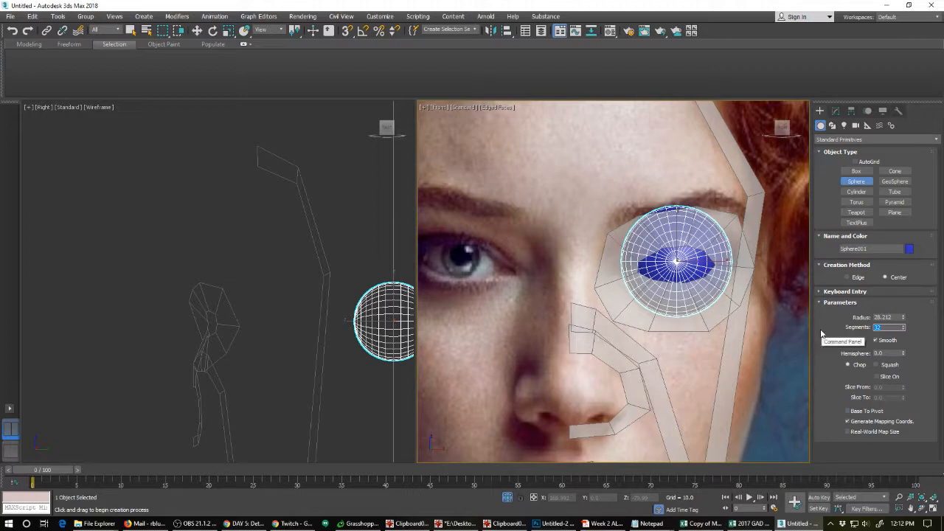
text(16)
key(Return)
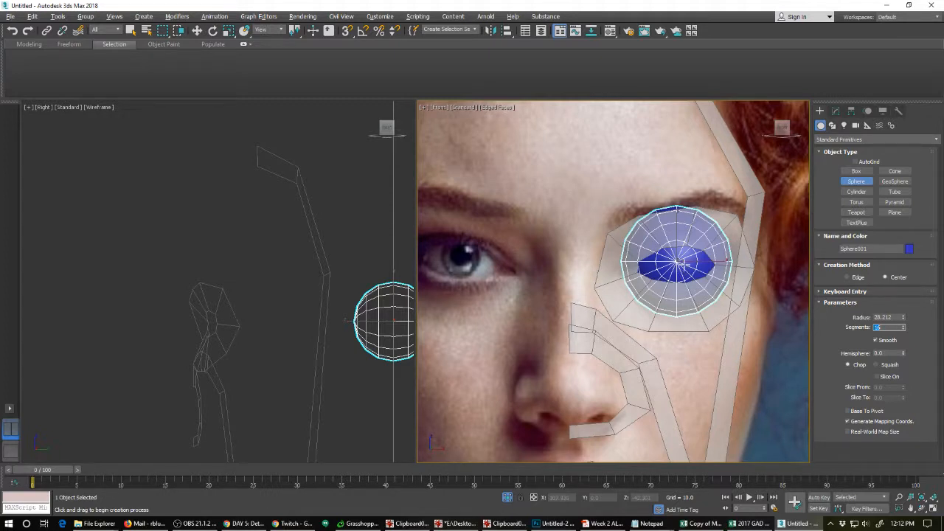
click(844, 327)
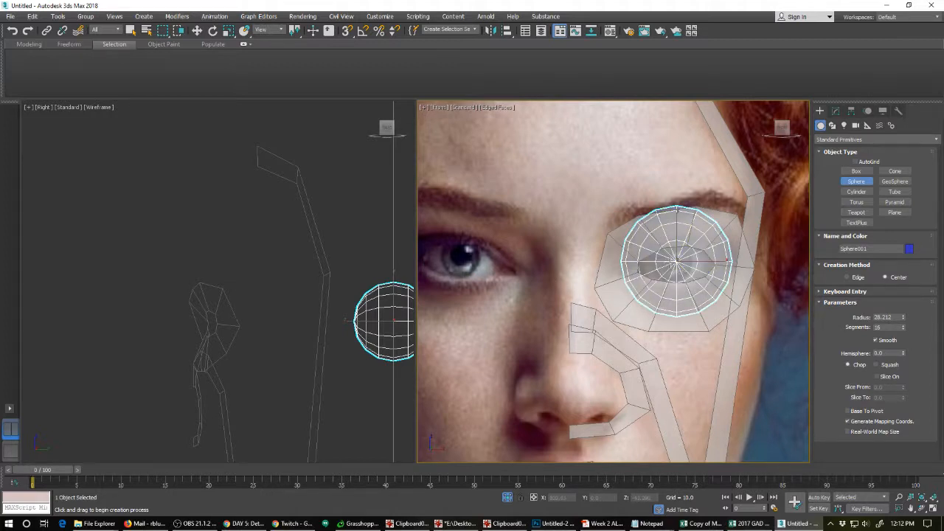
Centre the sphere in the eye loop in the Front view, move it forward behind the loop in the Right view, and freeze it.
key(w)
drag(705, 263, 702, 262)
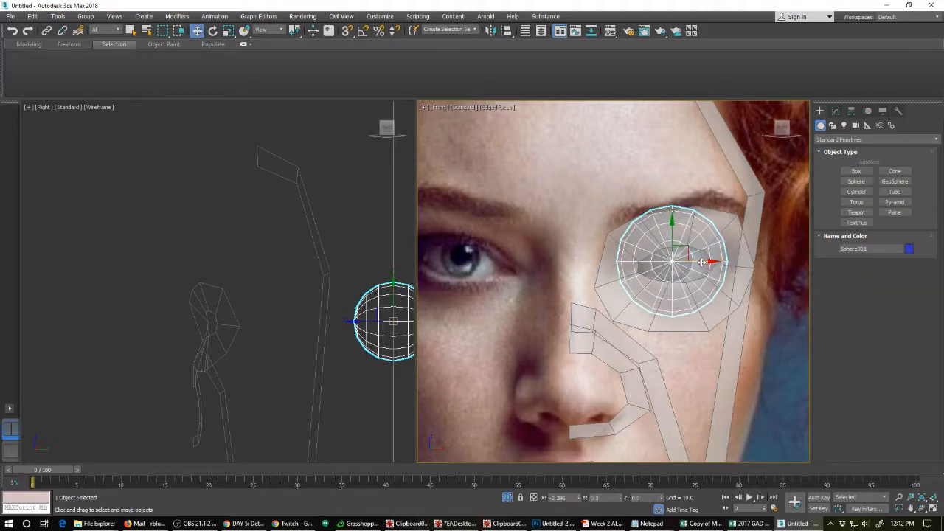
click(380, 329)
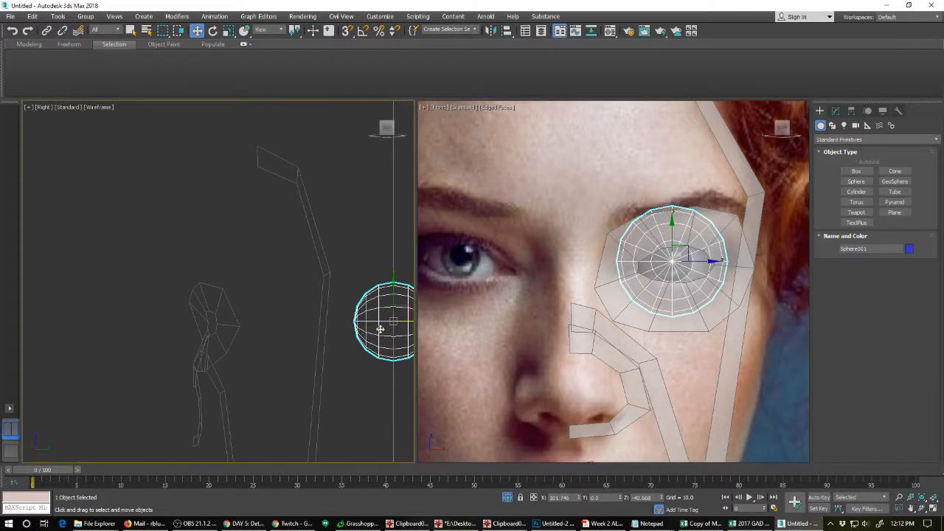
drag(392, 323, 263, 326)
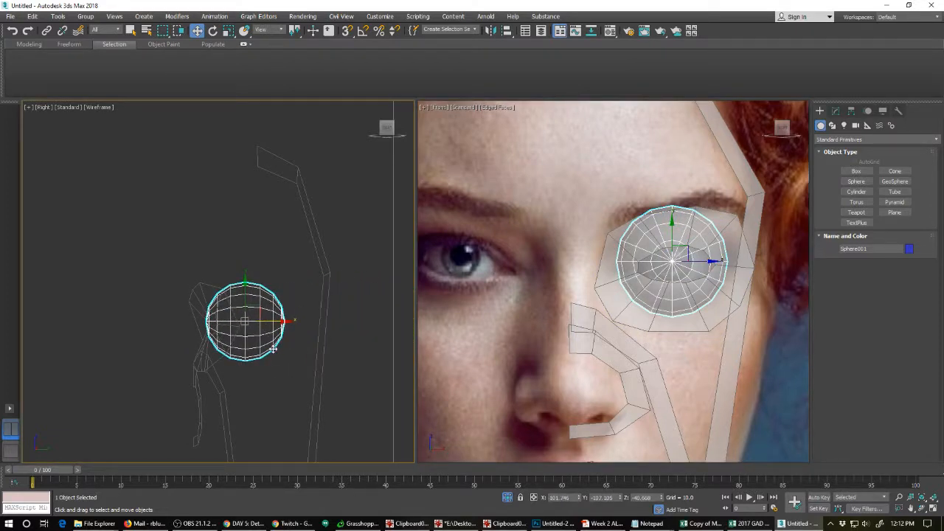
right_click(254, 348)
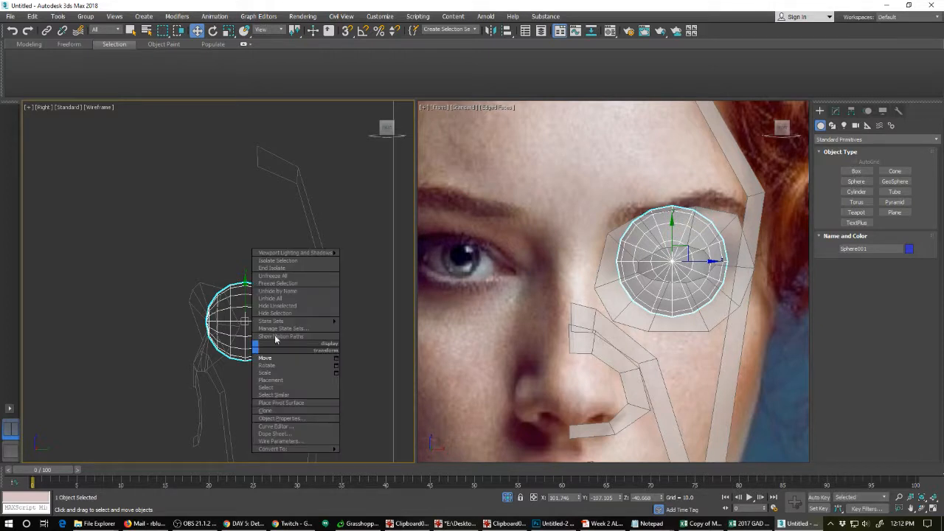
click(283, 283)
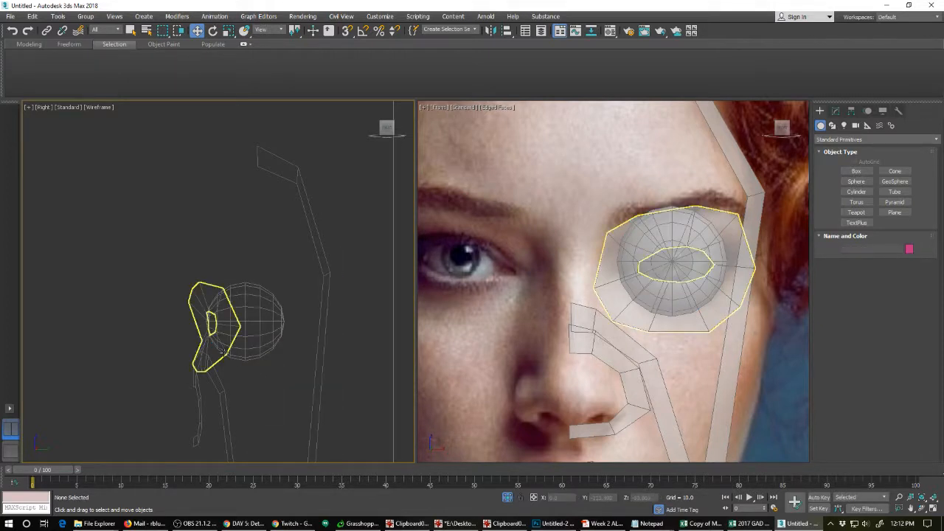
Connect the eye loop's radial edges with a concentric edge loop and move that loop slightly back in the Right view.
click(223, 351)
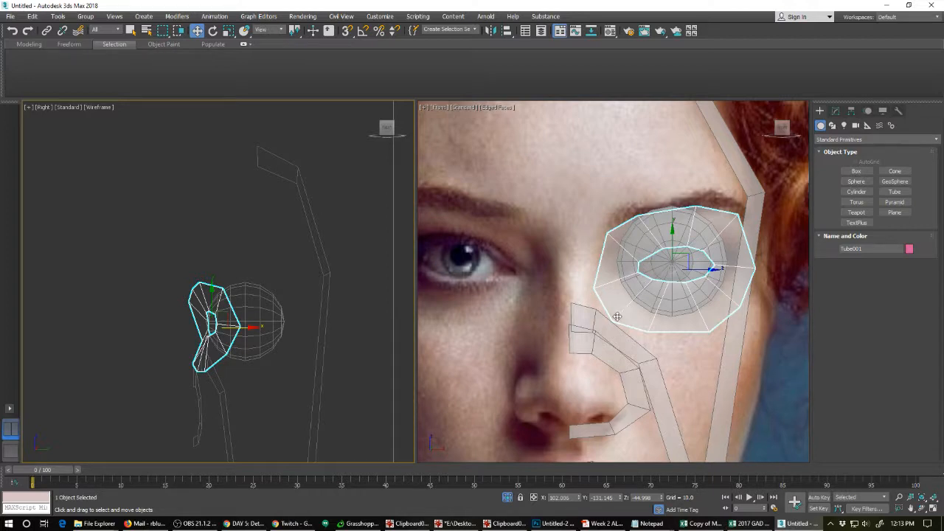
click(670, 298)
right_click(664, 290)
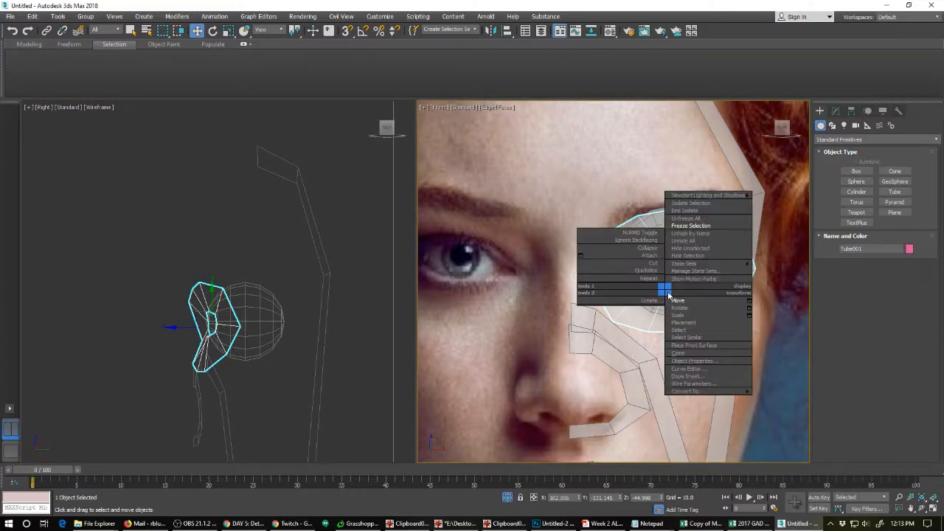
click(837, 112)
click(837, 112)
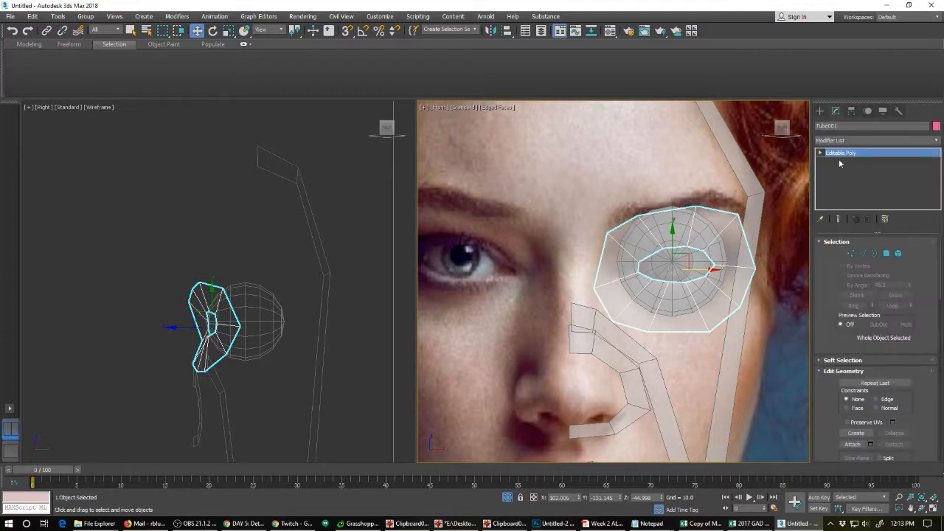
click(850, 253)
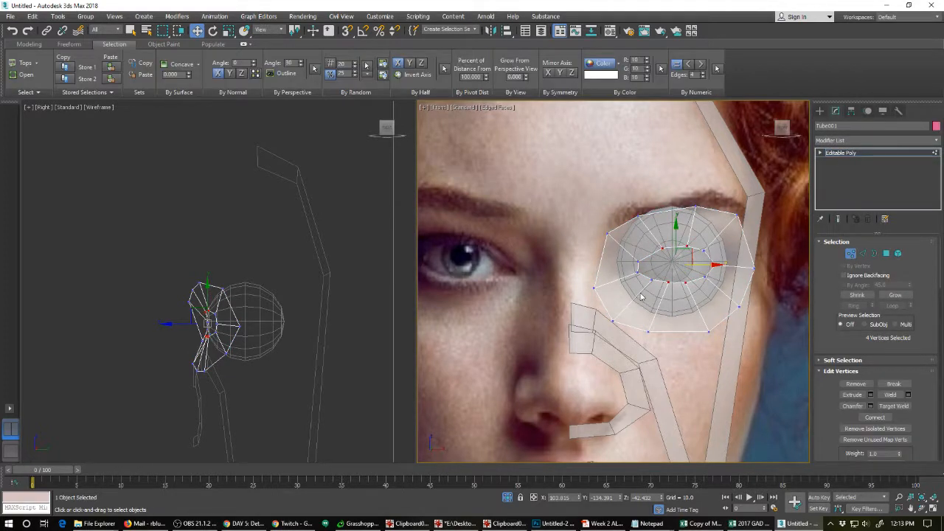
key(2)
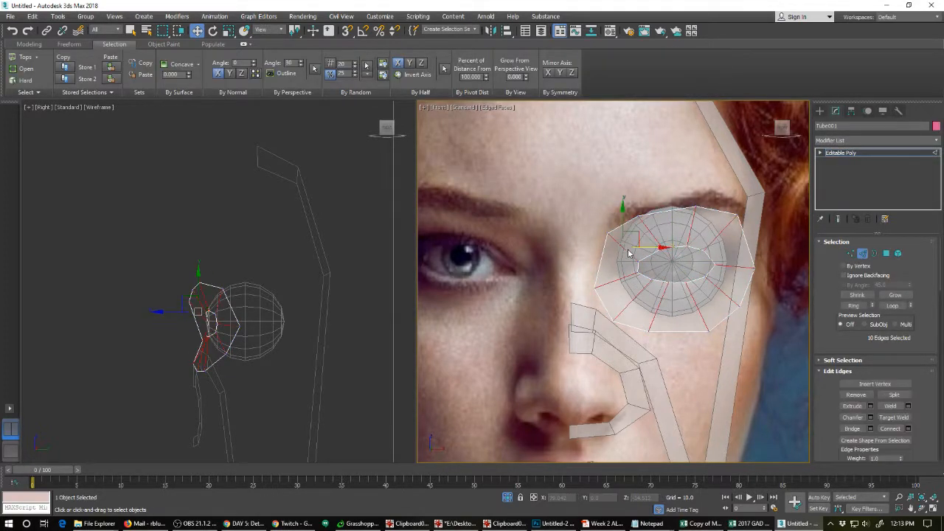
click(891, 428)
right_click(223, 314)
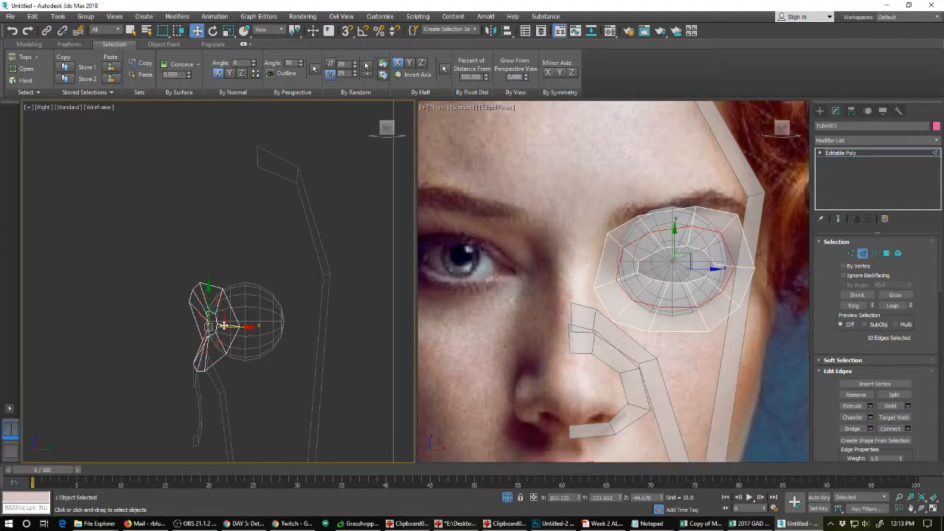
drag(233, 328, 239, 330)
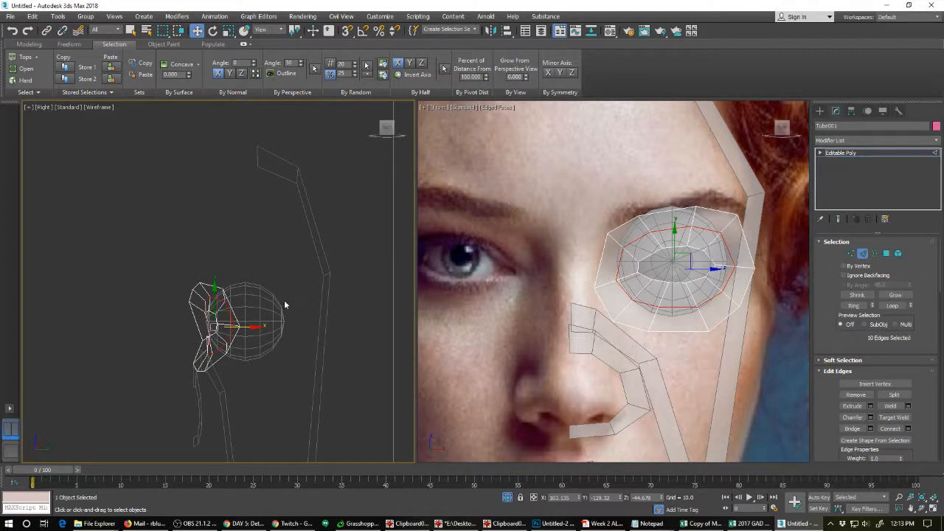
Leave edge editing, select the face outline strip, and move it forward in the Right view to line up with the chin strip.
scroll(284, 300, down, 5)
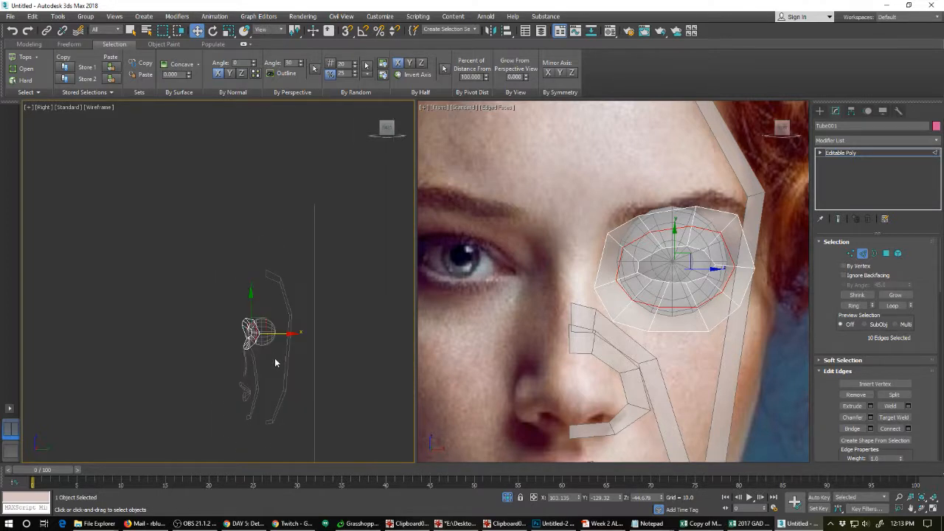
middle_drag(257, 396, 258, 344)
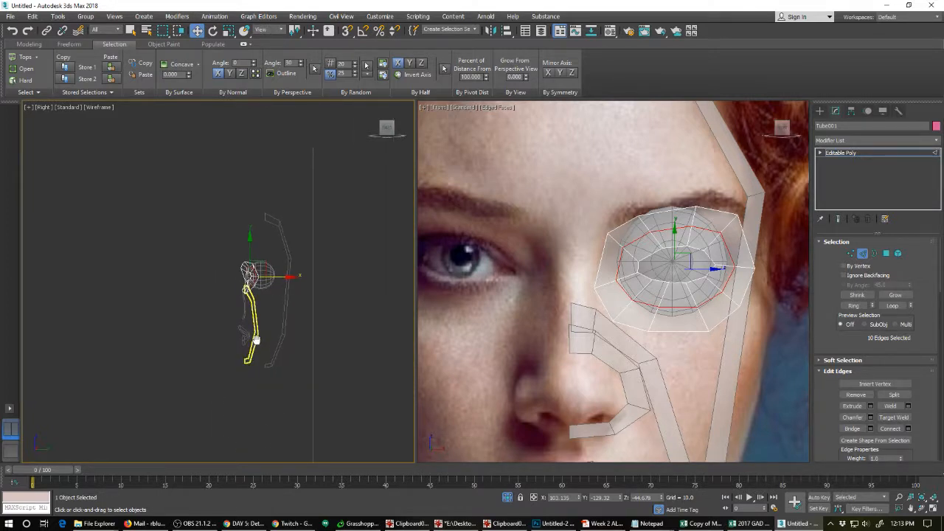
click(285, 319)
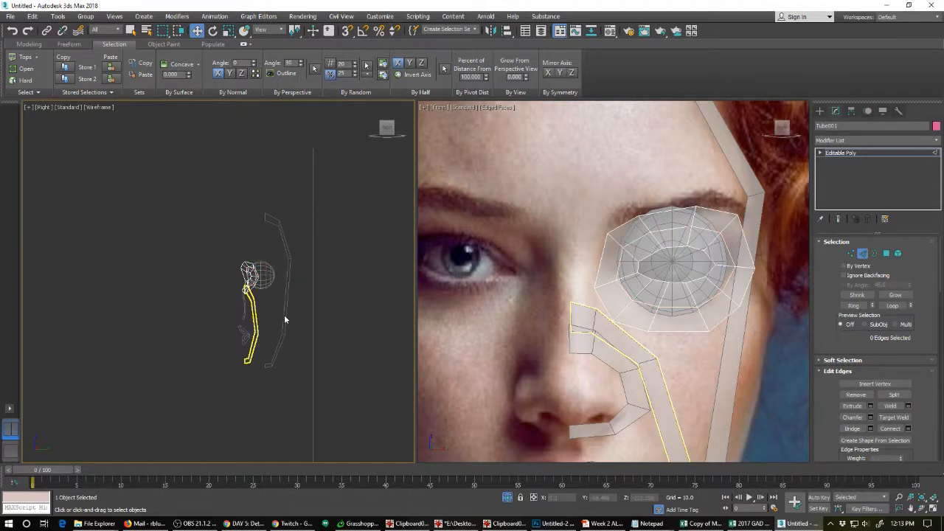
click(863, 253)
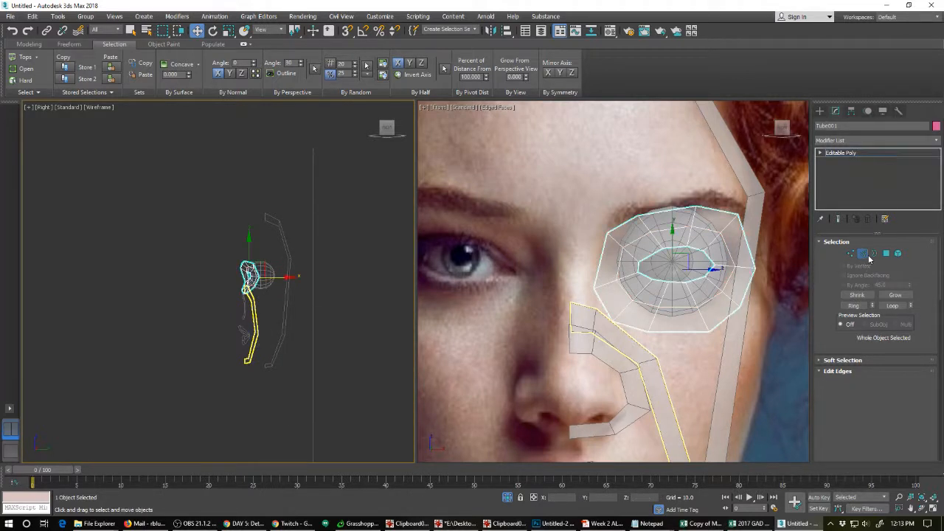
click(284, 318)
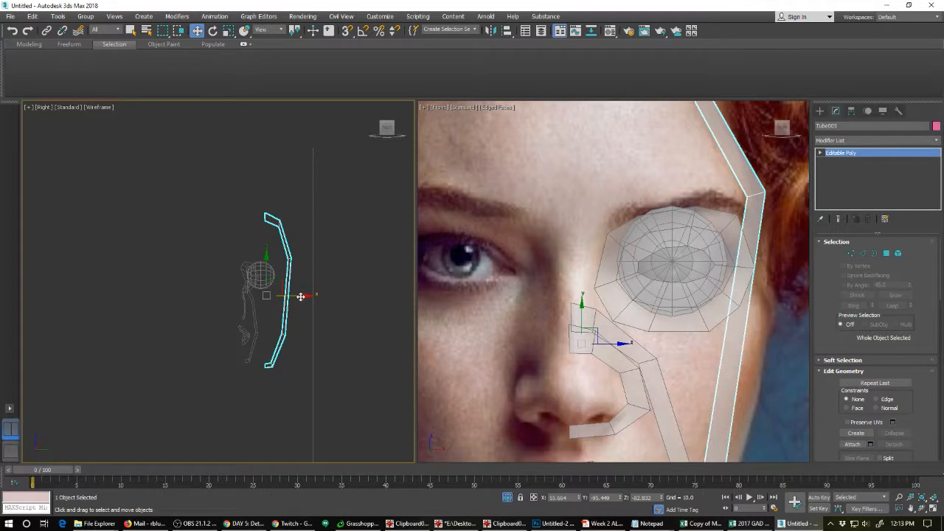
drag(301, 295, 279, 299)
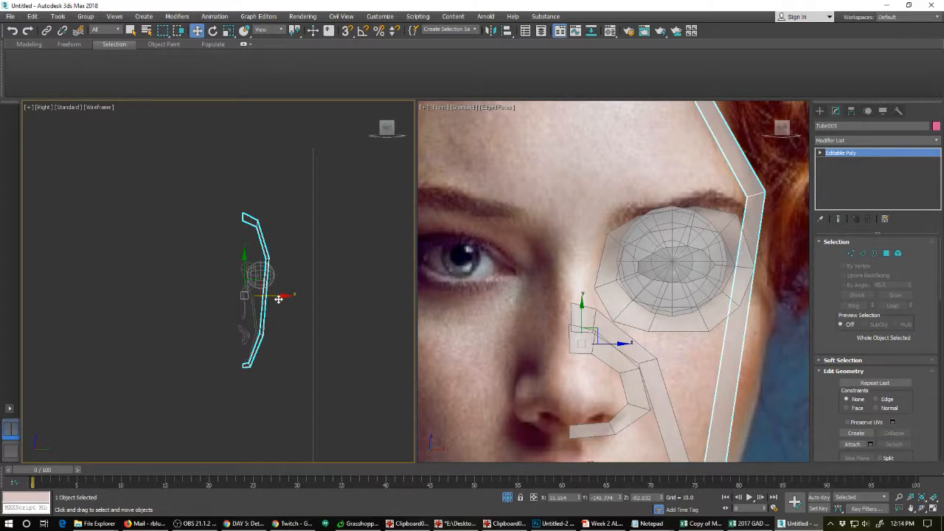
Enter vertex editing on the face outline strip and move its outer temple vertex back in the Right view.
scroll(652, 351, down, 5)
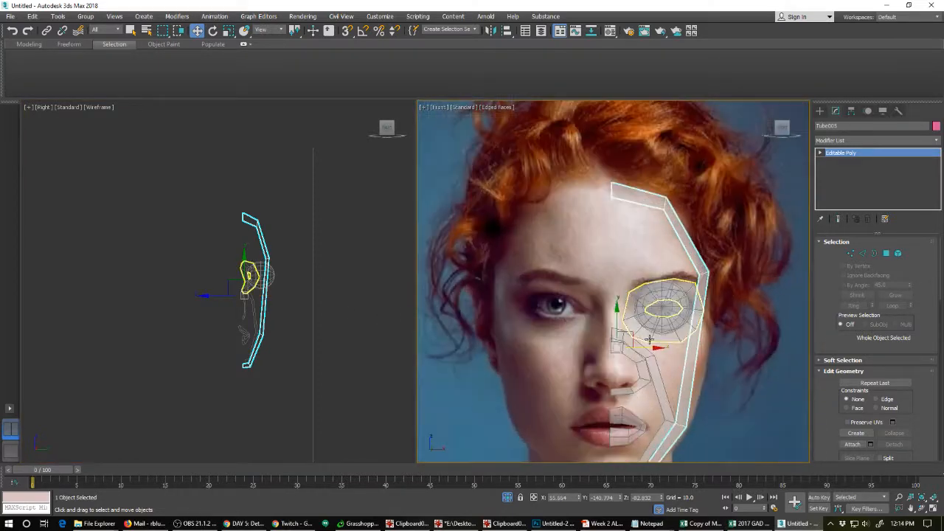
right_click(258, 311)
click(242, 298)
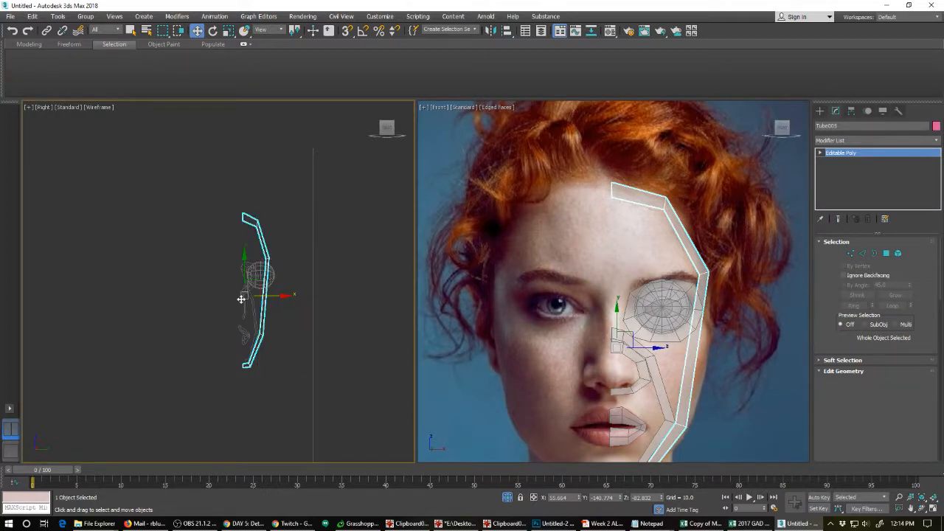
key(1)
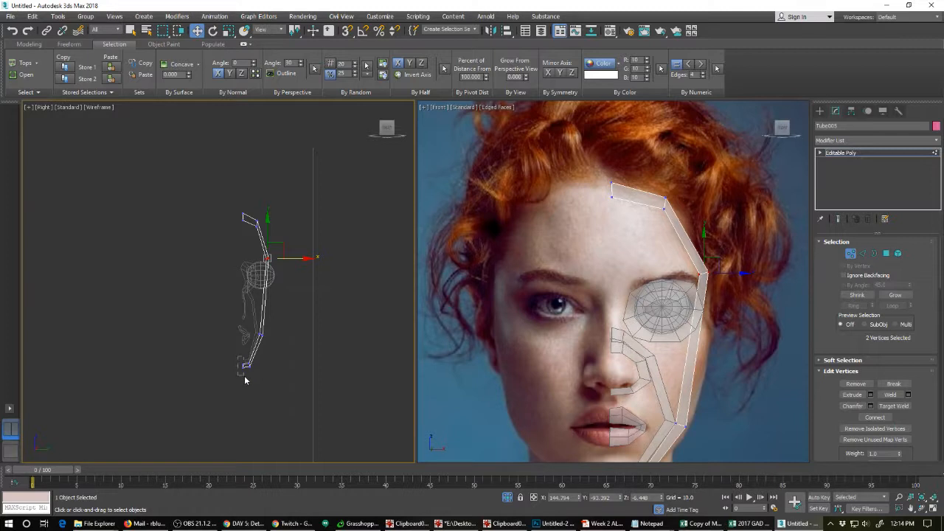
drag(246, 379, 235, 358)
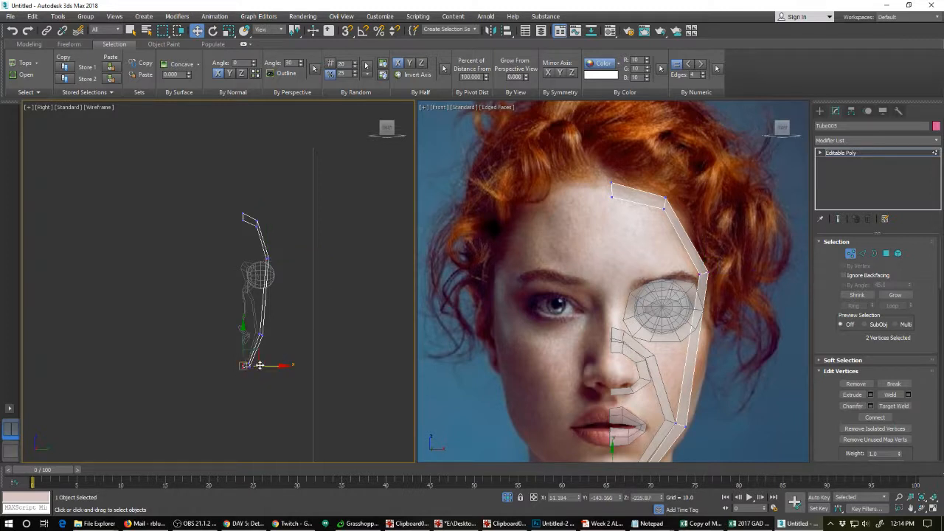
click(268, 258)
drag(301, 258, 326, 257)
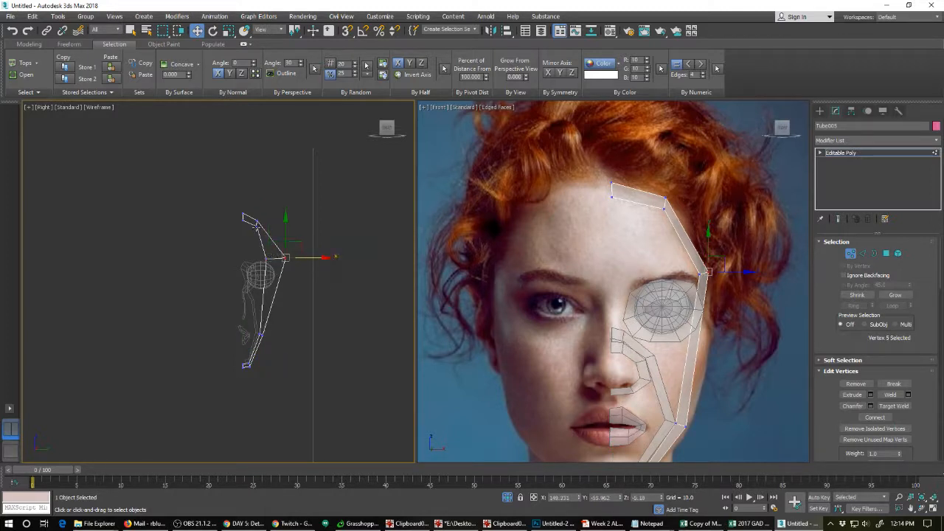
Raise the outline strip's two outer forehead vertices in the Right view, moving them slightly back to widen the strip at the hairline.
click(254, 219)
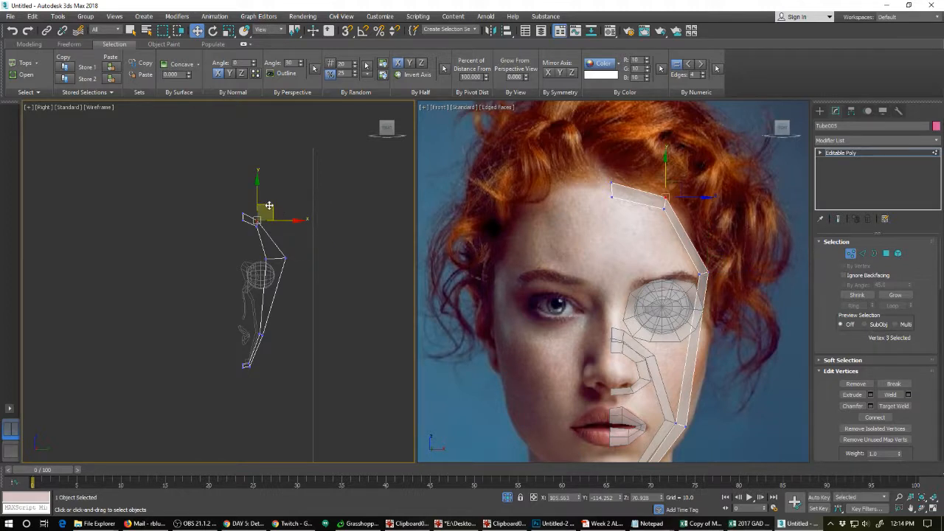
drag(257, 225, 259, 212)
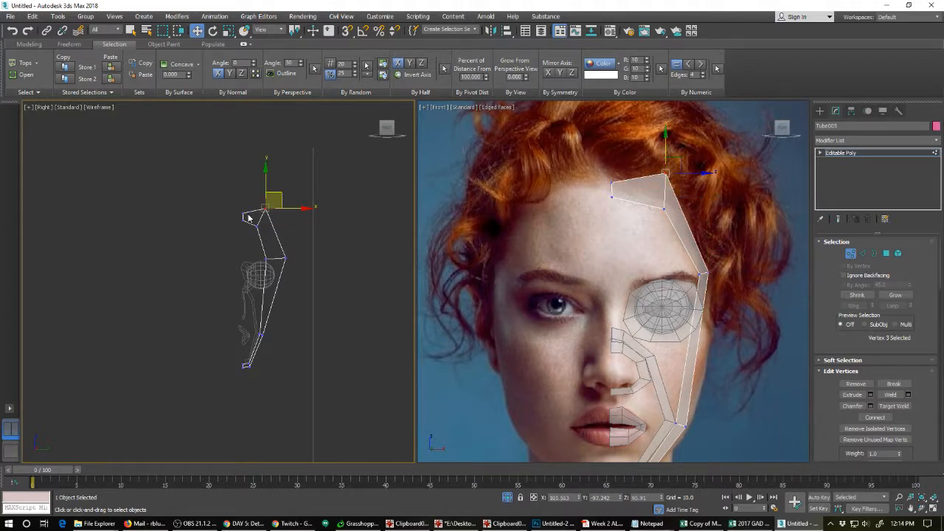
click(246, 214)
drag(255, 202, 258, 181)
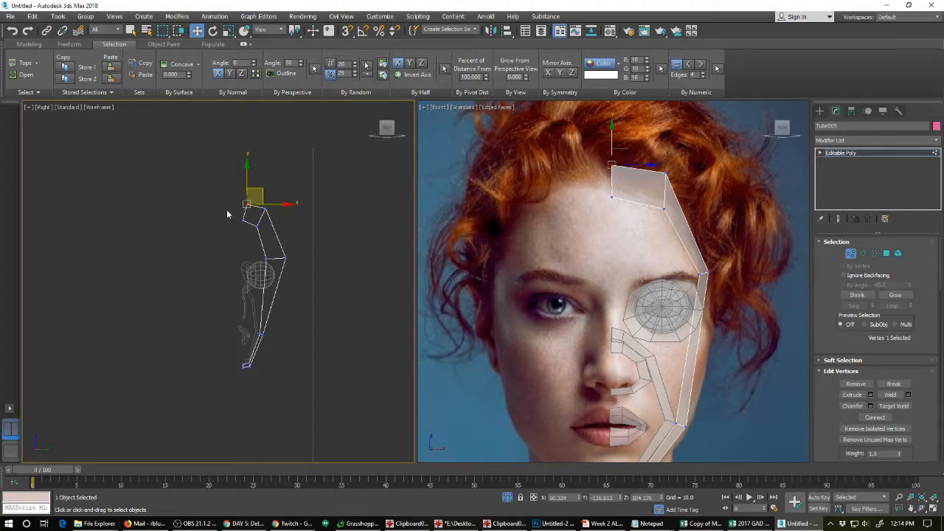
drag(227, 209, 261, 236)
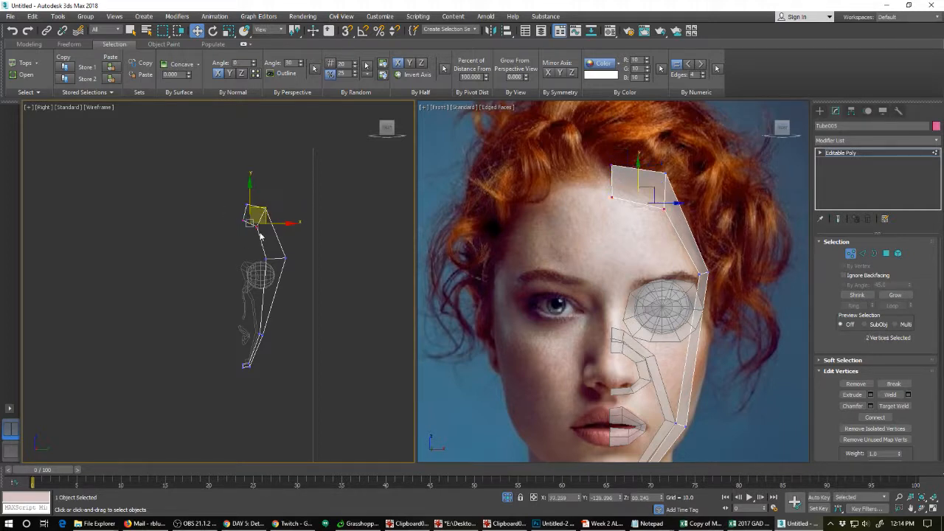
Move the outline strip's outer jaw vertex back and its outer chin vertex back and down in the Right view.
click(262, 336)
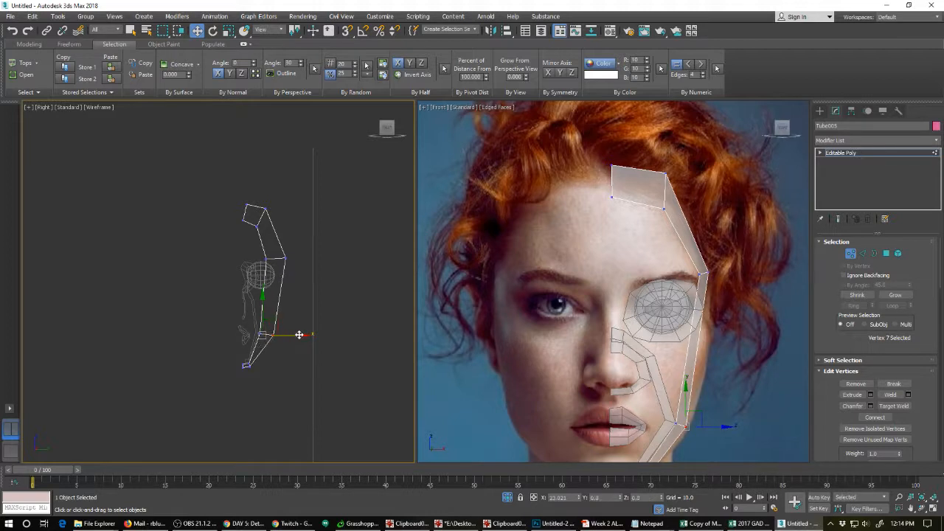
drag(301, 335, 314, 336)
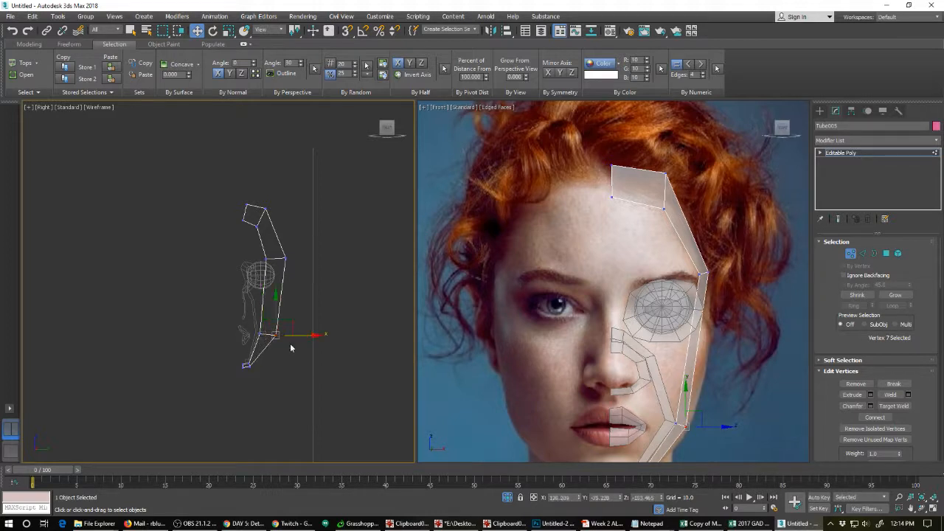
click(248, 365)
drag(274, 364, 284, 370)
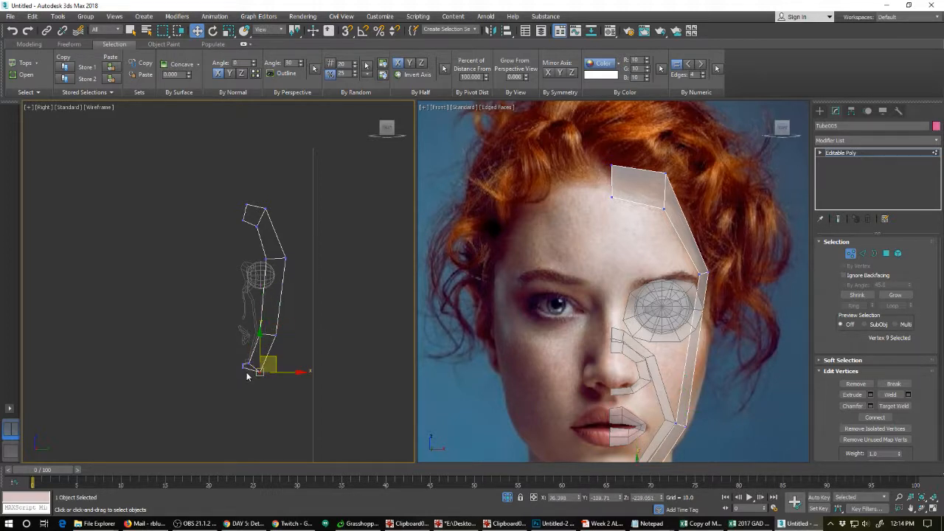
Raise the outer chin vertex to the portrait's chin line, and move the two inner chin vertices up and forward in the Right view.
middle_drag(639, 439, 618, 349)
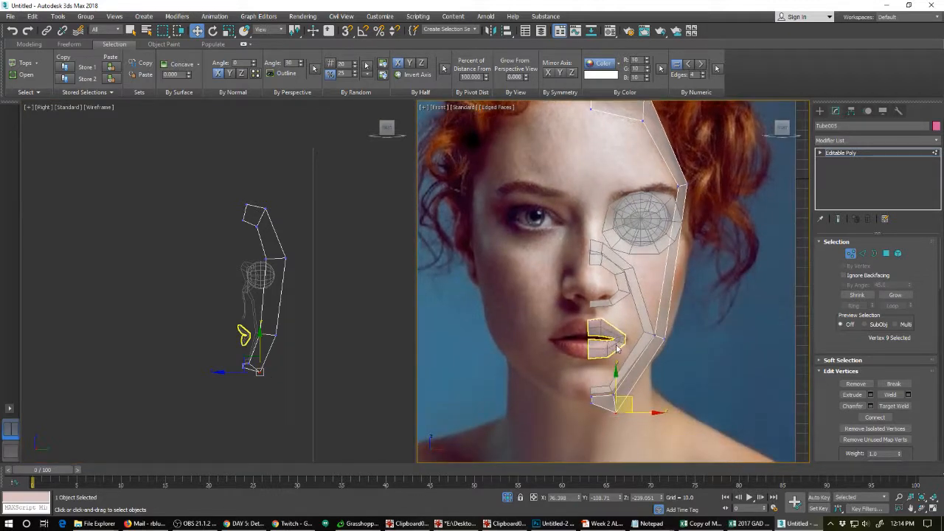
right_click(259, 345)
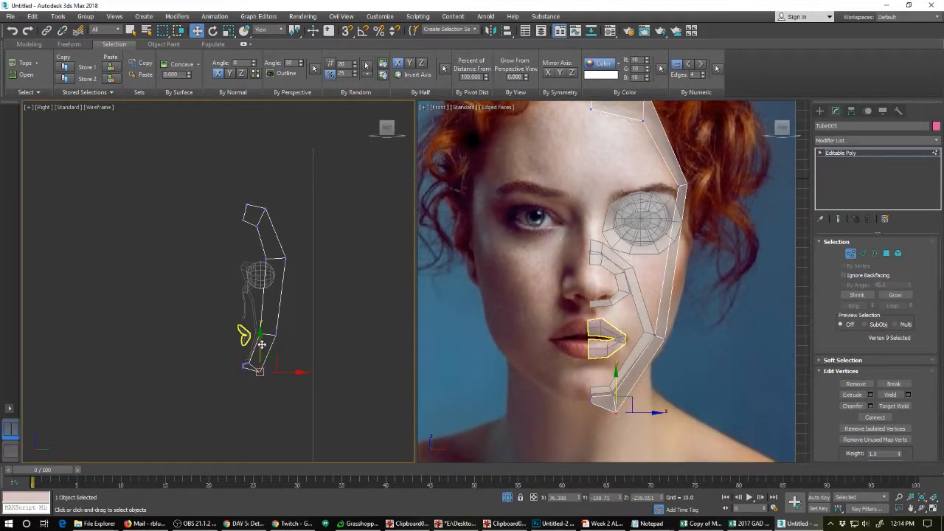
drag(261, 344, 262, 338)
scroll(237, 364, up, 3)
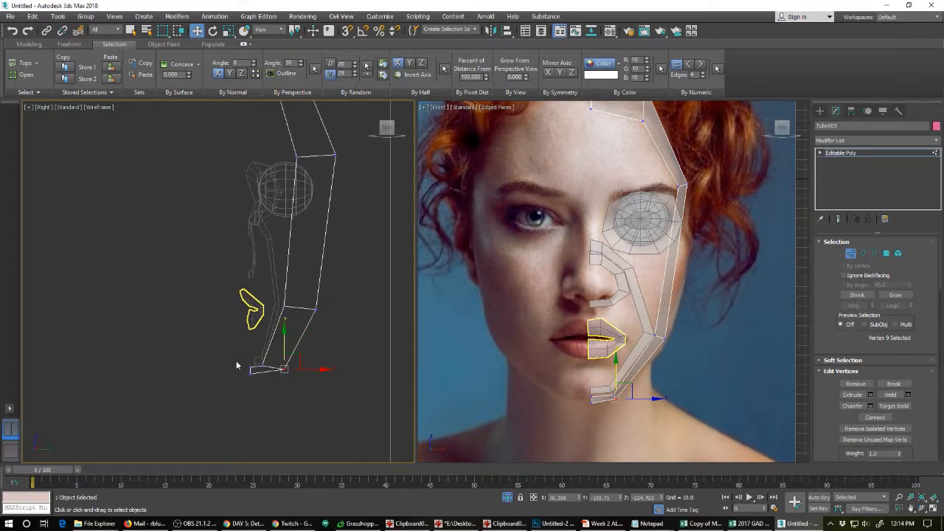
scroll(237, 365, up, 2)
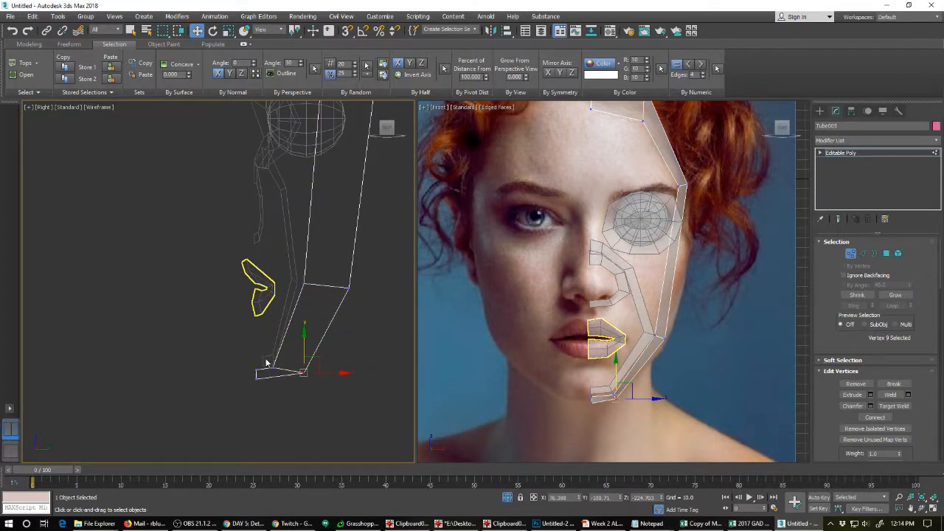
drag(249, 355, 265, 344)
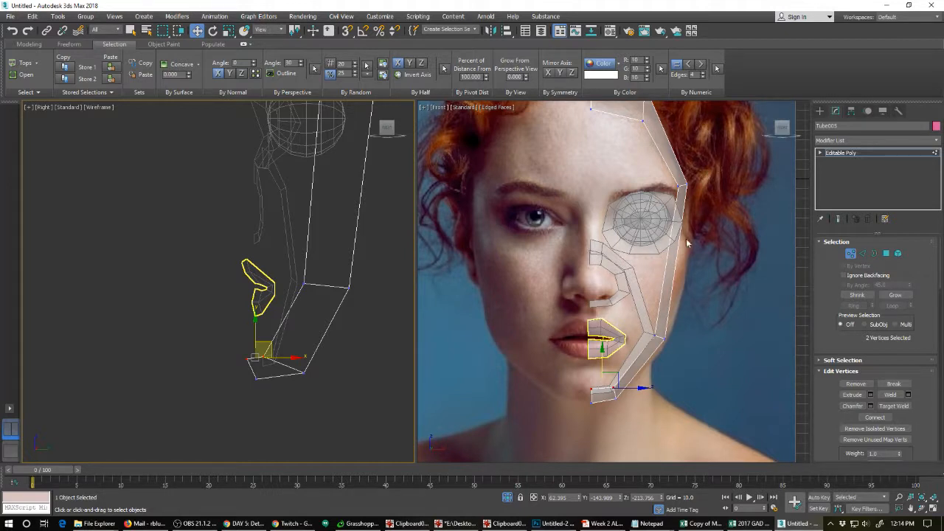
Move the outline strip's jaw and temple vertex pairs outward to the face edge in the Front view.
mouse_move(682, 327)
mouse_down()
mouse_move(649, 343)
mouse_move(696, 334)
mouse_move(699, 321)
mouse_up()
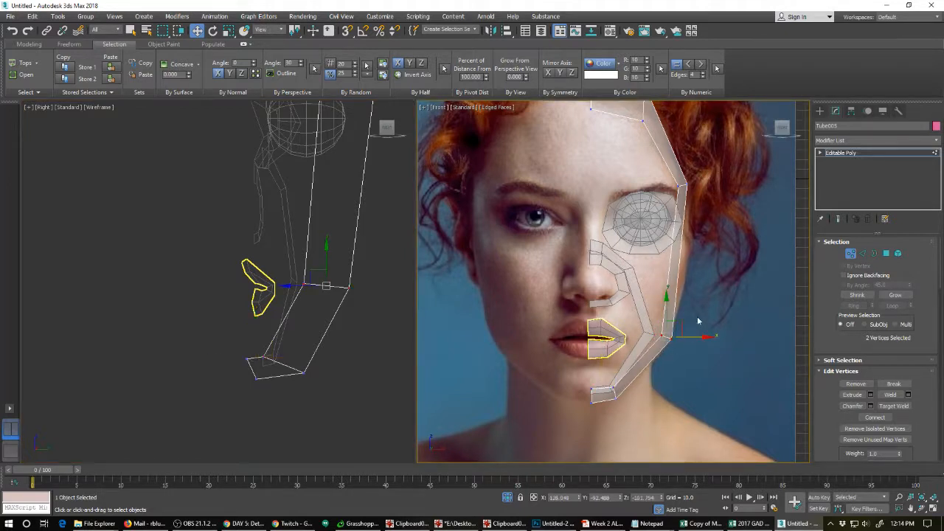
drag(691, 176, 709, 193)
Connect the outline strip's side edges between temple and jaw, and move the new edge outward in the Front view and back in the Right view.
key(2)
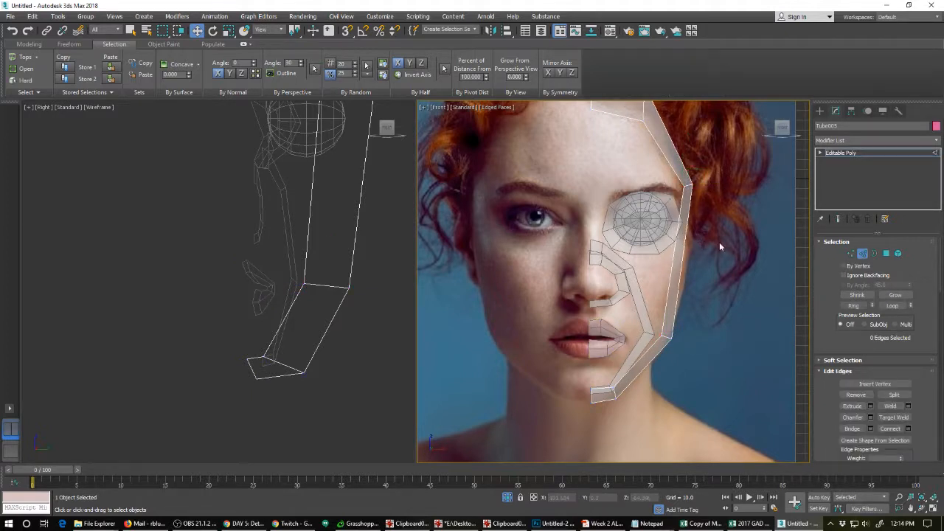
double_click(675, 275)
click(889, 429)
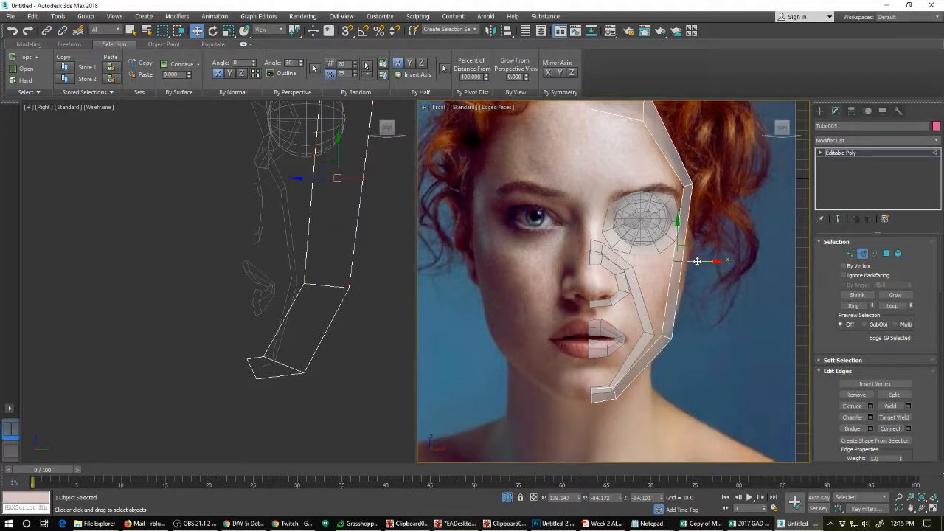
drag(700, 261, 707, 261)
click(330, 177)
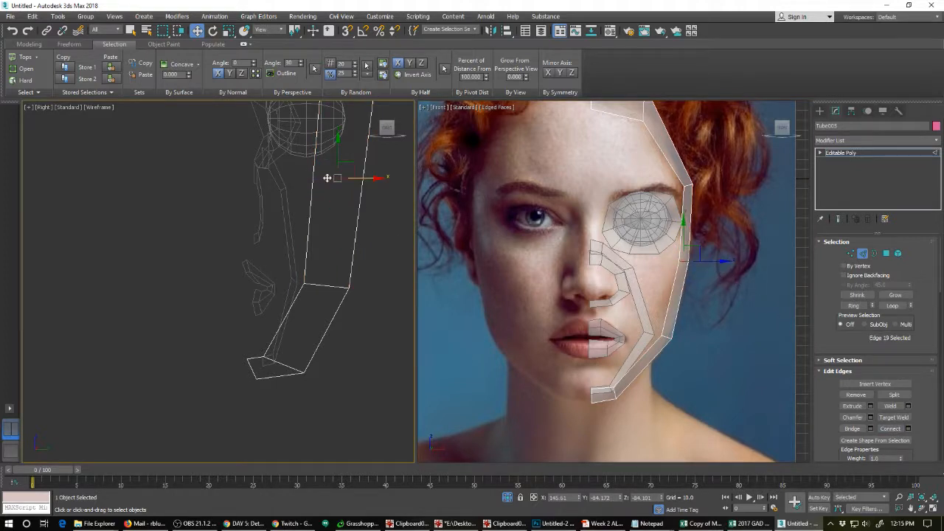
drag(362, 177, 371, 177)
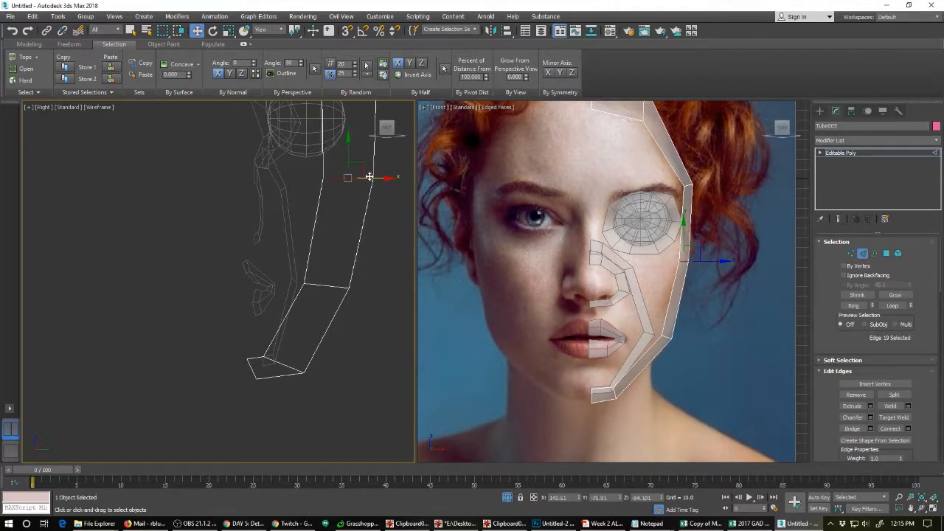
Select the chin strip, enter vertex editing, and move its chin-end vertices up and forward and its mouth-level vertices up in the Right view.
double_click(283, 194)
scroll(269, 236, down, 4)
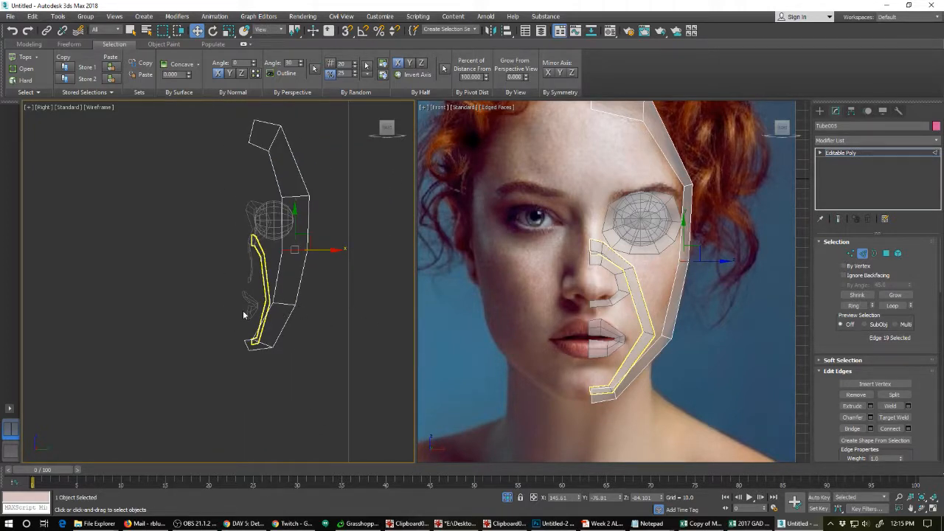
key(2)
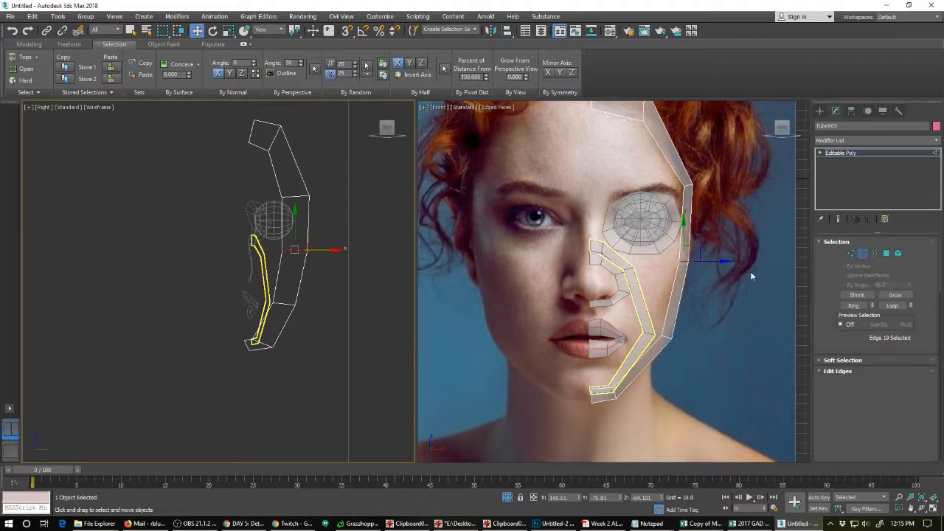
click(643, 301)
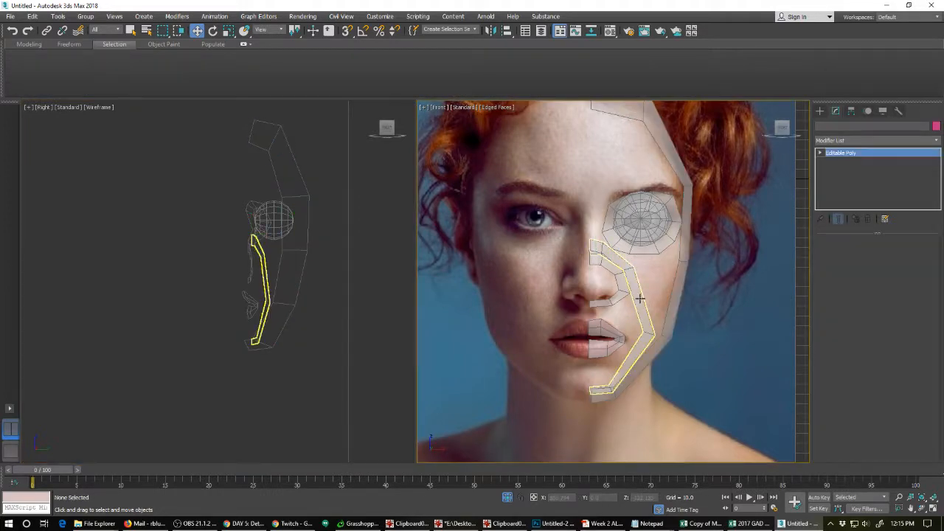
click(643, 302)
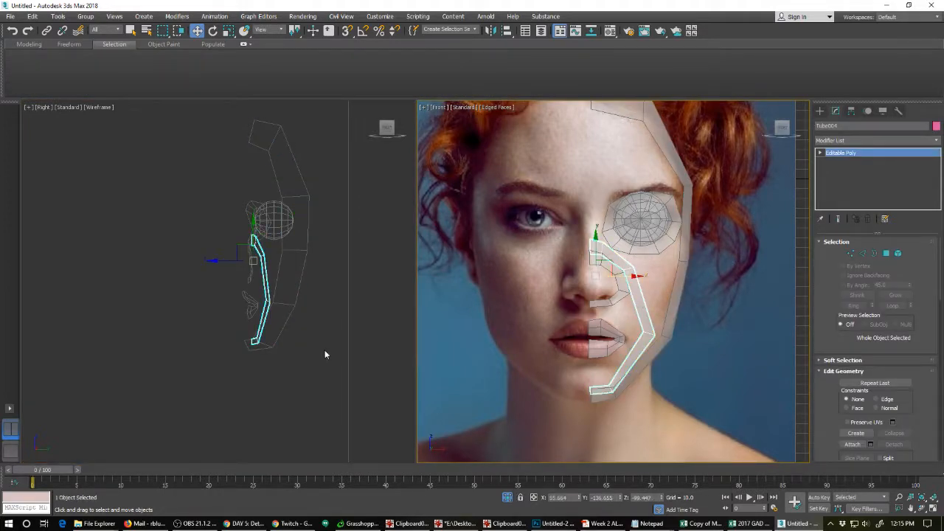
key(1)
mouse_move(247, 332)
mouse_down()
mouse_move(264, 349)
mouse_move(257, 320)
mouse_up()
click(267, 300)
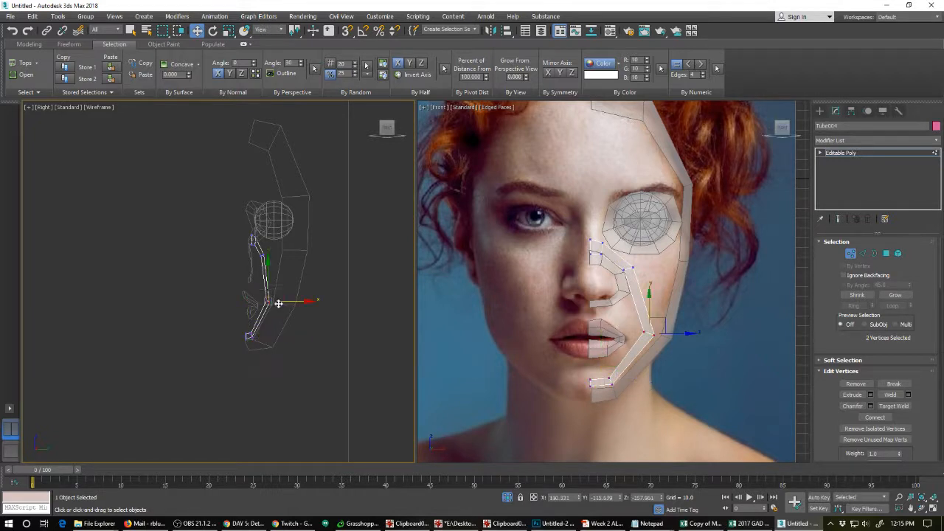
drag(284, 289, 284, 282)
Move the chin strip's outer cheek vertex slightly back, and move its four nose-bridge vertices forward and tilt them in the Right view.
click(263, 255)
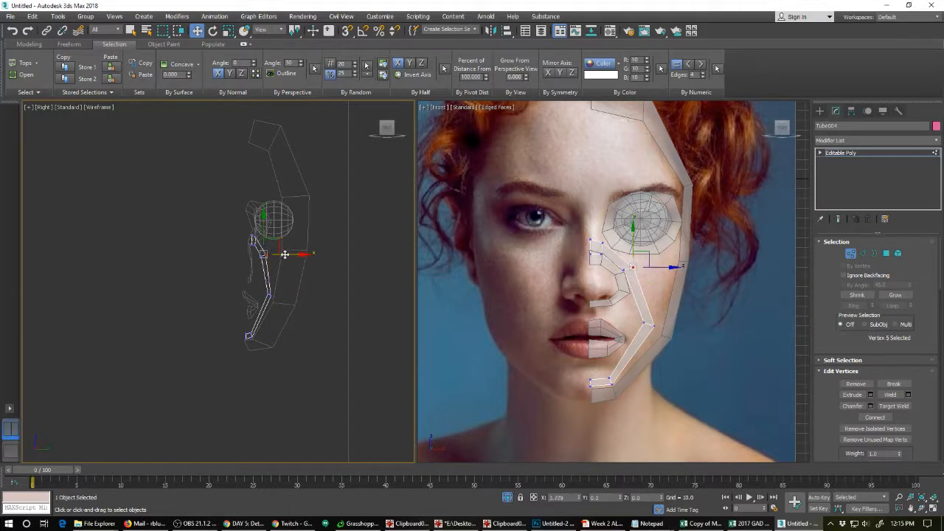
scroll(242, 239, up, 3)
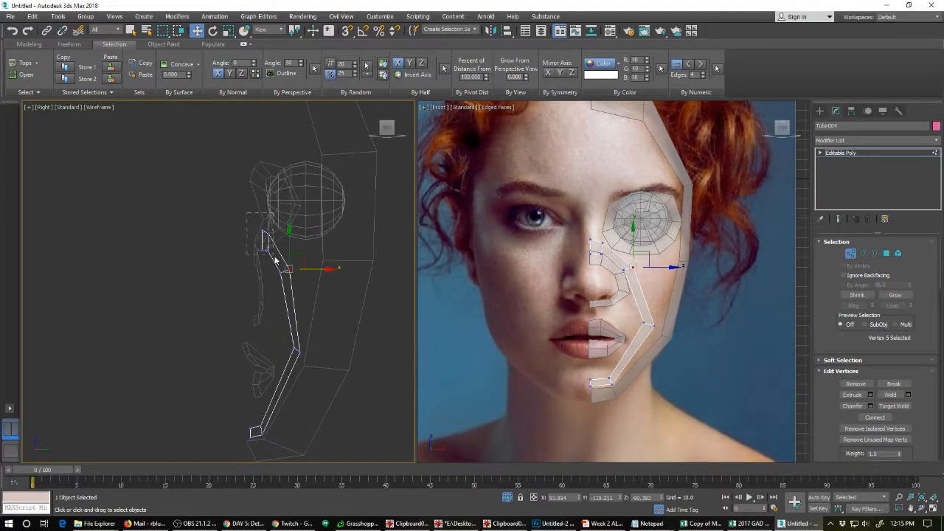
drag(275, 259, 241, 218)
right_click(258, 242)
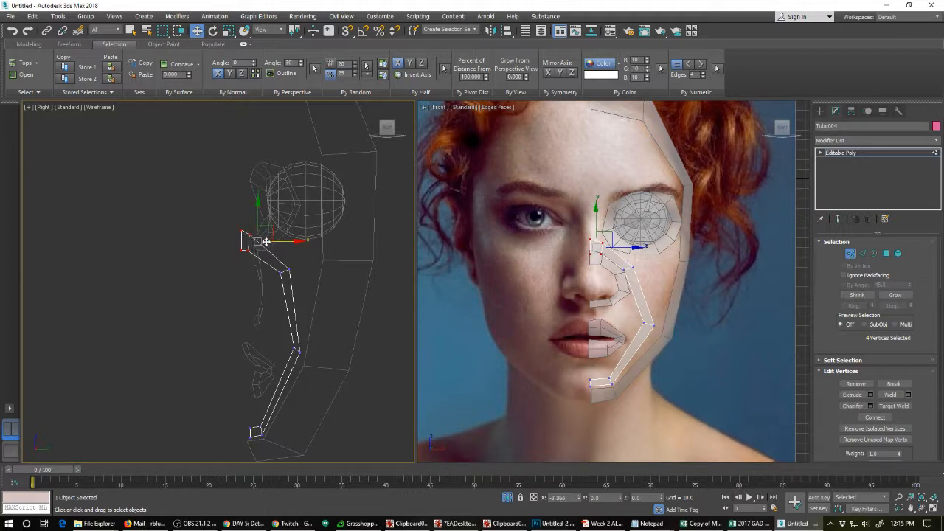
key(e)
drag(270, 219, 268, 248)
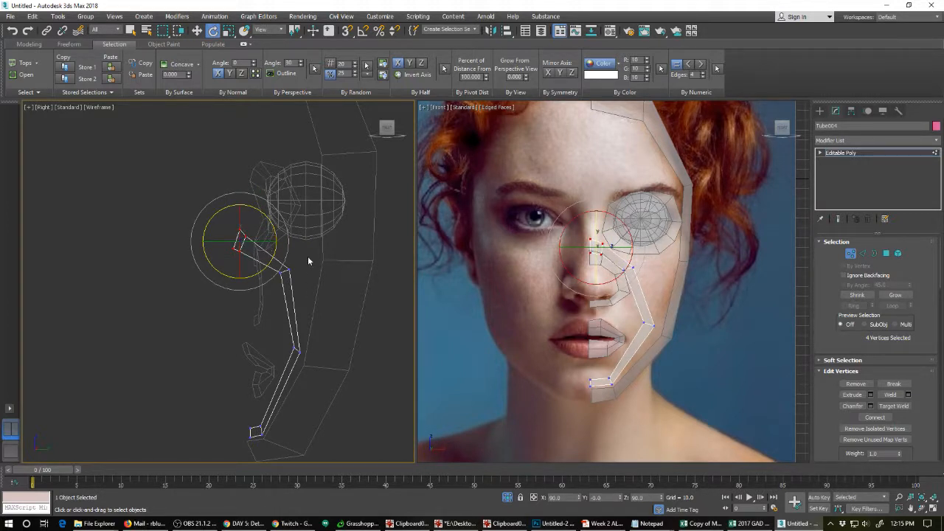
Move the chin strip's two cheek vertices forward and its outer mouth-level vertex slightly up and back in the Right view.
drag(267, 284, 294, 271)
key(w)
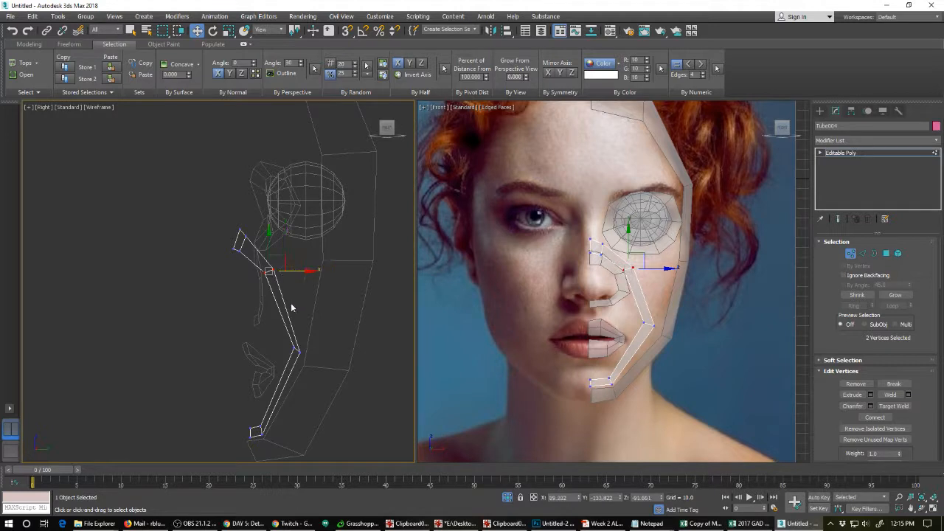
click(302, 355)
drag(310, 340, 321, 329)
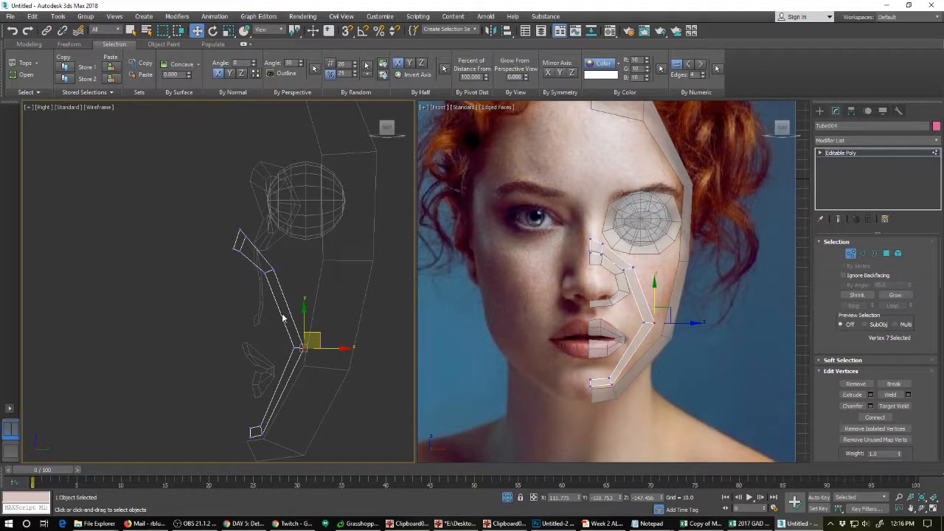
Leave vertex editing on the chin strip, move the nose strip forward in the Right view, and enter vertex editing on it.
key(1)
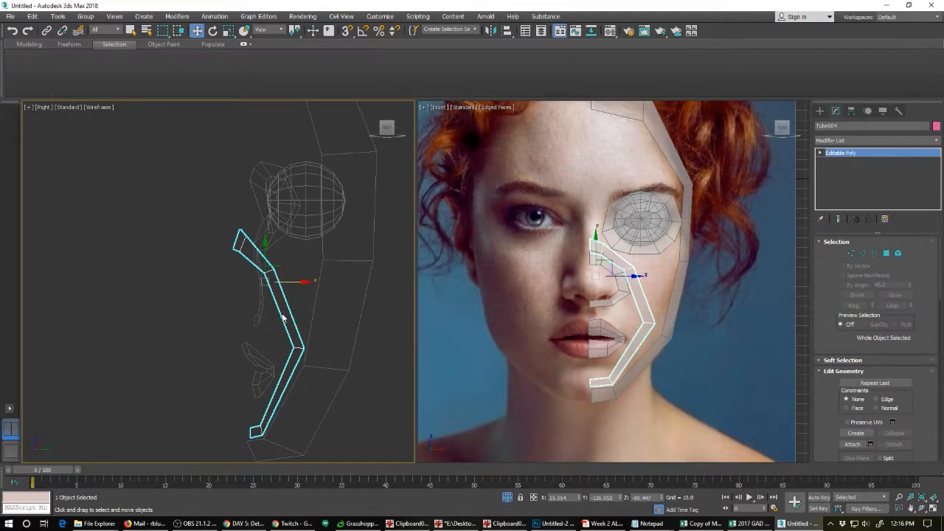
click(258, 311)
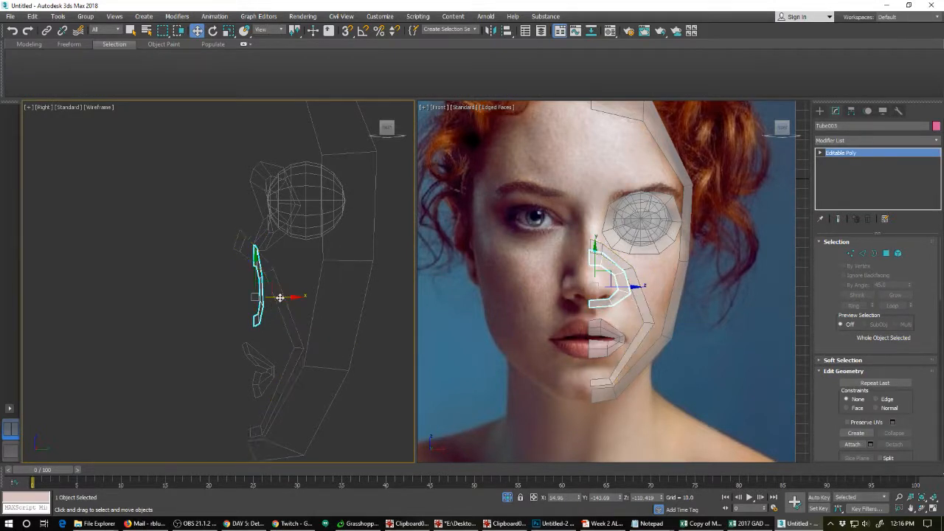
drag(279, 297, 262, 296)
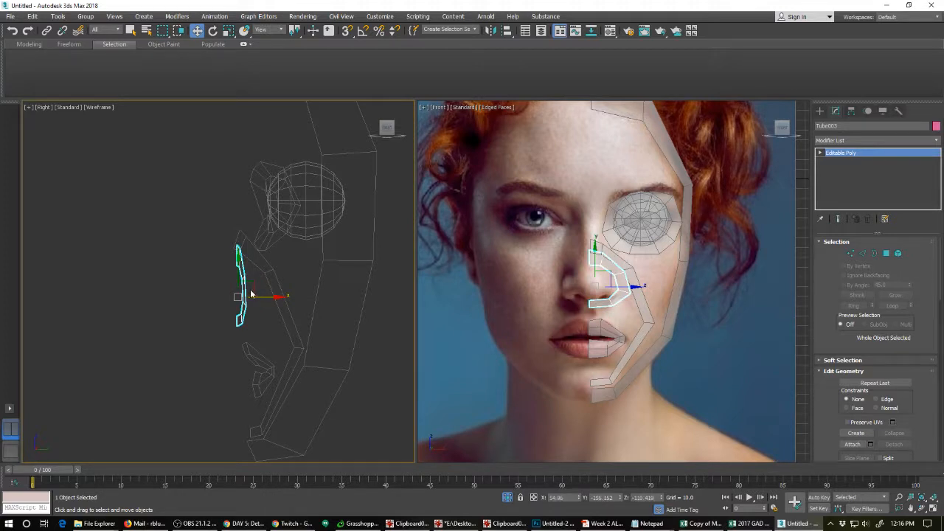
right_click(240, 296)
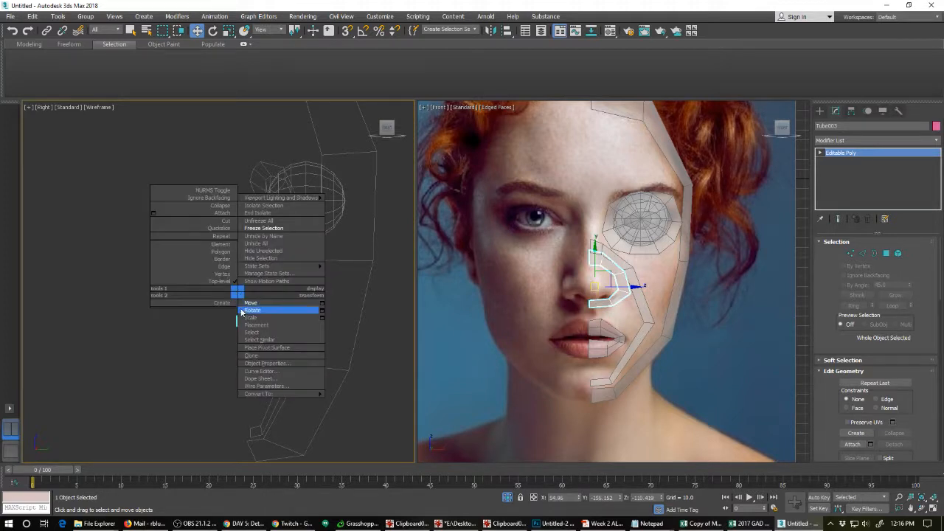
click(228, 274)
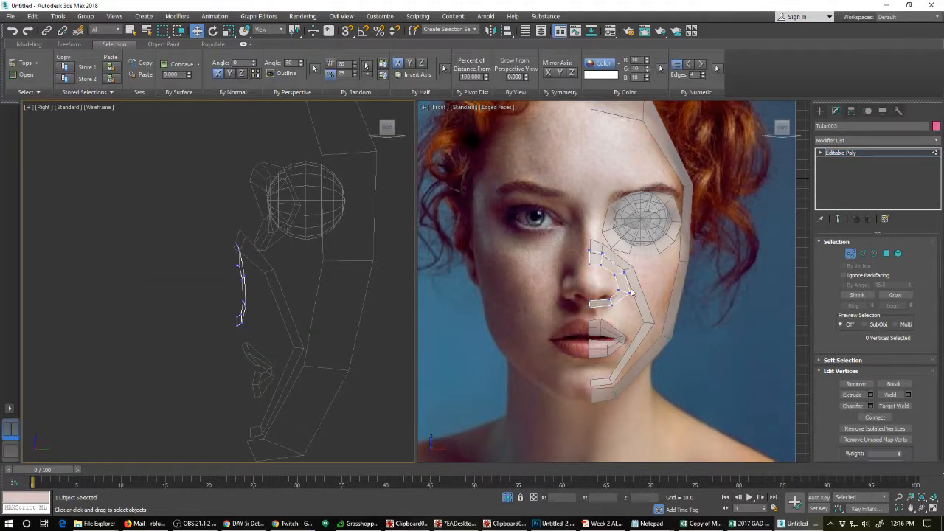
Move the nose strip's four bridge vertices forward and tilt them, and move its eight lower vertices back in the Right view.
click(608, 269)
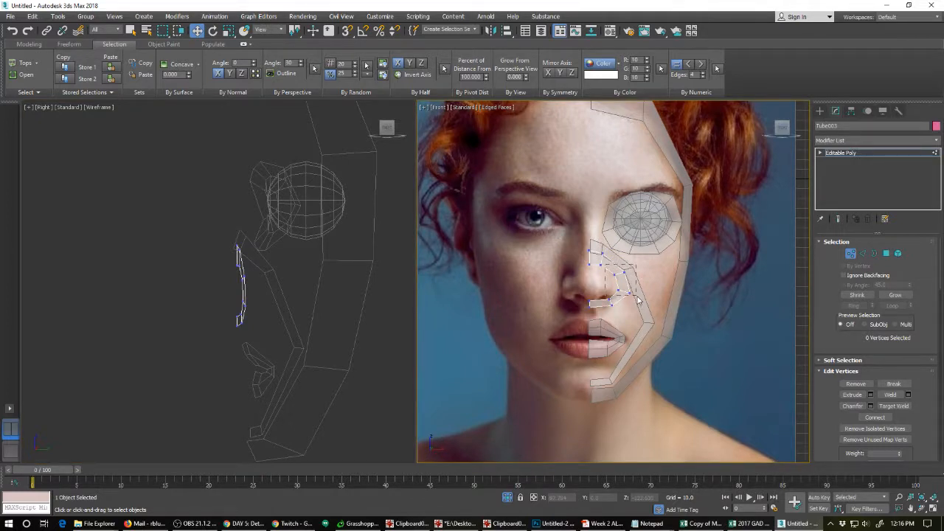
drag(639, 301, 647, 329)
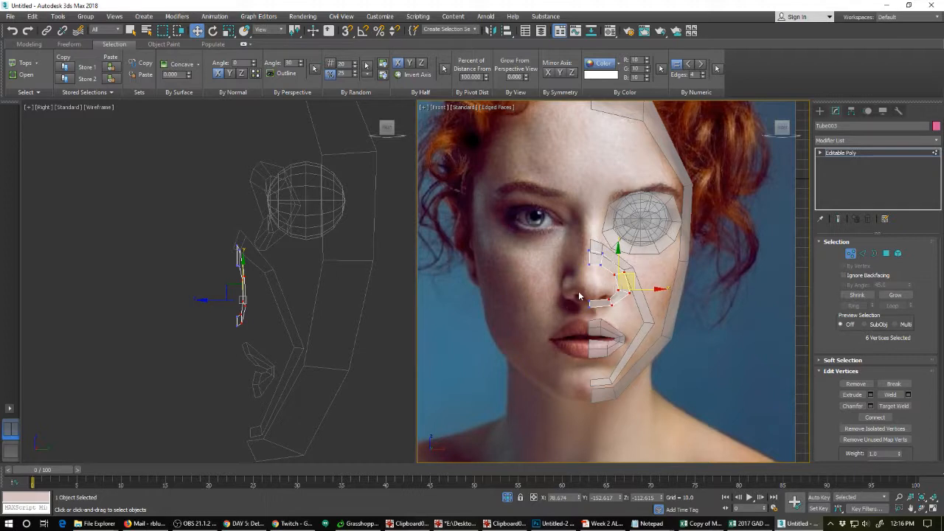
ctrl+drag(579, 293, 593, 315)
right_click(261, 319)
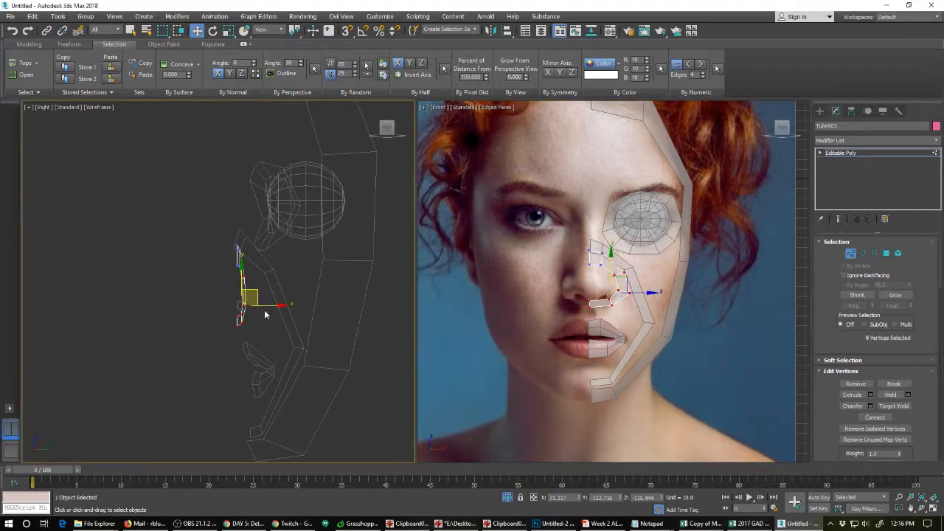
key(ctrl+i)
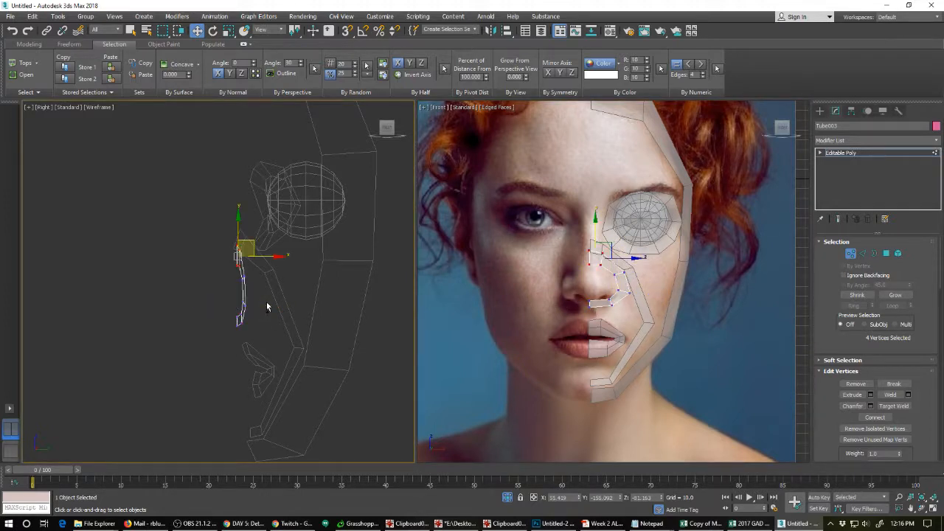
drag(271, 258, 263, 258)
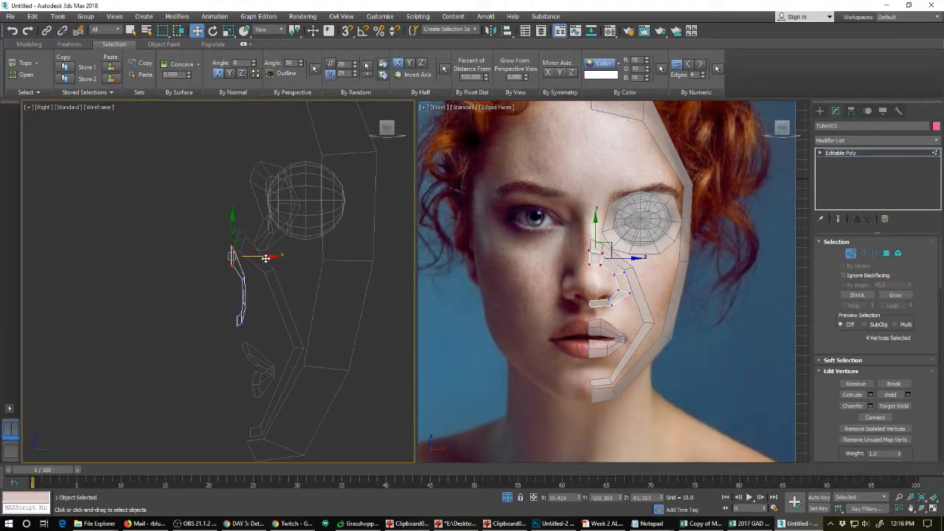
key(e)
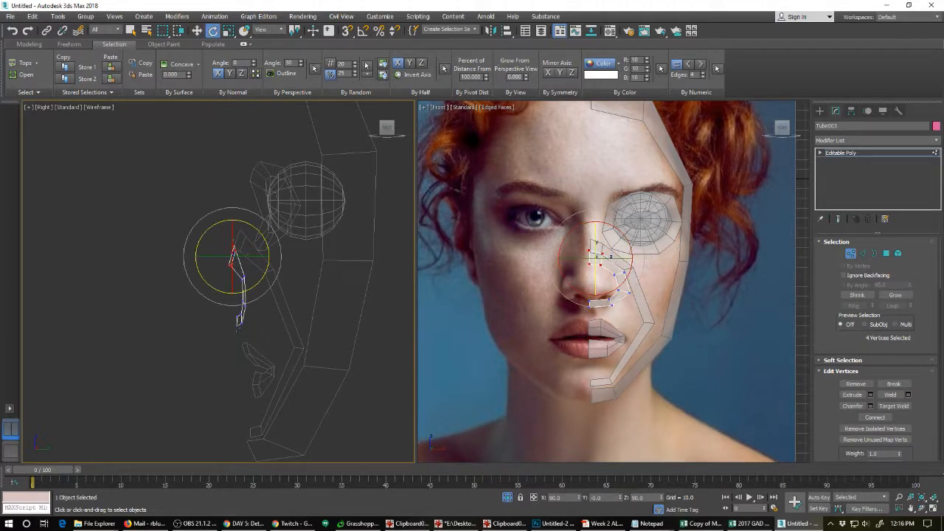
ctrl+drag(223, 333, 289, 305)
key(w)
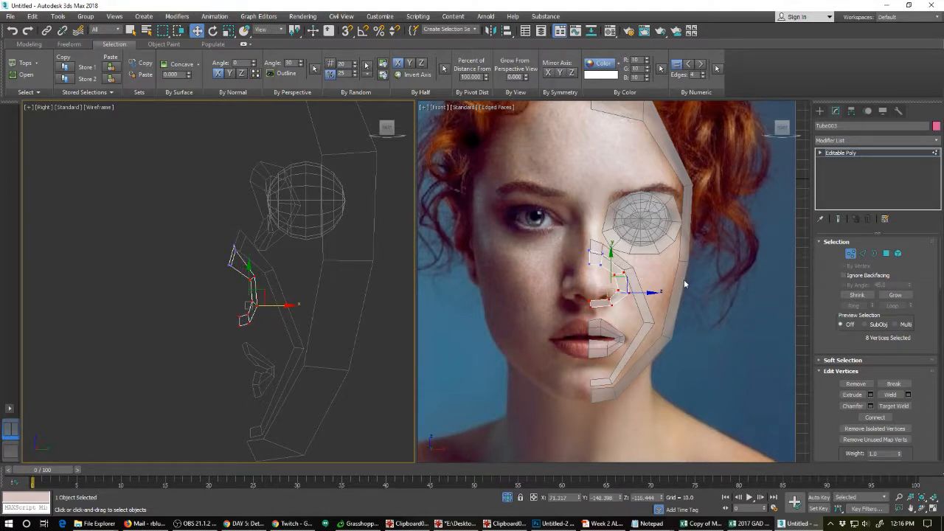
Attach the nose, chin, outline and lip strips to the eye strip so they form one editable poly.
click(851, 254)
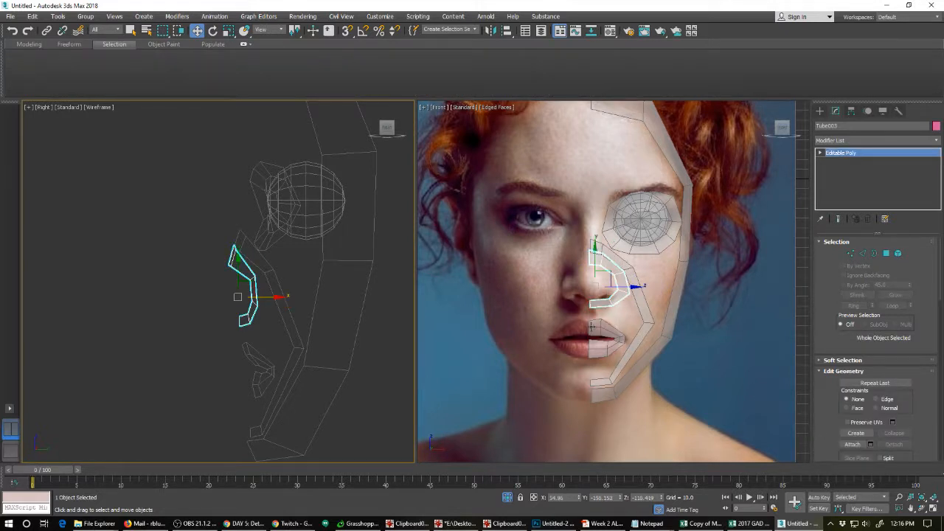
click(633, 251)
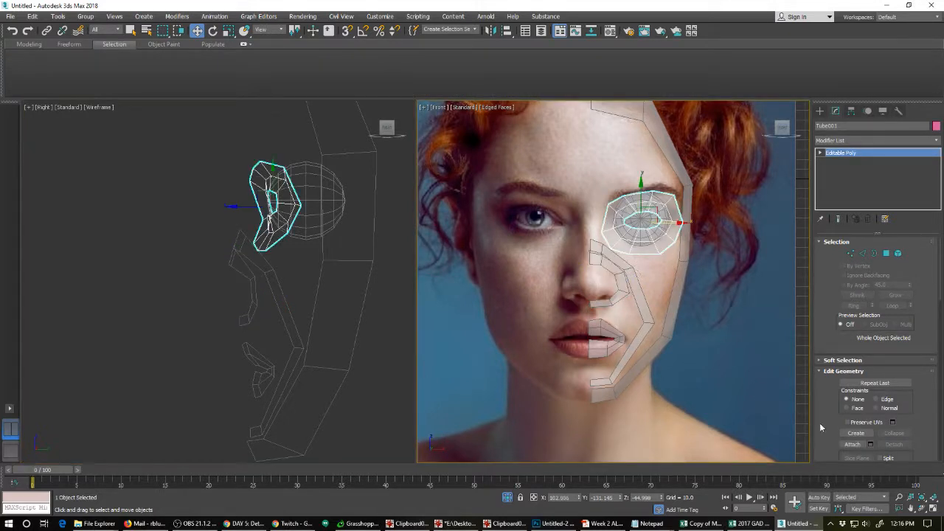
click(852, 444)
click(628, 269)
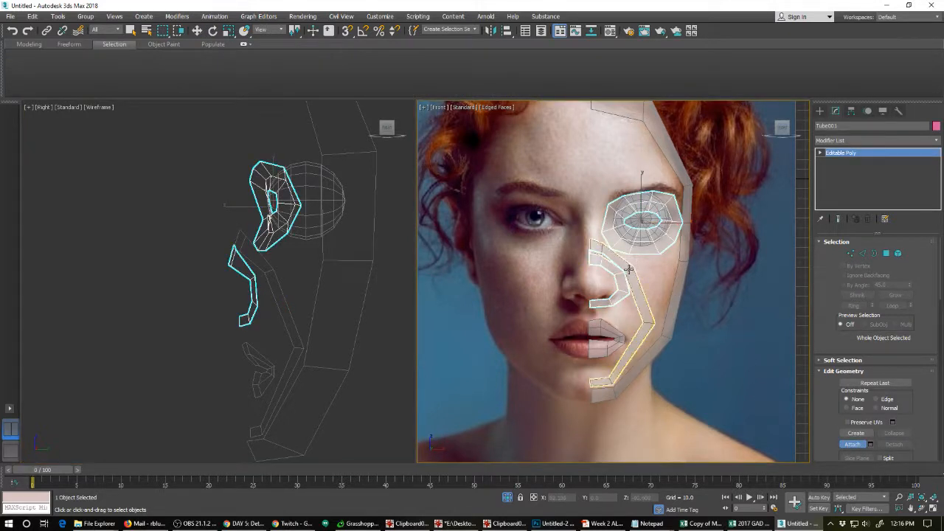
click(629, 270)
click(672, 282)
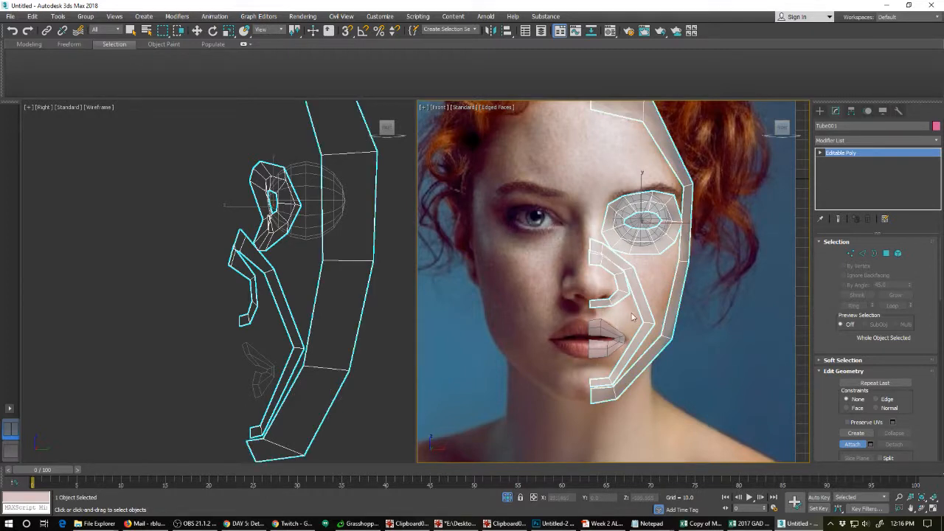
click(616, 334)
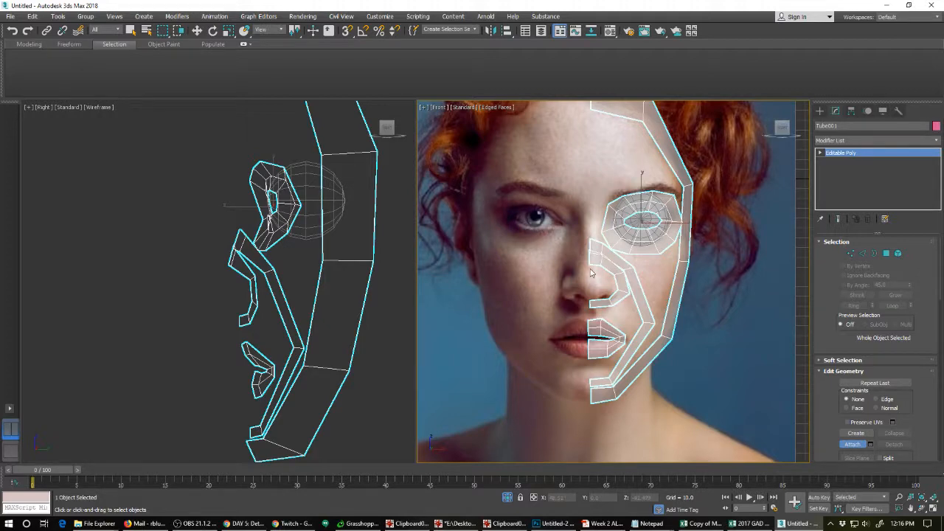
Collapse the neighbouring vertex pairs of the nose and chin strips at the nose bridge and upper cheek into shared vertices.
click(850, 253)
key(w)
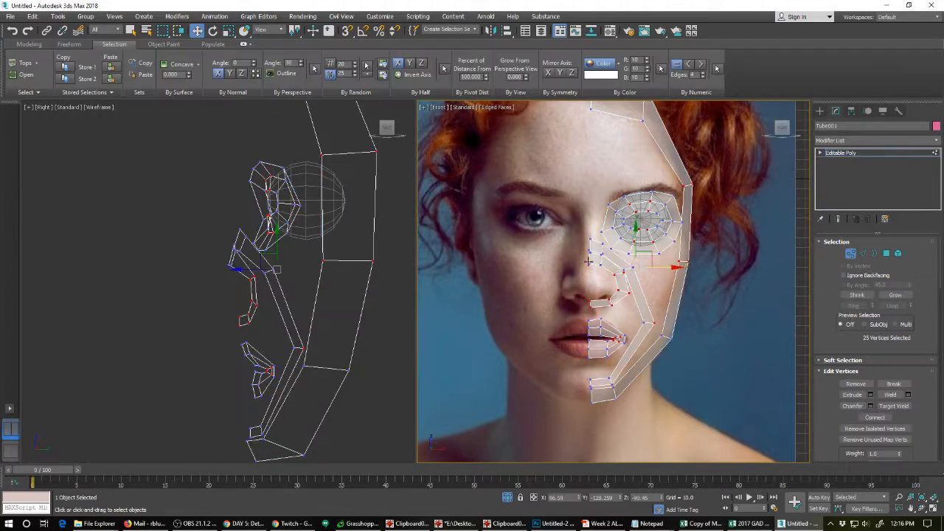
drag(585, 247, 597, 262)
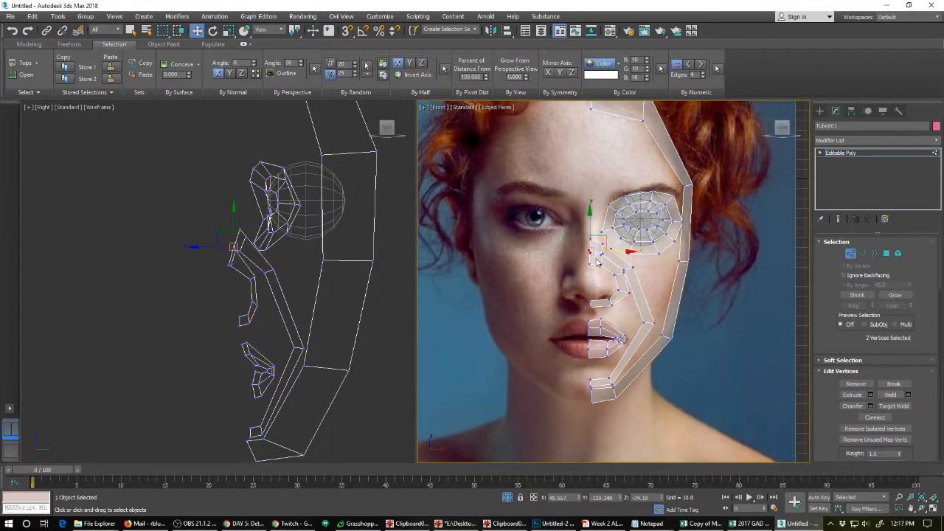
key(ctrl+alt+c)
click(601, 253)
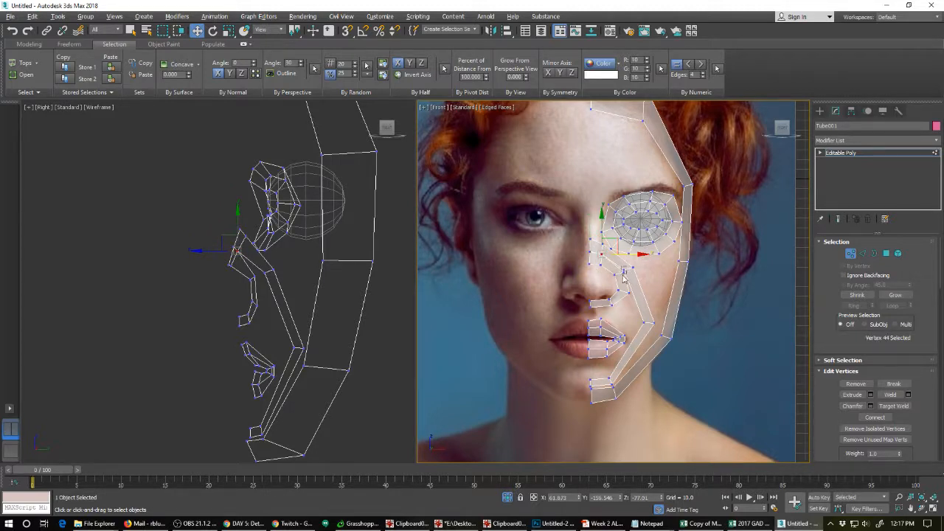
click(623, 272)
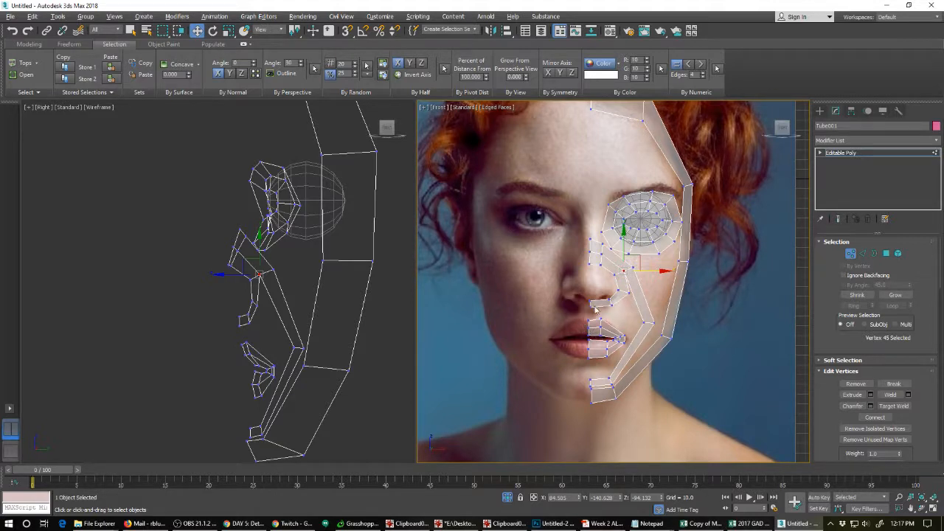
Collapse the chin strip's outer vertices with the outline strip's inner vertices at the chin and mouth level.
click(609, 395)
click(606, 396)
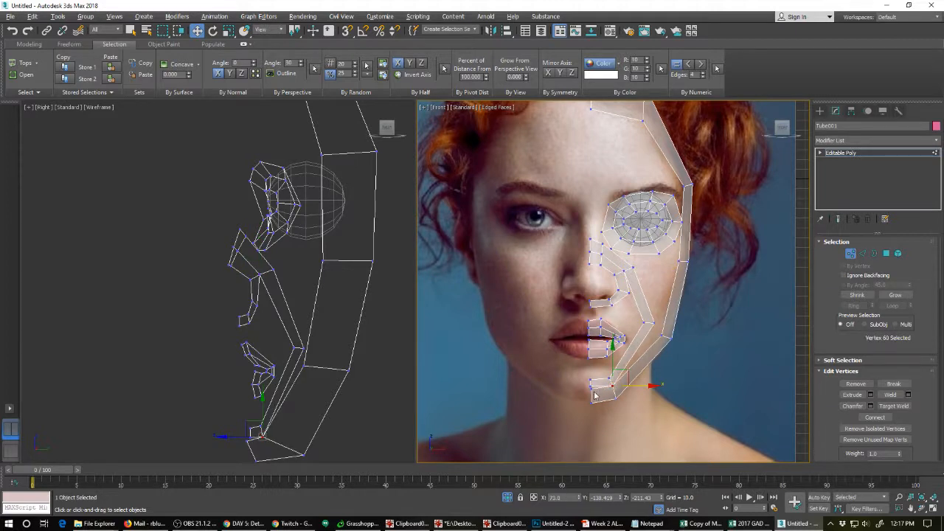
click(587, 386)
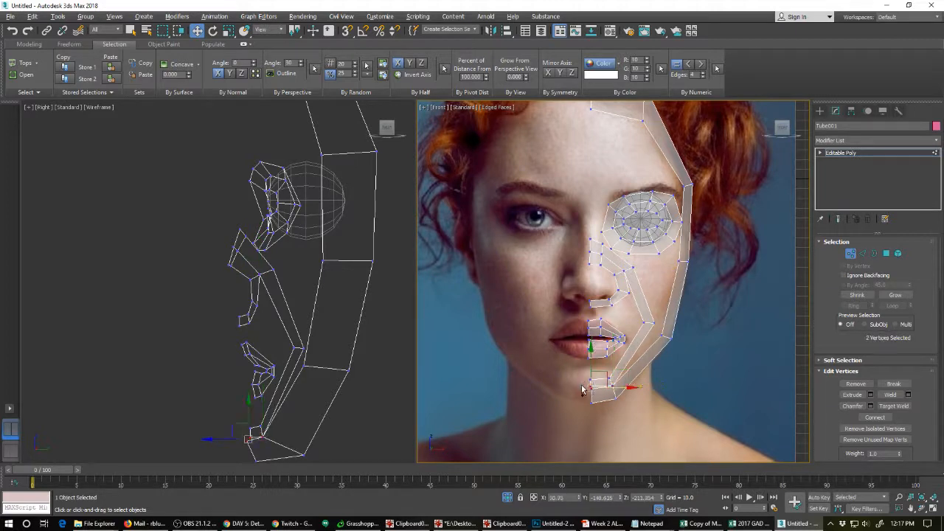
click(656, 332)
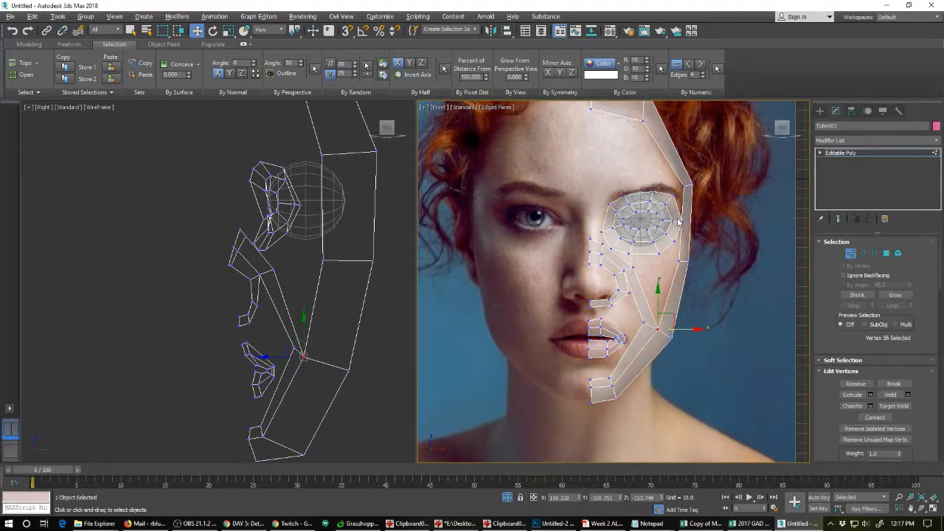
Connect the outline strip's two side edges beside the eye and move the new edge slightly outward in the Front view.
click(863, 253)
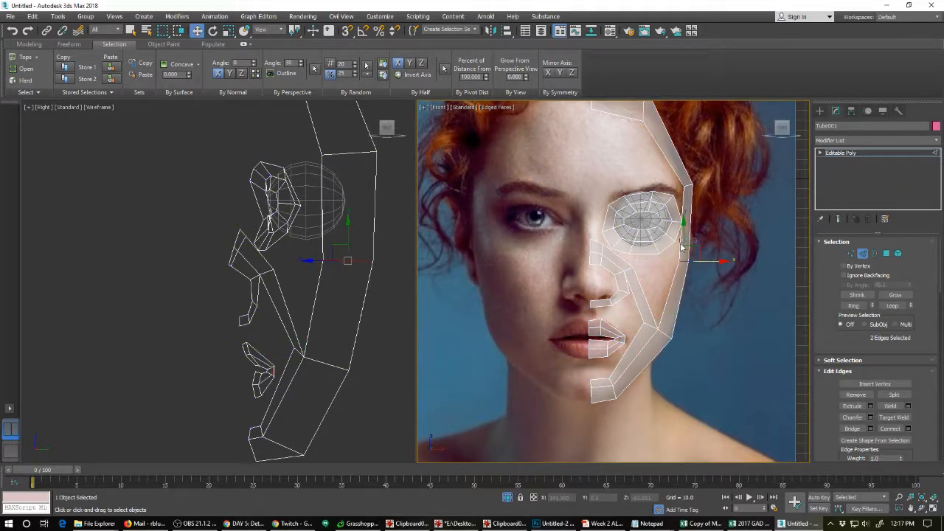
click(682, 248)
right_click(681, 248)
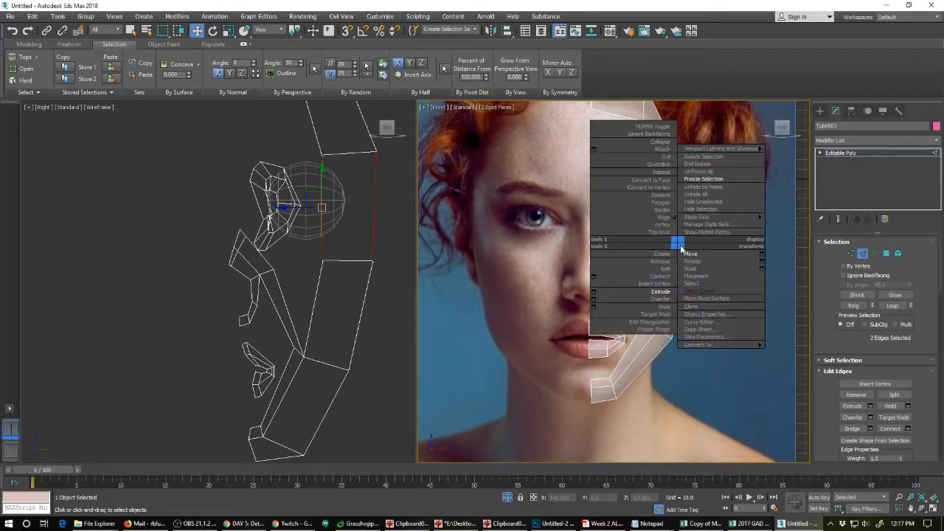
click(659, 277)
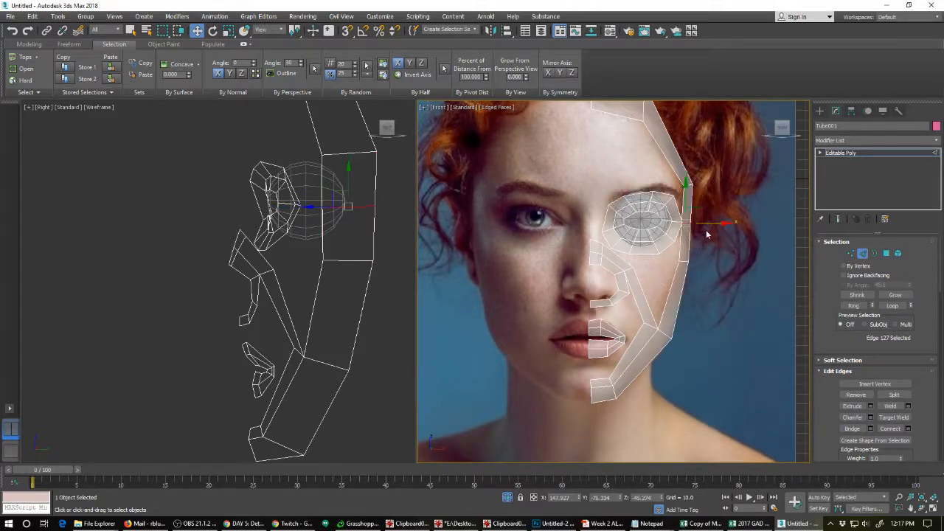
drag(710, 218, 709, 220)
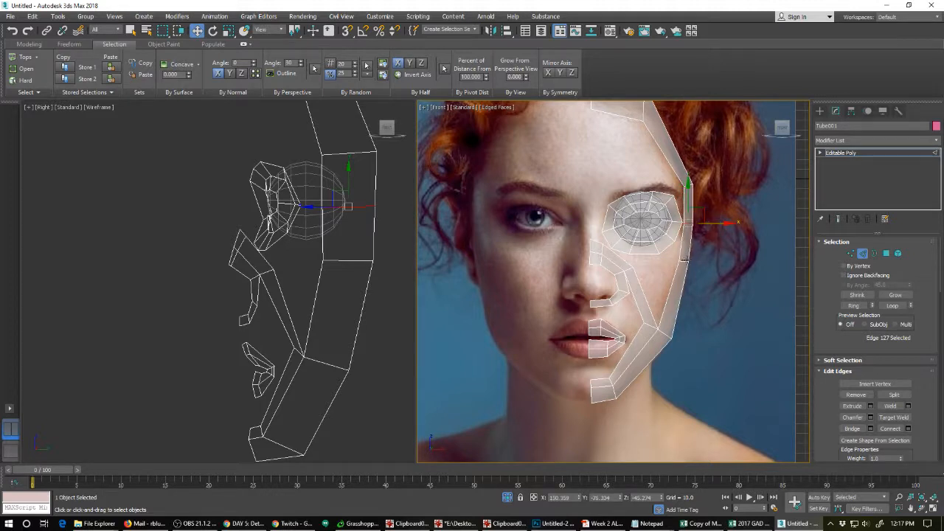
Bridge the eye strip's two outer edges to the outline strip's facing inner edges between temple and cheek.
click(686, 260)
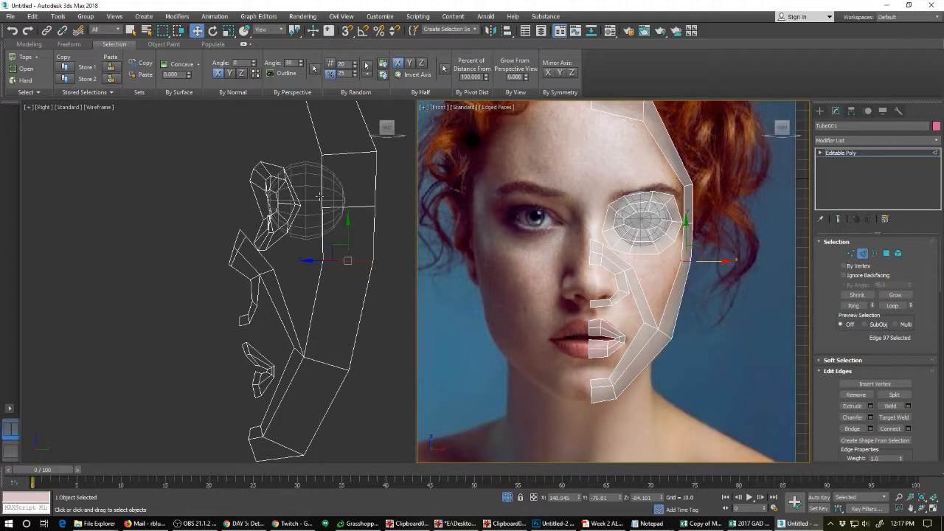
click(292, 191)
key(2)
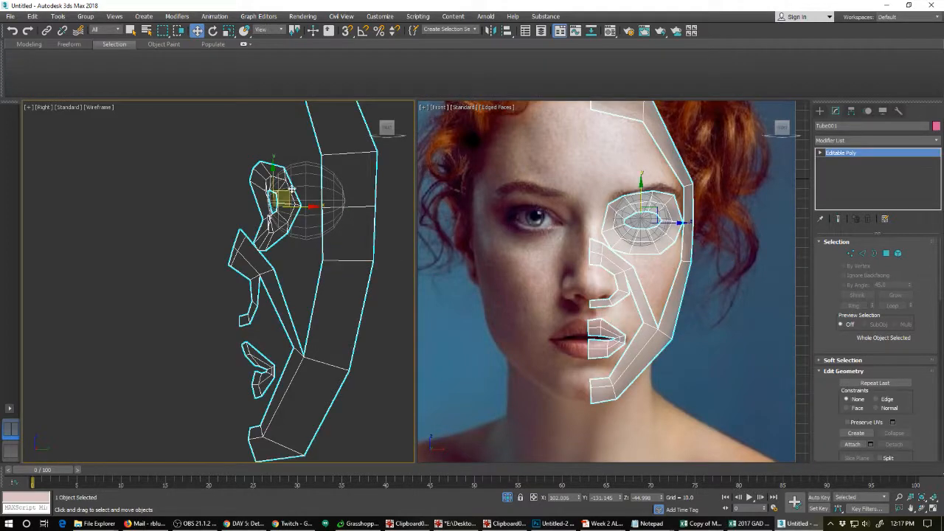
key(2)
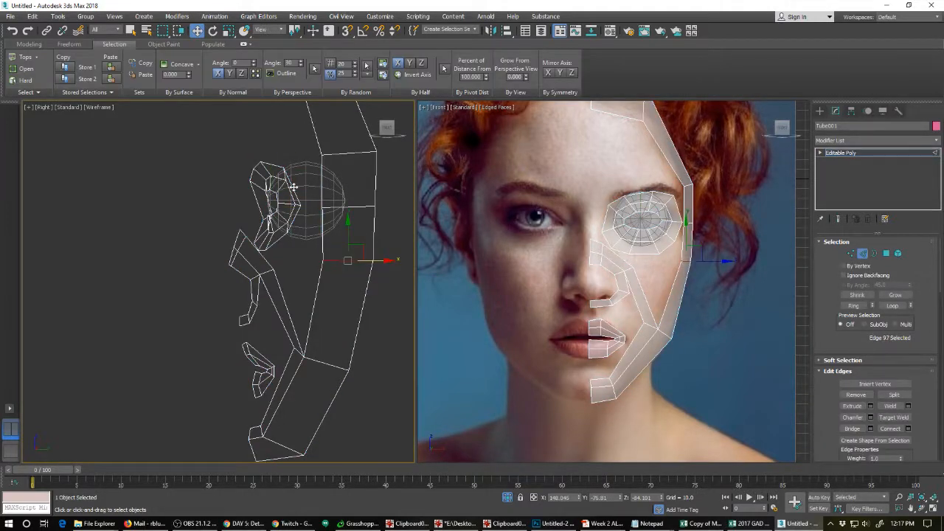
click(292, 188)
right_click(290, 184)
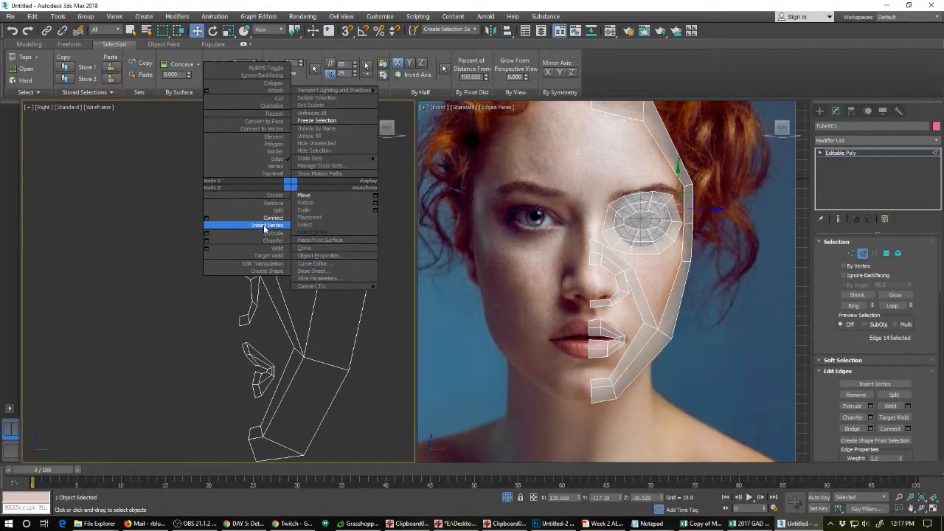
click(851, 433)
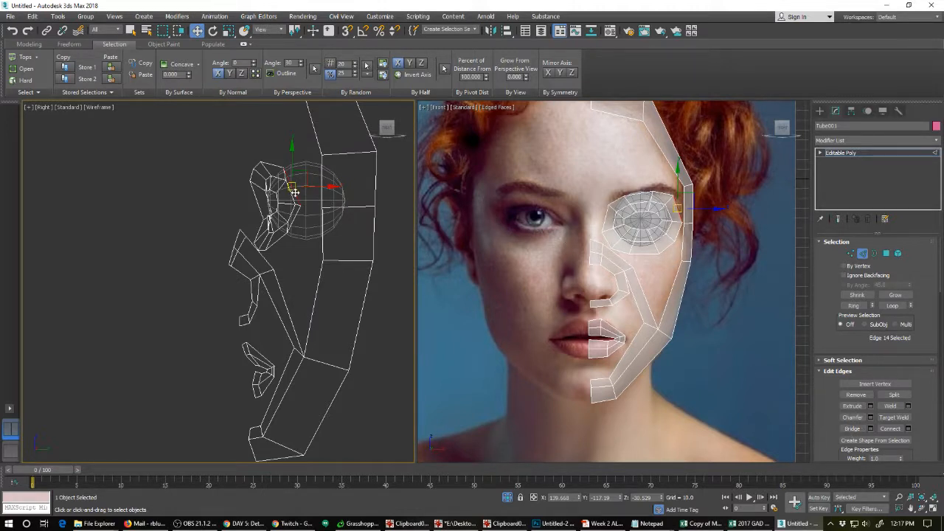
key(shift)
click(323, 193)
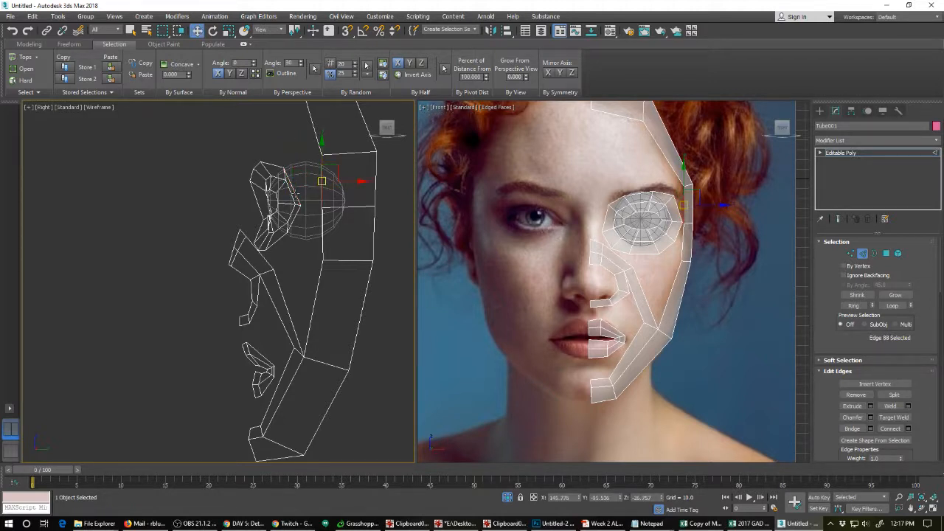
click(852, 429)
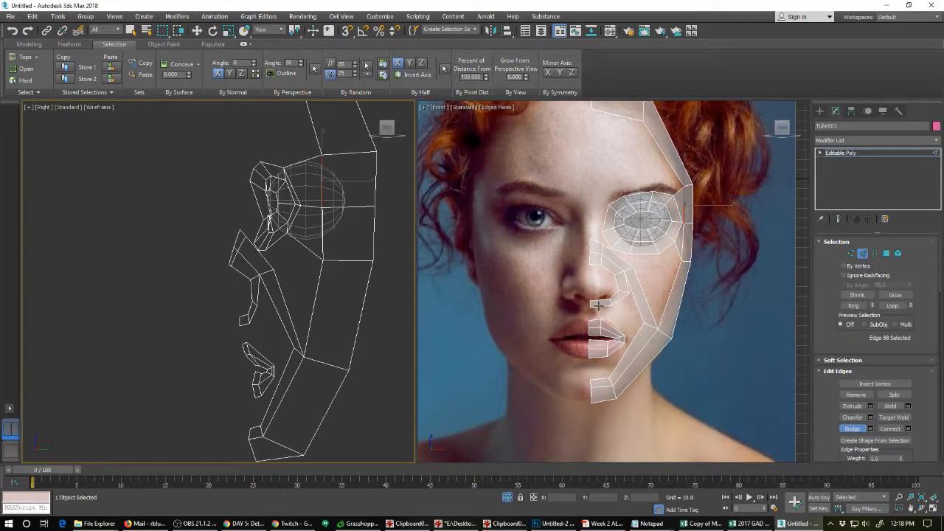
Bridge the nose strip's lower centre edge to the facing top edge of the upper lip strip.
key(w)
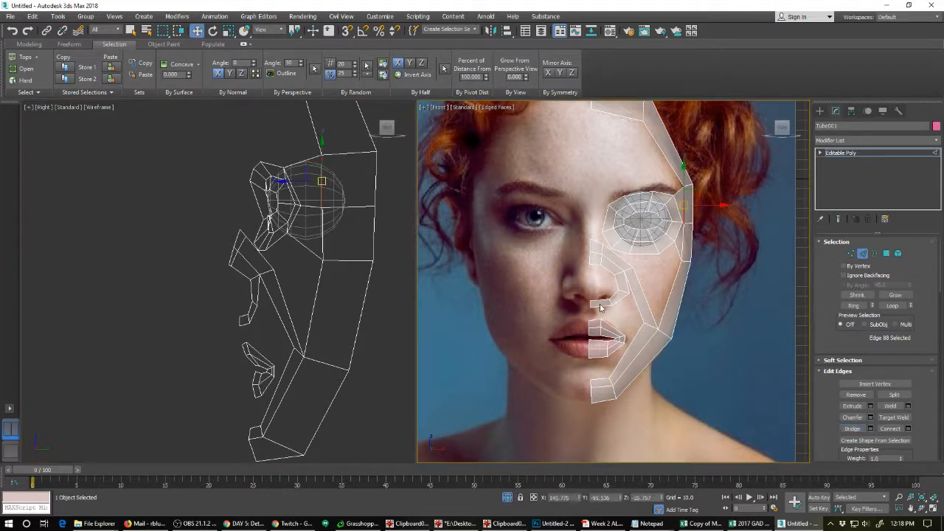
click(603, 307)
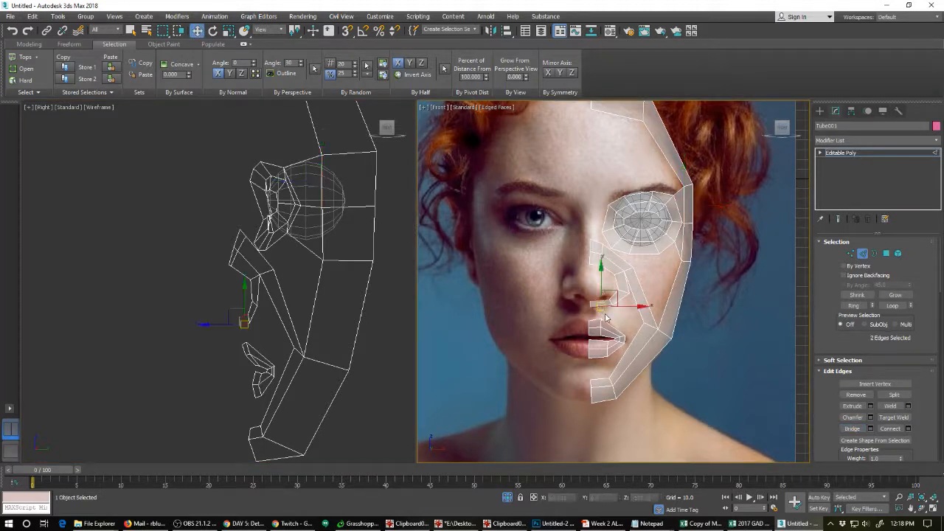
right_click(603, 306)
click(579, 337)
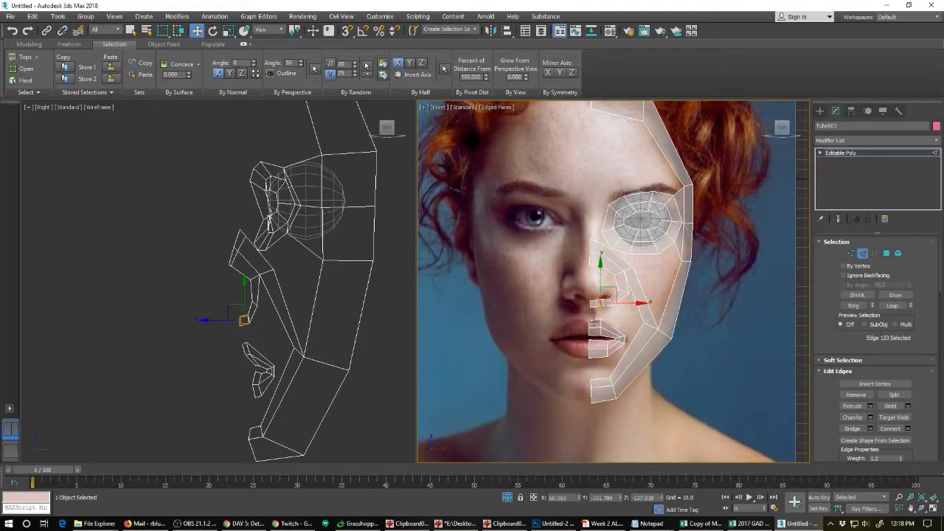
scroll(607, 318, up, 3)
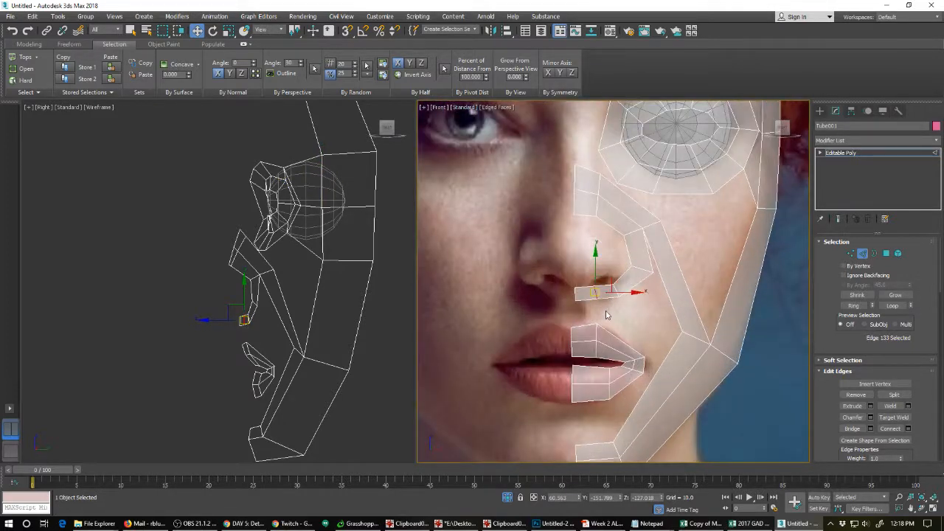
click(599, 309)
click(587, 300)
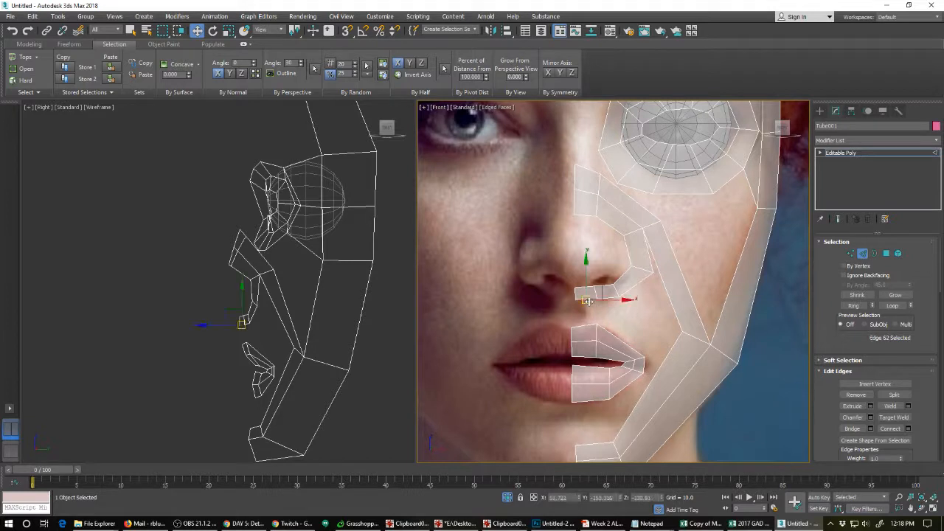
click(851, 428)
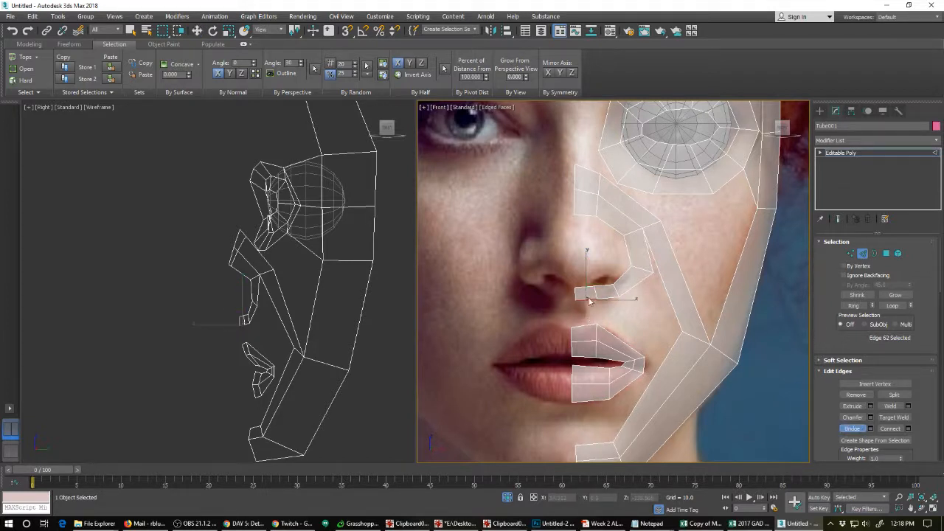
click(587, 298)
click(583, 326)
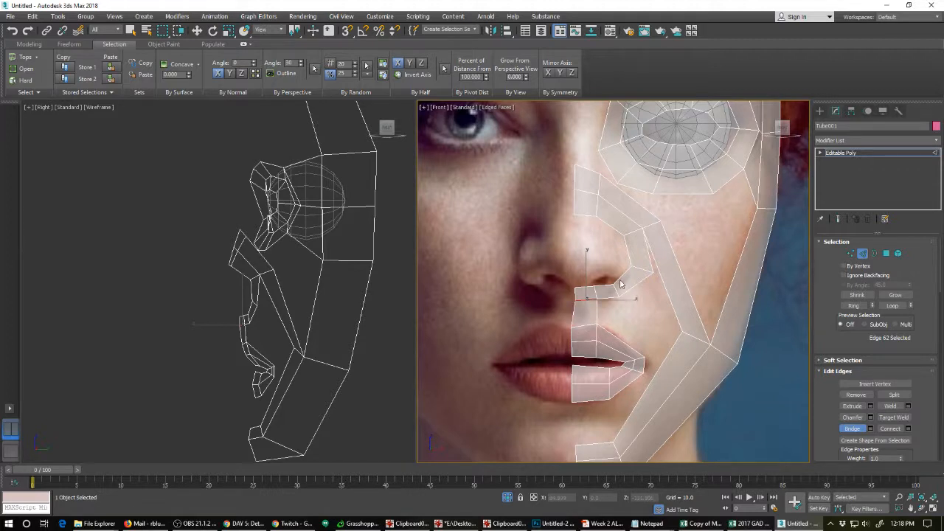
Connect the chin strip's two side edges beside the nostril and collapse the new inner vertex with the adjacent nose strip vertex.
key(w)
double_click(679, 287)
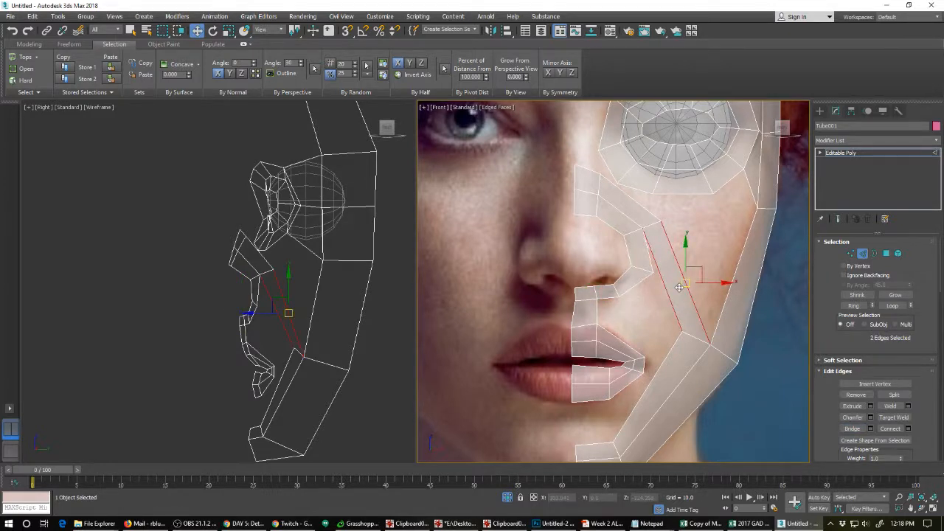
click(889, 427)
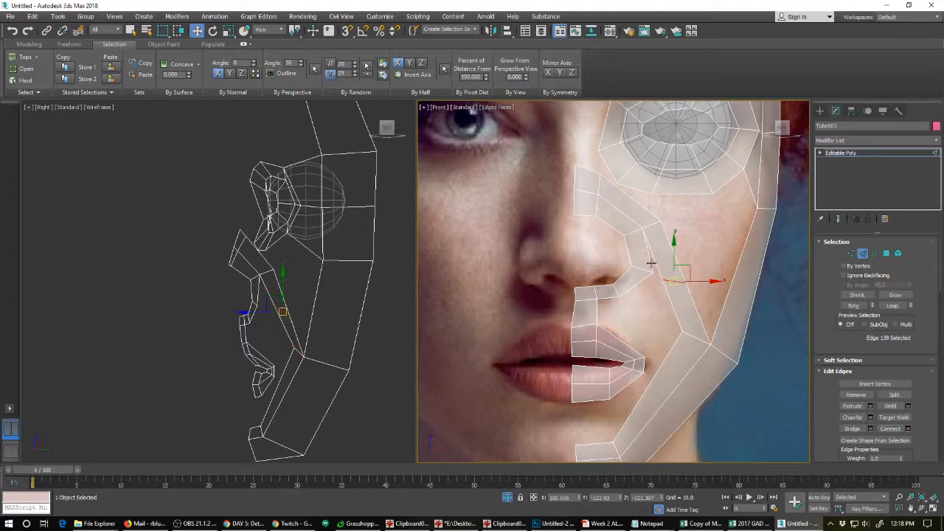
key(1)
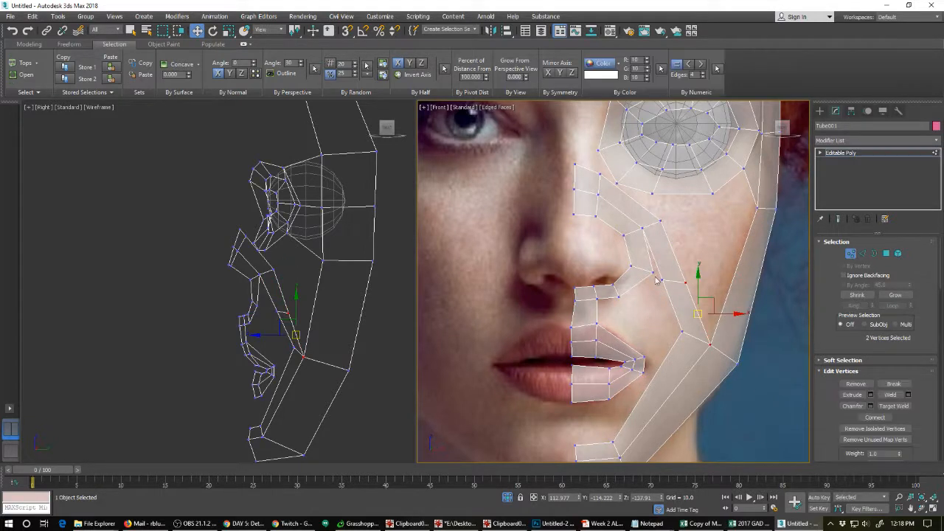
click(659, 223)
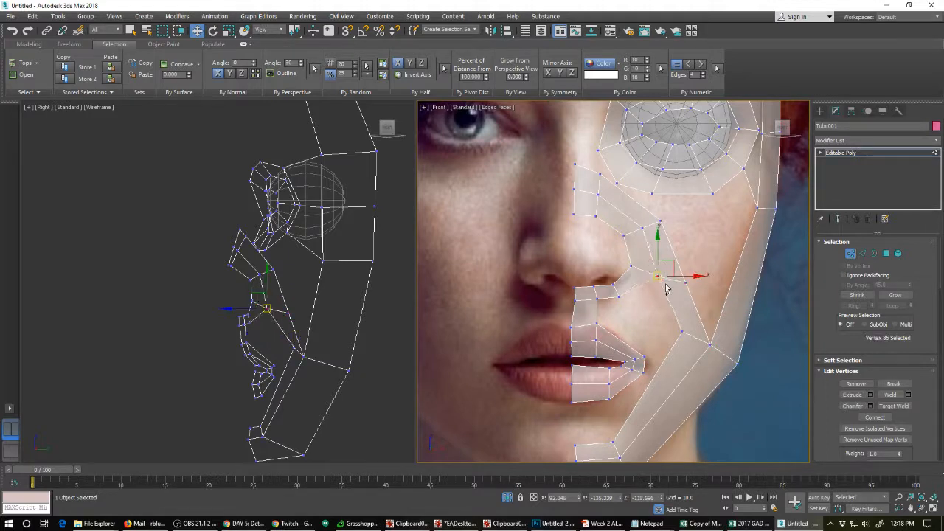
Collapse the two neighbouring vertices below the eye's inner corner and move the shared vertex up toward the nose bridge in the Front view.
scroll(640, 286, down, 2)
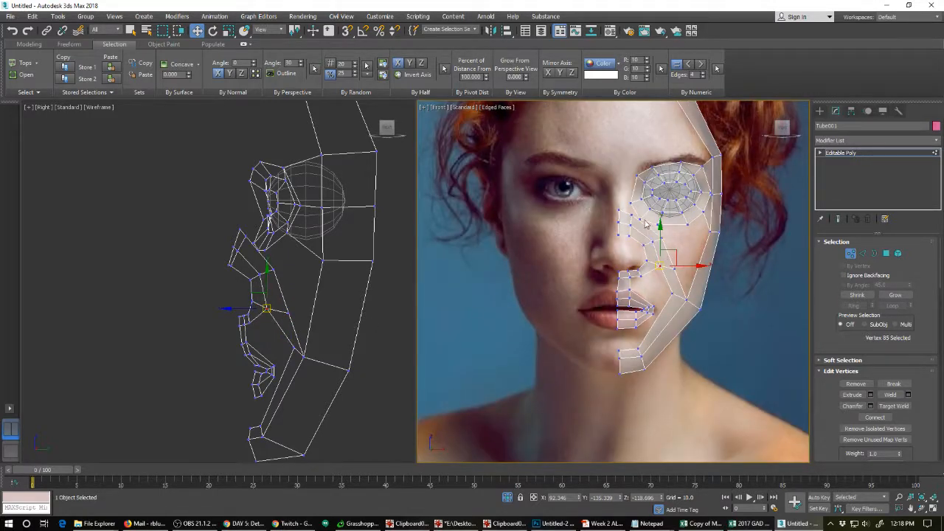
drag(627, 214, 646, 226)
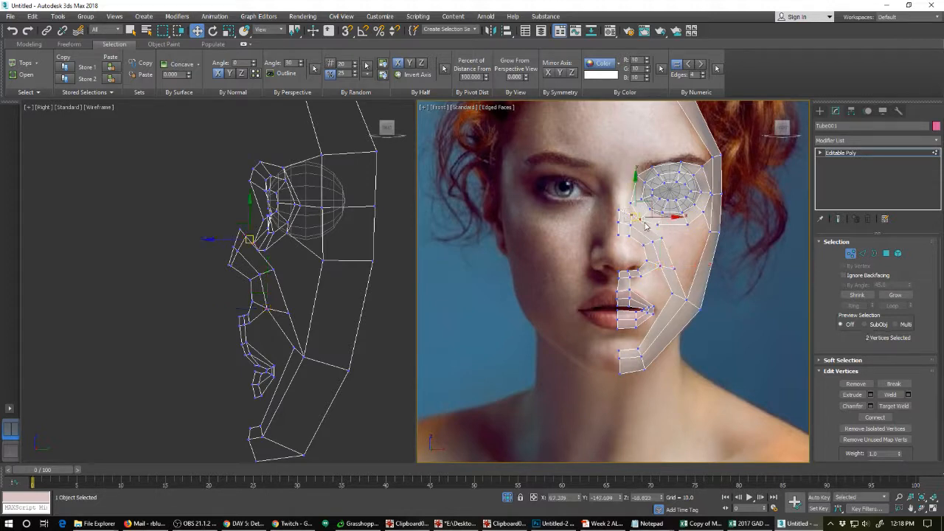
click(635, 217)
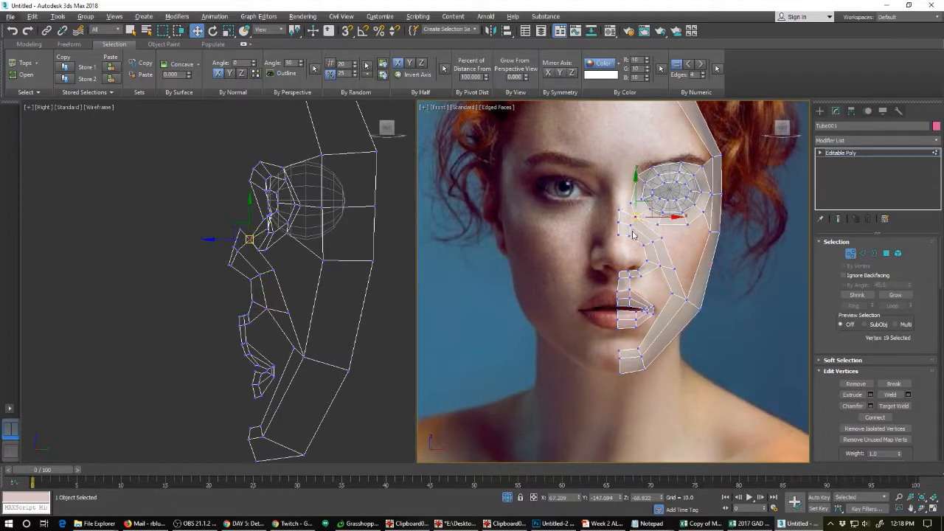
drag(652, 210, 647, 202)
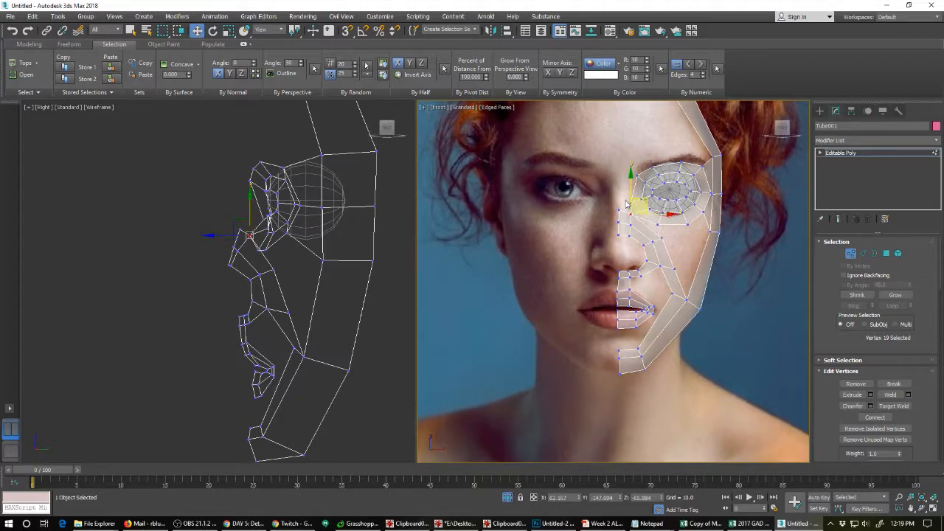
click(631, 200)
drag(644, 193, 626, 204)
Extrude the nose strip's top edge upward in successive segments along the nose bridge to above the brow in the Right view.
key(2)
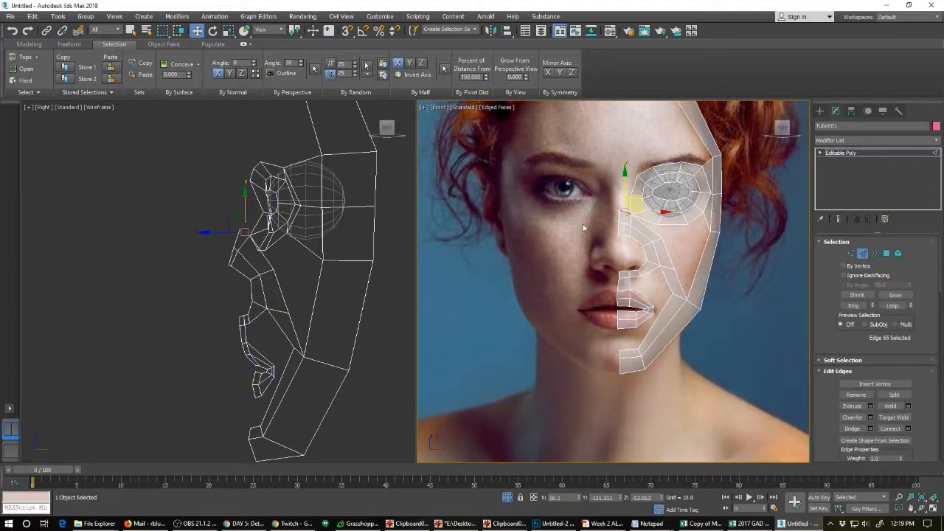
click(229, 221)
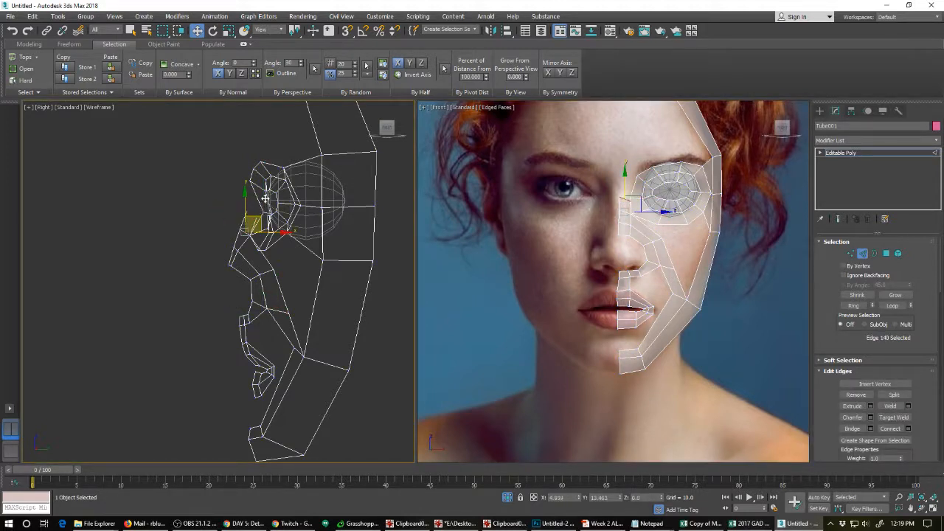
click(267, 193)
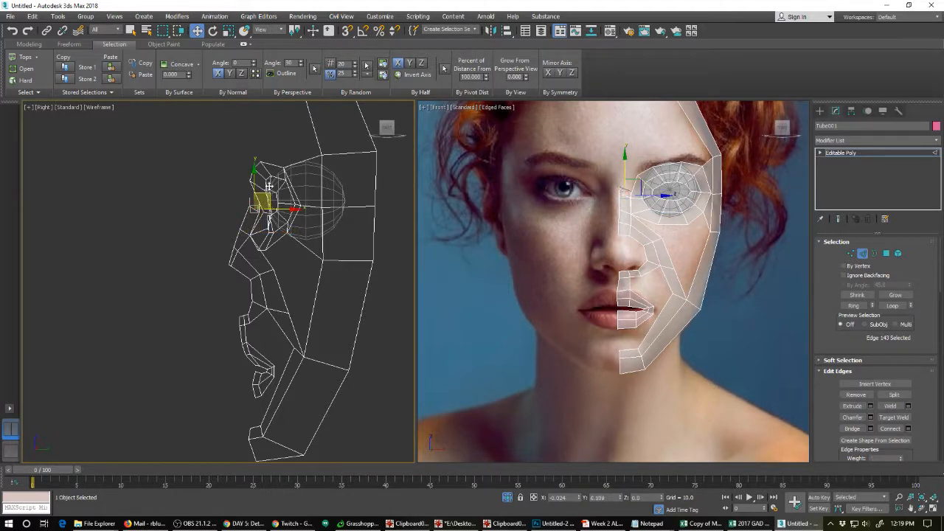
click(261, 173)
click(262, 169)
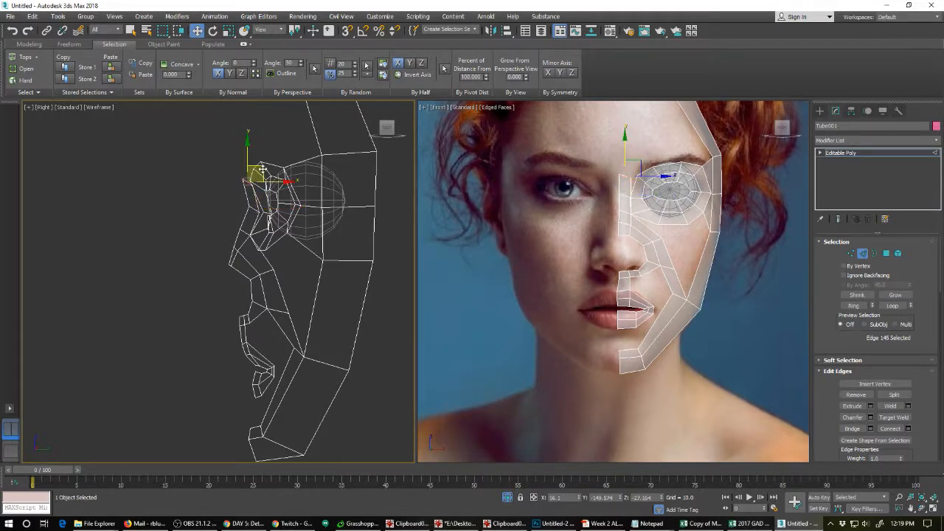
drag(262, 169, 252, 152)
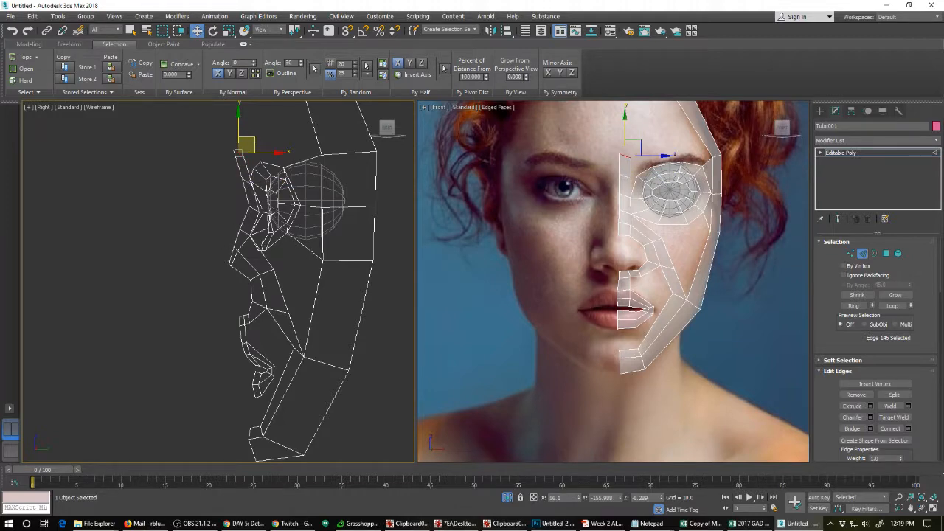
Collapse the nose bridge strip's outer vertices with the eye strip's neighbouring inner vertices into shared vertices.
scroll(650, 221, up, 4)
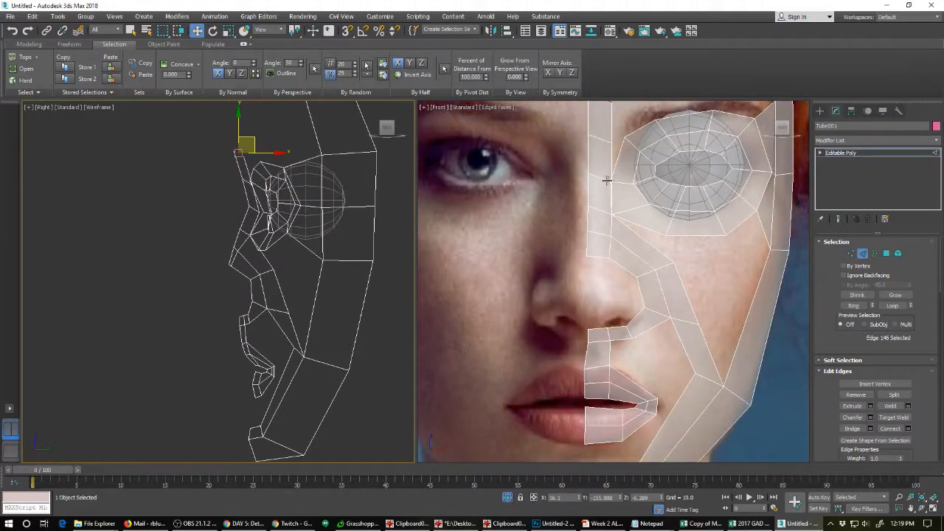
key(1)
click(612, 179)
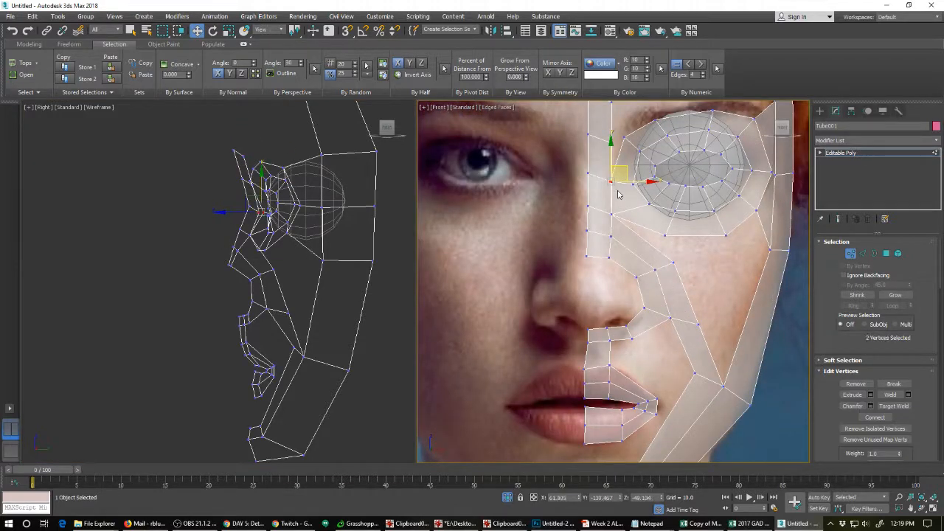
mouse_move(625, 151)
mouse_down()
mouse_move(626, 140)
mouse_move(628, 155)
mouse_up()
key(ctrl+z)
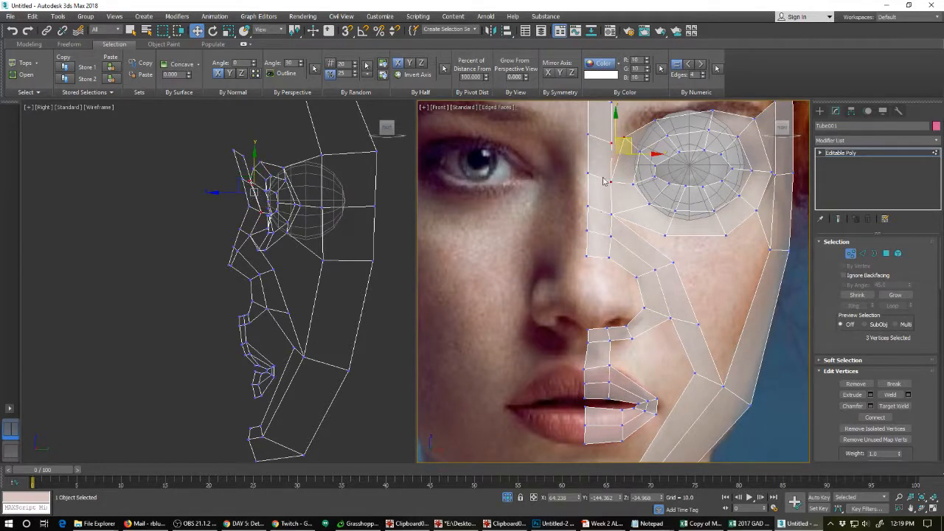
click(599, 150)
click(619, 140)
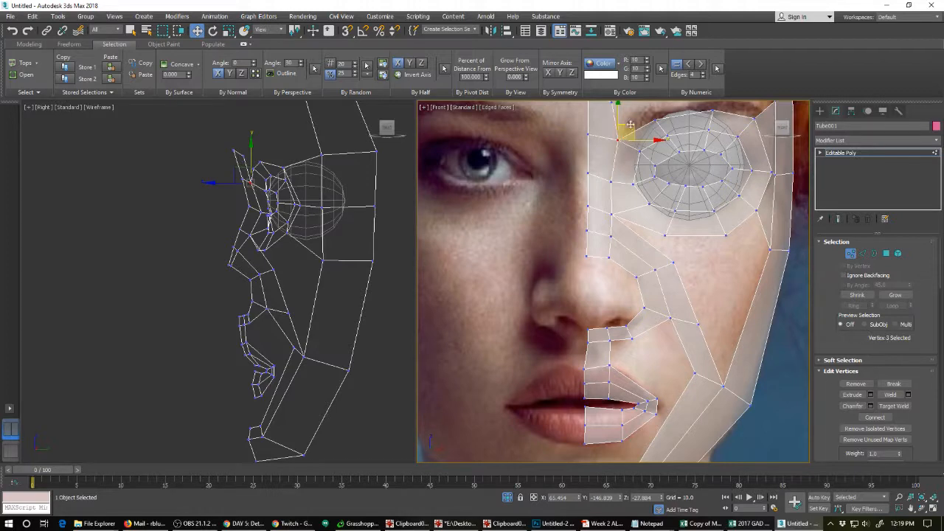
Extrude the nose bridge strip's upper outer edge in three segments along the eyebrow to the temple in the Front view.
middle_drag(626, 127, 599, 242)
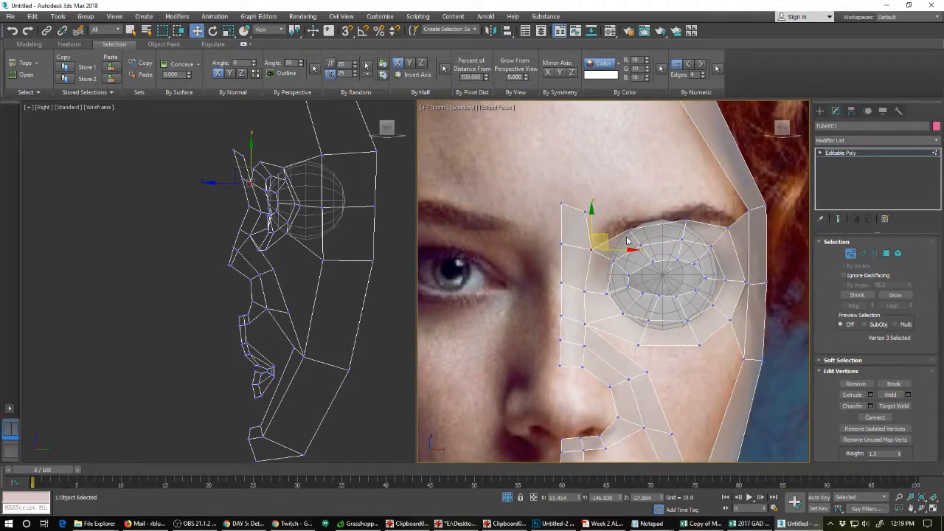
scroll(628, 241, down, 2)
scroll(609, 241, down, 2)
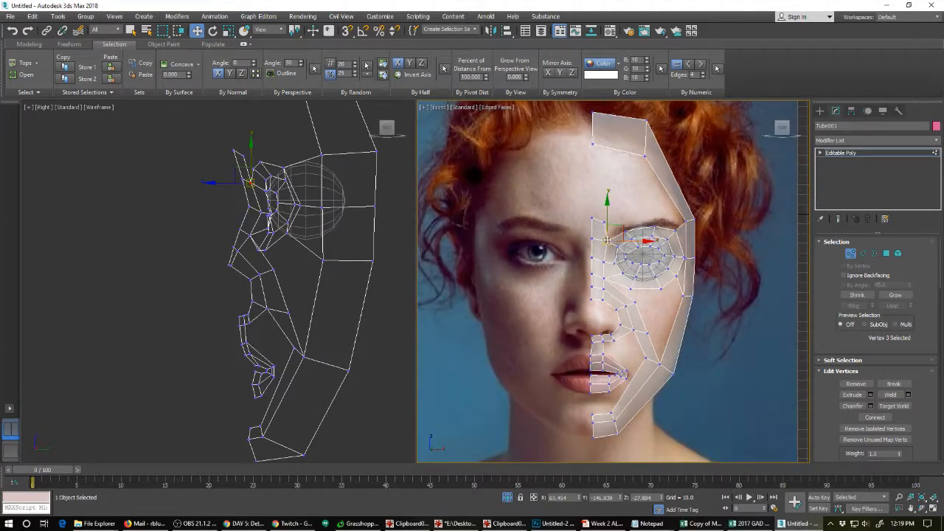
middle_drag(606, 240, 555, 319)
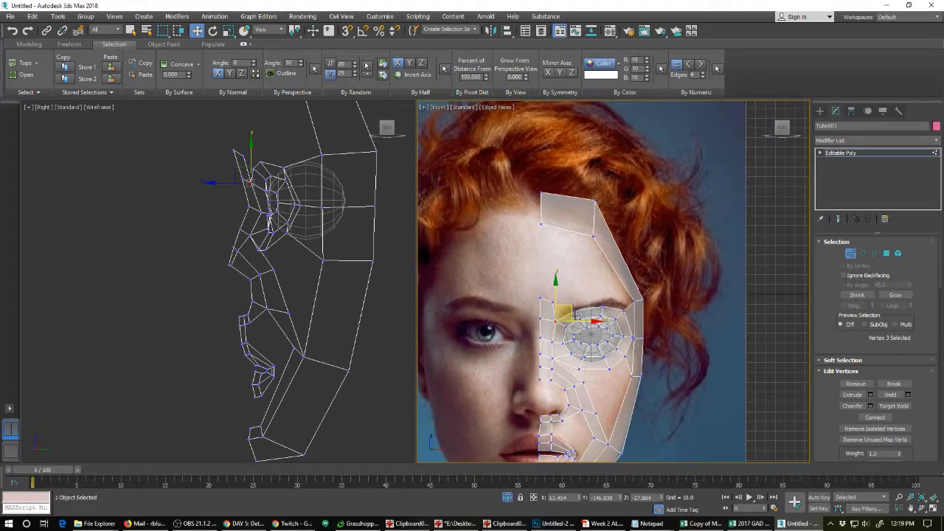
scroll(554, 313, up, 3)
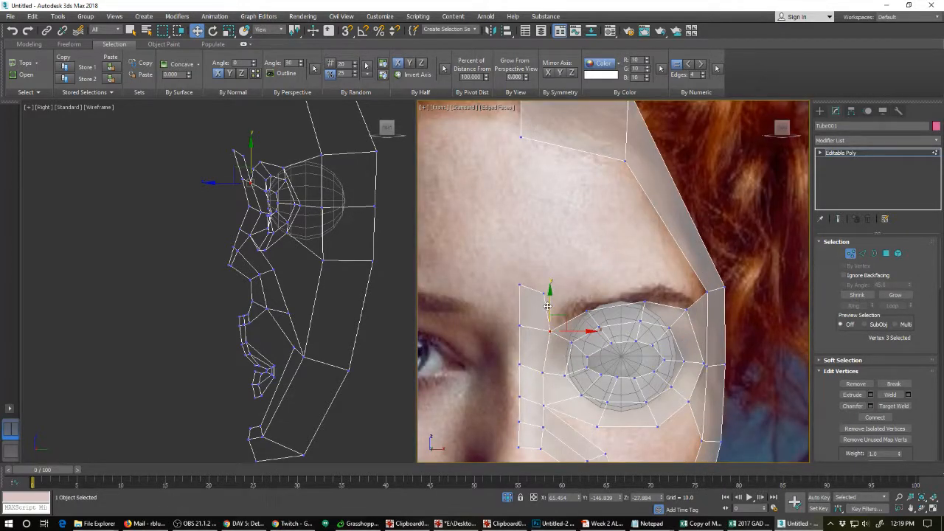
right_click(548, 305)
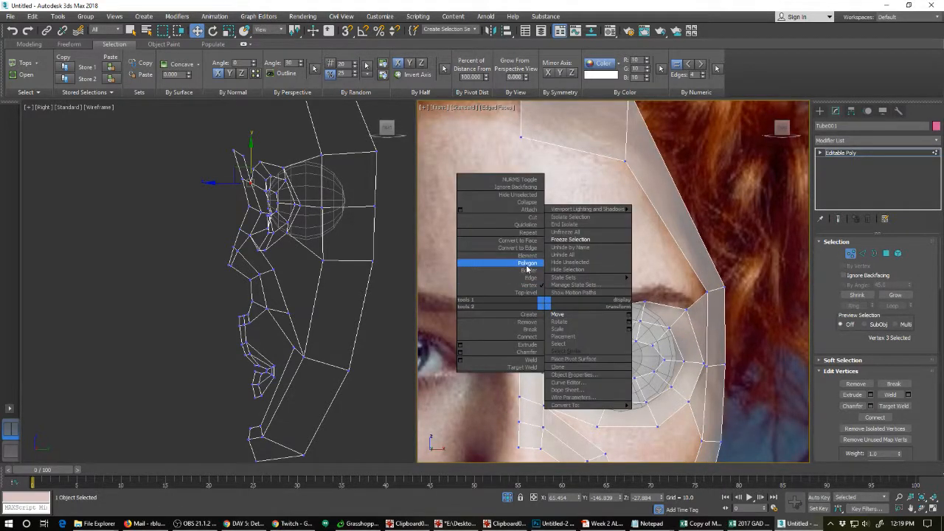
click(530, 278)
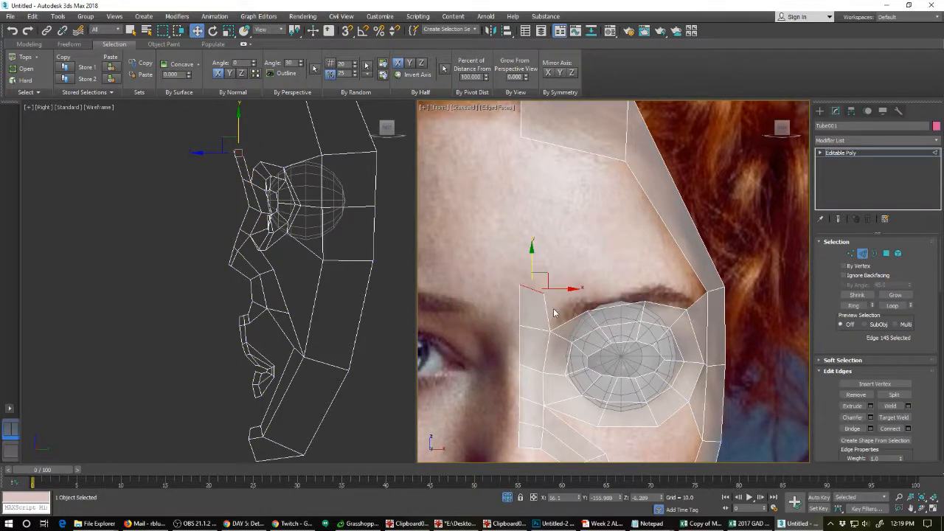
click(567, 309)
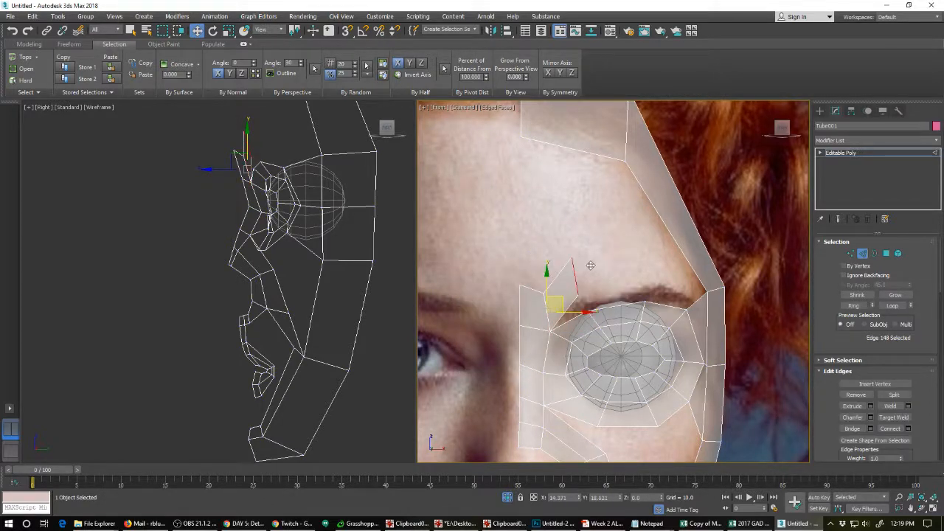
shift+drag(562, 302, 698, 312)
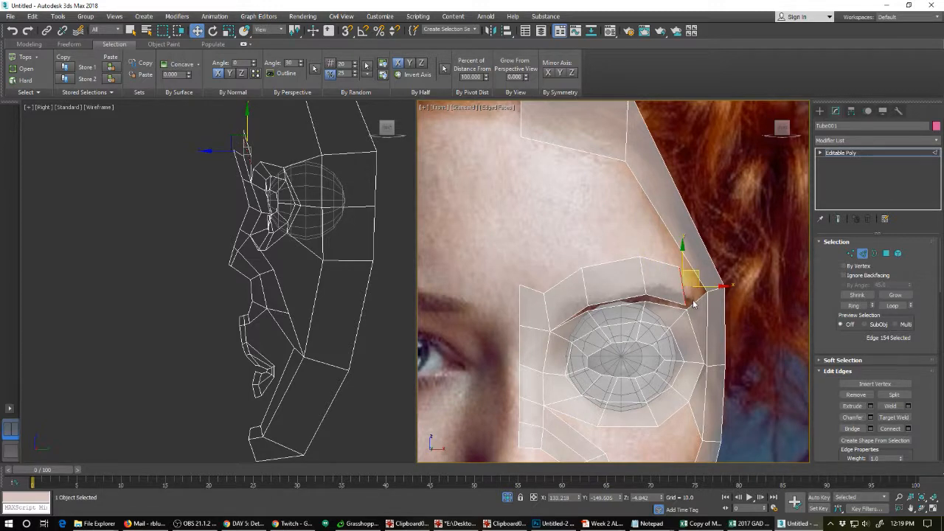
Collapse the eyebrow strip's lower vertices with the eye strip's neighbouring upper vertices into shared vertices out to the eye's outer corner.
key(1)
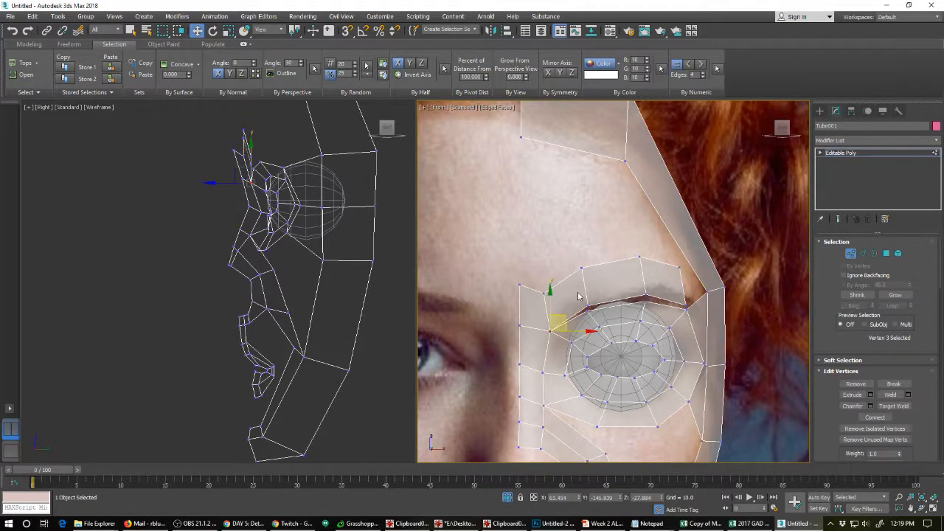
click(588, 308)
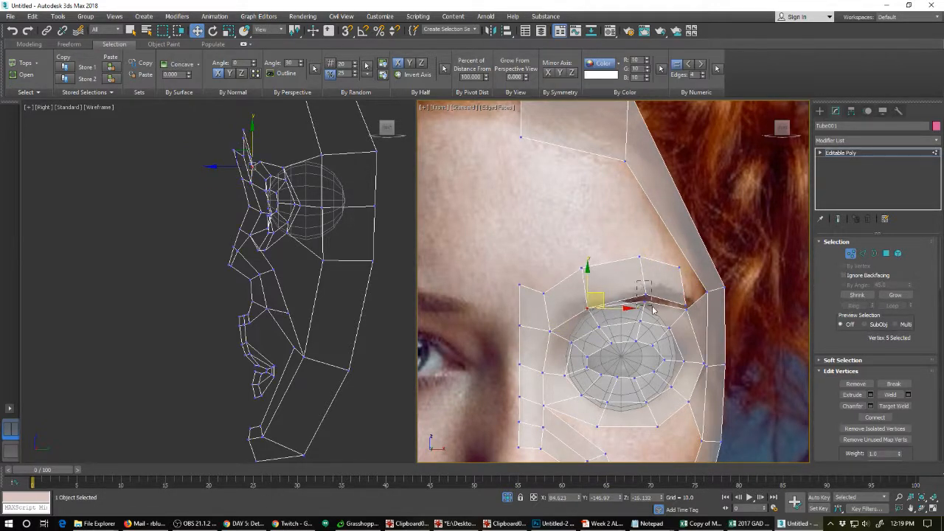
key(ctrl+alt+c)
ctrl+drag(653, 307, 694, 318)
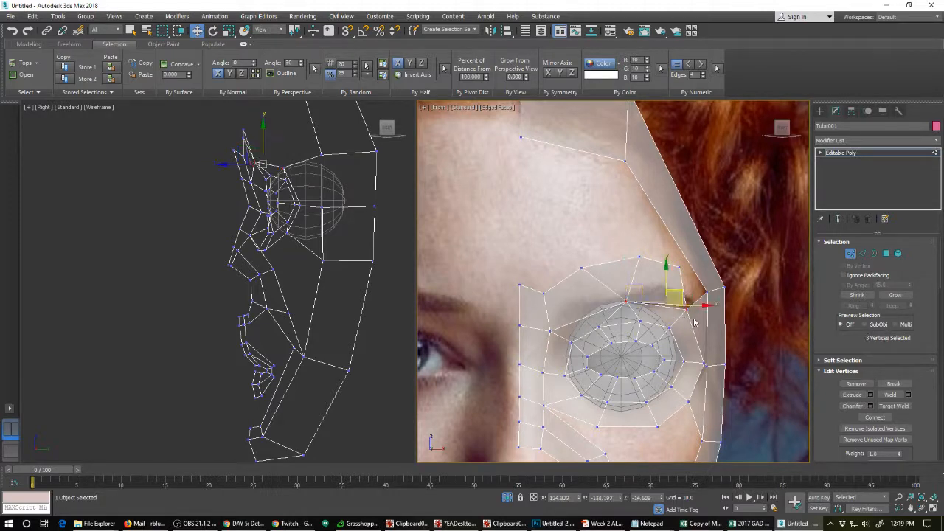
scroll(588, 319, down, 3)
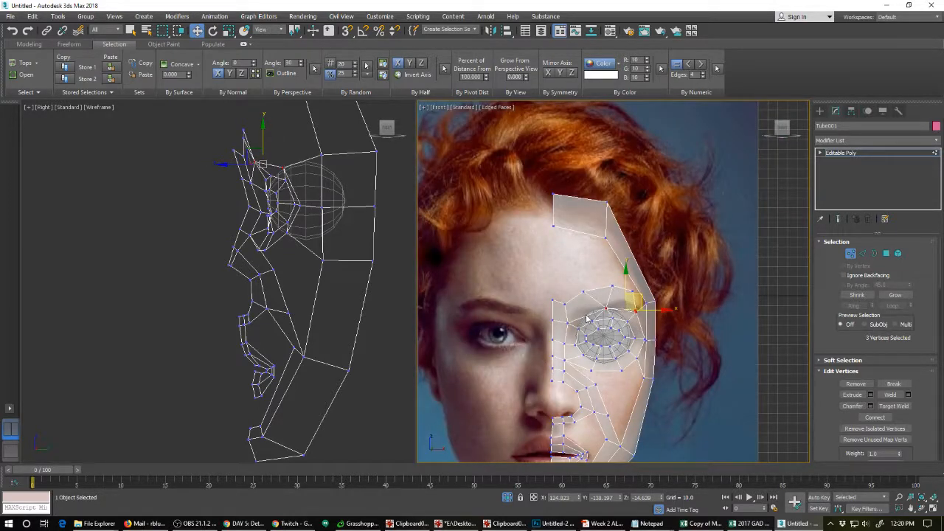
click(643, 322)
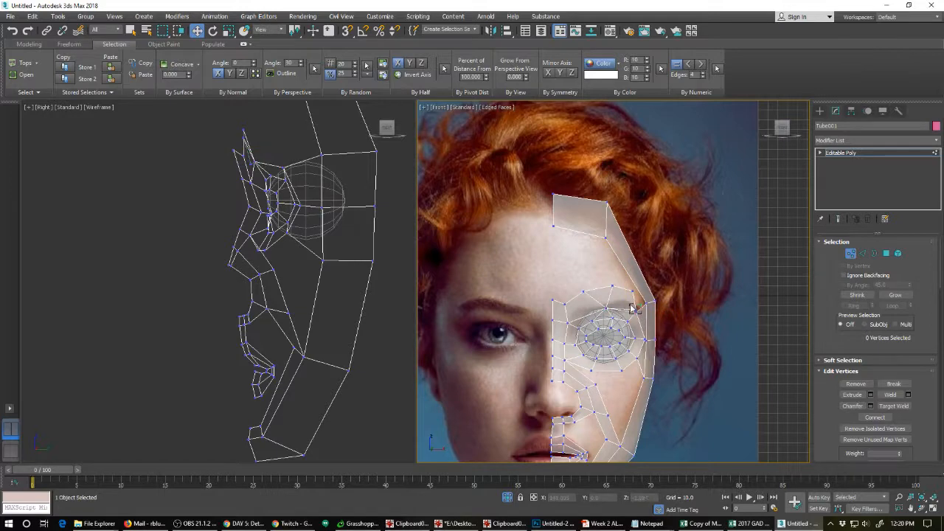
click(633, 305)
Move the eyebrow strip's two outer upper vertices back in the Right view and raise the vertex beside the nose bridge's top.
scroll(637, 319, up, 3)
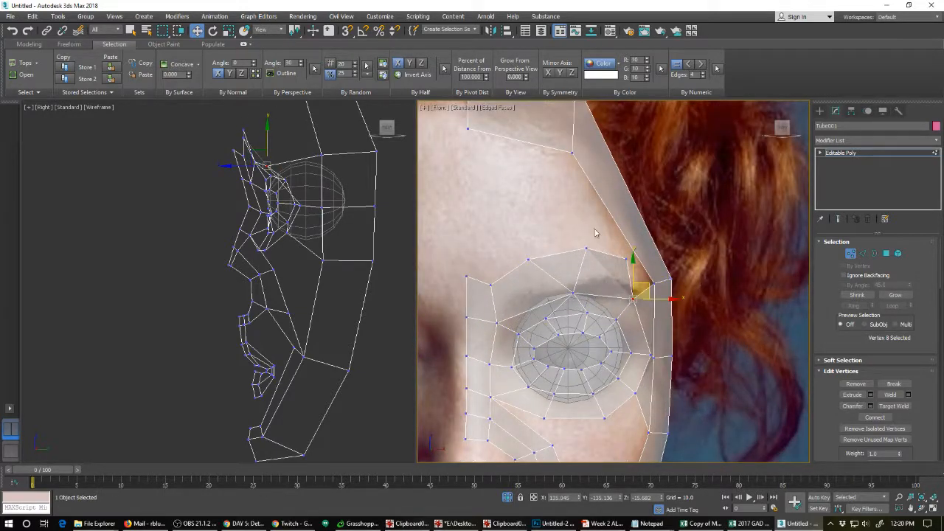
drag(583, 242, 640, 269)
right_click(264, 136)
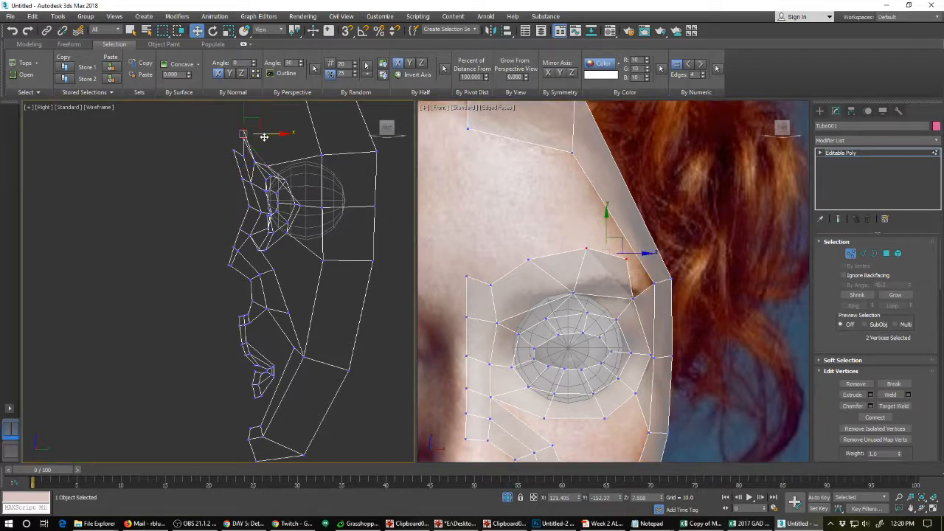
drag(264, 135, 272, 134)
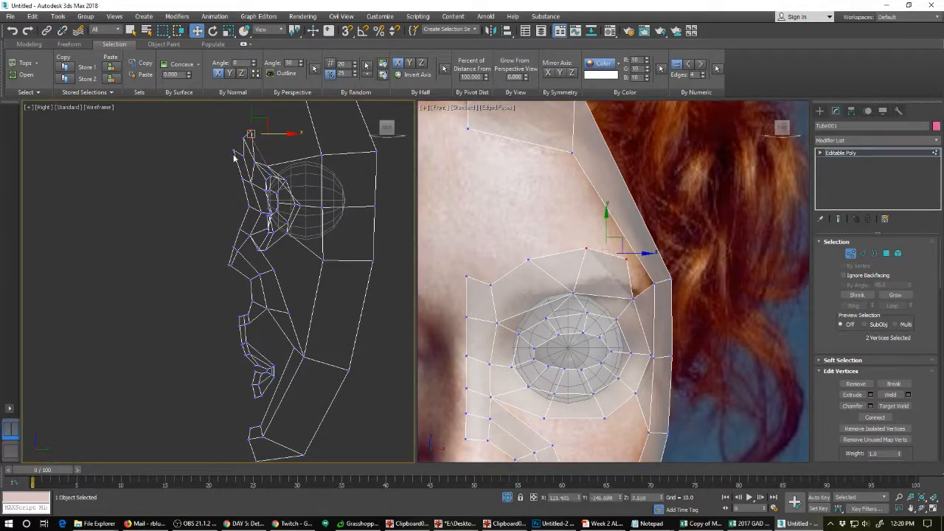
click(244, 155)
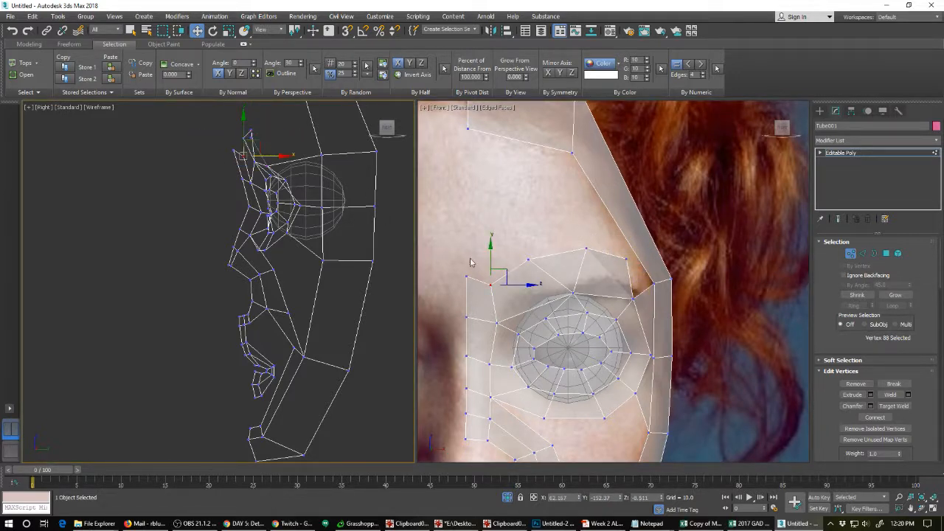
drag(501, 273, 503, 243)
Connect the three long jaw strip edges with a new edge line across their middle and move it slightly outward in the Front view.
scroll(567, 360, down, 5)
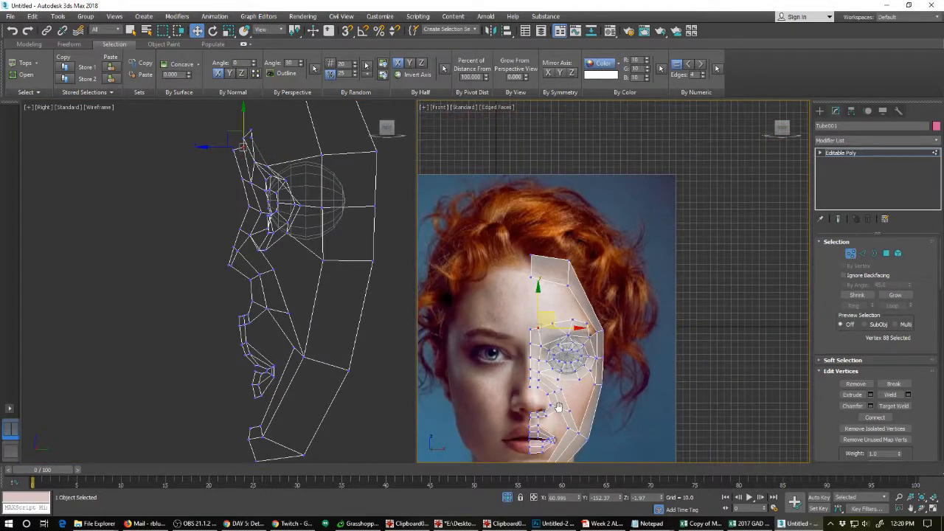
scroll(558, 407, up, 2)
scroll(536, 302, up, 4)
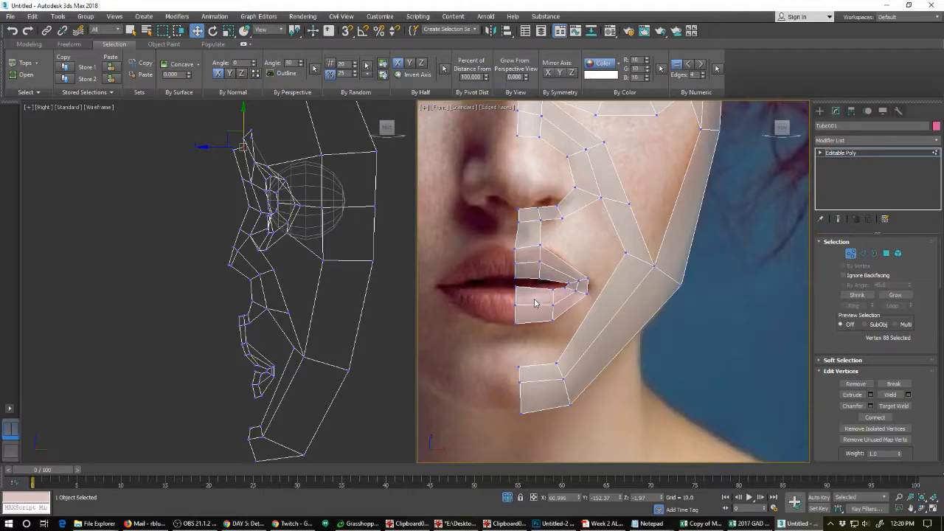
key(2)
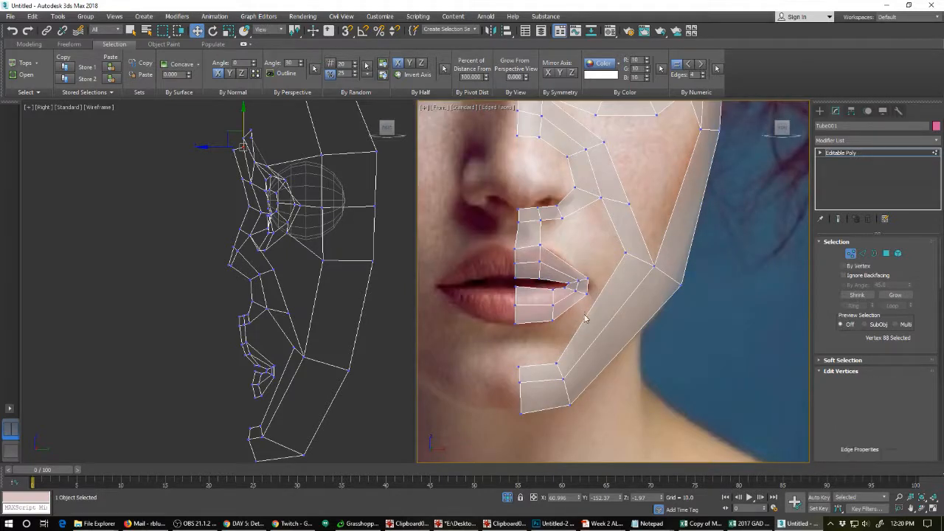
double_click(624, 359)
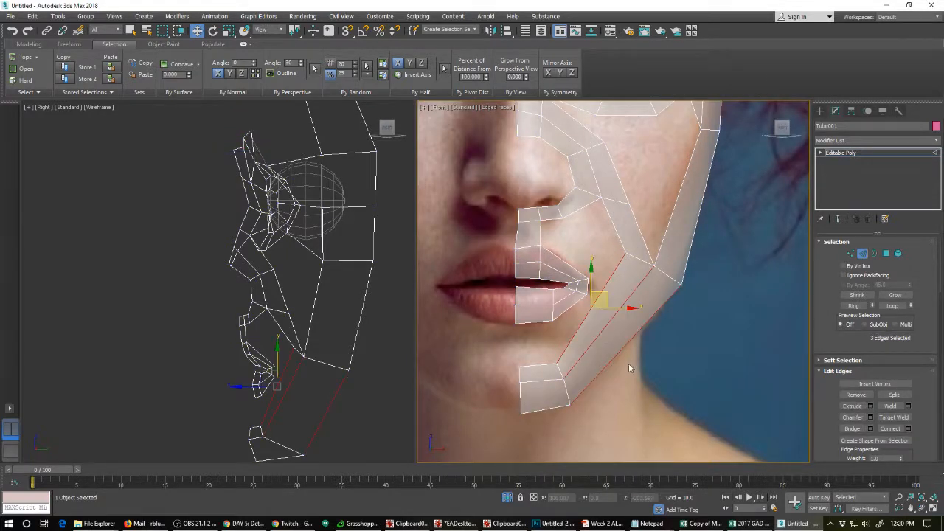
alt+click(609, 352)
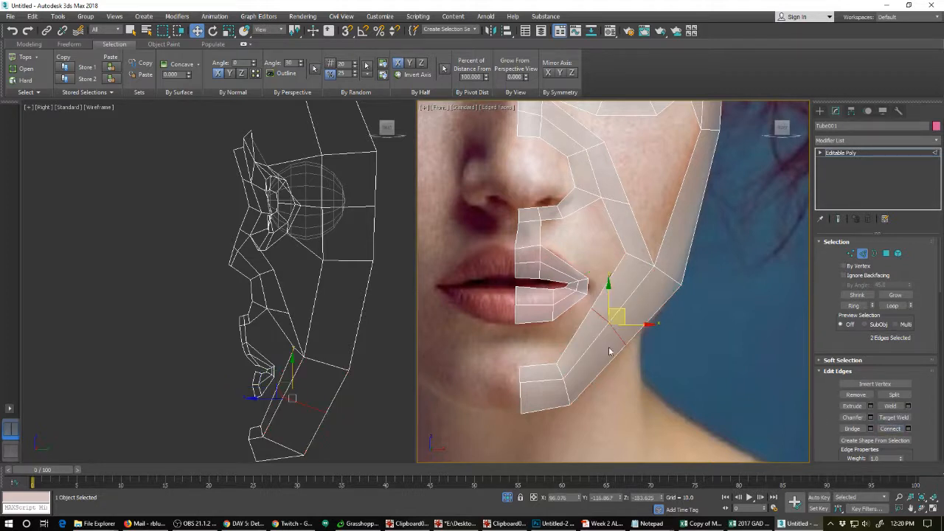
drag(624, 314, 634, 317)
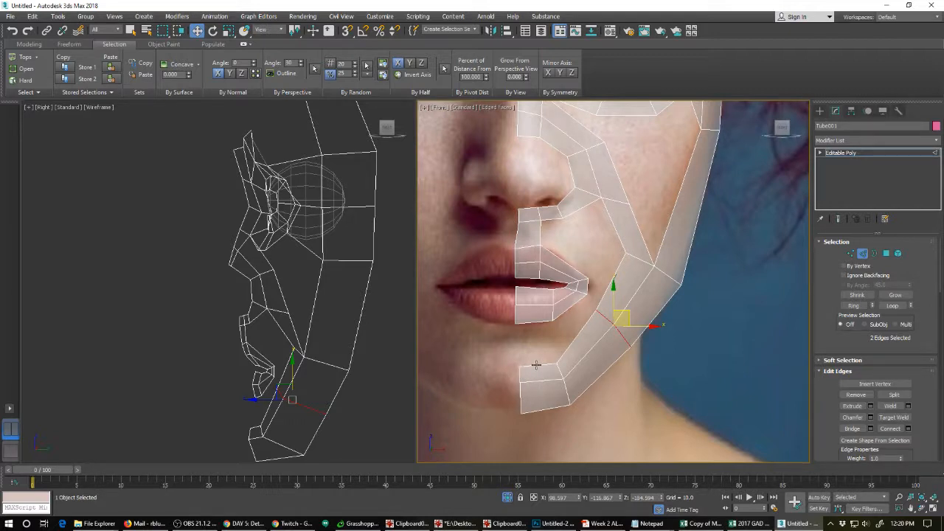
Bridge the chin strip's upper edge to the lower lip's bottom edge, and the lip's outer lower edge to the jaw strip.
click(536, 365)
click(852, 428)
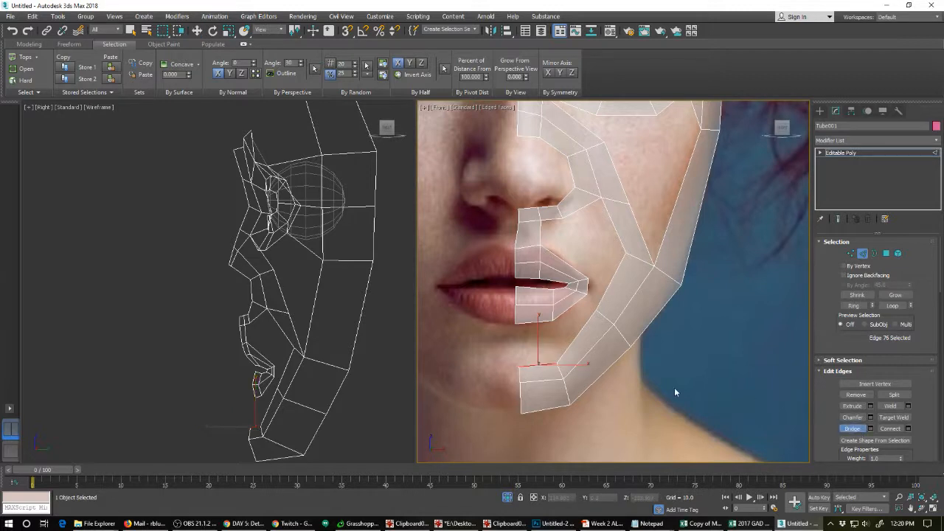
click(541, 321)
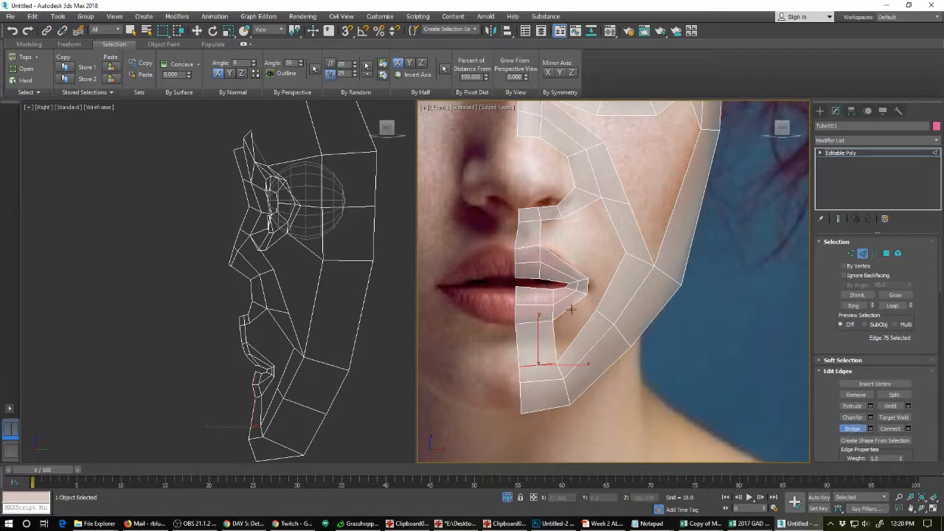
click(570, 308)
click(578, 332)
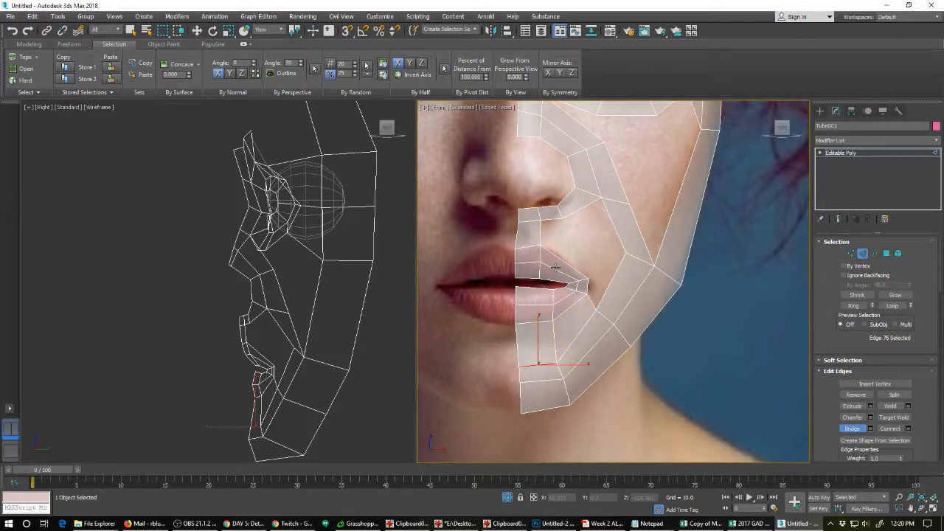
key(w)
Connect the upper lip's three lengthwise edges with a new edge line between the lip's middle and corner.
drag(571, 252, 552, 282)
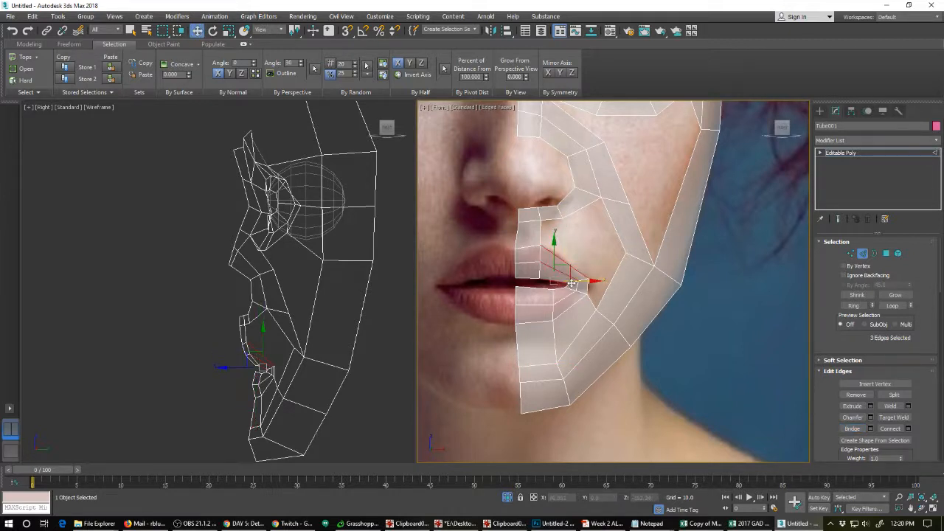
click(890, 430)
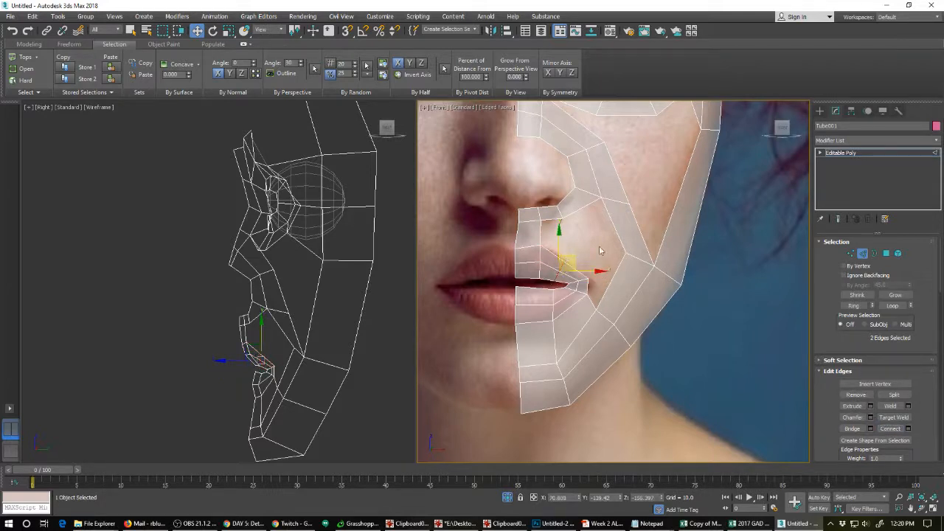
click(575, 258)
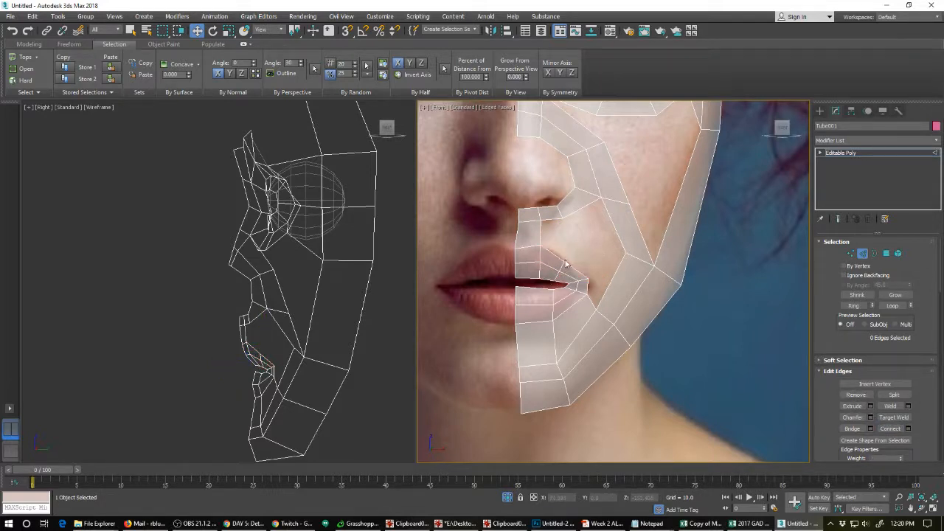
Reposition the upper lip's new vertices to follow the photo's lip contour and adjust the lower lip's upper vertex at the mouth opening.
key(1)
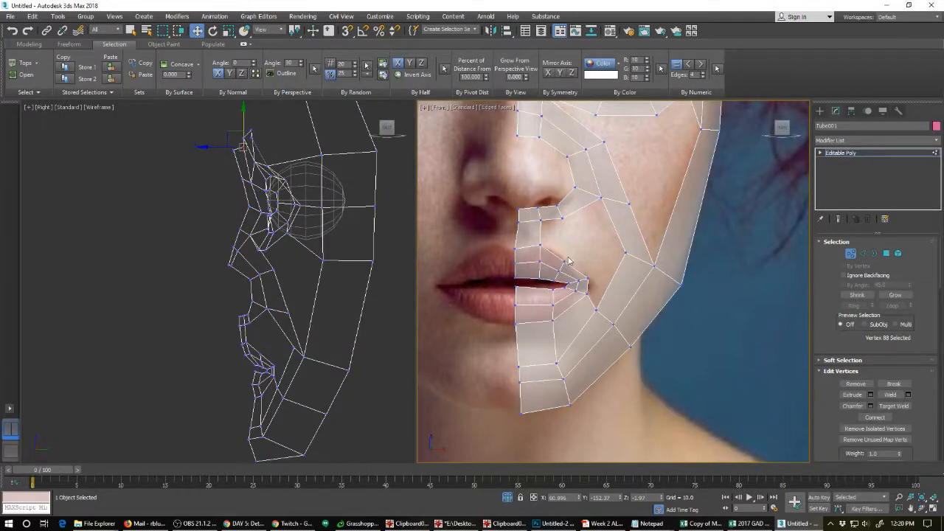
drag(558, 275, 557, 276)
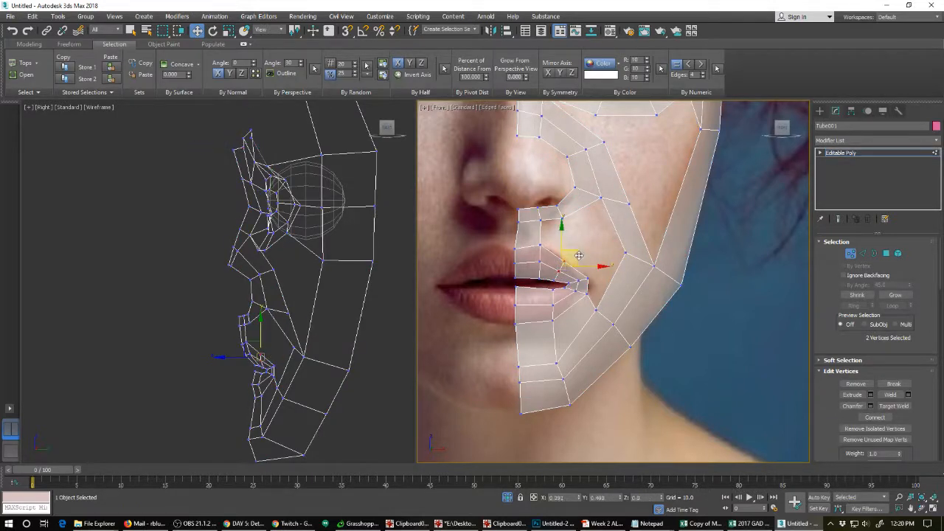
click(569, 279)
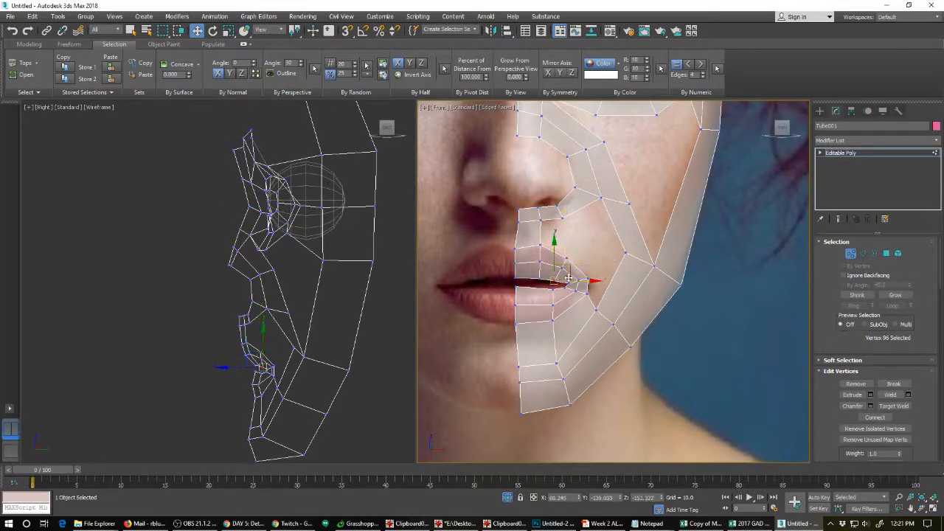
drag(567, 267, 569, 263)
drag(550, 297, 548, 272)
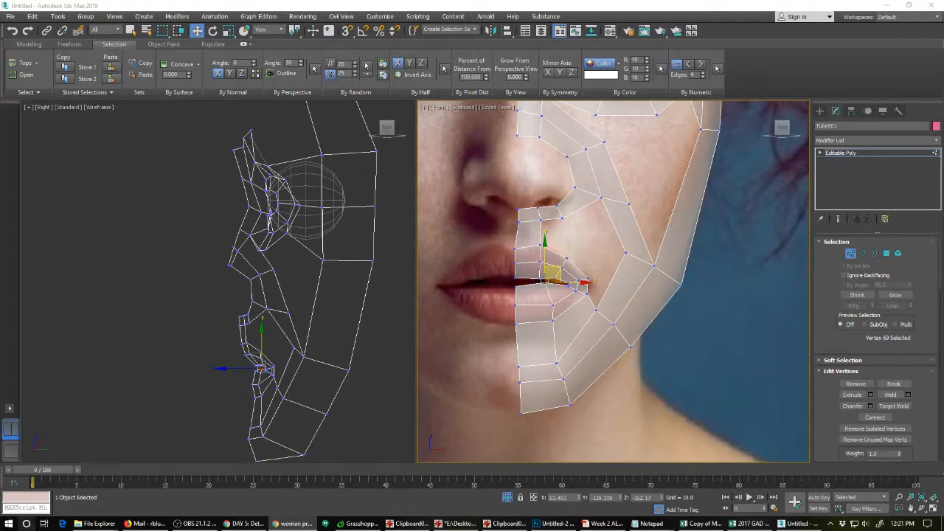
Paste the copied woman's profile picture into a new IrfanView window and move that window off to the other monitor.
click(26, 524)
click(25, 524)
click(9, 524)
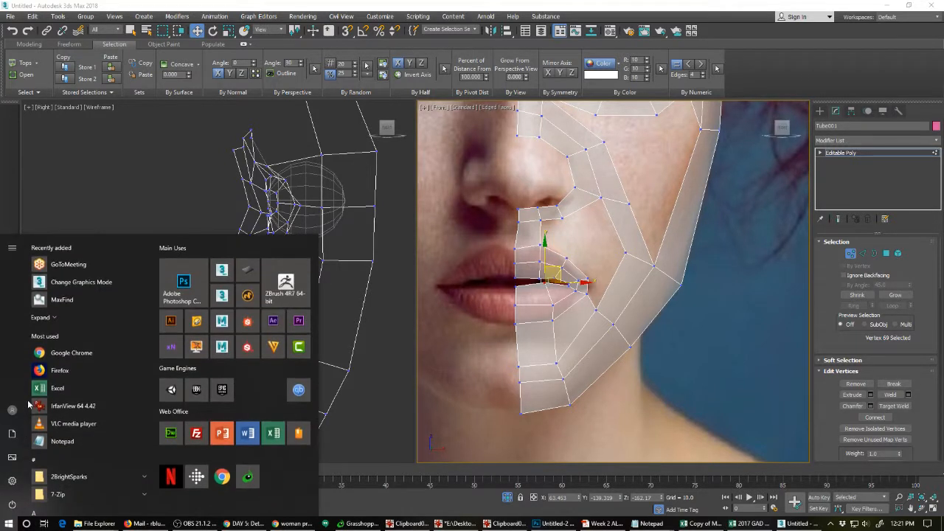
click(61, 405)
key(ctrl+v)
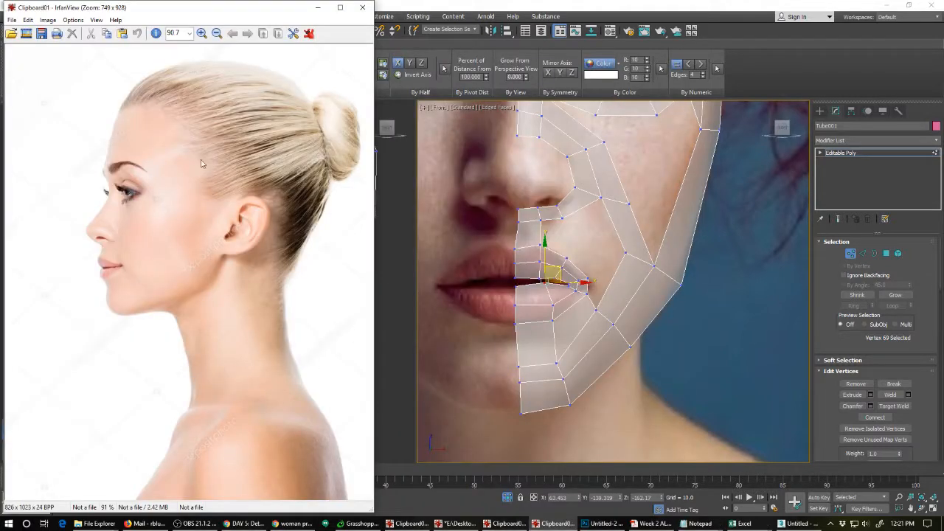
drag(171, 6, 943, 96)
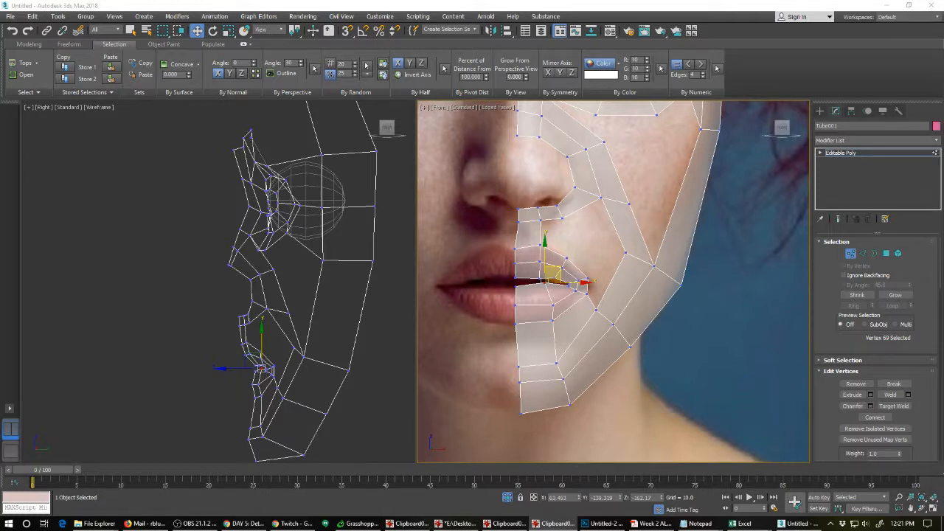
Collapse the neighbouring eye strip and cheek strip vertices below the eye into one shared vertex.
middle_drag(565, 215, 571, 390)
drag(582, 287, 607, 328)
key(ctrl+alt+c)
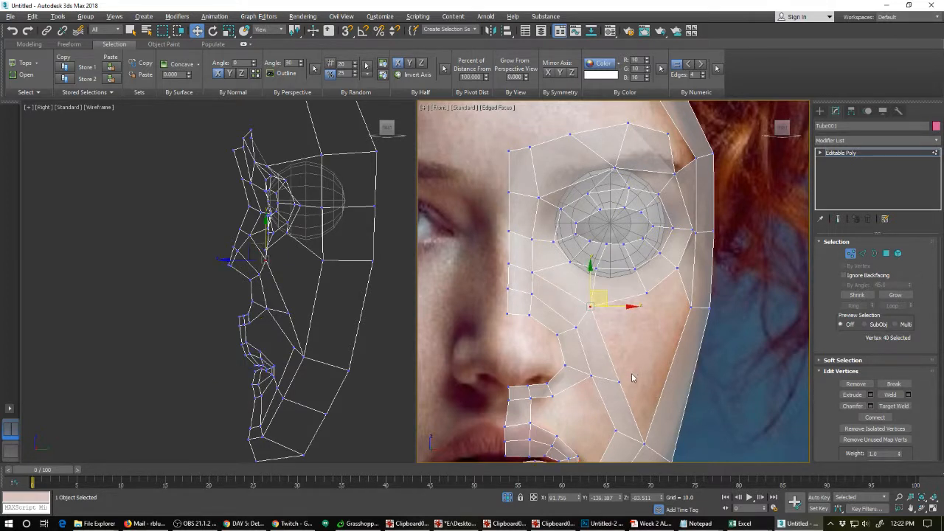
Extrude the cheek strip's inner edge beside the nostril forward in the Right view and inward onto the nose wing in the Front view.
middle_drag(631, 378, 599, 441)
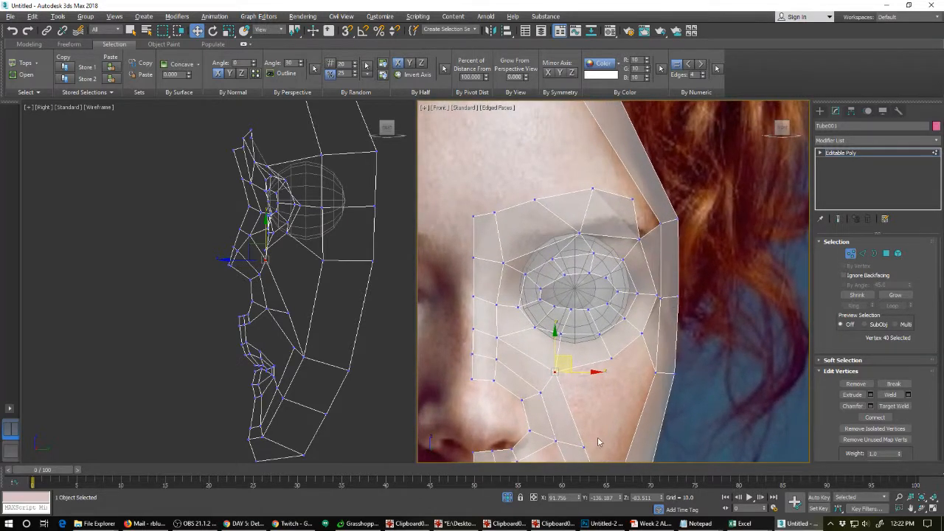
middle_drag(315, 255, 306, 207)
middle_drag(572, 392, 583, 261)
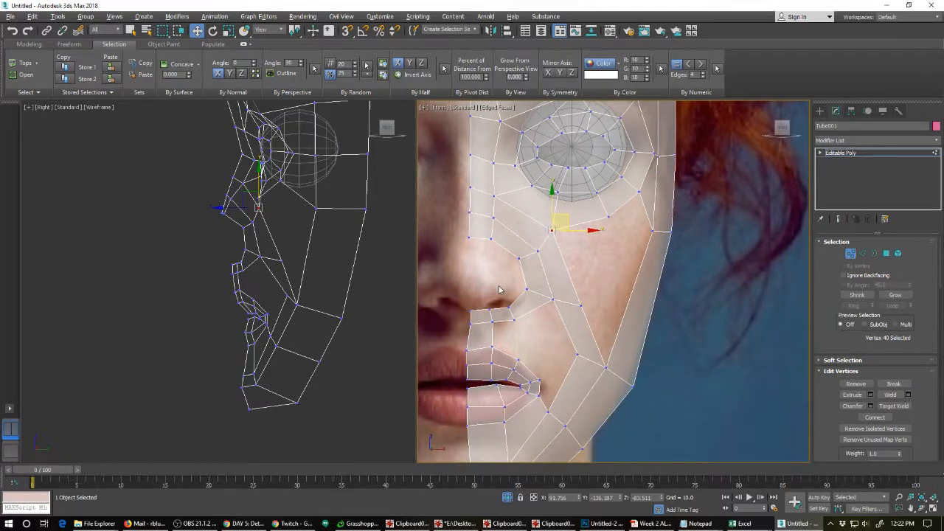
right_click(522, 287)
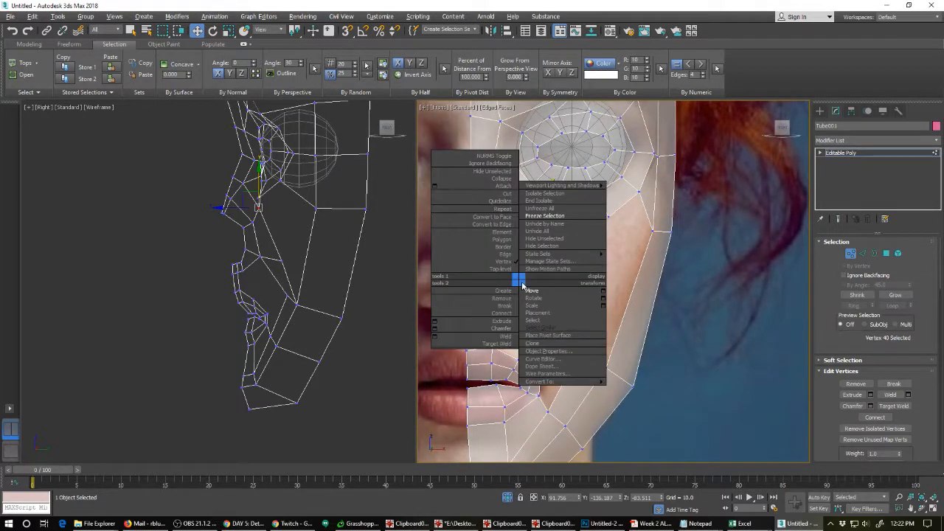
click(509, 270)
click(521, 284)
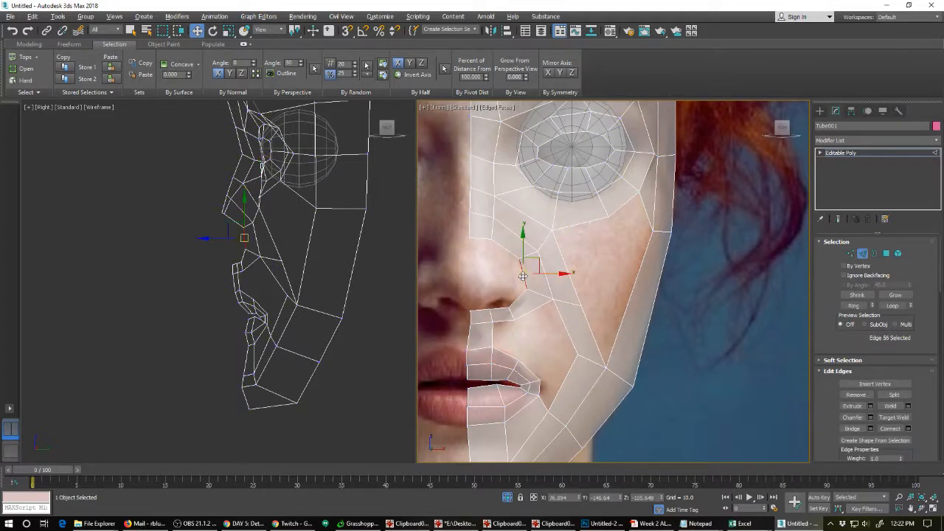
click(246, 239)
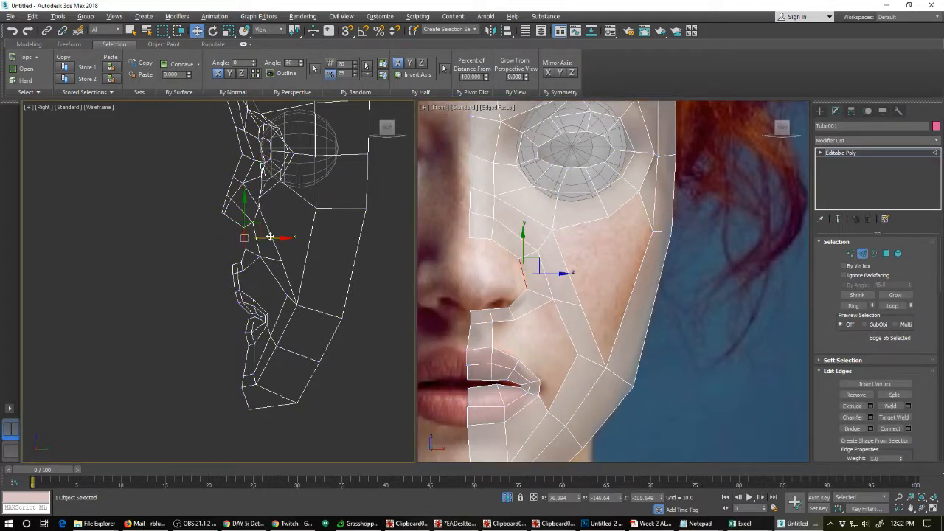
click(257, 237)
click(541, 273)
drag(543, 275, 536, 275)
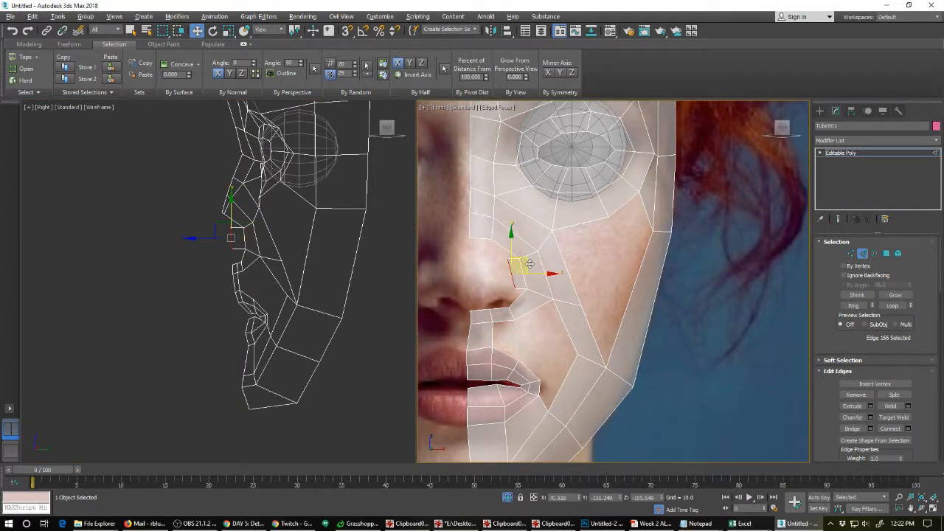
Extrude the nose wing strip's inner edge forward in the Right view and then inward to the face's centre line in the Front view.
right_click(216, 241)
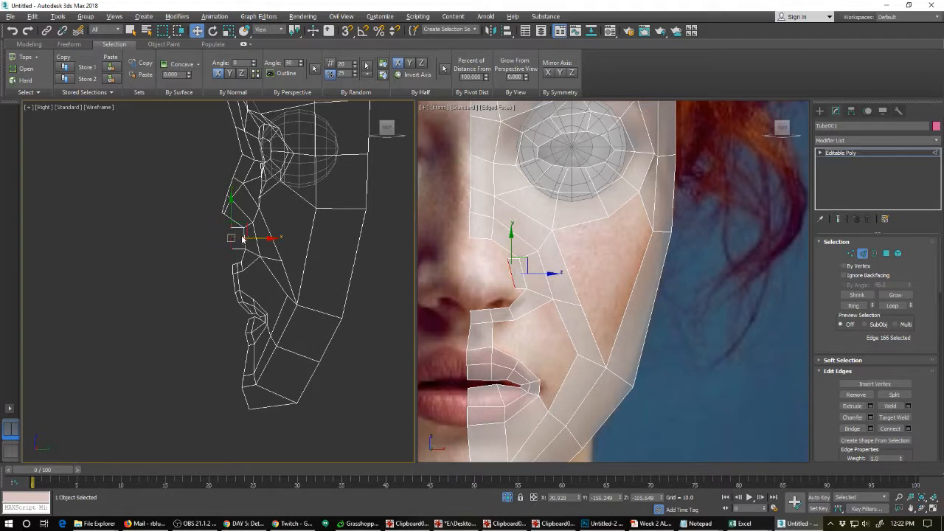
click(236, 238)
right_click(542, 271)
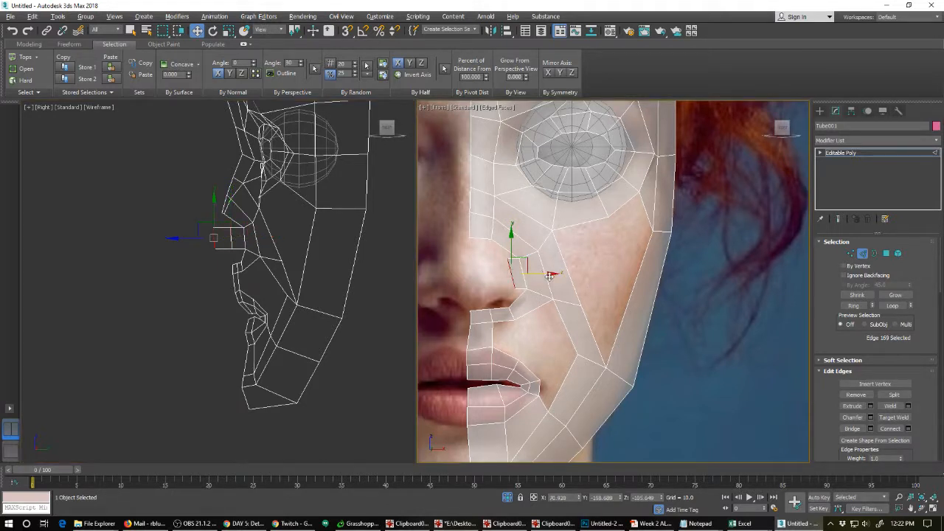
drag(545, 274, 496, 274)
key(e)
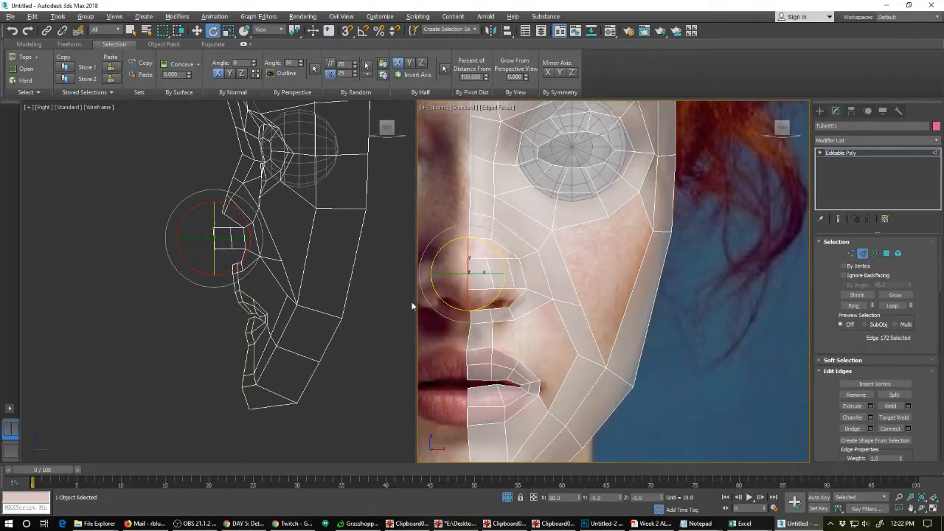
click(427, 336)
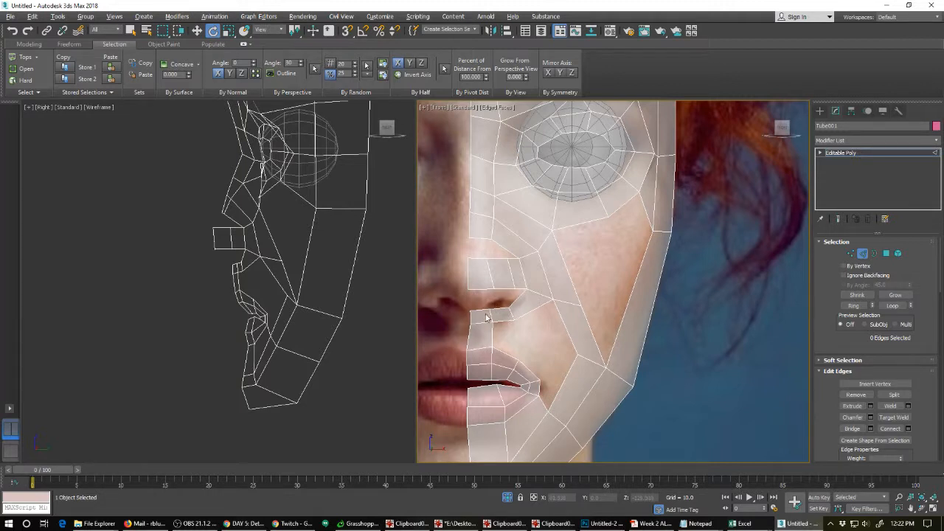
Extrude the nose tip strip's lower edge down and back in the Right view and bridge it to the strip above the upper lip.
click(478, 290)
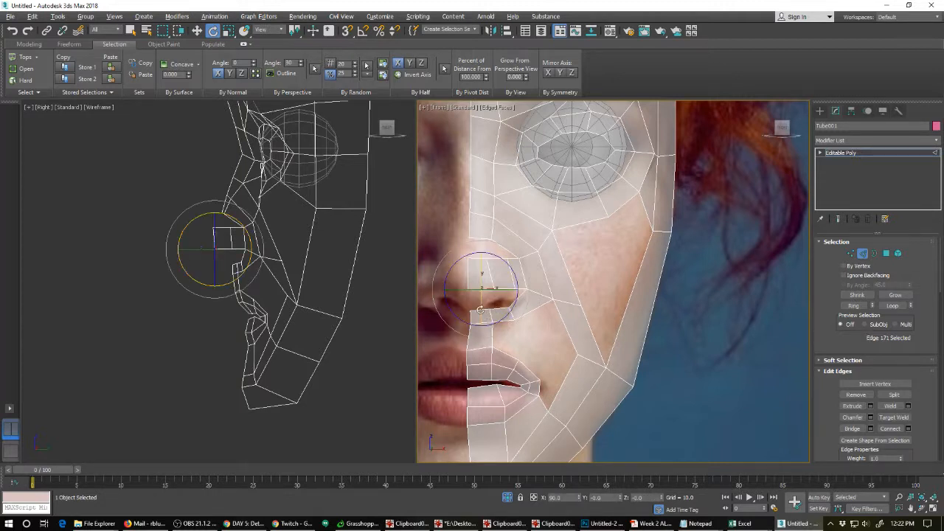
right_click(196, 249)
key(w)
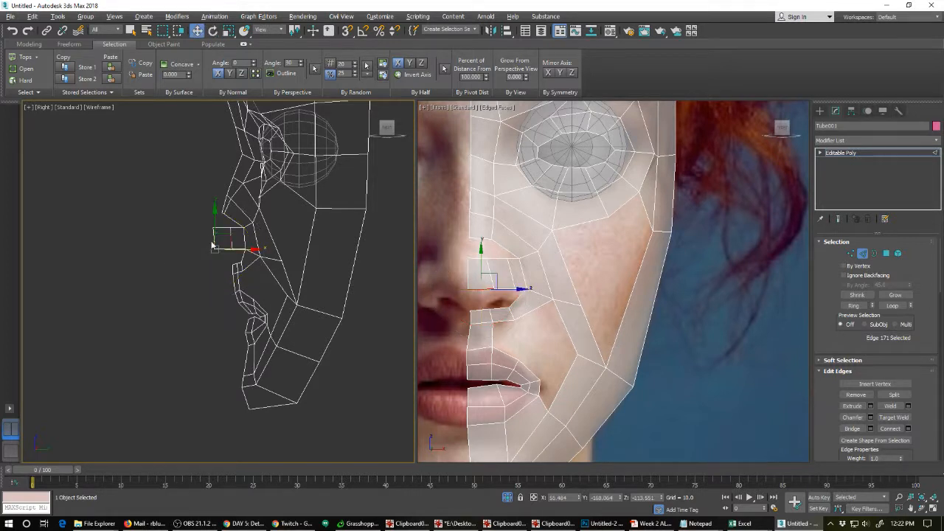
drag(236, 242, 248, 247)
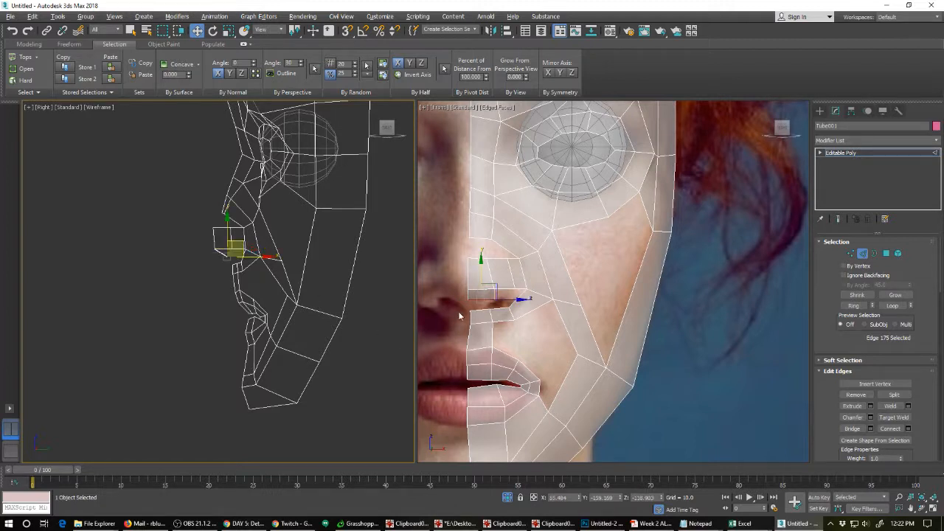
click(852, 429)
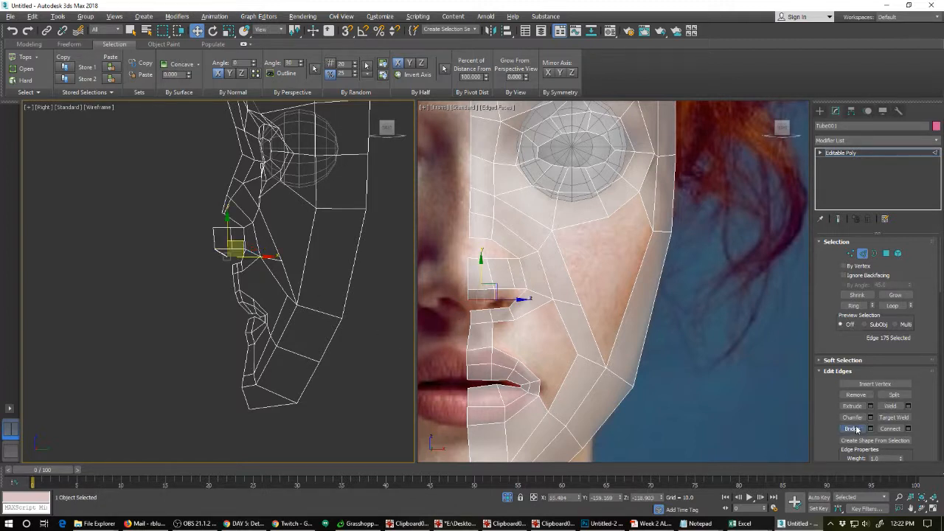
click(480, 304)
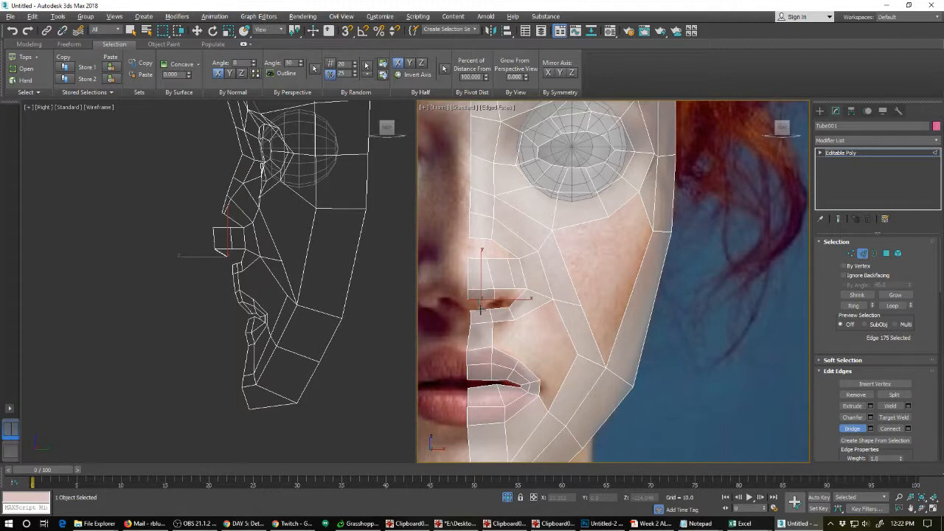
click(480, 310)
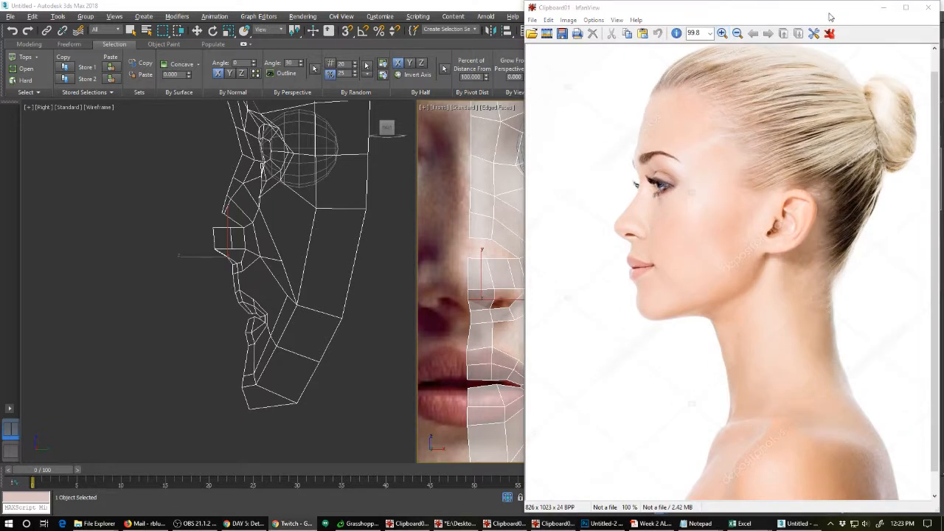
Move the IrfanView window with the woman's profile picture off to the other monitor.
drag(805, 7, 943, 14)
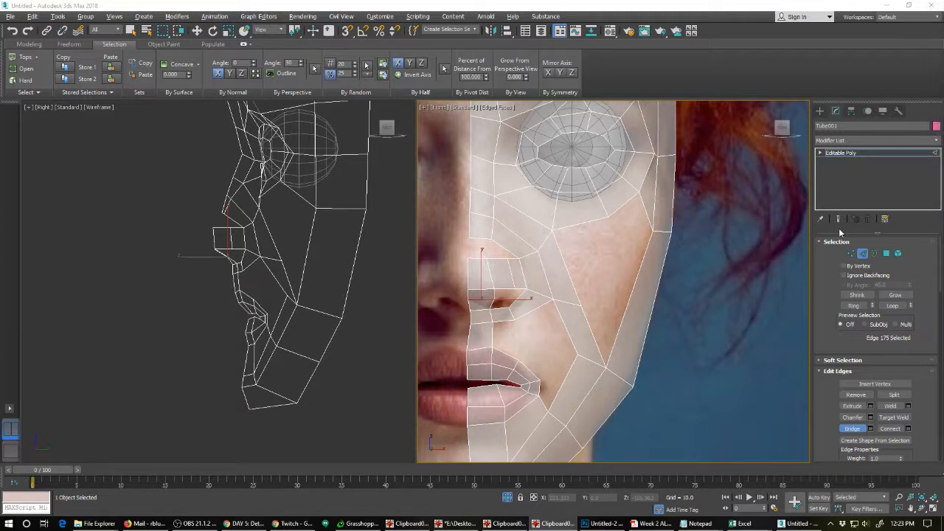
End the edge bridging and return to the Move tool for work on the eye and brow area.
scroll(568, 270, down, 3)
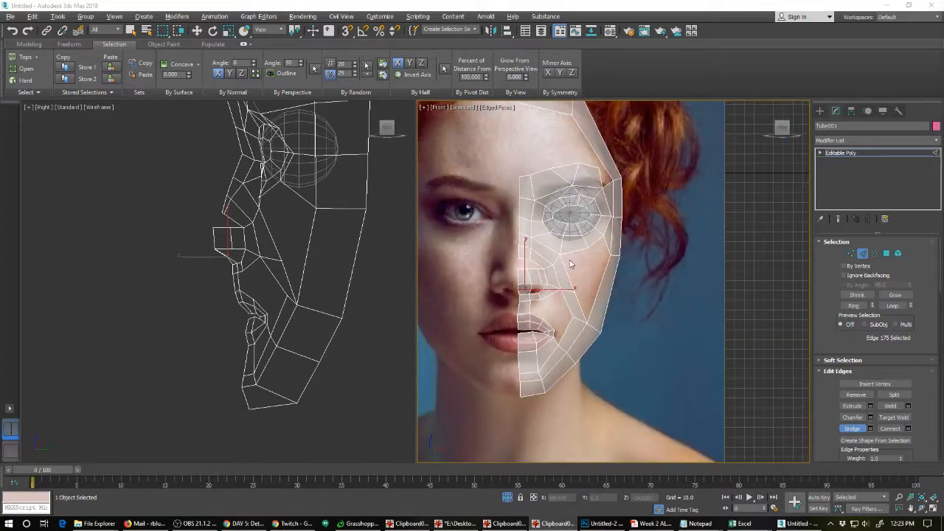
middle_drag(563, 243, 598, 273)
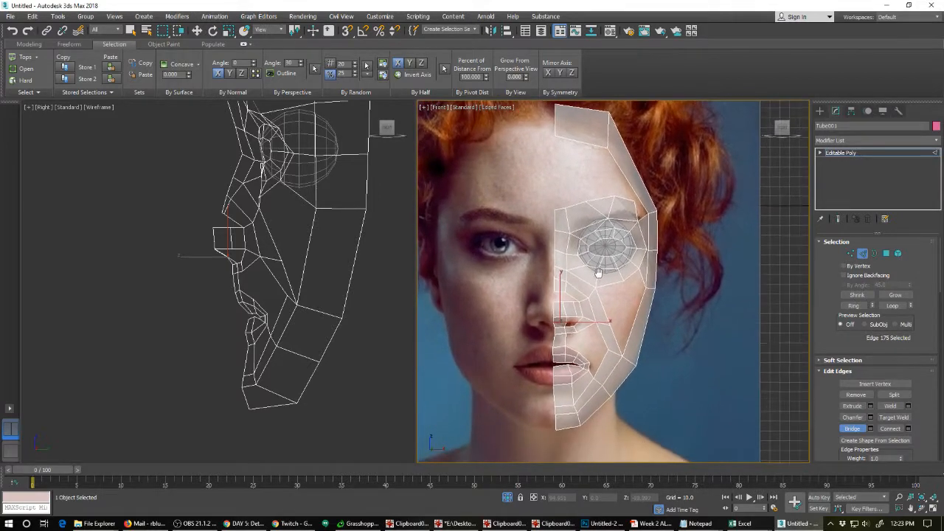
scroll(601, 219, up, 3)
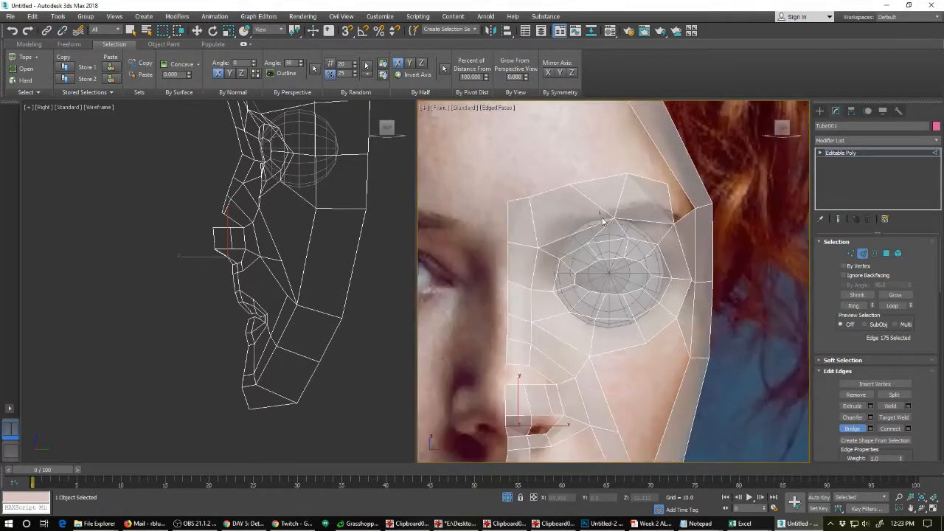
scroll(603, 219, up, 2)
key(w)
right_click(590, 242)
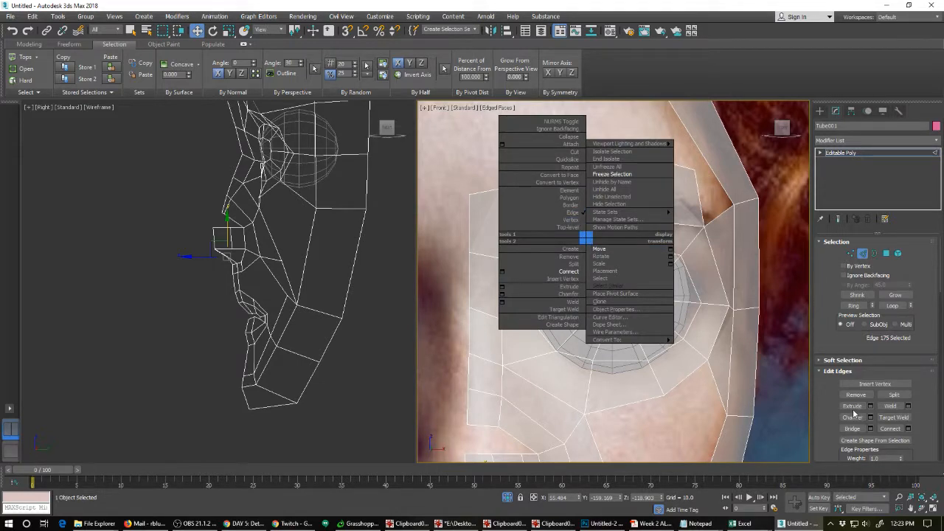
Cut a new edge from the upper brow border down to the edge loop above the eye.
click(633, 249)
right_click(619, 248)
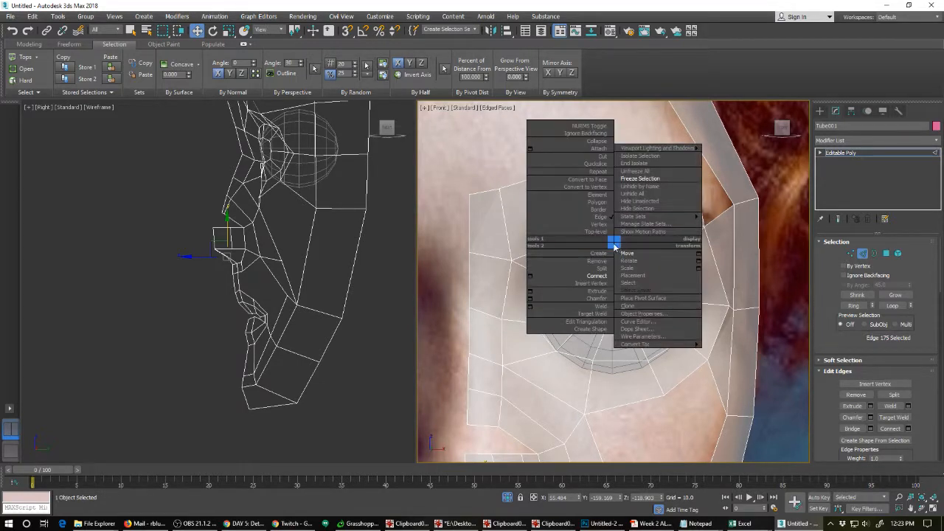
click(596, 164)
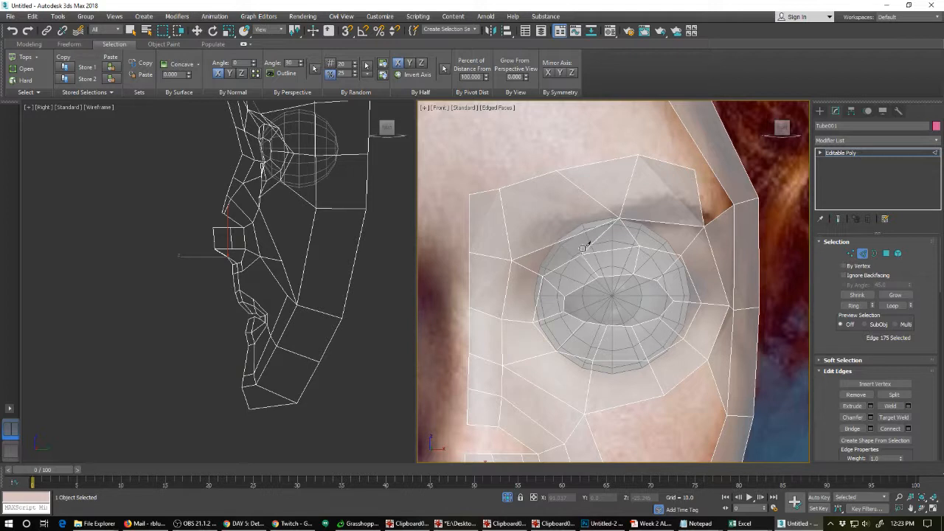
ctrl+click(566, 181)
ctrl+click(560, 176)
key(w)
Remove the two diagonal edges beside the new cut above the eye.
click(602, 236)
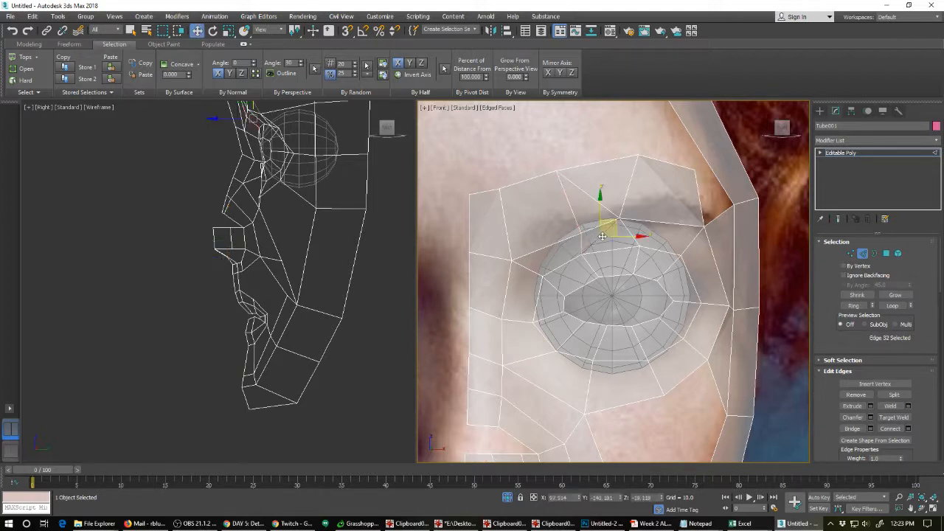
key(BackSpace)
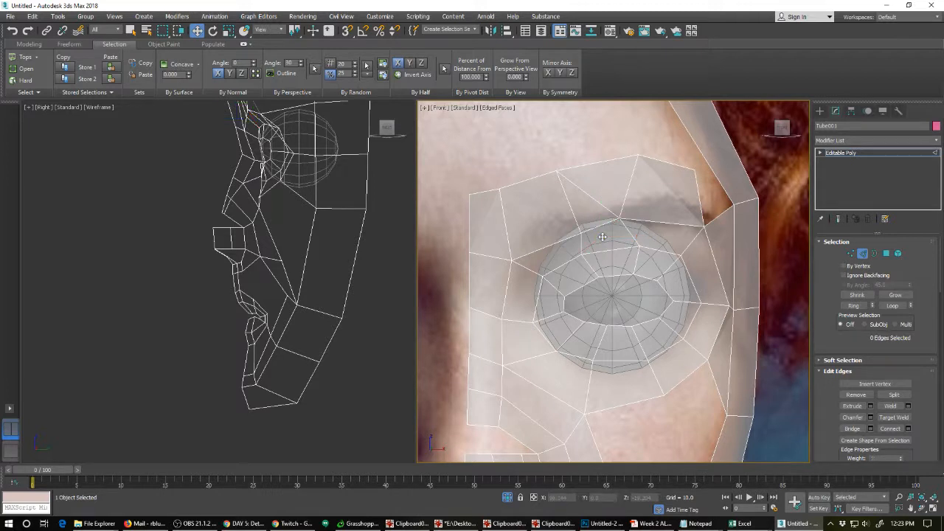
click(589, 198)
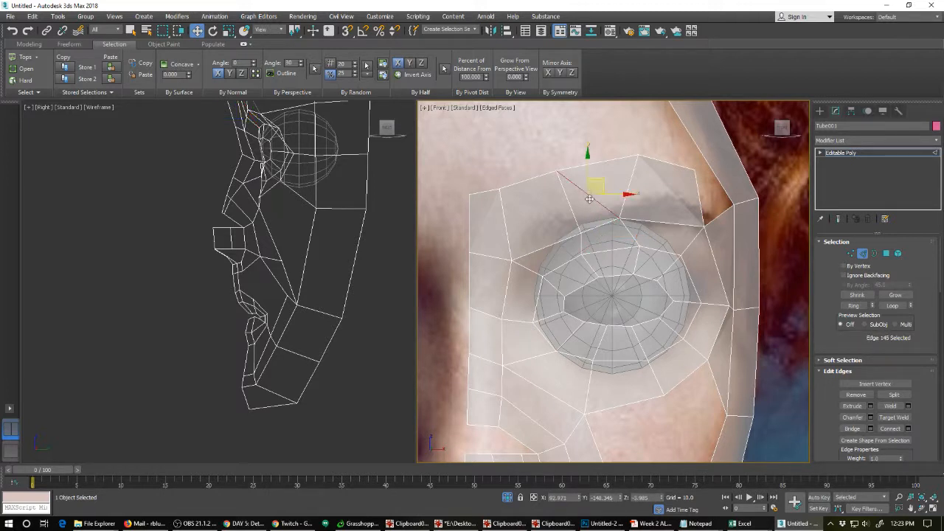
key(BackSpace)
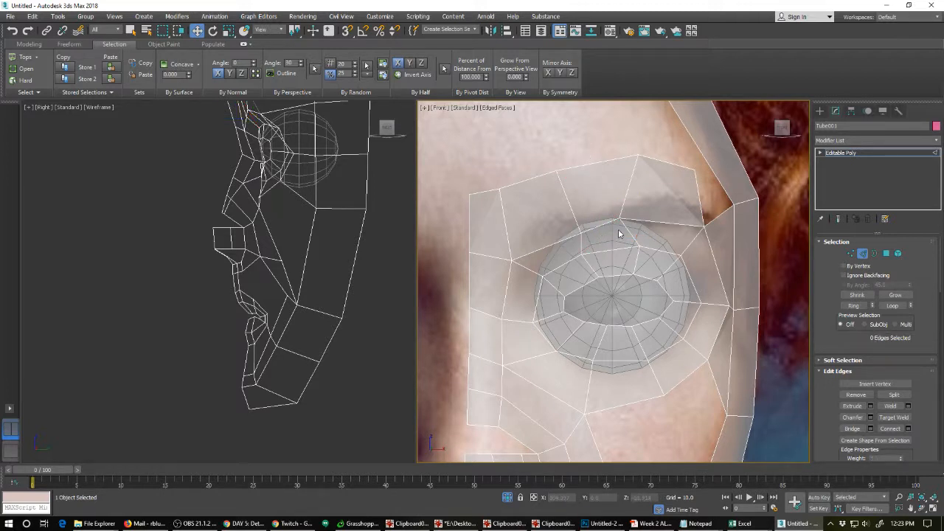
Reposition the three vertices above the eye to follow the brow crease out to the outer corner.
key(1)
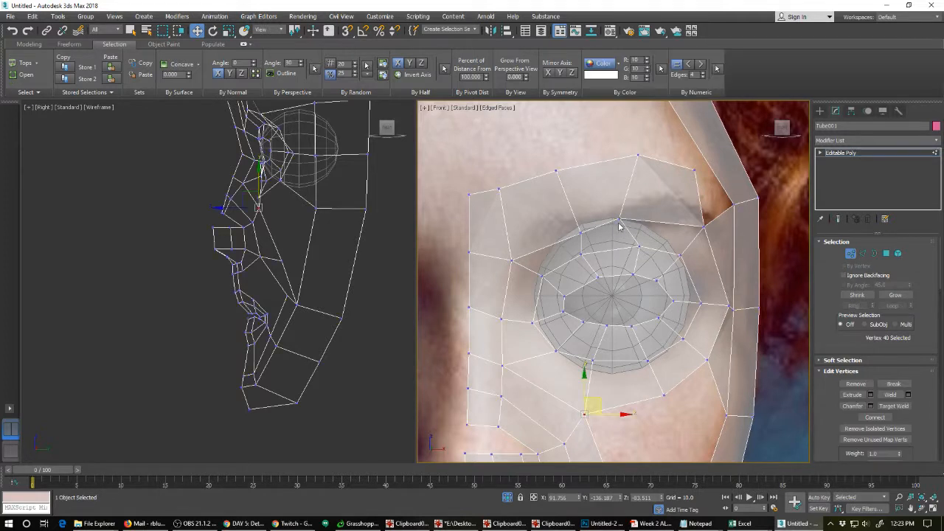
click(619, 220)
drag(635, 205, 666, 197)
click(581, 233)
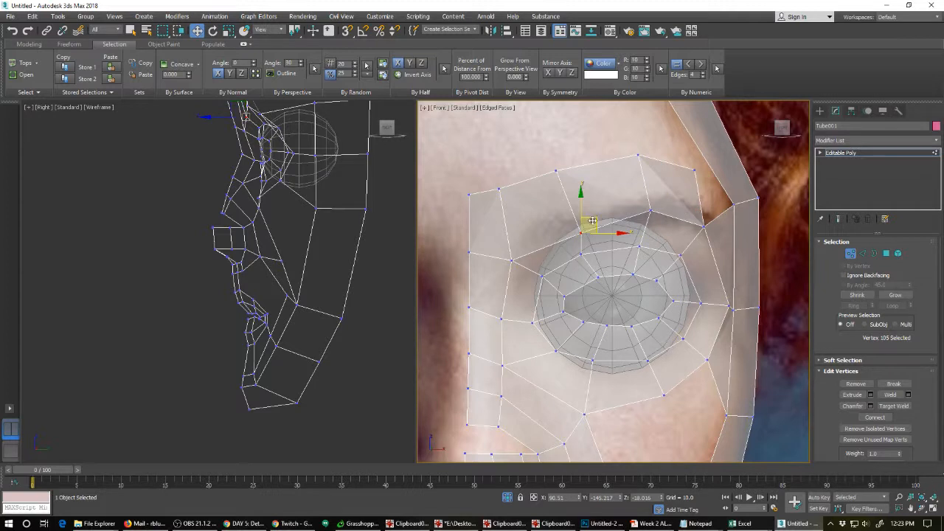
drag(589, 219, 588, 211)
click(704, 225)
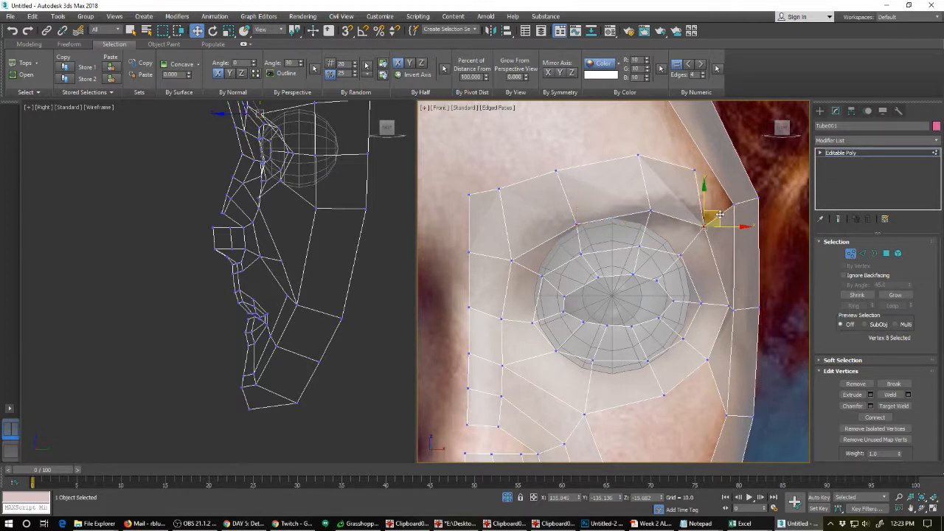
drag(721, 218, 736, 209)
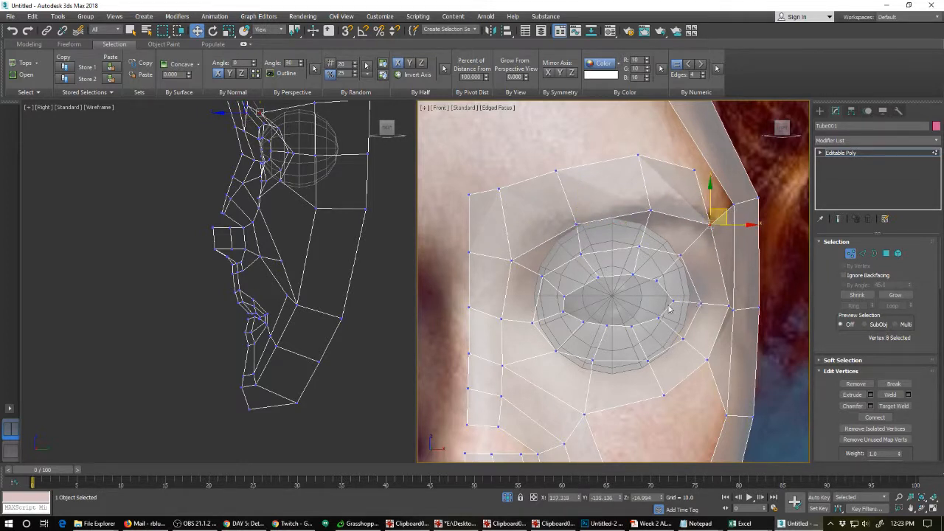
Display the side view shaded with edged faces and show the whole face profile.
middle_drag(298, 248, 293, 281)
scroll(288, 304, down, 2)
key(F3)
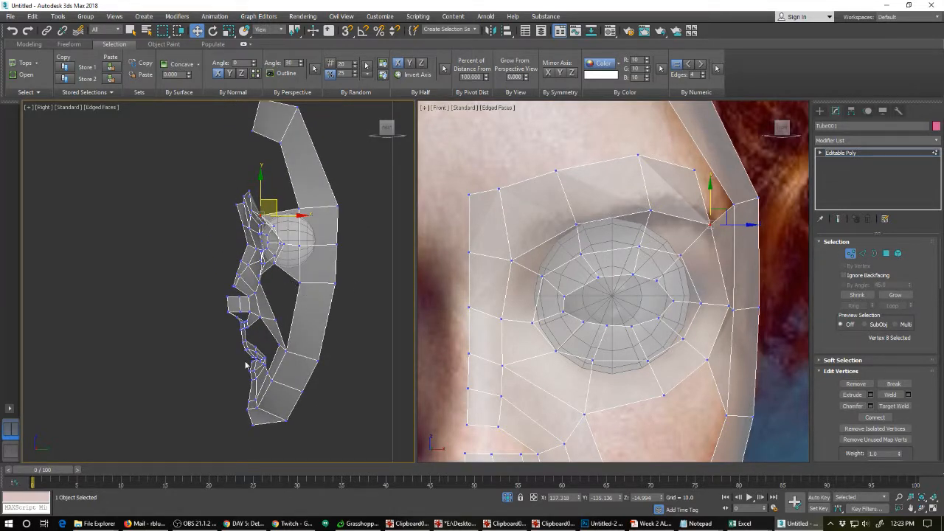
Move the vertices below the inner eye corner to follow the lower eyelid more closely.
middle_drag(539, 369, 554, 263)
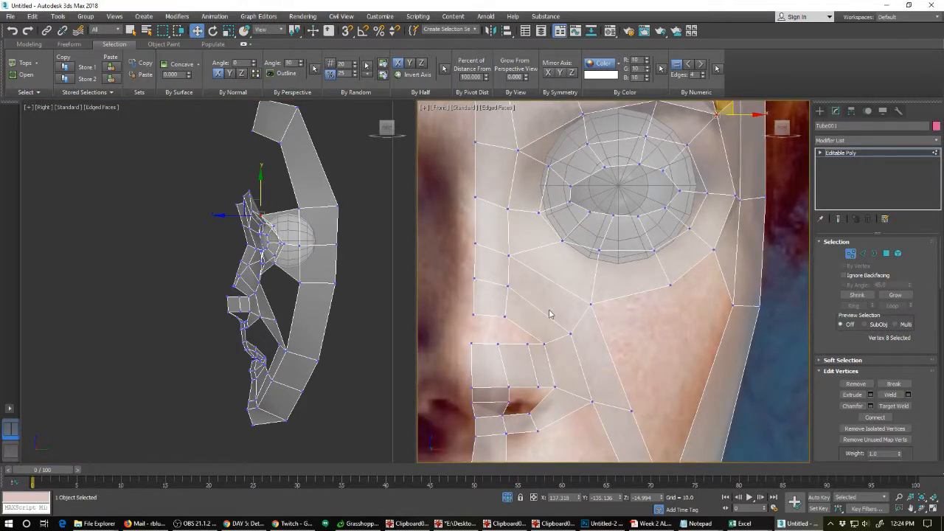
click(564, 241)
drag(577, 229, 566, 218)
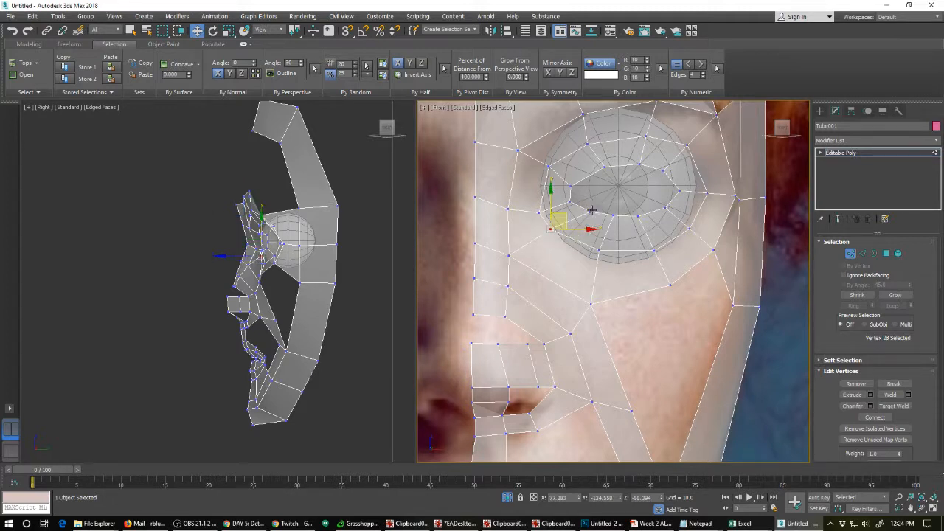
click(591, 211)
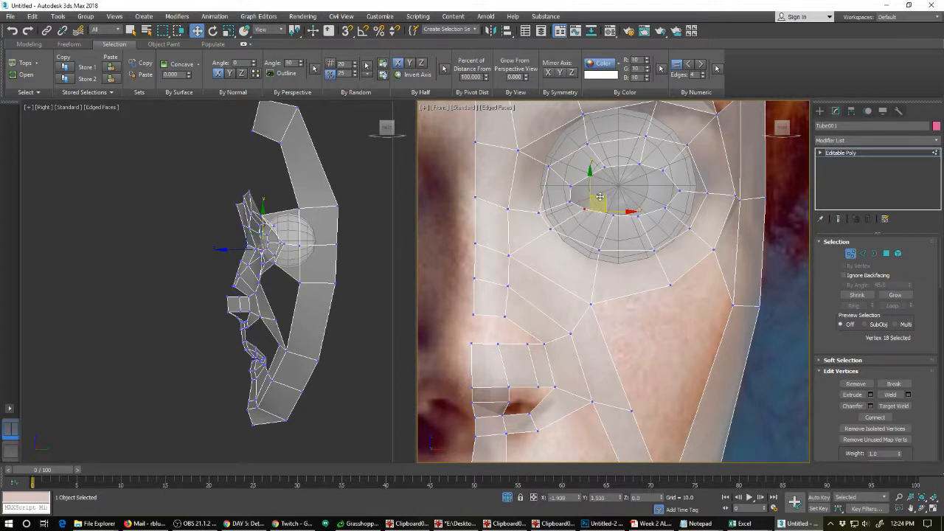
Connect the three ringed edges beside the nose, along with the two lower eyelid edges, to insert new edges across them.
right_click(525, 311)
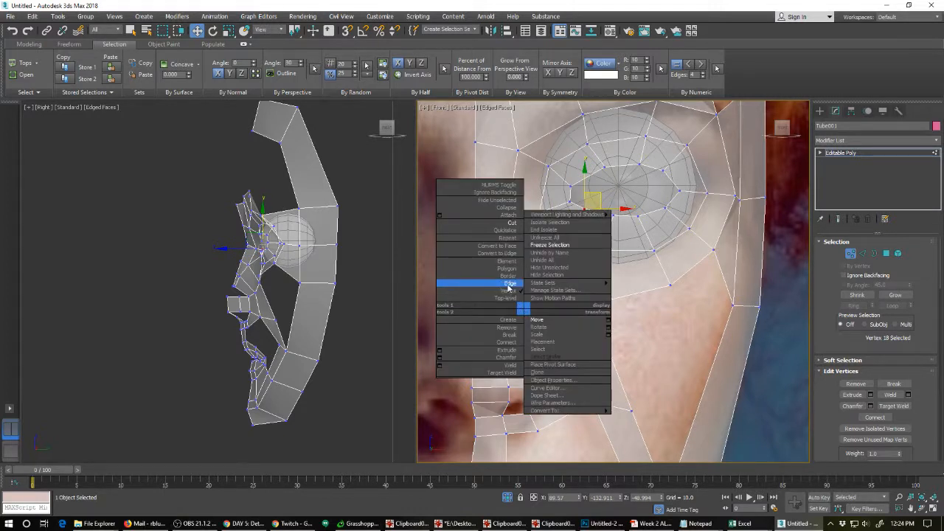
click(507, 283)
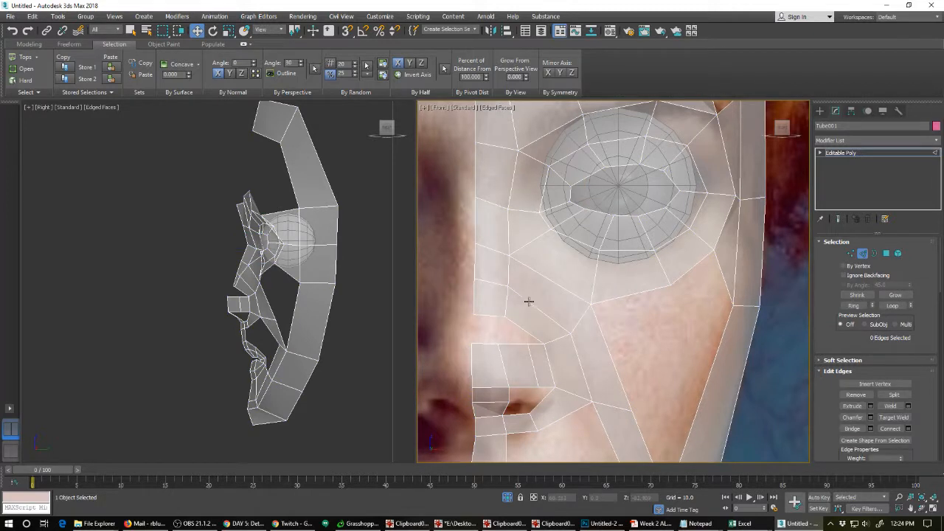
click(526, 301)
key(alt+r)
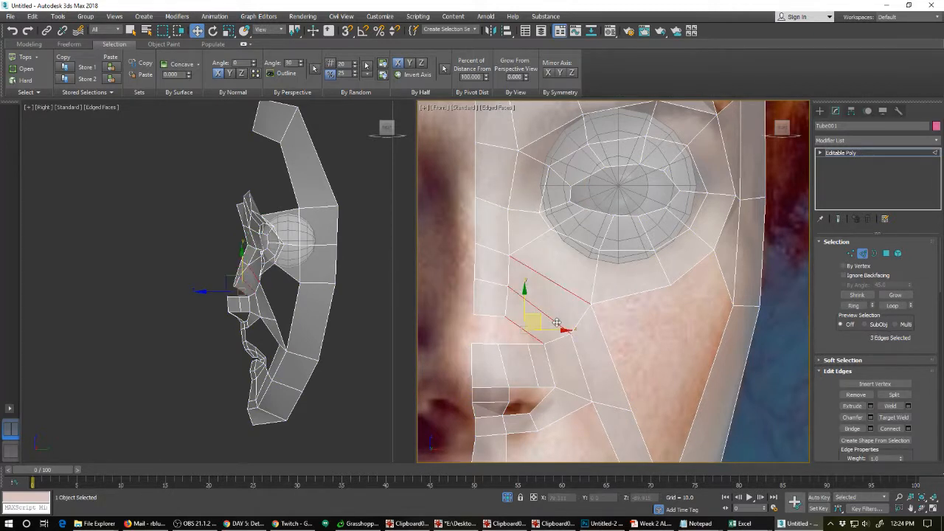
ctrl+click(581, 243)
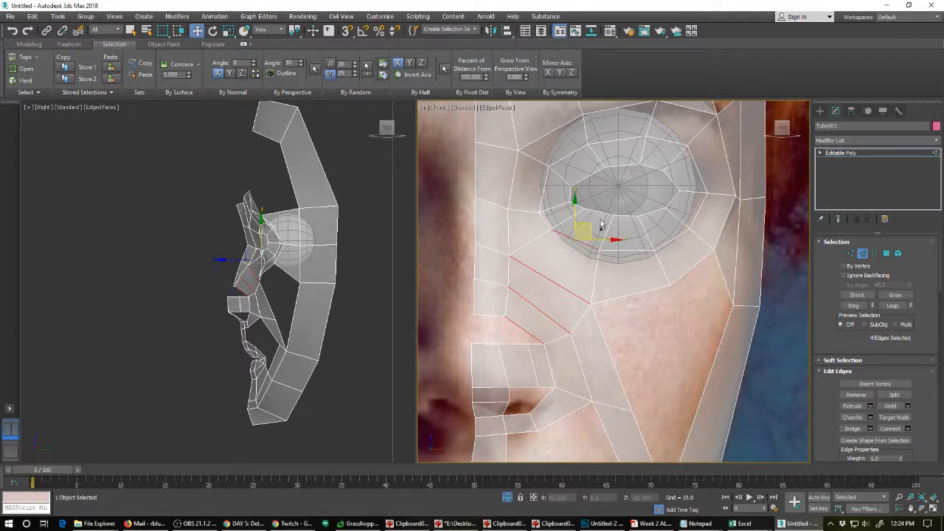
ctrl+click(622, 250)
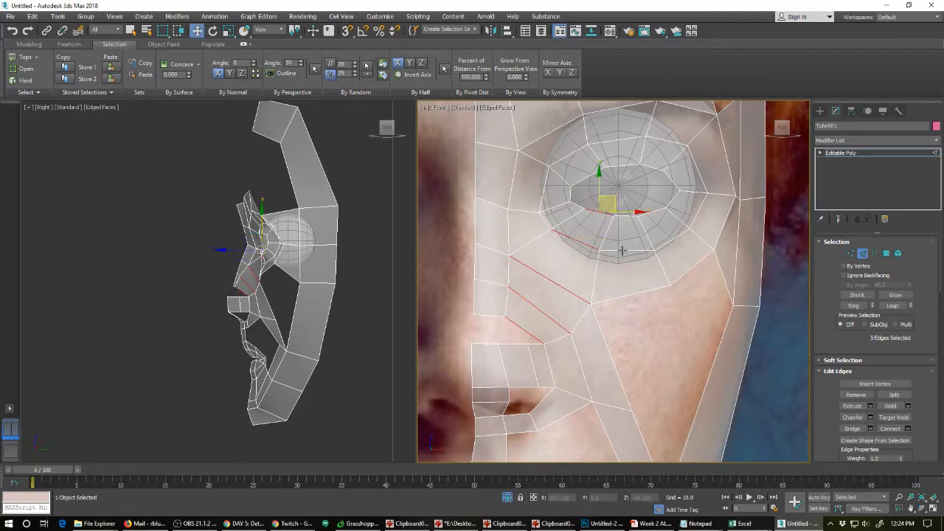
click(890, 428)
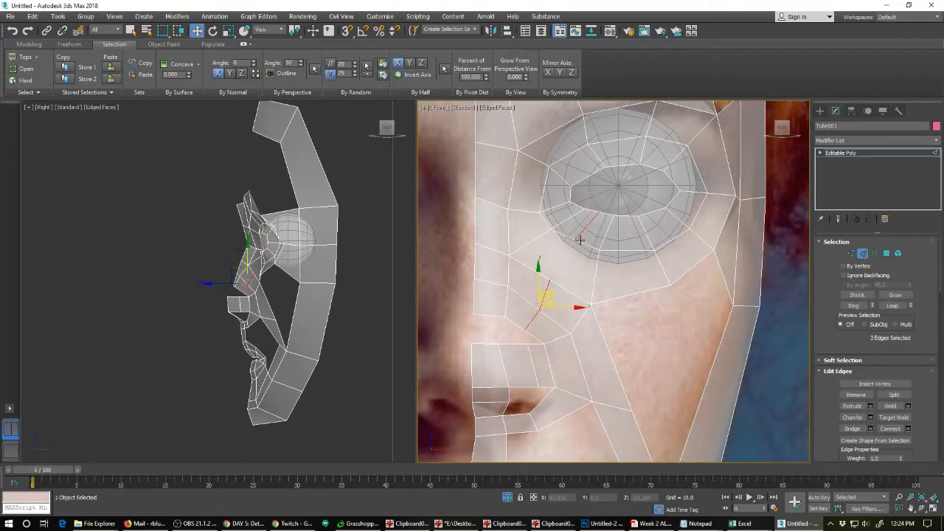
key(ctrl+z)
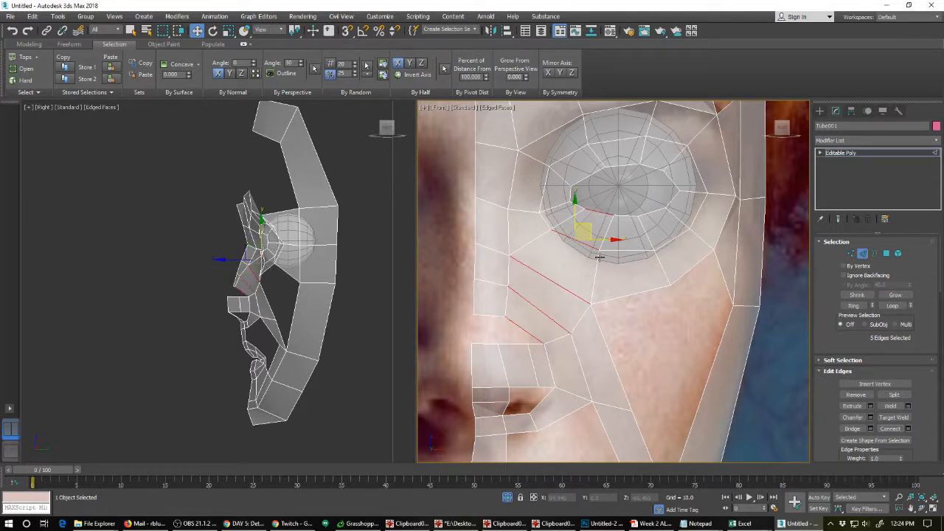
click(890, 429)
Cut the missing edge between the new eyelid segment and the new segment beside the nose.
right_click(554, 276)
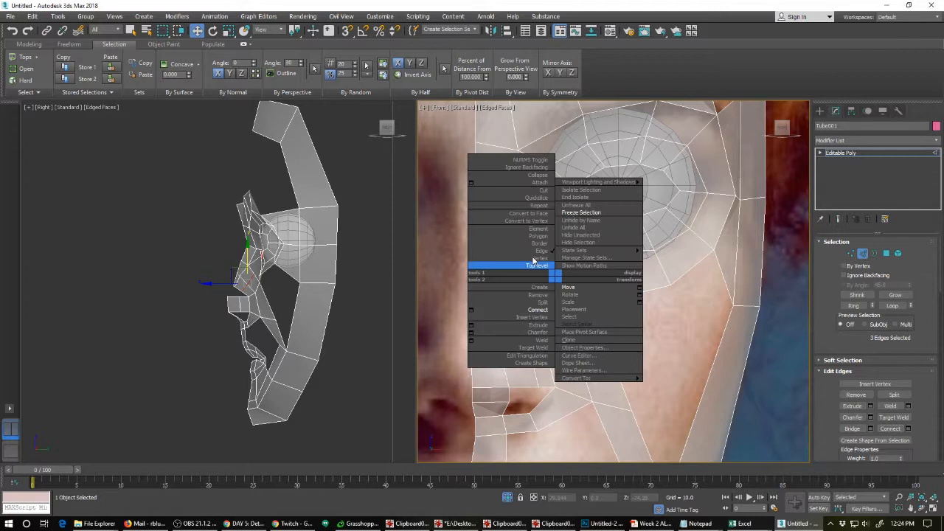
click(529, 191)
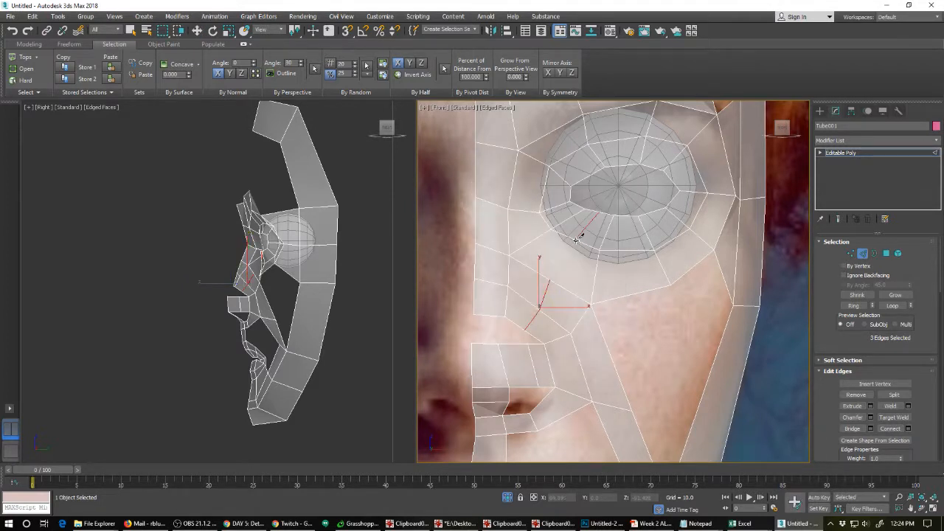
click(595, 217)
click(551, 282)
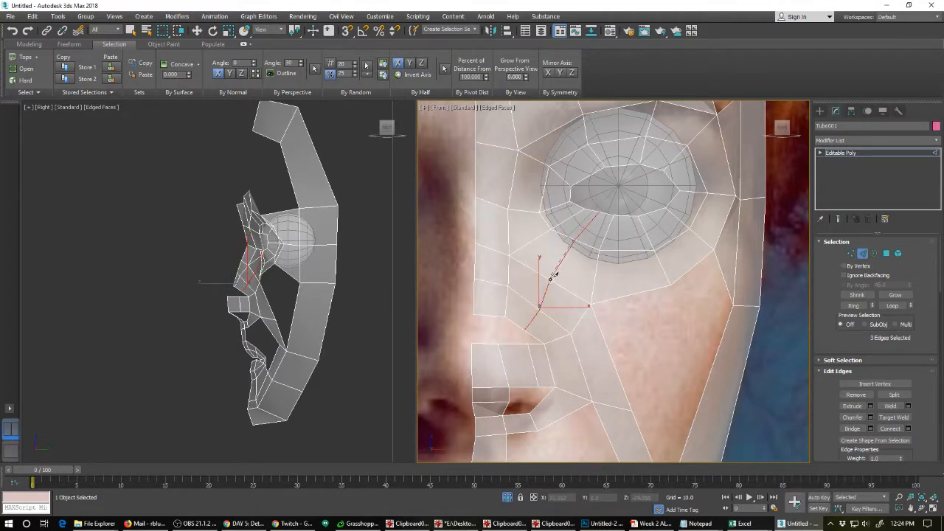
right_click(611, 237)
right_click(559, 263)
click(567, 254)
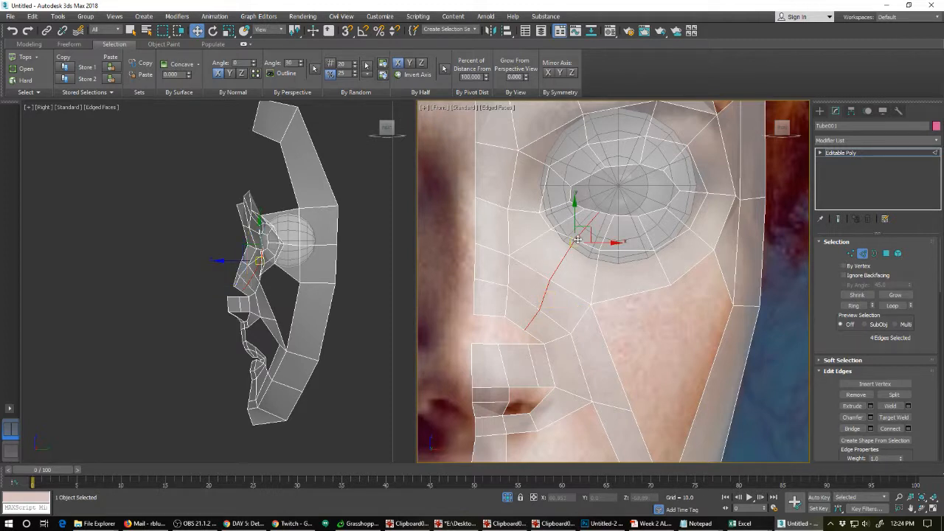
Adjust the vertices along the new edge line from the side of the nose to the lower eyelid.
key(1)
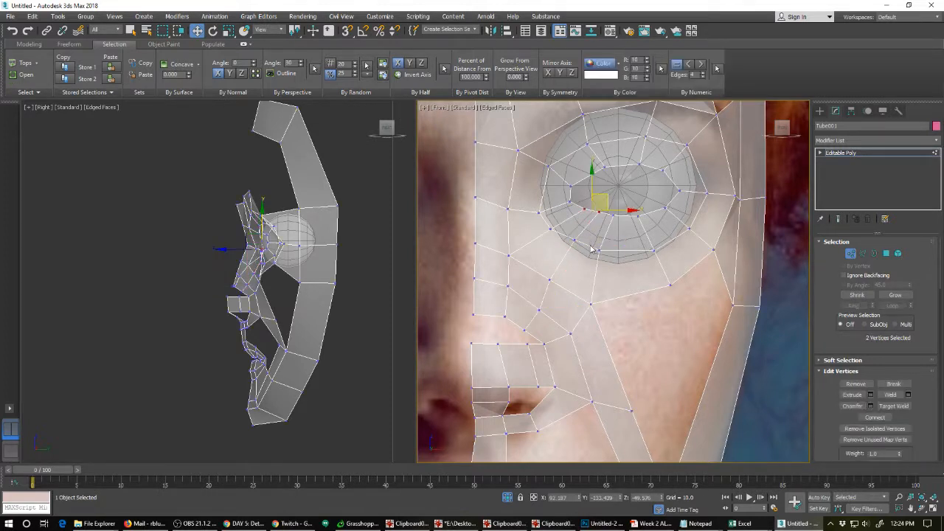
click(525, 329)
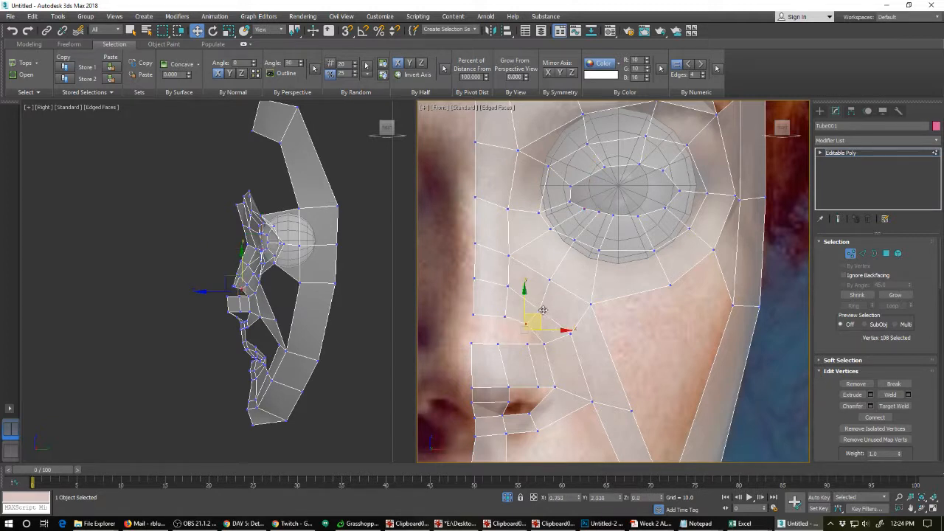
drag(541, 316, 559, 289)
click(538, 308)
click(540, 310)
click(551, 281)
click(559, 291)
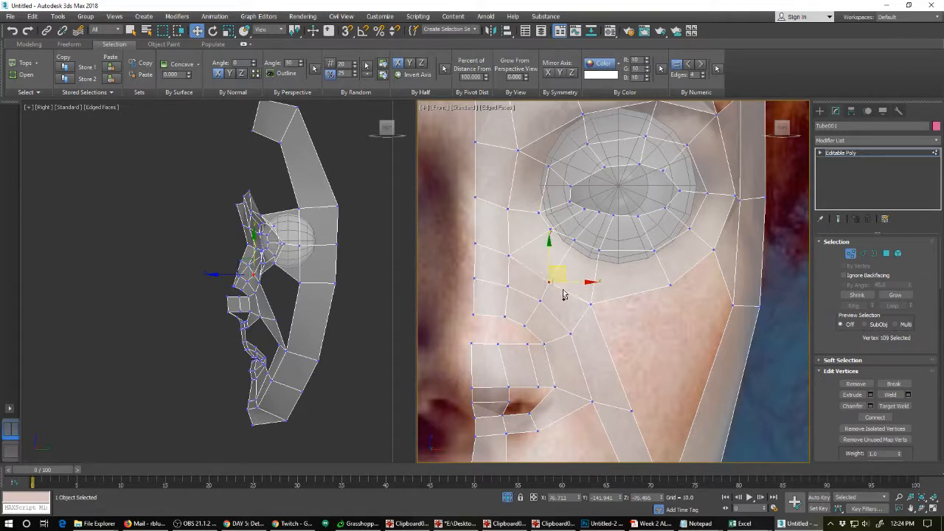
click(576, 240)
drag(589, 232, 587, 246)
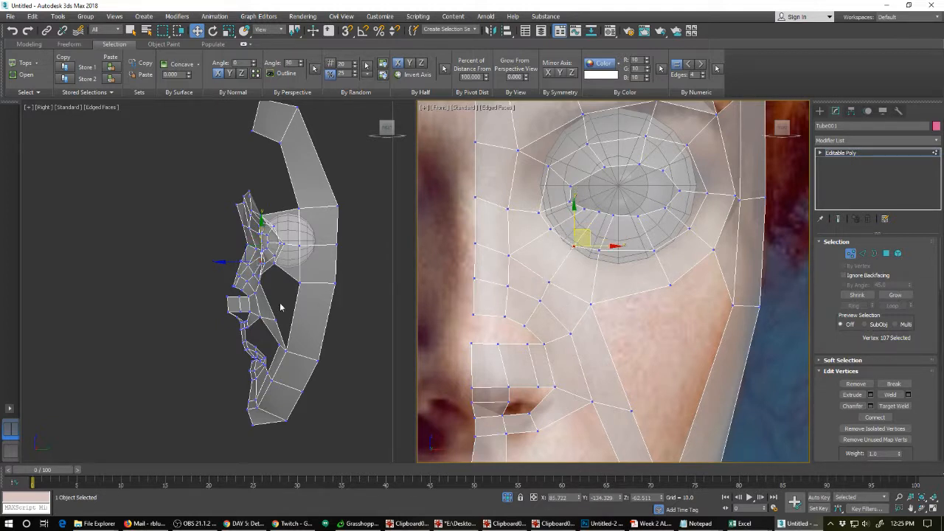
Collapse the three facing vertex pairs between the nose bridge and nose tip to close the gap.
click(528, 344)
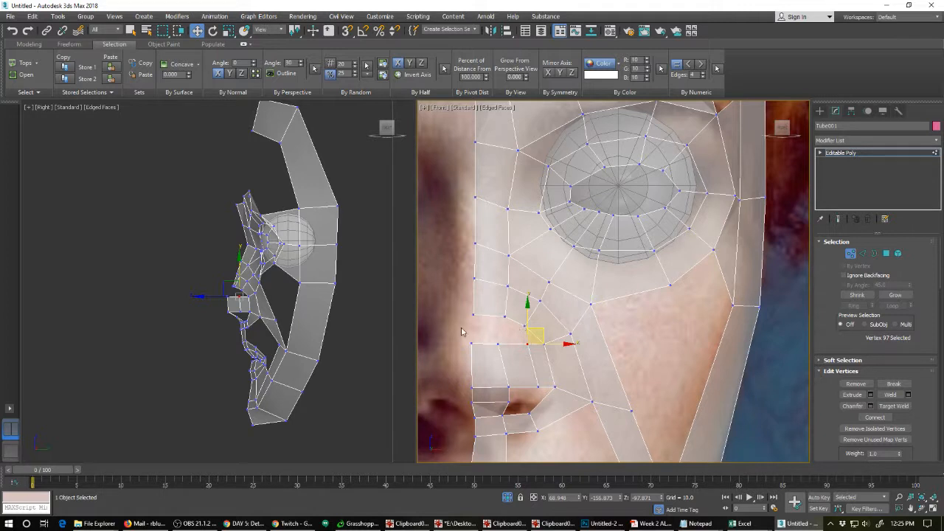
drag(464, 309, 481, 360)
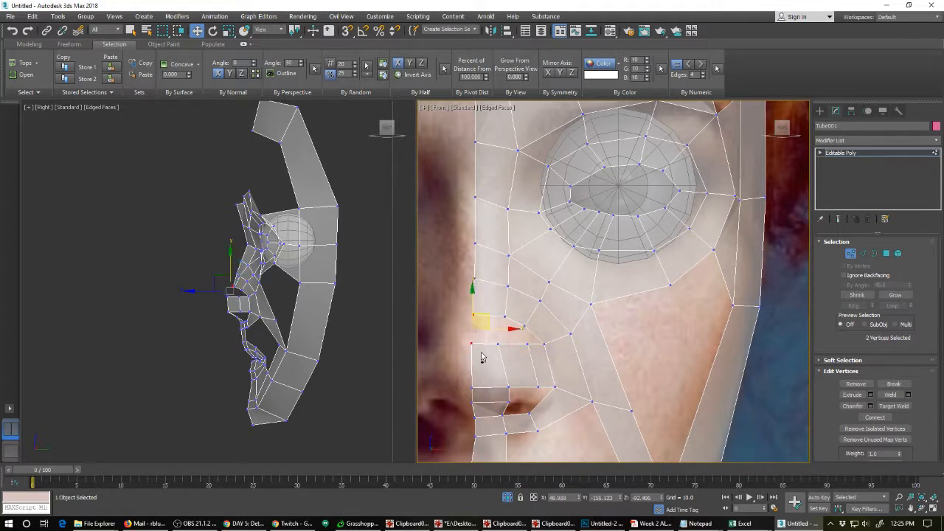
key(ctrl+alt+c)
drag(497, 305, 509, 361)
ctrl+drag(519, 311, 534, 358)
key(ctrl+alt+c)
key(ctrl+z)
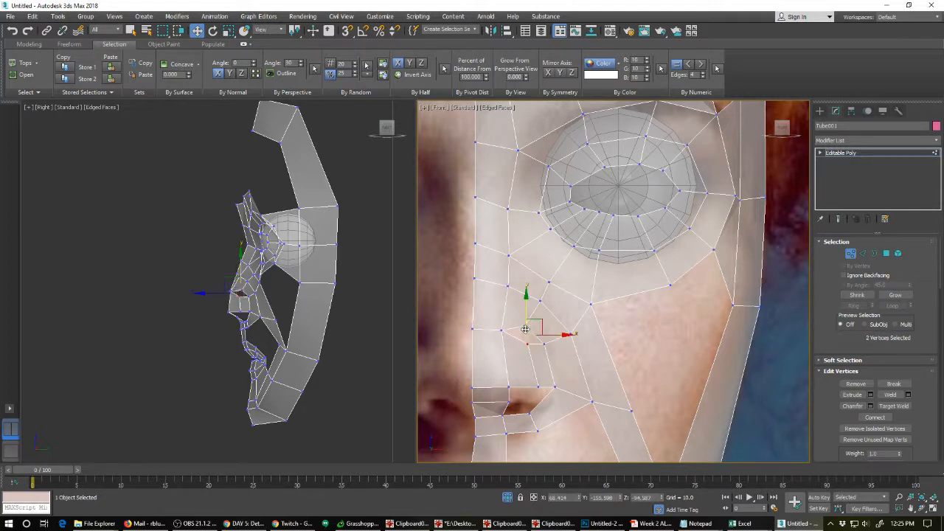
key(ctrl+alt+c)
scroll(569, 343, down, 5)
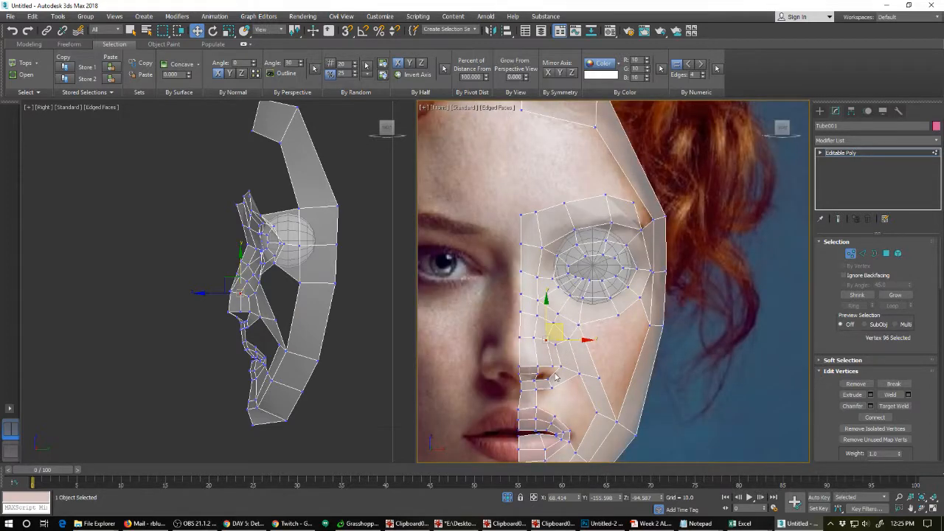
scroll(556, 377, up, 6)
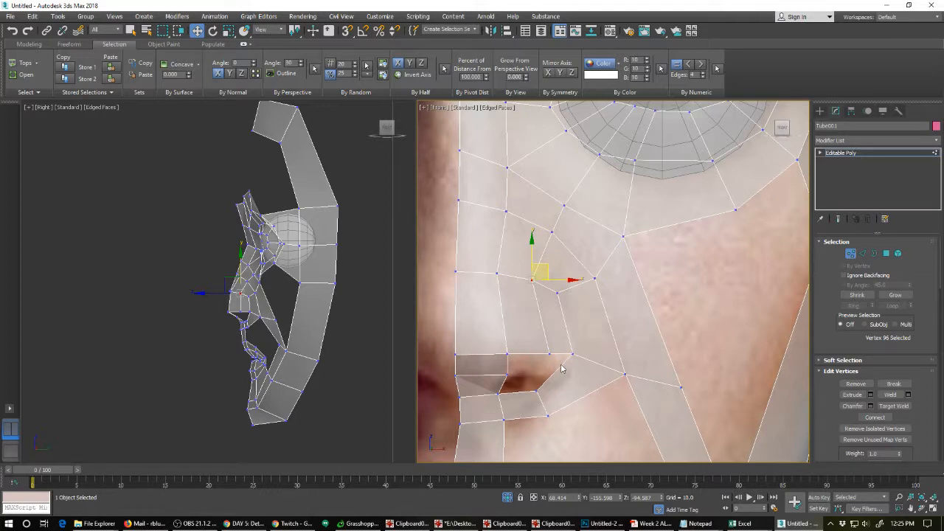
click(558, 373)
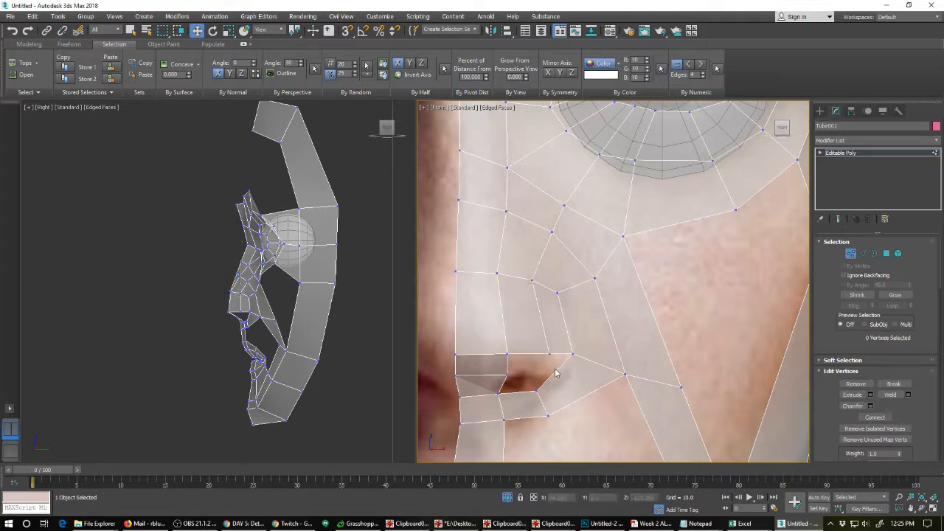
Bridge the open edge beneath the nostril to the facing upper lip edge.
scroll(557, 377, down, 4)
middle_drag(556, 377, 547, 306)
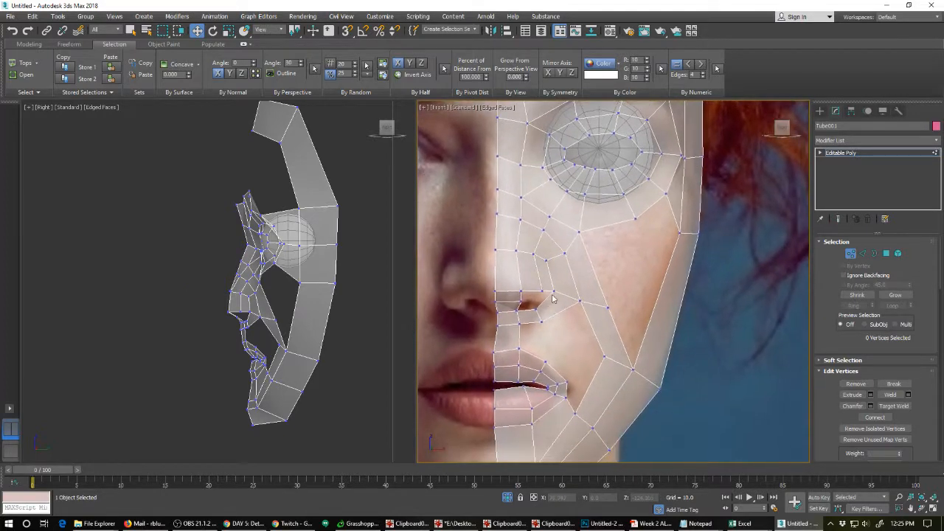
scroll(546, 305, up, 3)
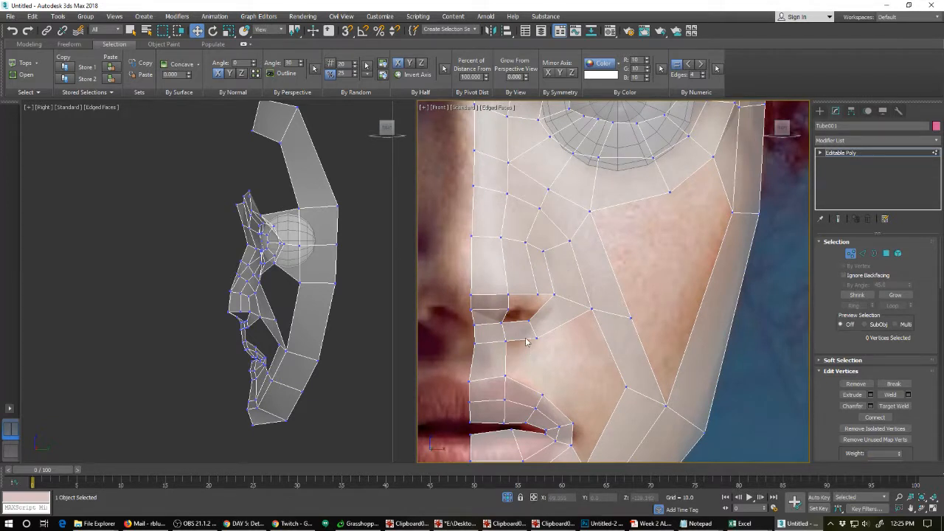
key(2)
click(526, 337)
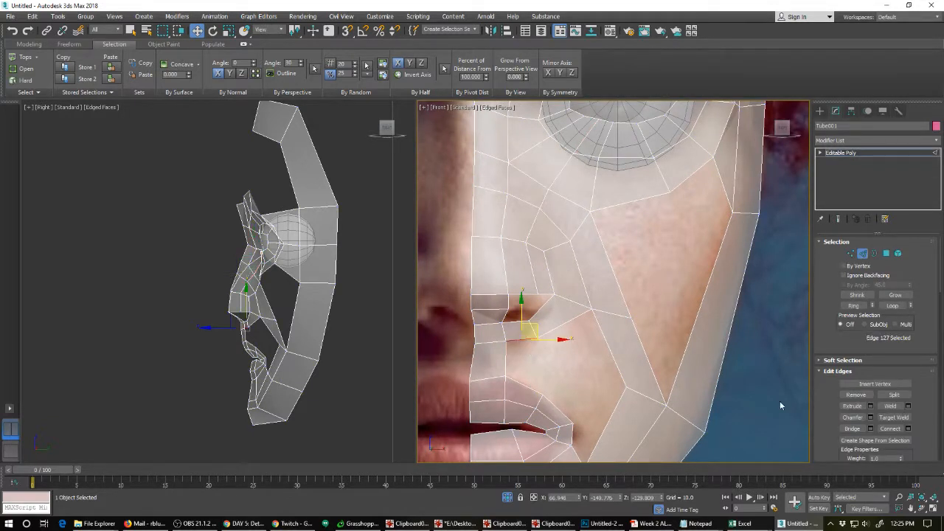
click(852, 428)
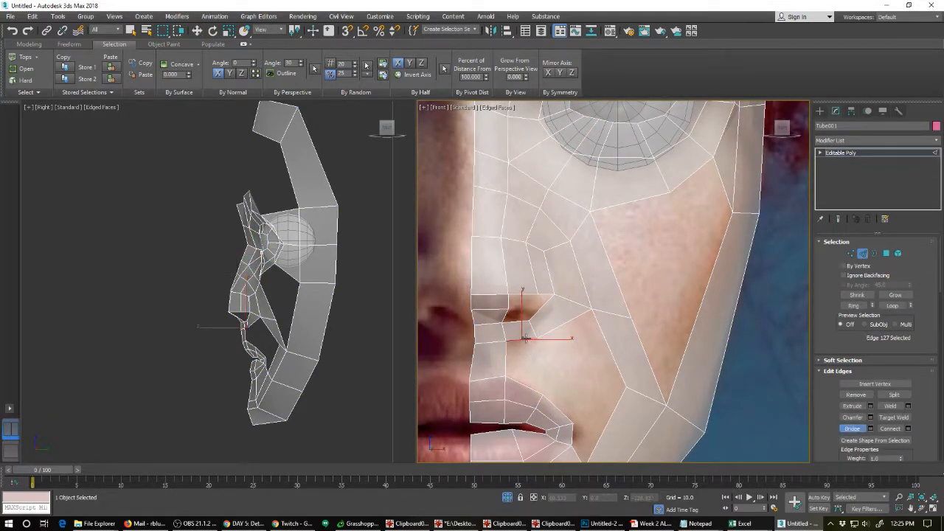
drag(526, 338, 524, 384)
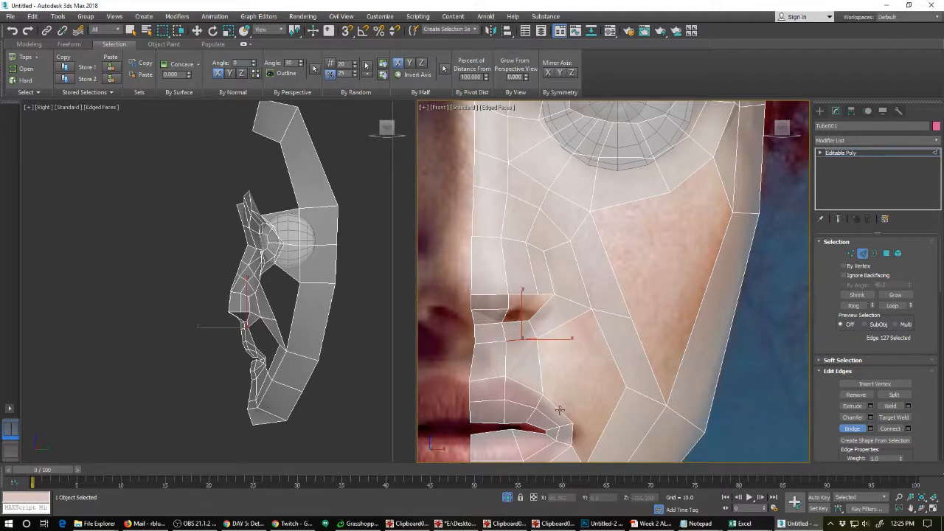
key(w)
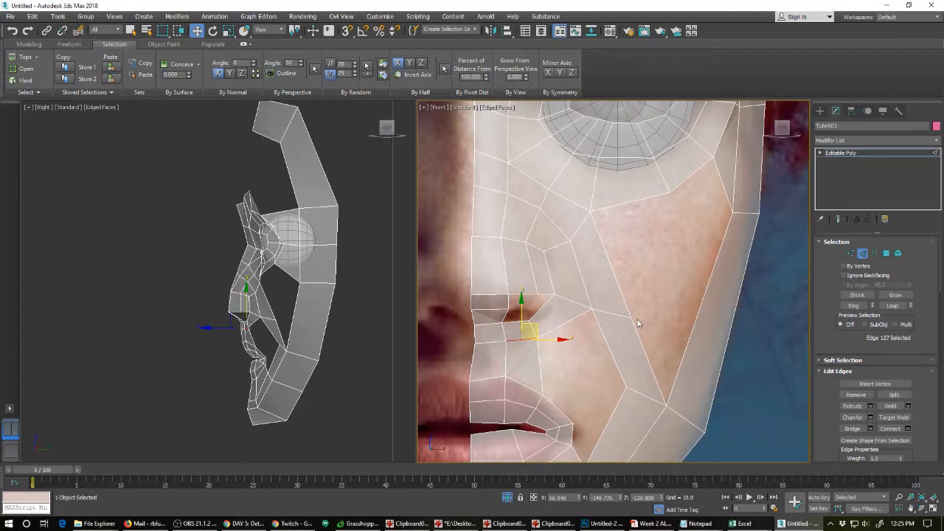
Extend the two open edges below the eye ring downward over the cheek as new faces.
scroll(644, 257, down, 2)
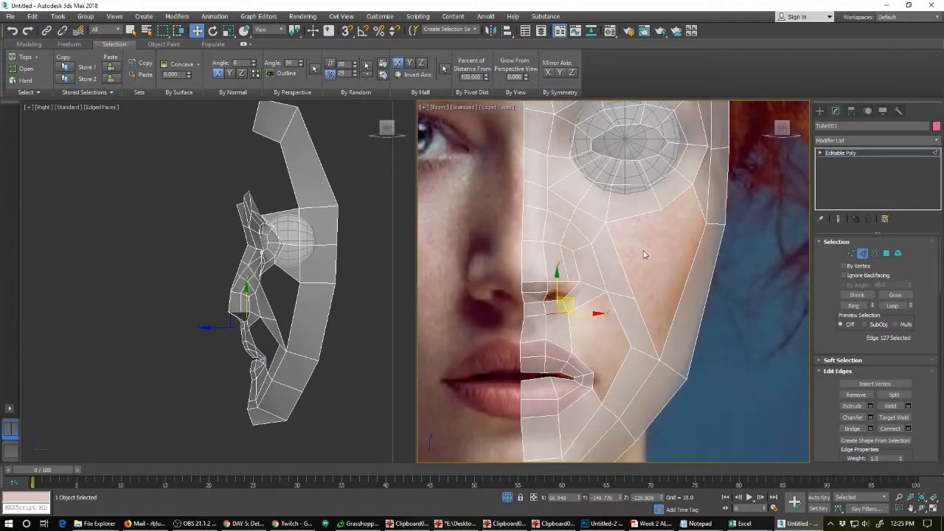
click(645, 212)
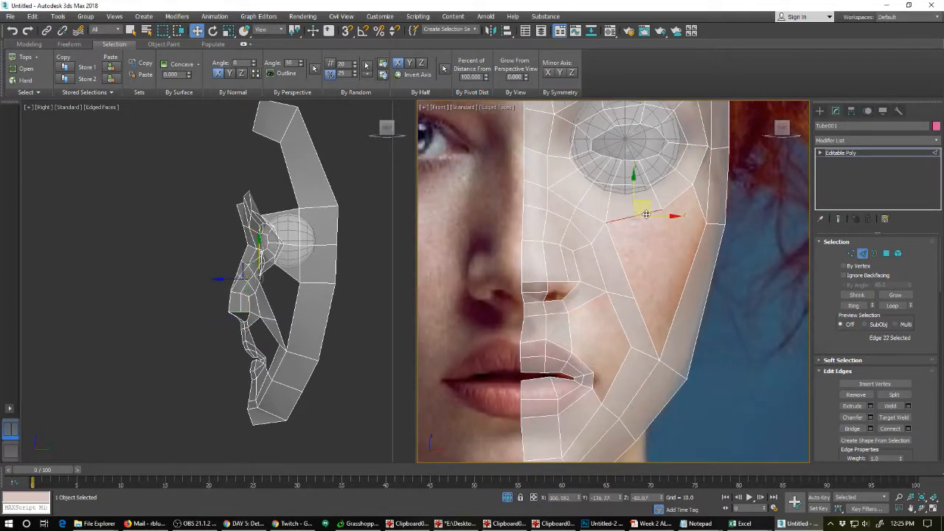
key(w)
click(671, 200)
drag(671, 195, 689, 238)
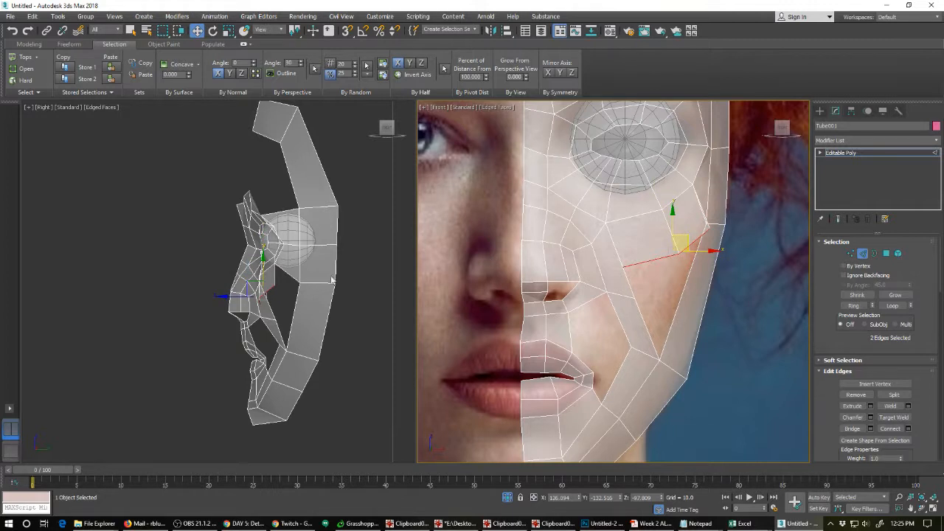
Rotate the two extended cheek edges slightly and move them back in depth in the side view.
right_click(250, 288)
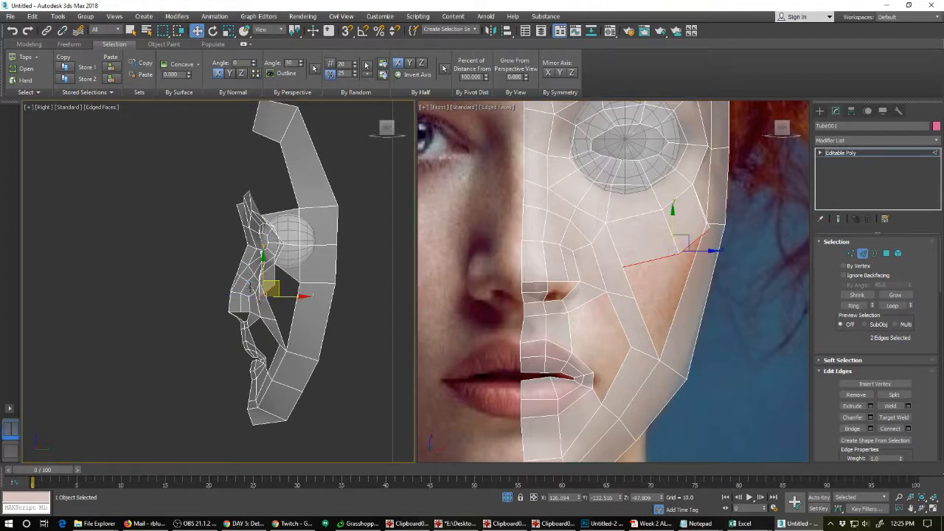
key(e)
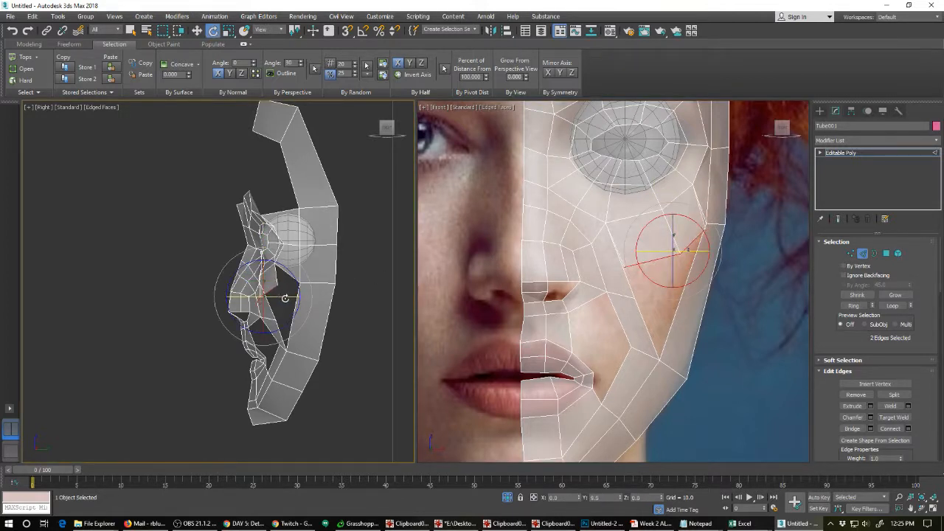
key(w)
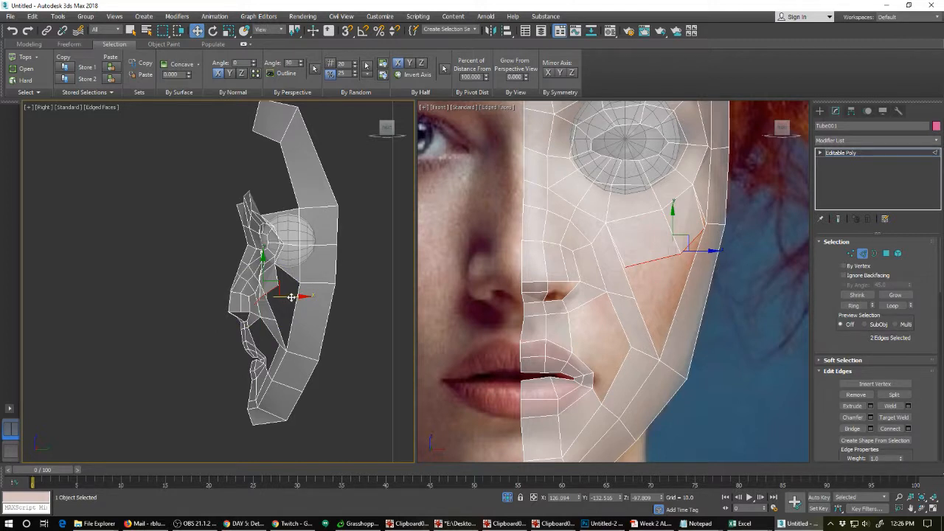
drag(291, 296, 306, 295)
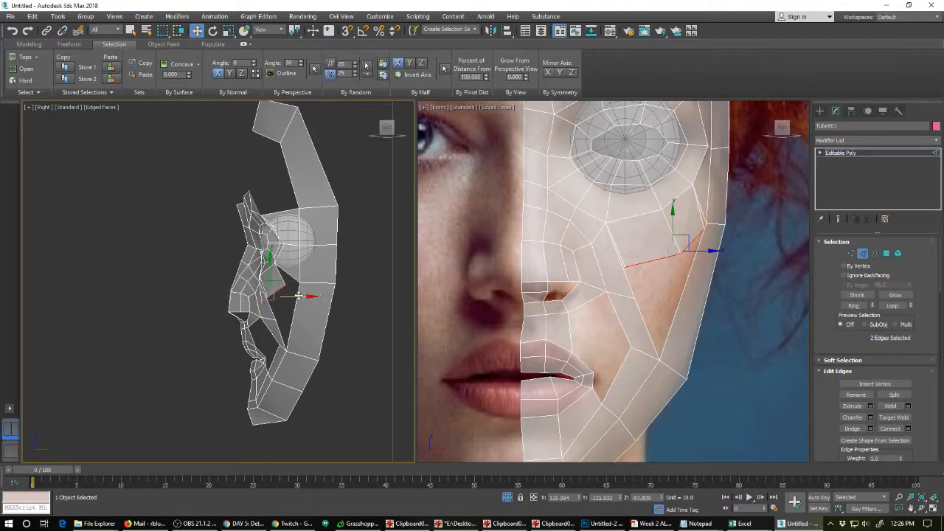
Collapse the new cheek faces' inner and outer corners into the neighbouring vertices, and move the outer one back in the side view.
click(634, 298)
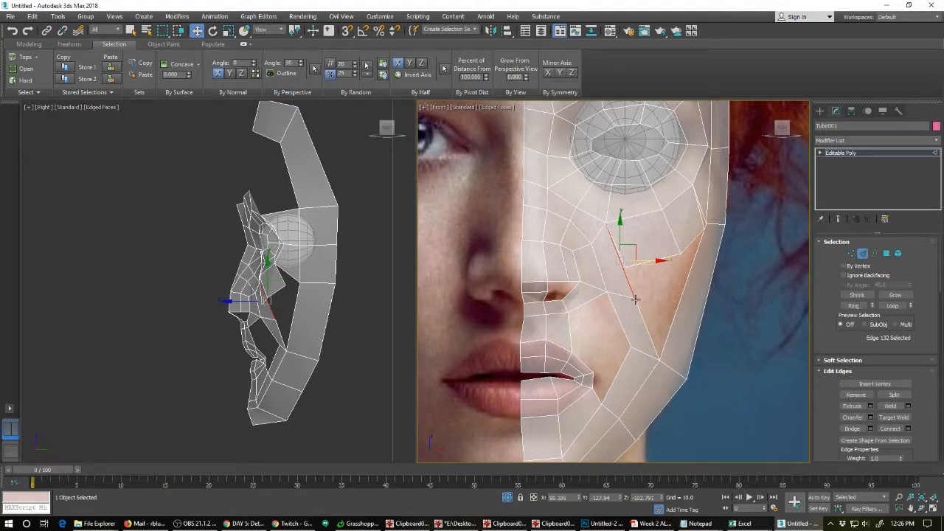
key(1)
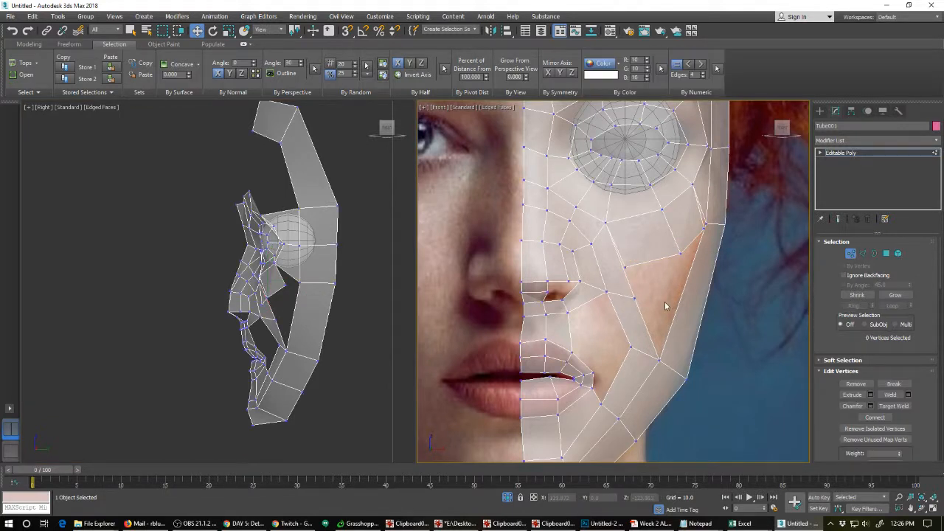
click(630, 282)
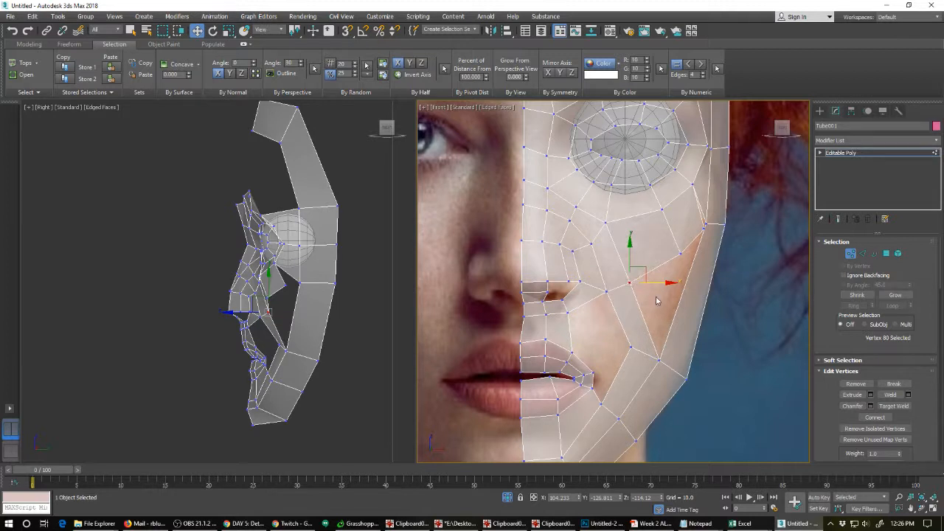
click(710, 227)
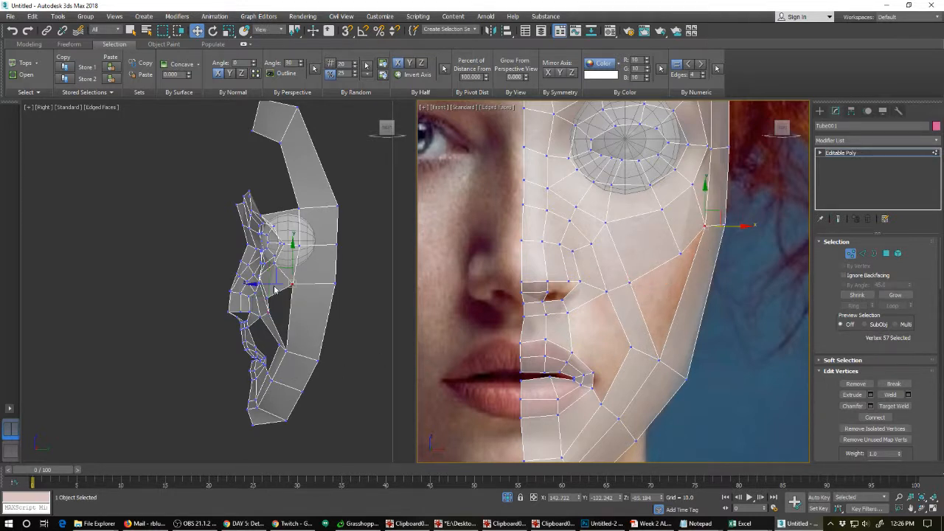
right_click(278, 289)
drag(313, 286, 319, 285)
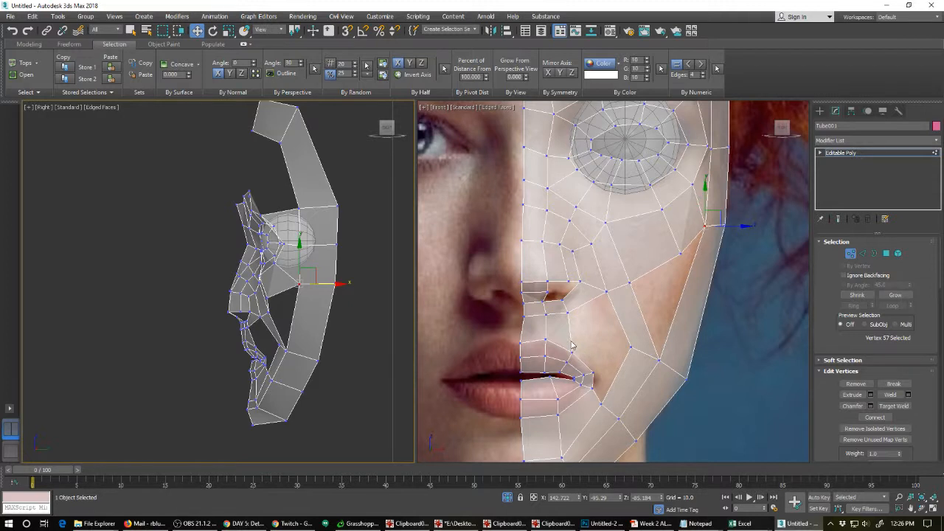
Bridge the open edge between nose and upper lip to the facing edge of the cheek strip.
key(2)
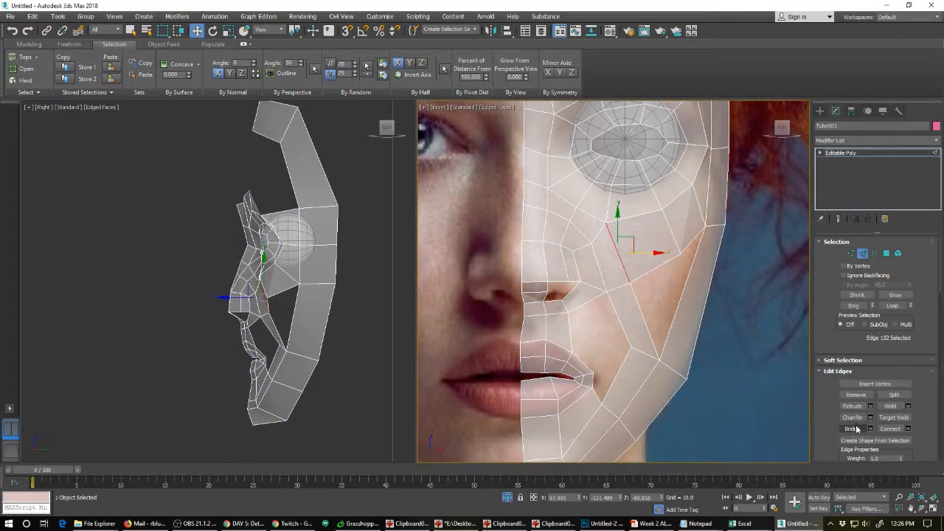
click(568, 331)
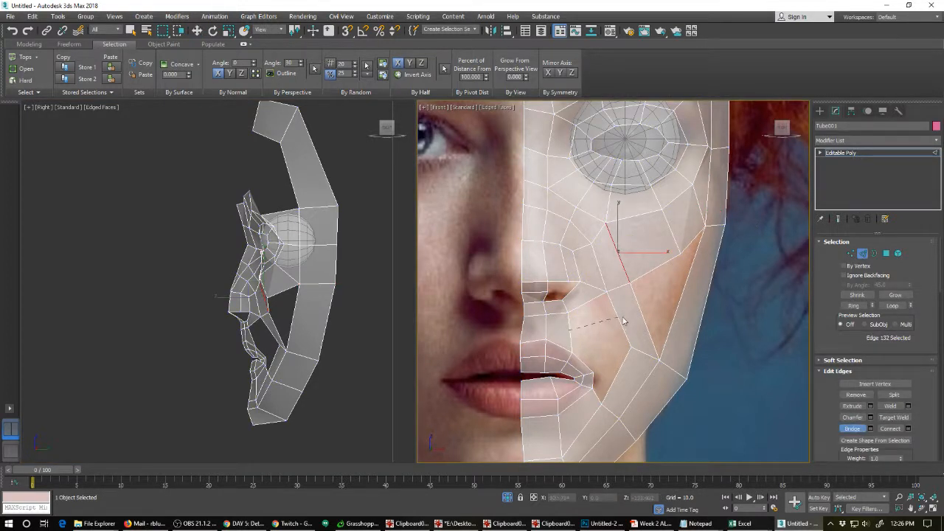
click(617, 317)
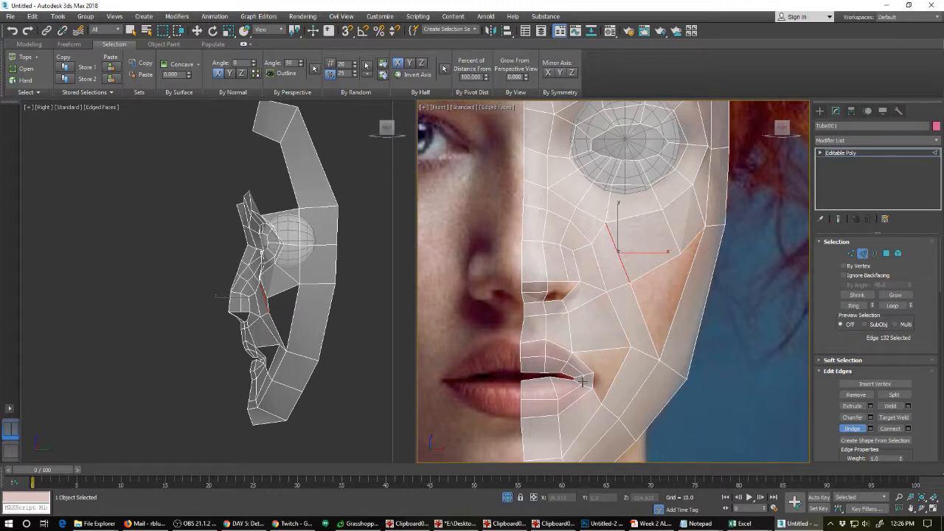
key(w)
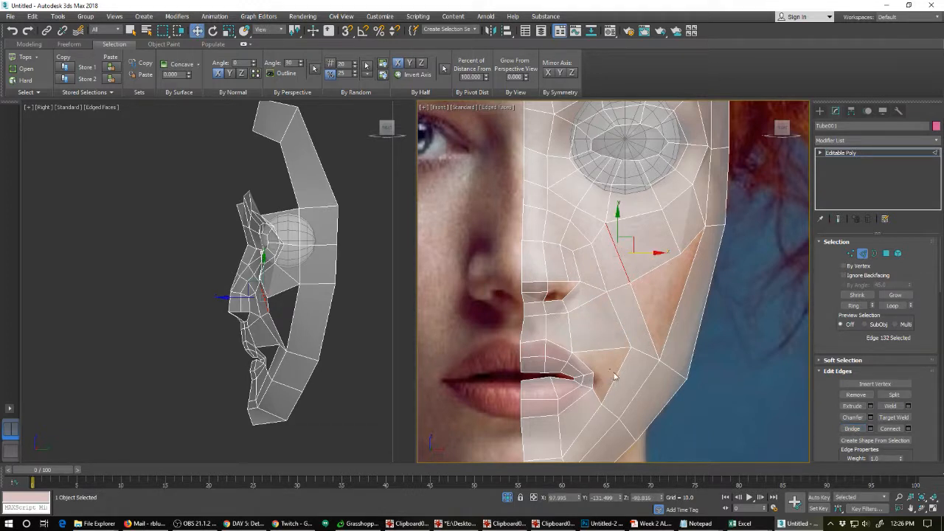
Connect the three jaw edges beside the mouth, and bridge the mouth corner edges to the cheek strip to close the gap.
drag(610, 370, 667, 409)
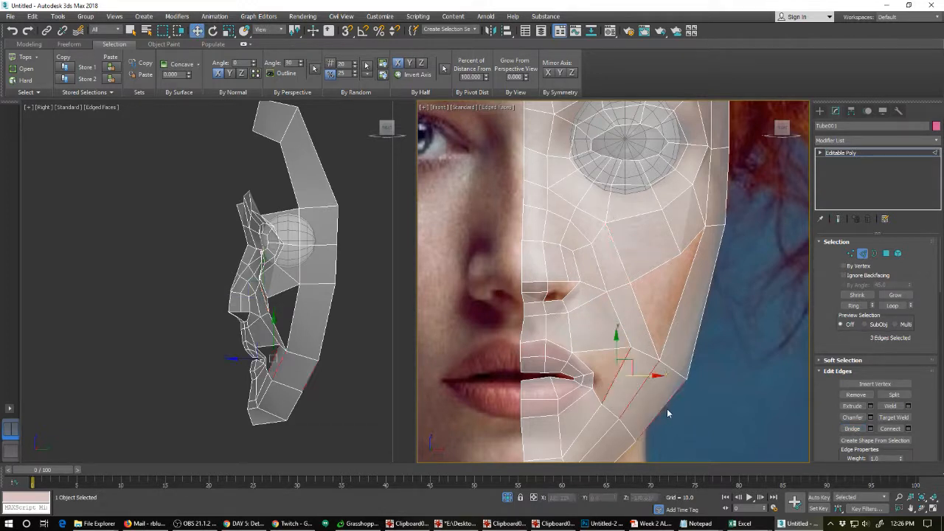
click(897, 433)
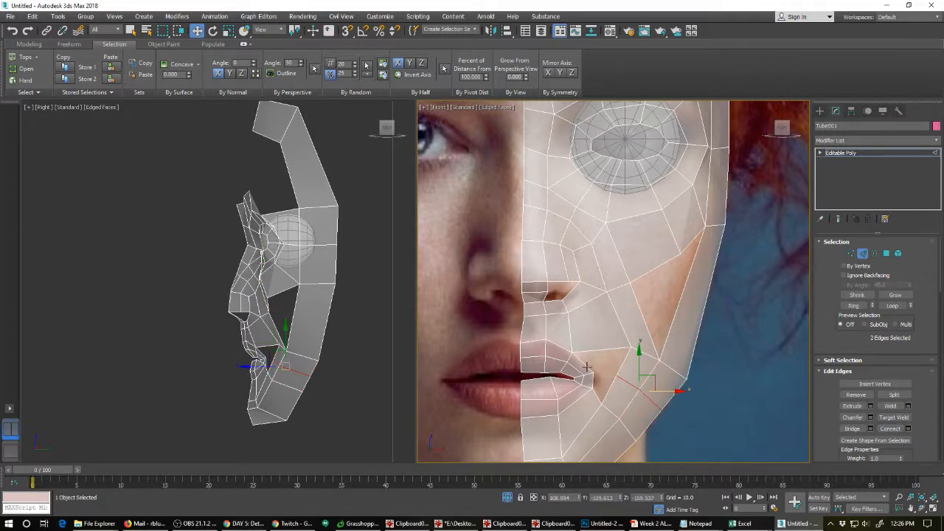
click(852, 428)
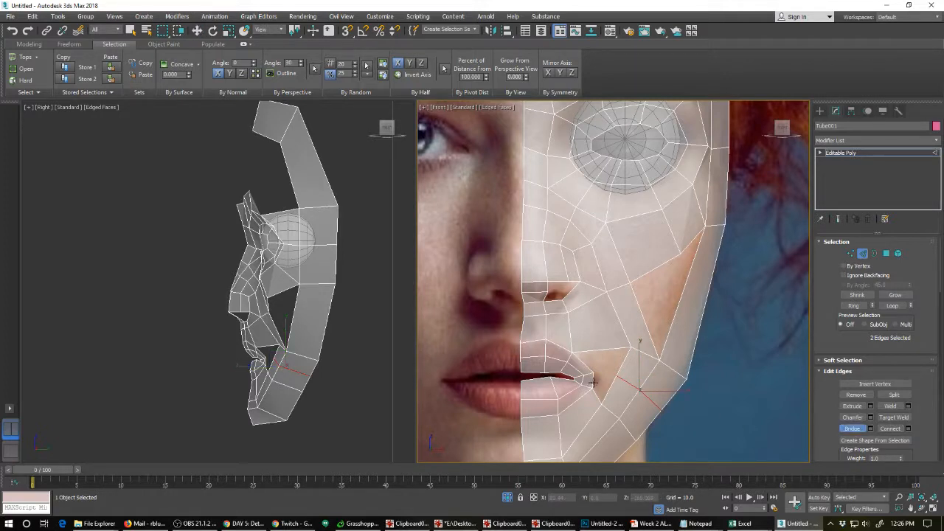
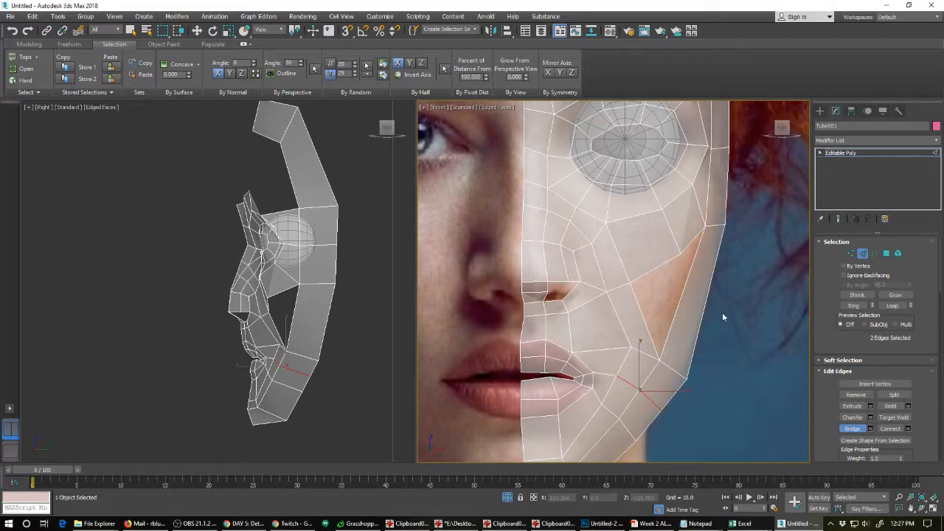
key(w)
Connect the two long edges along the outer side of the cheek to insert an edge across the strip.
click(680, 290)
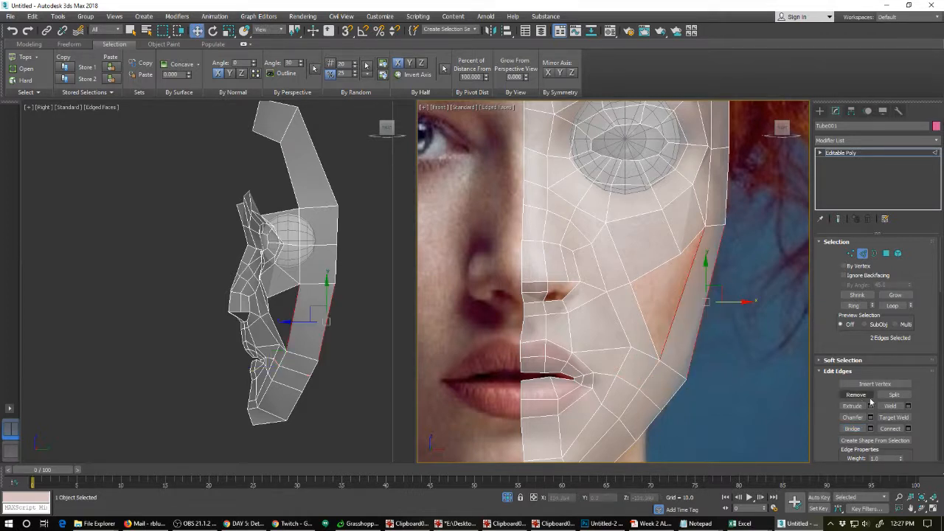
click(891, 428)
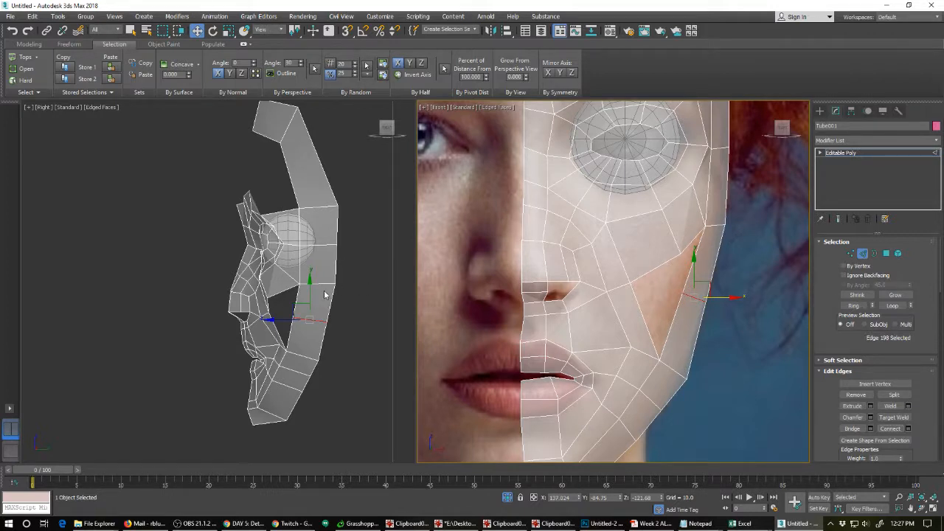
right_click(688, 285)
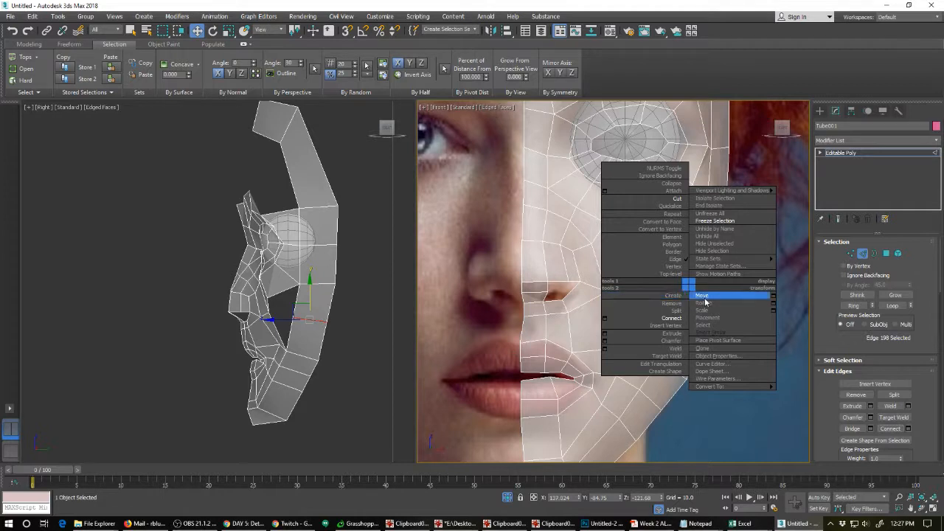
click(794, 319)
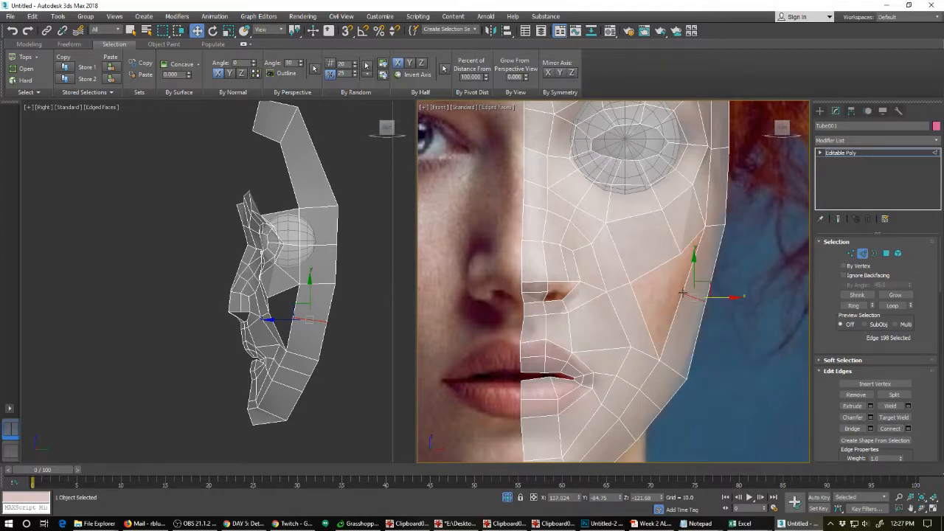
Collapse the cheek vertex with the new side edge's inner vertex, and move the merged vertex back and slightly down in the side view.
ctrl+click(850, 253)
click(680, 274)
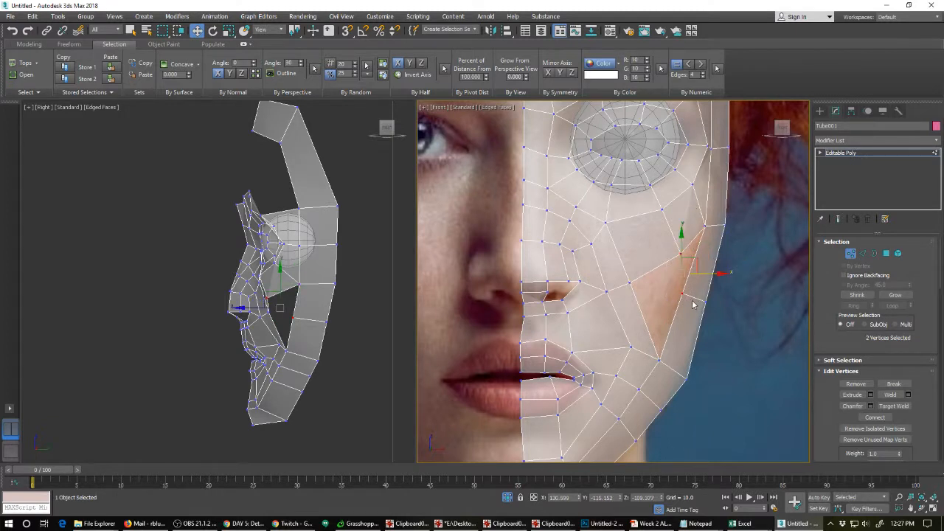
click(279, 308)
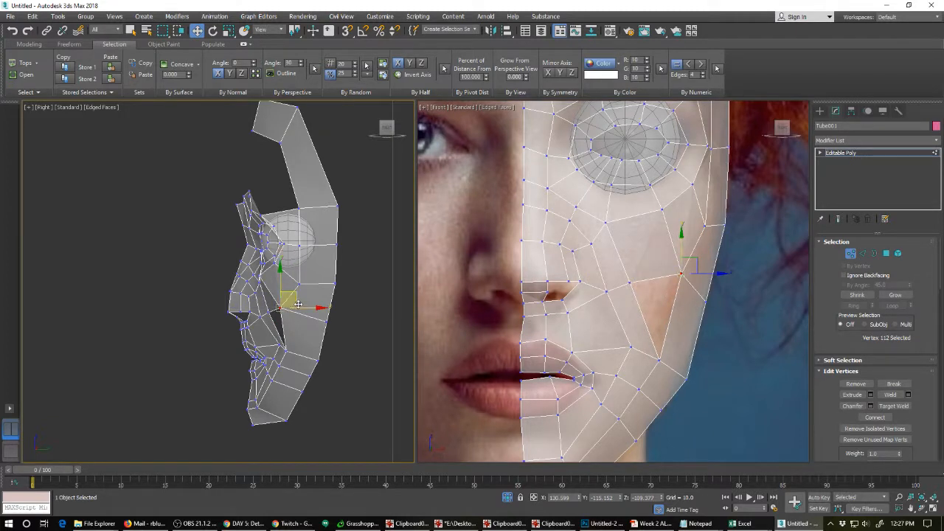
drag(296, 302, 305, 304)
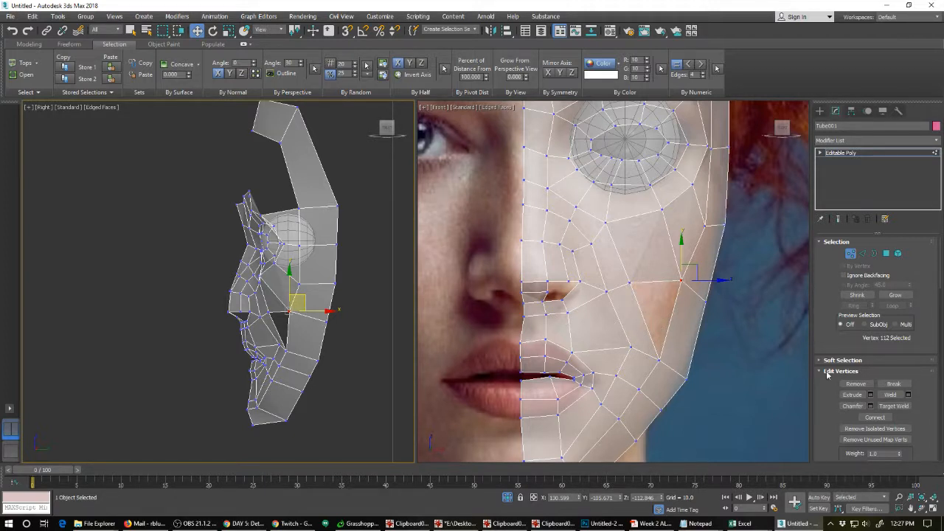
Connect the ring of edges running from the upper lip centreline across to the cheek to insert a new edge row.
click(863, 253)
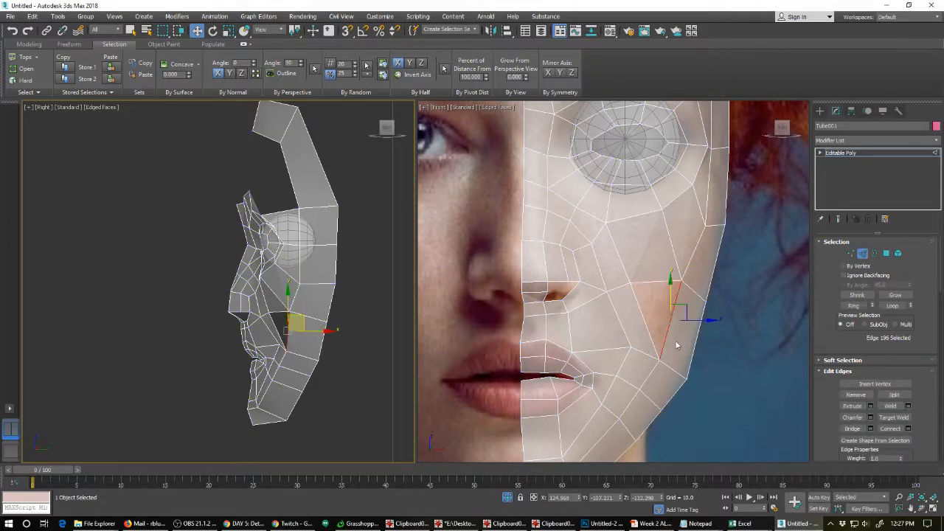
click(645, 319)
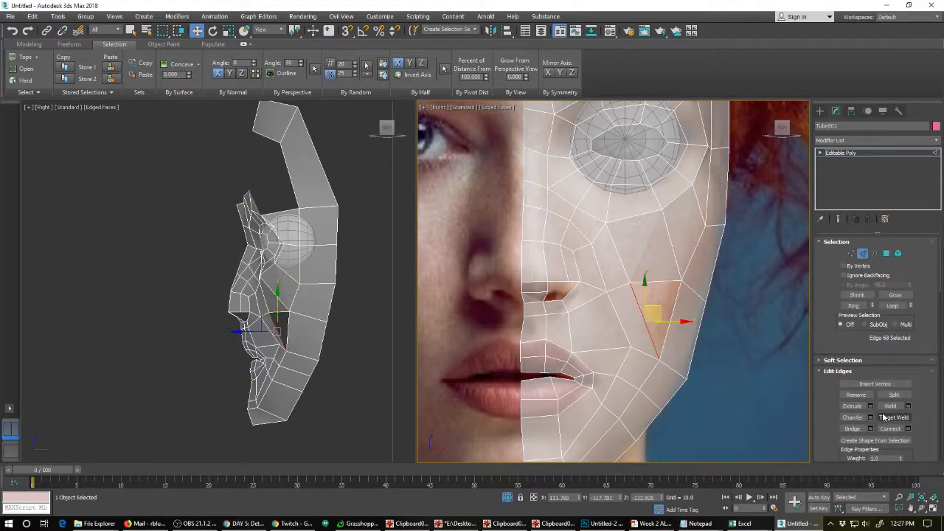
key(alt+r)
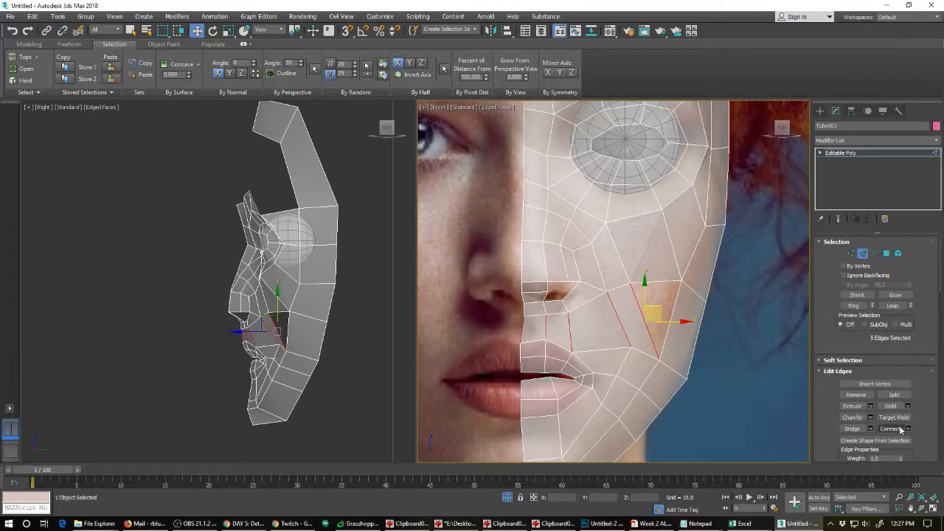
click(899, 428)
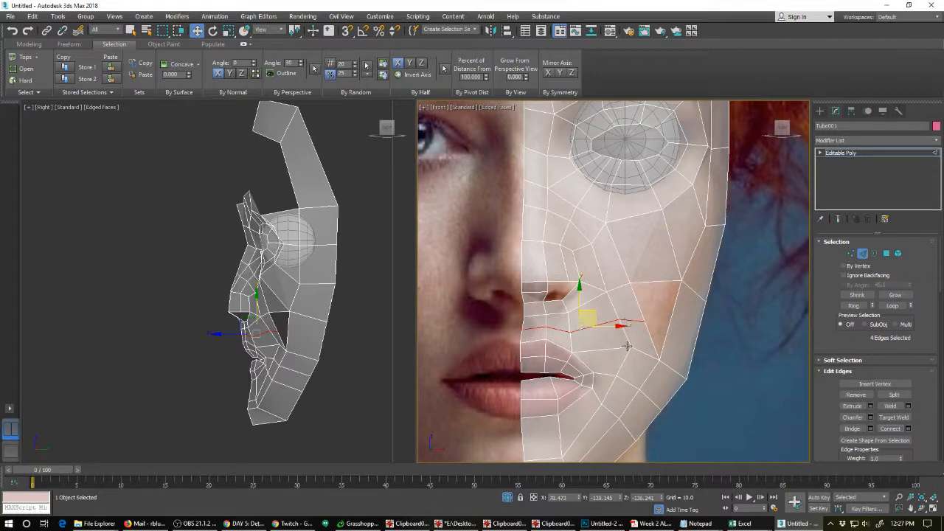
Reposition the cheek and jaw vertices around the open gap in the front view to even the spacing and follow the face outline.
key(1)
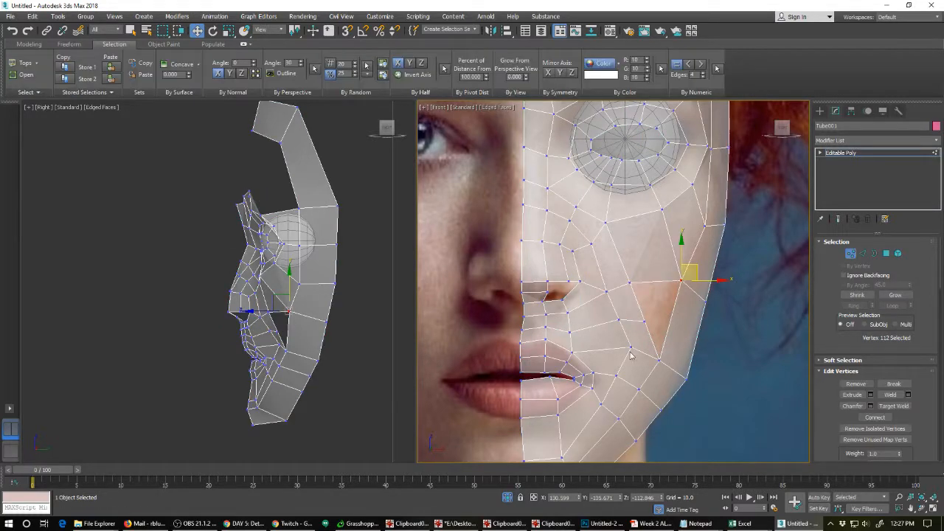
click(631, 347)
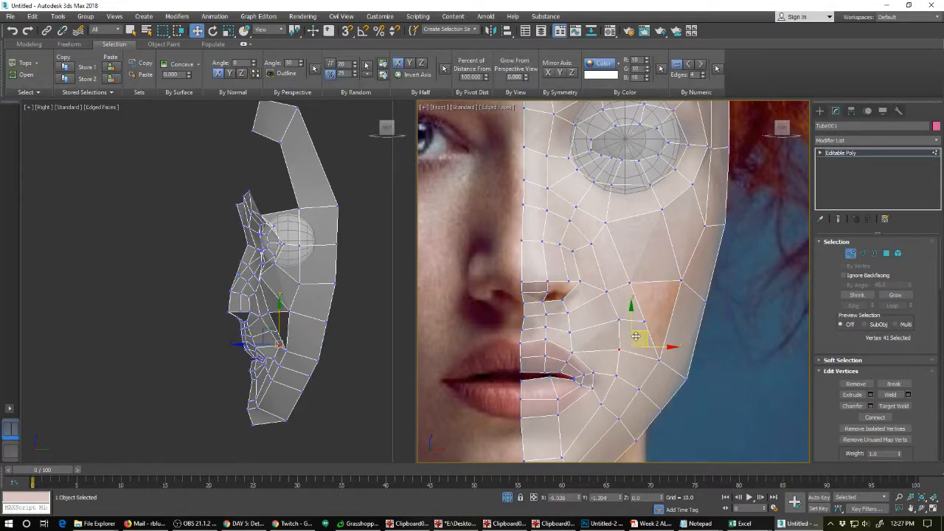
click(615, 314)
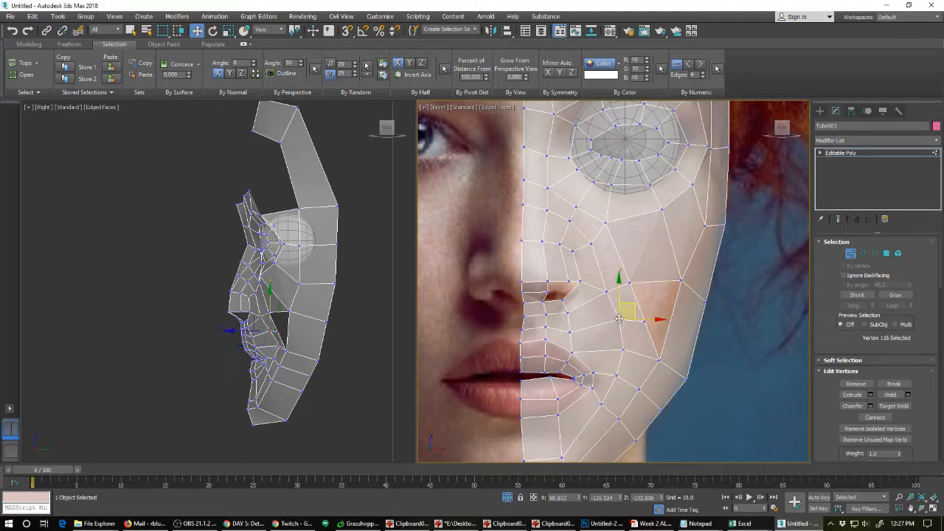
click(656, 309)
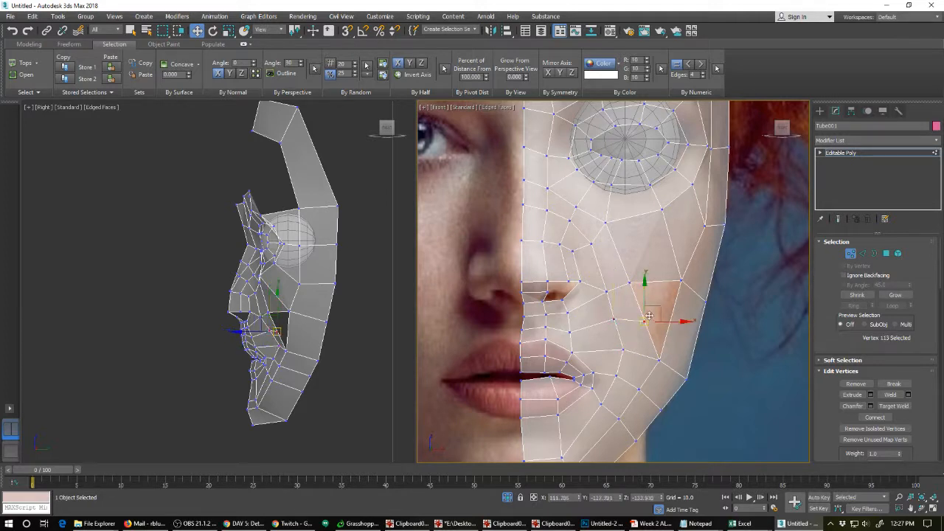
click(683, 281)
drag(684, 282, 701, 278)
drag(659, 358, 668, 334)
click(686, 378)
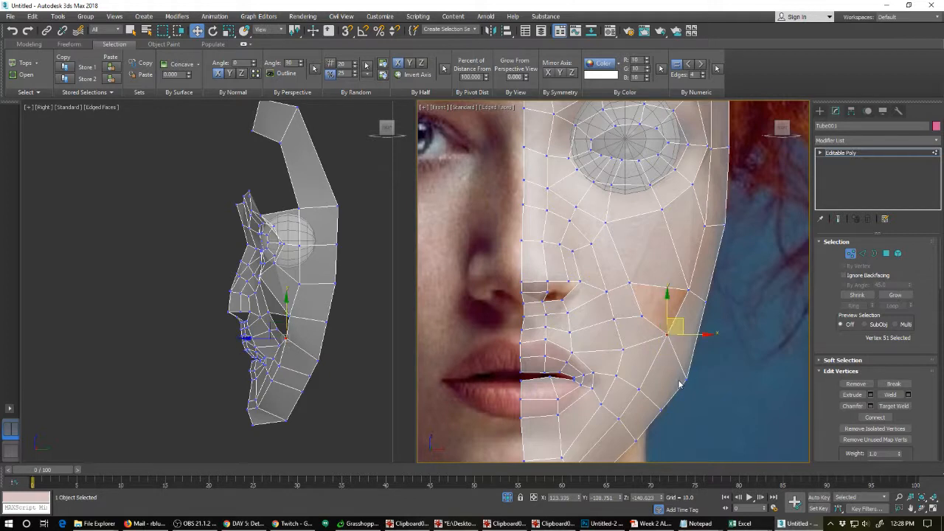
drag(686, 379, 699, 345)
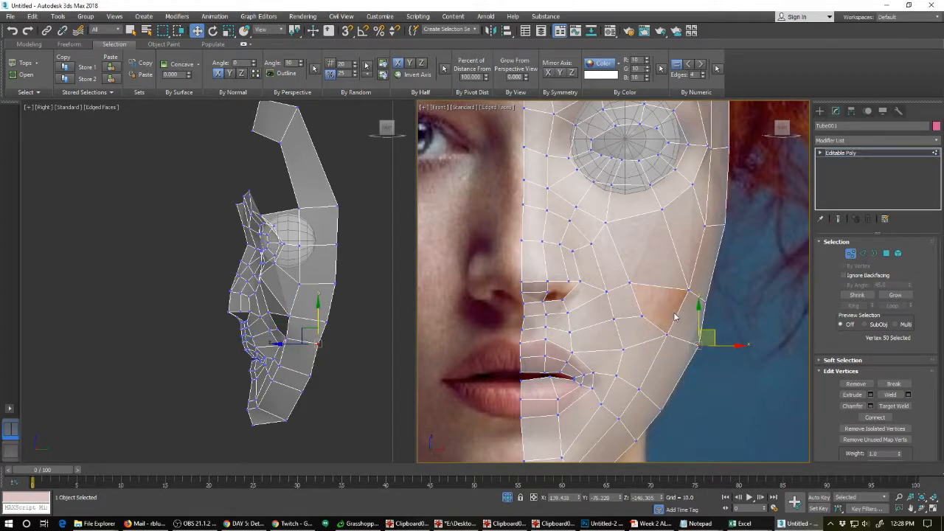
Select the four-edge border of the remaining cheek hole and cap it.
key(3)
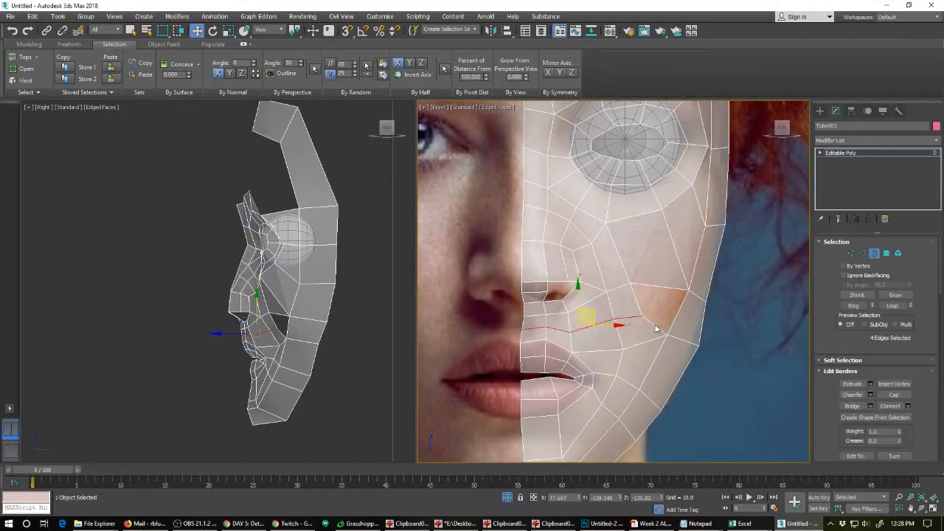
key(2)
click(656, 326)
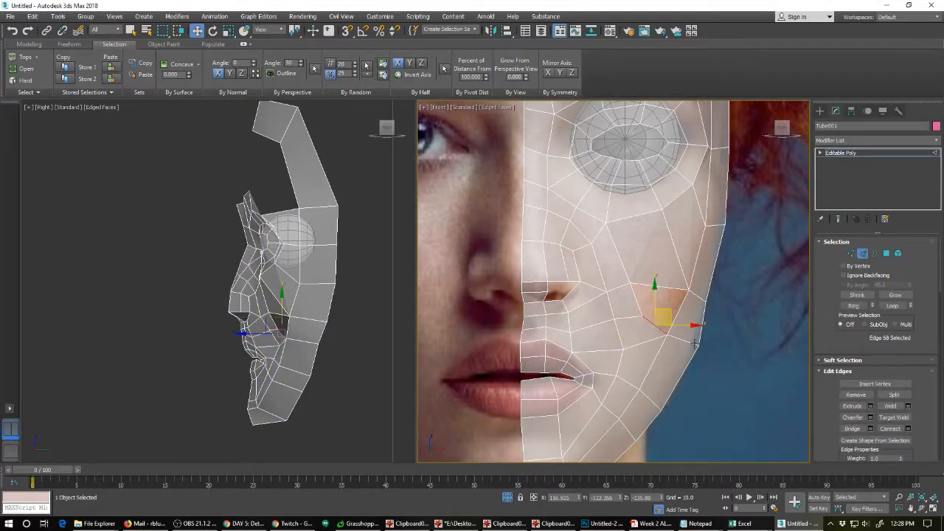
key(3)
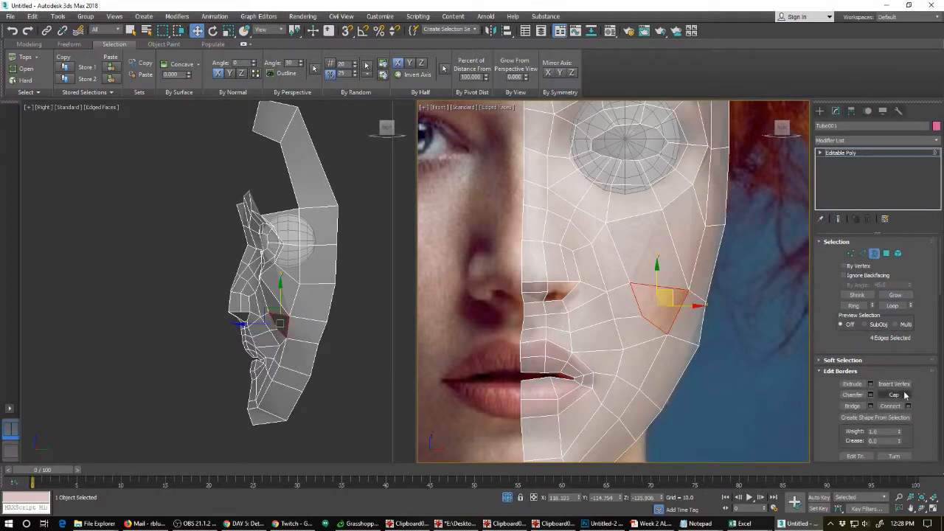
Select the four open edges above the brow and extrude them upward and slightly back in the side view.
middle_drag(597, 194, 576, 392)
scroll(586, 281, down, 2)
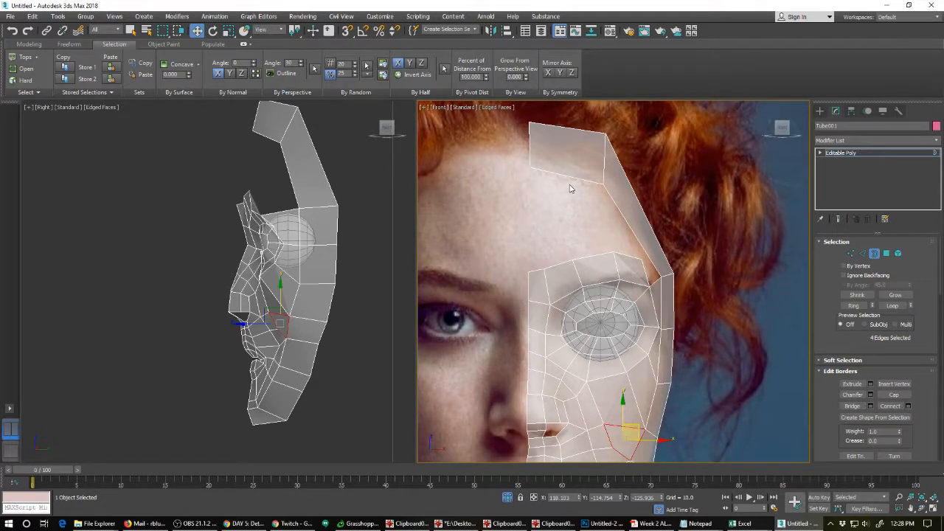
click(534, 270)
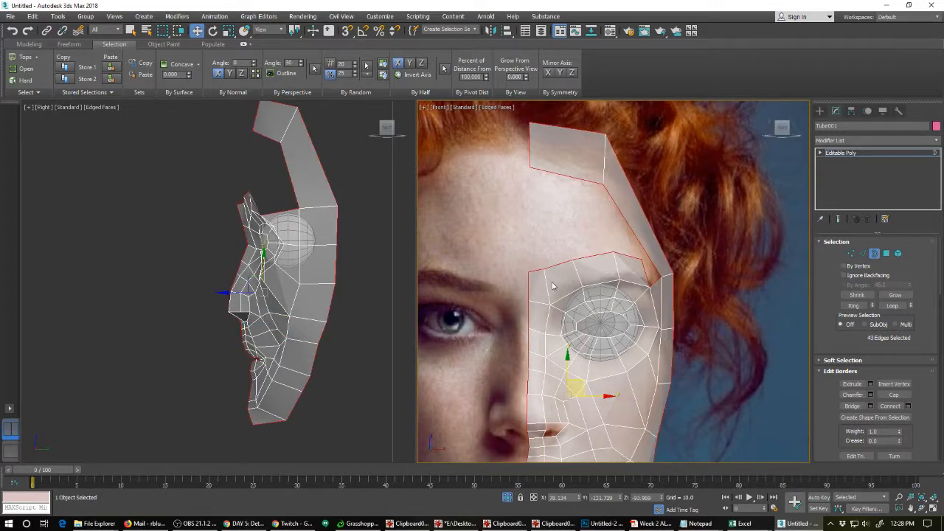
key(2)
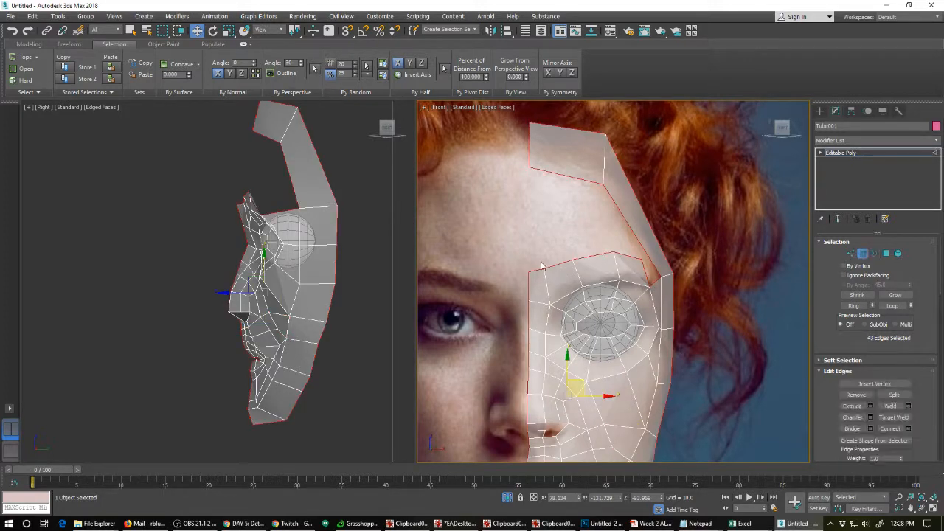
click(550, 256)
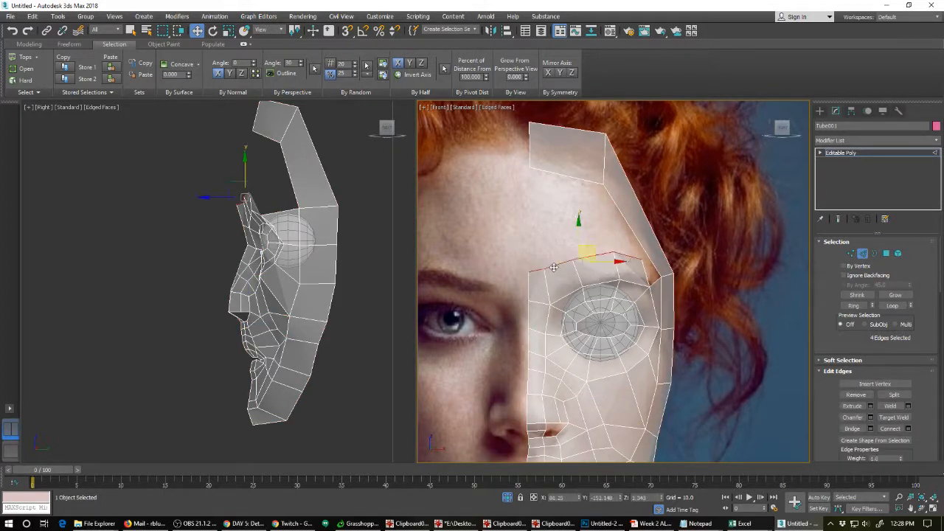
double_click(560, 264)
right_click(250, 185)
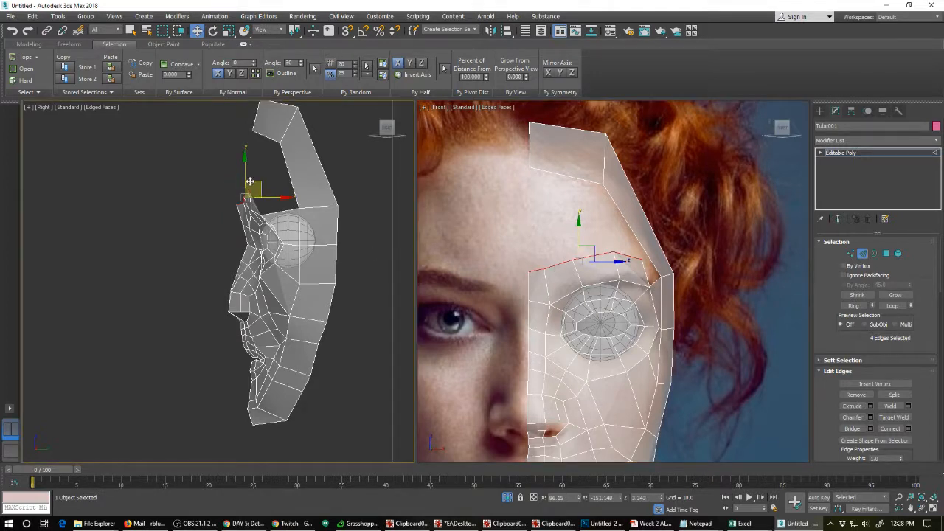
drag(251, 183, 255, 155)
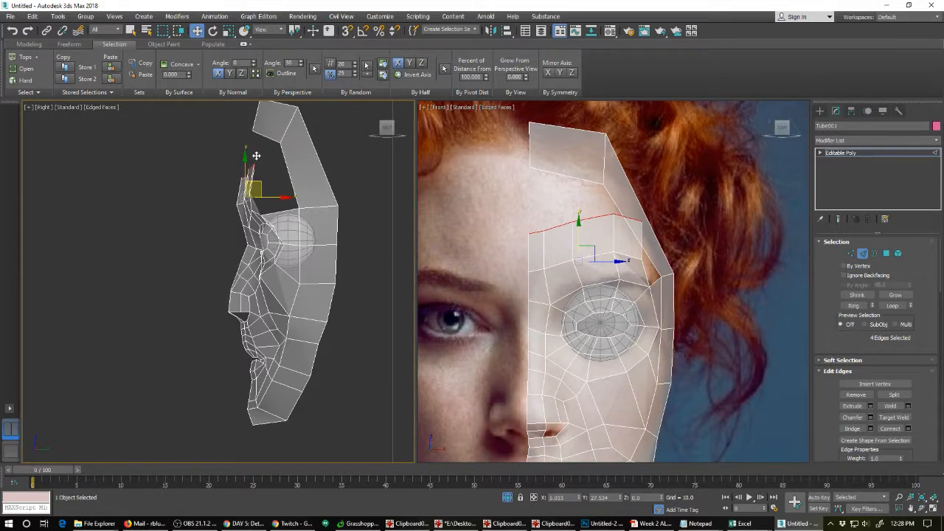
Scale the extruded forehead edges flat from front to back, and rotate them about the vertical axis to follow the forehead's curve.
key(e)
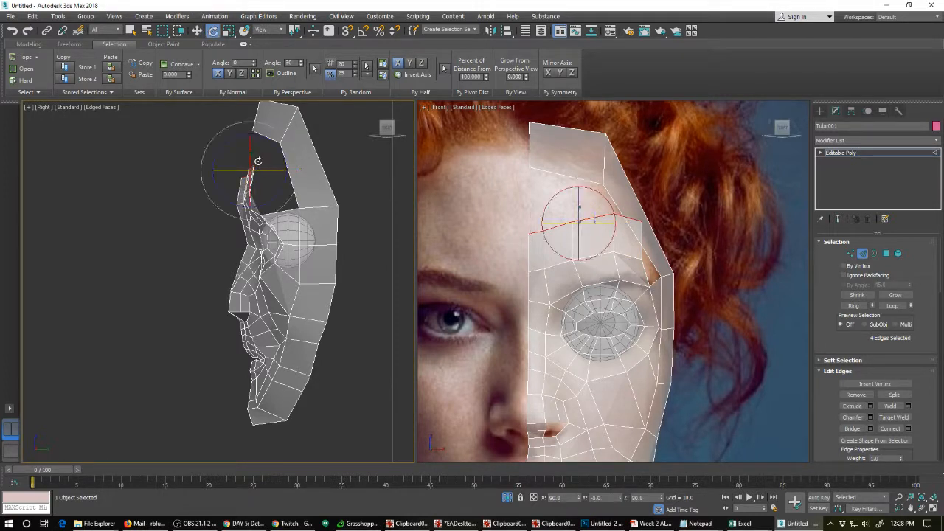
key(r)
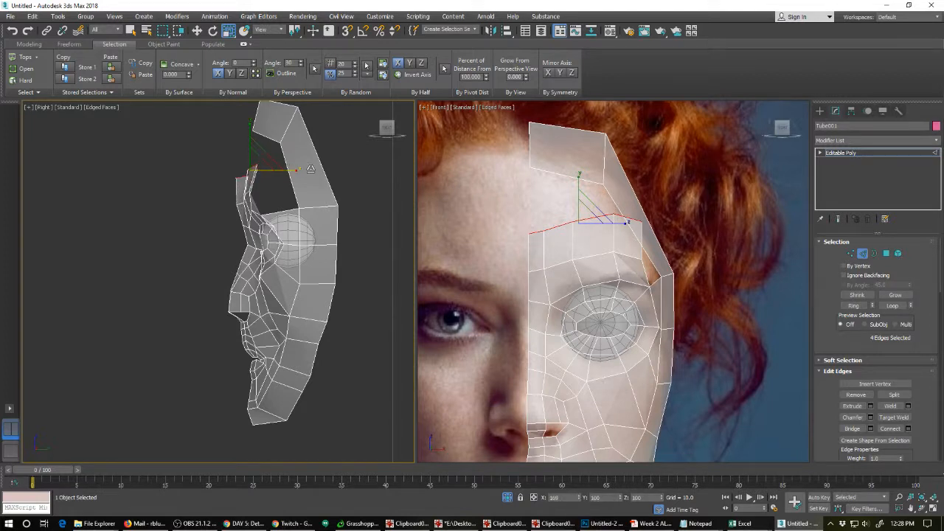
drag(310, 169, 113, 177)
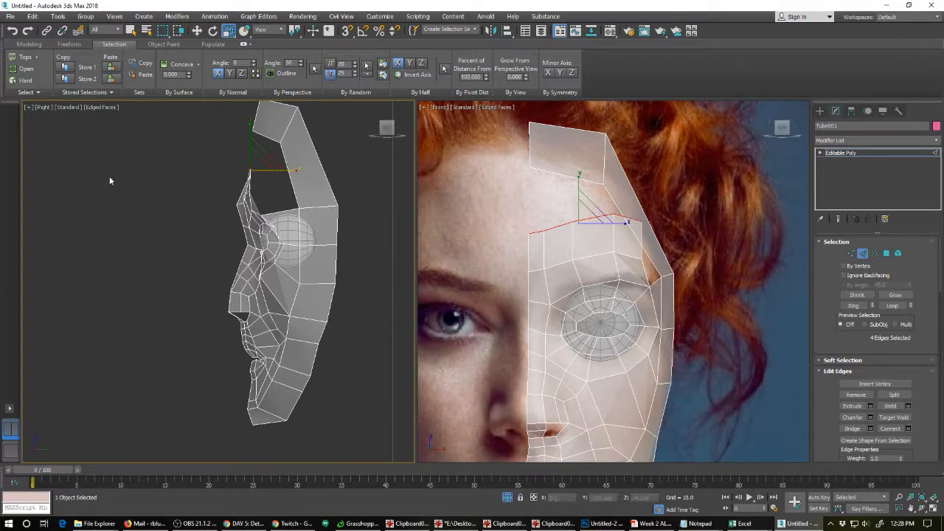
key(e)
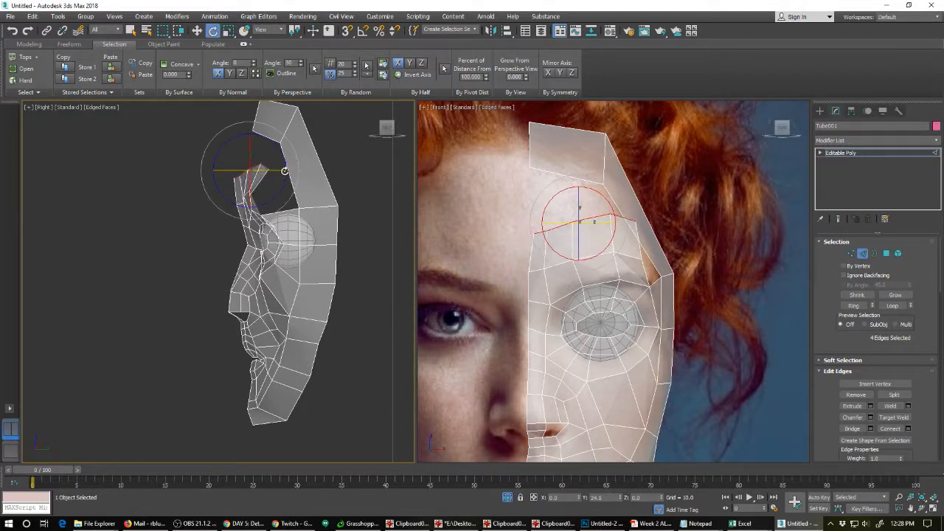
Extrude the four forehead edges up a second time to reach the hairline strip.
key(w)
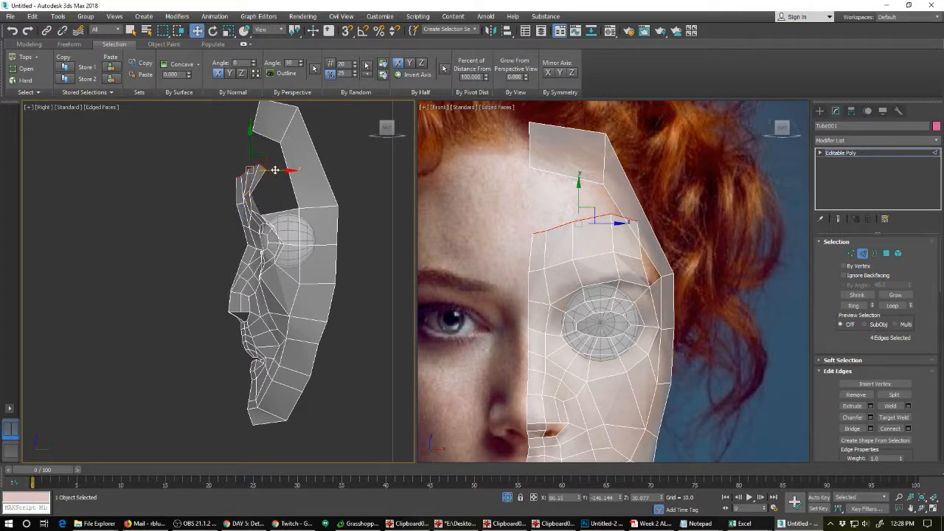
drag(254, 167, 261, 110)
Move the hairline strip's cross edges forward in the side view, and lower the outermost top edge of the forehead in the front view.
click(532, 137)
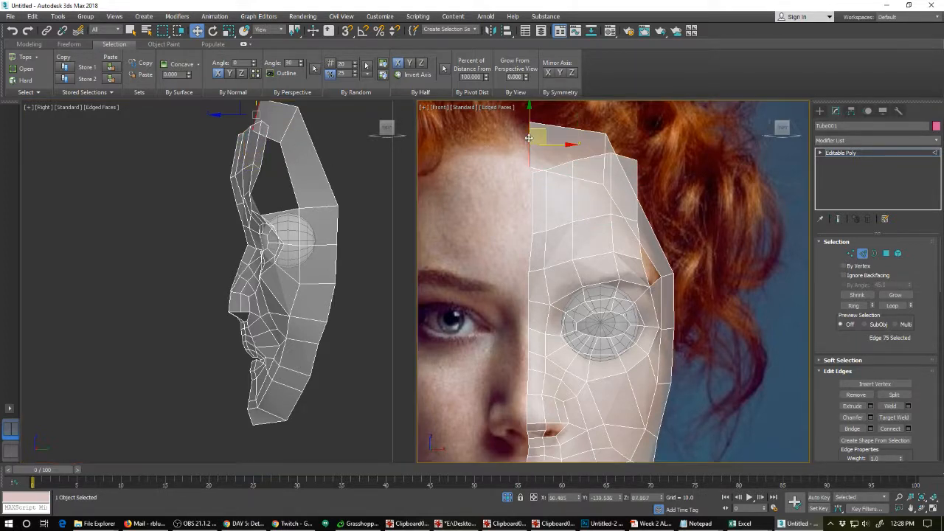
drag(279, 114, 265, 101)
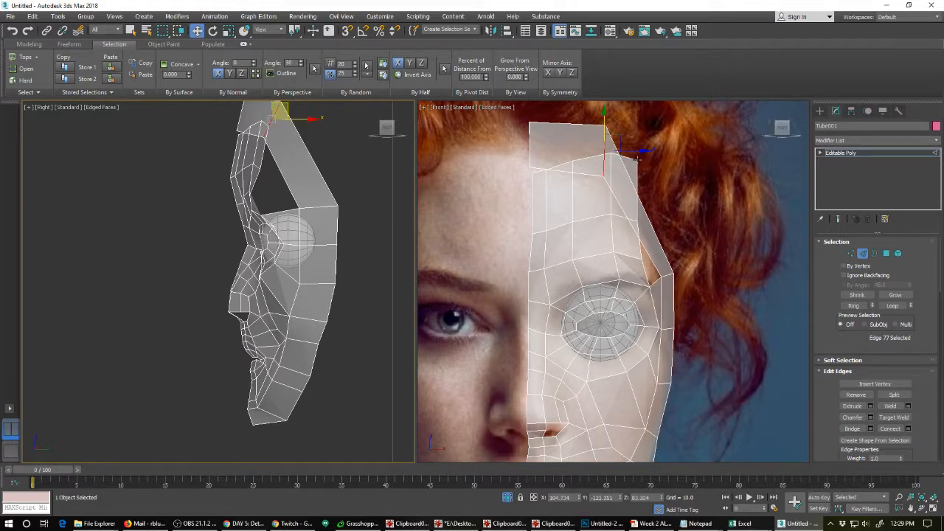
click(639, 151)
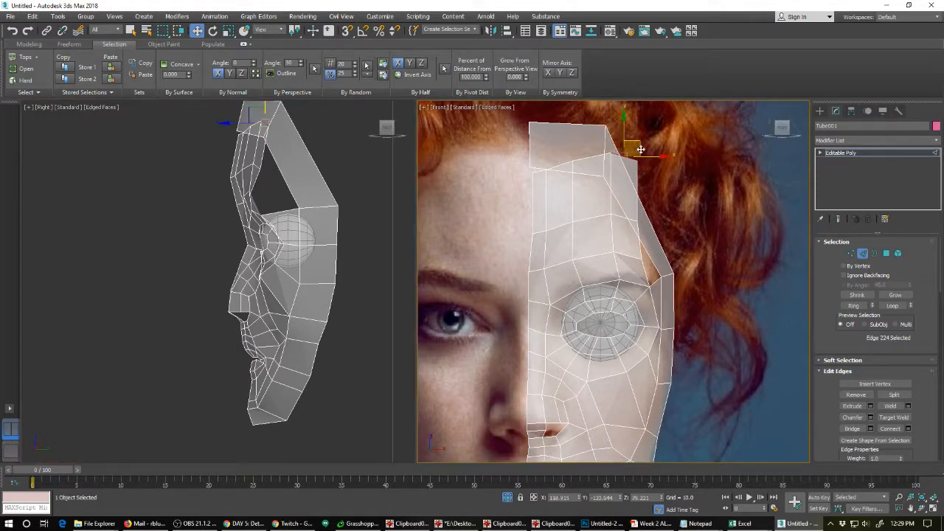
drag(638, 143, 641, 171)
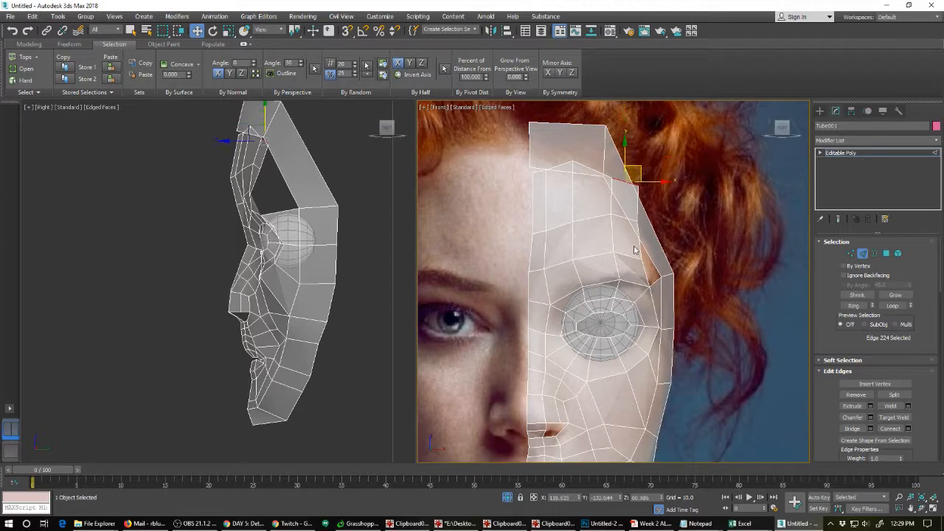
Connect the two long edges of the temple strip, and reposition its cross edges to round the hairline around the forehead.
click(657, 236)
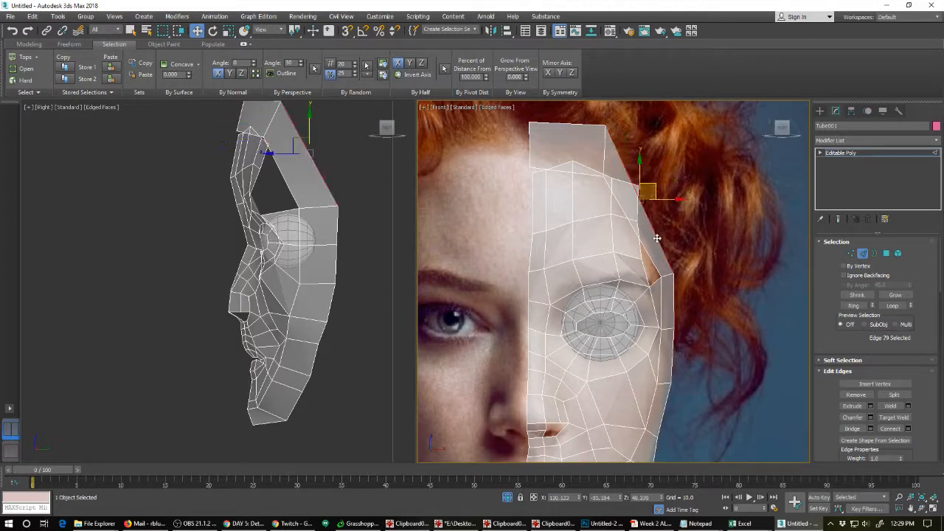
key(alt+r)
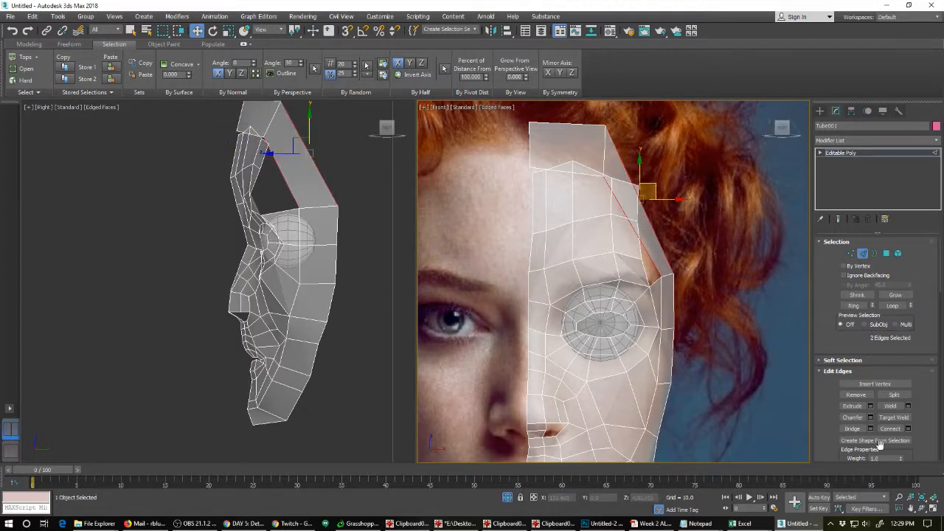
click(639, 198)
drag(650, 205, 571, 123)
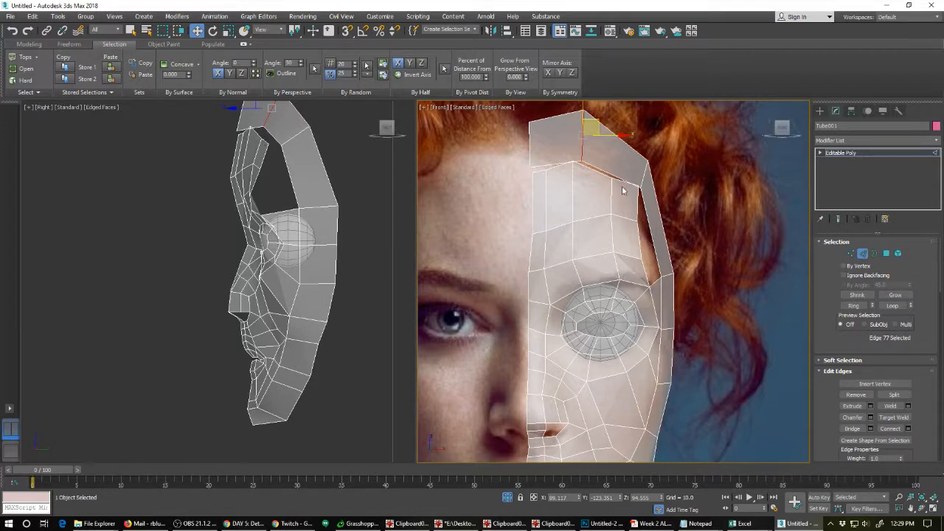
Connect the upper and lower edges of the two hairline segments above the forehead to add a cross edge in each.
click(618, 147)
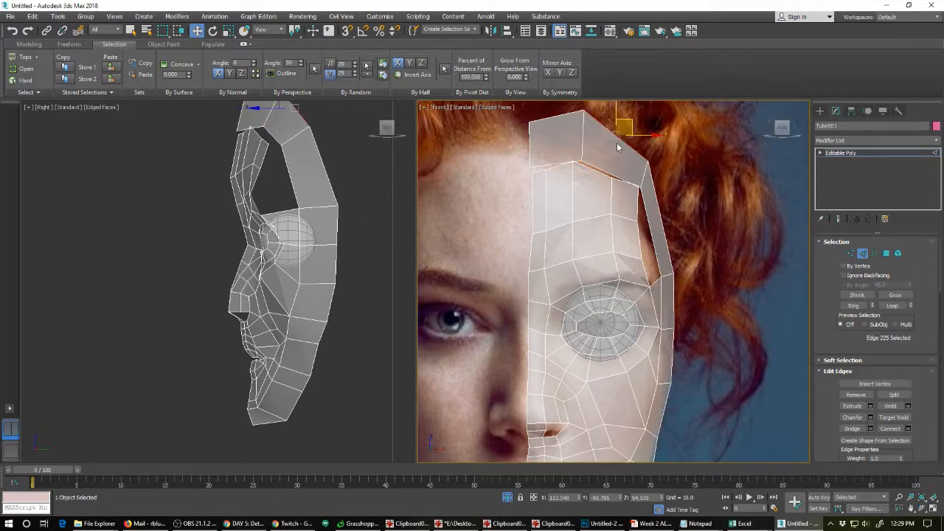
ctrl+click(556, 115)
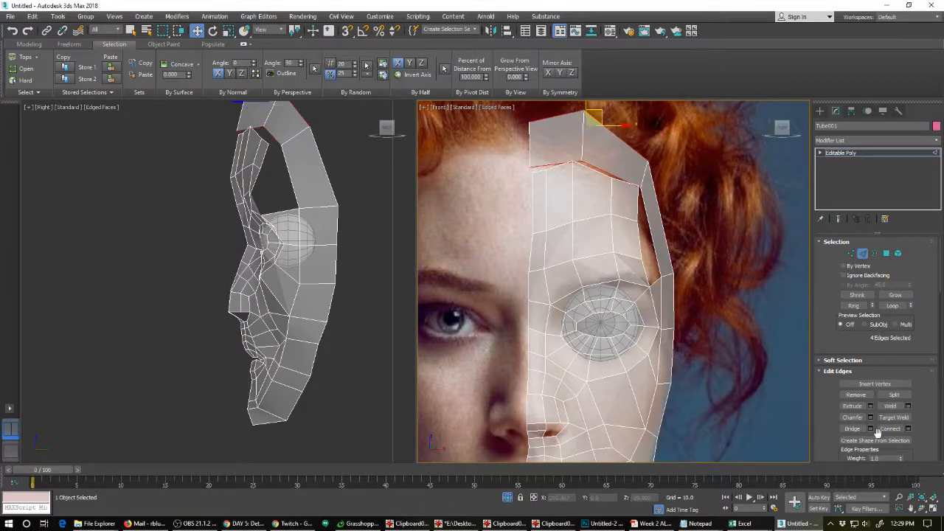
click(891, 429)
click(614, 152)
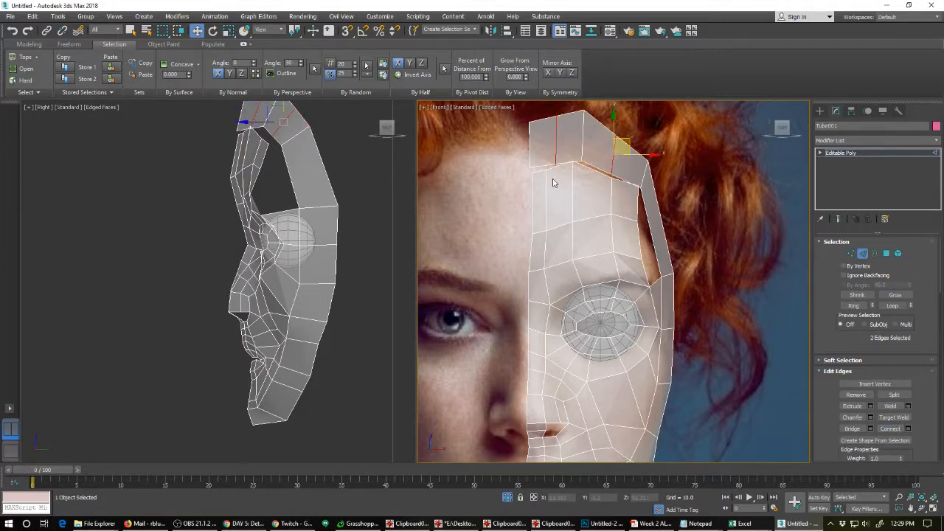
click(850, 253)
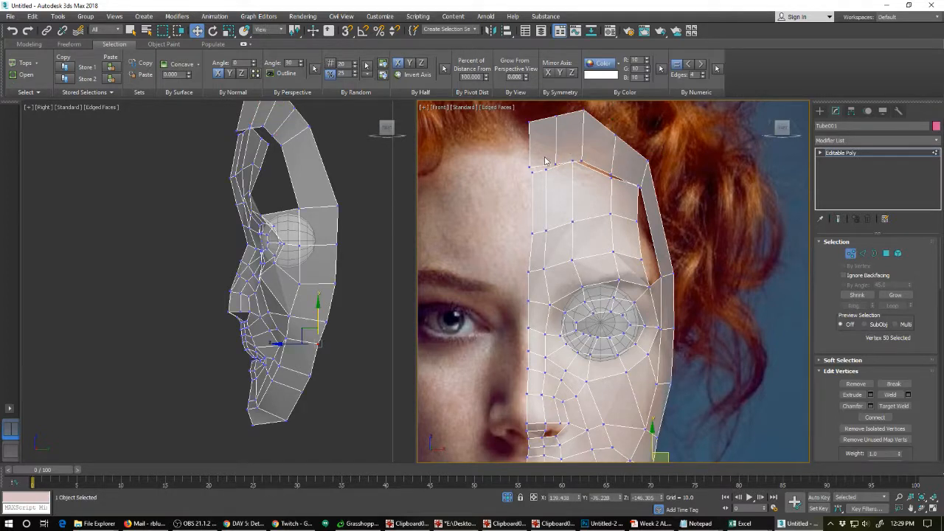
Collapse the overlapping vertices where the forehead's top row meets the hairline strip, from the centre line out to the temple.
drag(544, 157, 562, 181)
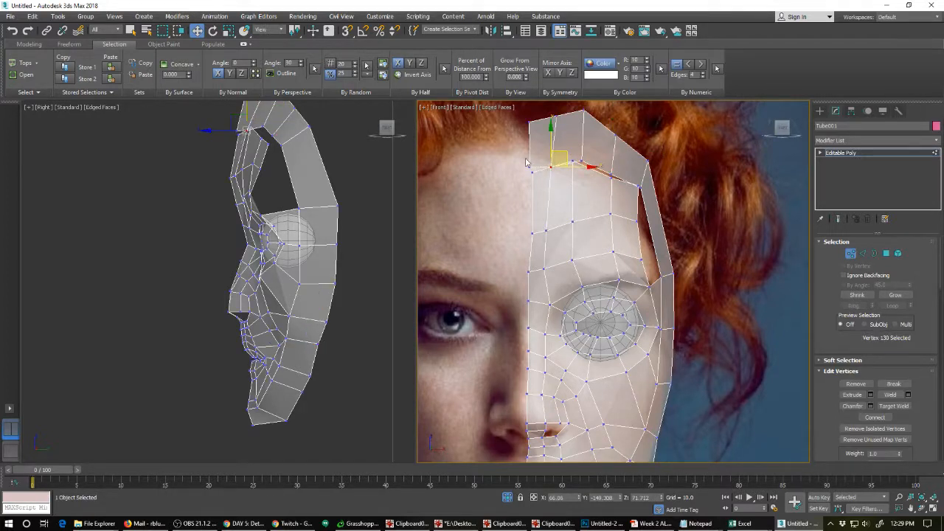
click(532, 168)
drag(569, 152, 622, 168)
key(ctrl+w)
key(ctrl+w)
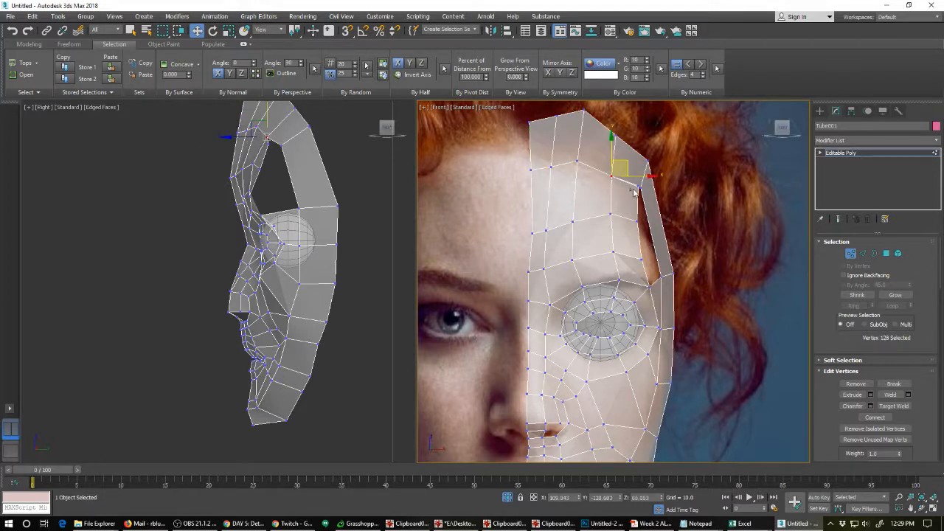
click(640, 185)
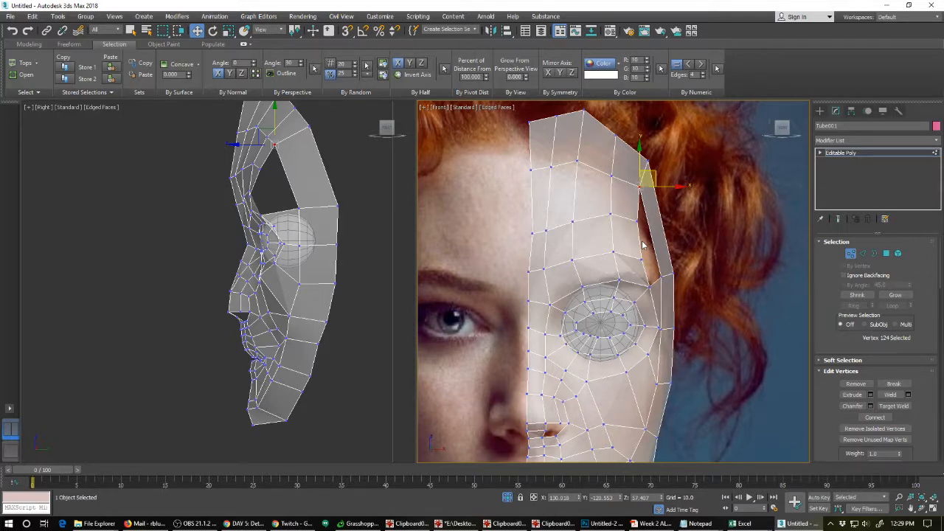
Connect the two long edges of the open temple segment of the hairline strip with a new cross edge.
click(669, 223)
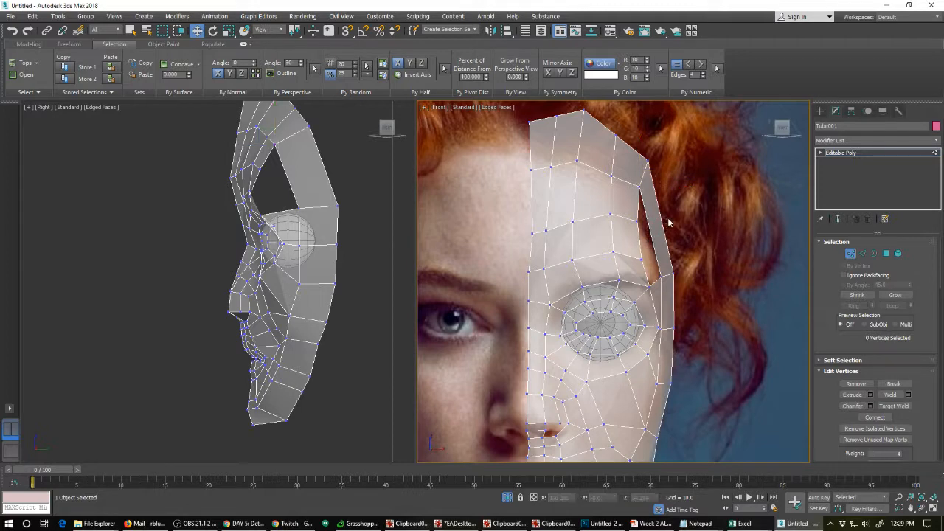
key(2)
click(661, 219)
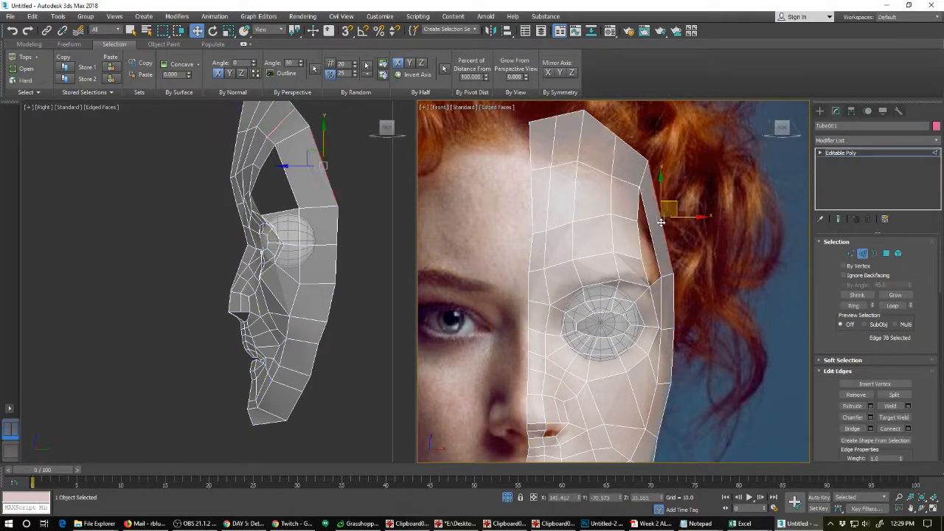
key(alt+r)
right_click(660, 222)
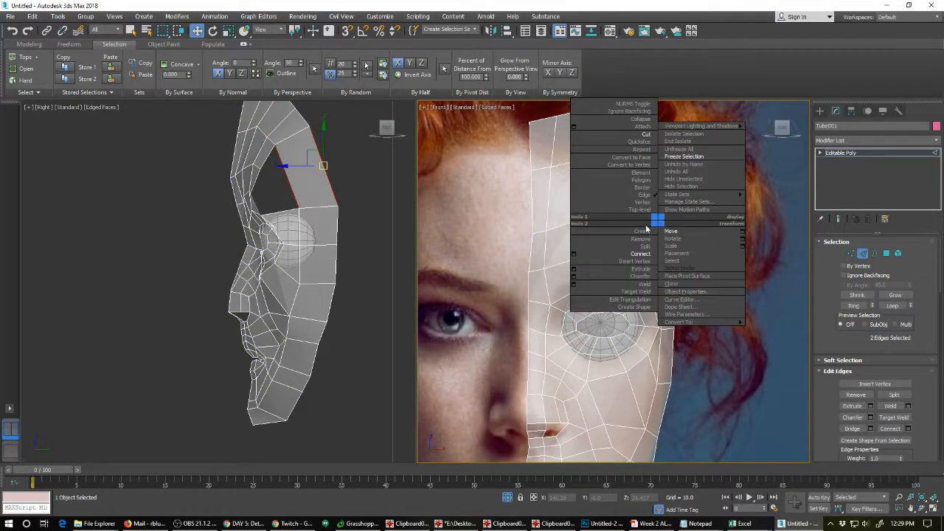
click(645, 258)
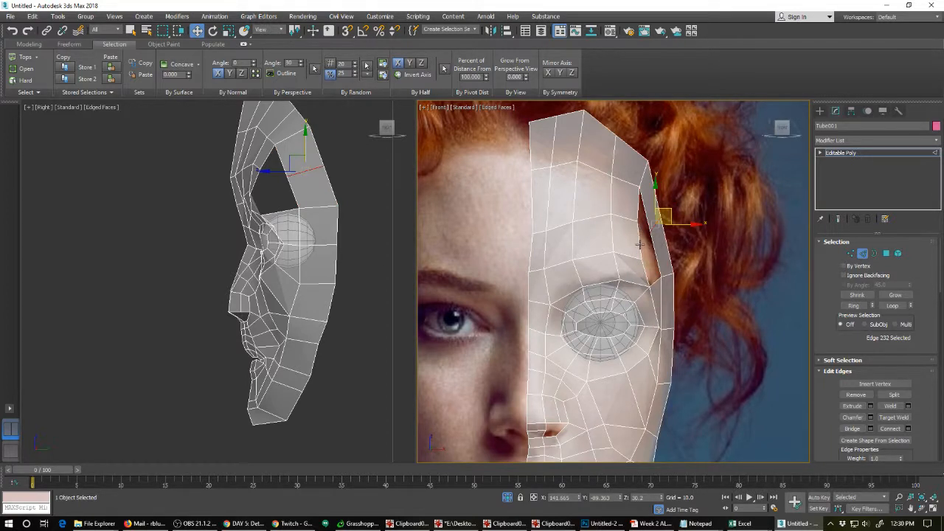
Bridge the forehead's two outer edges to the matching temple strip edges to close the temple gap.
click(640, 245)
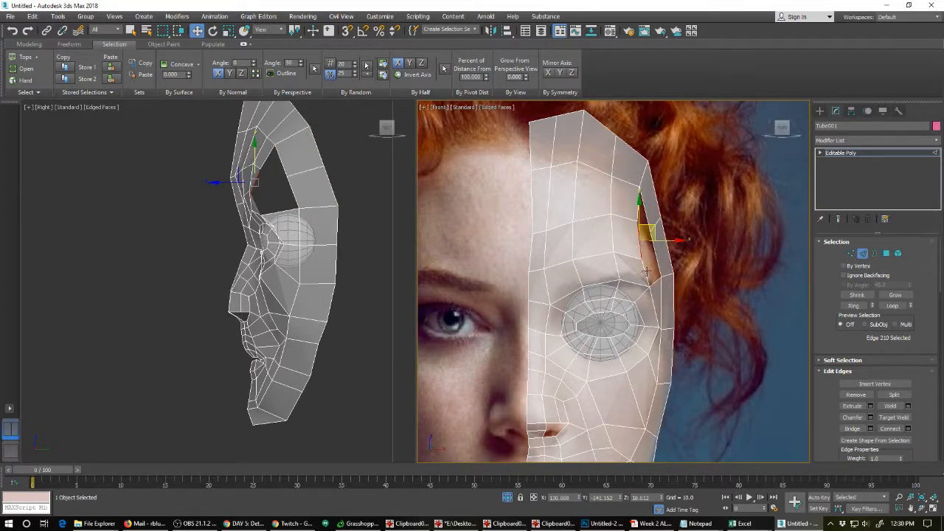
click(852, 429)
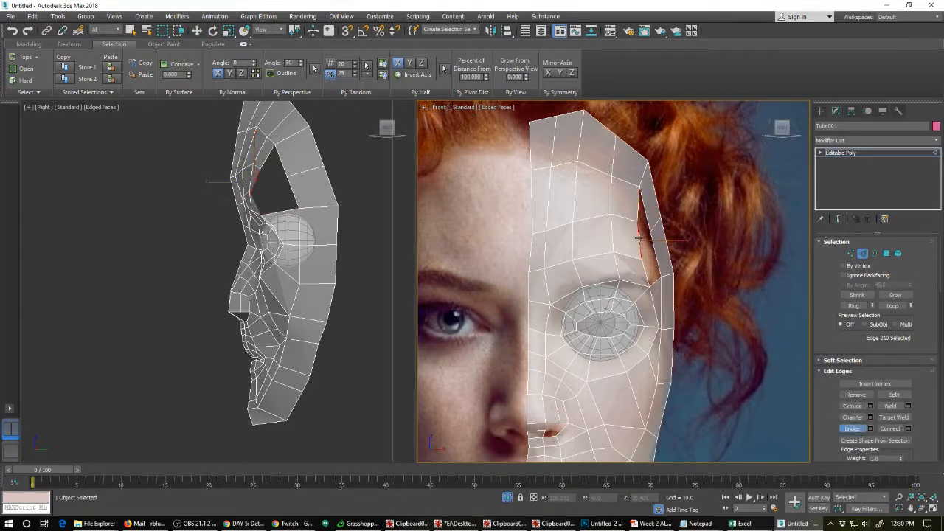
click(646, 218)
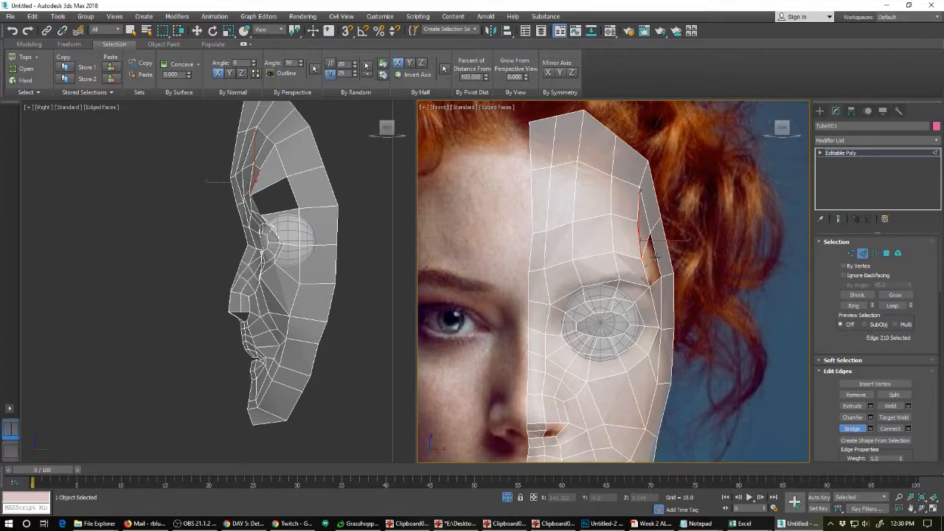
click(656, 256)
scroll(497, 255, down, 4)
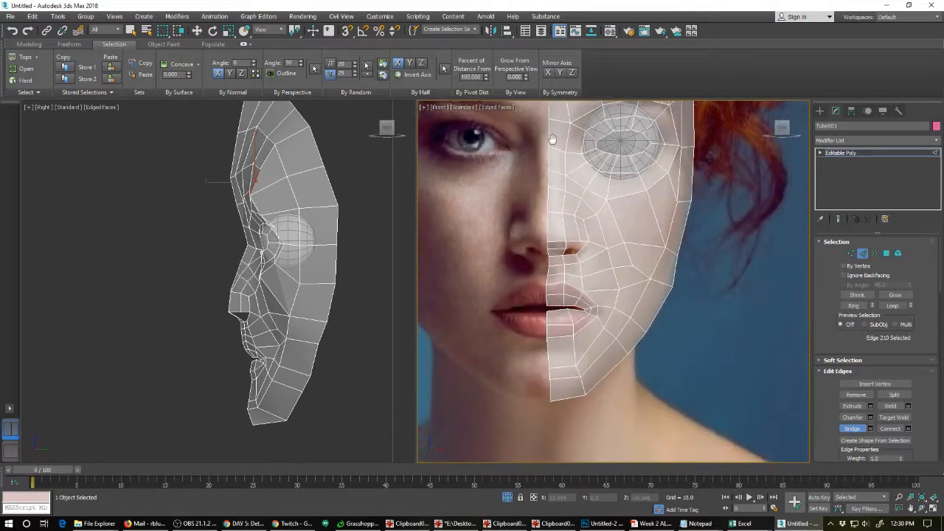
scroll(573, 239, up, 10)
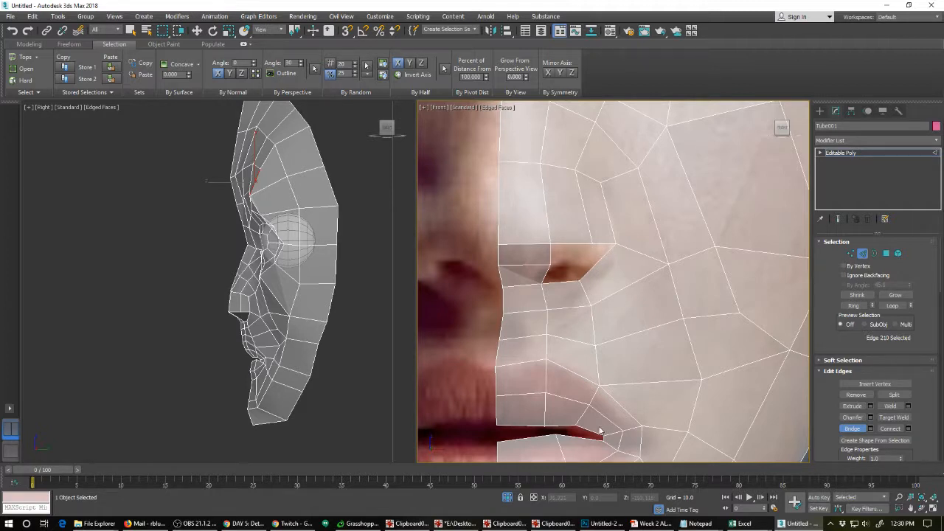
key(w)
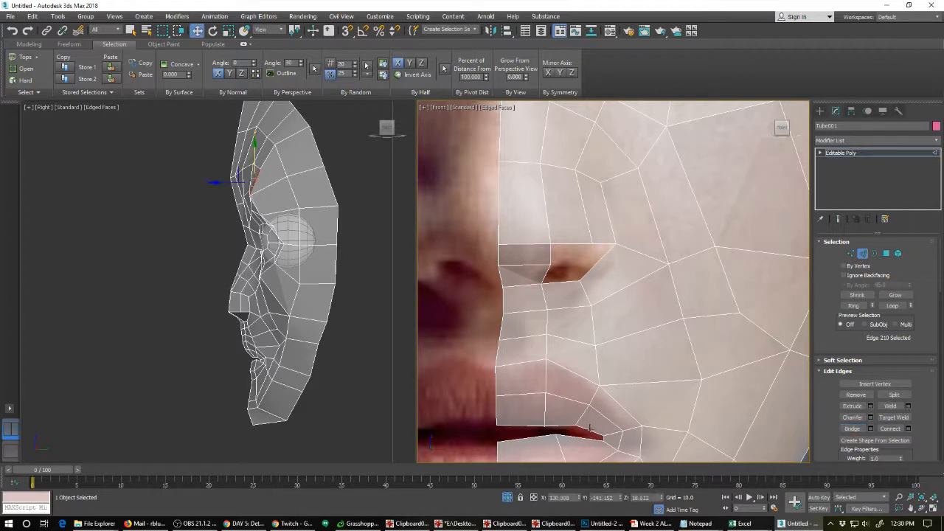
Cut a new edge line from the nostril's outer rim down through the inner cheek faces to the upper lip's outer contour.
right_click(599, 382)
click(586, 268)
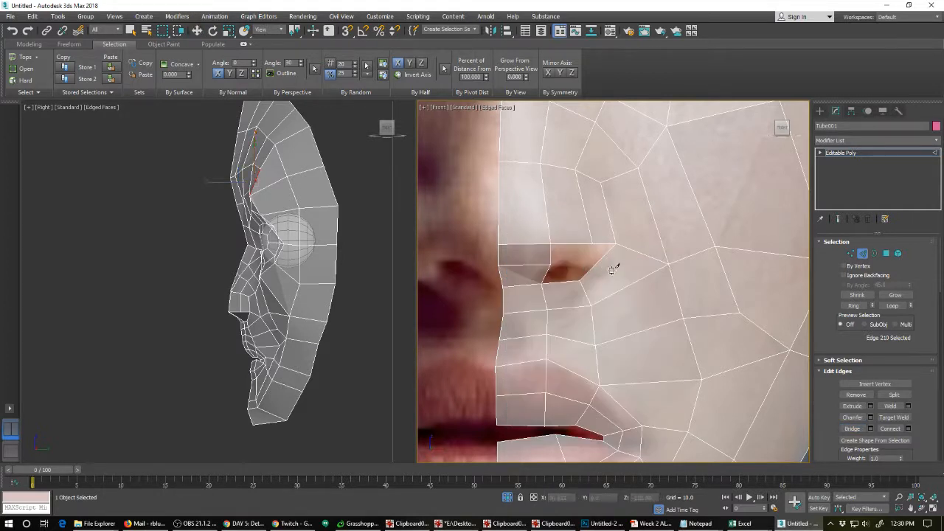
click(600, 262)
click(628, 283)
right_click(638, 376)
key(ctrl+z)
click(599, 261)
click(628, 284)
click(645, 381)
click(625, 408)
key(w)
Target weld the lowest cheek vertex of the new cut onto the vertex at the upper lip's outer contour.
click(639, 386)
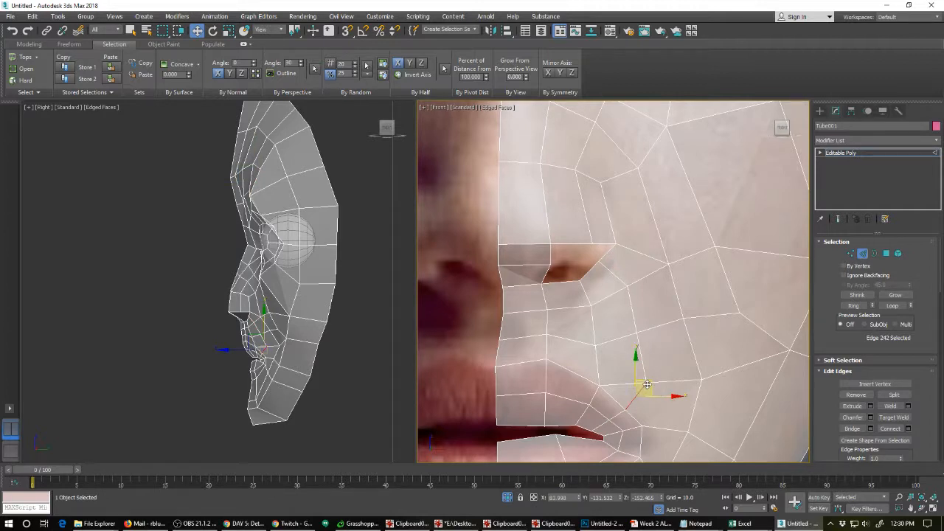
right_click(646, 385)
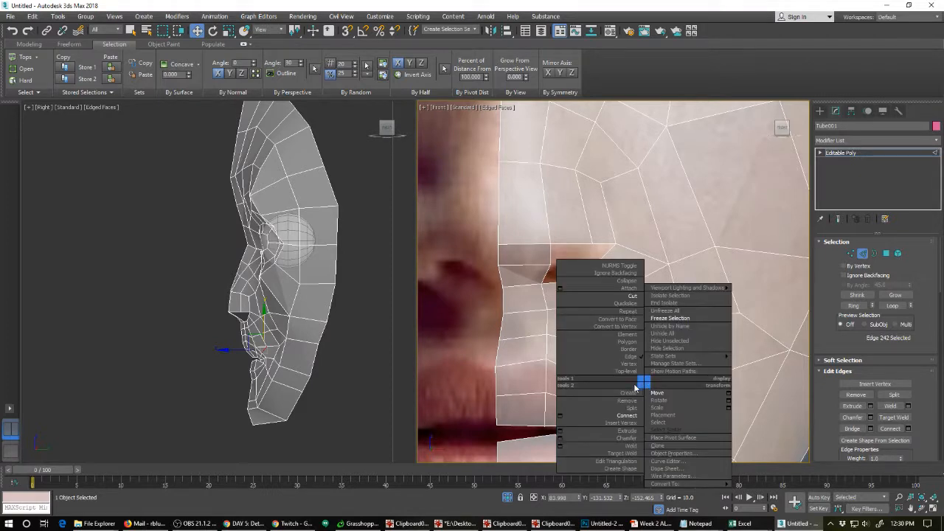
click(626, 364)
click(646, 384)
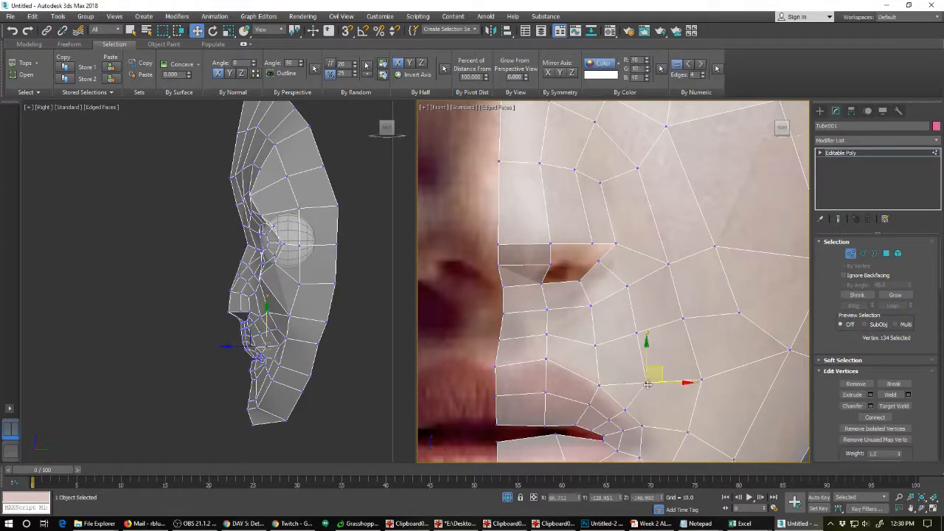
right_click(646, 384)
click(615, 443)
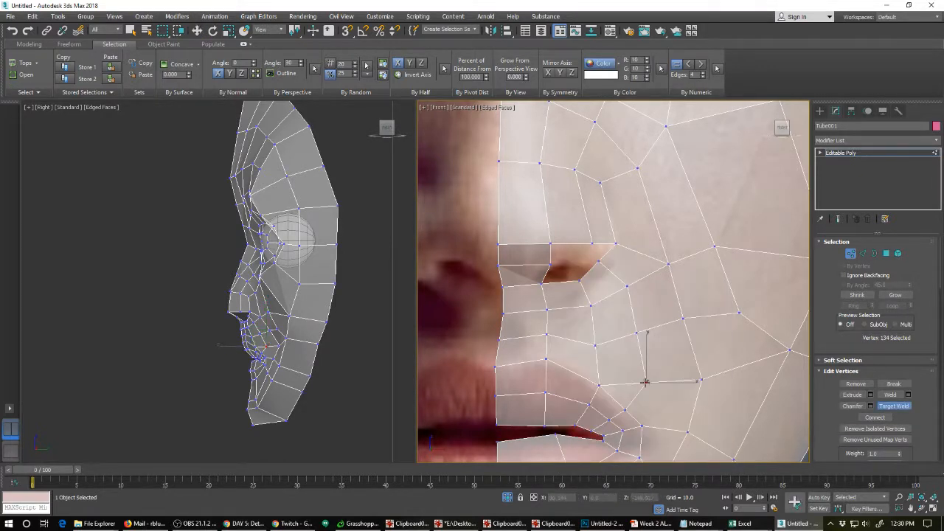
click(625, 409)
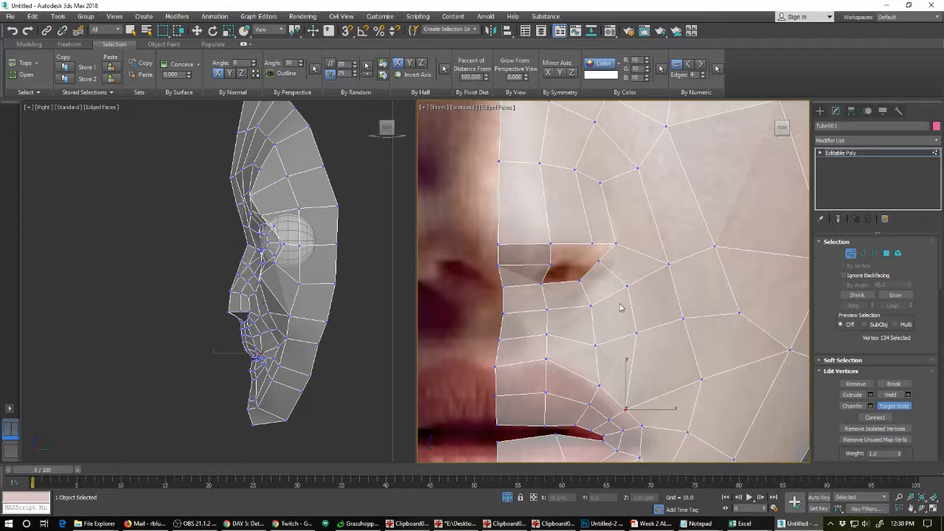
key(w)
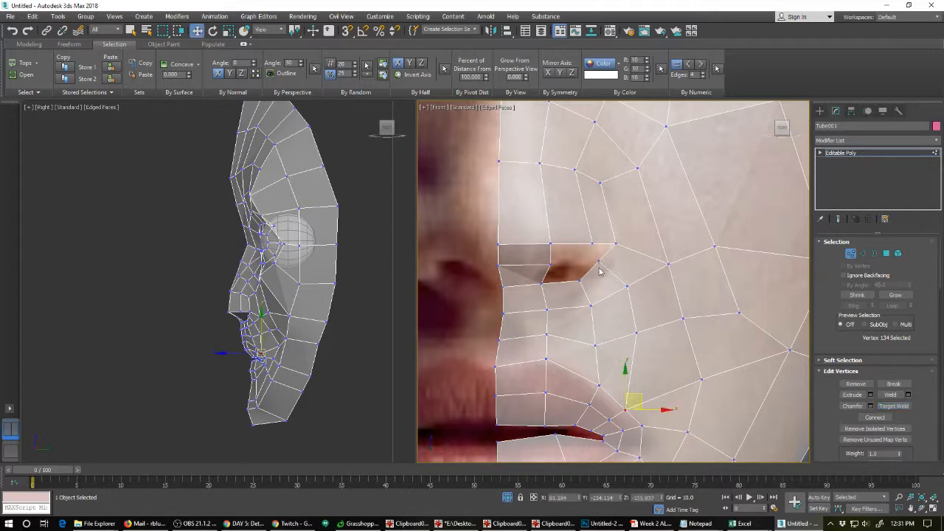
Move the nostril rim's new vertex outward and down, and extrude the nostril's lower outer edge twice upward and forward.
click(598, 260)
drag(617, 249, 624, 261)
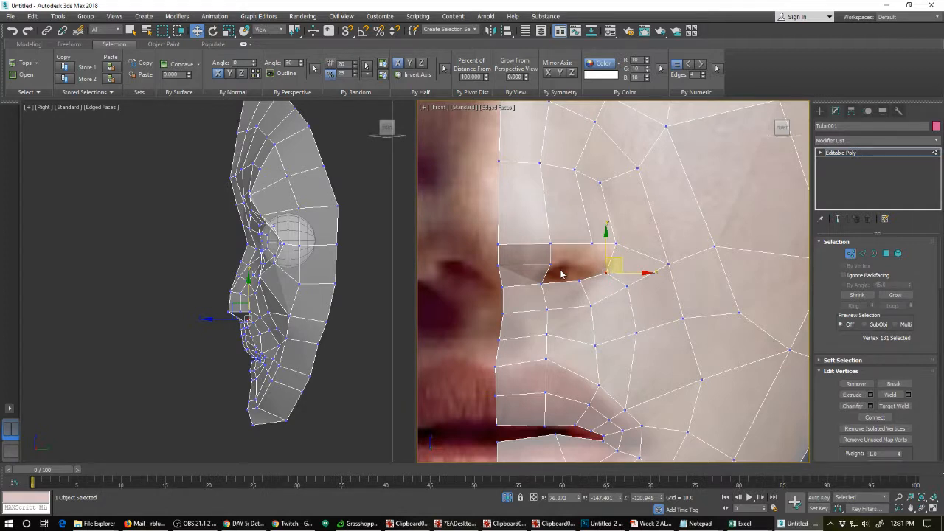
right_click(582, 276)
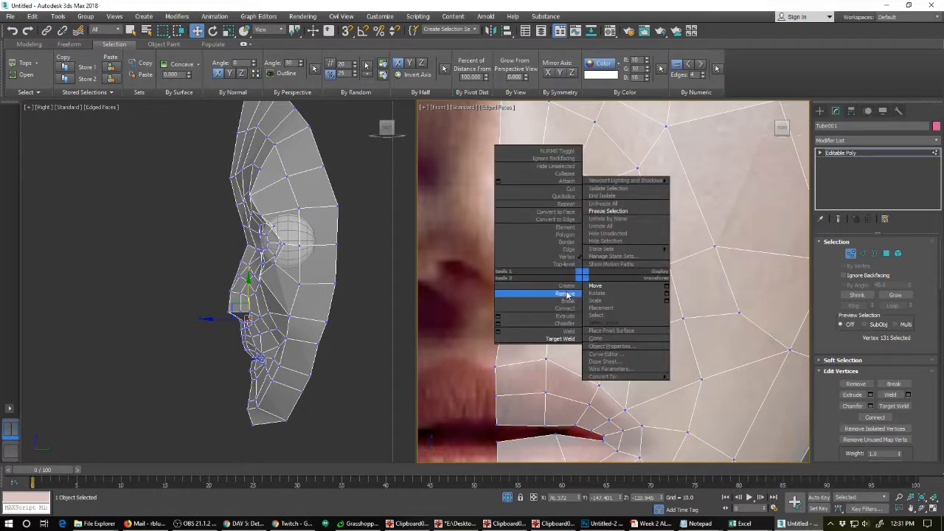
click(565, 249)
double_click(574, 244)
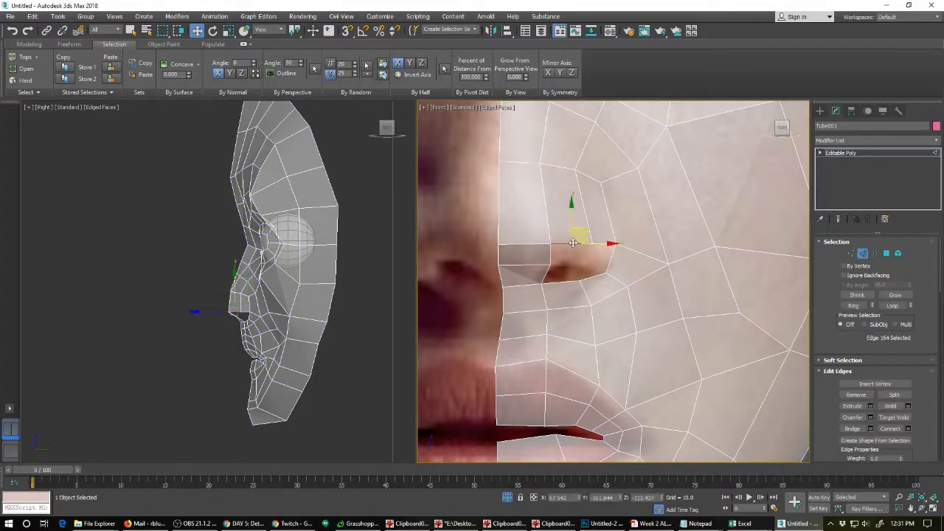
double_click(574, 277)
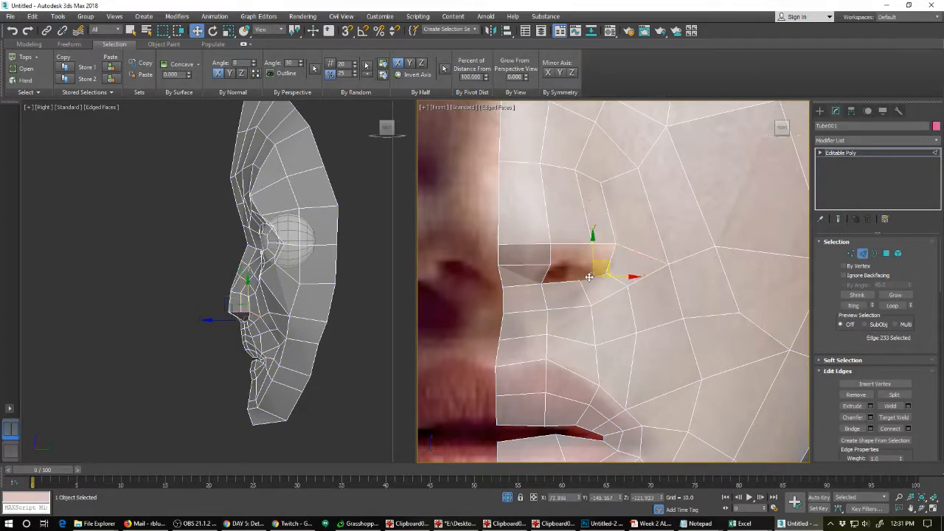
click(572, 277)
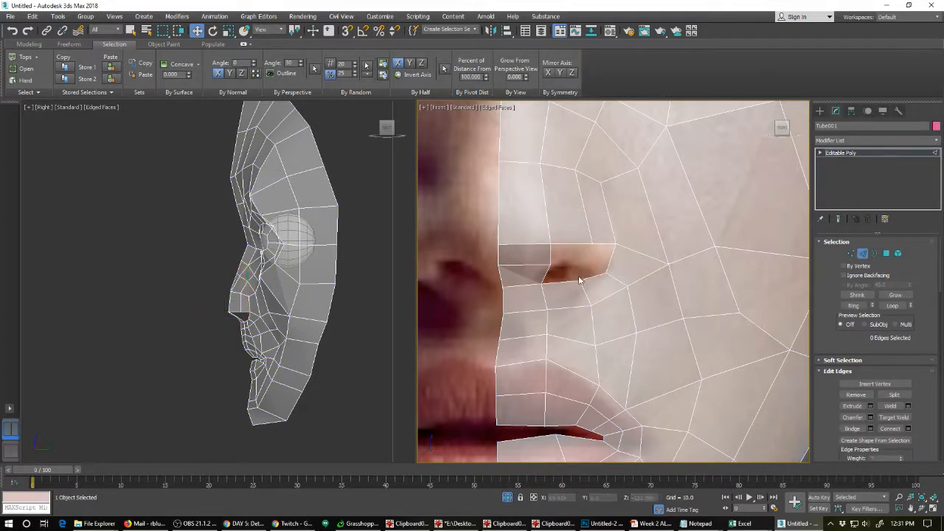
click(592, 274)
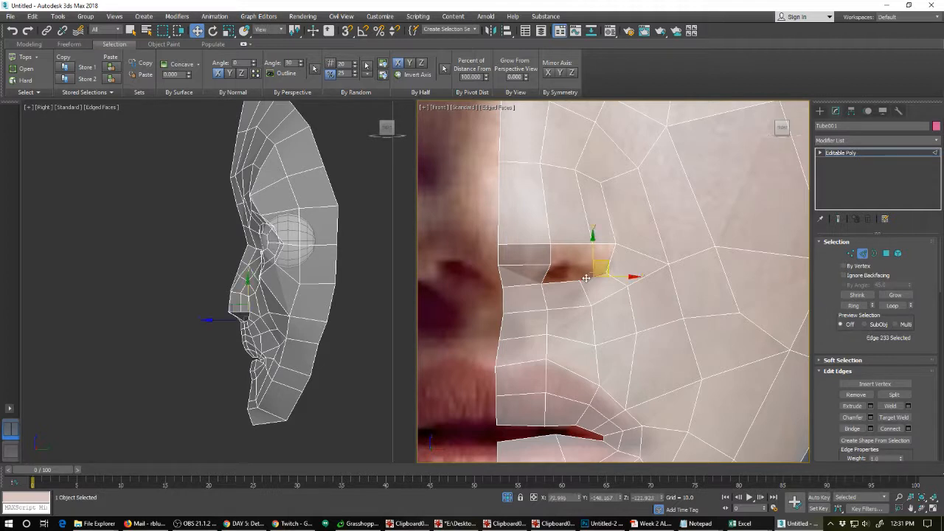
right_click(264, 305)
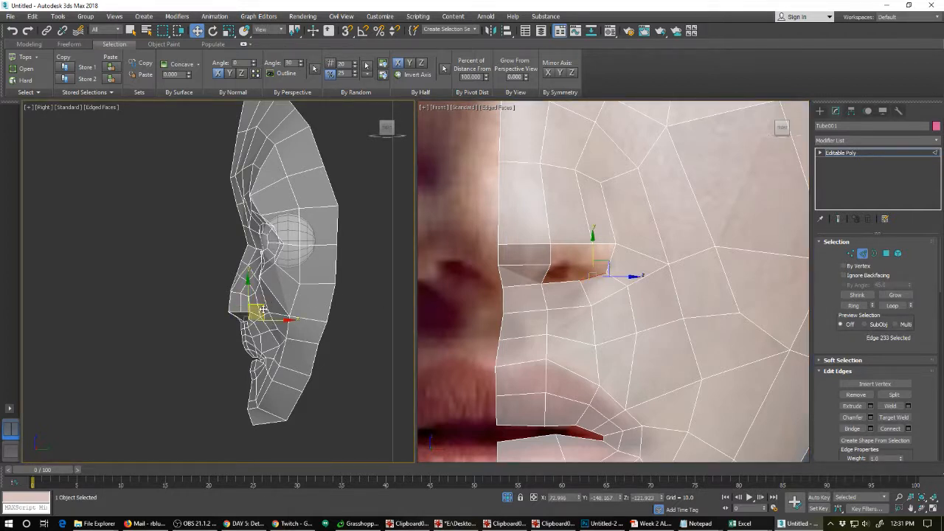
shift+drag(263, 310, 252, 305)
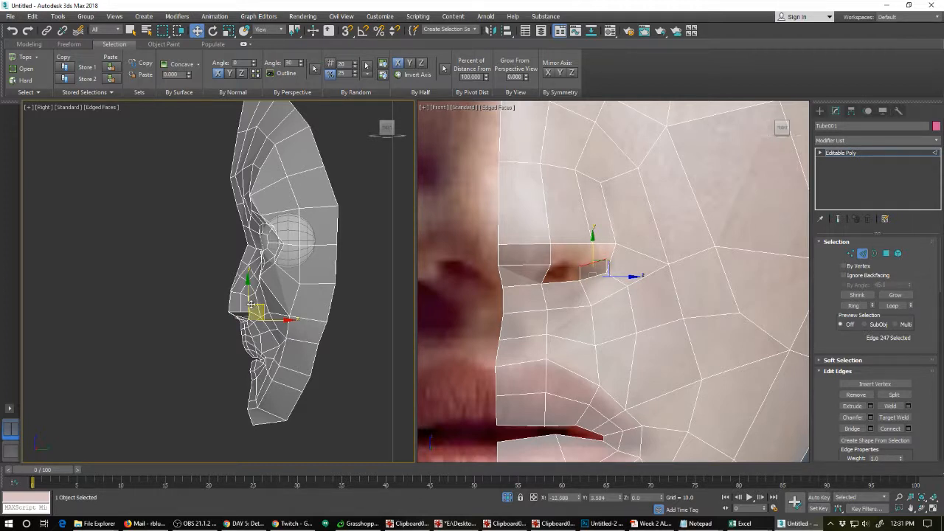
shift+drag(251, 304, 244, 301)
Extrude the edge beside the nose tip outward across the nostril opening, and collapse the overlapping vertices along the nostril's upper rim.
click(550, 260)
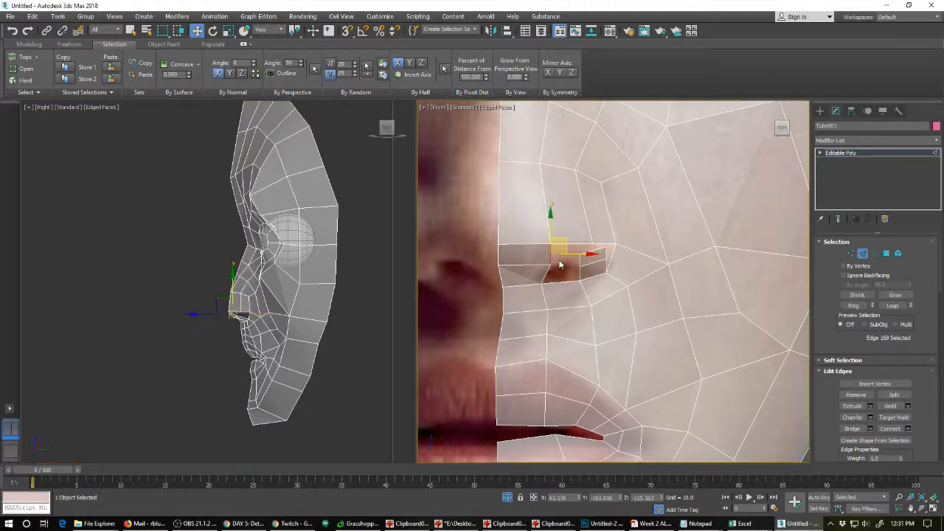
shift+drag(576, 255, 600, 254)
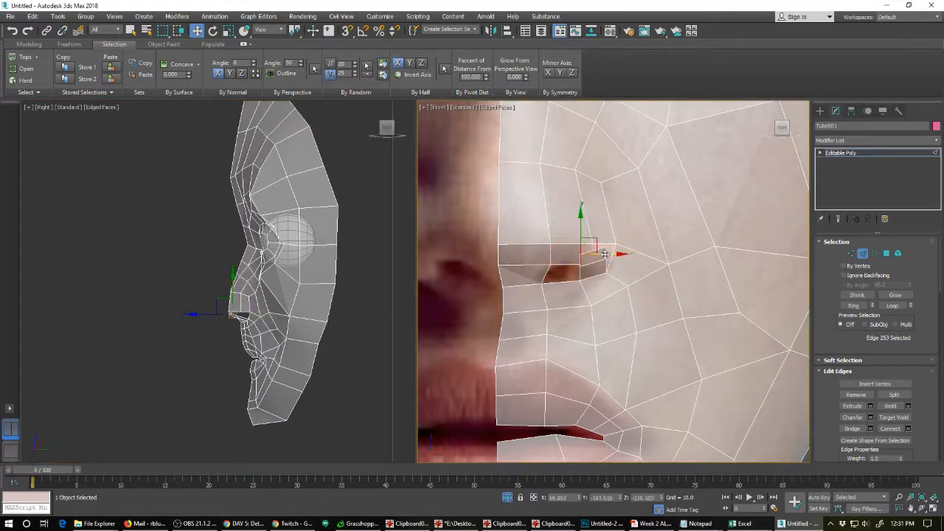
scroll(592, 261, up, 3)
right_click(589, 258)
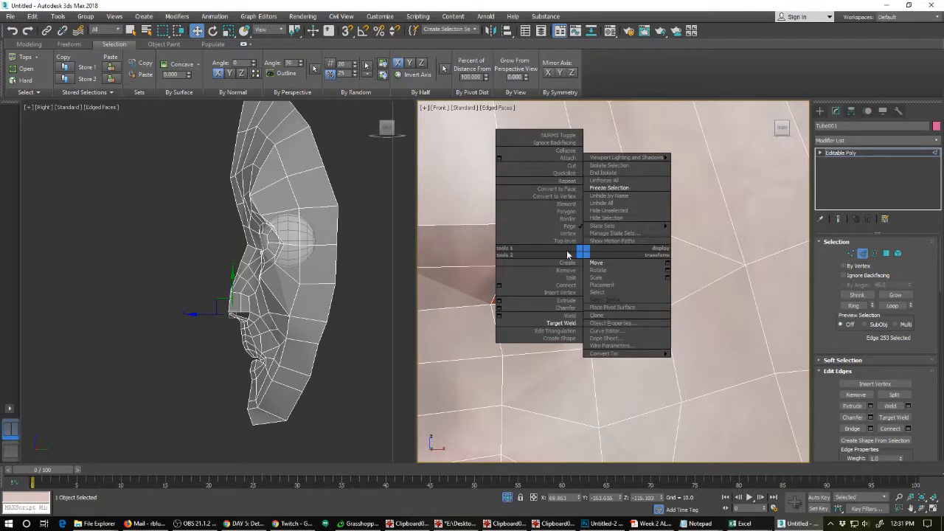
click(567, 234)
drag(552, 204, 599, 253)
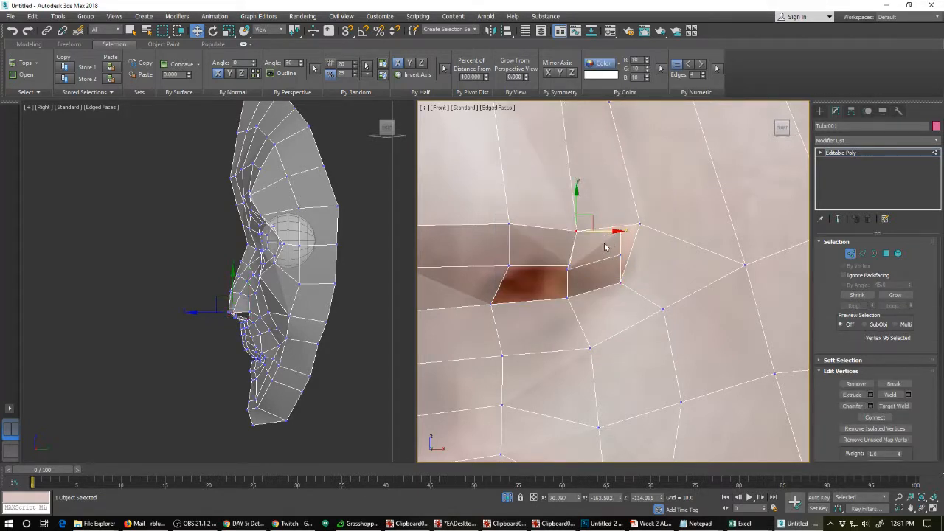
click(567, 267)
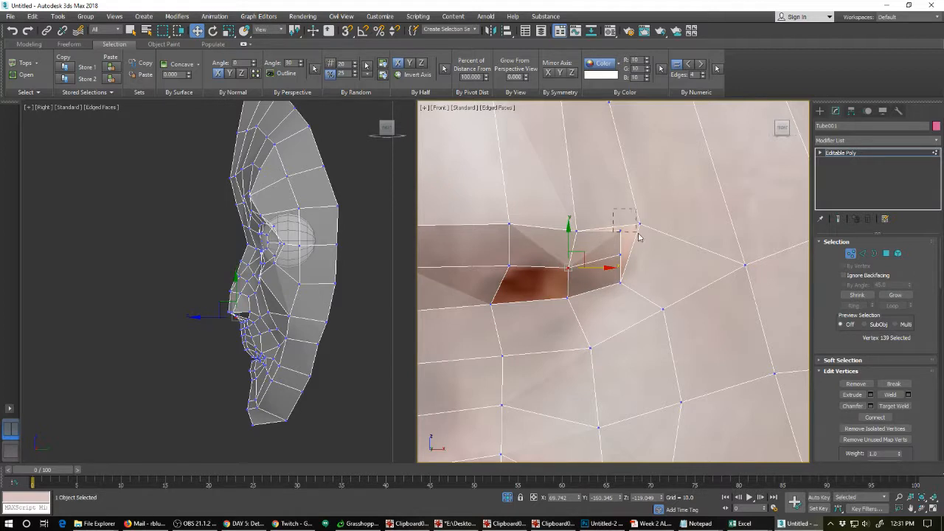
drag(614, 214, 644, 239)
key(ctrl+alt+c)
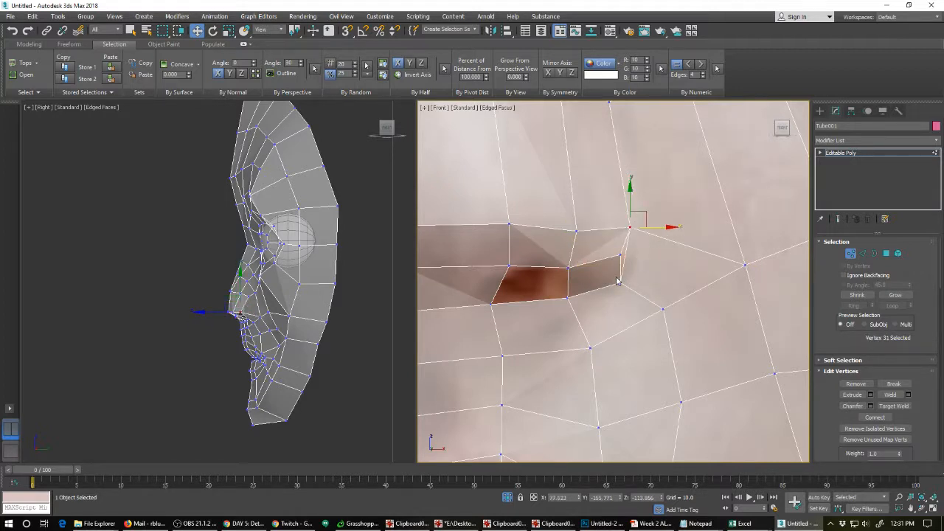
click(621, 255)
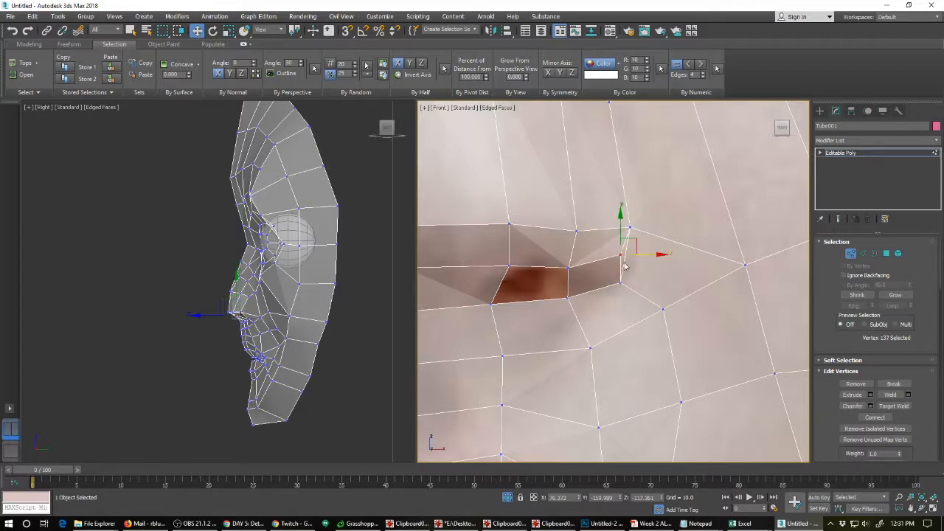
Connect the ring of edges running from the nostril's outer rim around the mouth to the chin, adding one edge loop.
scroll(661, 301, down, 2)
scroll(661, 300, down, 2)
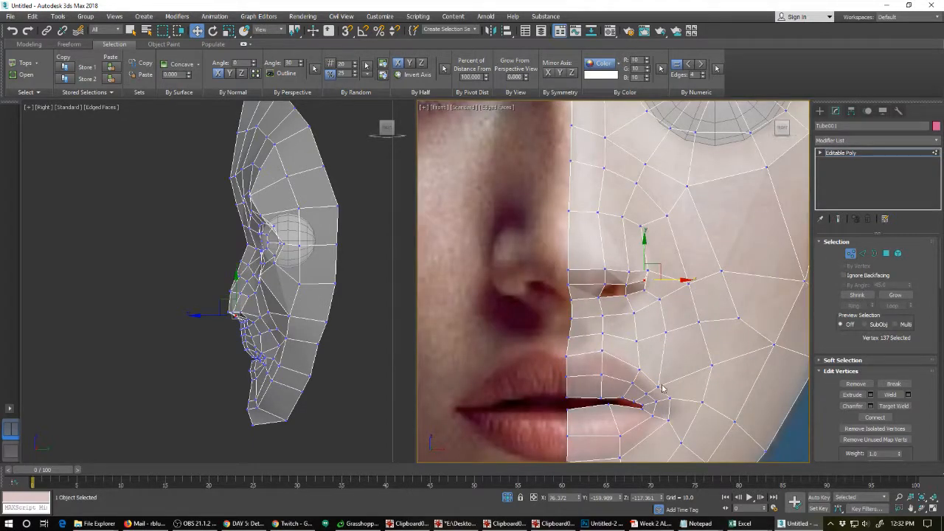
key(2)
click(682, 328)
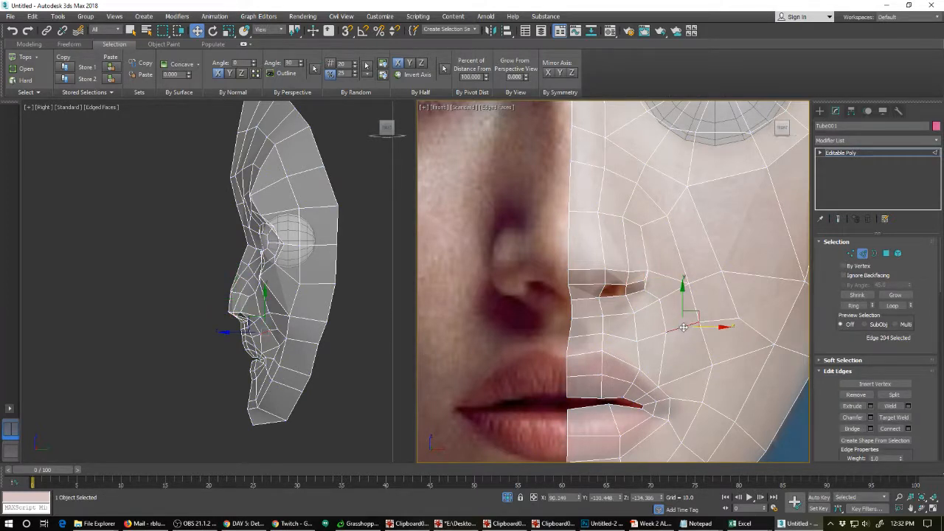
double_click(684, 327)
scroll(683, 327, down, 2)
double_click(684, 332)
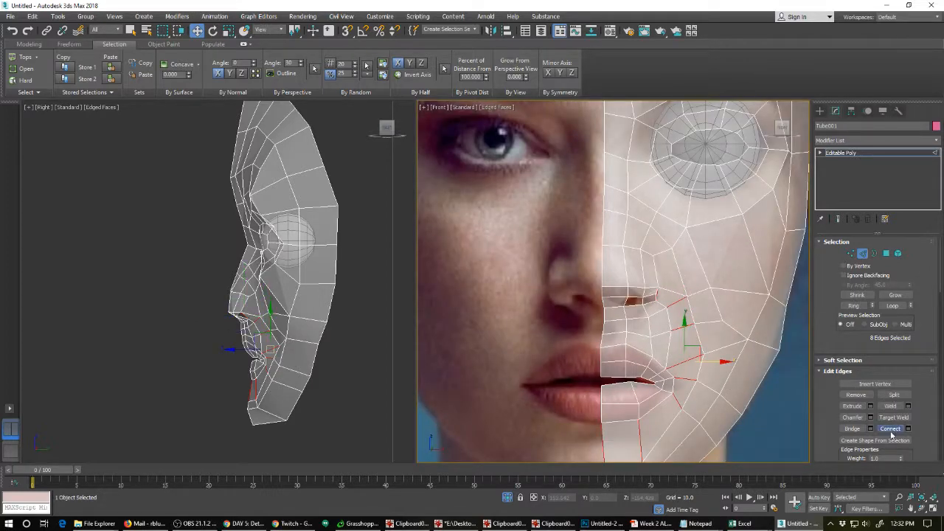
double_click(660, 304)
Inspect the new loop's end vertex at the nostril's outer corner and the border around the nostril opening.
scroll(660, 304, up, 3)
scroll(660, 304, up, 2)
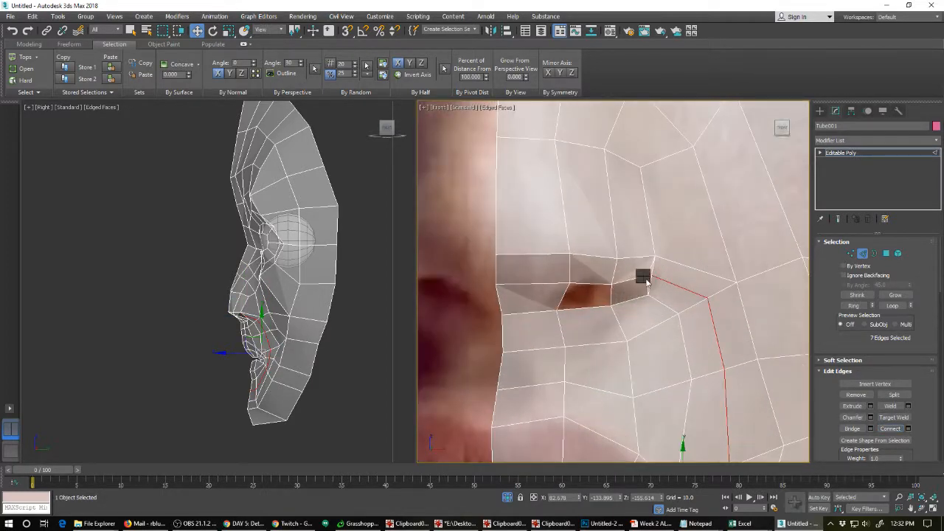
right_click(643, 275)
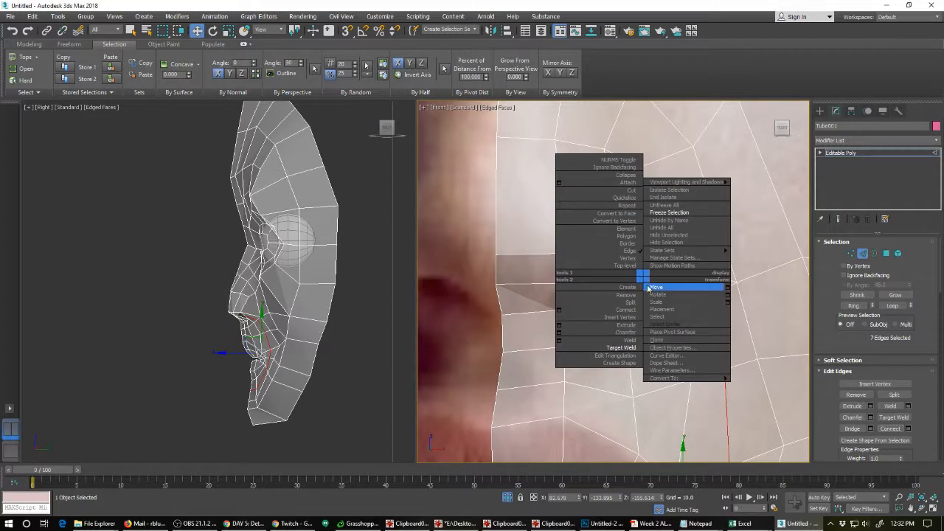
click(628, 258)
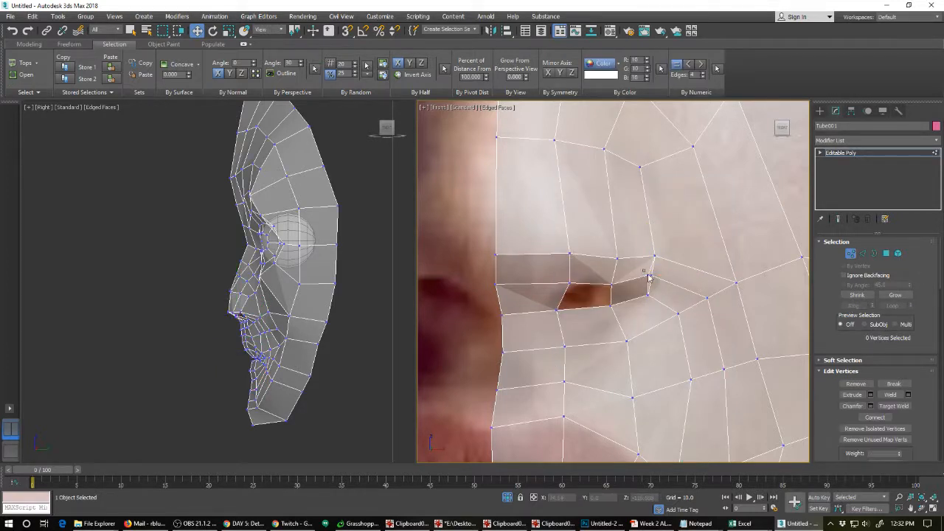
drag(642, 270, 658, 283)
click(650, 276)
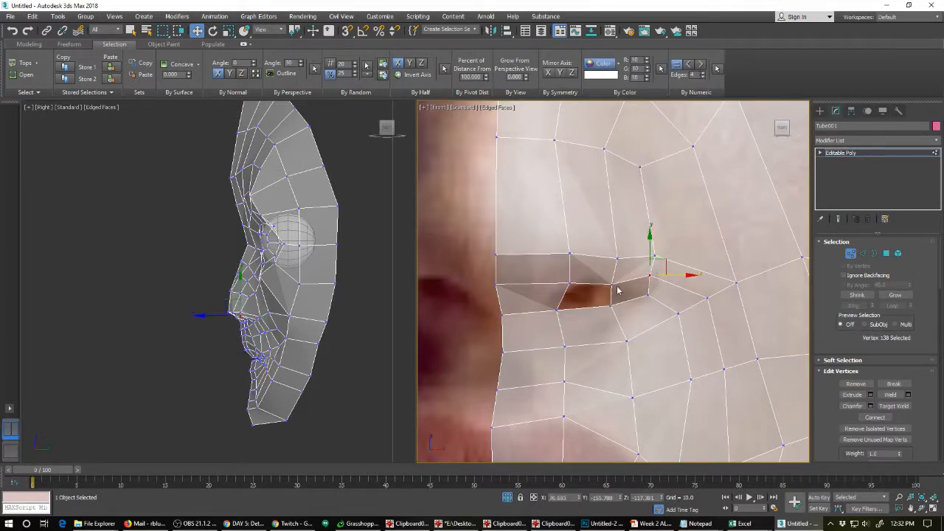
key(3)
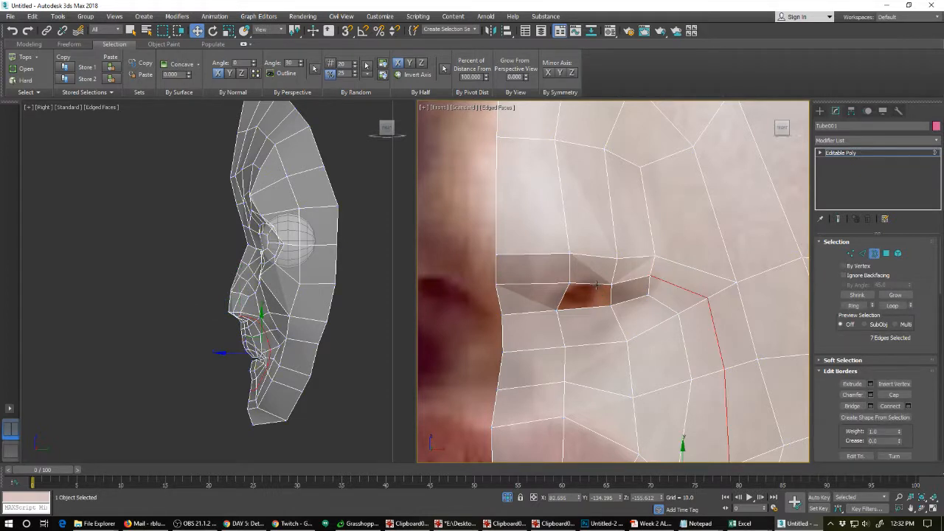
click(597, 287)
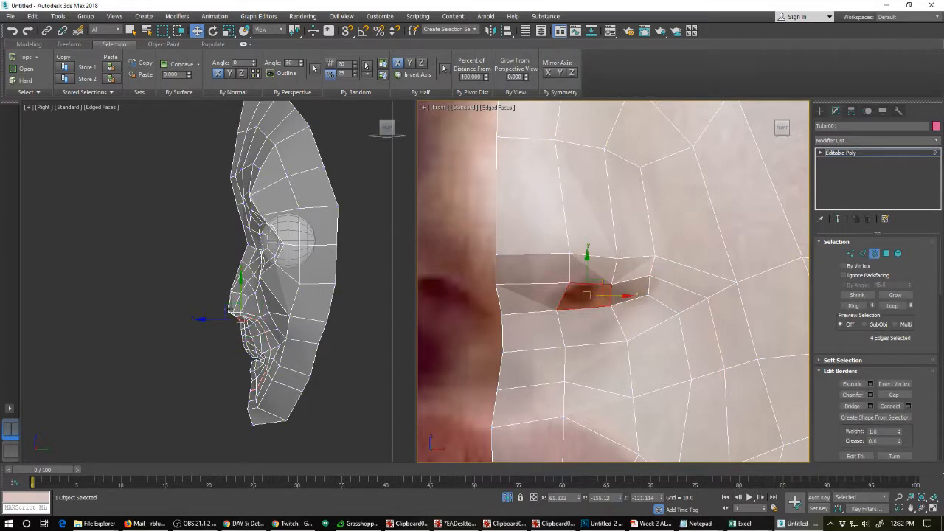
right_click(242, 296)
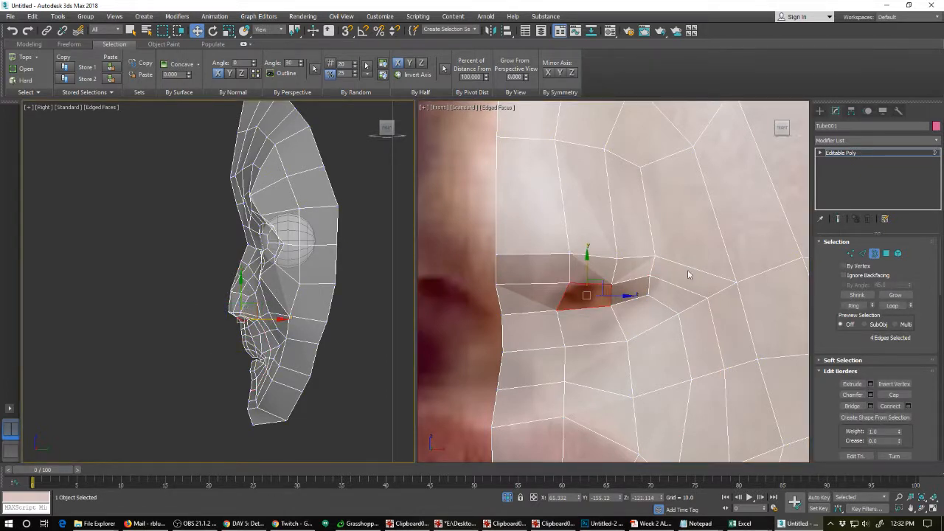
scroll(605, 295, down, 5)
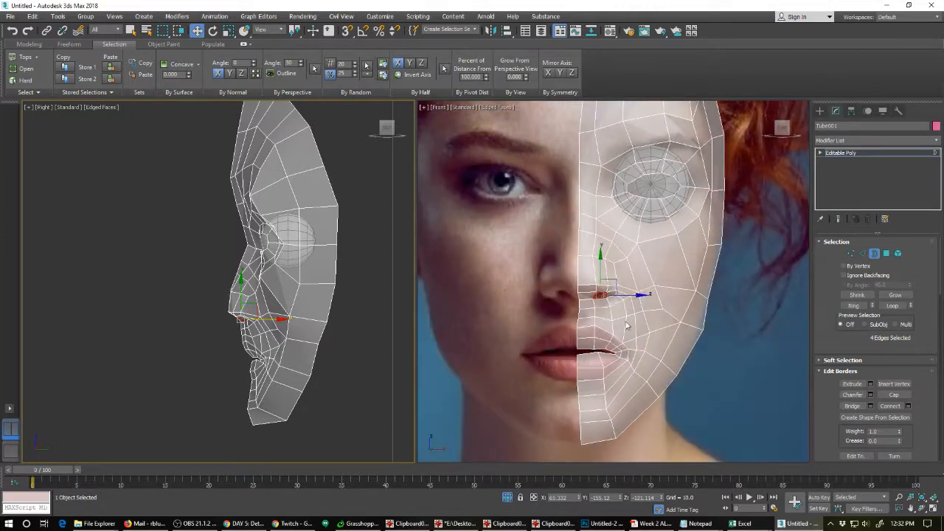
scroll(626, 325, down, 2)
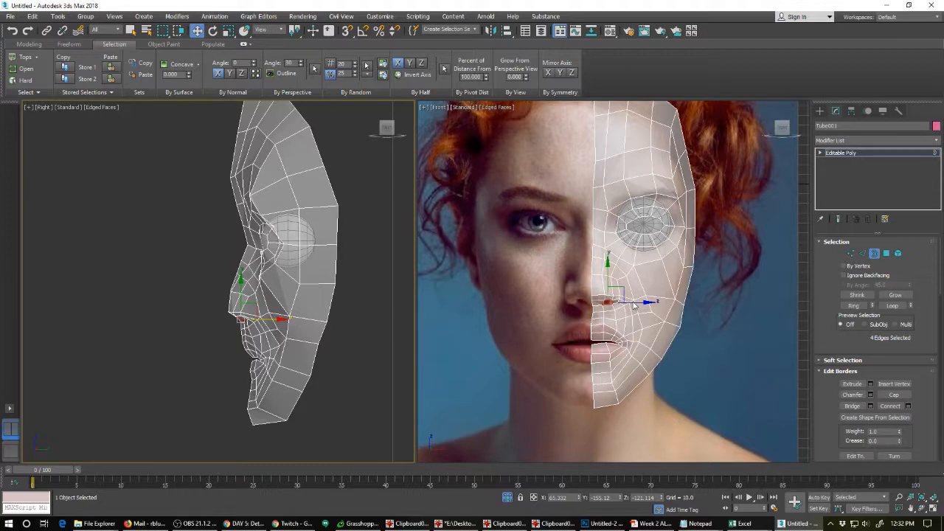
Change the side viewport to a perspective view of the face and turn off the mesh's see-through display.
click(322, 325)
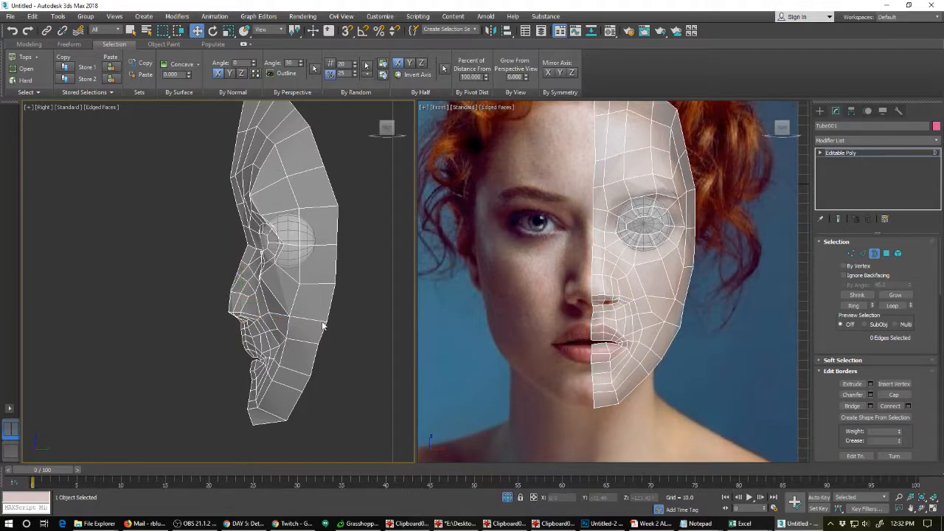
key(p)
scroll(303, 322, down, 5)
alt+middle_drag(283, 320, 320, 311)
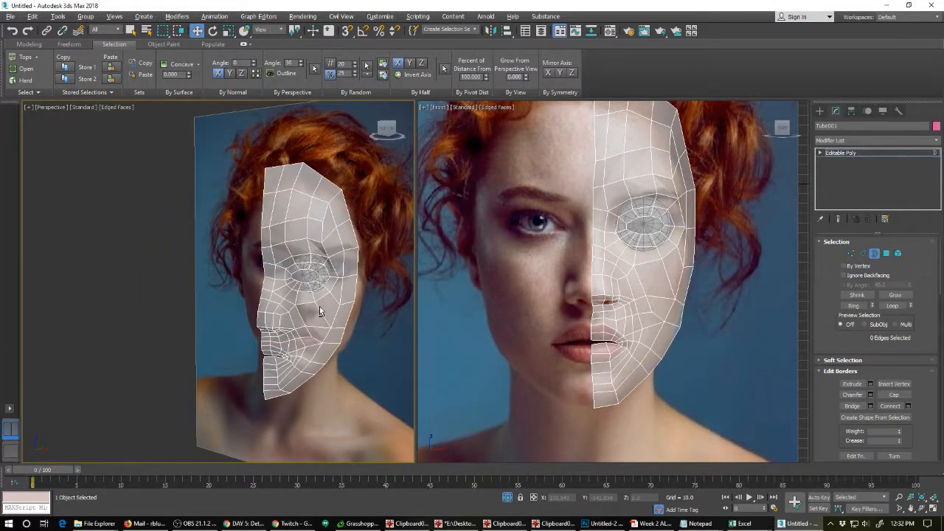
key(alt+x)
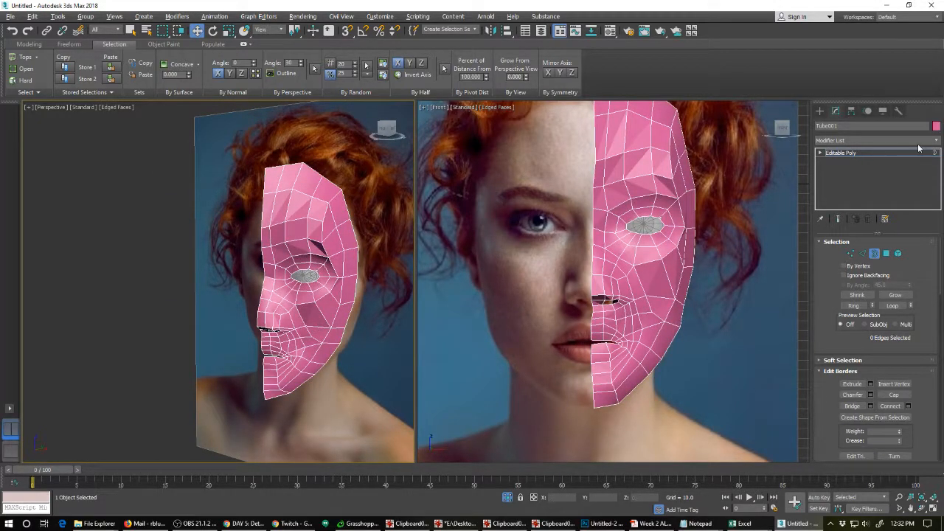
Change the face mesh's object color to white.
click(936, 127)
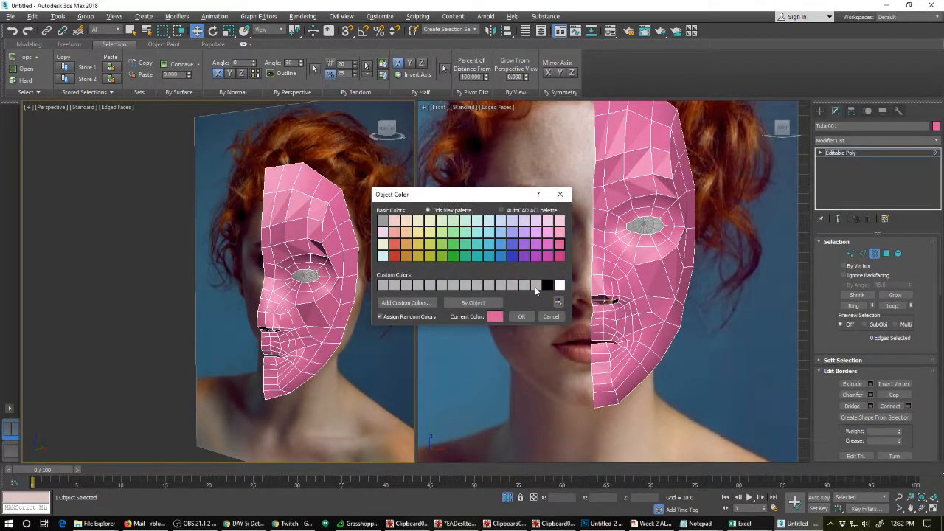
click(559, 284)
click(521, 316)
Preview the half-face with NURMS smoothing at one iteration and examine it from the side.
alt+middle_drag(346, 328, 312, 350)
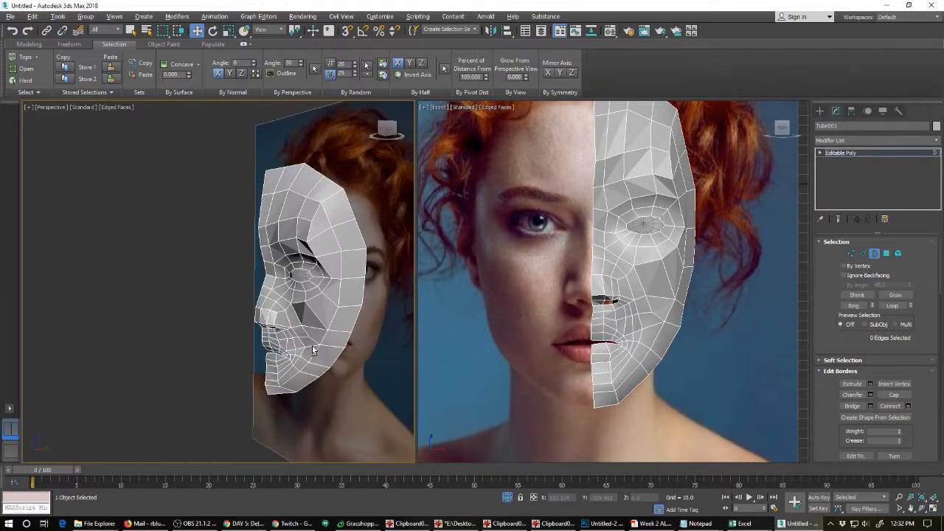
scroll(313, 349, up, 3)
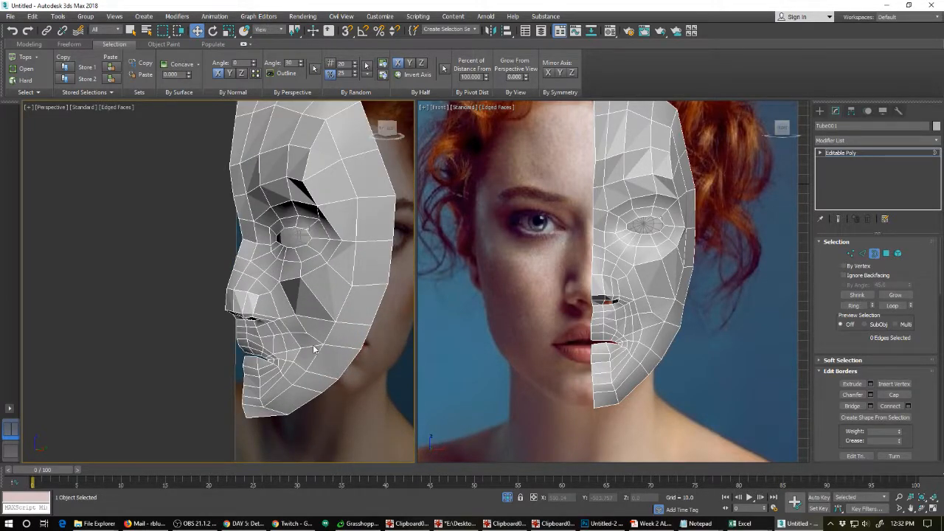
key(ctrl+BackSpace)
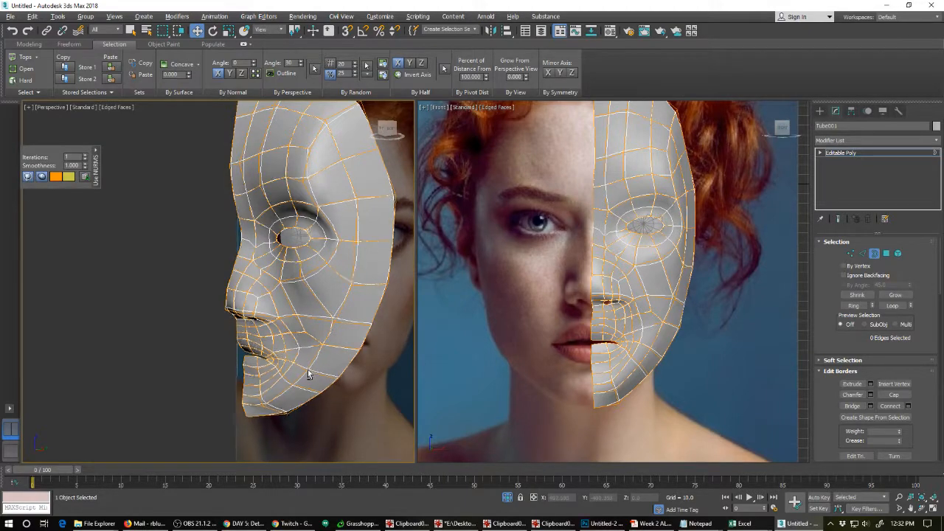
mouse_move(307, 369)
alt+middle_down()
mouse_move(370, 343)
mouse_move(288, 364)
mouse_move(360, 361)
mouse_move(290, 371)
mouse_move(301, 369)
alt+middle_up()
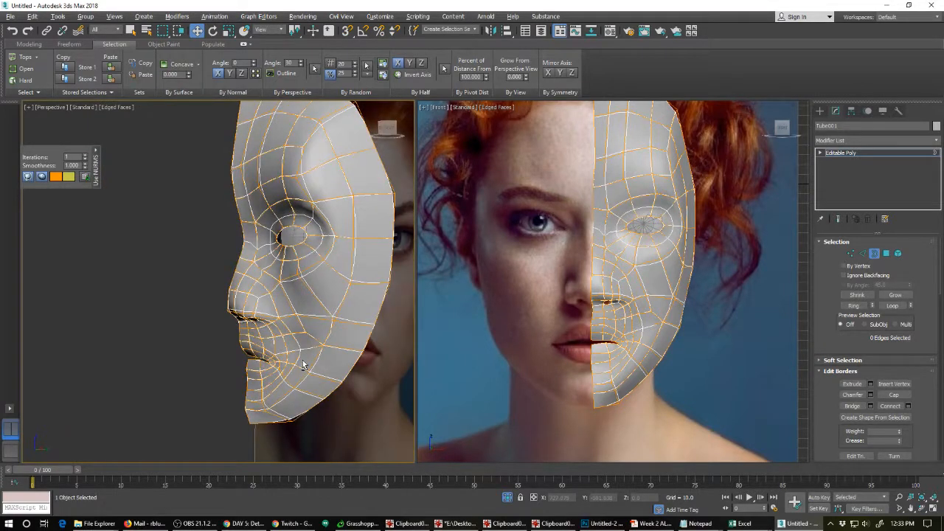
Move the forehead vertex above the outer brow backward along Y, and turn off the NURMS smoothing.
key(1)
click(297, 177)
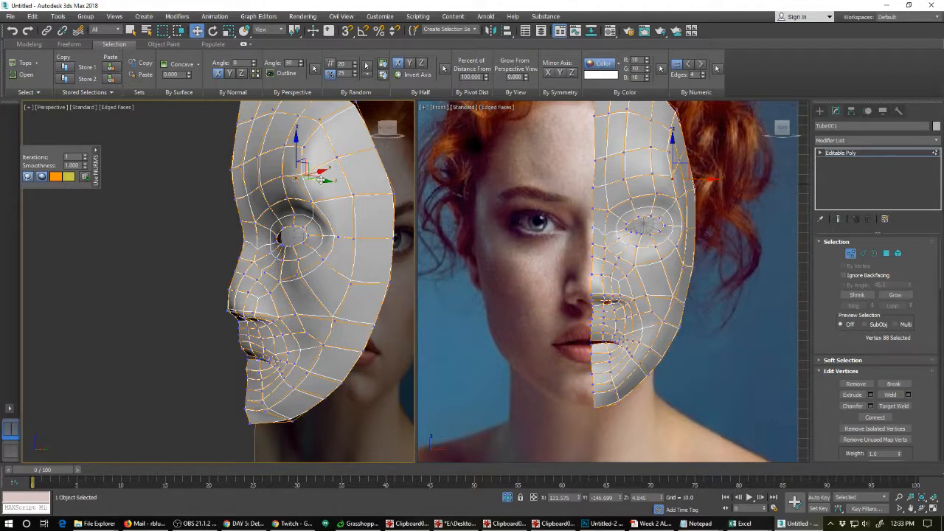
alt+middle_drag(327, 289, 328, 308)
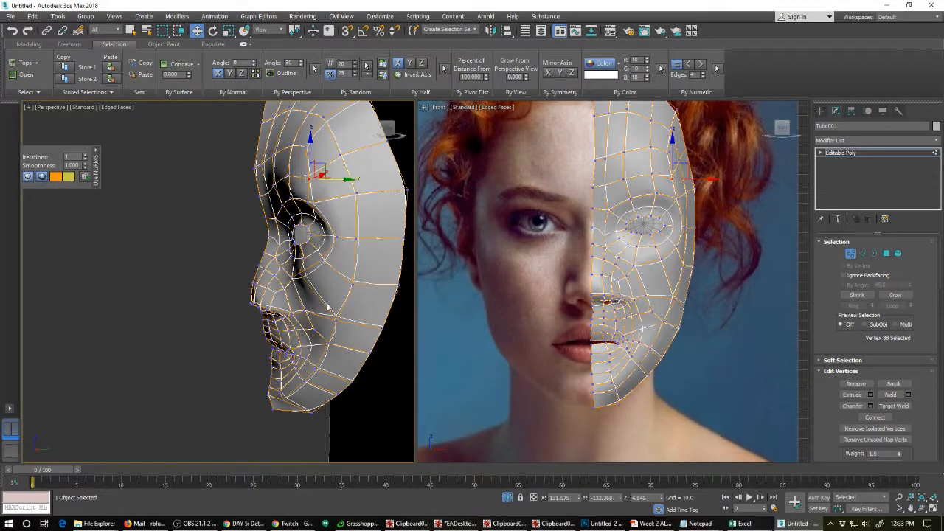
scroll(309, 333, up, 2)
key(ctrl+m)
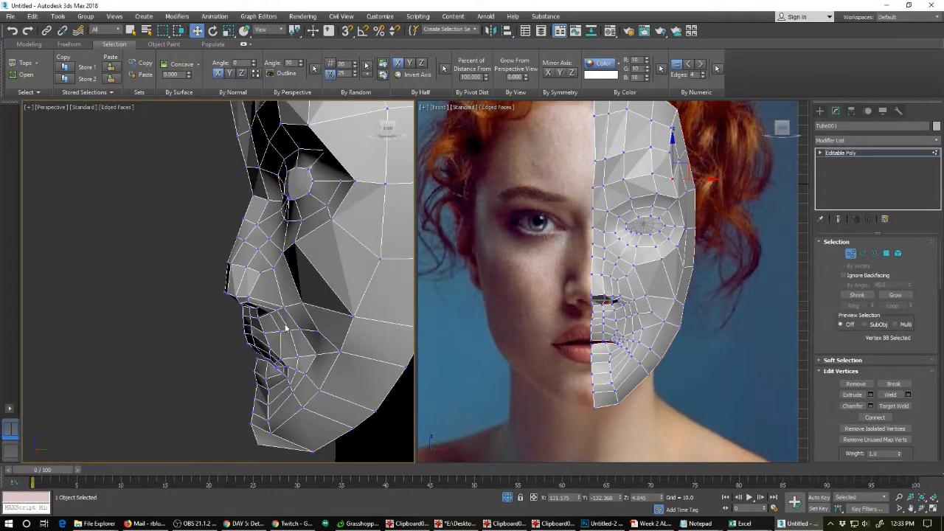
Move the vertex beside the outer eye corner slightly outward and backward toward the temple.
alt+middle_drag(279, 327, 321, 327)
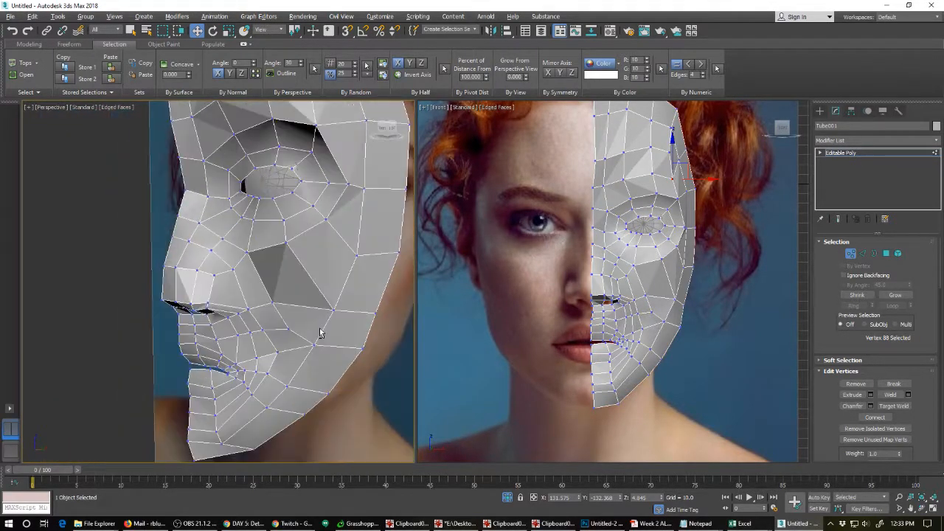
click(351, 184)
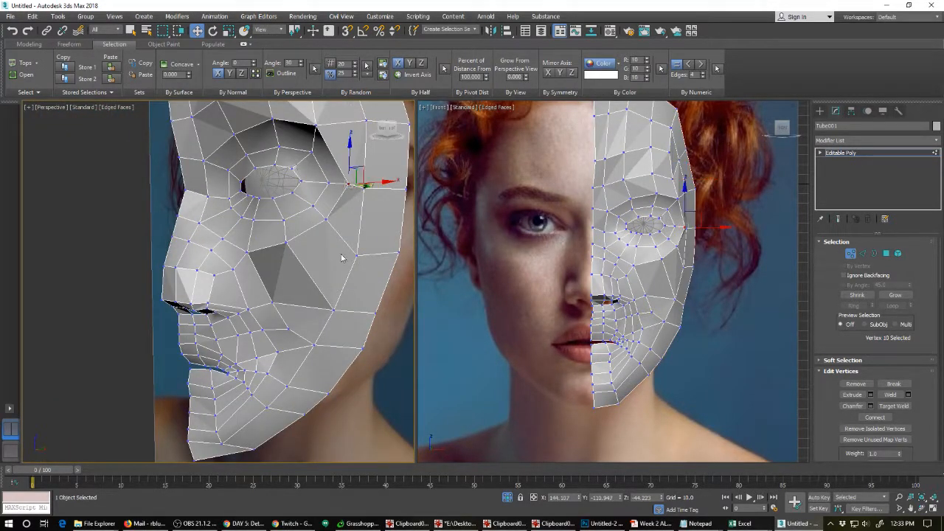
alt+middle_drag(344, 256, 296, 310)
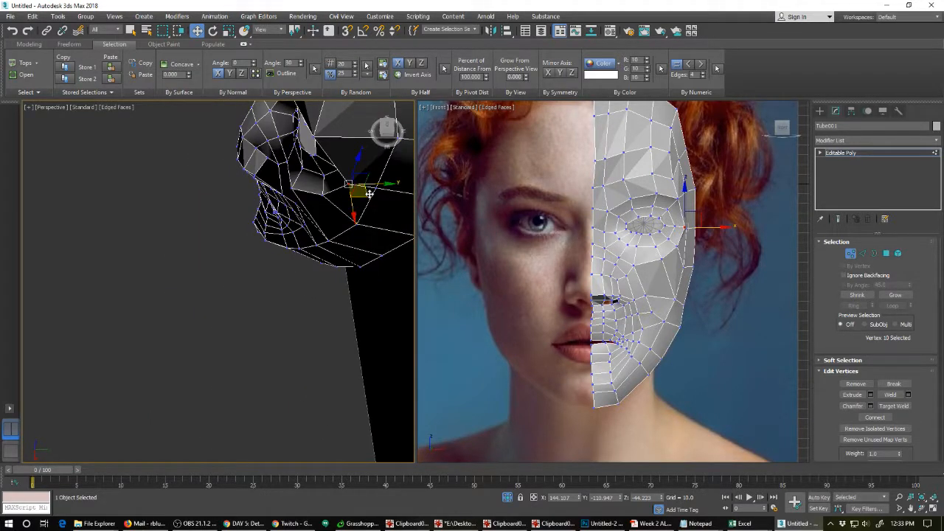
drag(369, 193, 380, 180)
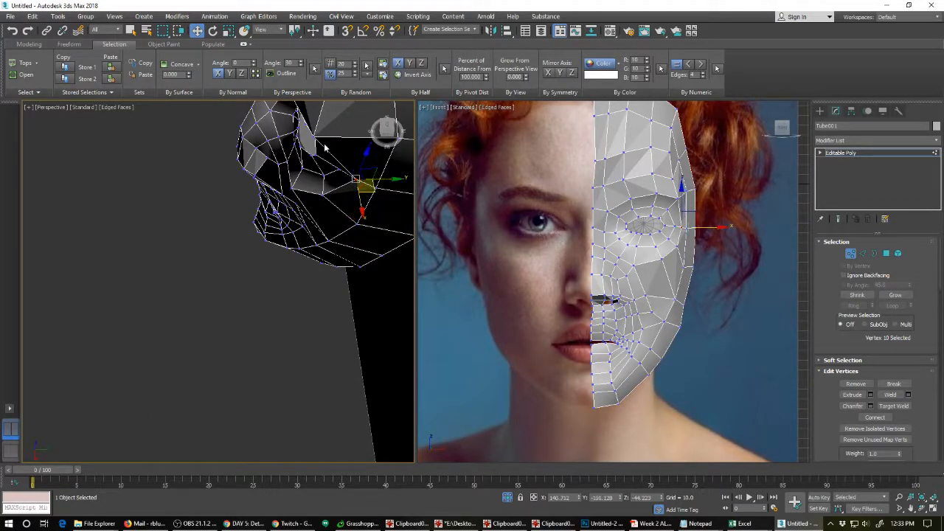
Move the vertex at the brow's outer end backward along Y.
click(315, 138)
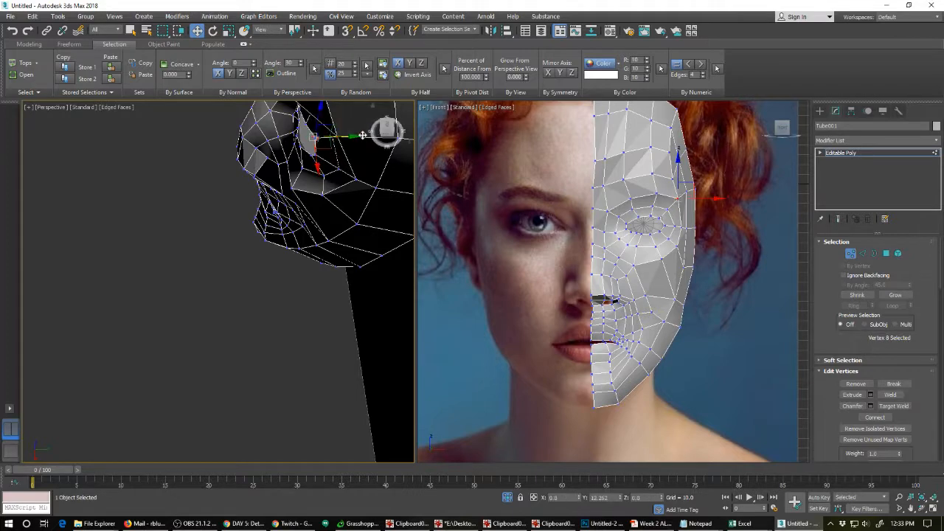
drag(356, 135, 370, 136)
alt+middle_drag(370, 136, 222, 301)
scroll(302, 192, up, 2)
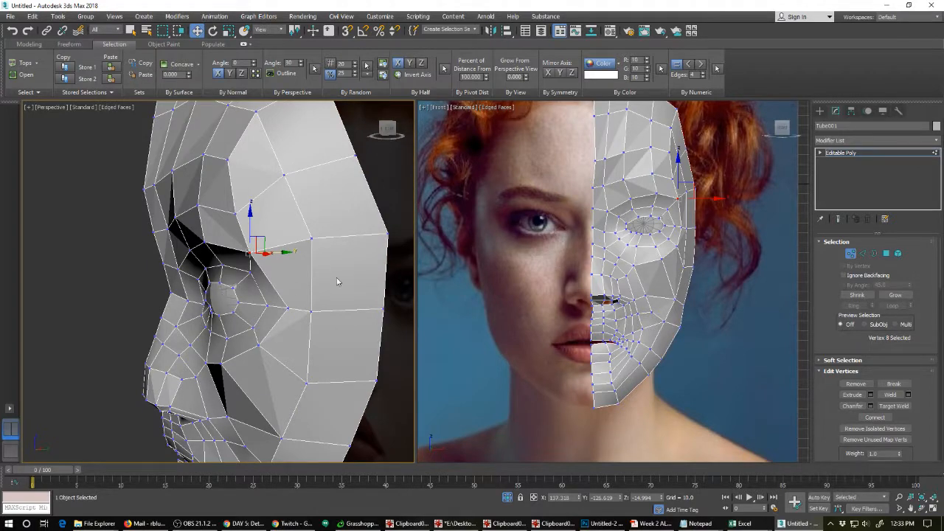
Move the upper and lower lip's profile vertices forward along Y to give the mouth more projection.
middle_drag(143, 397, 183, 268)
alt+middle_drag(213, 325, 194, 310)
scroll(210, 331, up, 5)
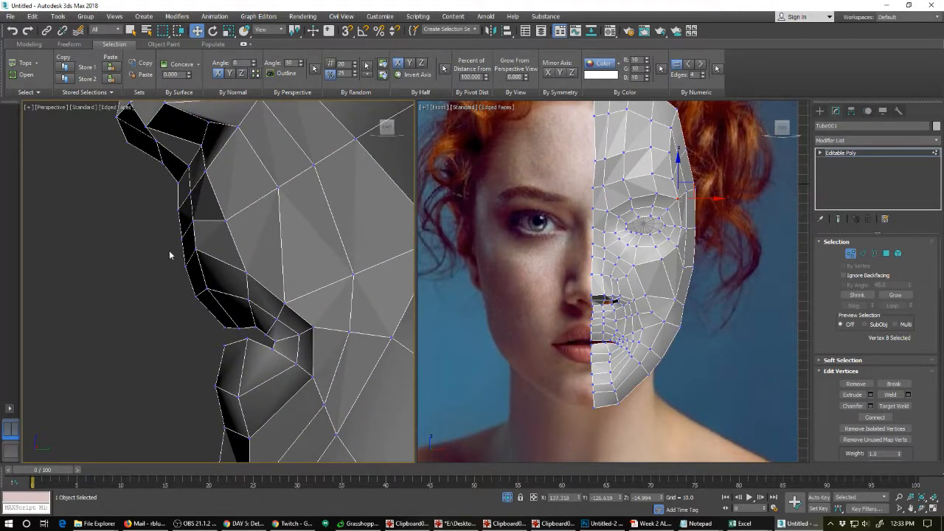
drag(182, 255, 245, 338)
drag(225, 293, 266, 448)
drag(267, 388, 243, 392)
Select the mouth corner vertex, preview the reshaped lips with NURMS smoothing, and turn the preview off.
click(312, 327)
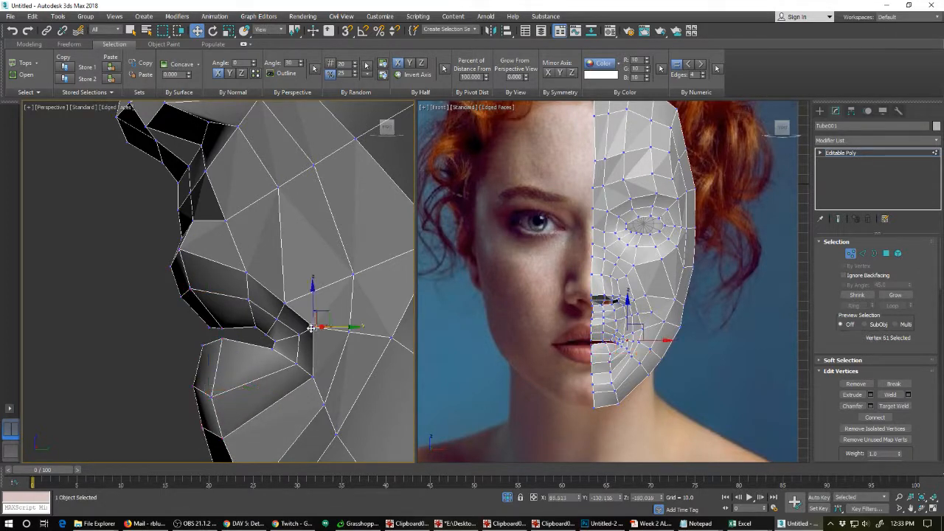
key(ctrl+BackSpace)
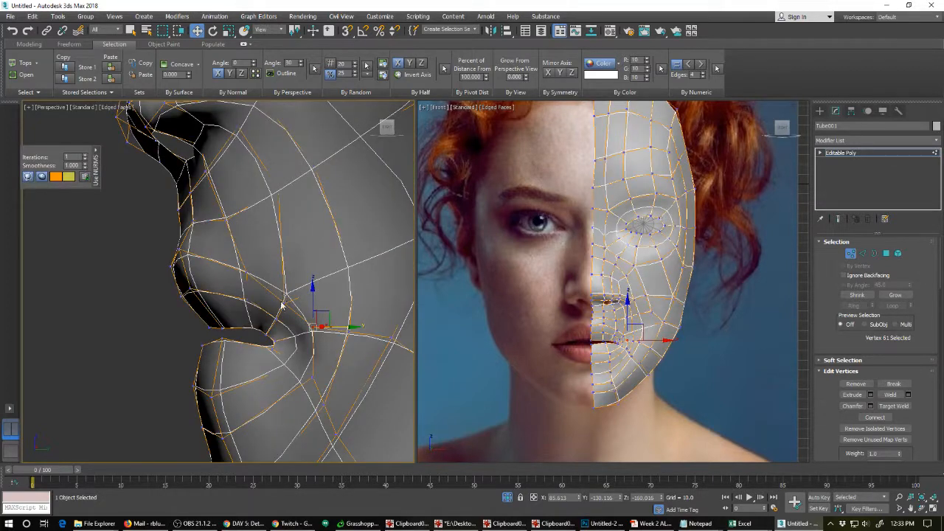
scroll(288, 299, down, 3)
key(ctrl+BackSpace)
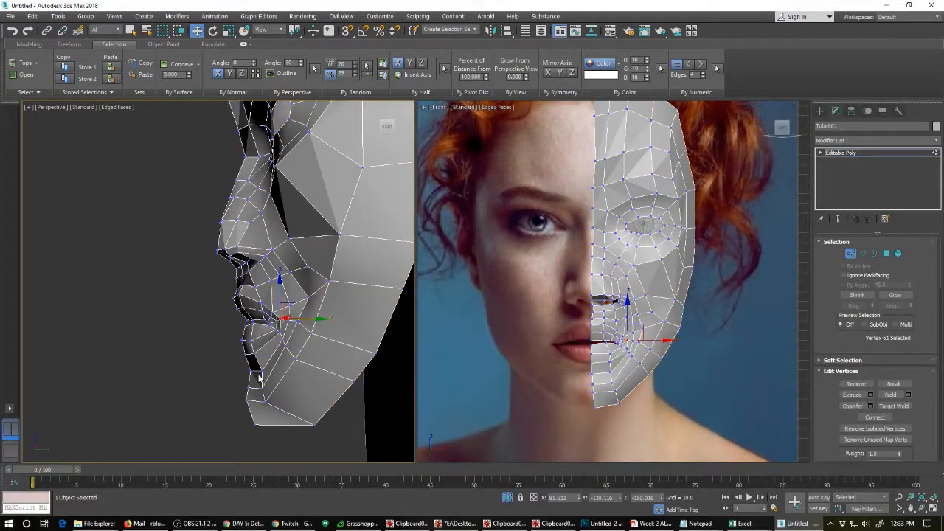
Move the front pair of chin vertices upward and slightly forward, and raise the vertex pair just above it below the lower lip.
scroll(247, 389, up, 3)
click(270, 388)
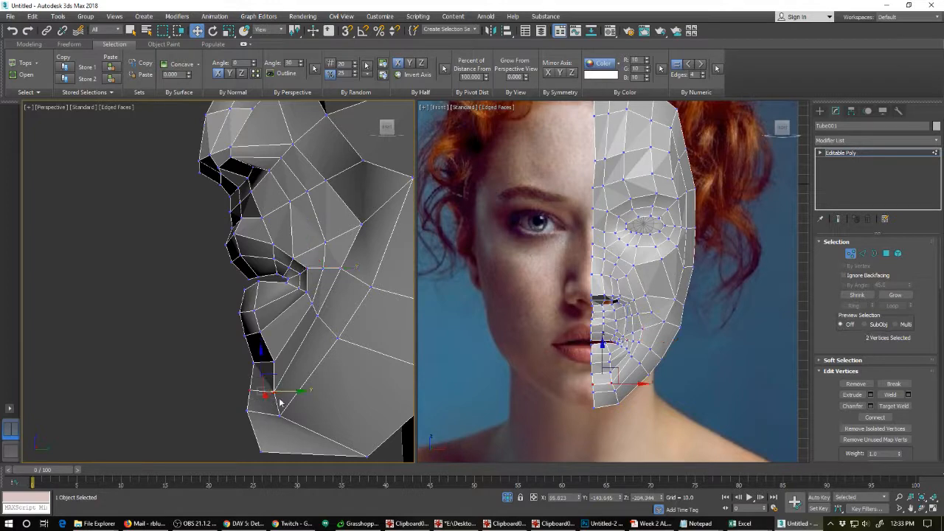
mouse_move(272, 387)
mouse_down()
mouse_move(282, 366)
mouse_move(262, 366)
mouse_move(298, 382)
mouse_move(281, 371)
mouse_up()
click(264, 381)
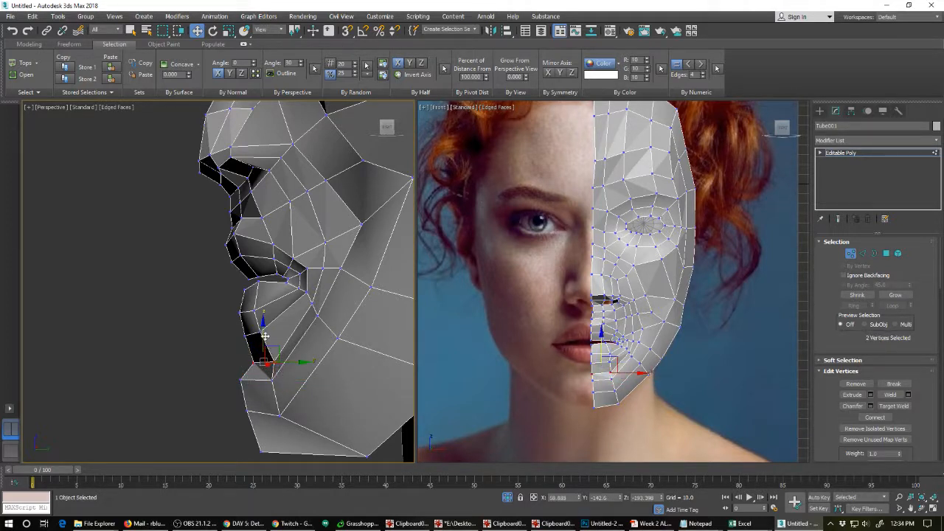
drag(261, 334, 261, 325)
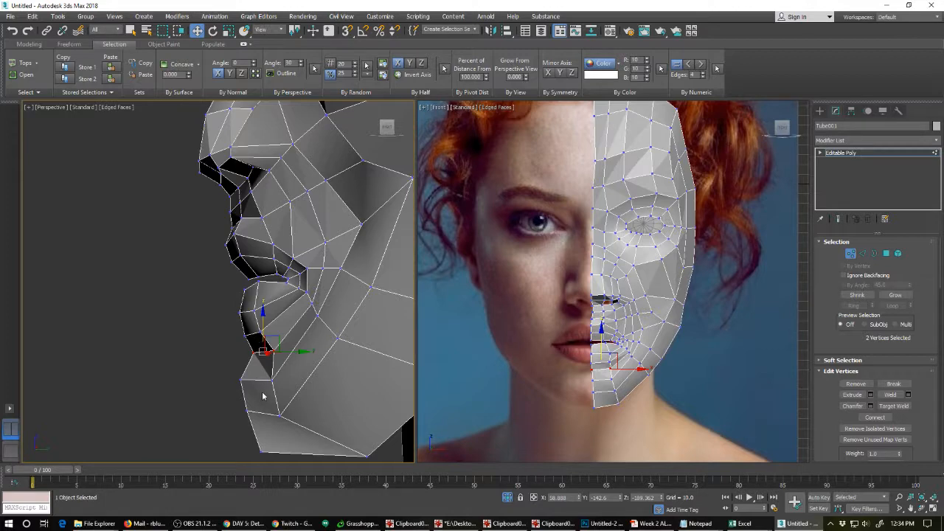
Push the chin's lower profile vertex forward and down, and raise the vertex at the rear of the chin's underside.
click(257, 430)
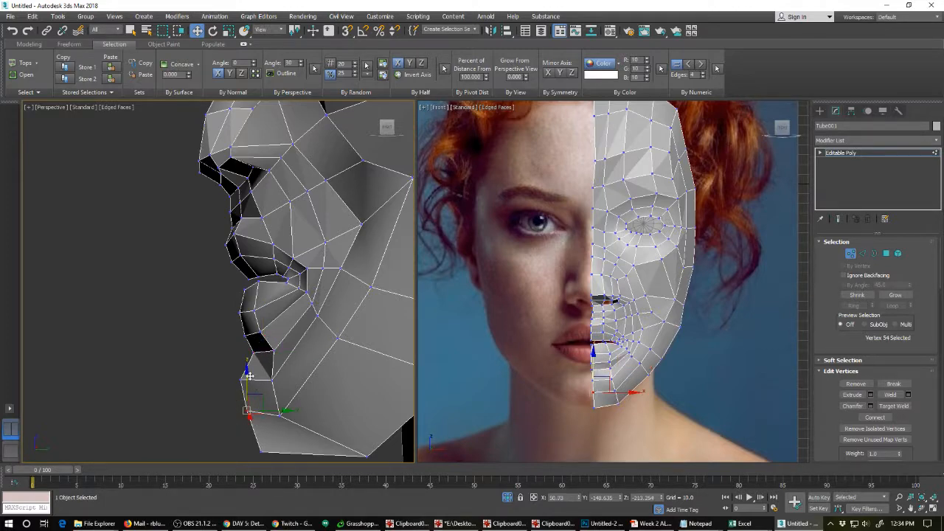
drag(253, 400, 245, 410)
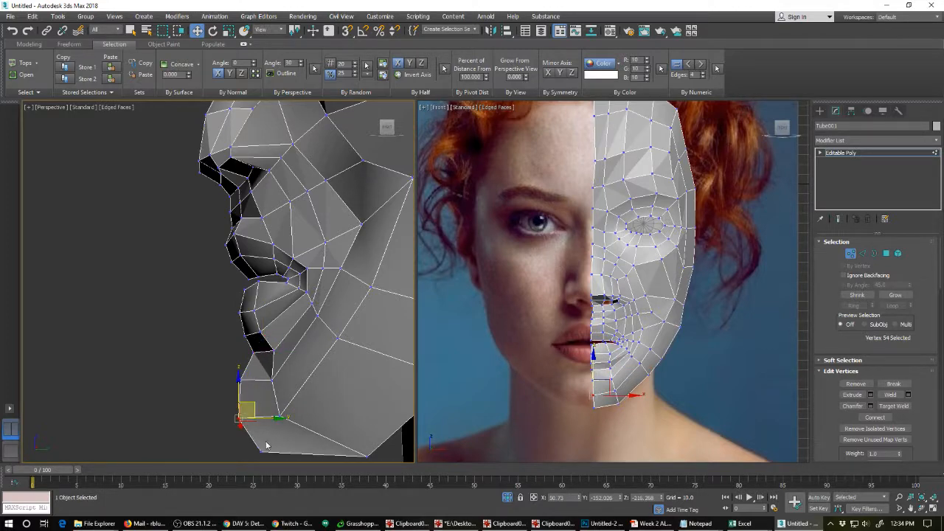
alt+middle_drag(267, 446, 274, 437)
click(271, 417)
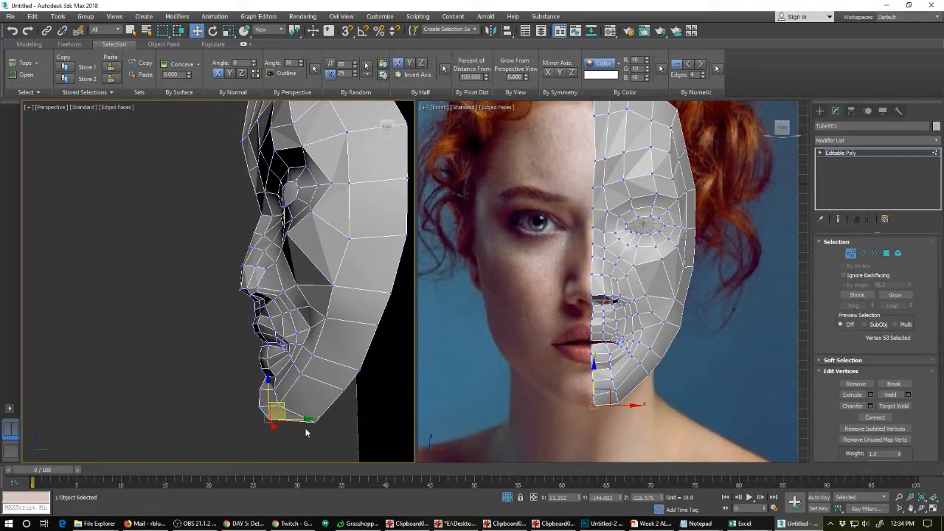
click(318, 420)
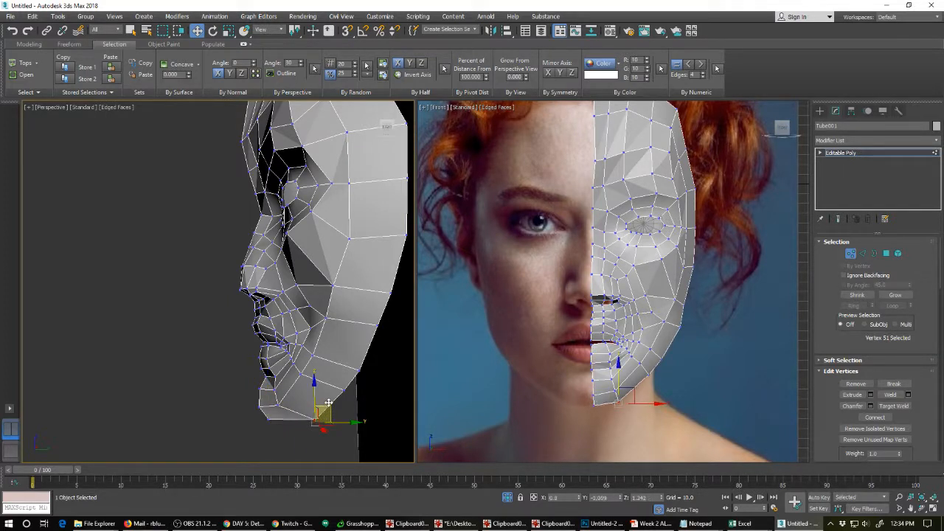
mouse_move(326, 400)
mouse_down()
mouse_move(323, 384)
mouse_move(330, 398)
mouse_up()
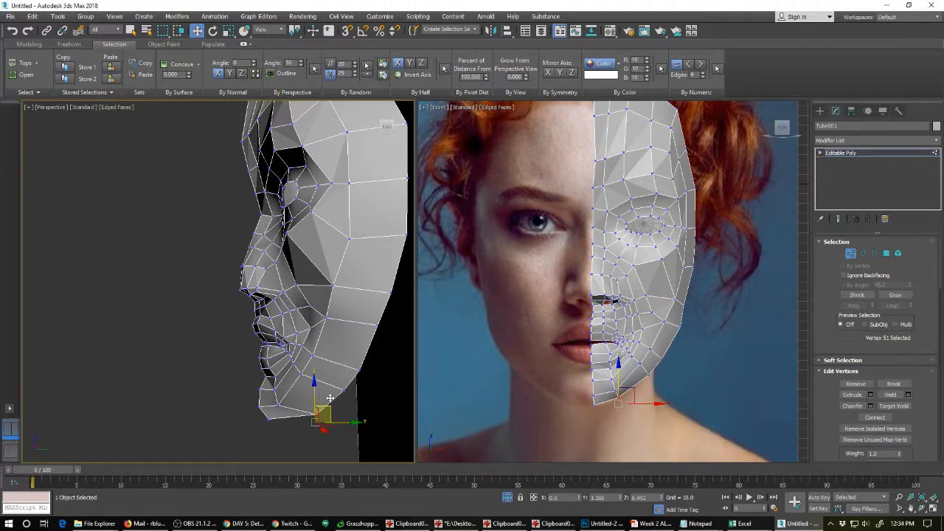
Move the face's outer edge vertices backward along Y in groups, from the side of the head down to the jawline.
scroll(303, 337, down, 4)
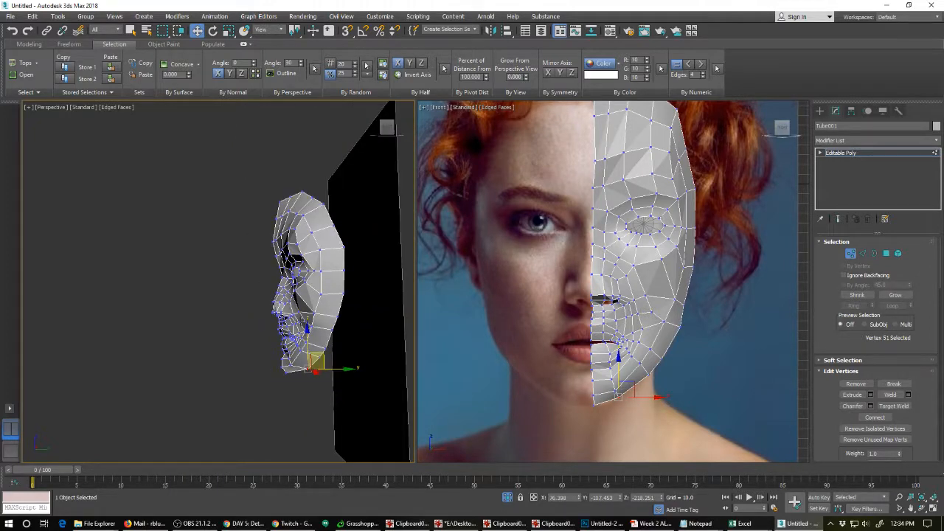
scroll(302, 303, up, 2)
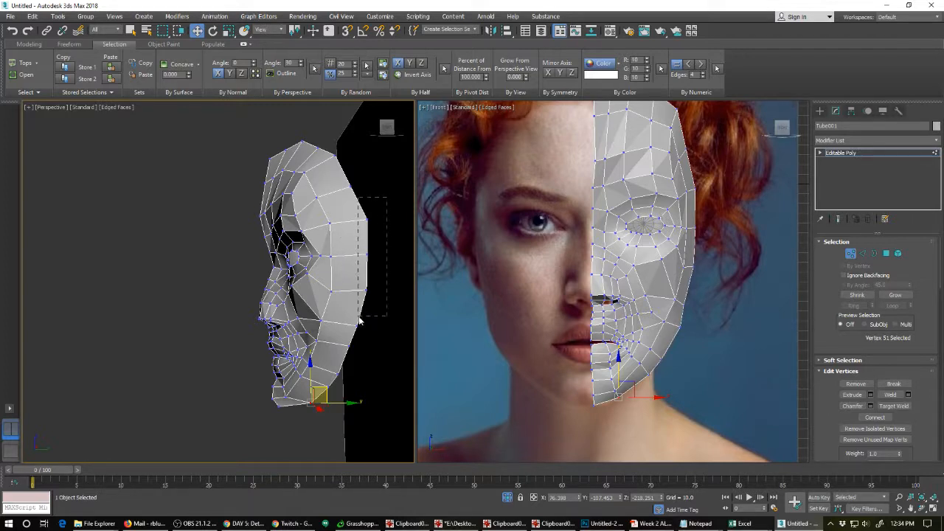
drag(360, 320, 361, 320)
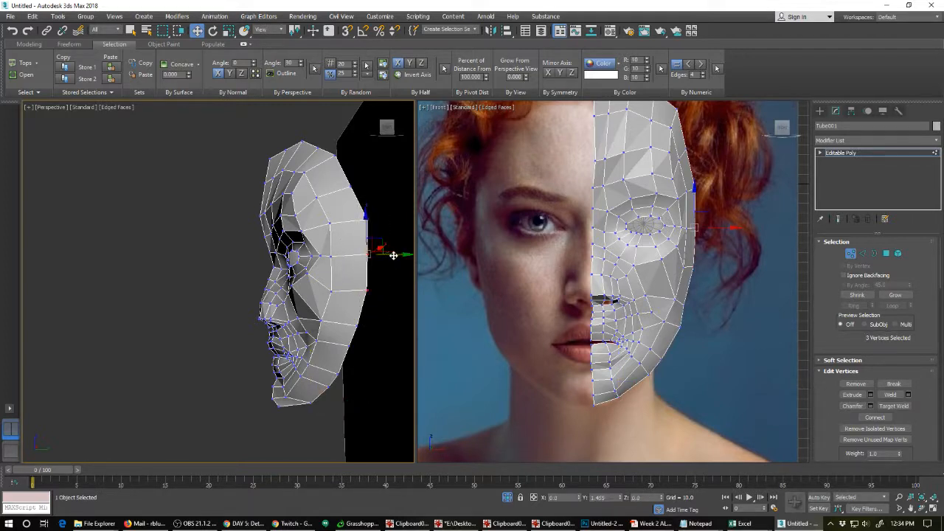
drag(388, 253, 407, 263)
drag(373, 322, 333, 380)
mouse_move(373, 349)
mouse_down()
mouse_move(366, 351)
mouse_move(386, 354)
mouse_up()
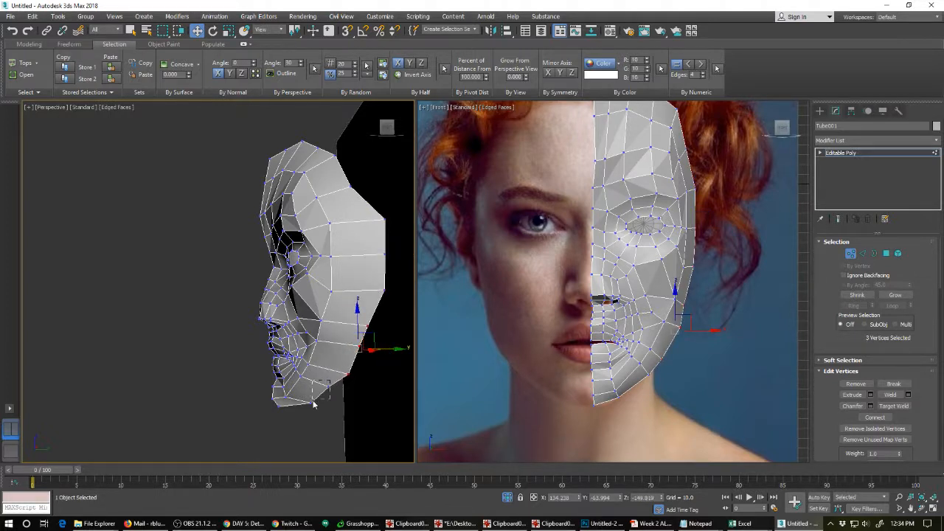
click(335, 388)
drag(351, 388, 361, 388)
Move the three inner side-of-face vertices backward and outward along X, and shift the two temple vertices outward.
drag(331, 309, 362, 335)
drag(336, 217, 330, 295)
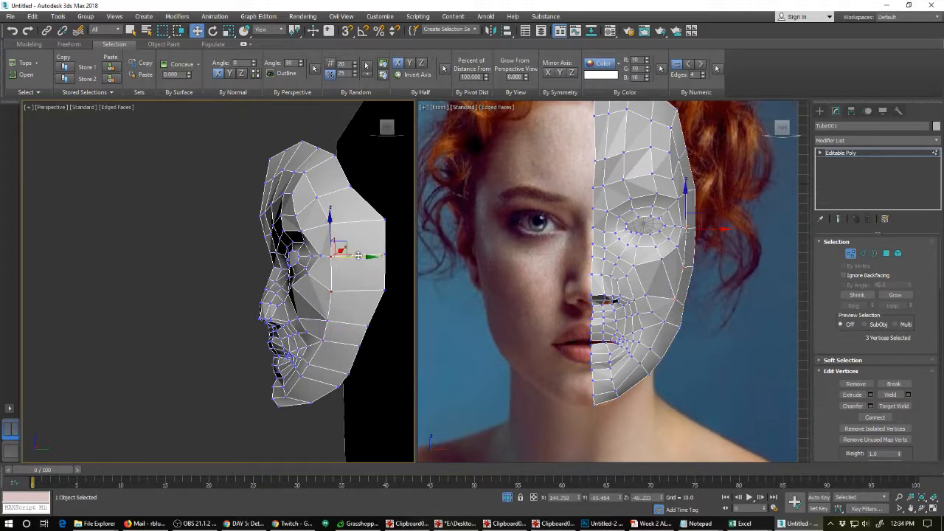
mouse_move(359, 256)
mouse_down()
mouse_move(367, 256)
mouse_move(360, 259)
mouse_up()
right_click(683, 237)
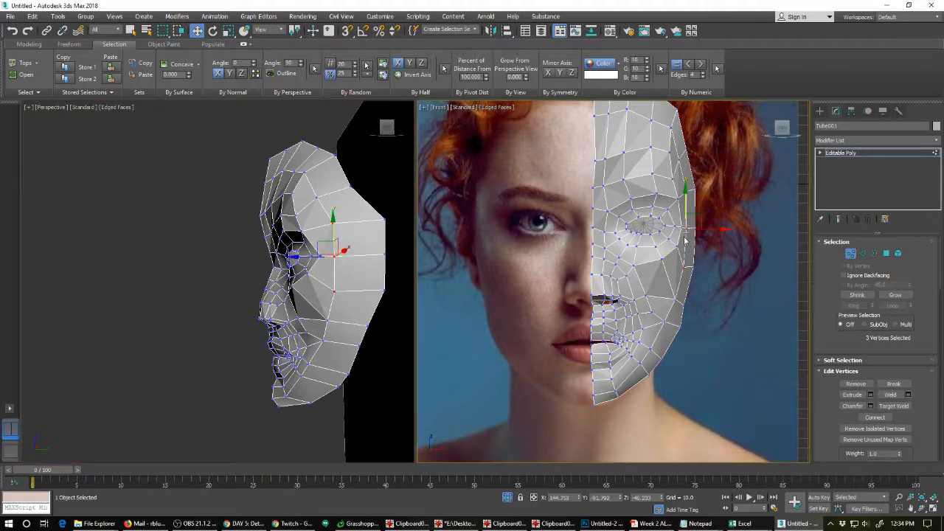
drag(706, 232, 714, 232)
click(676, 161)
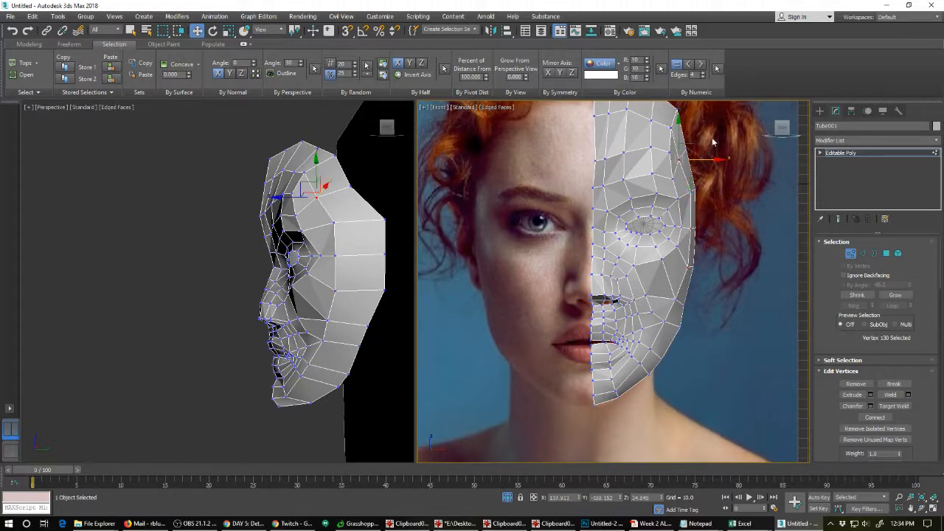
ctrl+click(700, 140)
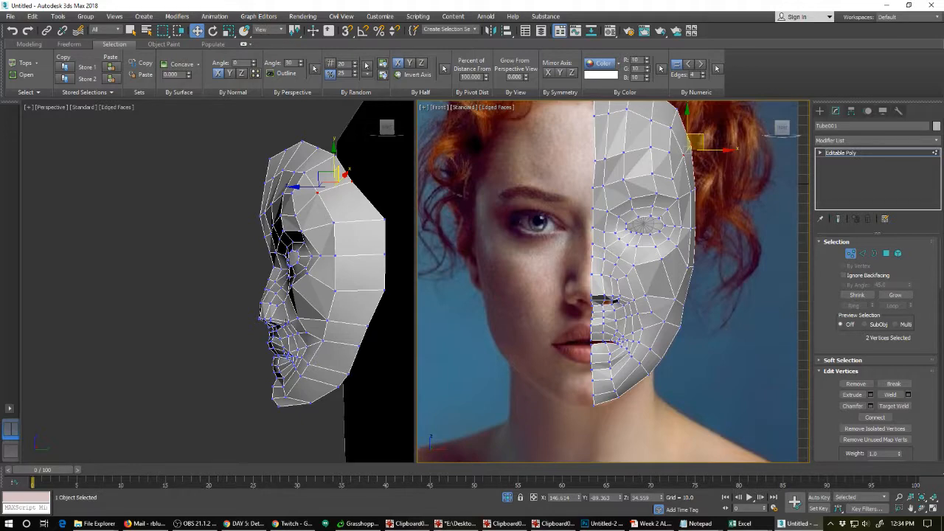
Pull the eight vertices at the nose tip and base forward along Y, tilt the tip upward and raise them slightly.
scroll(286, 312, up, 2)
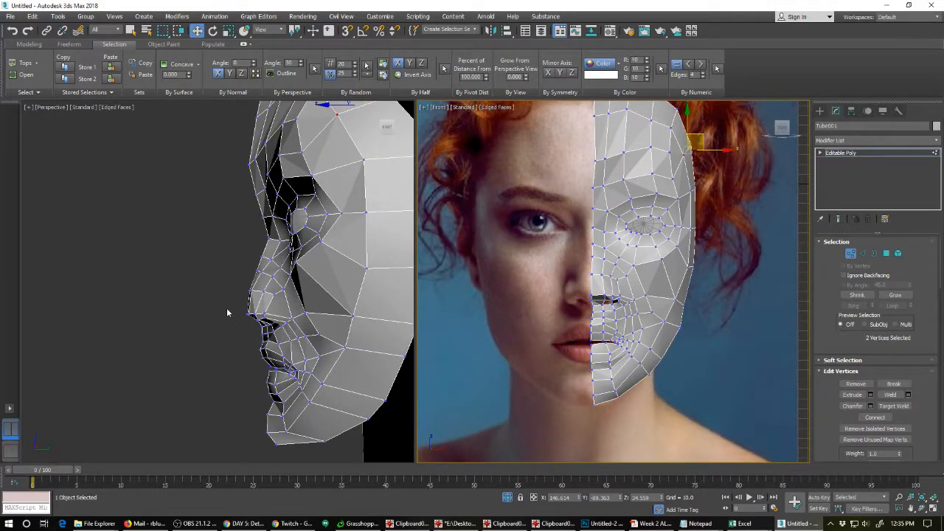
drag(230, 305, 271, 329)
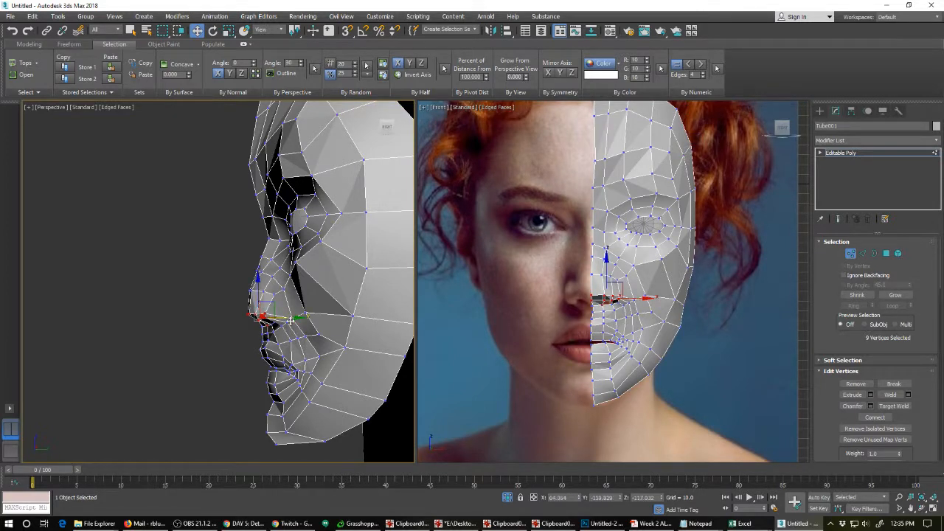
click(240, 327)
drag(235, 296, 264, 316)
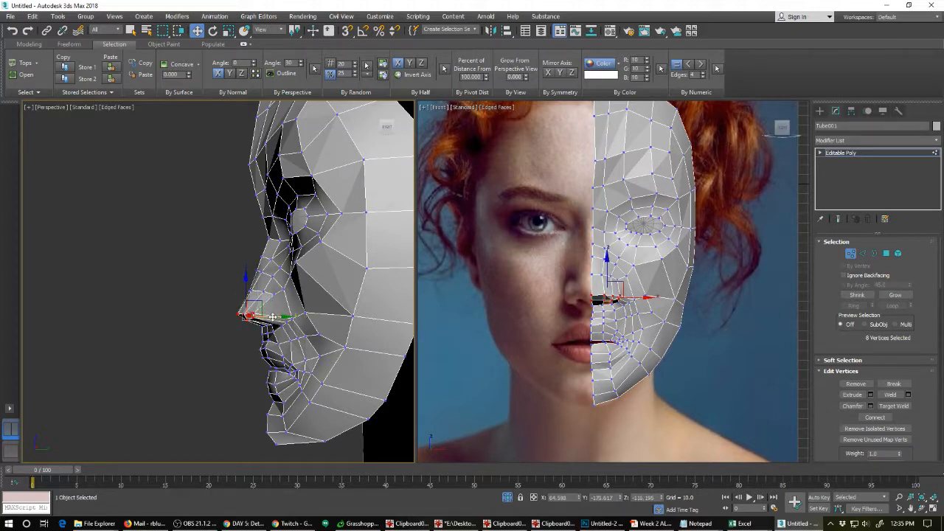
key(e)
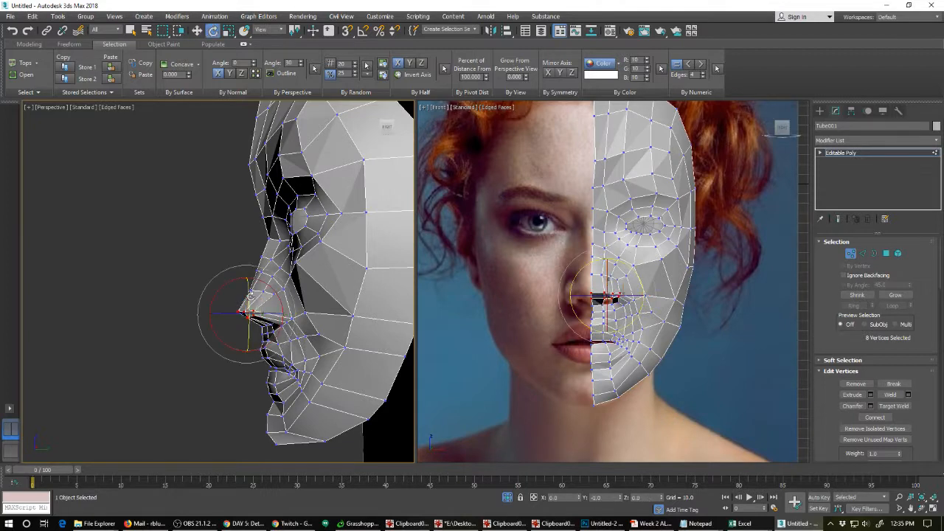
key(r)
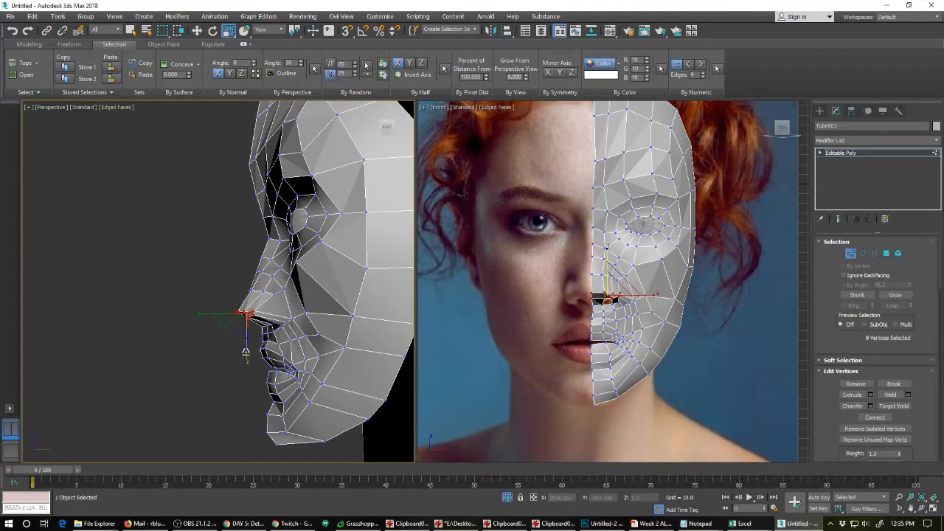
key(w)
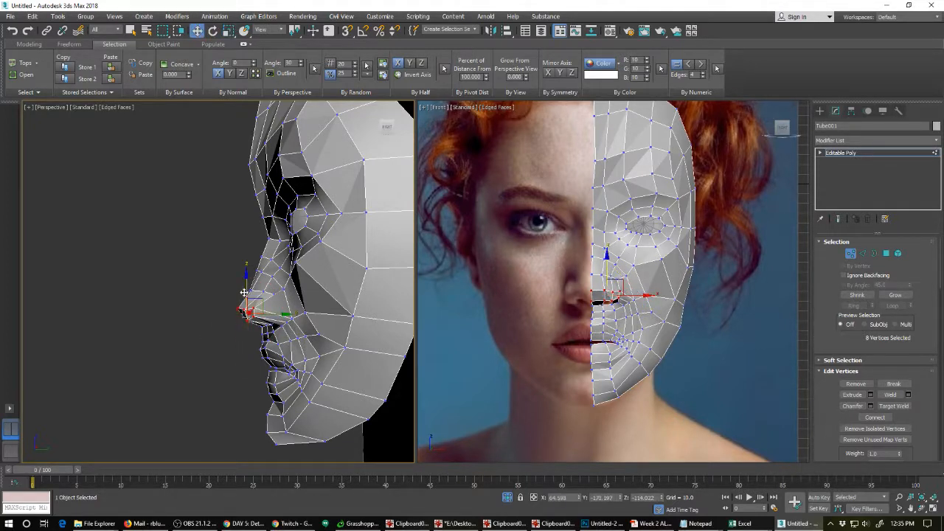
drag(251, 290, 279, 308)
Move the thirteen vertices of the nose bridge and upper nose side forward along Y.
click(287, 286)
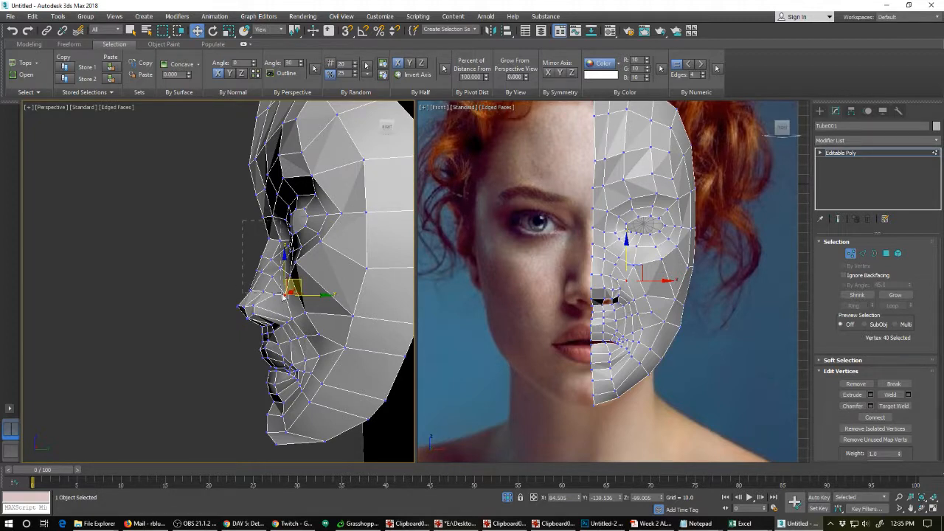
drag(284, 297, 286, 295)
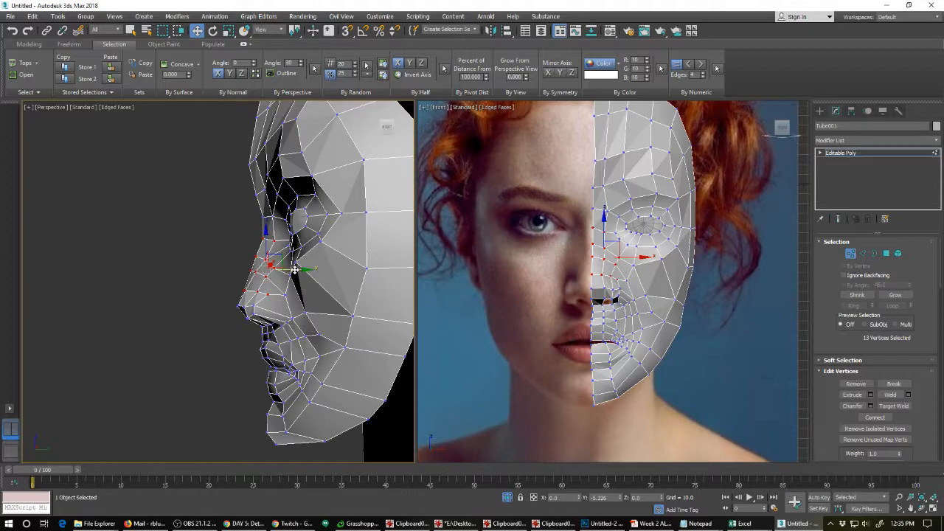
drag(294, 270, 296, 270)
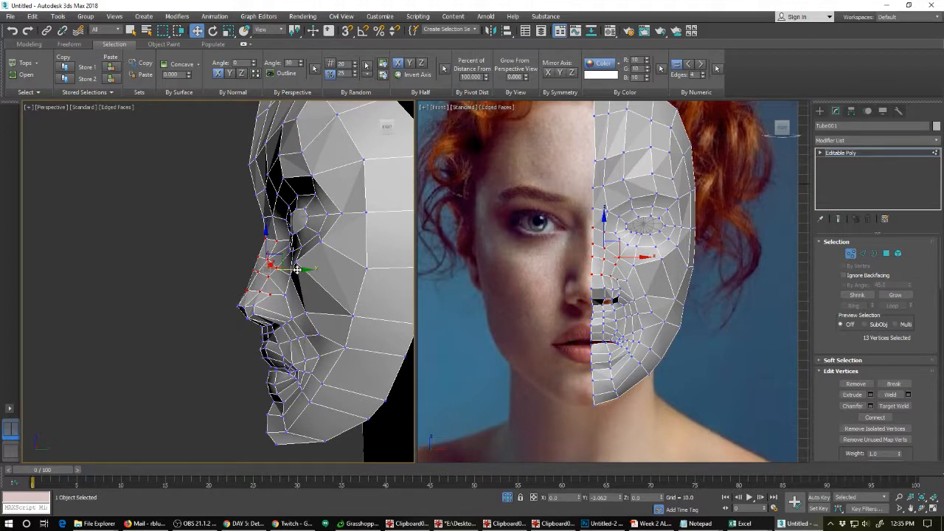
Nudge the two inner brow vertices along Y, and move the vertex below the outer eye slightly backward.
drag(245, 185, 276, 190)
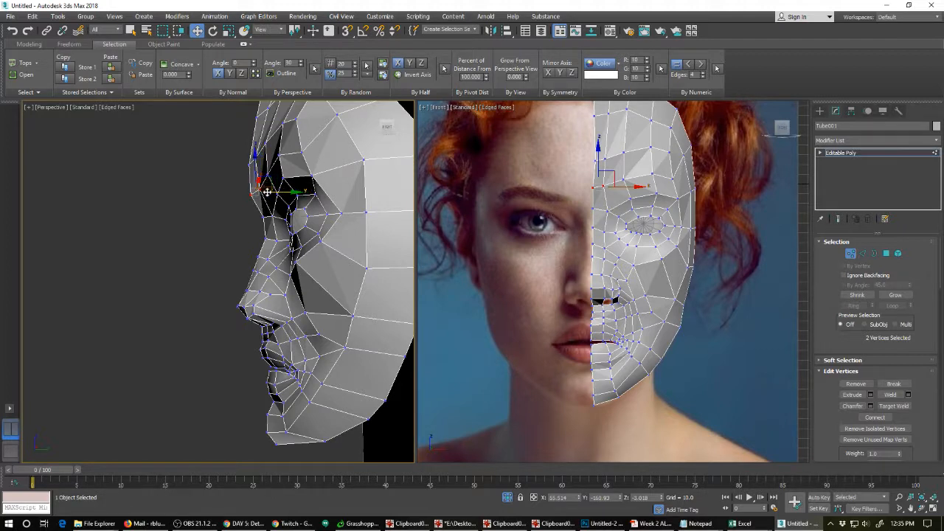
click(240, 227)
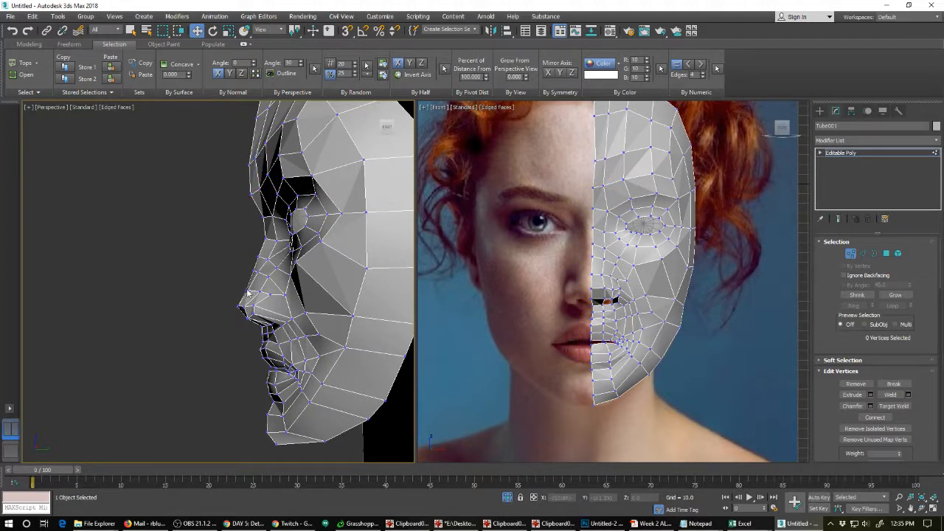
click(300, 257)
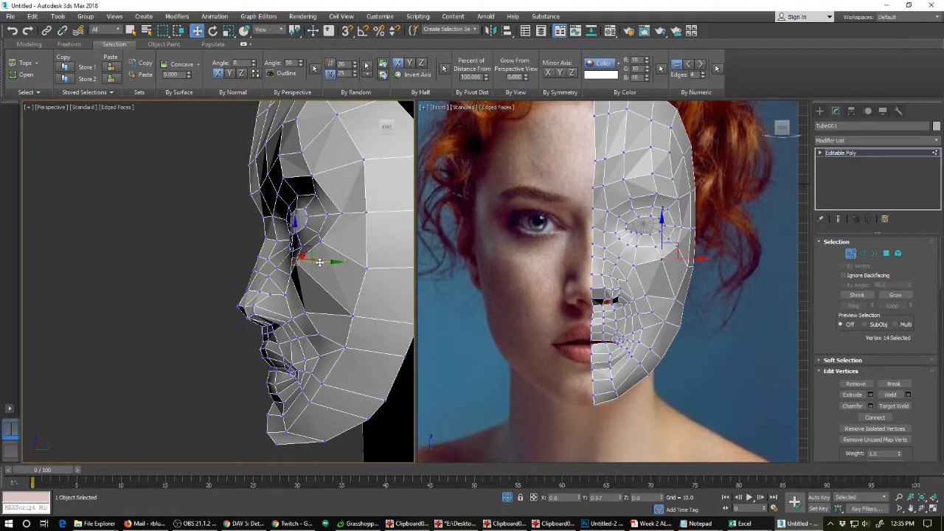
drag(322, 264, 322, 263)
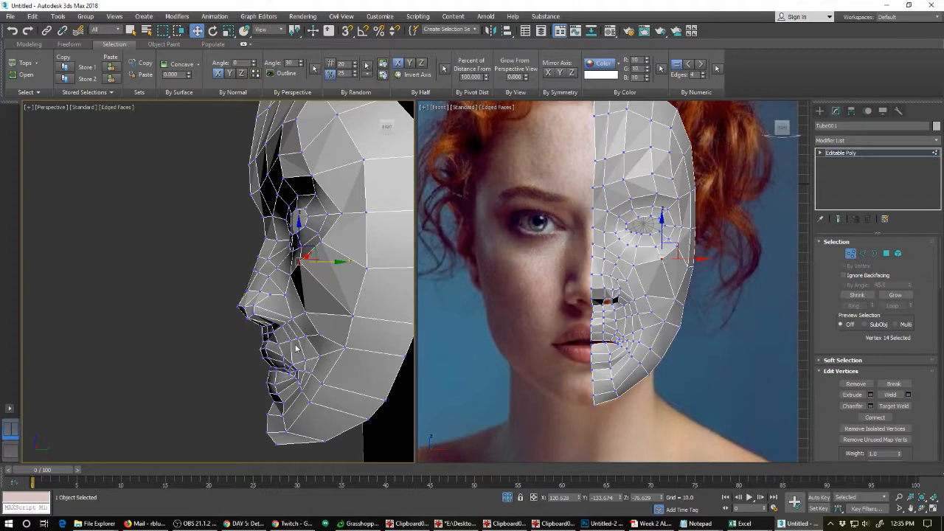
Turn on the NURMS smoothing preview for the half-face and switch off its isoline display and cage.
key(ctrl+q)
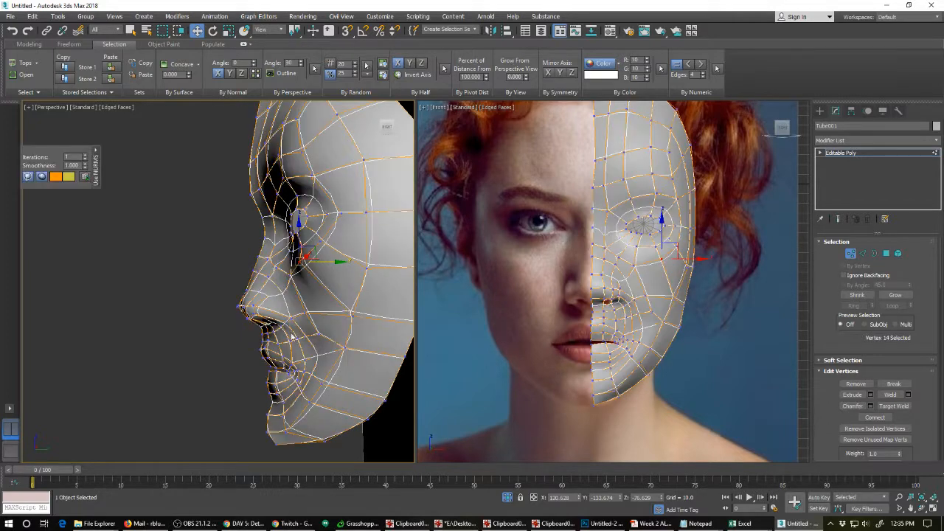
click(27, 177)
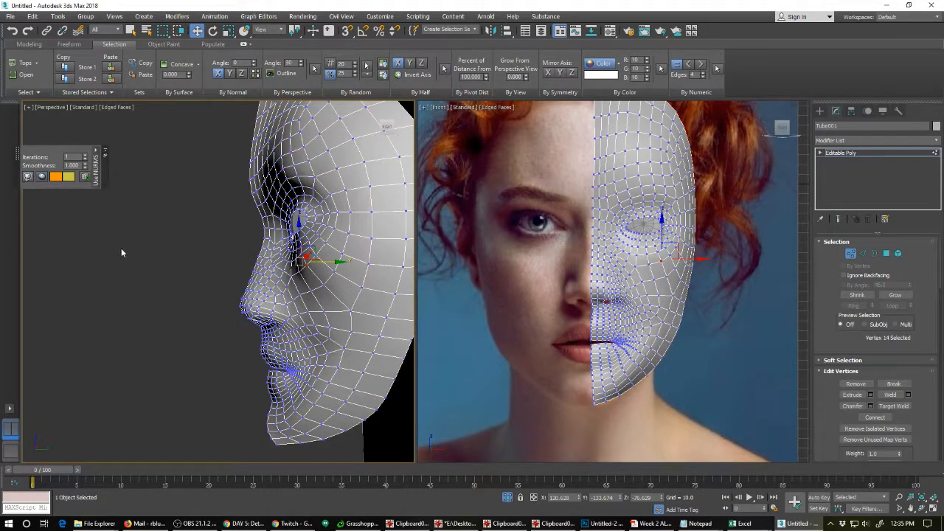
click(27, 177)
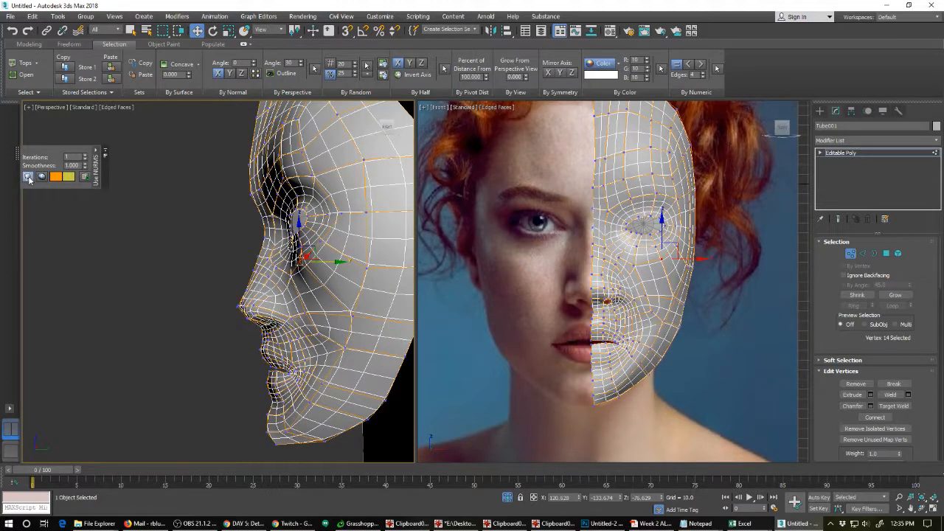
click(42, 176)
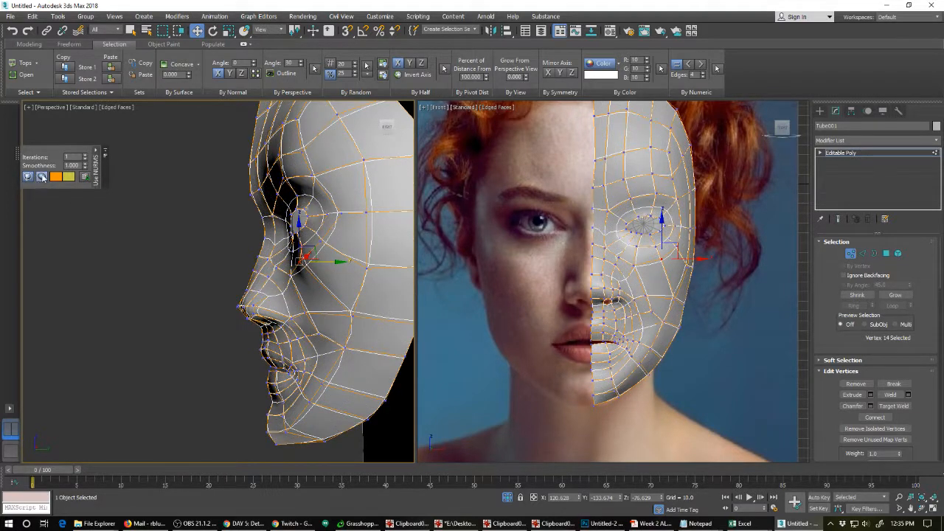
click(77, 220)
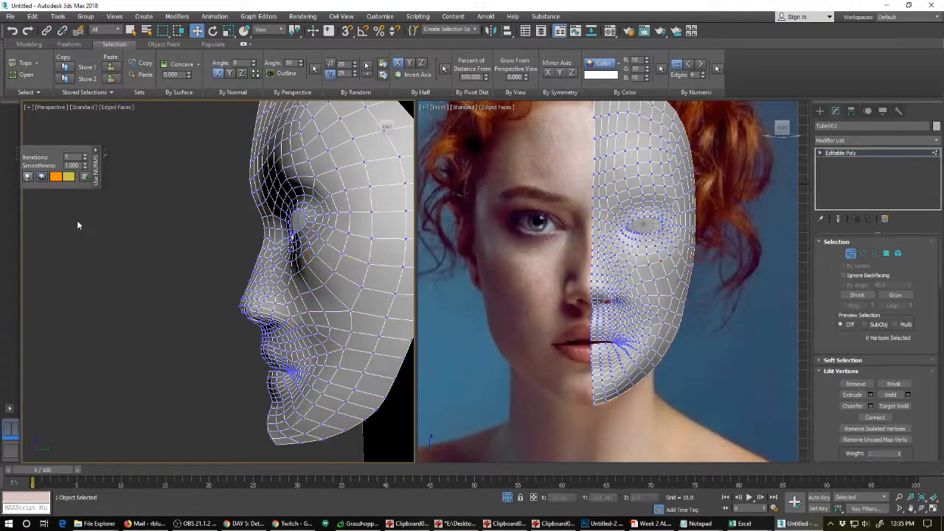
Leave vertex editing, deselect the half-face, inspect its smoothed shape from three-quarter and side views, and turn the smoothing off.
right_click(293, 247)
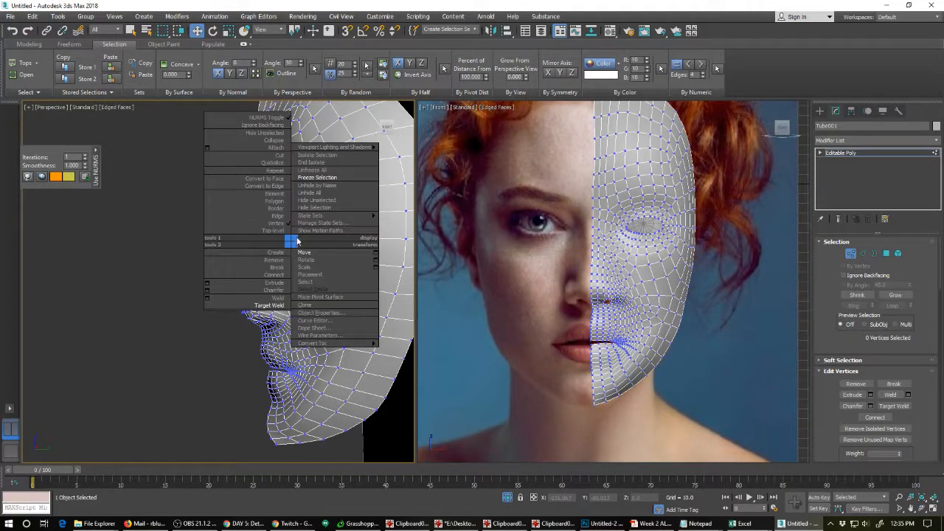
click(270, 231)
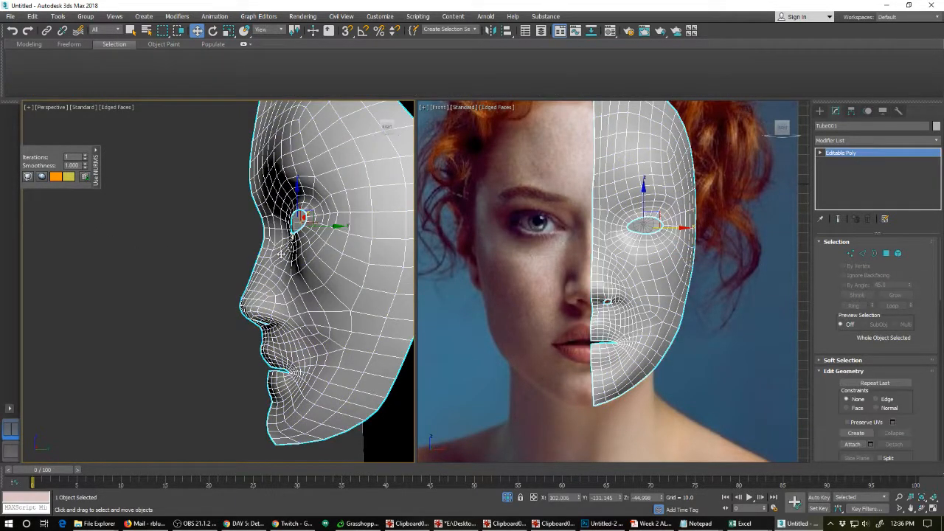
click(231, 260)
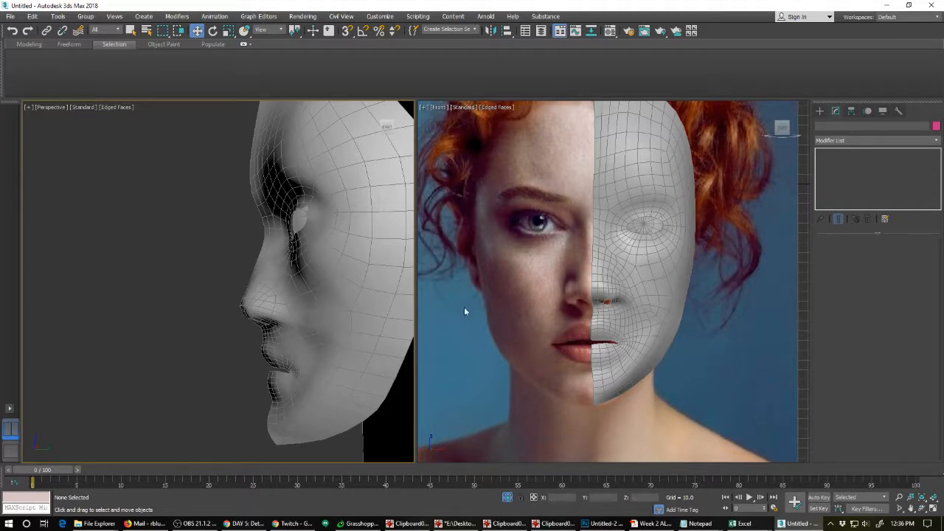
alt+middle_drag(214, 314, 102, 301)
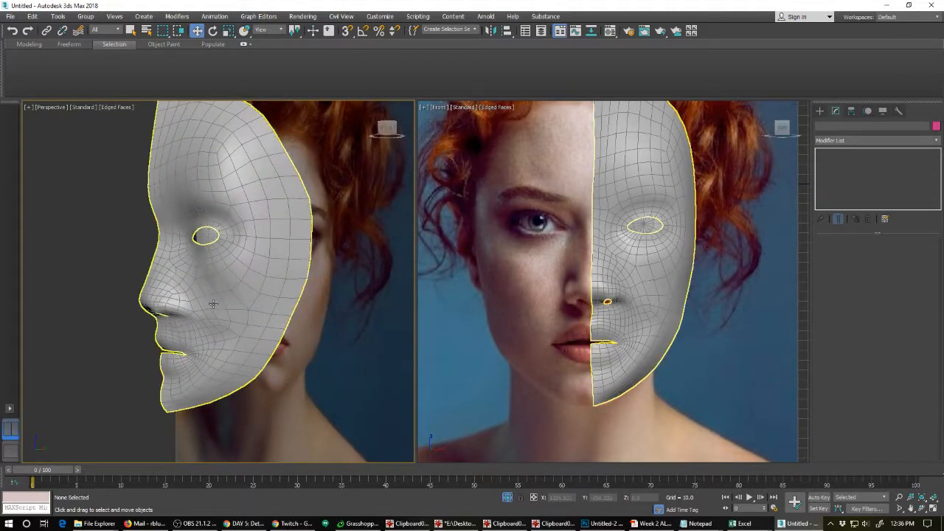
scroll(212, 307, down, 3)
alt+middle_drag(214, 315, 277, 339)
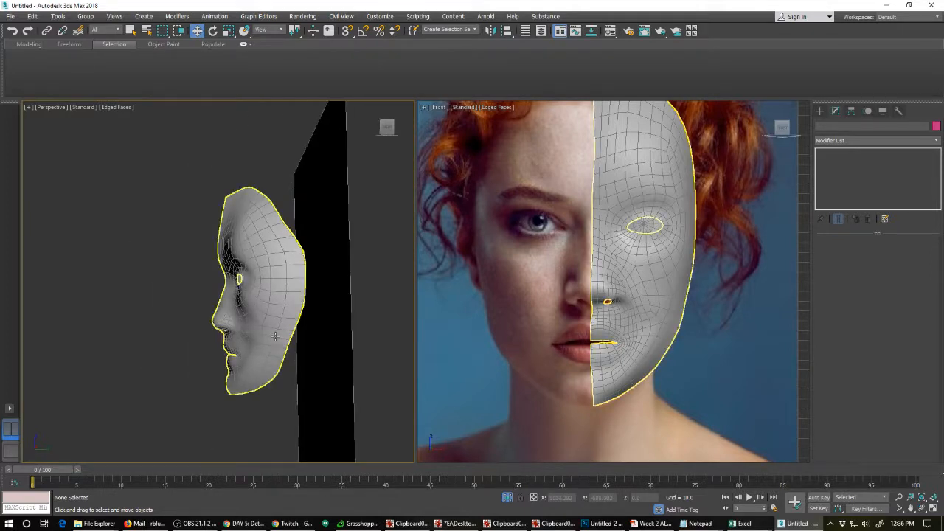
click(270, 324)
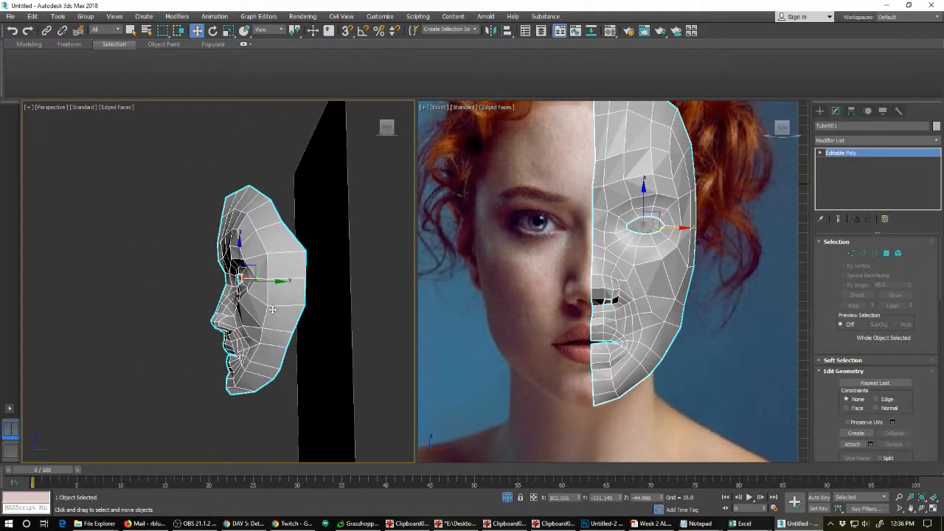
click(195, 264)
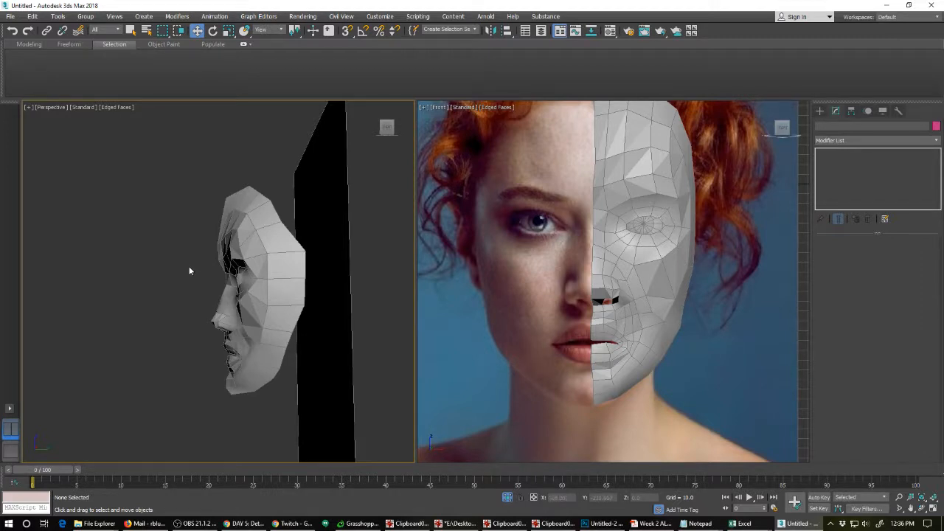
right_click(215, 274)
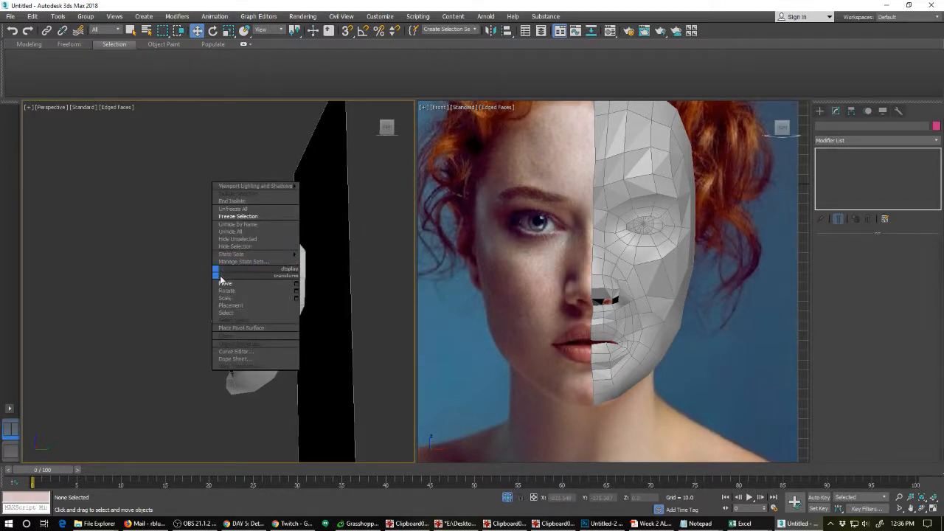
click(188, 289)
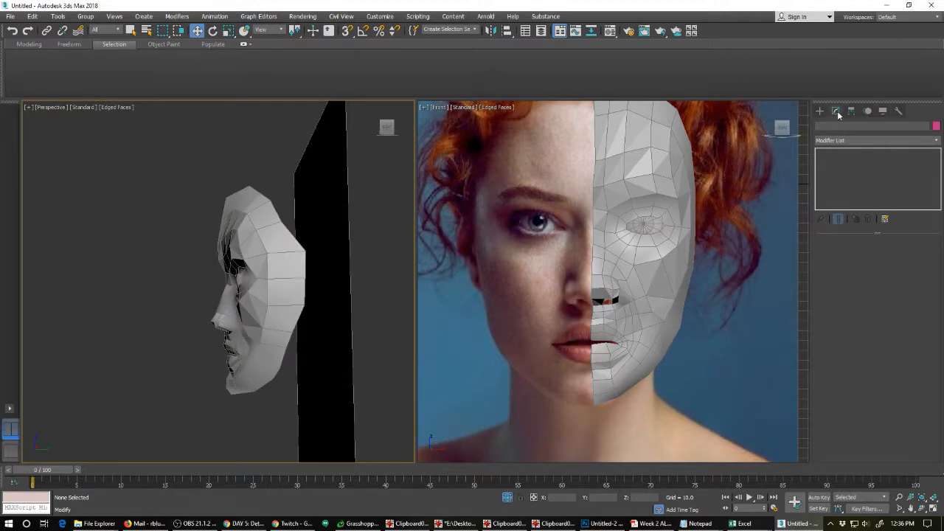
Resume vertex editing on the half-face and move the vertex below the outer eye slightly forward along Y.
click(274, 260)
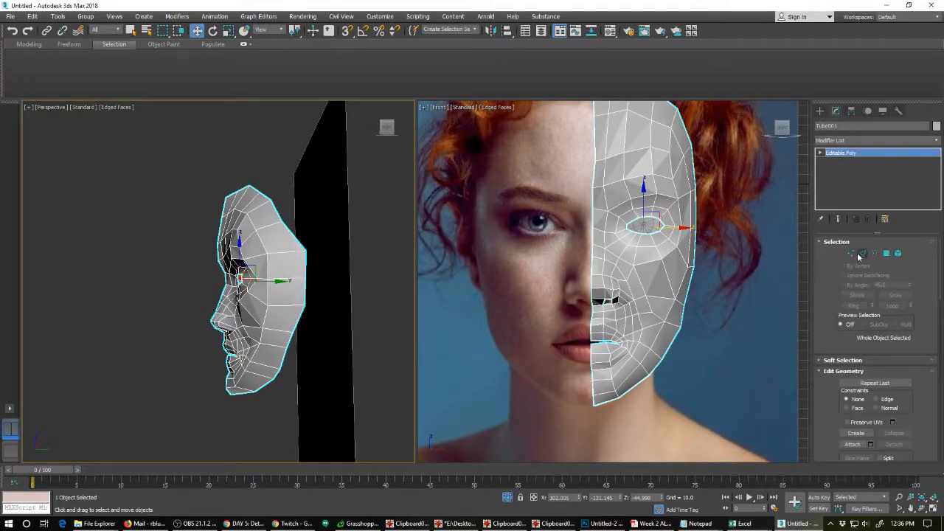
click(859, 256)
click(852, 255)
scroll(310, 273, up, 4)
scroll(188, 355, down, 2)
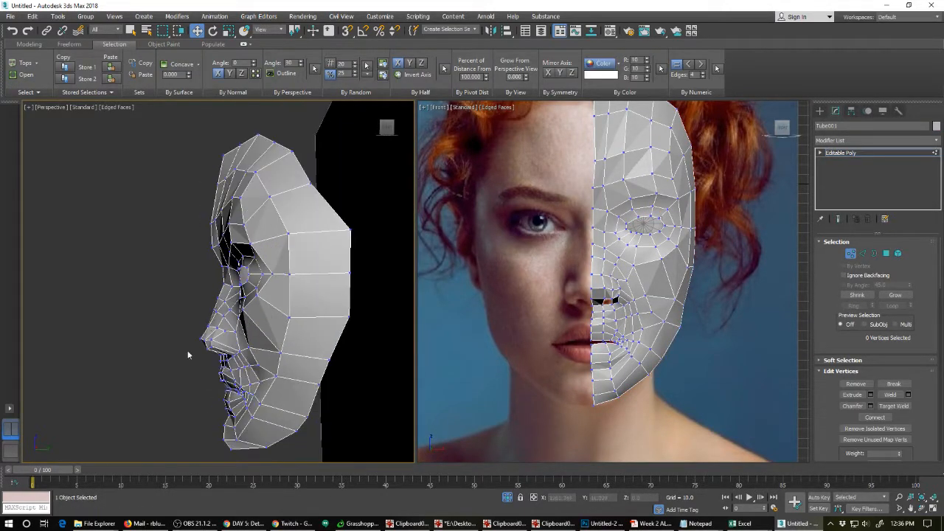
scroll(168, 345, down, 2)
scroll(185, 340, up, 4)
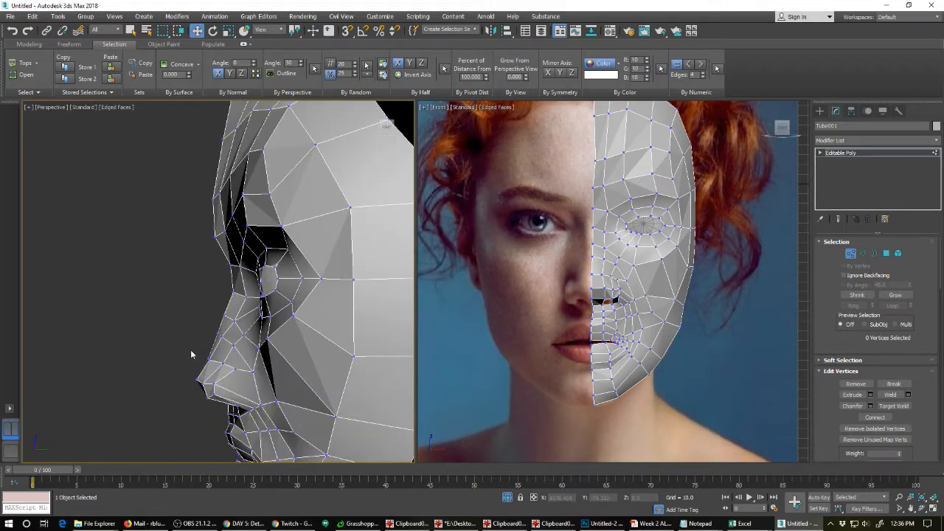
scroll(165, 300, up, 2)
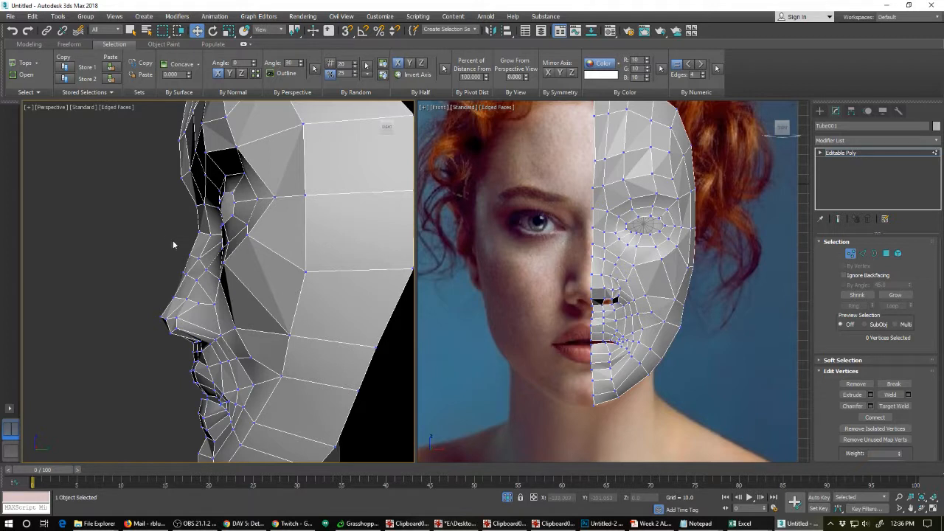
click(252, 231)
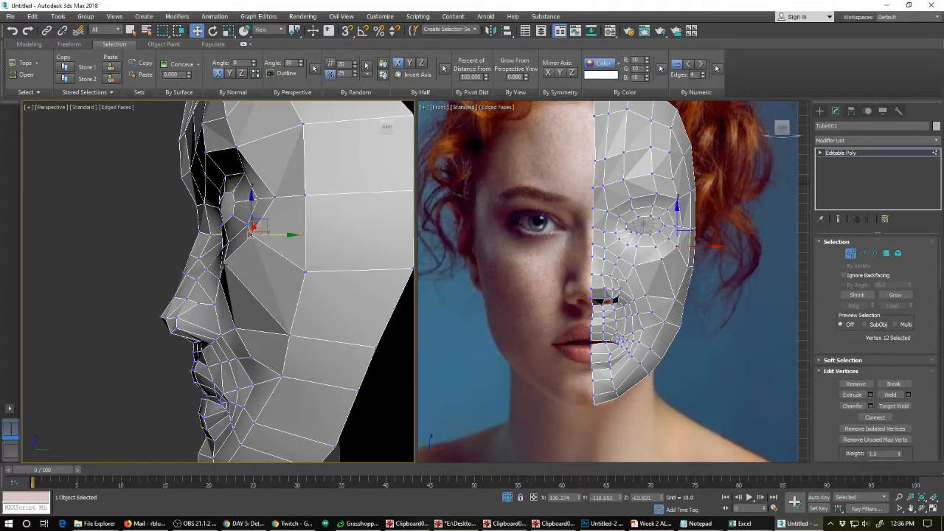
click(225, 263)
drag(259, 263, 256, 262)
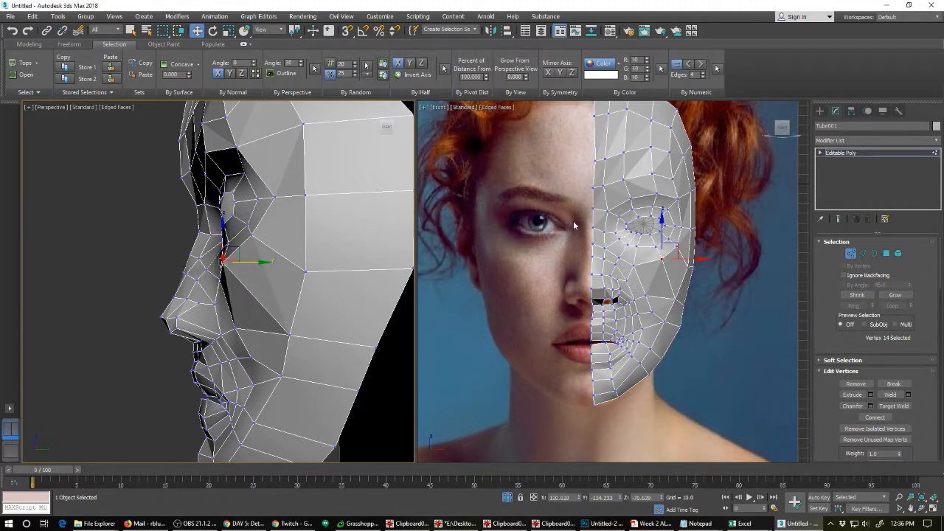
Make the half-face see-through over the reference photo around the eye in the front view.
right_click(651, 254)
key(alt+x)
scroll(649, 255, up, 4)
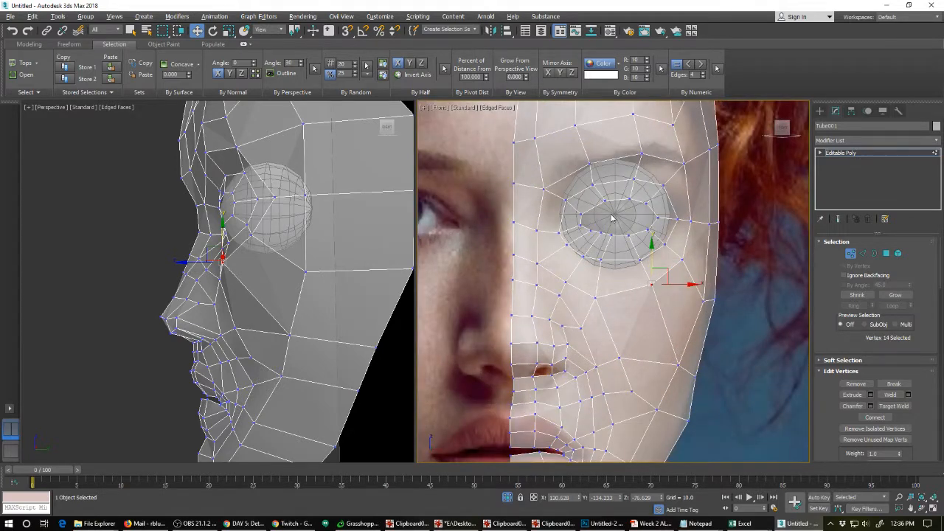
Leave vertex editing, unfreeze all objects and freeze the reference photo plane again.
click(850, 251)
right_click(607, 220)
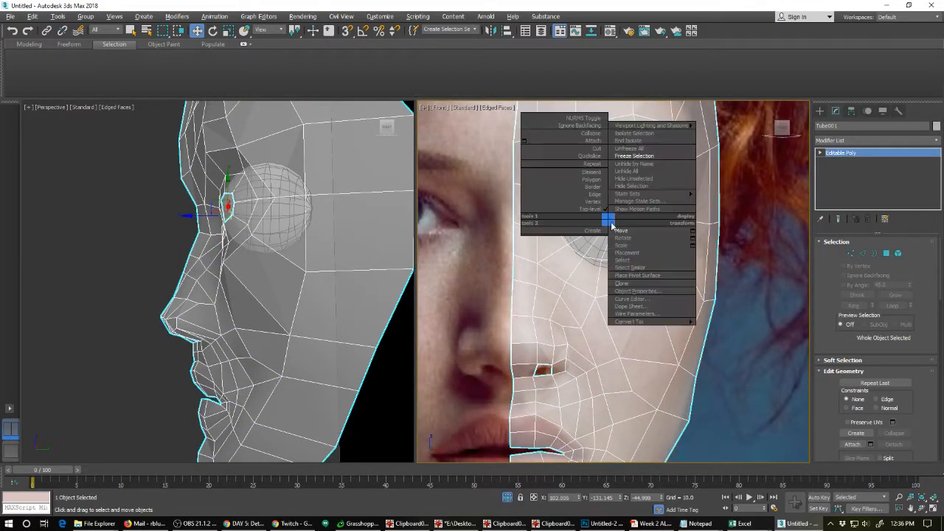
click(626, 151)
click(787, 236)
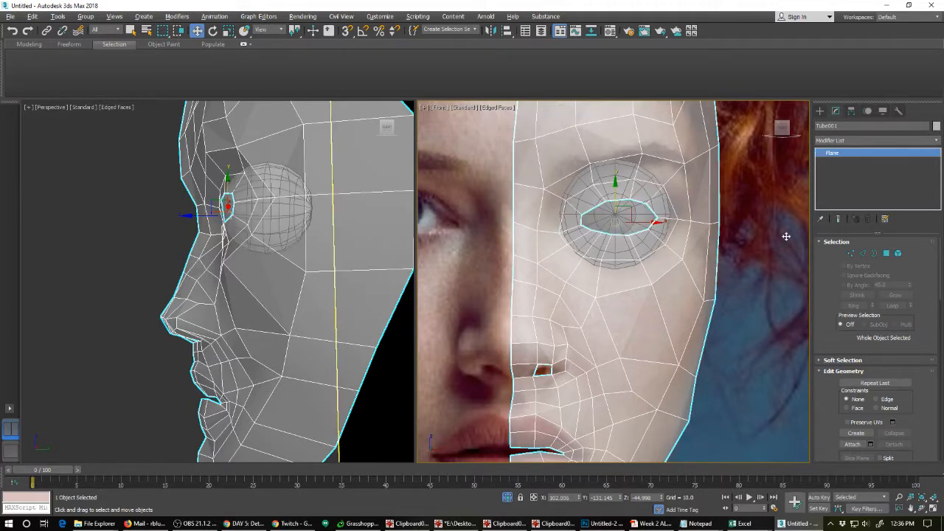
right_click(786, 236)
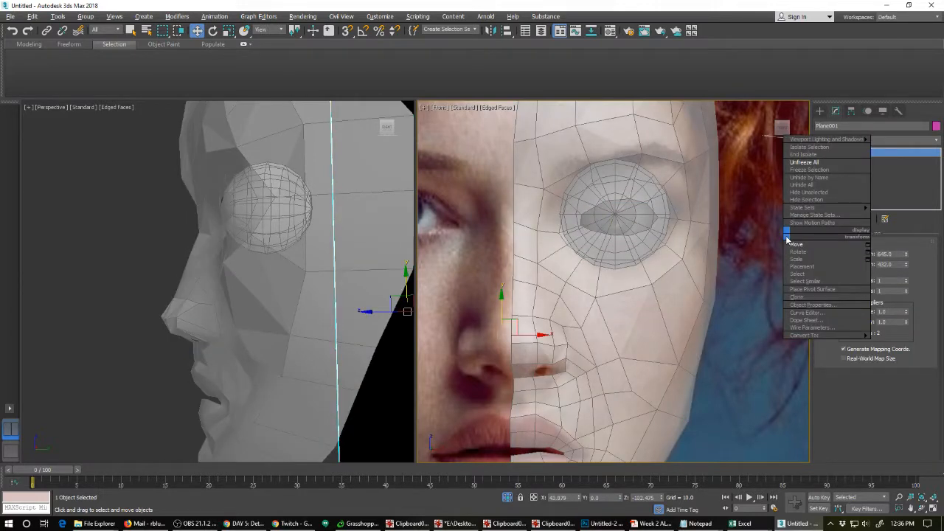
click(807, 170)
Hide the eyeball sphere so that the photo's eye shows through the eye opening.
click(605, 220)
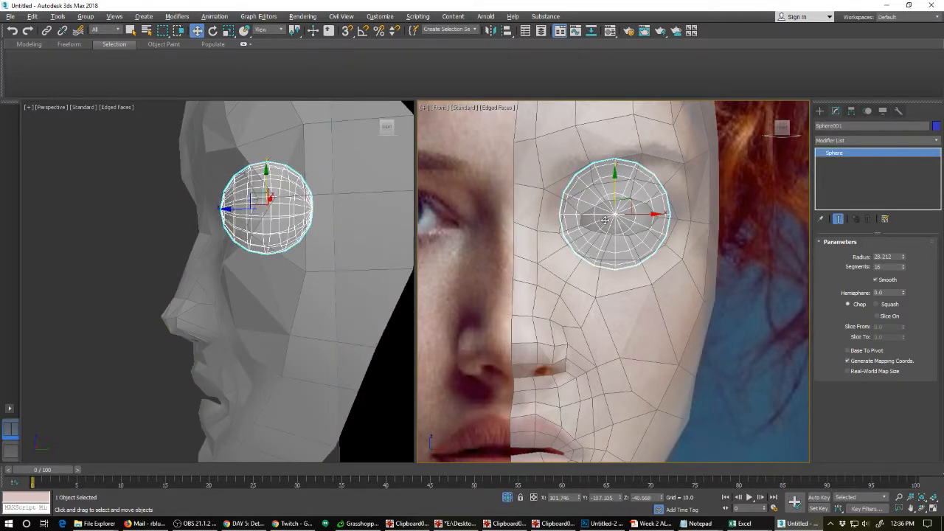
right_click(605, 220)
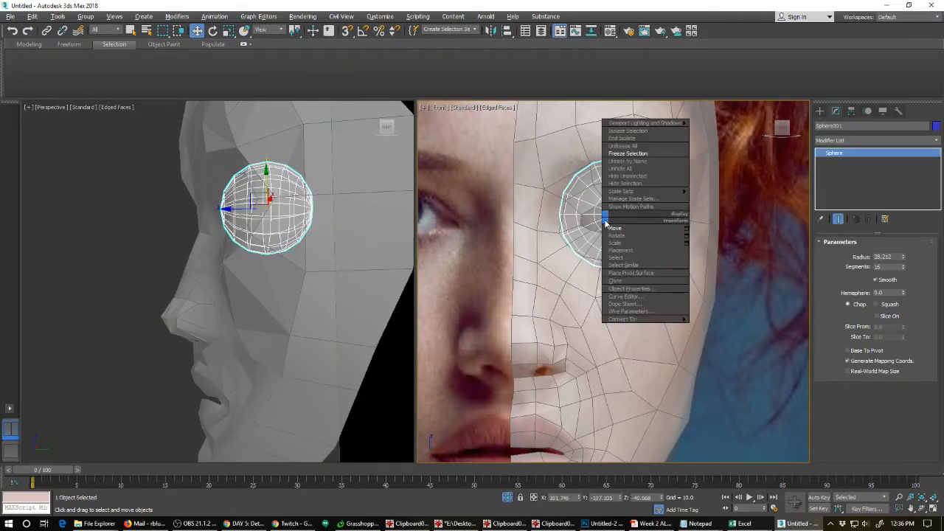
click(625, 184)
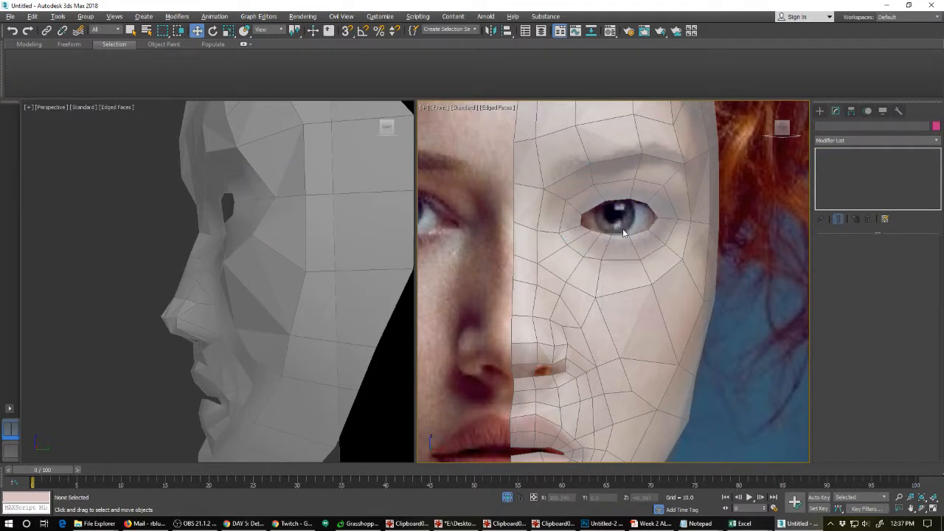
Move the three vertices above the upper eyelid down toward the eye opening, and the outer-corner vertex inward and slightly up.
click(603, 215)
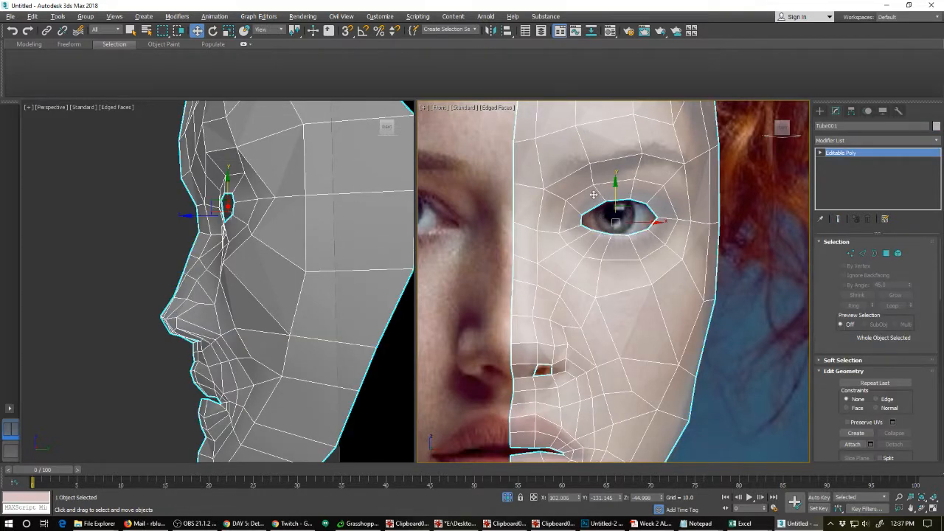
click(851, 254)
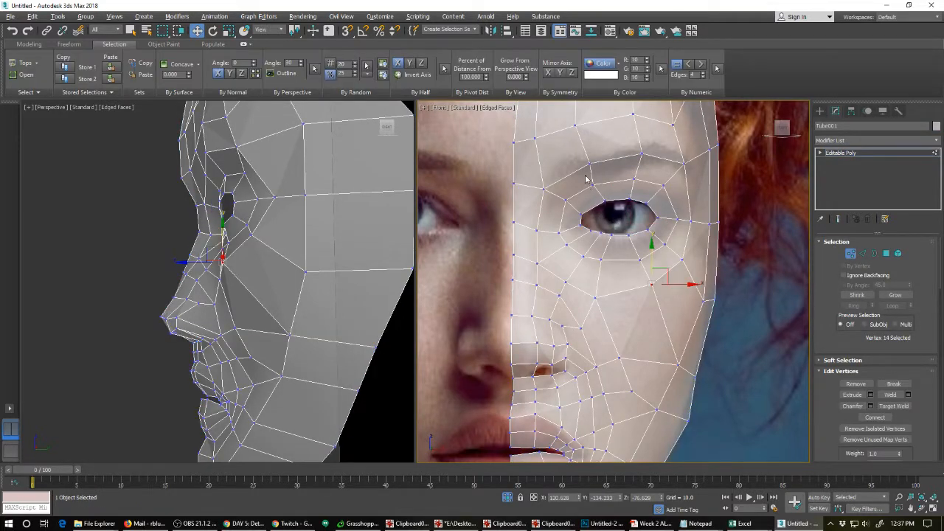
click(591, 186)
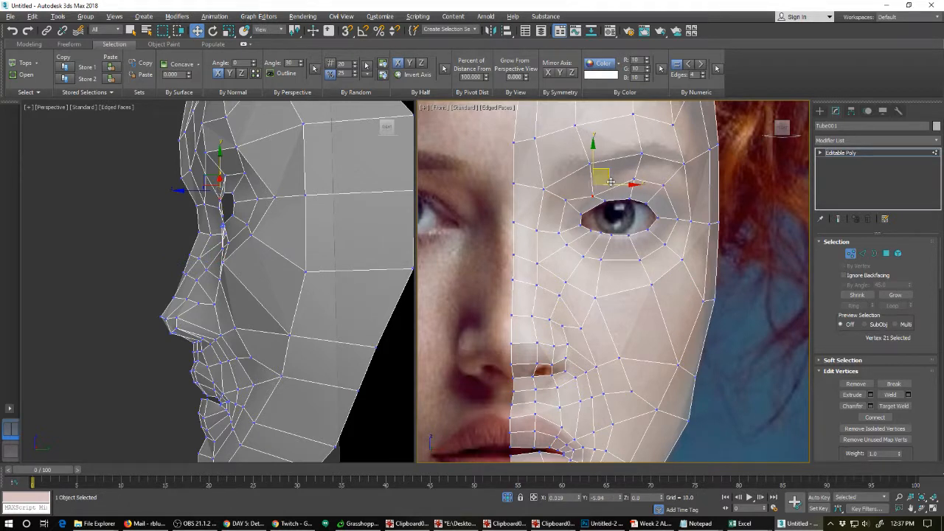
click(634, 193)
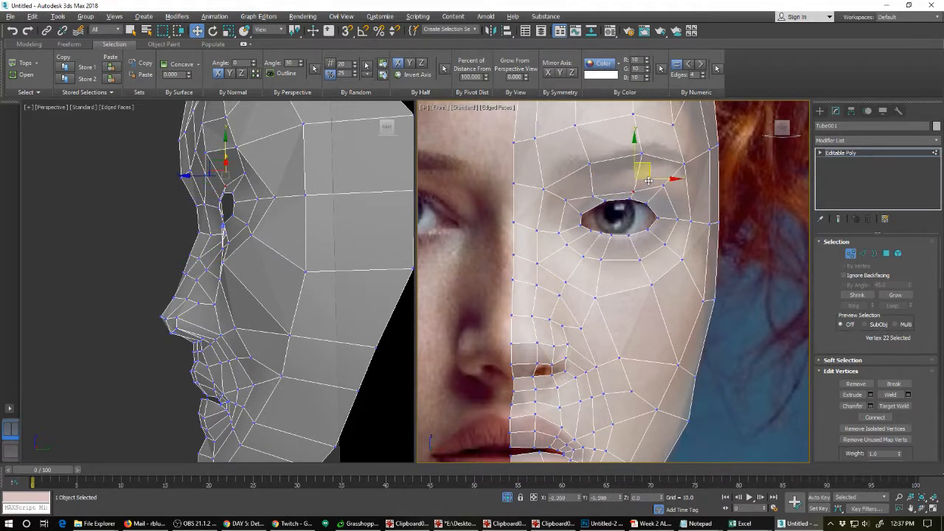
click(664, 184)
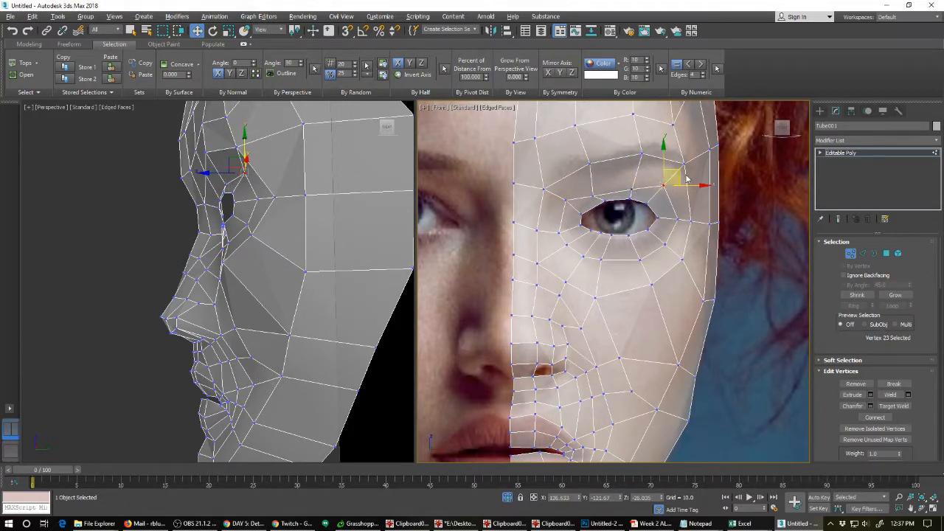
drag(680, 176, 675, 189)
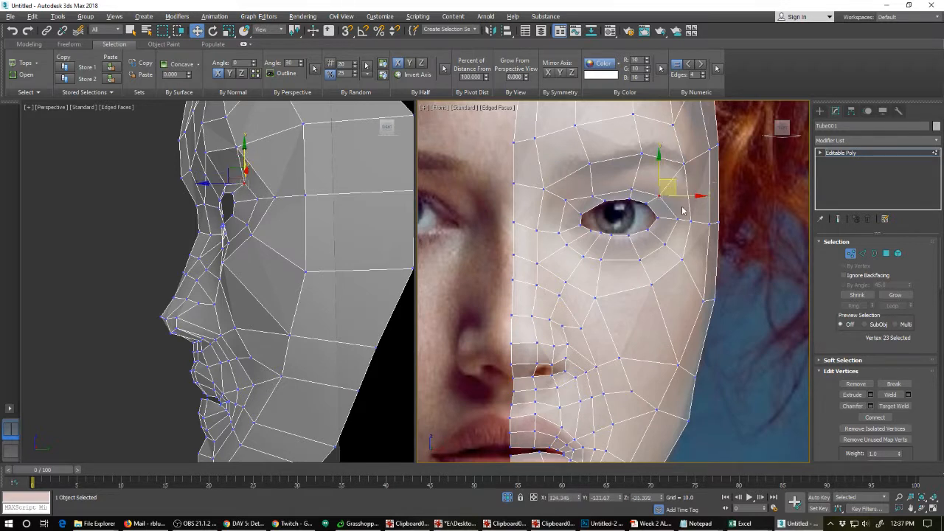
click(678, 217)
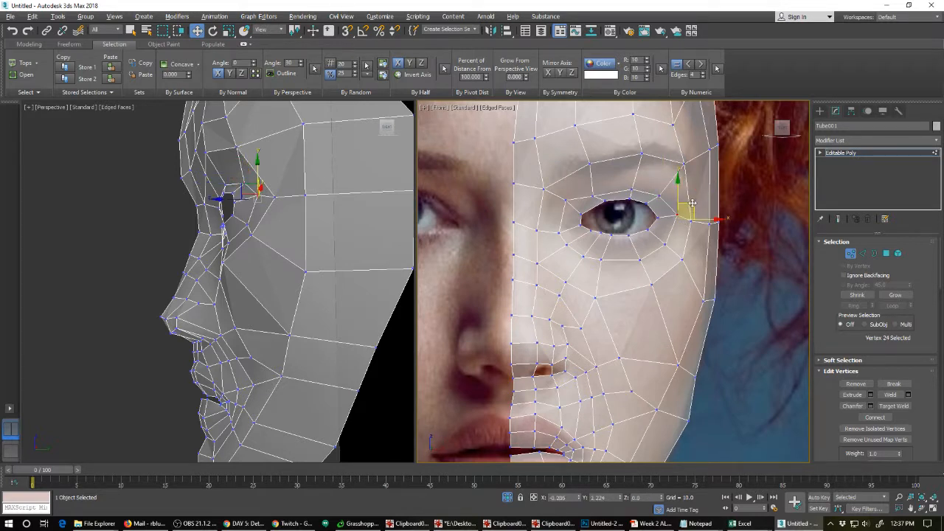
drag(689, 202, 685, 203)
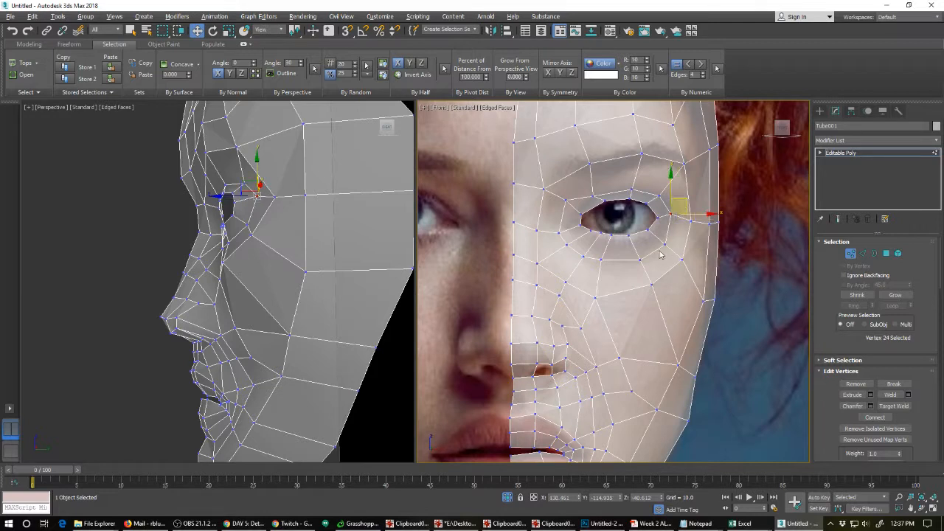
Move the vertices of the loop around the eye closer to the opening at the outer lower corner, inner corner and lower eyelid.
click(664, 244)
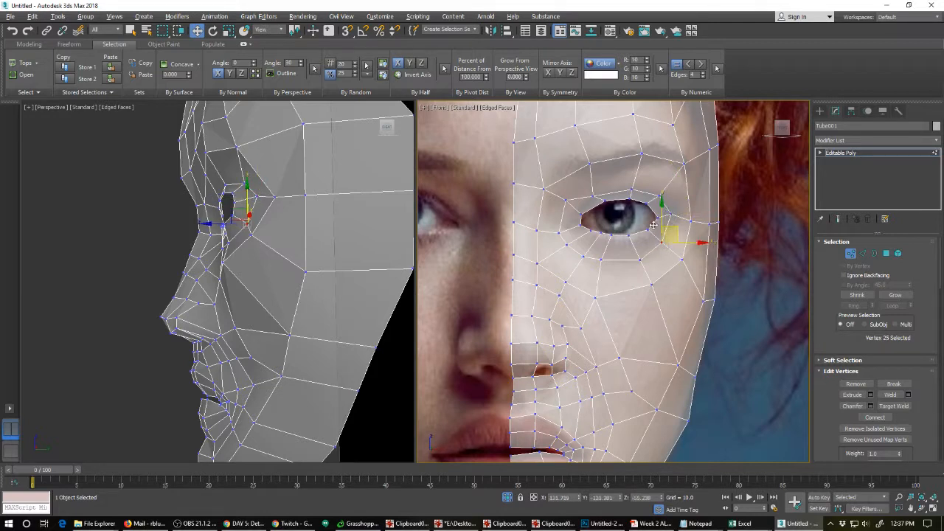
click(566, 199)
drag(581, 190, 587, 198)
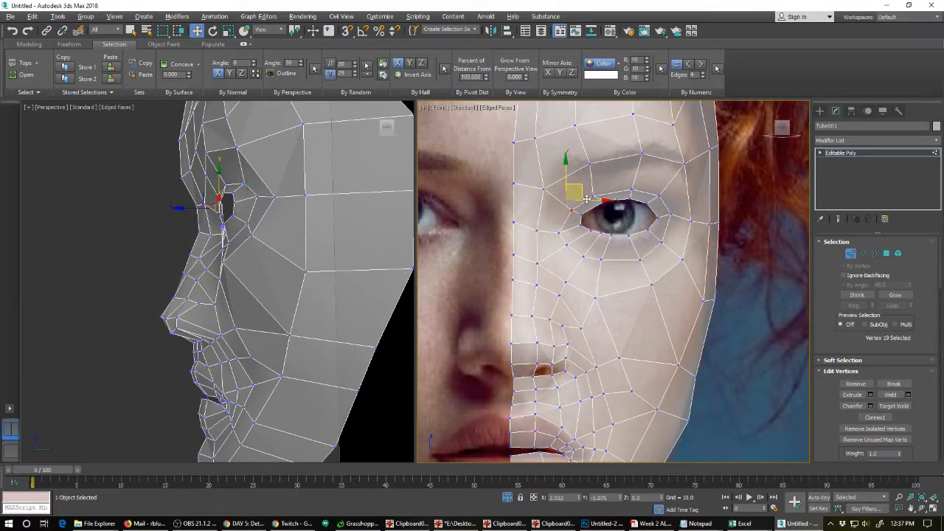
click(559, 233)
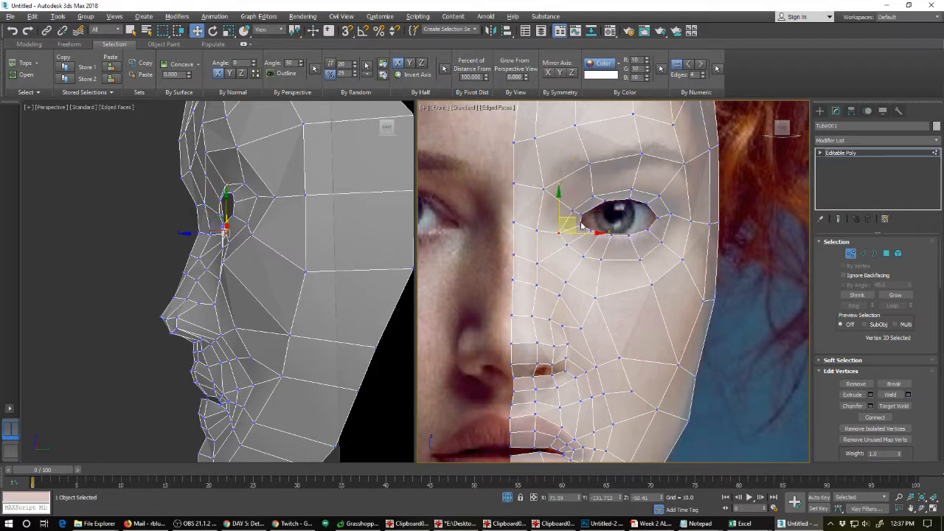
drag(571, 223, 581, 217)
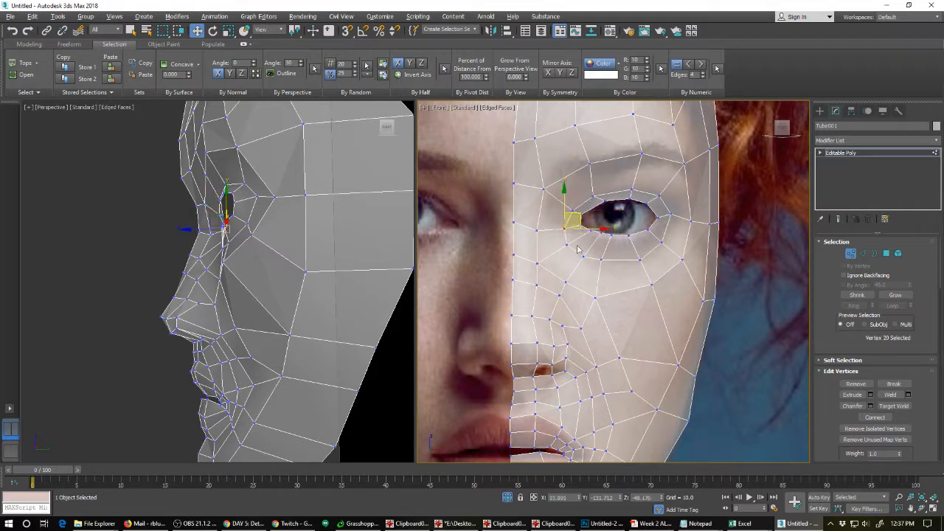
click(567, 244)
drag(582, 236, 588, 231)
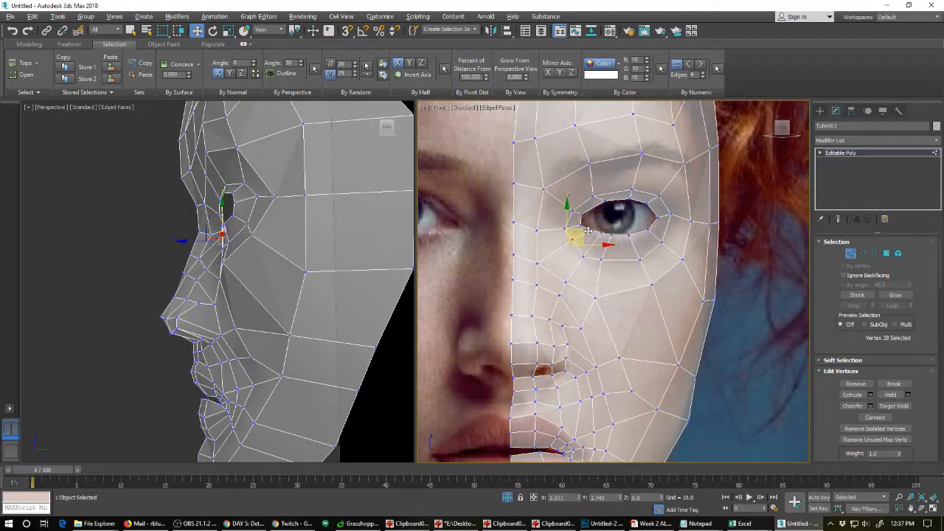
drag(580, 267, 648, 240)
click(663, 243)
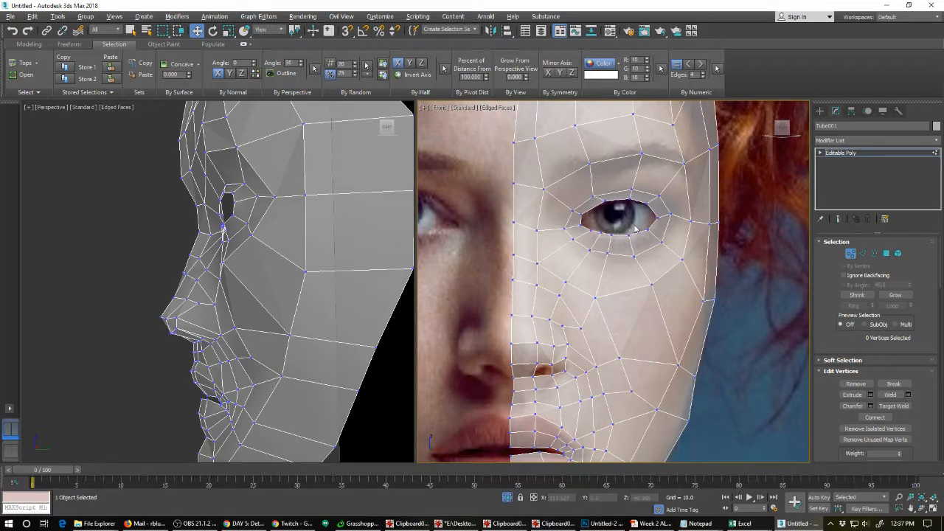
key(3)
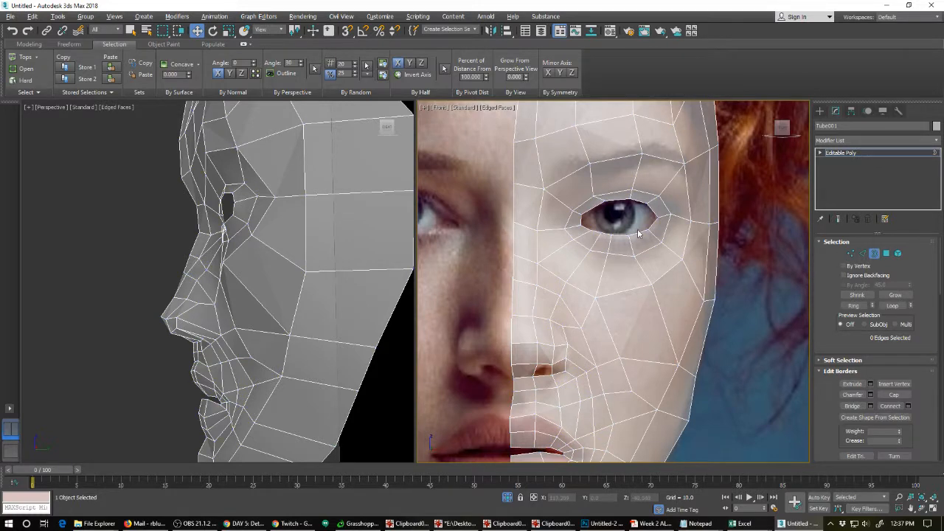
click(638, 234)
scroll(583, 226, up, 2)
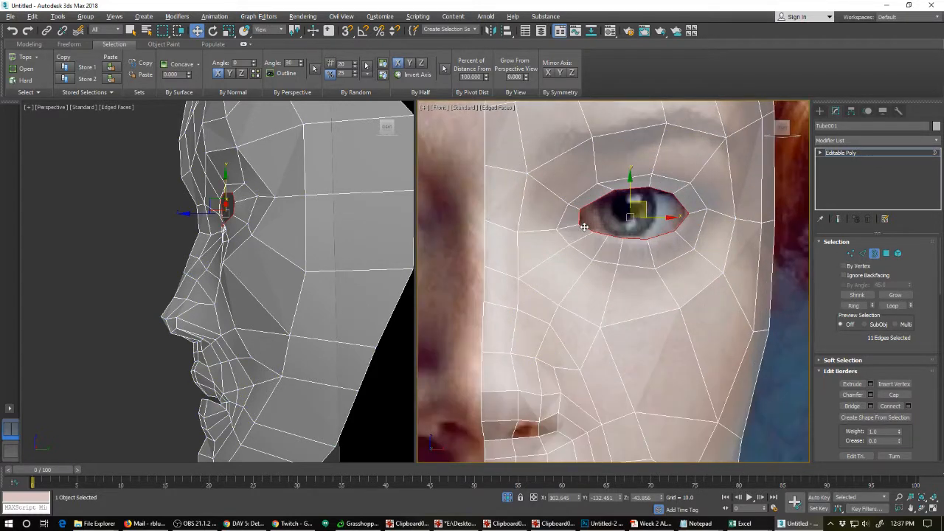
click(574, 220)
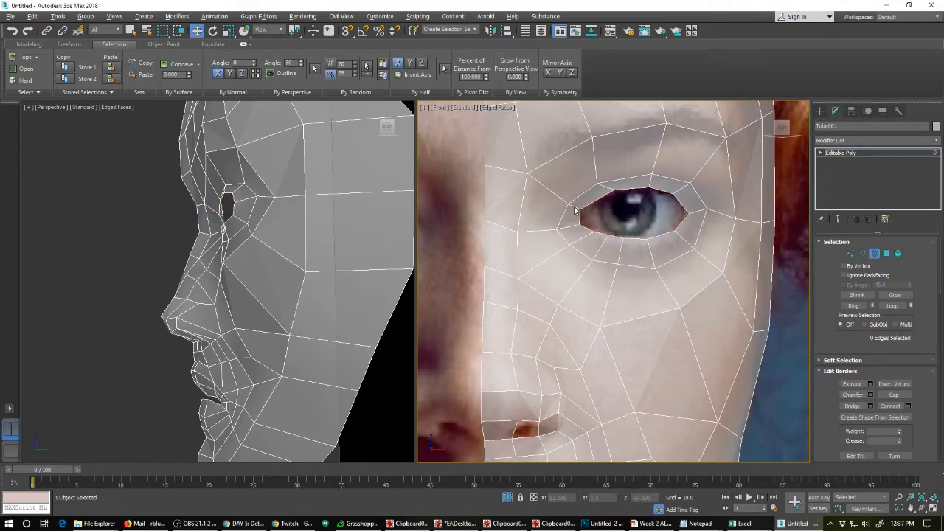
Connect the ring of edges around the eye opening with a new edge loop and pull that loop slightly forward.
key(2)
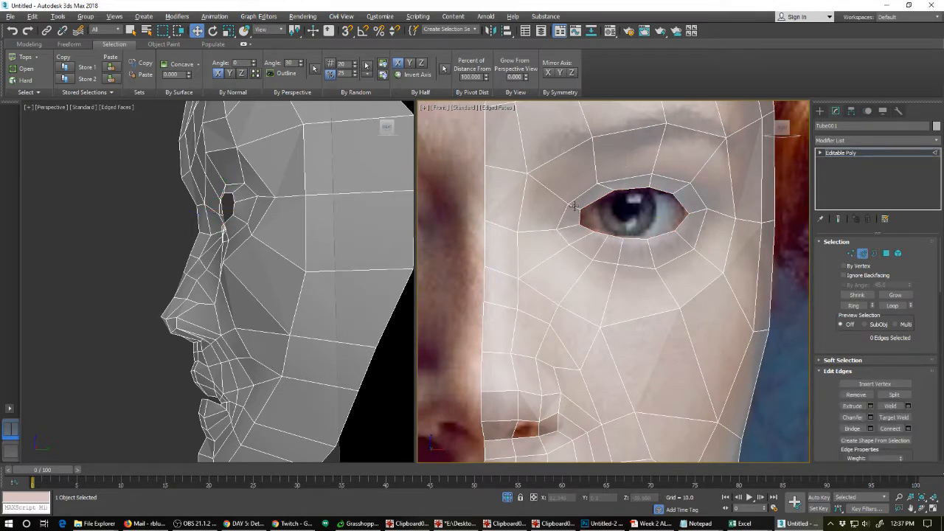
click(574, 207)
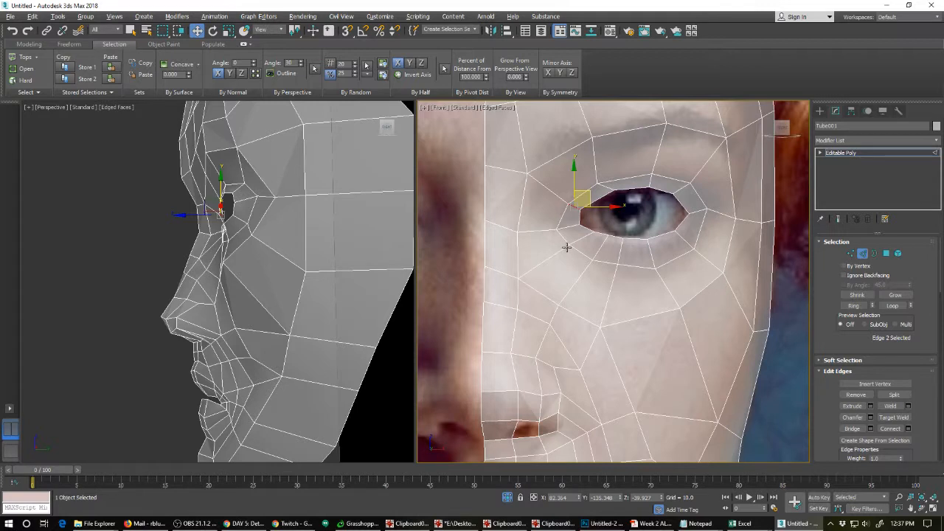
click(853, 305)
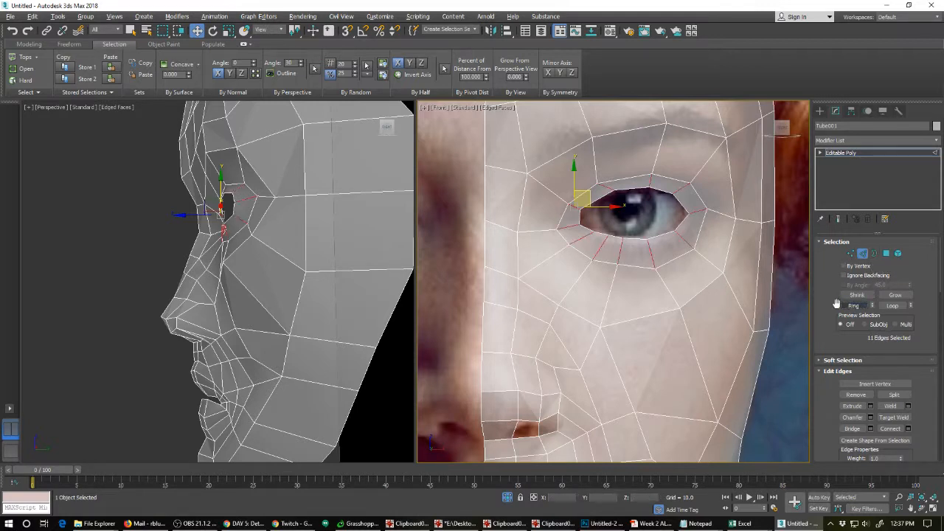
click(891, 429)
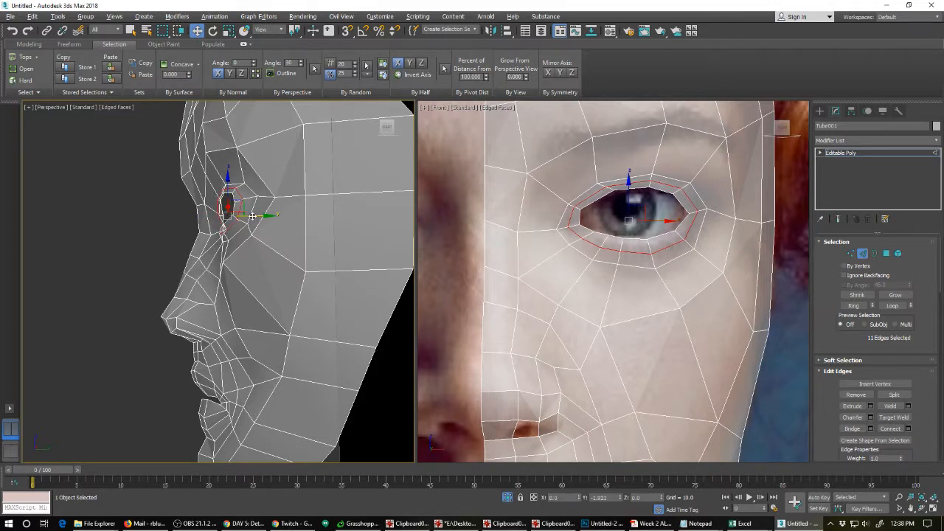
drag(253, 215, 254, 216)
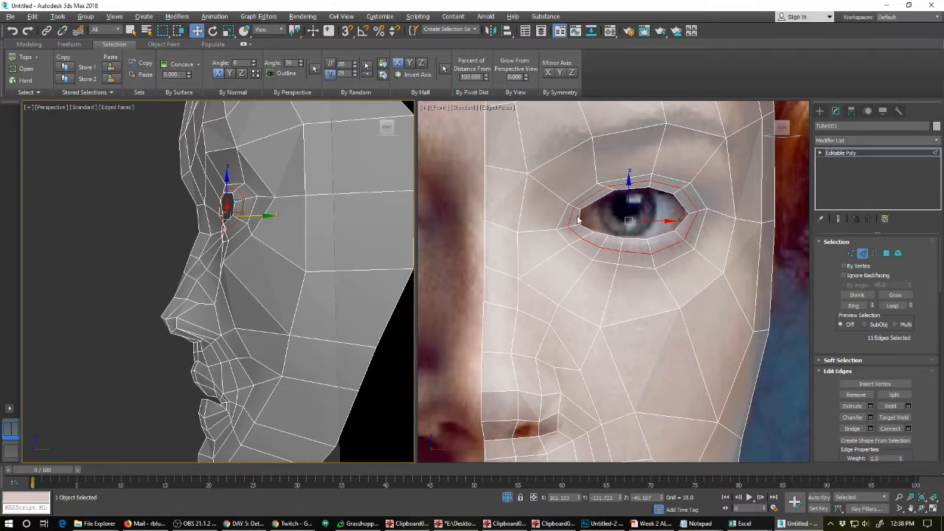
Delete the small polygon at the inner corner of the eye opening to make room for the tear duct.
key(4)
click(577, 216)
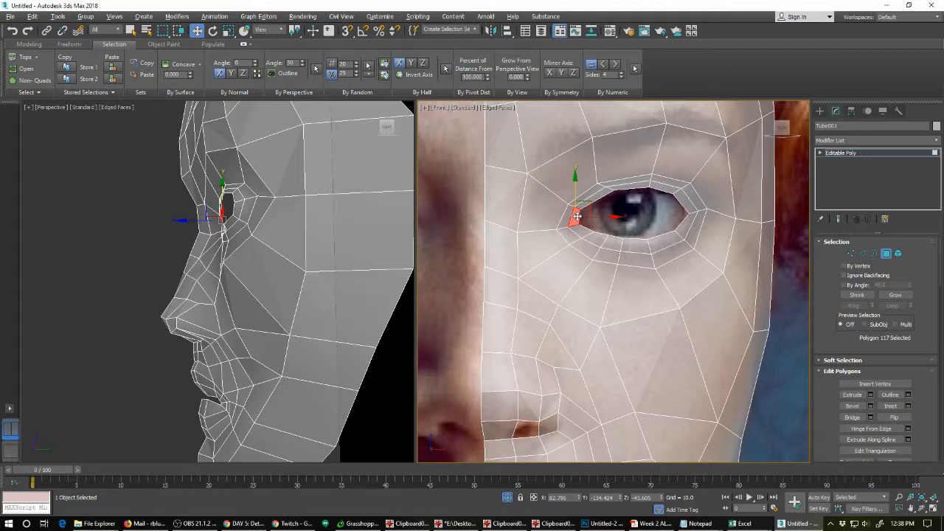
key(Delete)
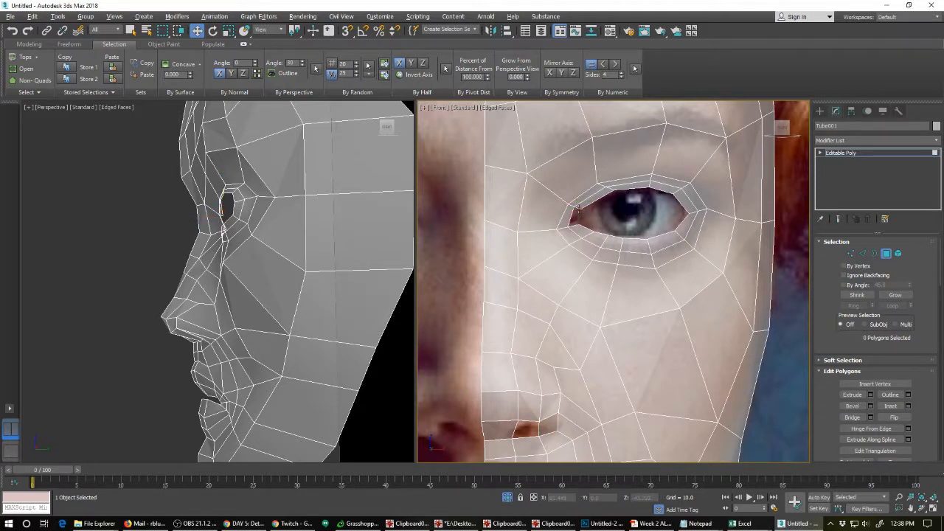
key(ctrl+z)
Move the upper vertices of the inner-corner notch down and toward the nose to shape the tear duct, checking it with NURMS smoothing.
key(1)
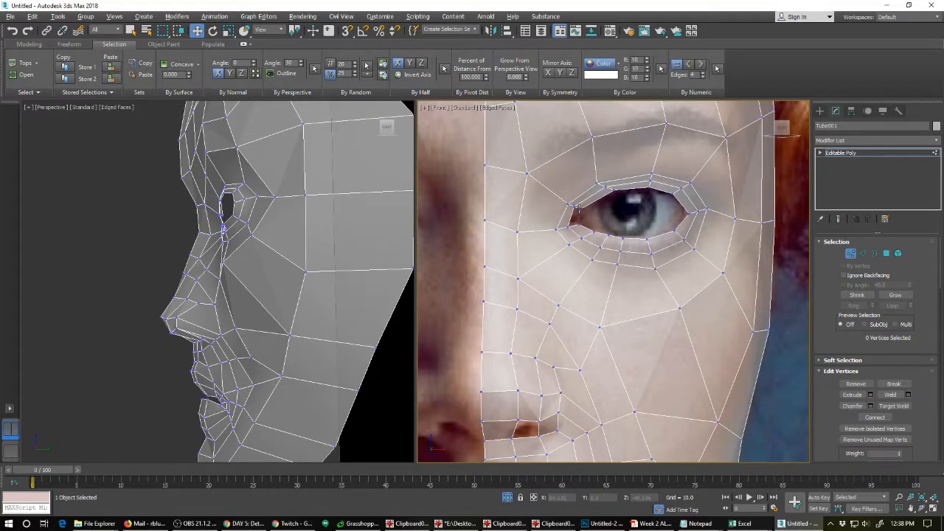
click(574, 206)
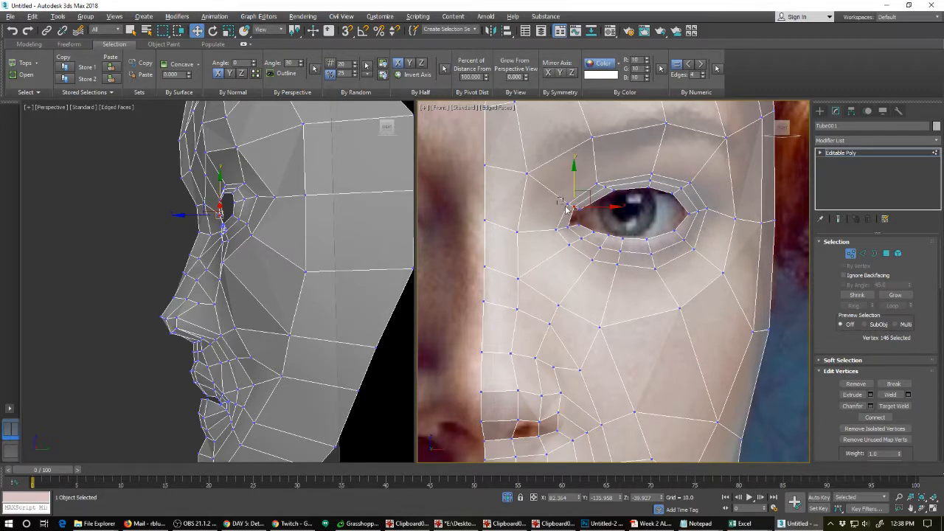
mouse_move(577, 213)
mouse_down()
mouse_move(581, 199)
mouse_move(593, 204)
mouse_up()
click(579, 210)
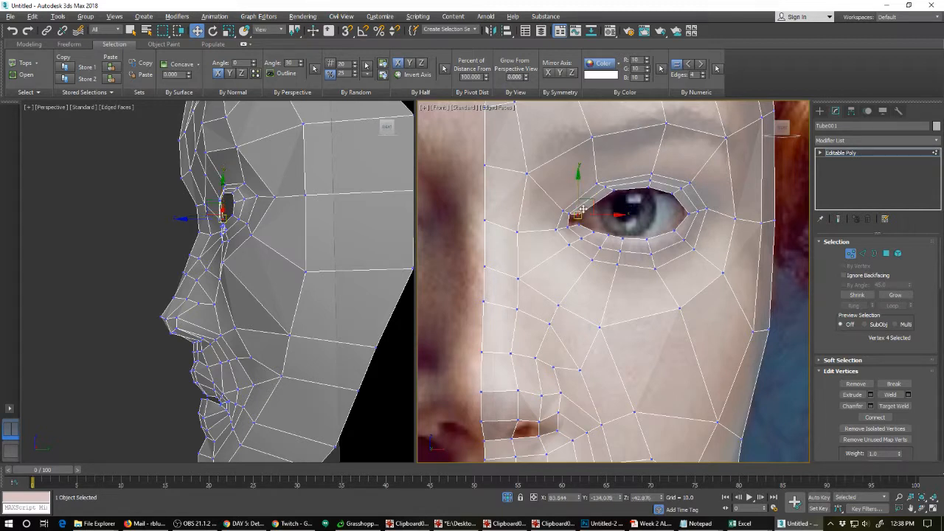
click(580, 209)
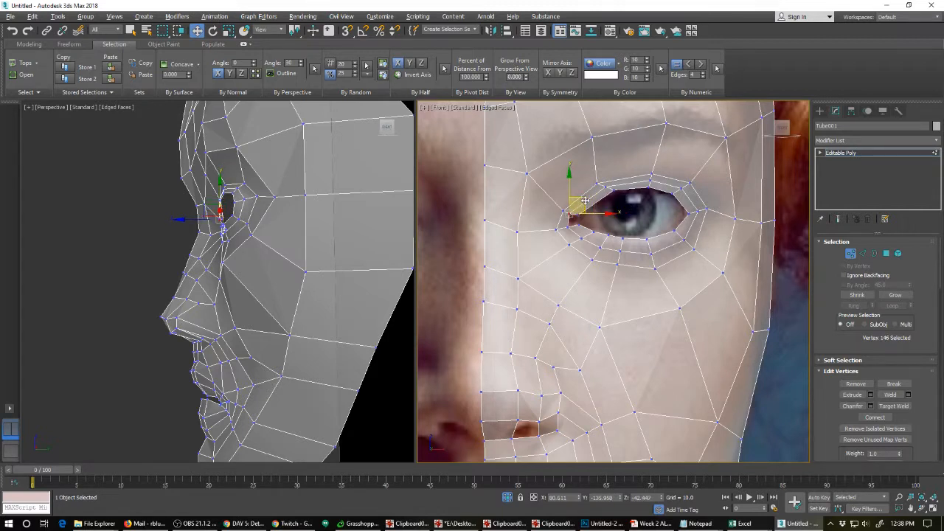
drag(581, 208, 579, 213)
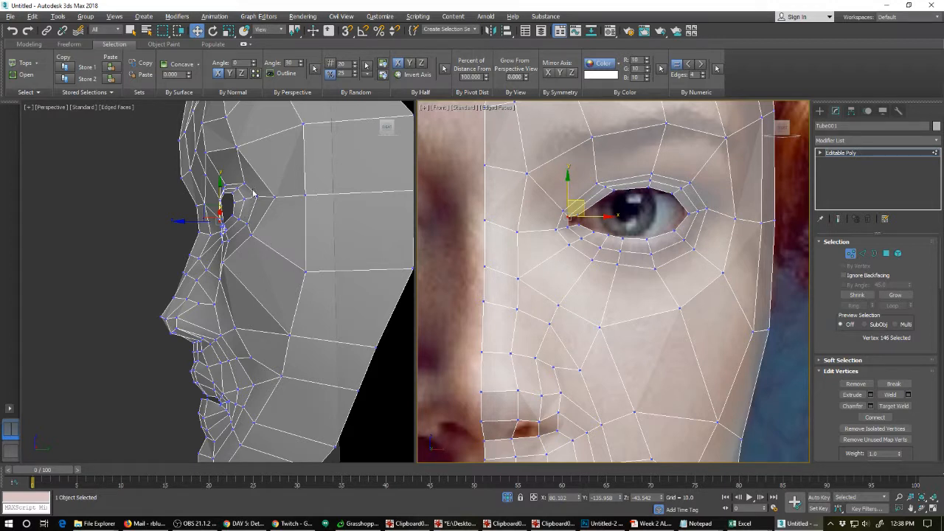
click(646, 277)
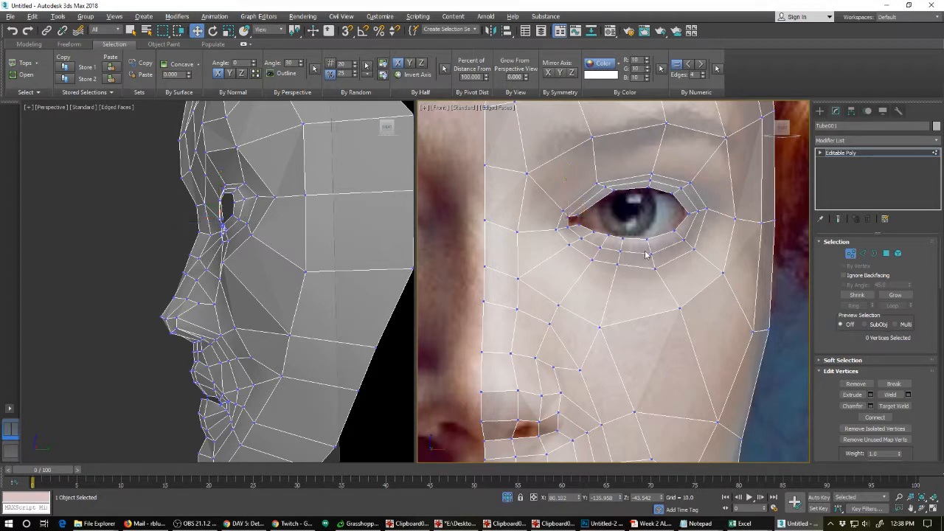
key(ctrl+BackSpace)
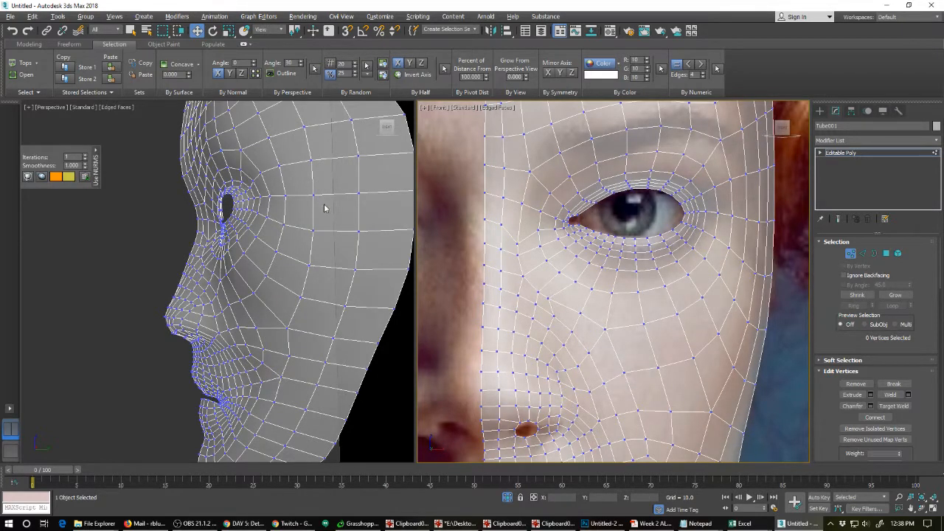
key(ctrl+BackSpace)
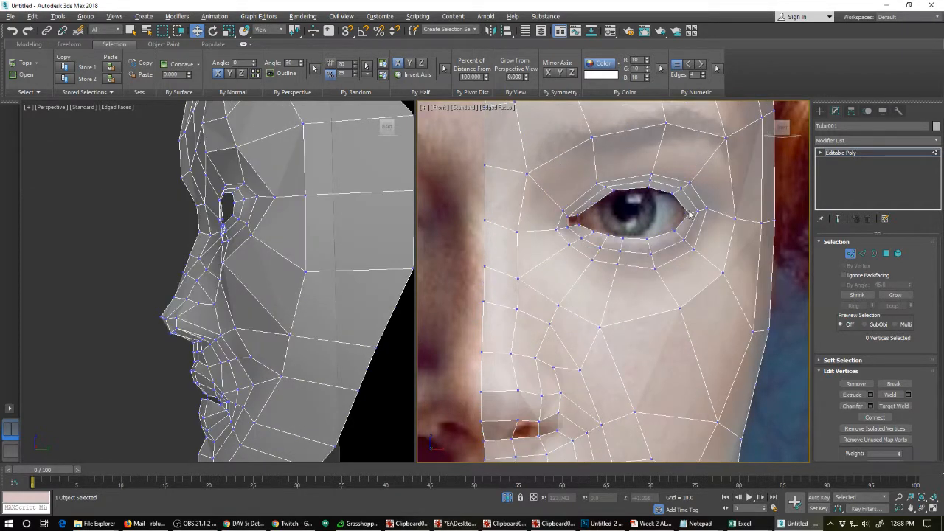
Push the vertices at the outer eye corner and the one beside them back toward the temple in the perspective view.
click(690, 214)
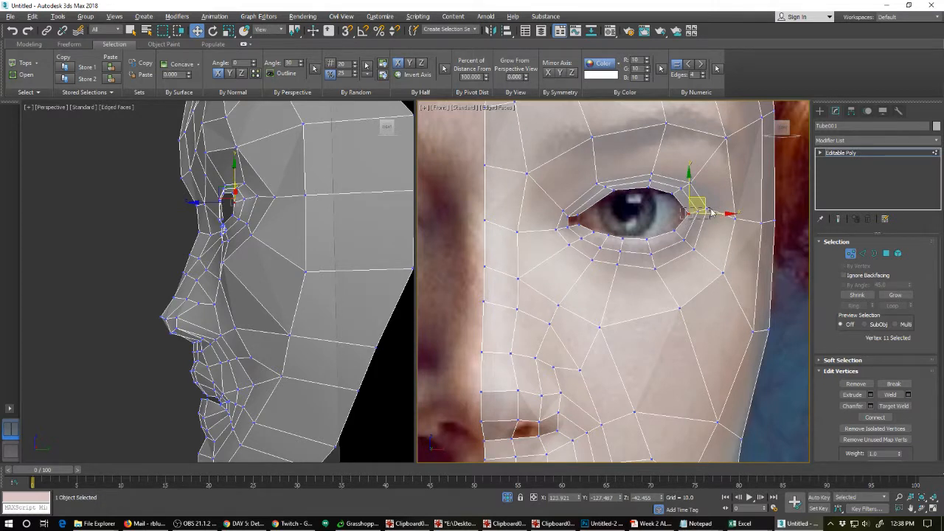
drag(228, 185, 304, 197)
click(277, 211)
click(274, 197)
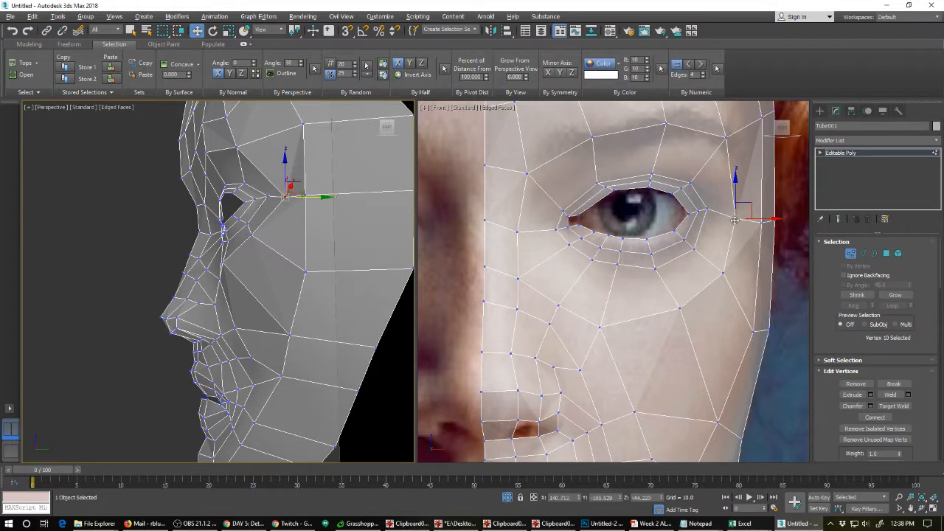
Raise the vertex beside the outer eye corner, flatten it into a level row with the temple vertices, and lower the row slightly.
right_click(761, 219)
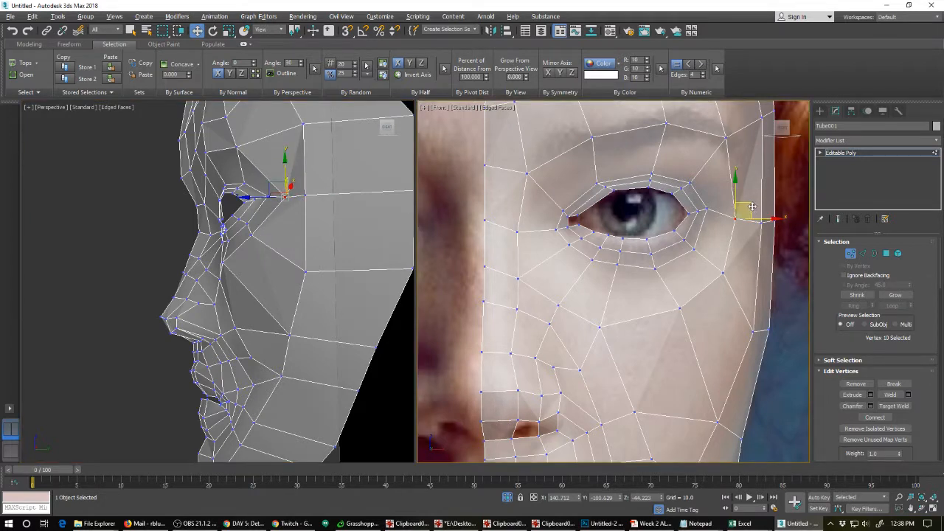
drag(752, 207, 763, 183)
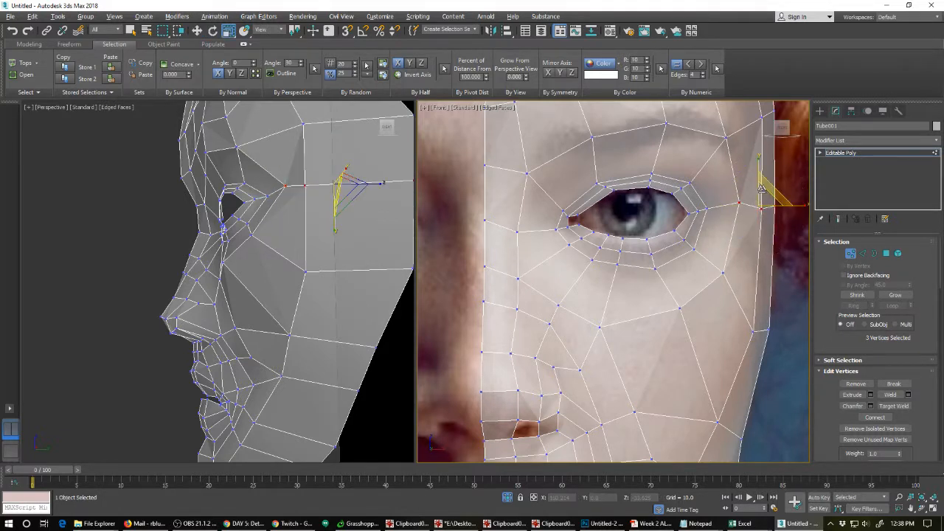
key(r)
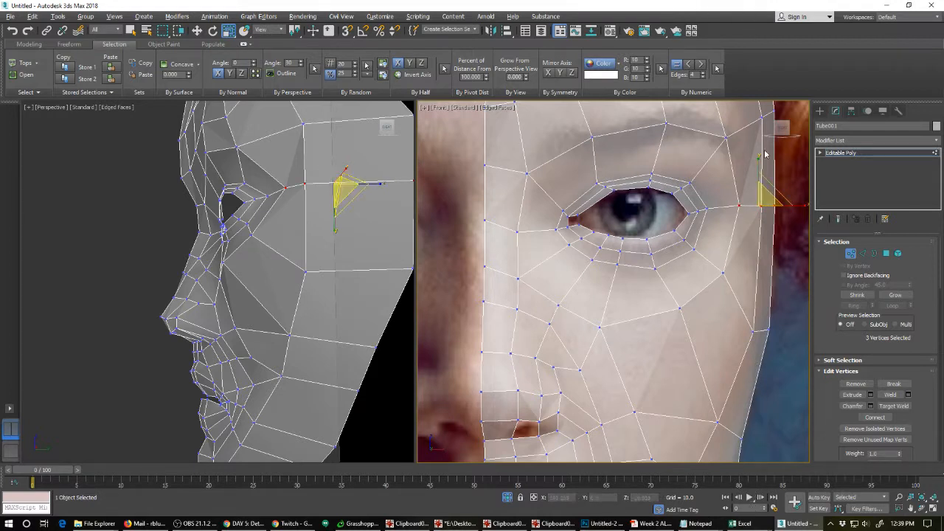
key(w)
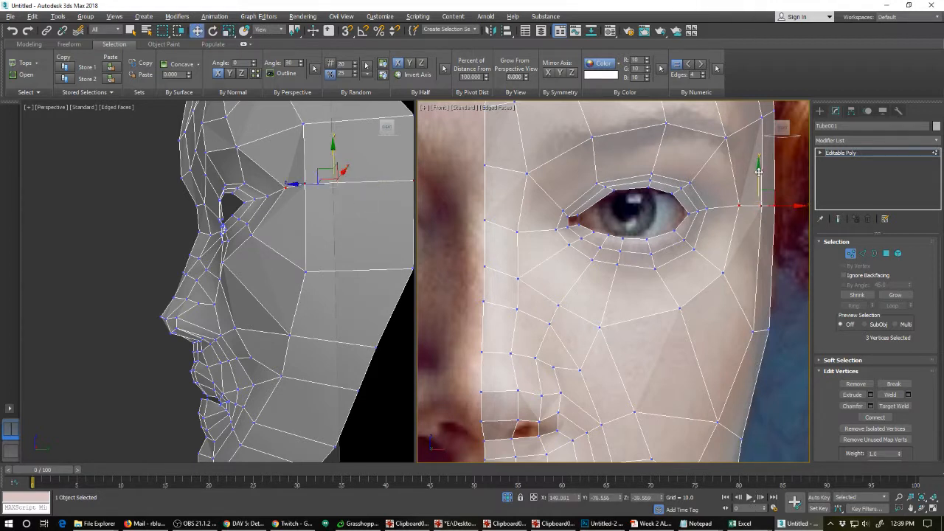
drag(760, 165, 759, 167)
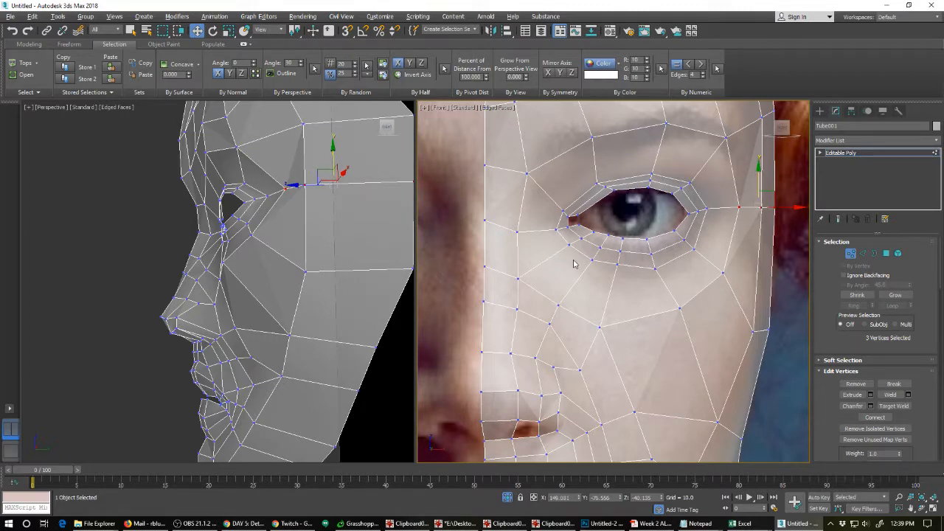
Preview the half-face with NURMS smoothing and examine its eye area and profile from the side.
click(641, 263)
key(ctrl+shift+m)
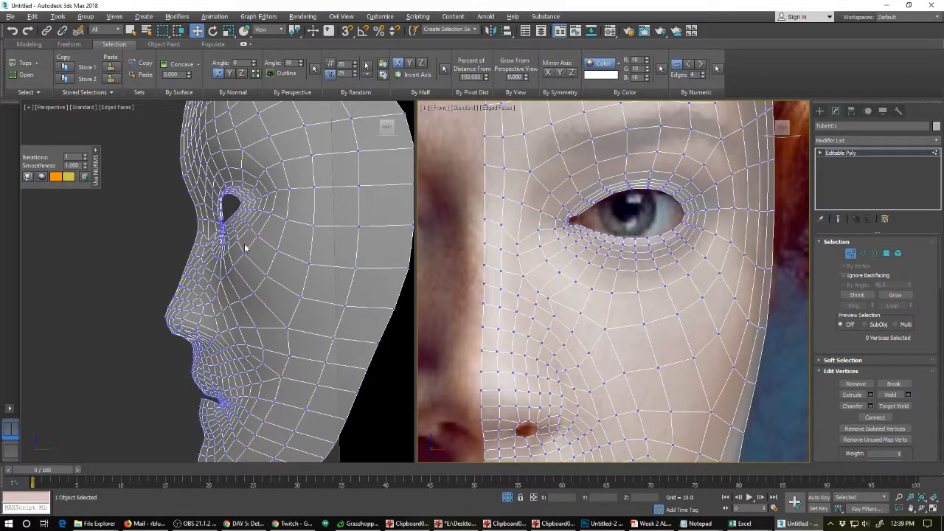
alt+middle_drag(268, 214, 261, 240)
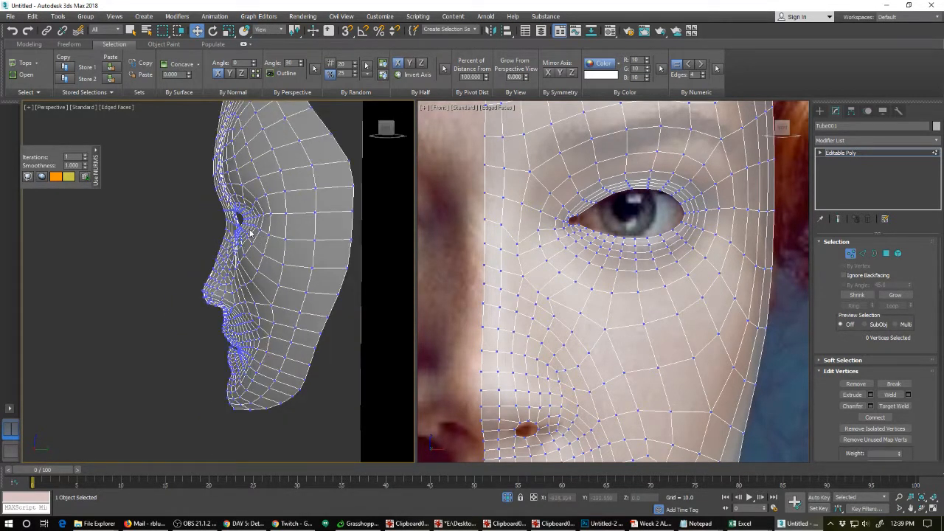
key(ctrl+m)
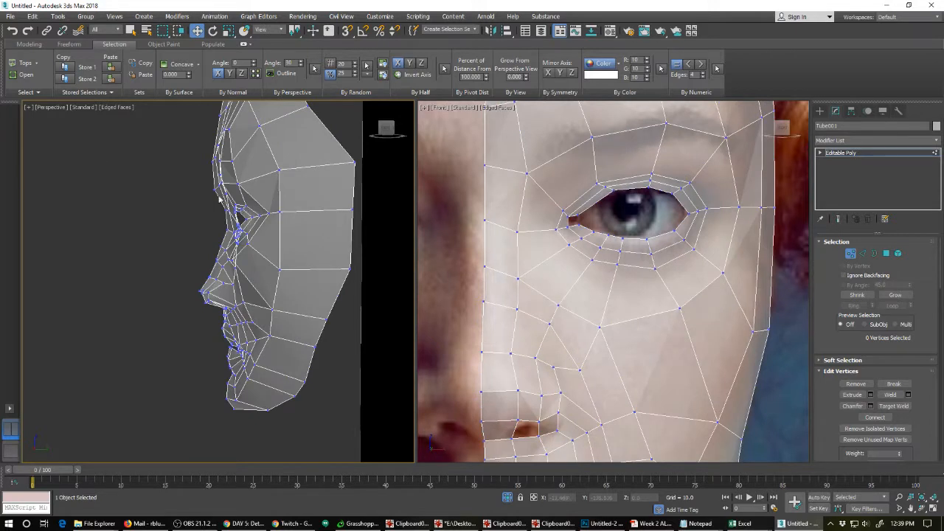
Pull the five brow vertices forward and nudge the two nose-bridge vertices in depth from the side, checking with NURMS smoothing.
drag(209, 180, 230, 201)
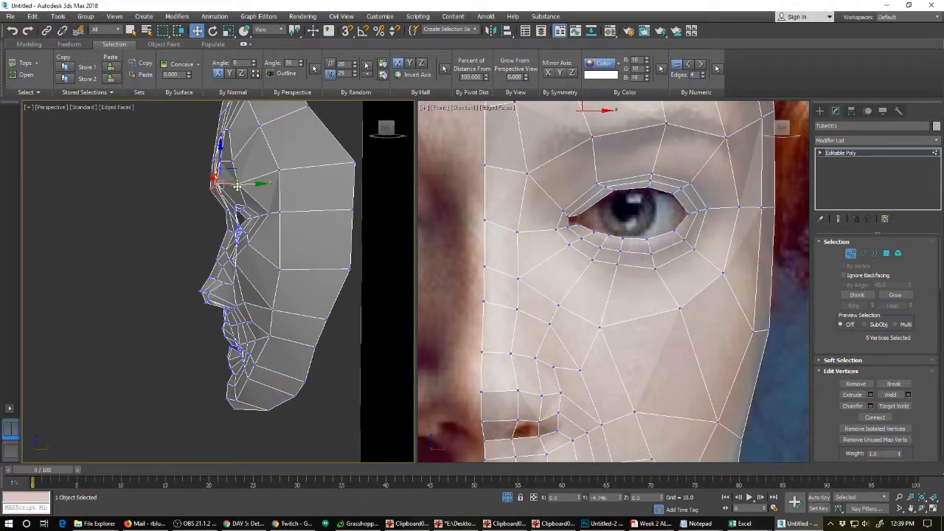
drag(237, 186, 255, 185)
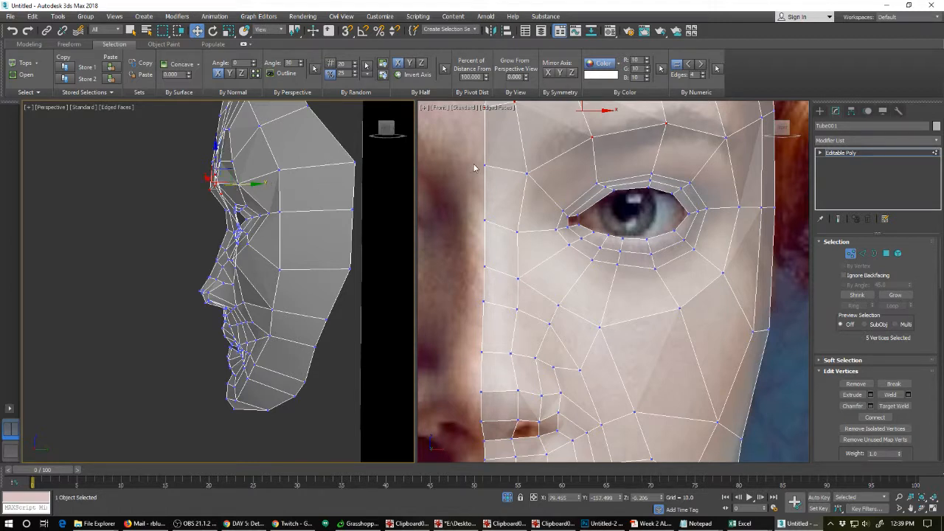
drag(479, 157, 531, 191)
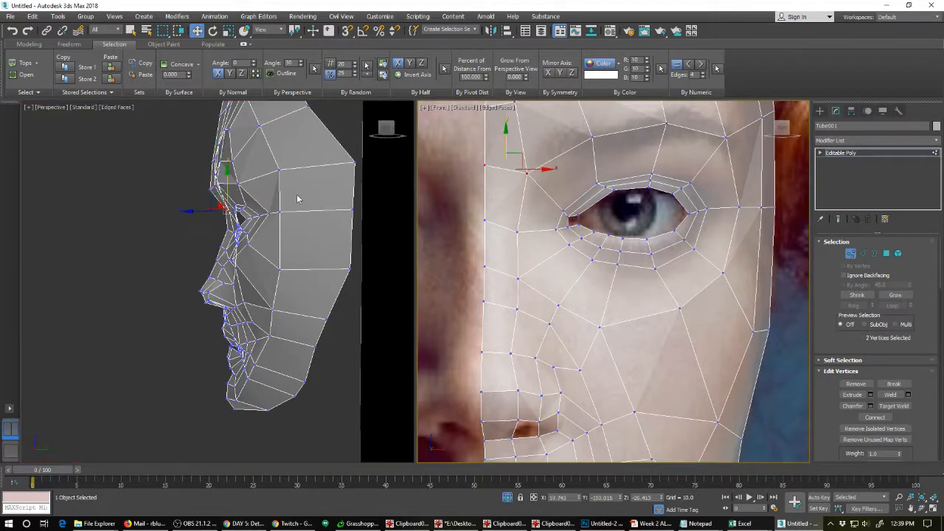
right_click(210, 212)
drag(245, 211, 243, 212)
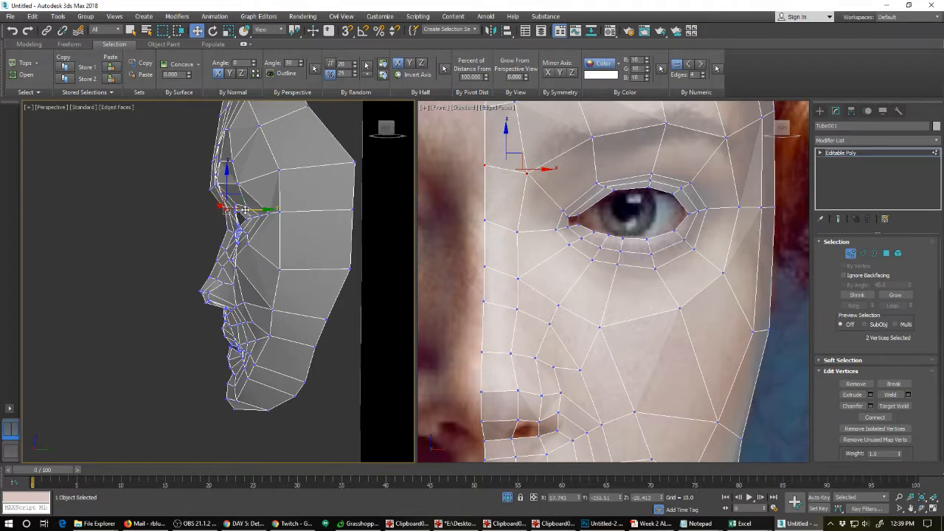
key(ctrl+q)
key(ctrl+q)
Bring three mid-forehead vertices and the three above the inner brow forward, then scale the latter row along its depth axis.
drag(197, 126, 230, 170)
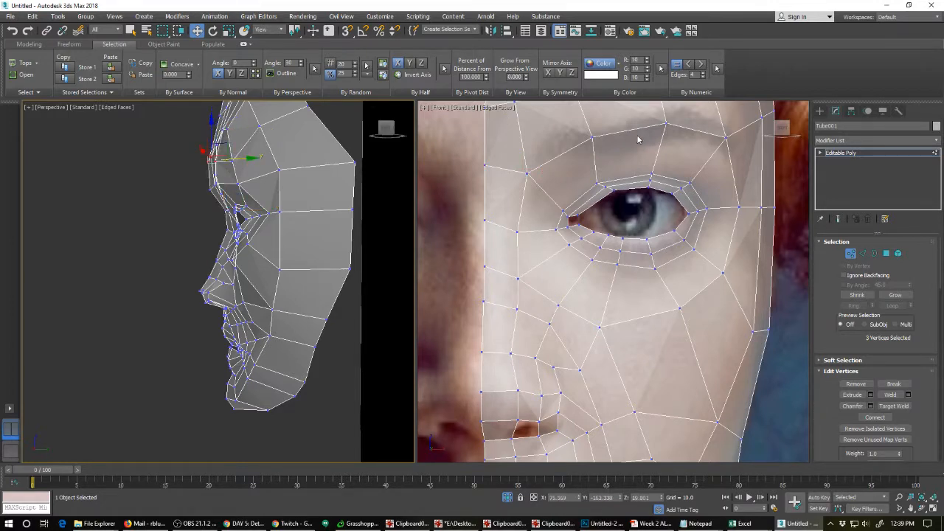
scroll(639, 140, down, 2)
middle_drag(631, 126, 614, 268)
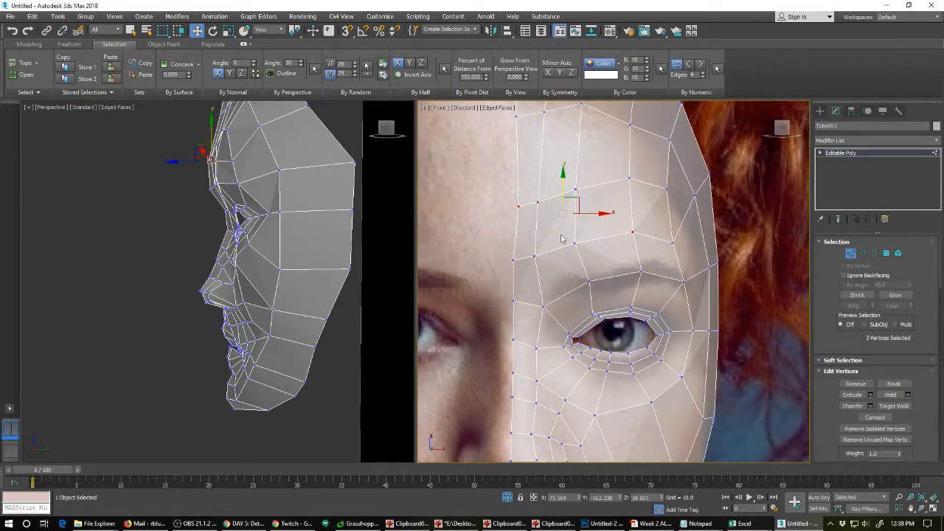
drag(583, 236, 466, 270)
right_click(213, 183)
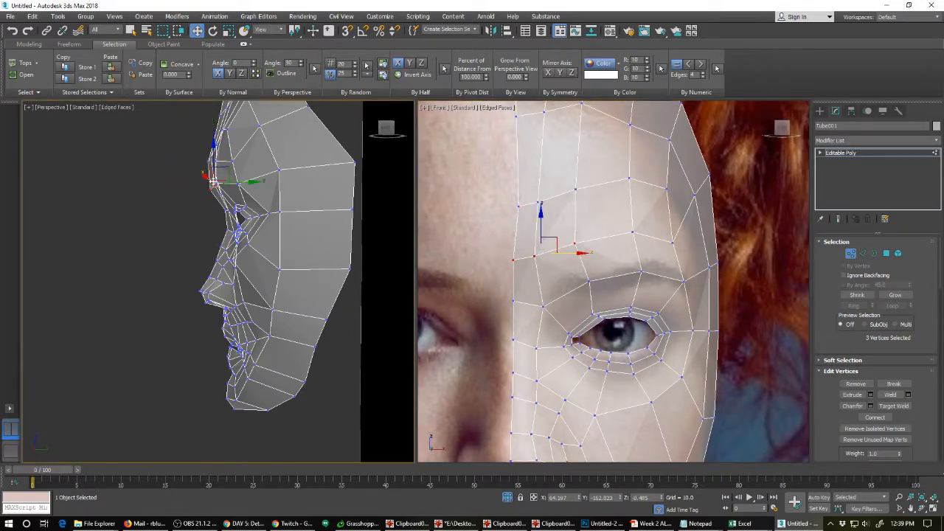
key(e)
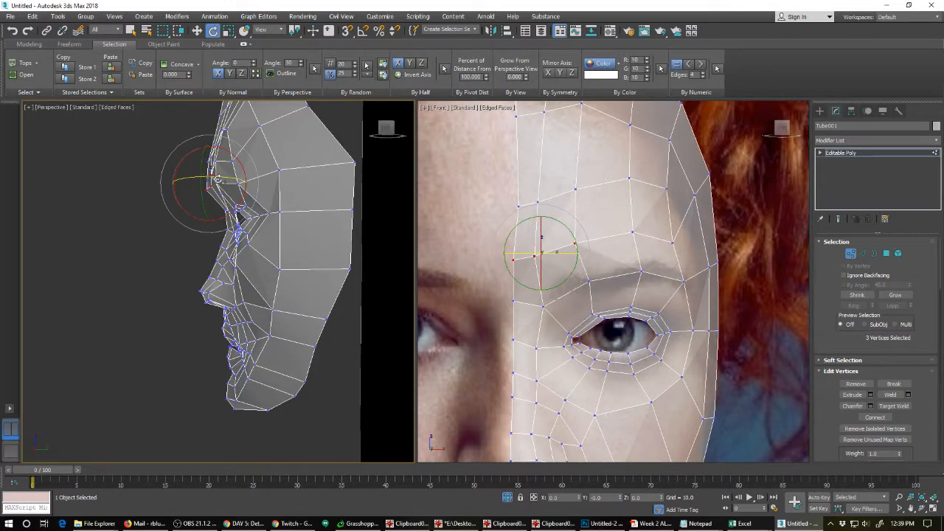
key(r)
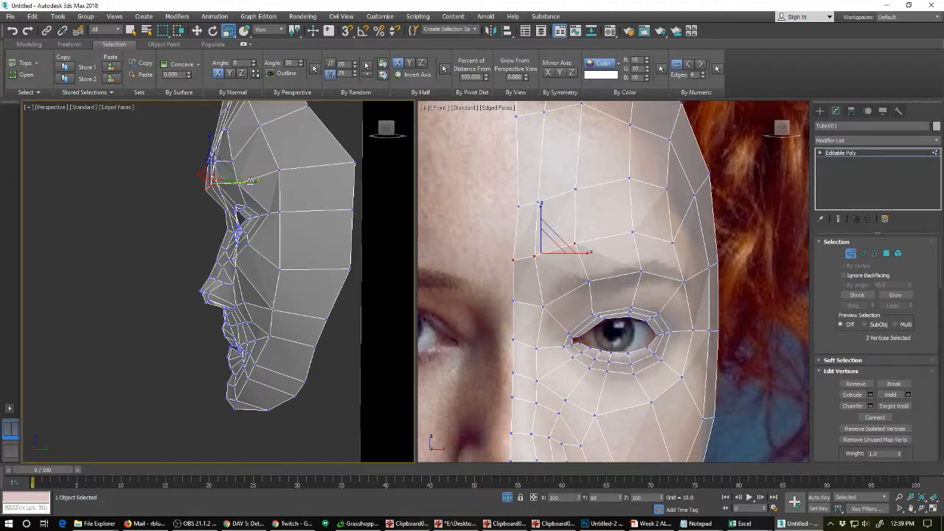
click(205, 186)
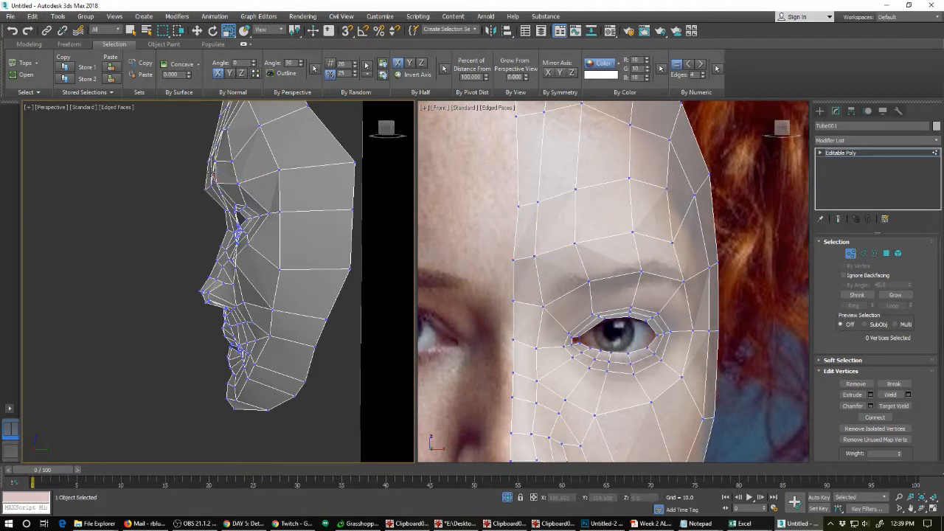
Raise the vertex above the inner end of the eyebrow and adjust its depth in the perspective view.
click(213, 165)
key(w)
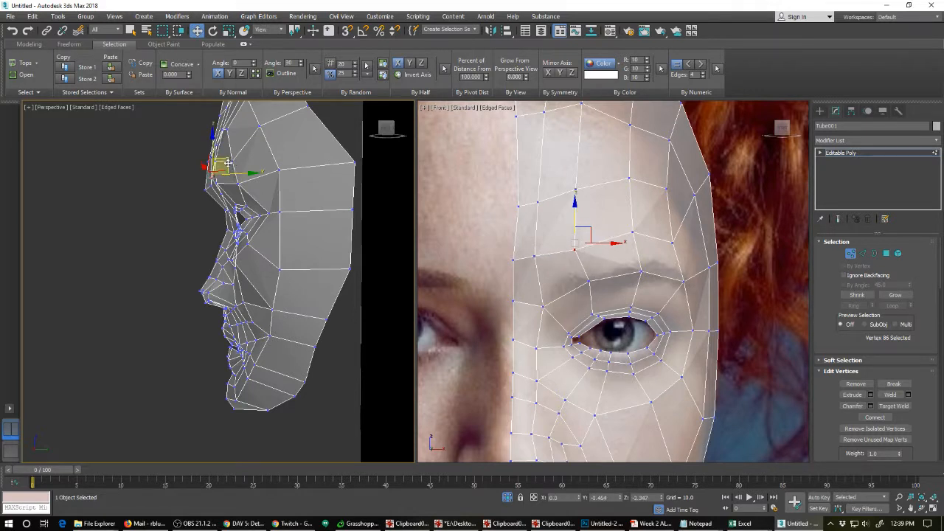
drag(228, 163, 227, 152)
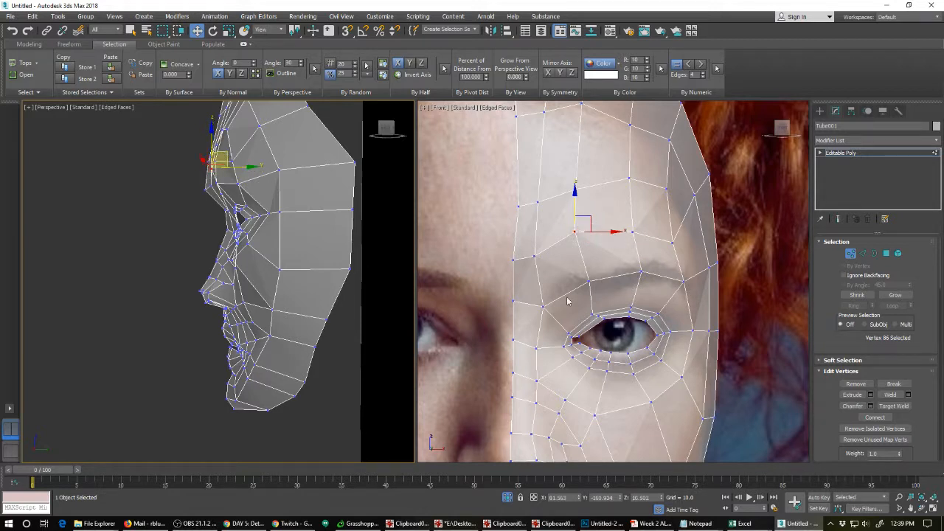
Move the vertices above the outer eyebrow outward and up, and refine the inner-brow vertices in the front view to even the spacing.
click(685, 280)
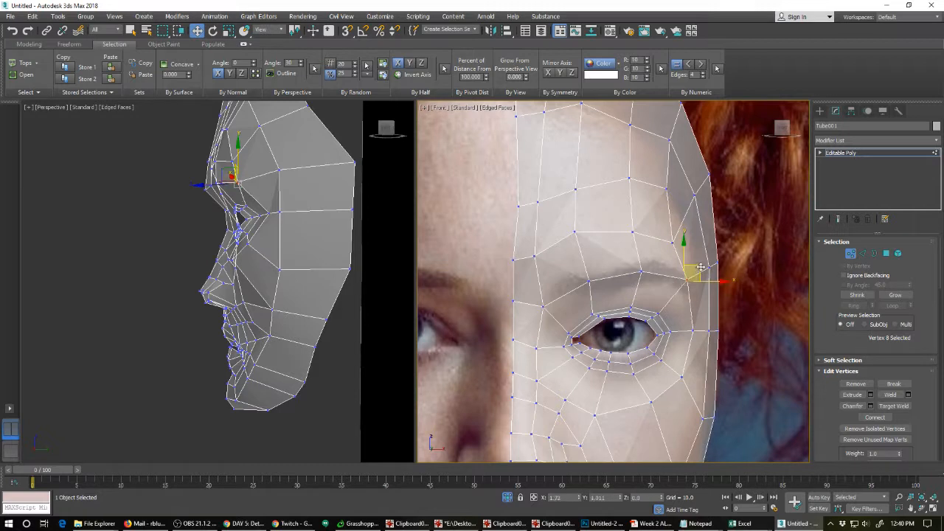
click(673, 242)
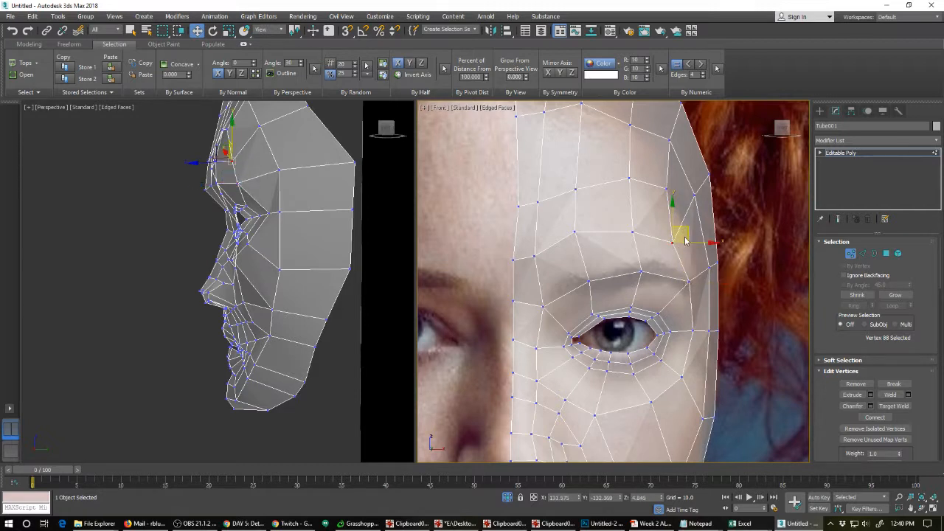
mouse_move(686, 241)
mouse_down()
mouse_move(683, 216)
mouse_move(688, 235)
mouse_up()
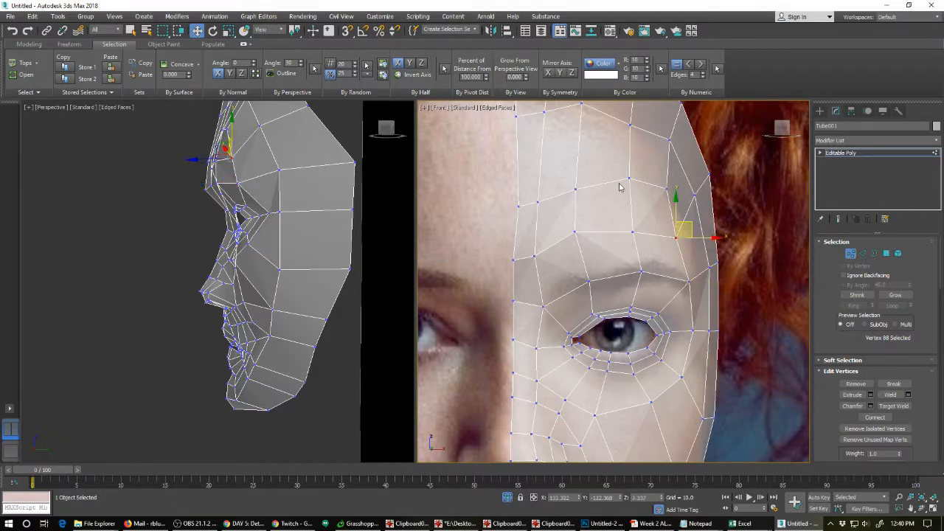
click(575, 232)
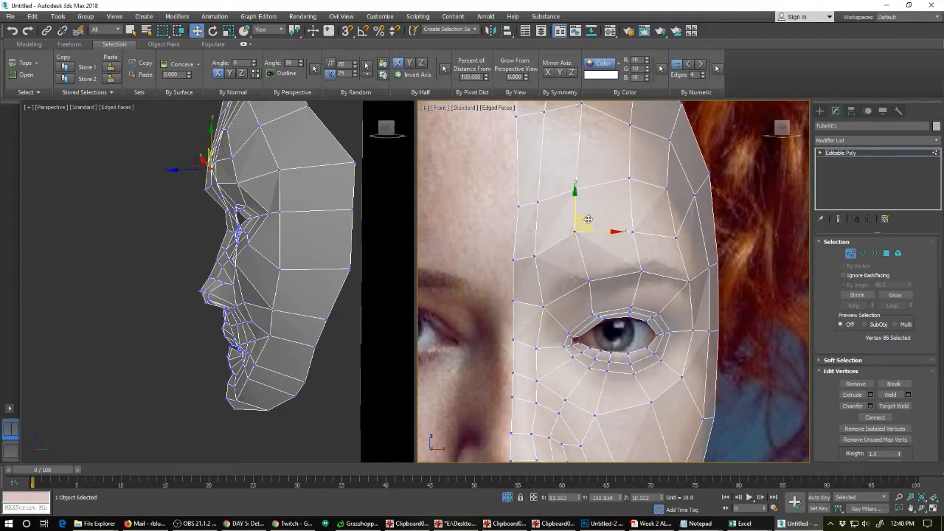
drag(587, 220, 593, 222)
click(534, 255)
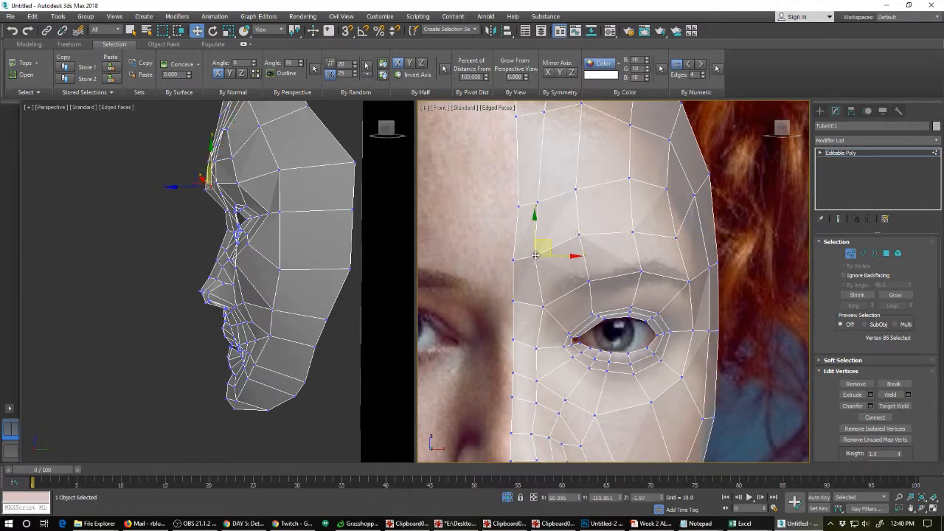
Shift the cheek vertex beside the mouth up and outward, and adjust the depth of the neighbouring jaw vertex from the side.
scroll(512, 207, down, 3)
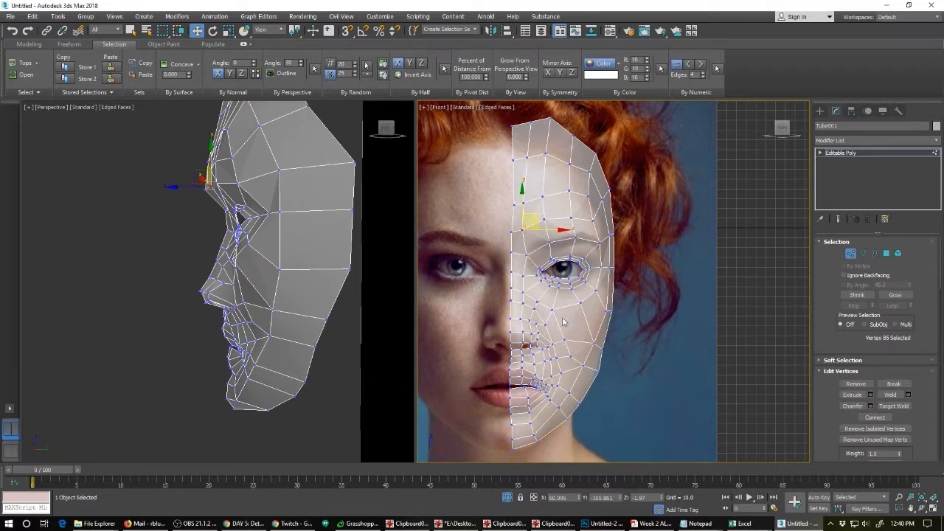
click(571, 355)
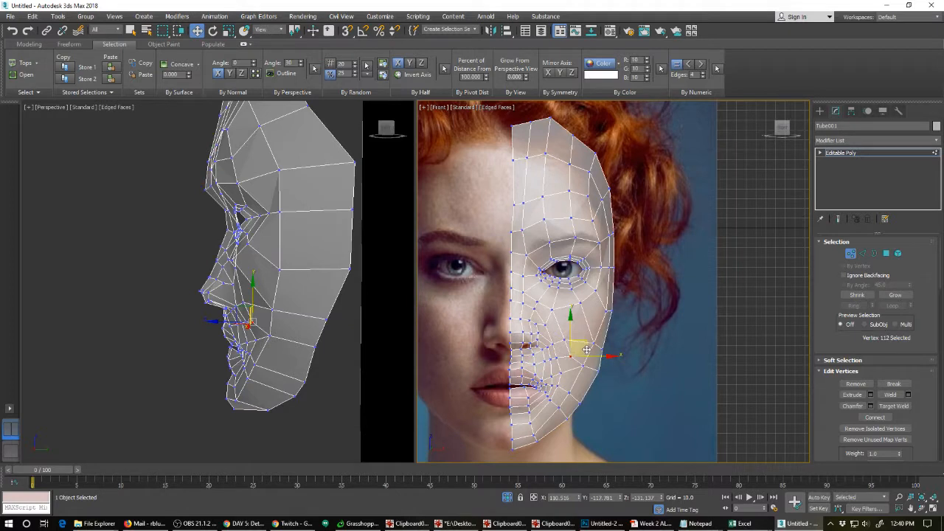
drag(586, 350, 592, 347)
right_click(274, 324)
drag(265, 321, 276, 336)
click(268, 337)
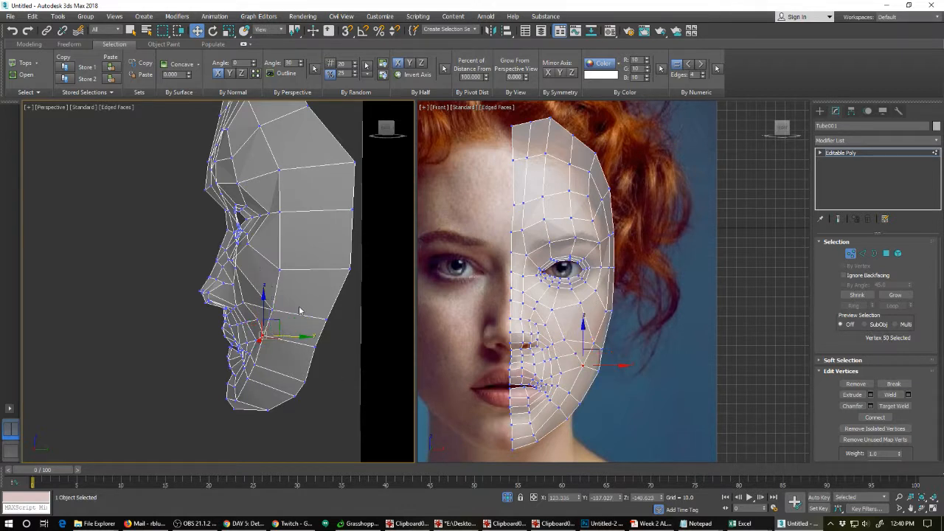
Push the five-vertex row on the upper forehead forward and move the topmost vertex of the face slightly back.
scroll(300, 310, down, 2)
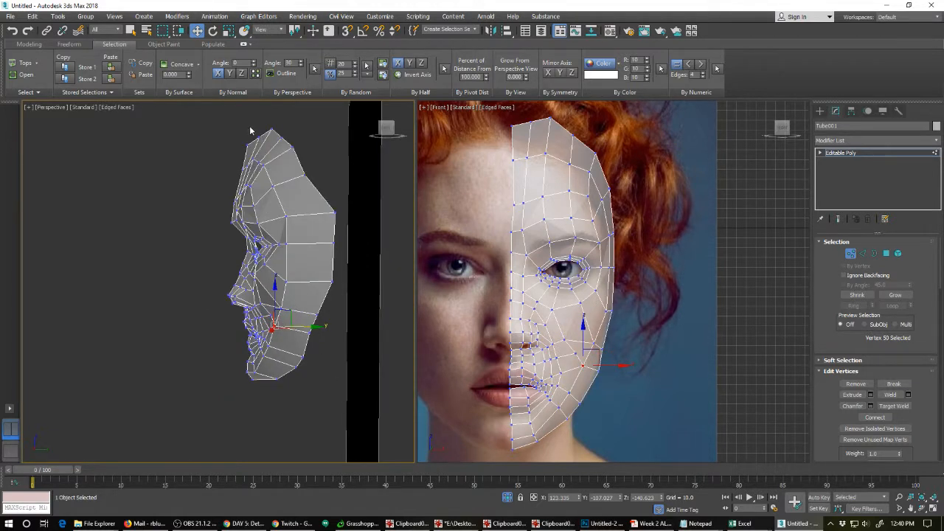
drag(238, 114, 294, 140)
drag(249, 171, 272, 181)
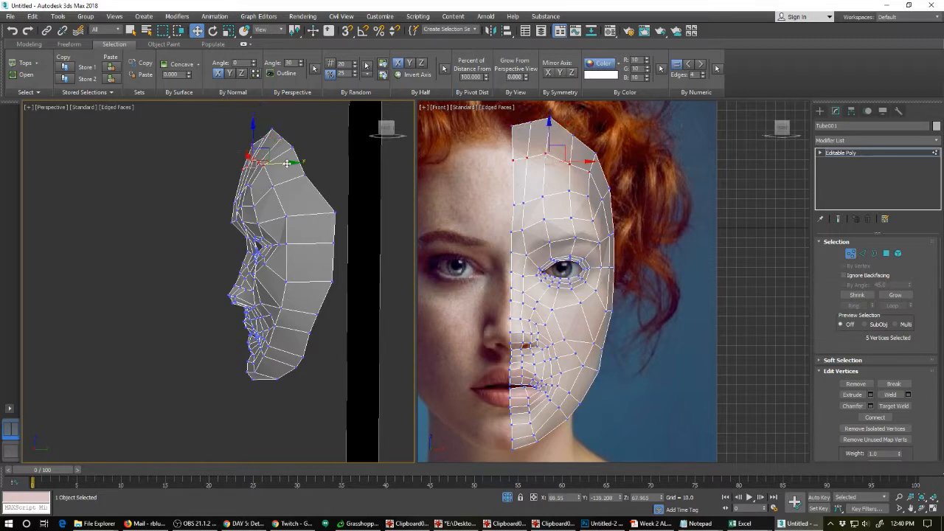
click(236, 140)
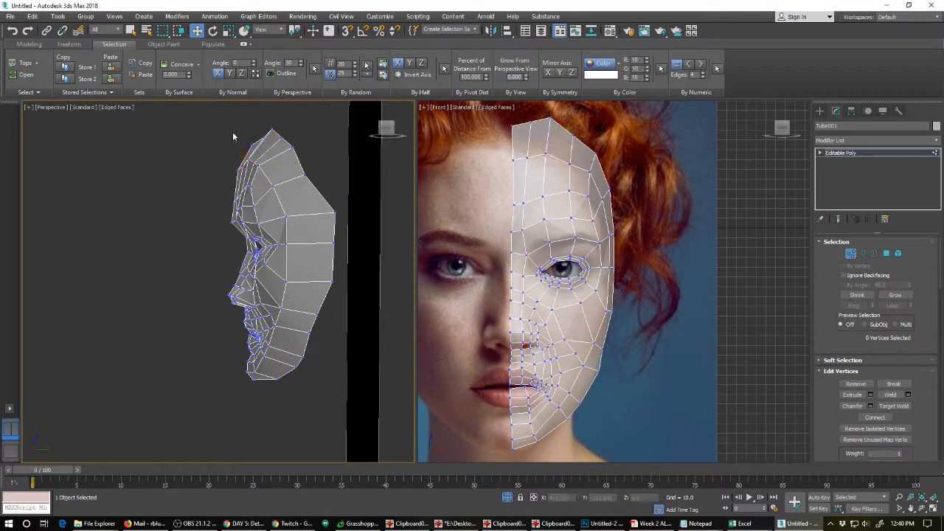
click(273, 130)
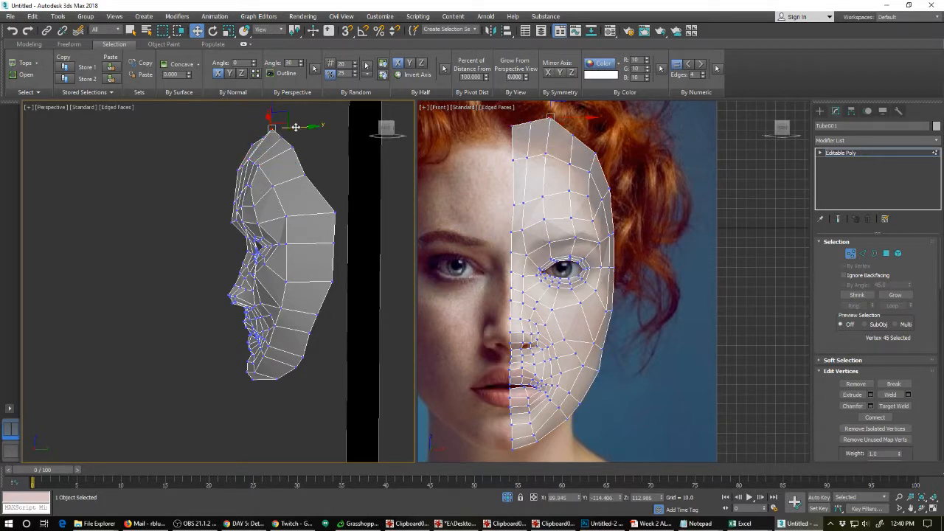
Show the viewport statistics, select all the face's vertices, and set the statistics to Total + Selection.
key(7)
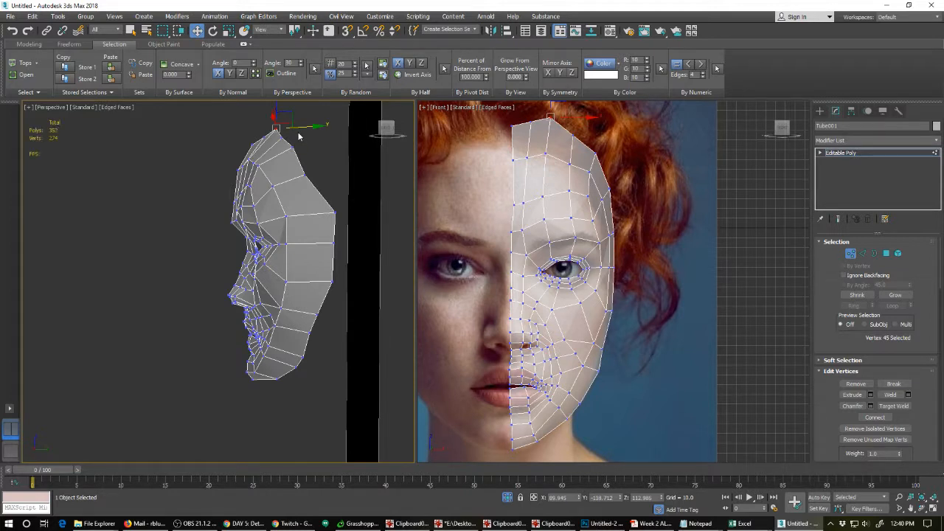
click(232, 215)
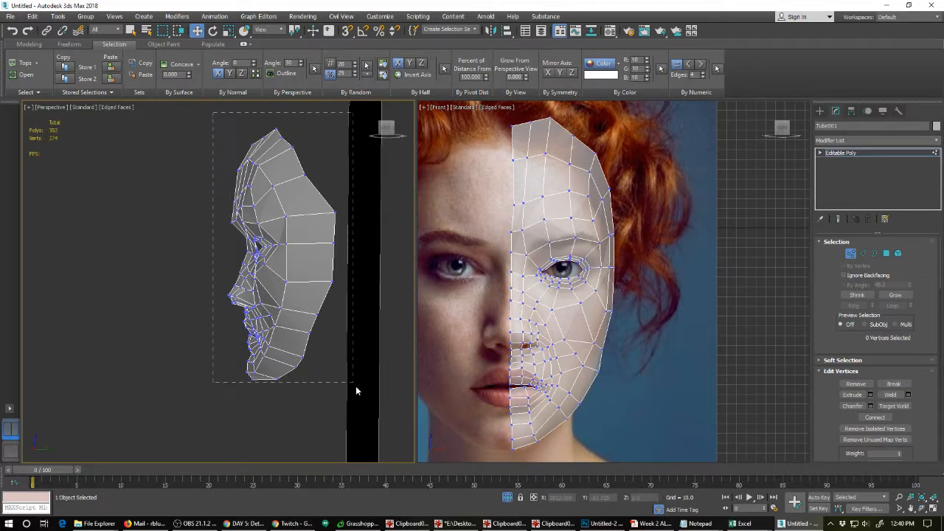
drag(356, 391, 354, 413)
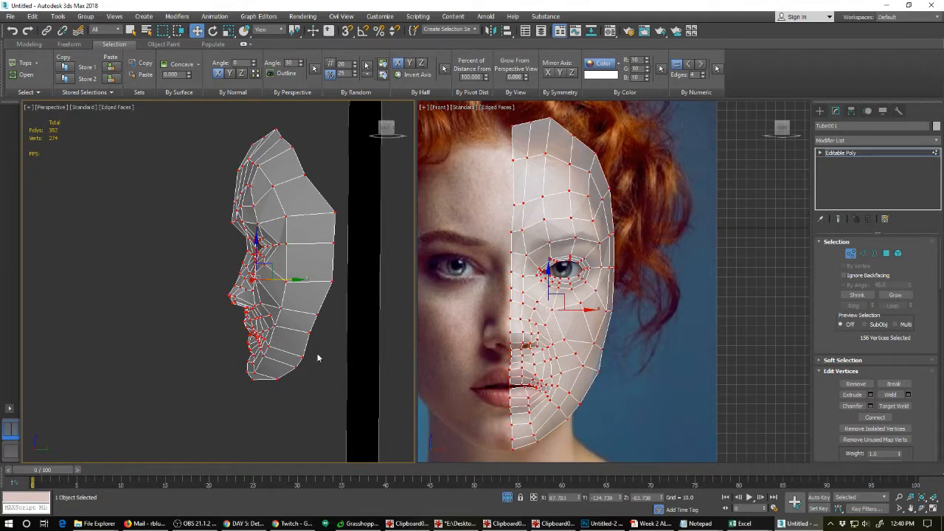
click(31, 110)
click(63, 221)
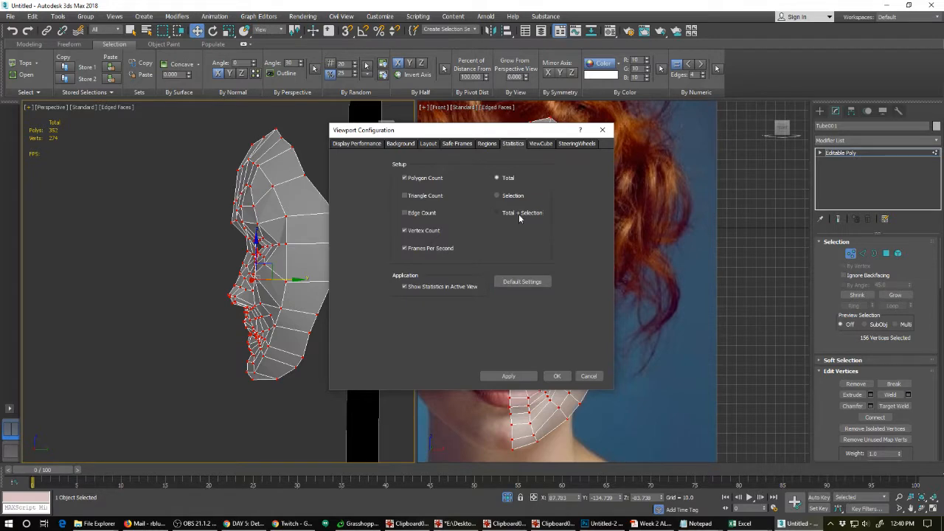
click(518, 214)
click(557, 376)
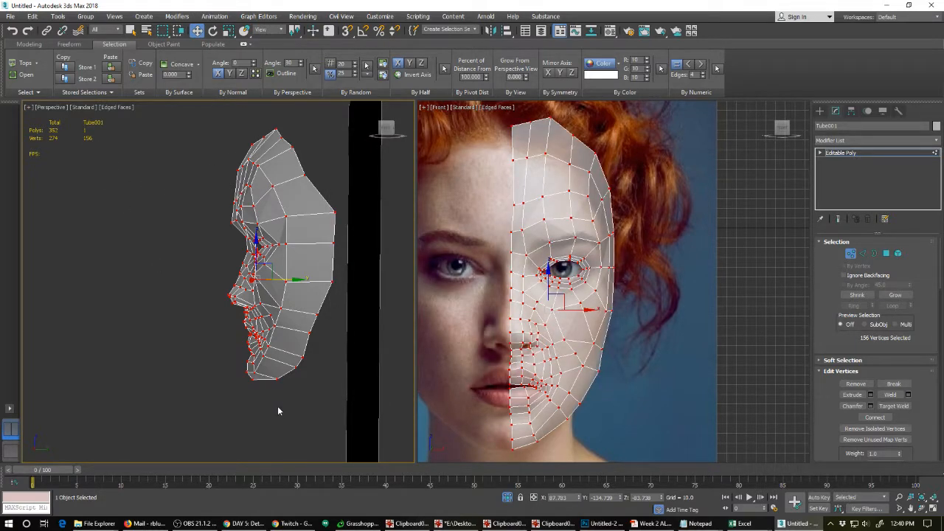
Preview the half-face with NURMS smoothing, clear the vertex selection, and inspect the unsmoothed profile up close and as a whole.
key(ctrl+m)
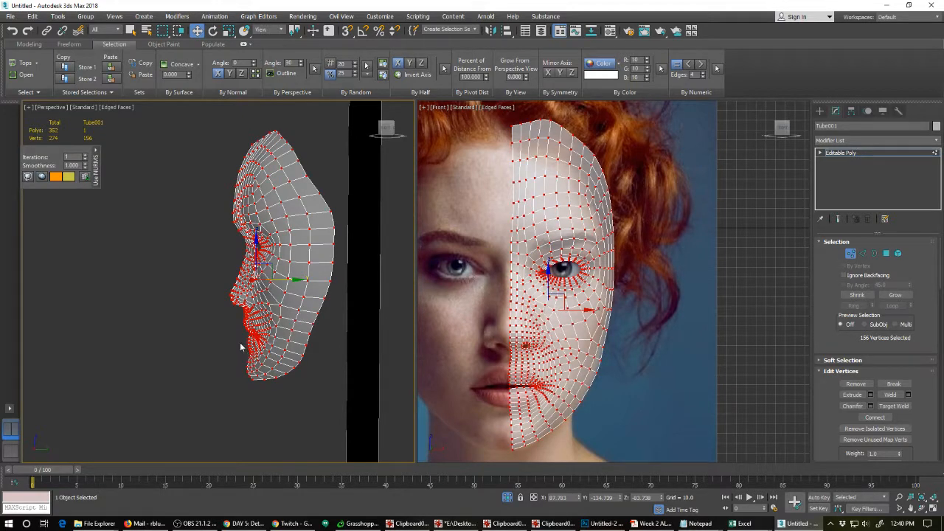
click(240, 342)
key(Escape)
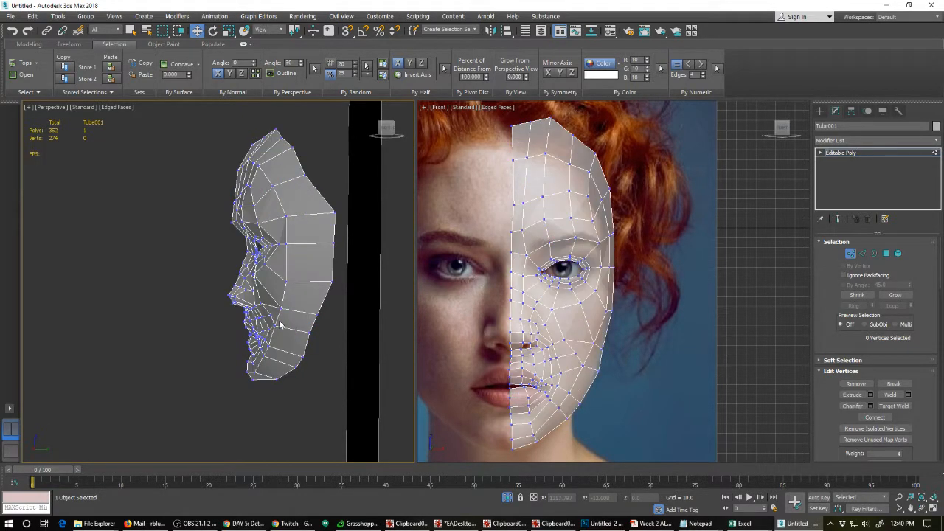
scroll(277, 302, up, 5)
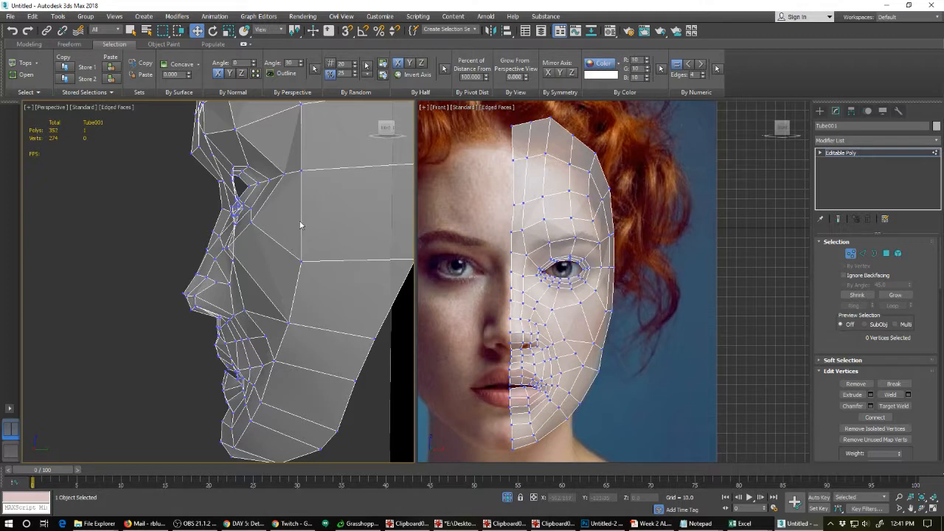
scroll(287, 244, down, 5)
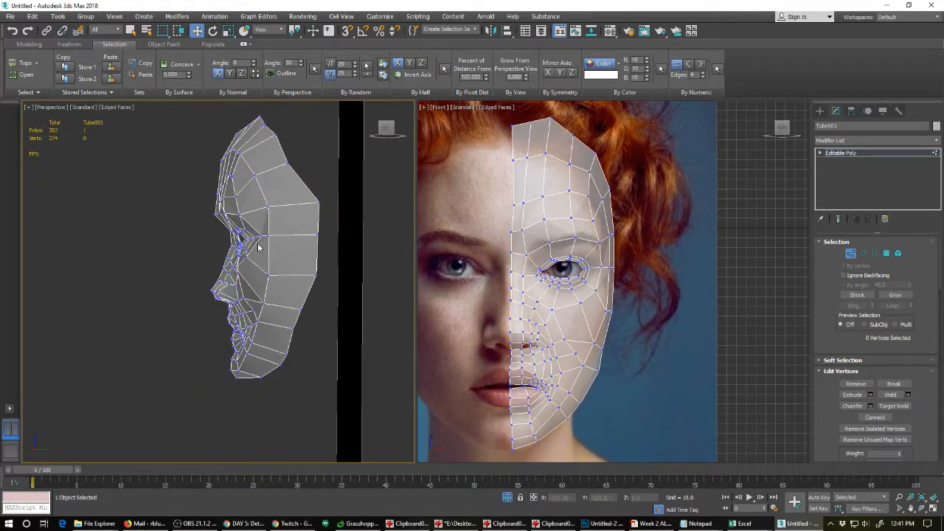
Select the upper and lower edge loops along the face's centre line and flatten them along X with the Scale tool.
click(507, 330)
key(2)
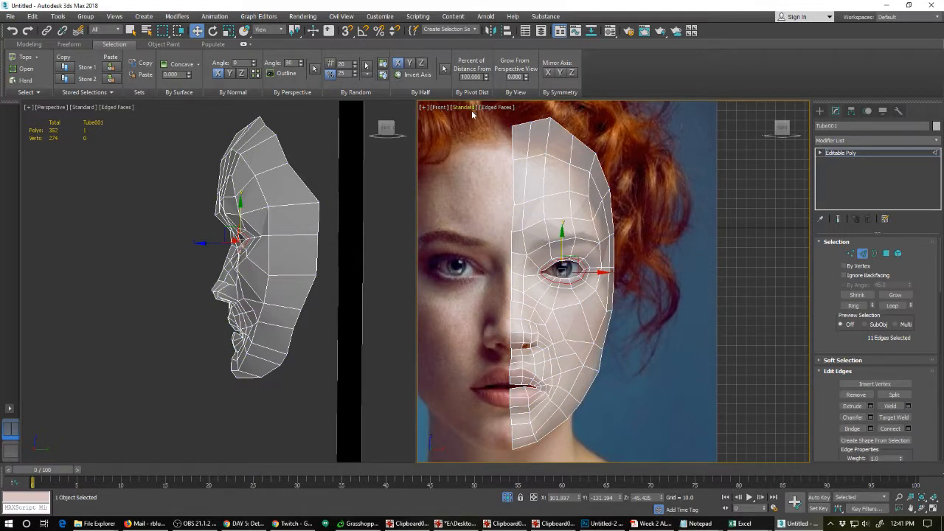
double_click(511, 146)
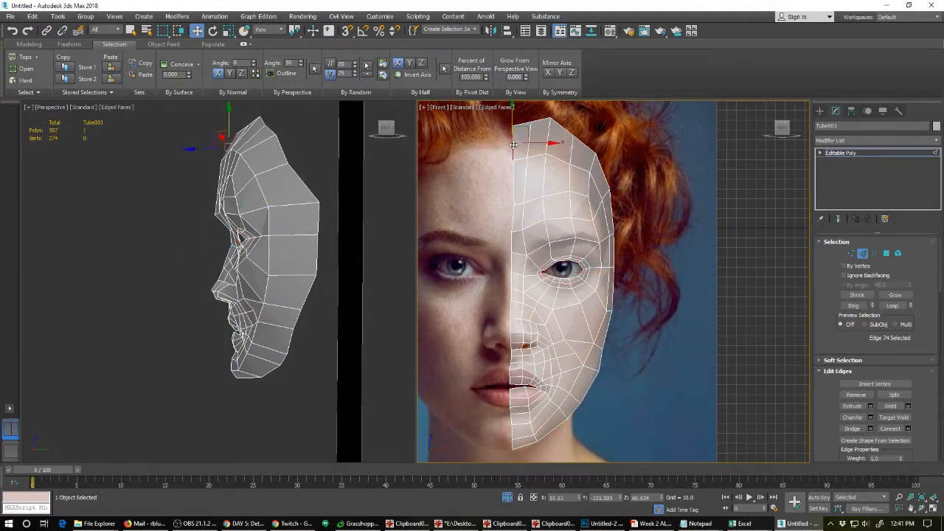
key(e)
key(r)
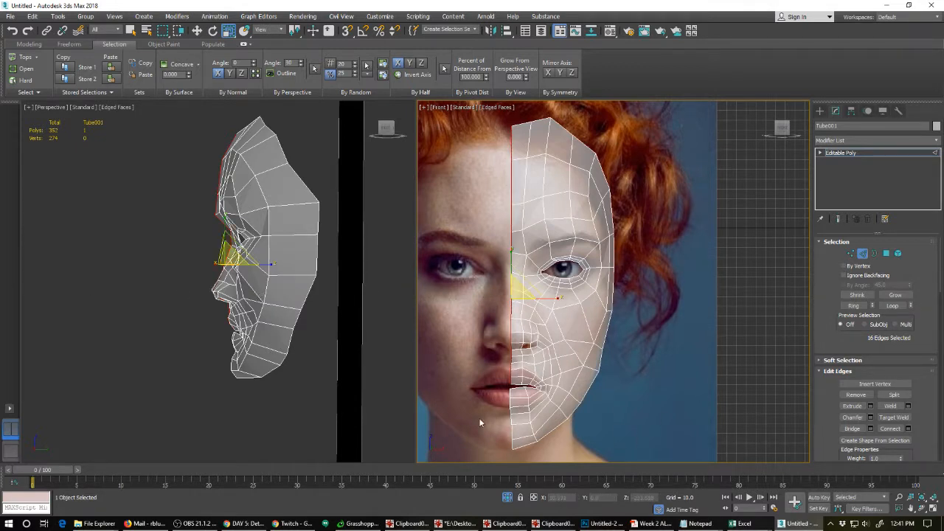
double_click(511, 418)
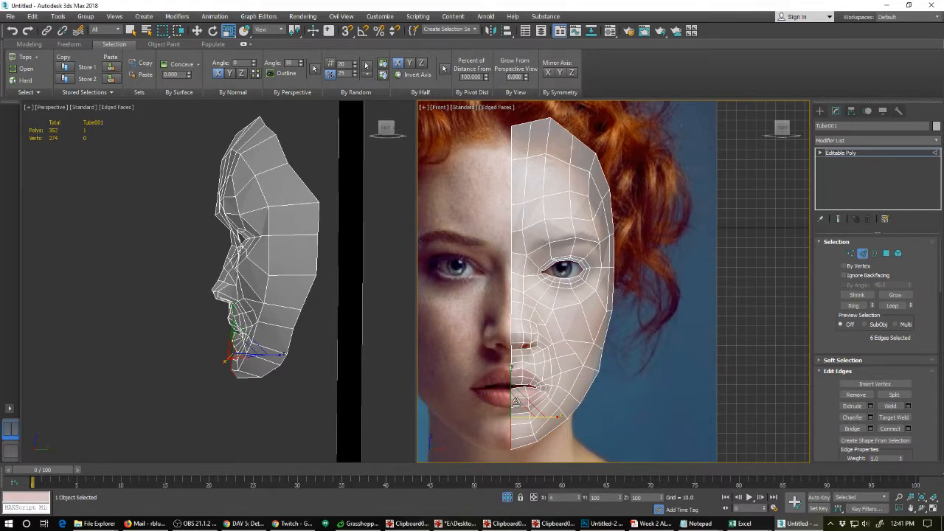
drag(515, 402, 484, 400)
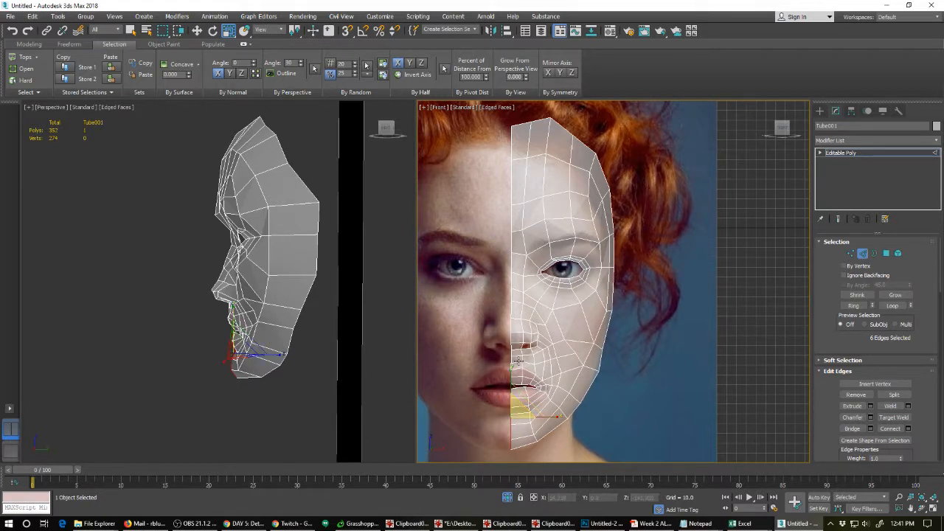
double_click(511, 282)
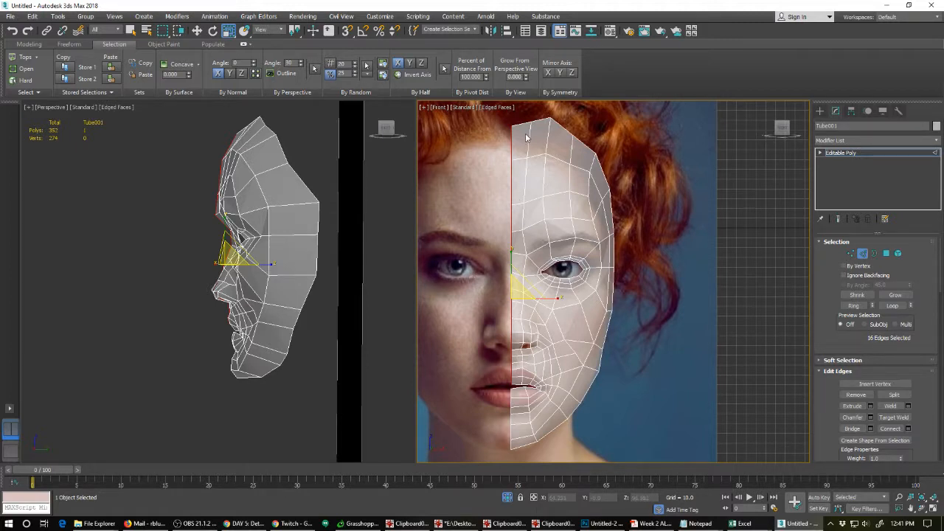
Shift the face's topmost vertex down and toward the centre line, and raise the inner vertices of the upper forehead row slightly.
key(1)
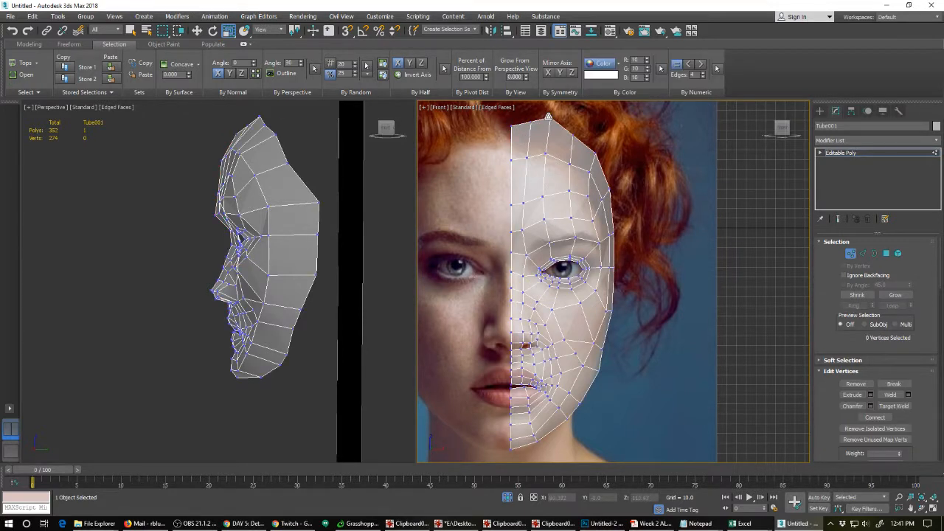
click(548, 116)
key(w)
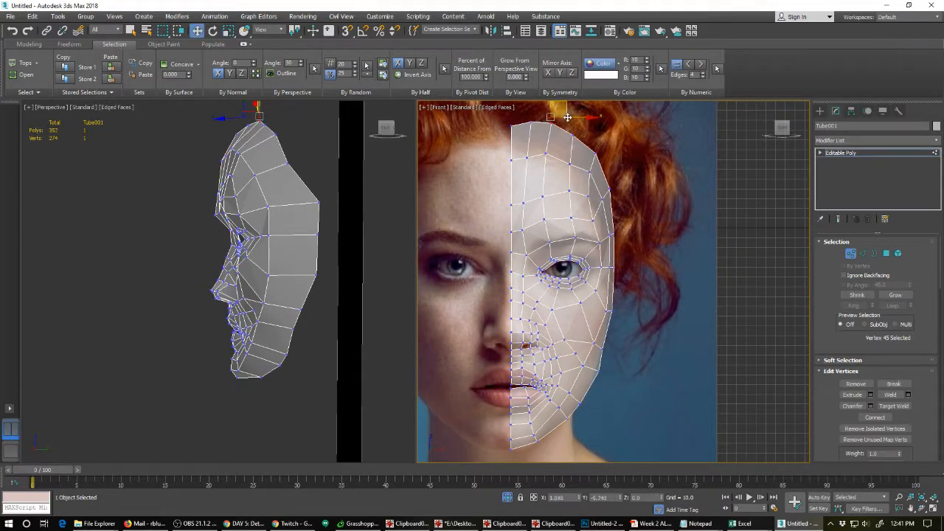
drag(567, 117, 567, 119)
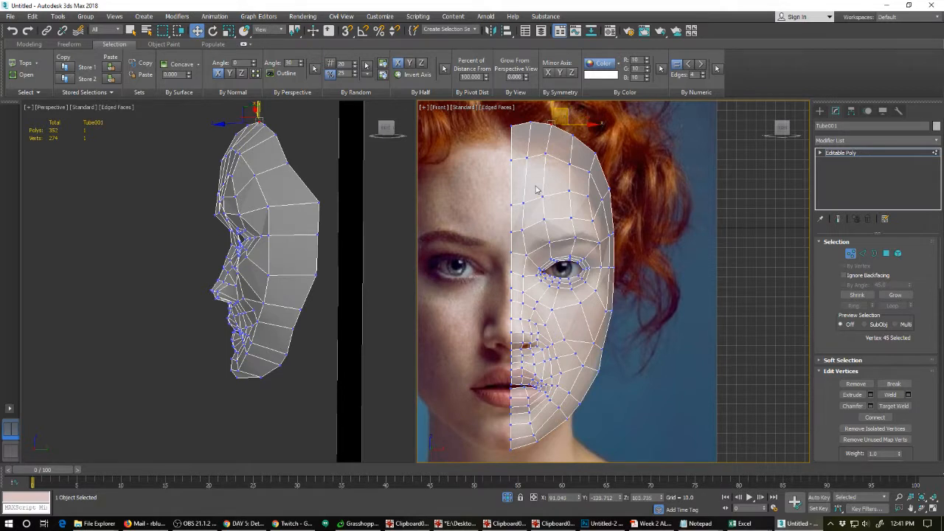
click(567, 158)
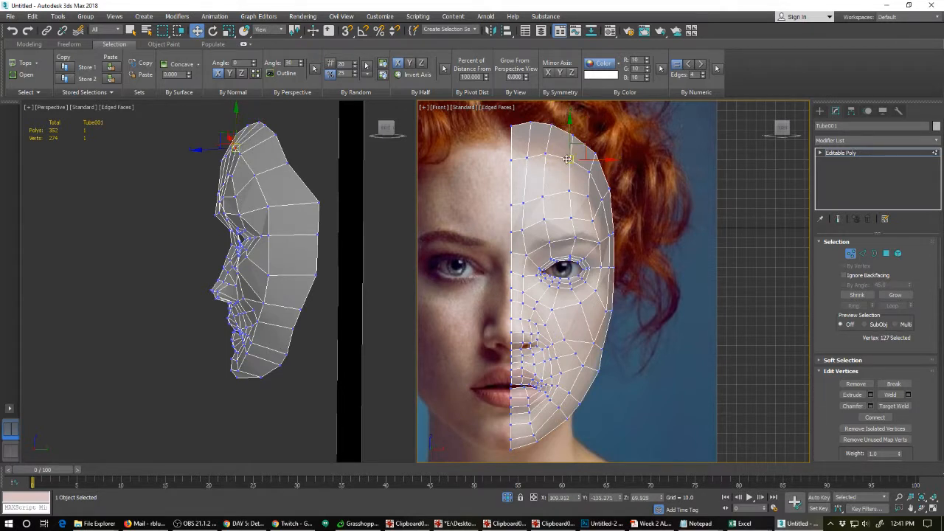
drag(500, 146, 535, 146)
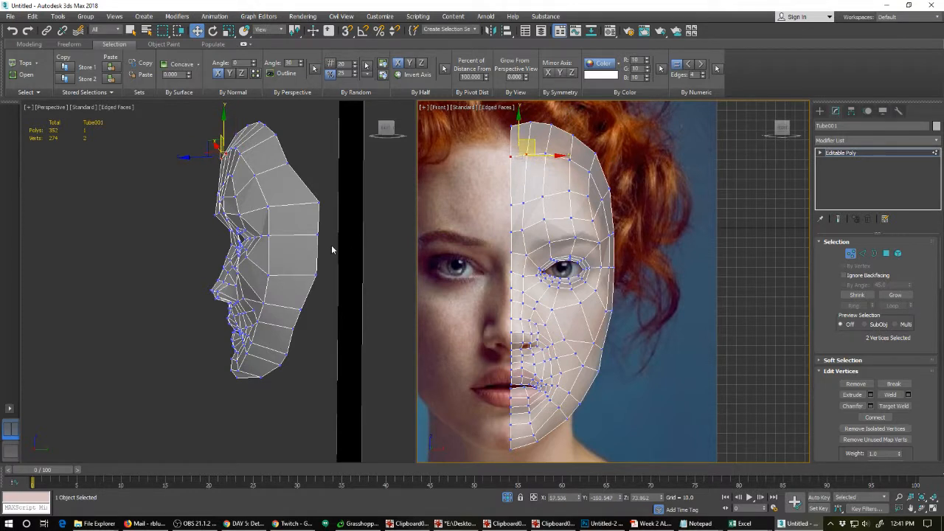
Move the temple vertex and the vertex directly below it, beside the eye, backward in the side view.
click(266, 204)
drag(280, 229, 282, 235)
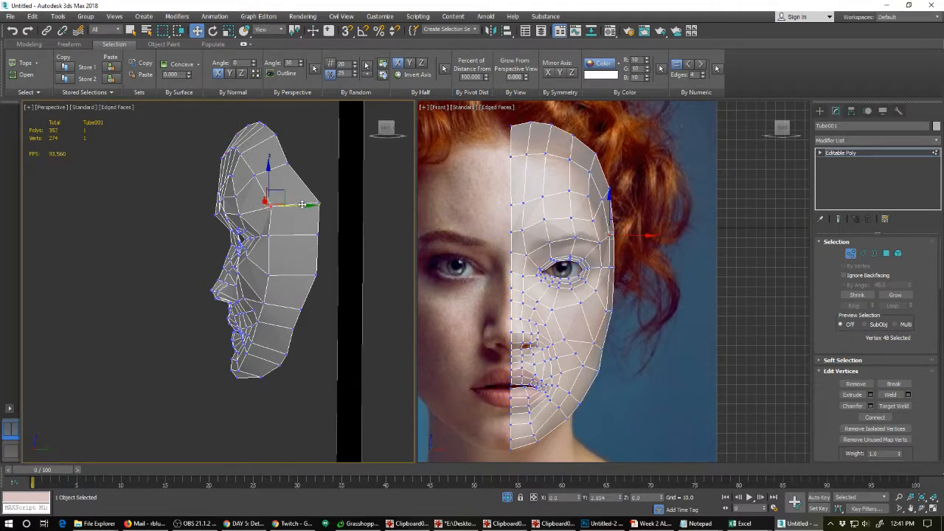
click(267, 234)
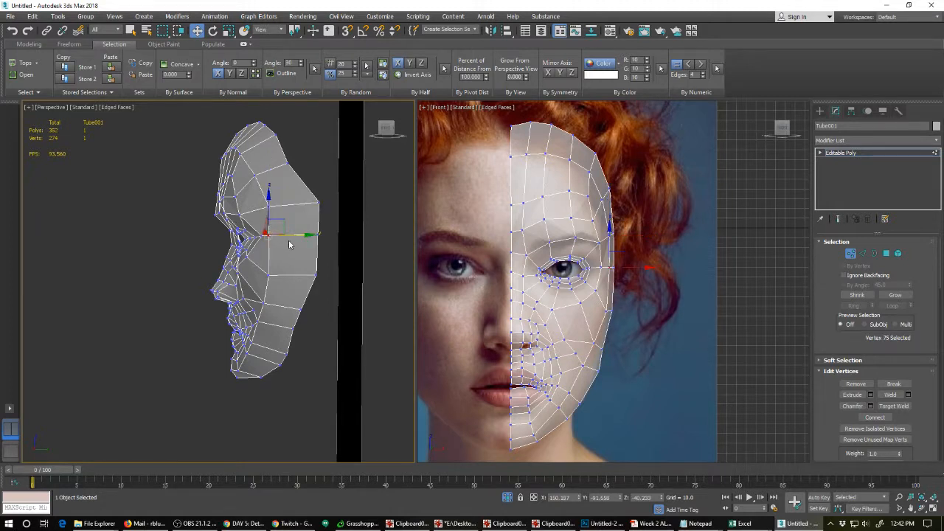
drag(294, 236, 291, 247)
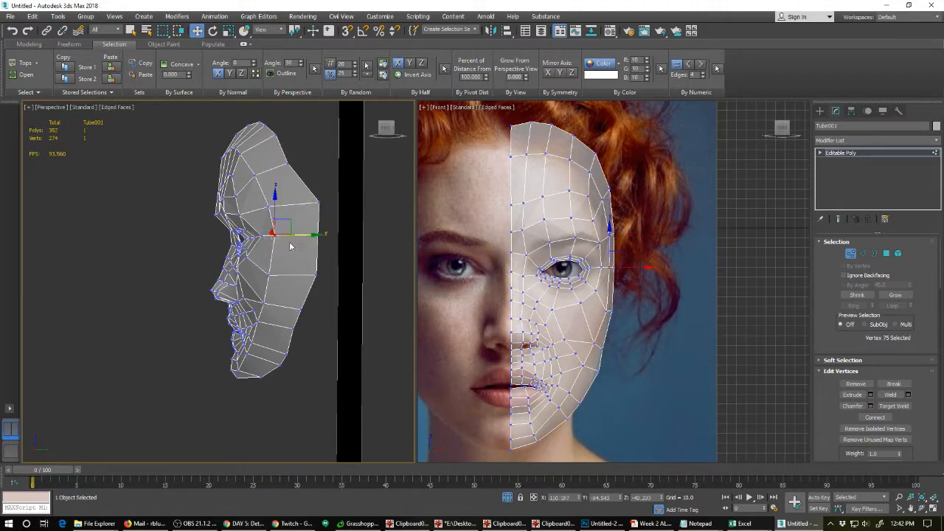
Move the three vertices on the face's rear border, from temple to cheek, forward to round the side outline.
click(285, 156)
drag(326, 196, 303, 286)
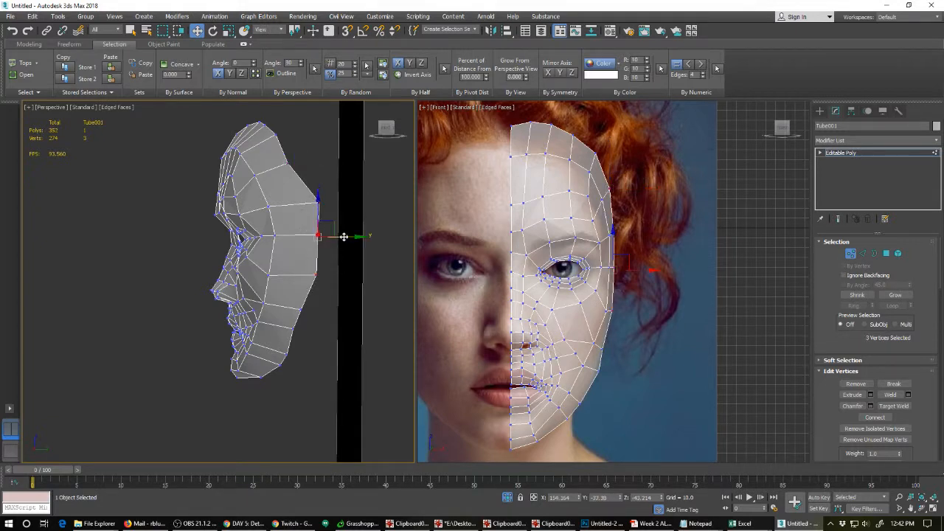
mouse_move(344, 236)
mouse_down()
mouse_move(327, 237)
mouse_move(332, 247)
mouse_up()
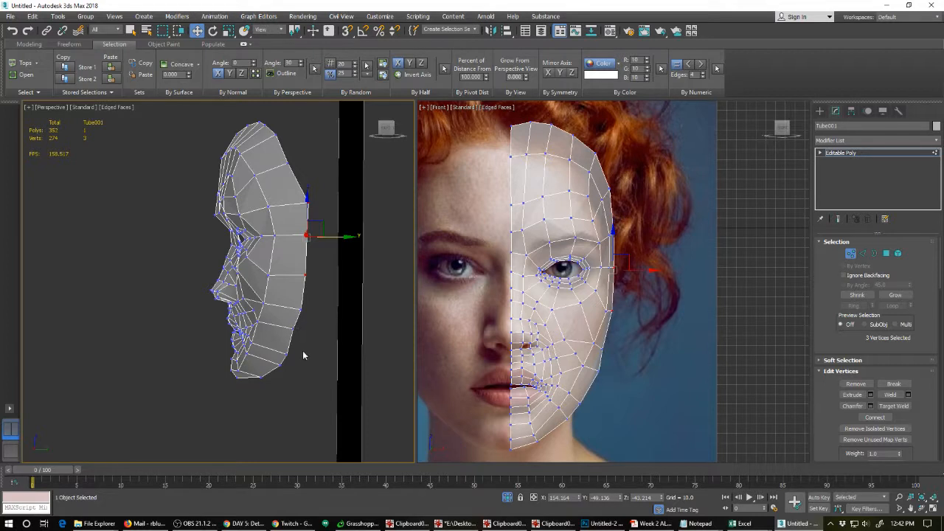
mouse_move(303, 355)
mouse_down()
mouse_move(279, 375)
mouse_move(308, 360)
mouse_move(299, 361)
mouse_up()
Move the three jaw vertices beside the mouth and chin, and the two outer cheek vertices above them, backward.
click(258, 323)
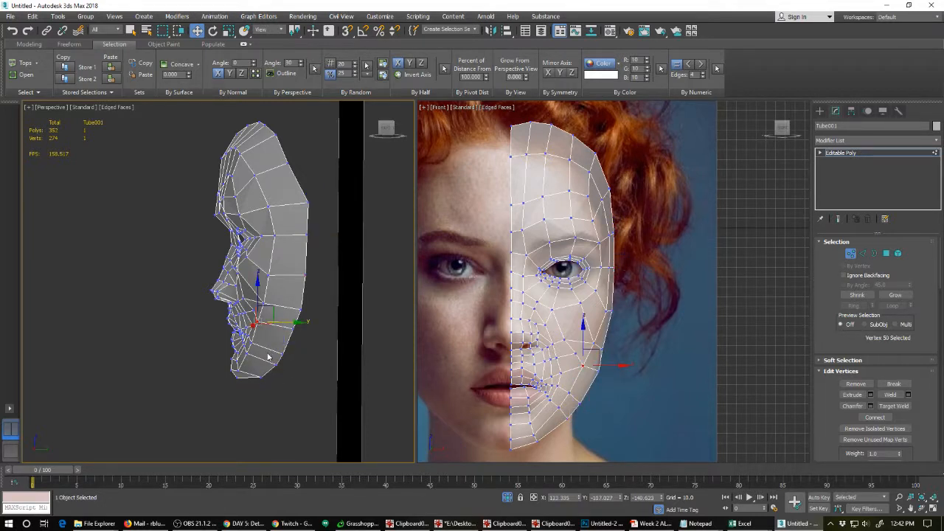
scroll(256, 349, up, 3)
scroll(253, 347, down, 2)
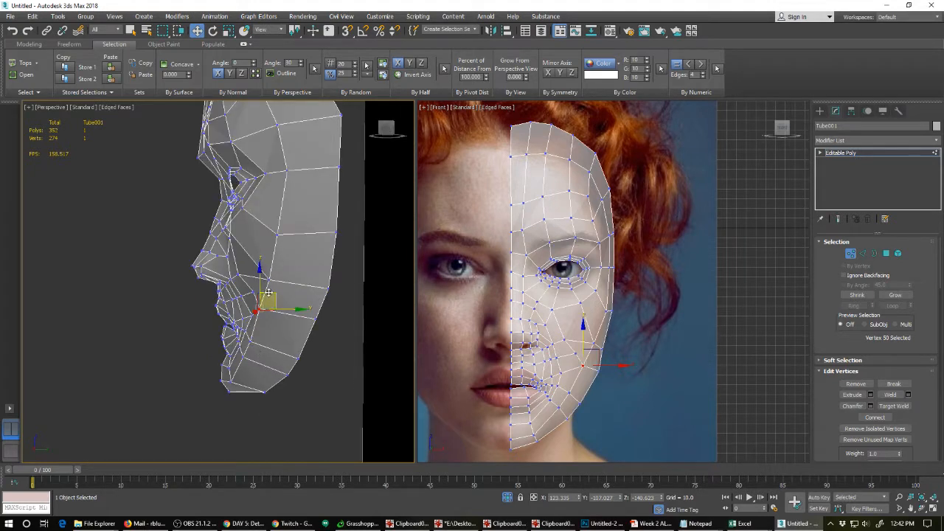
drag(282, 309, 269, 336)
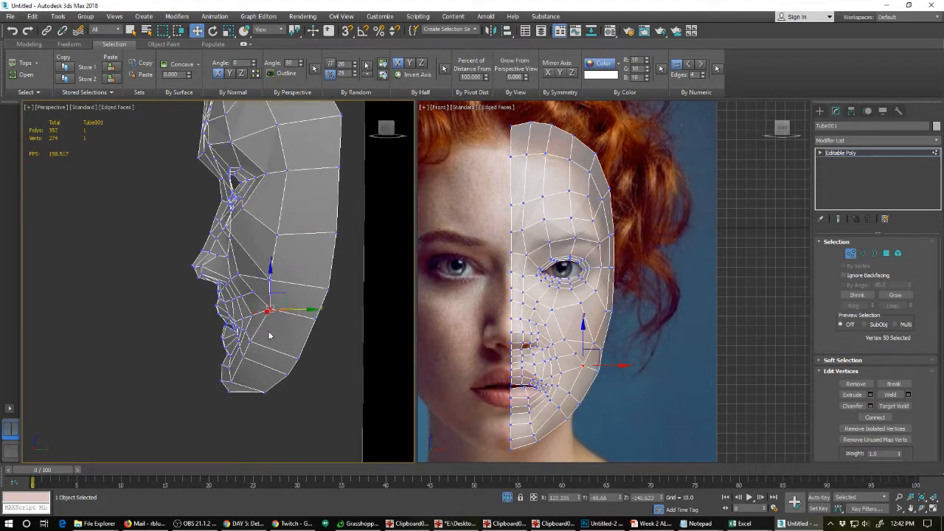
click(249, 341)
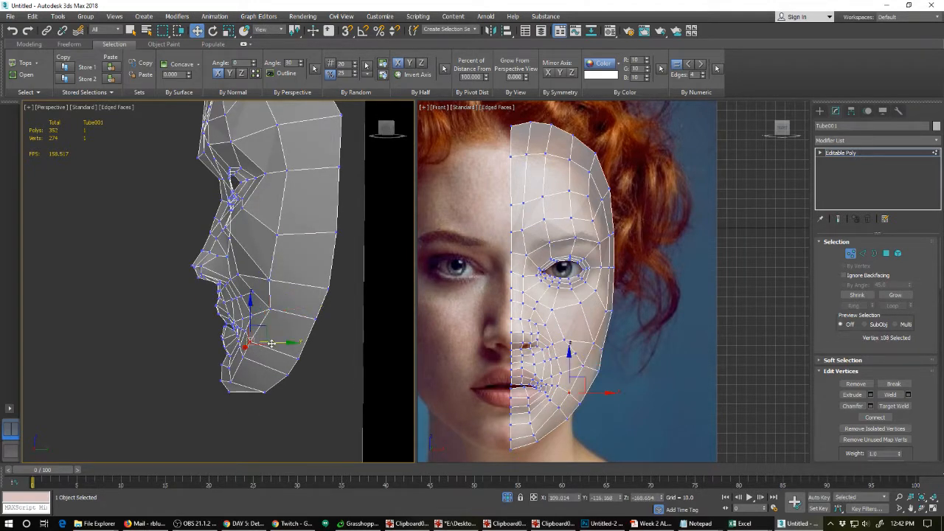
drag(281, 345, 289, 344)
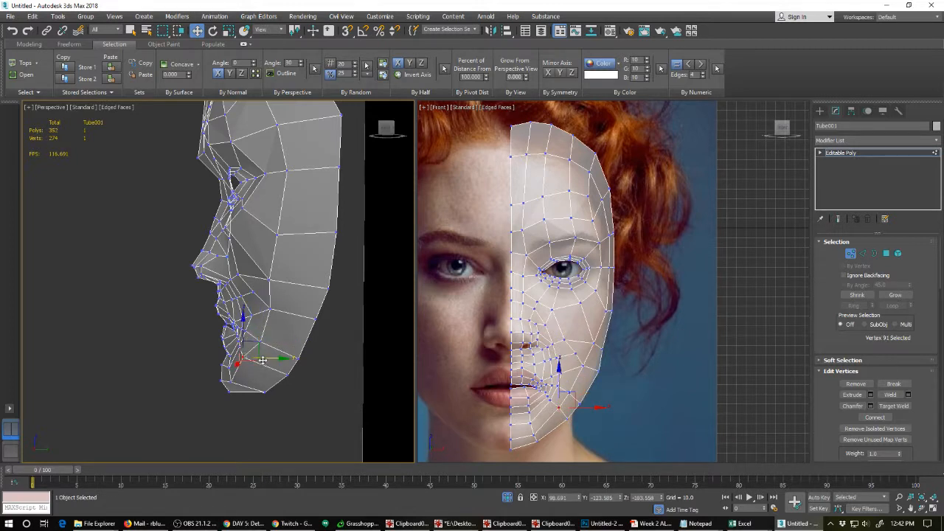
click(251, 359)
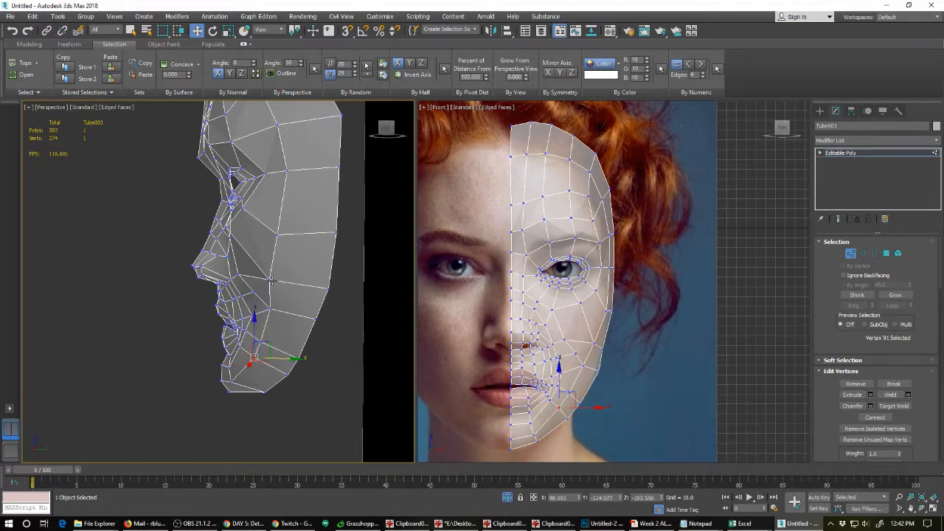
drag(255, 221, 299, 285)
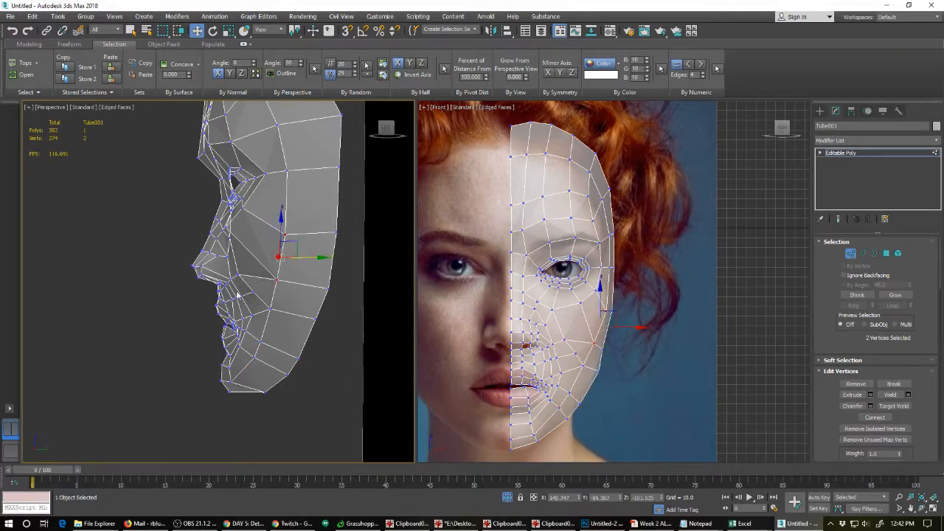
Preview the half-face with NURMS smoothing at 2 and 1 iterations, switch on Isoline Display, and return to the unsmoothed mesh.
alt+middle_drag(217, 281, 249, 286)
key(ctrl+m)
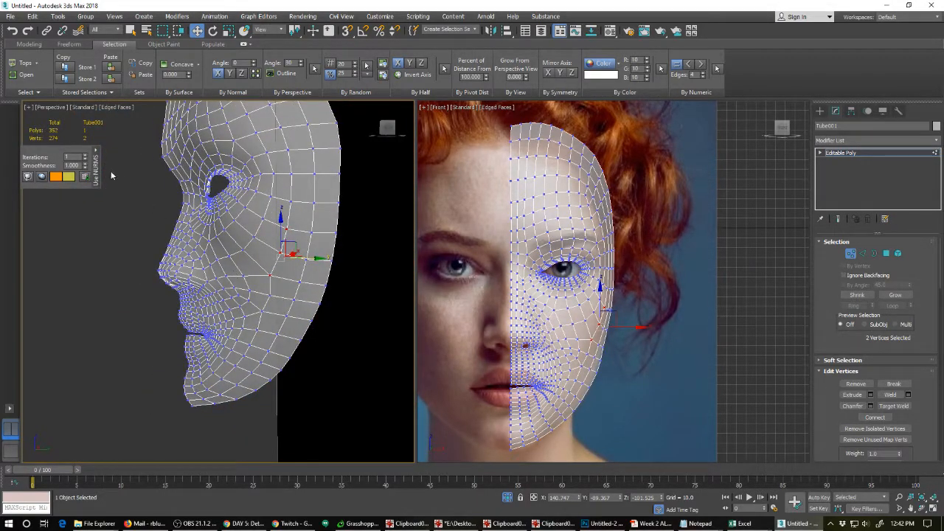
click(85, 155)
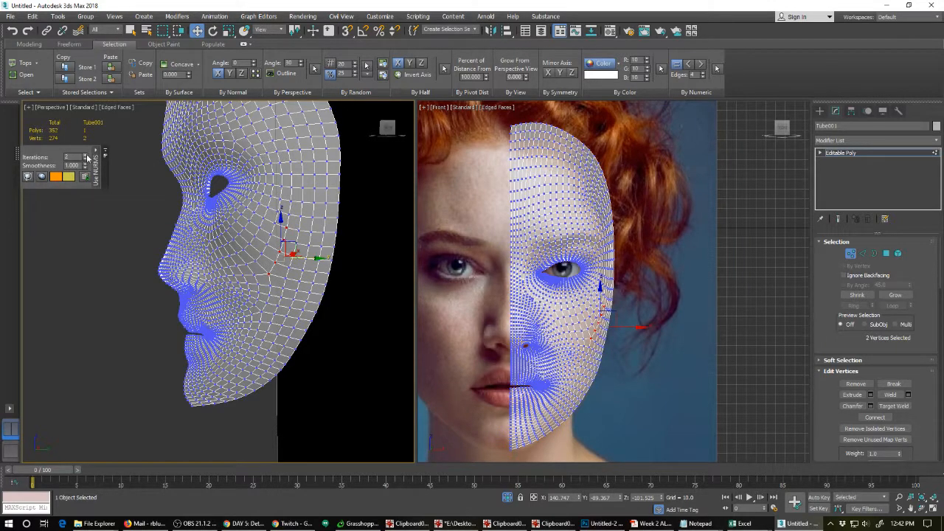
click(85, 161)
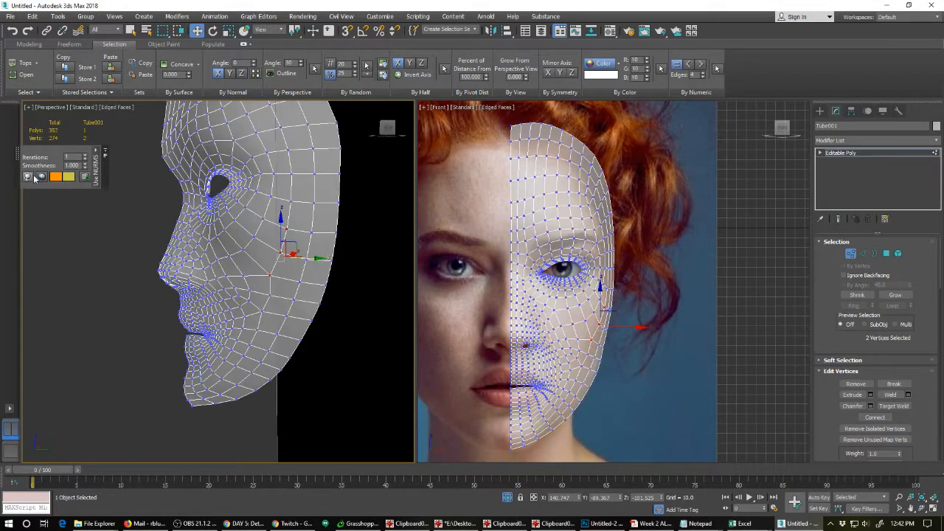
click(29, 178)
click(28, 178)
click(42, 179)
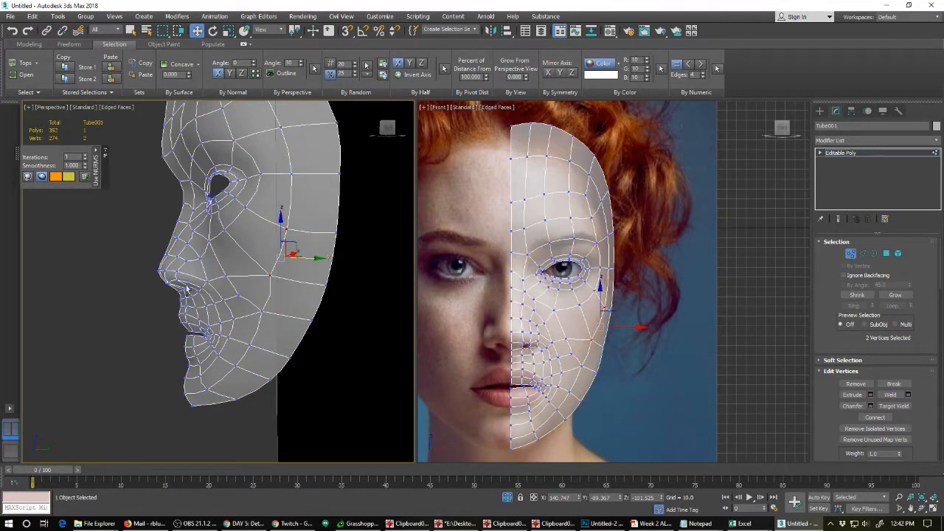
alt+middle_drag(186, 287, 221, 302)
key(ctrl+q)
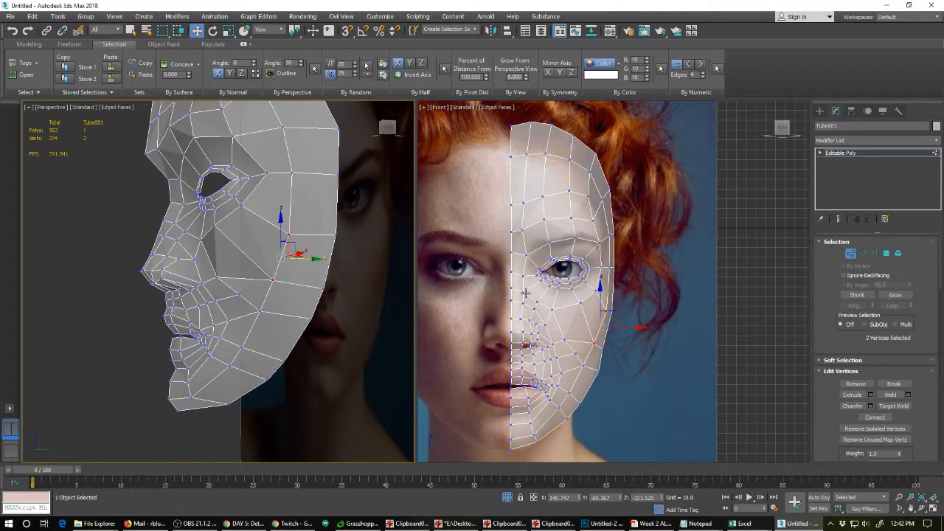
Select the ring of edges radiating around the eye and connect them with a new edge loop.
key(2)
click(591, 249)
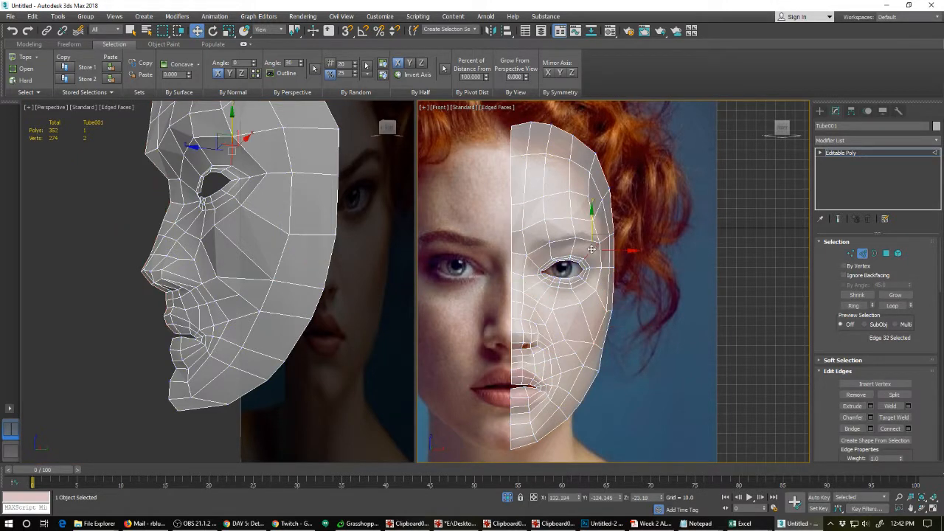
key(alt+r)
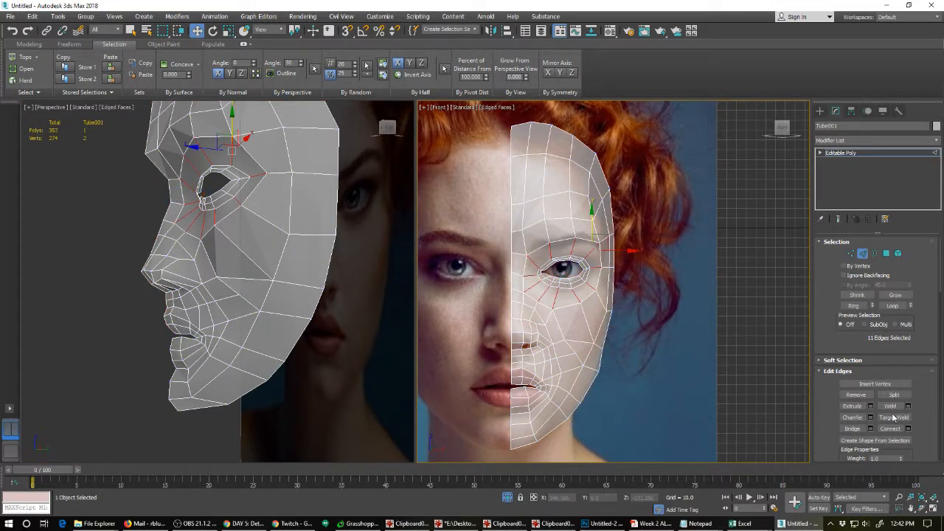
click(890, 428)
scroll(619, 284, up, 4)
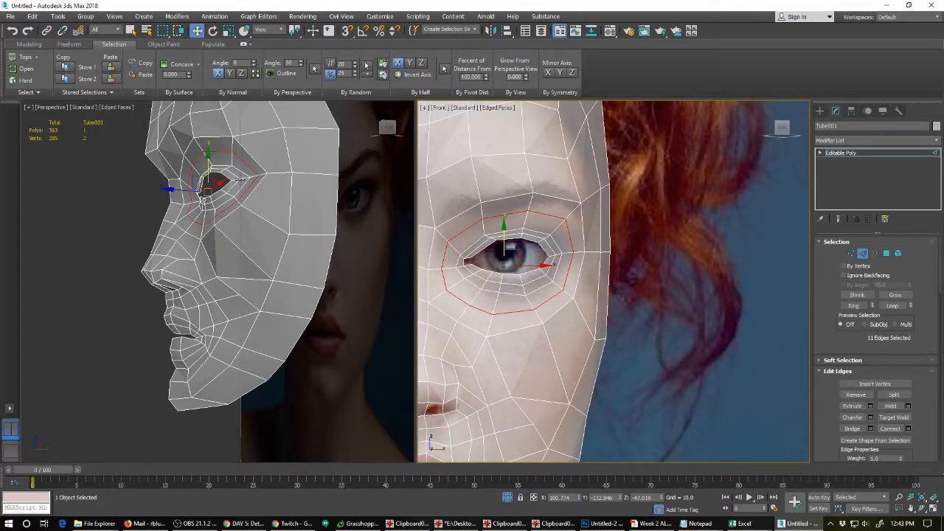
Move the upper vertices of the new eye loop, just below the brow, forward in the side view.
alt+middle_drag(282, 226, 259, 295)
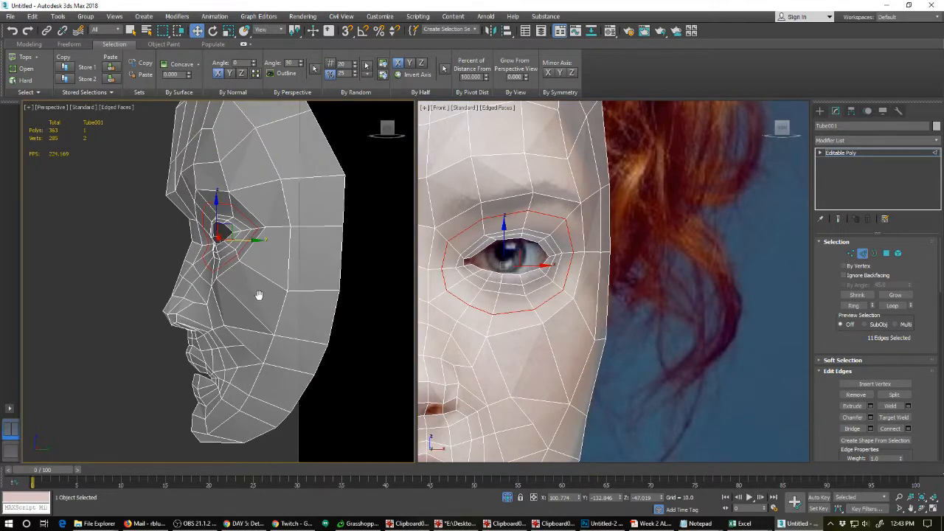
scroll(254, 292, up, 2)
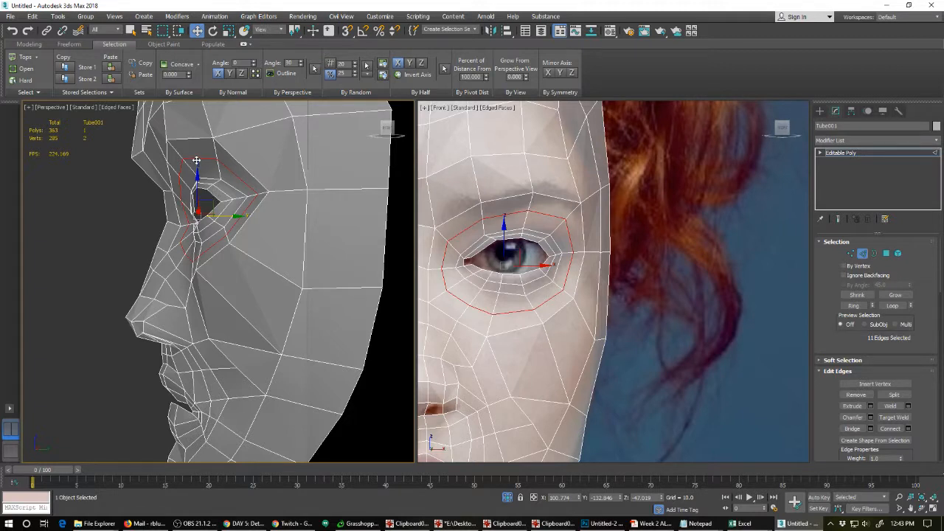
key(1)
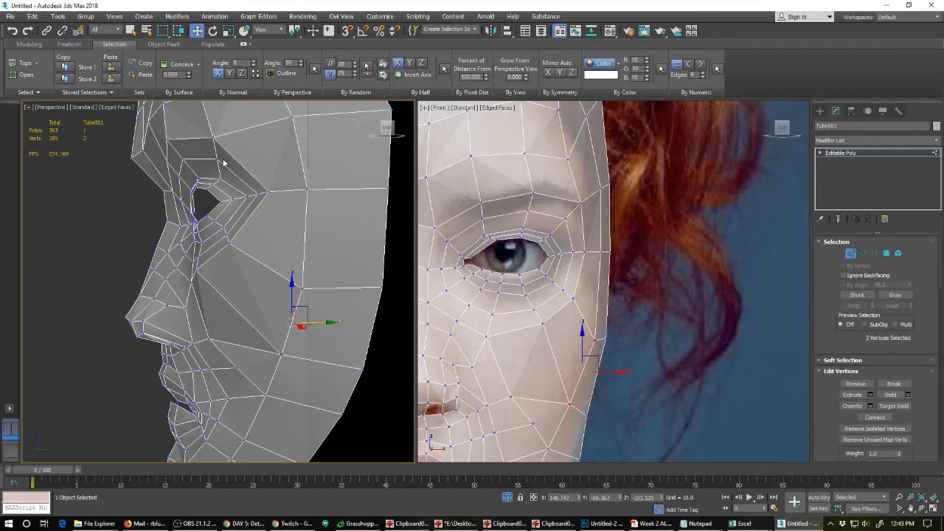
click(219, 152)
drag(233, 162, 193, 160)
click(181, 157)
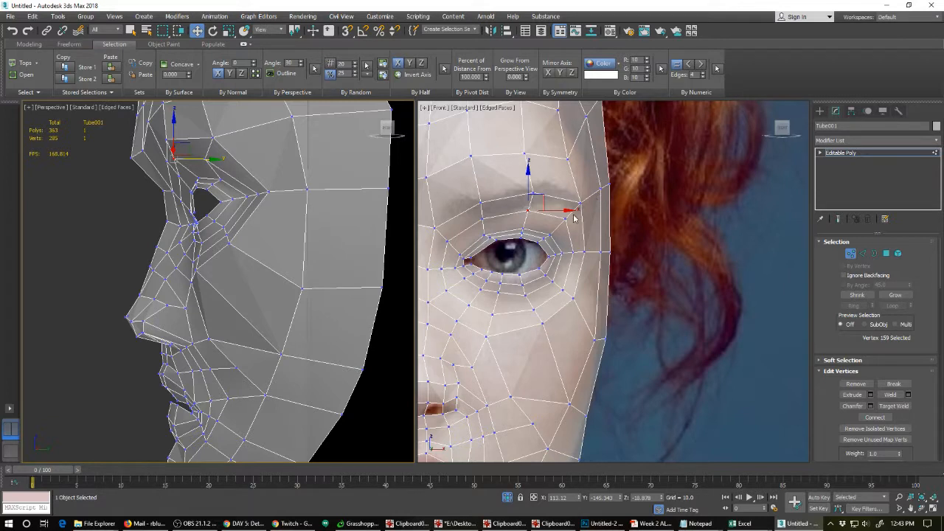
Move the outer upper vertex of the eye loop outward, and the inner-corner vertex of the loop backward in the side view.
click(567, 217)
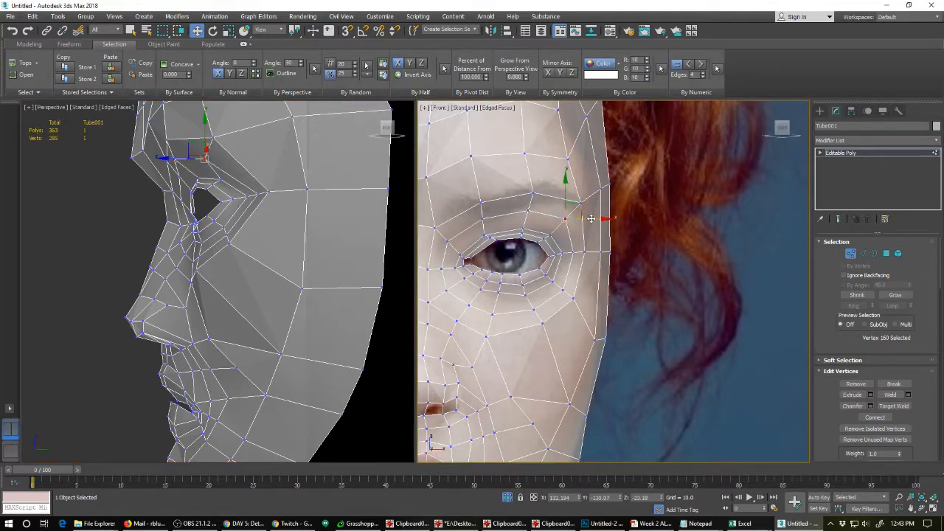
drag(591, 219, 608, 219)
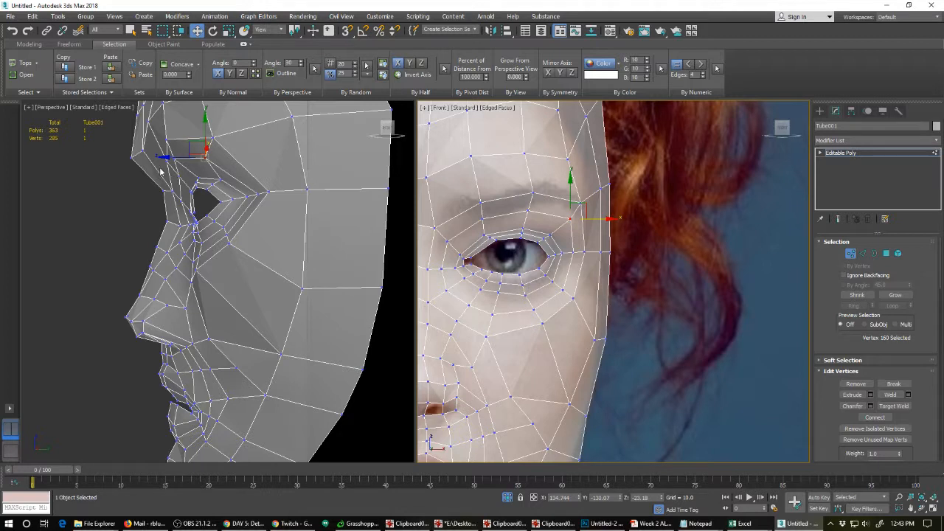
click(178, 177)
click(180, 202)
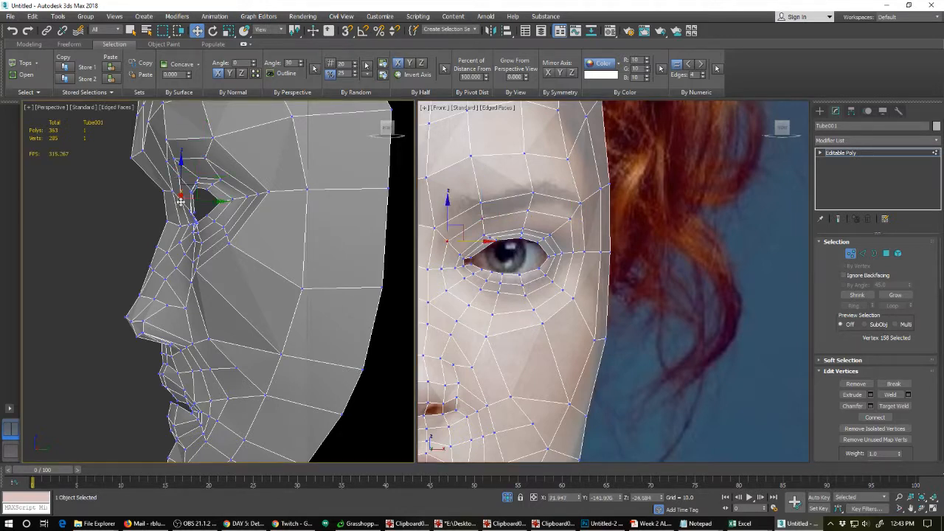
drag(207, 200, 219, 201)
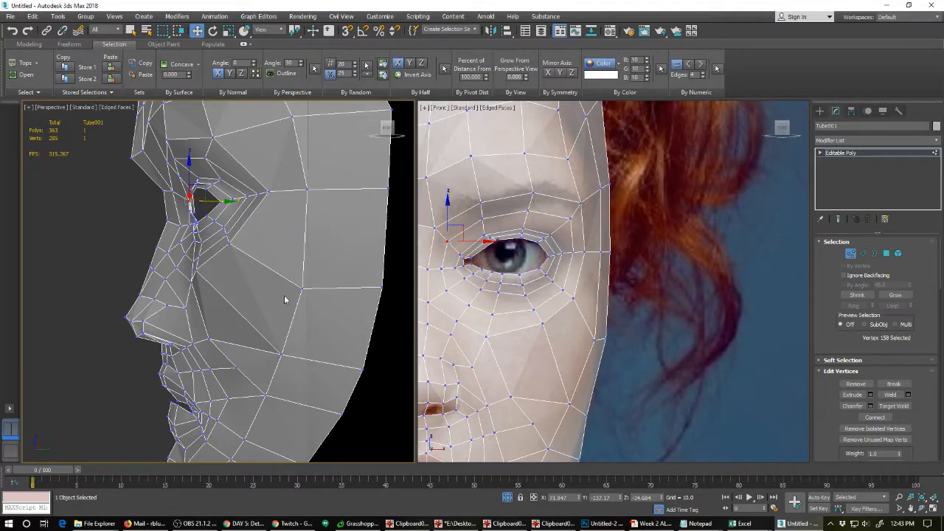
Select the two nearly overlapping vertices on the side of the nose bridge and collapse them into one.
mouse_move(159, 279)
alt+middle_down()
mouse_move(210, 288)
mouse_move(228, 270)
mouse_move(156, 279)
alt+middle_up()
click(185, 240)
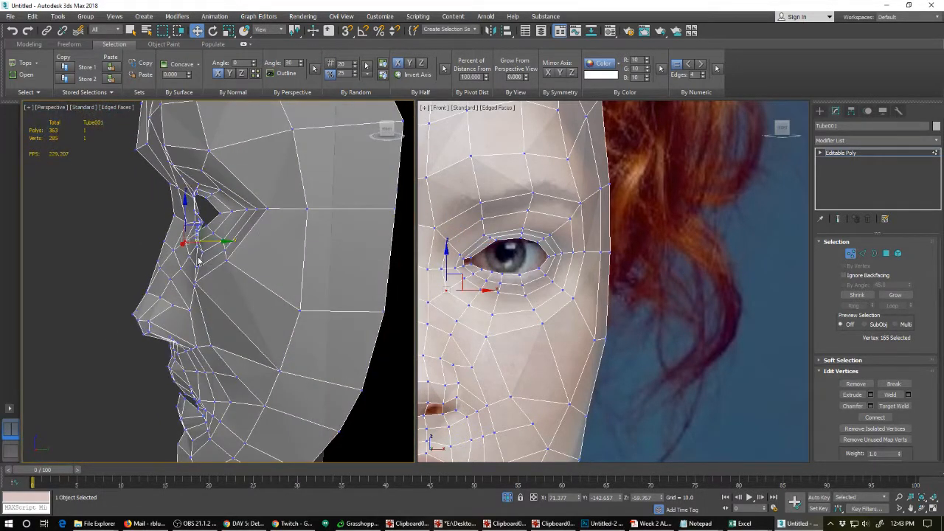
click(205, 251)
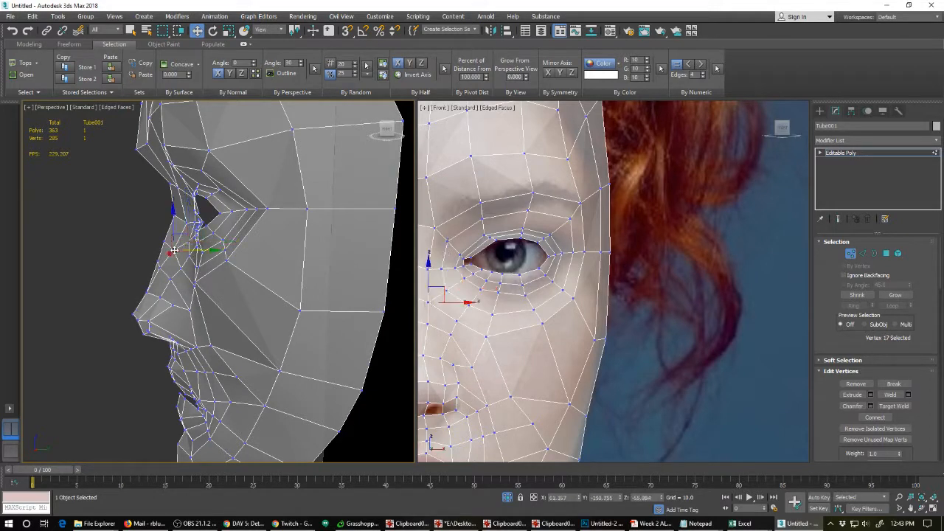
drag(200, 251, 206, 252)
ctrl+click(173, 255)
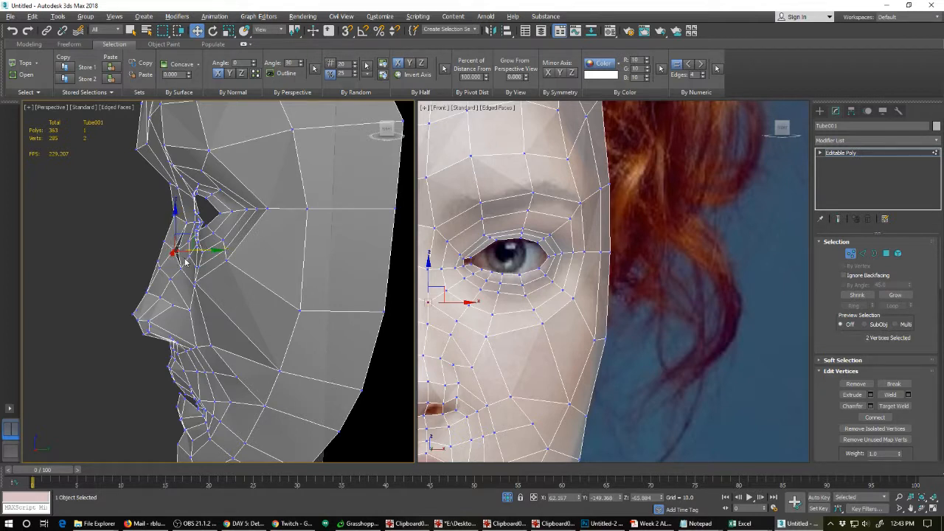
key(ctrl+alt+c)
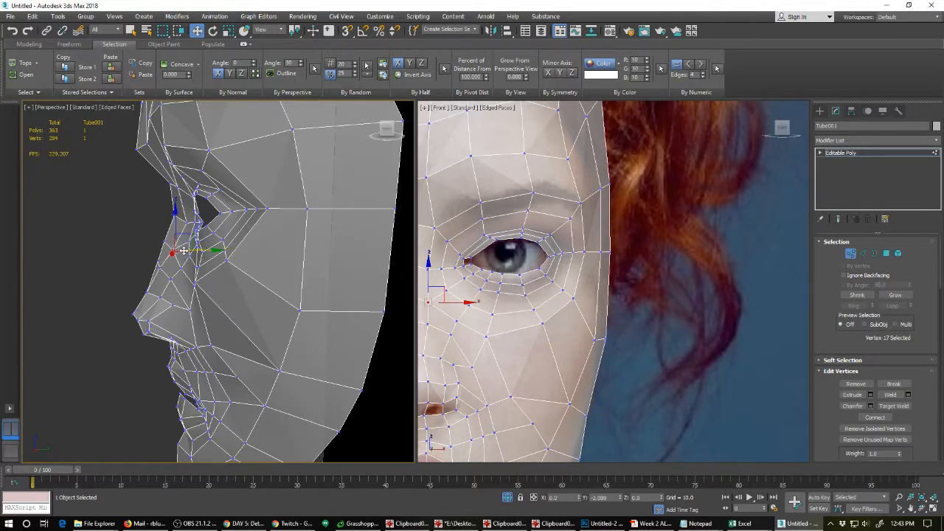
Move the collapsed nose-side vertex and the bridge vertex above it forward, and shift the inner brow vertex forward and up.
scroll(539, 320, up, 3)
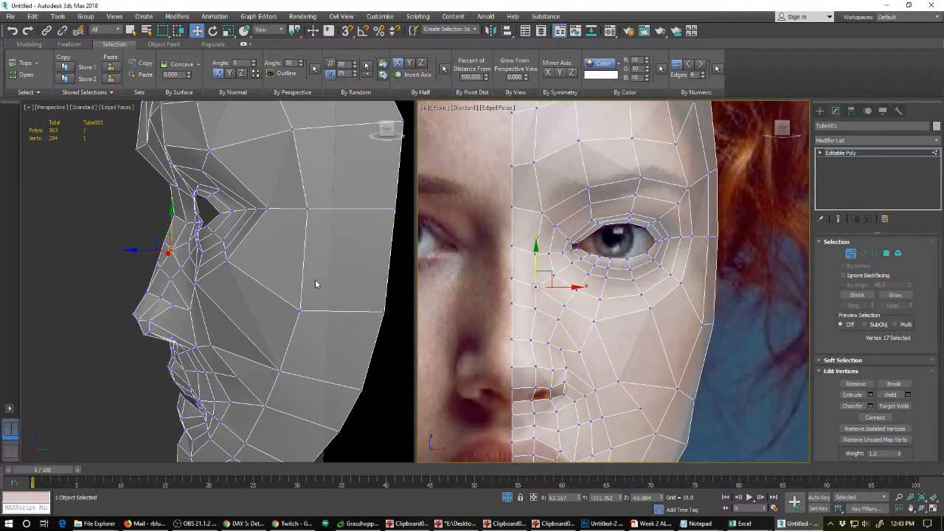
right_click(162, 248)
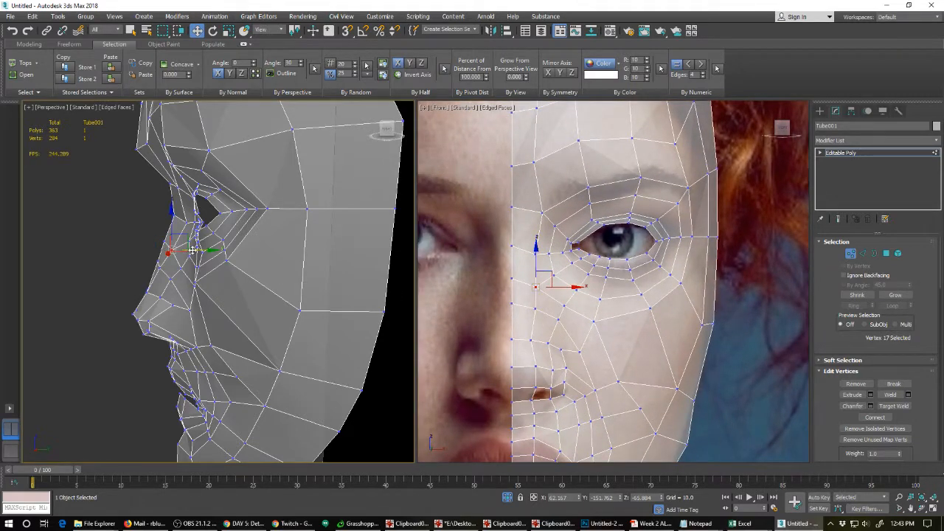
drag(192, 250, 186, 249)
click(197, 223)
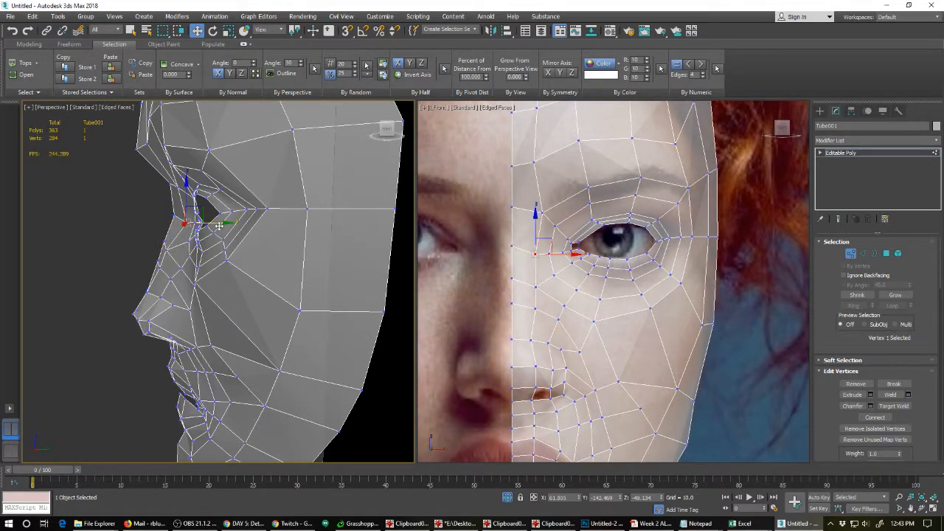
drag(221, 223, 210, 223)
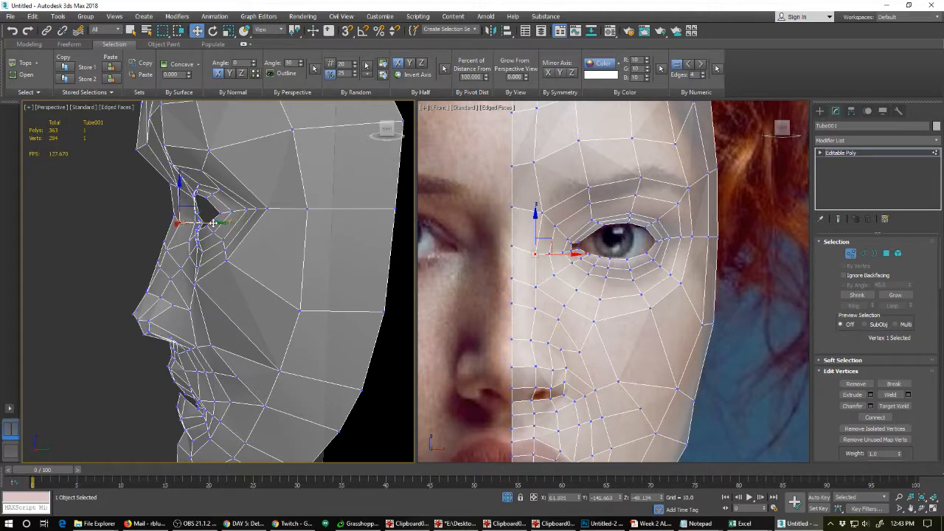
click(175, 186)
drag(194, 174, 191, 169)
Preview the half-face with NURMS smoothing at 1 iteration from several angles, and return to the unsmoothed mesh.
scroll(568, 279, down, 2)
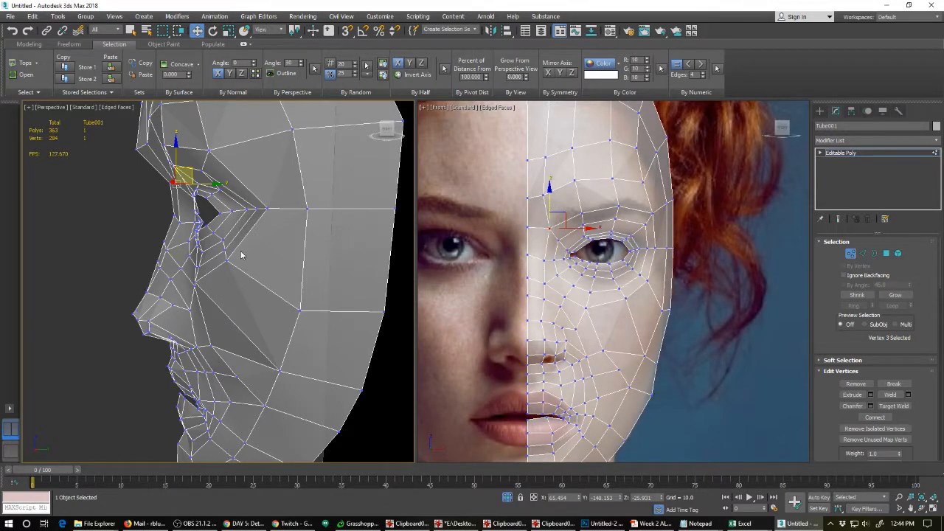
key(ctrl+BackSpace)
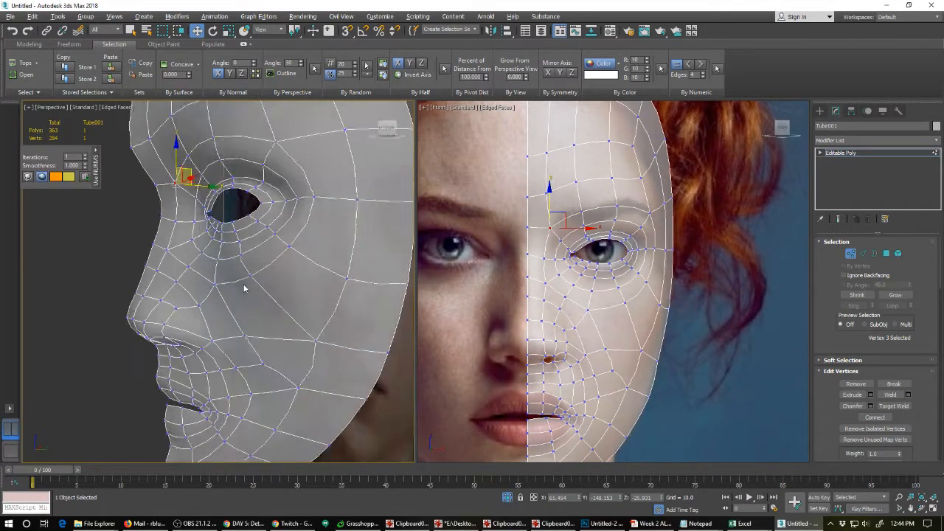
alt+middle_drag(245, 289, 280, 281)
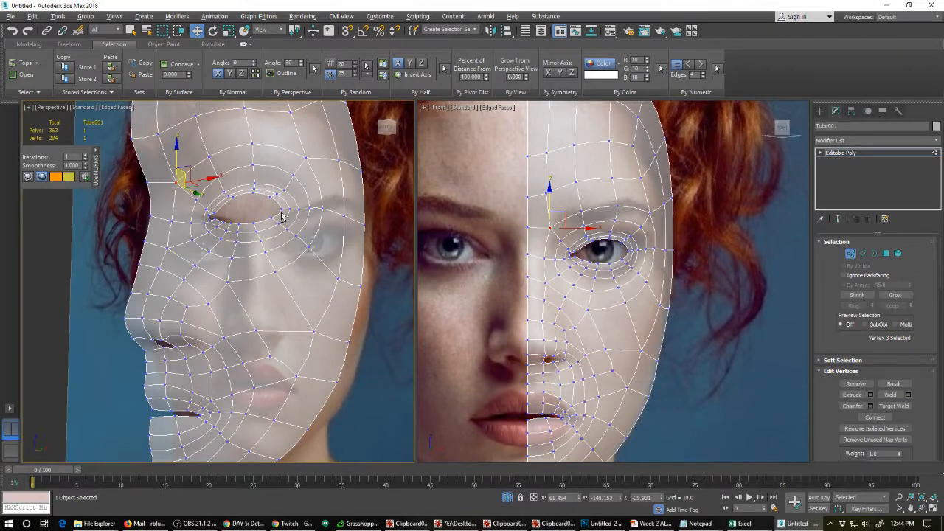
alt+middle_drag(280, 216, 214, 242)
alt+middle_drag(214, 241, 227, 238)
key(ctrl+q)
Adjust the depth of the two outer upper-eyelid vertices in the side view, bringing the outermost one forward.
middle_drag(219, 192, 219, 219)
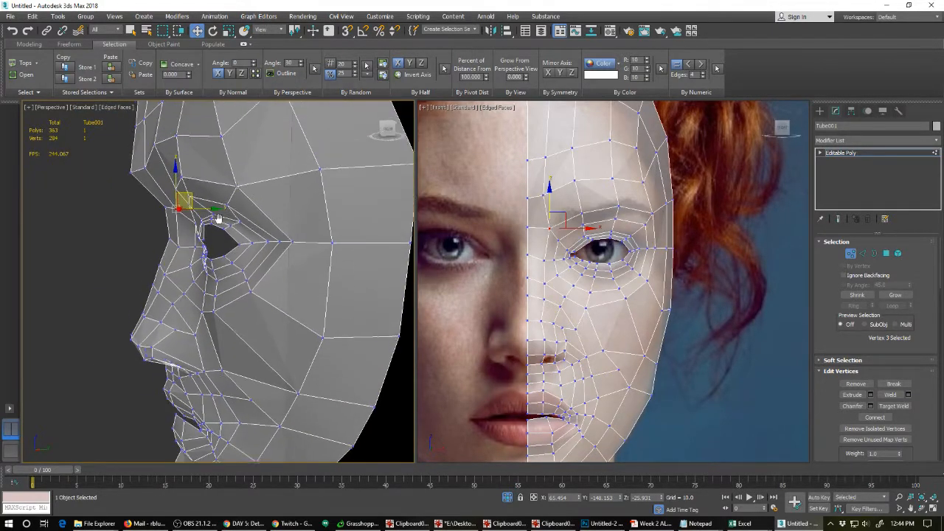
scroll(219, 219, up, 3)
click(212, 215)
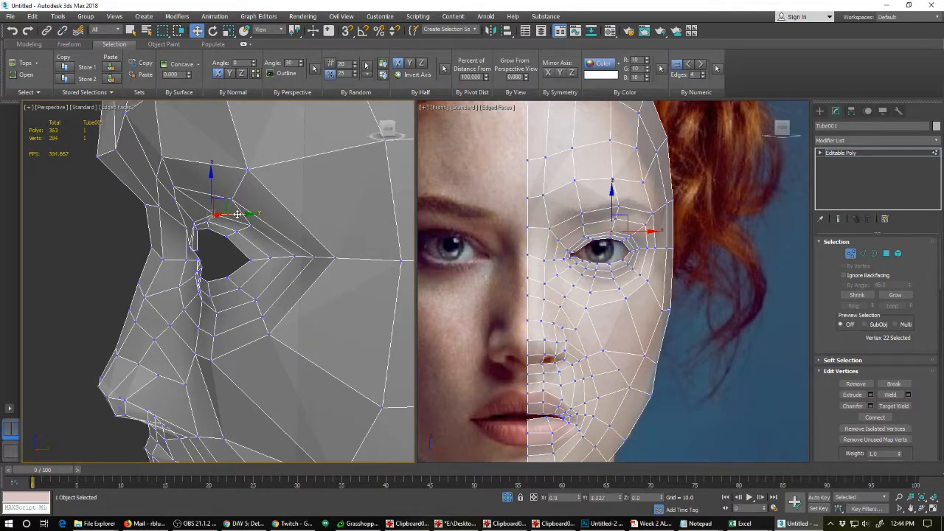
click(251, 225)
drag(272, 225, 244, 226)
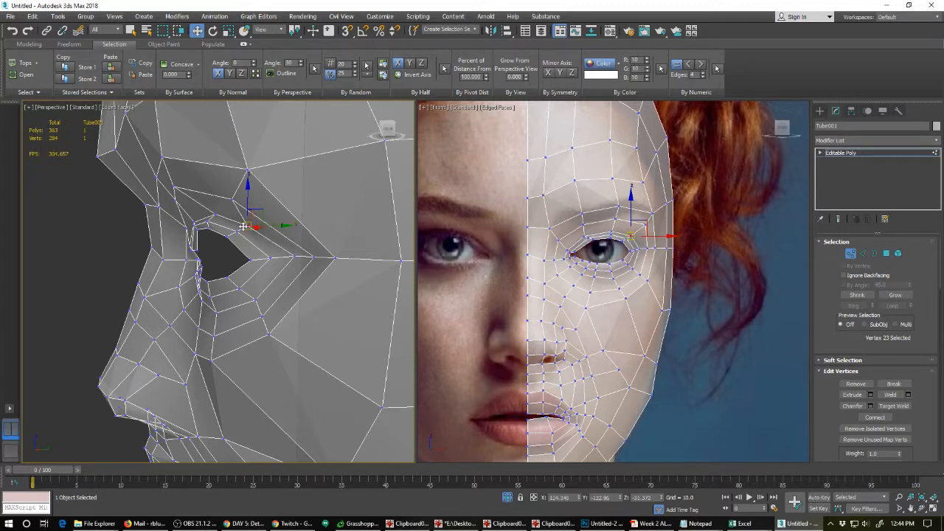
Move the eye-loop vertices below the brow forward in the side view, lowering the outer one slightly.
click(237, 198)
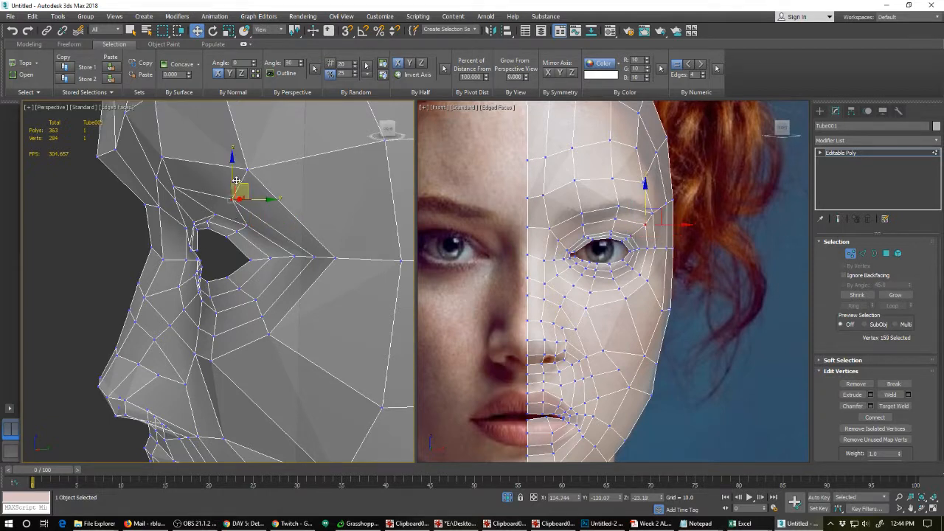
drag(241, 183, 239, 186)
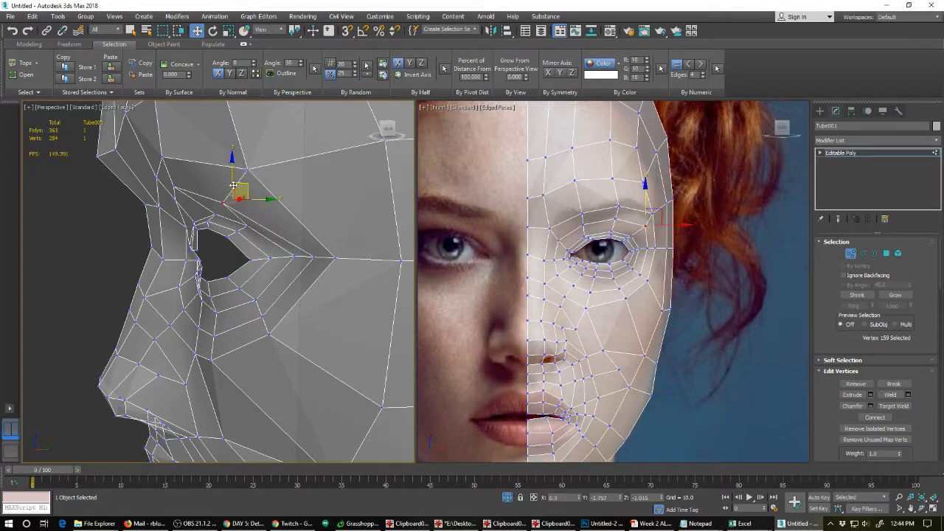
click(175, 187)
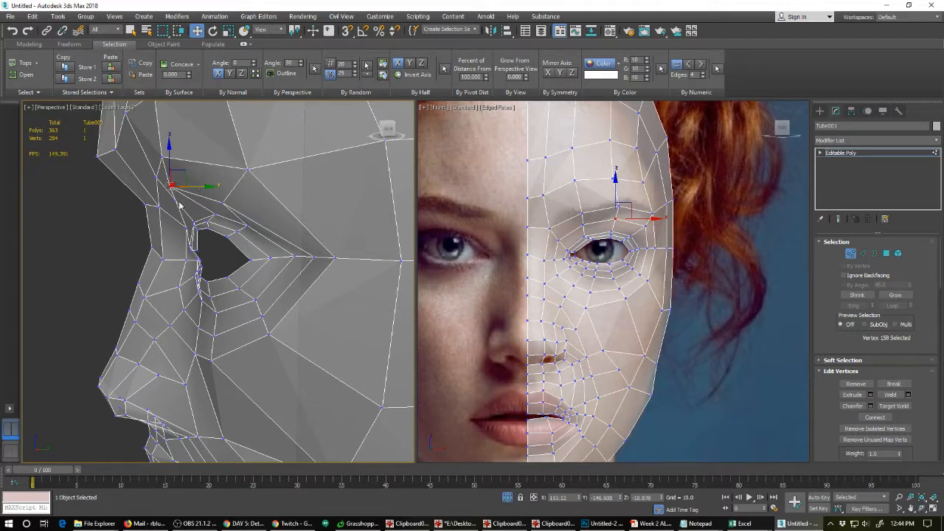
click(178, 198)
drag(200, 200, 192, 200)
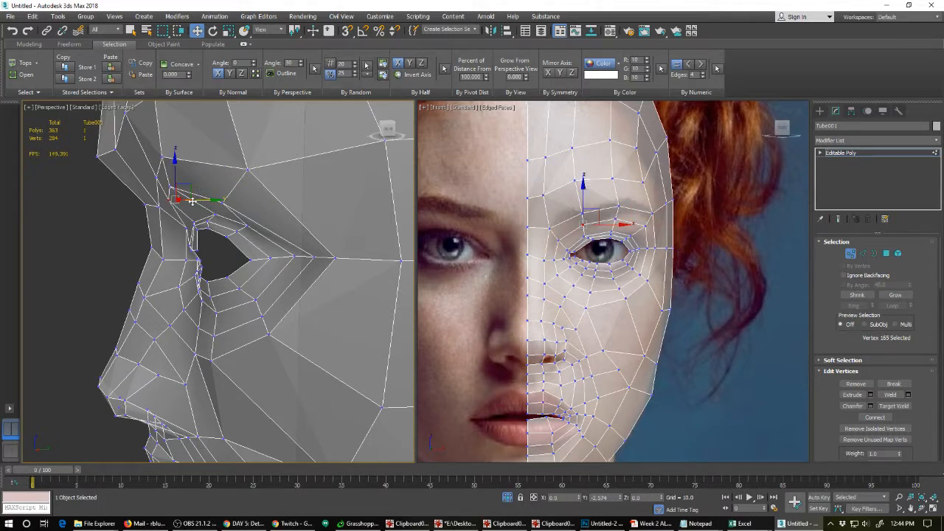
Move the two vertices on the outer edge of the nostril wing outward to match the photo.
alt+middle_drag(180, 258, 201, 287)
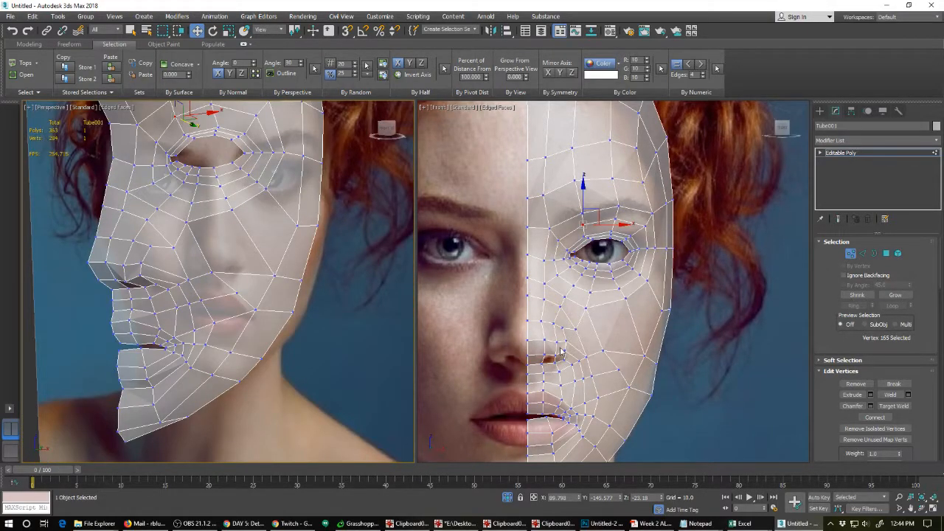
scroll(568, 348, up, 5)
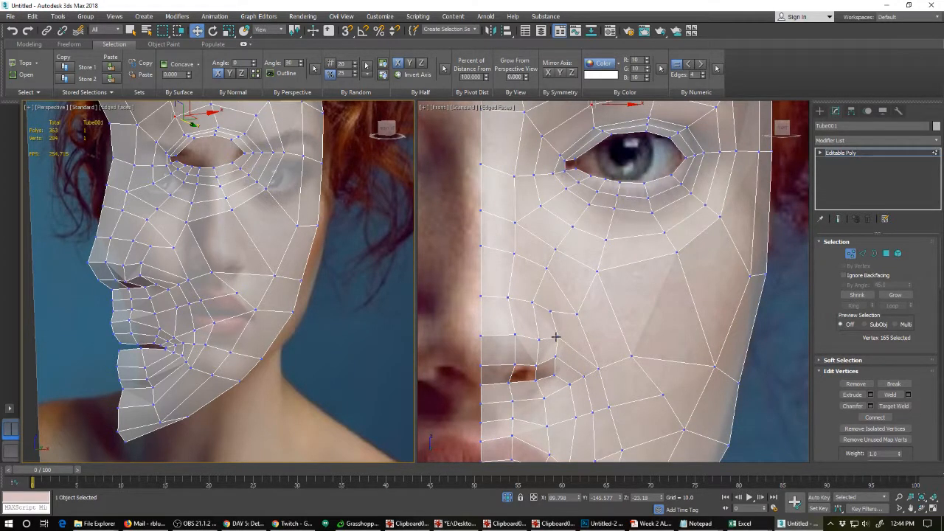
click(555, 337)
click(568, 356)
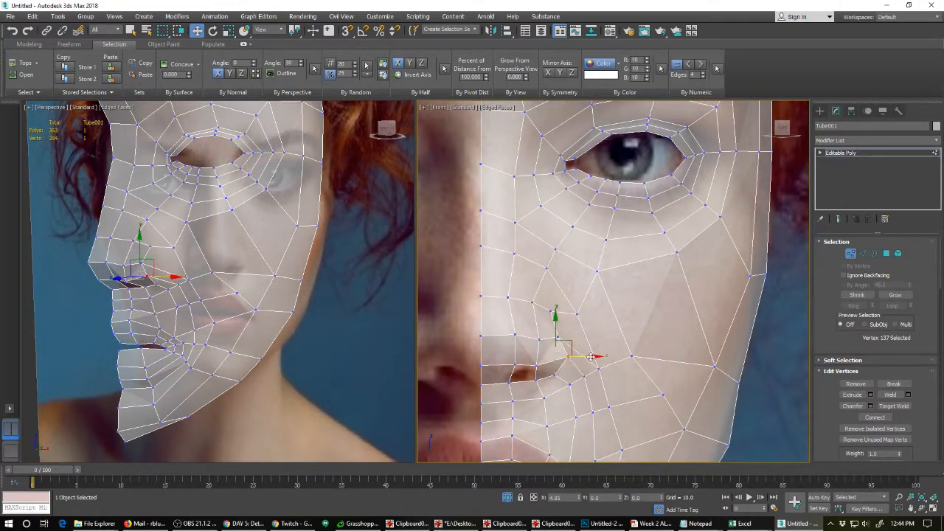
click(558, 336)
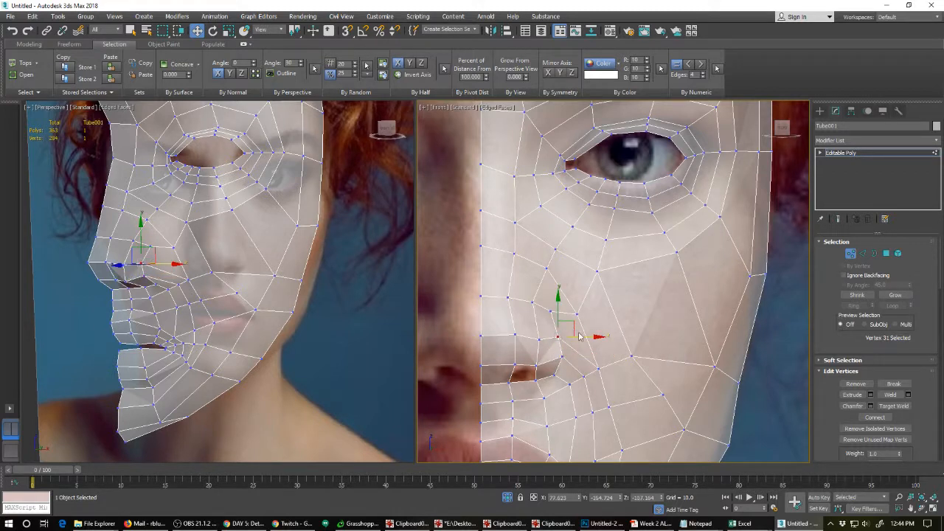
drag(562, 338, 566, 336)
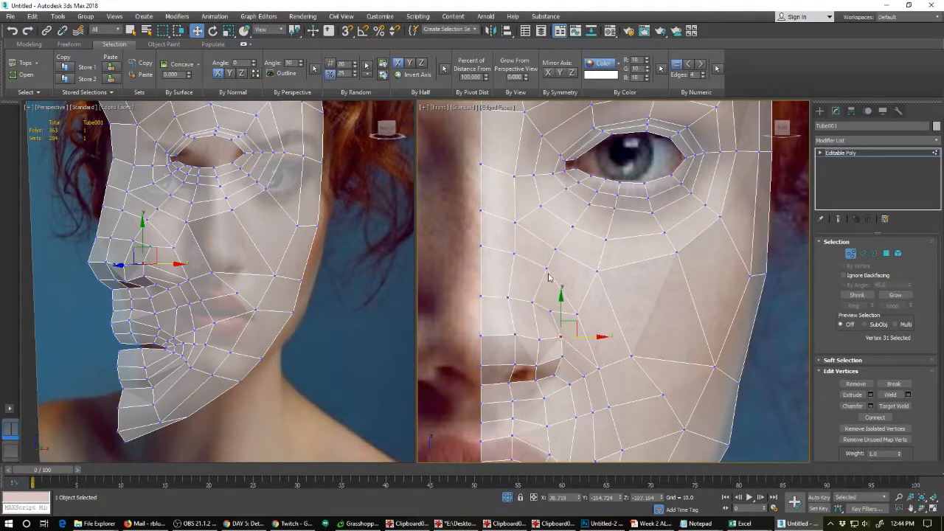
Select the ring of edges radiating around the nose and nostril and connect them with a new edge loop.
key(2)
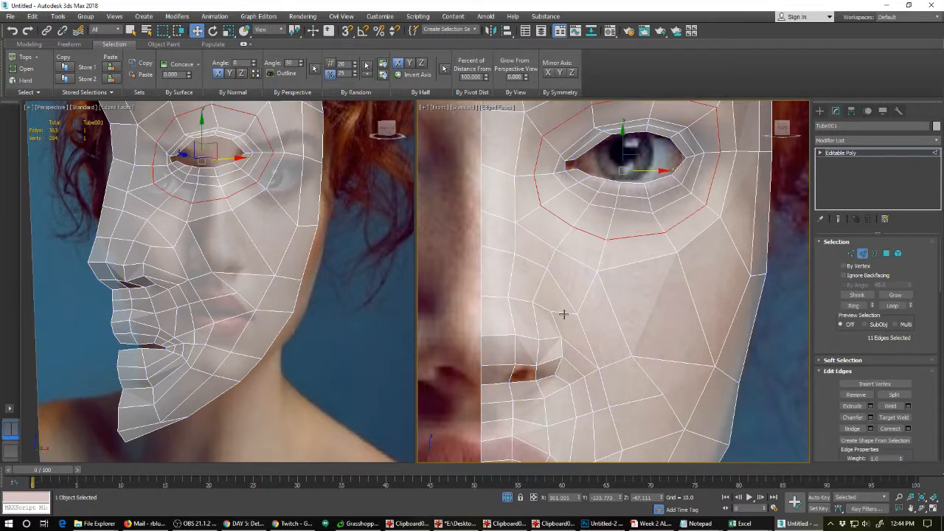
click(563, 314)
double_click(575, 346)
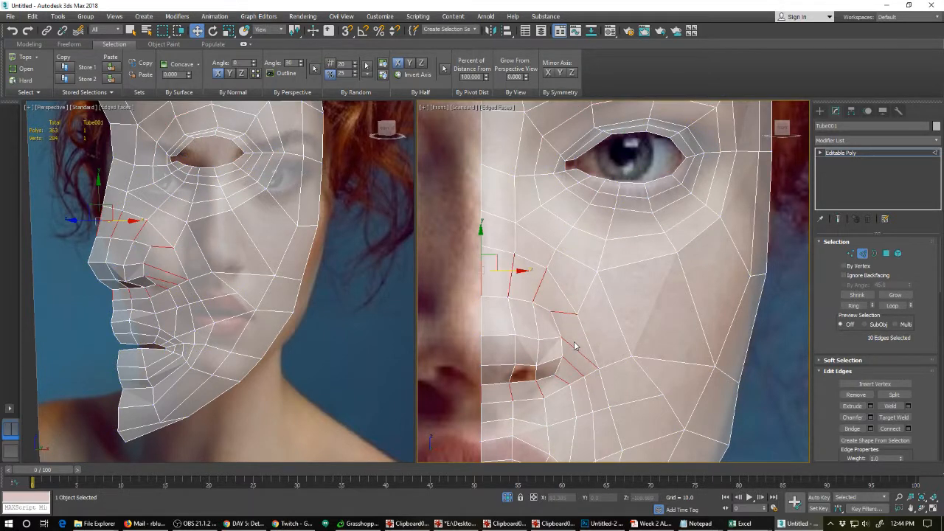
click(891, 429)
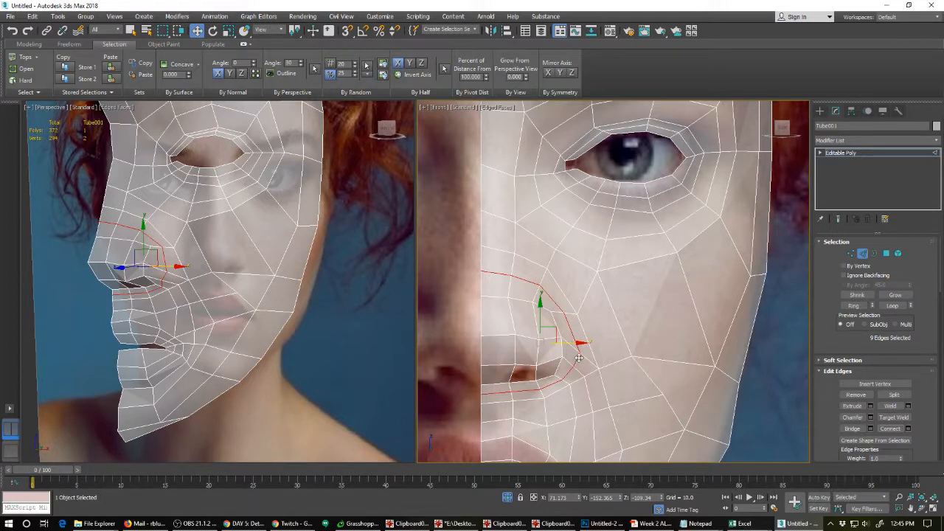
Pull the new loop's vertices beside the nostril wing inward in the front view to follow the wing's contour.
key(1)
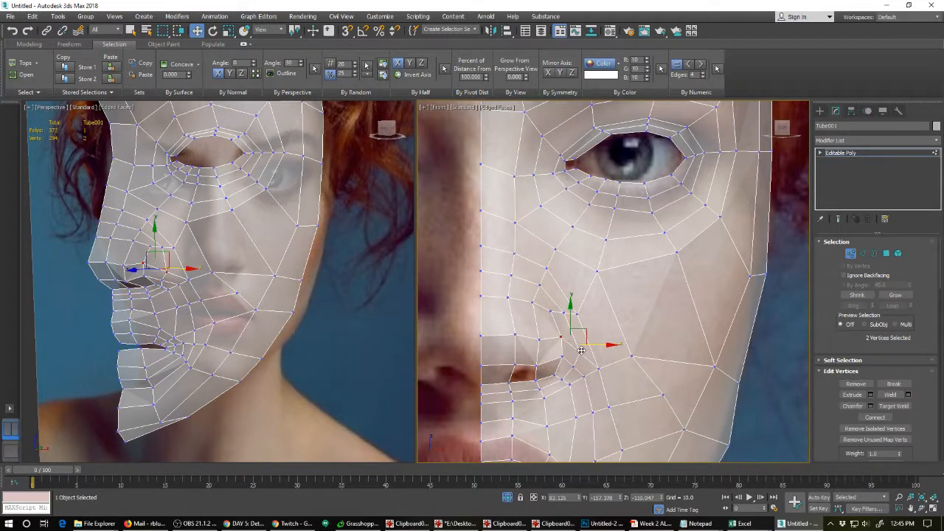
click(581, 350)
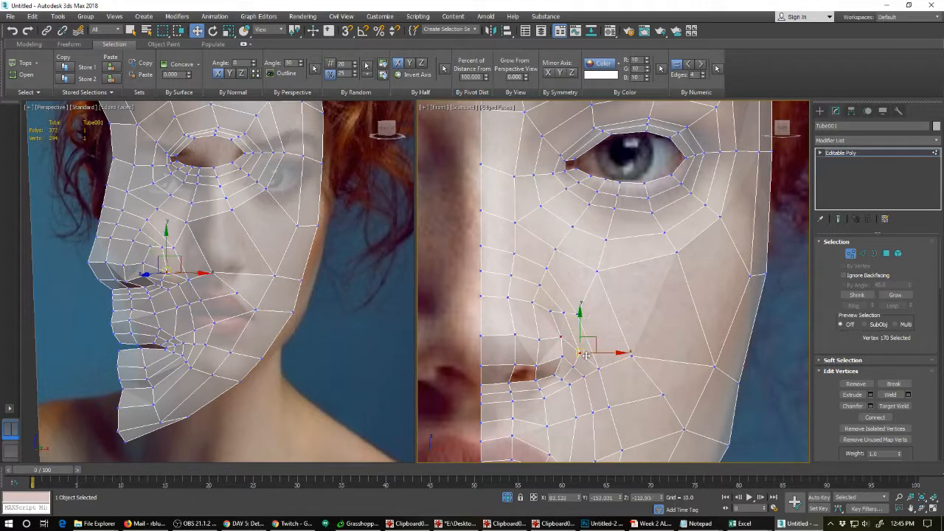
drag(595, 350, 581, 342)
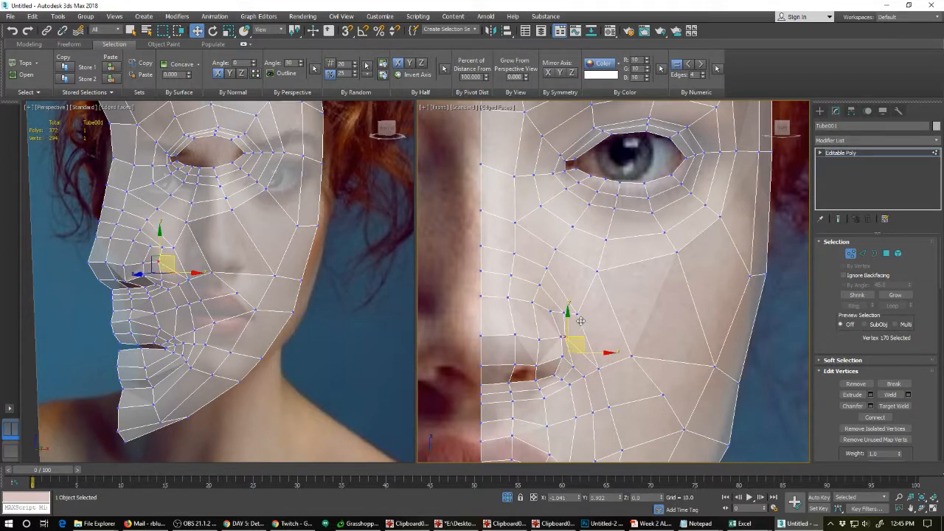
click(579, 313)
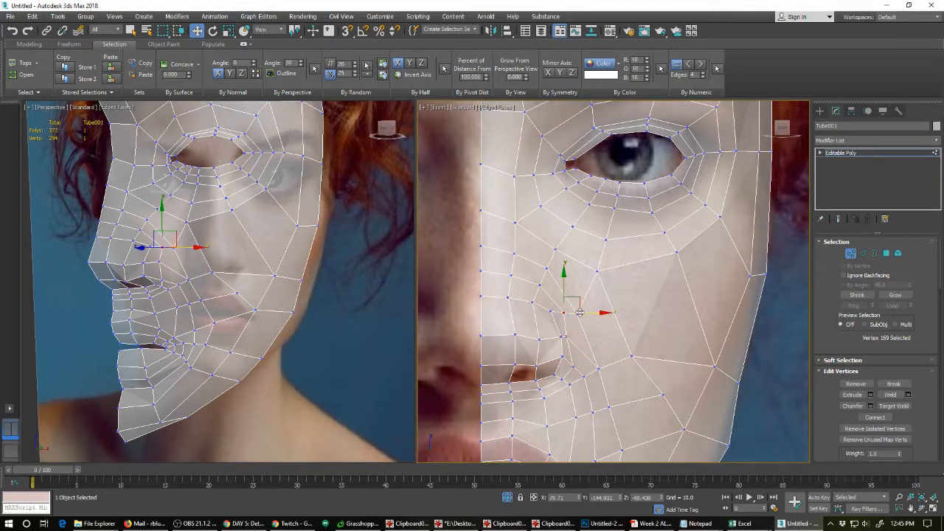
drag(569, 300, 558, 303)
click(571, 366)
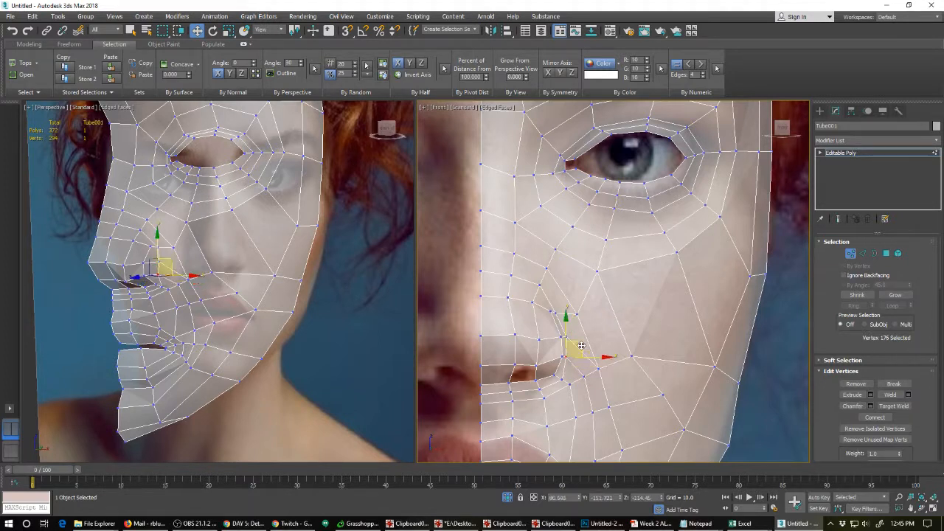
click(564, 377)
drag(578, 369, 574, 363)
right_click(149, 278)
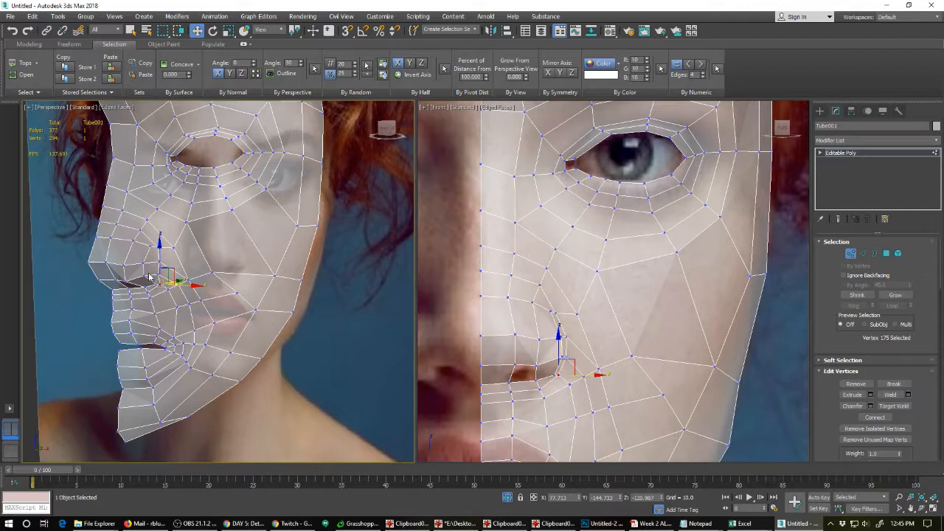
click(194, 283)
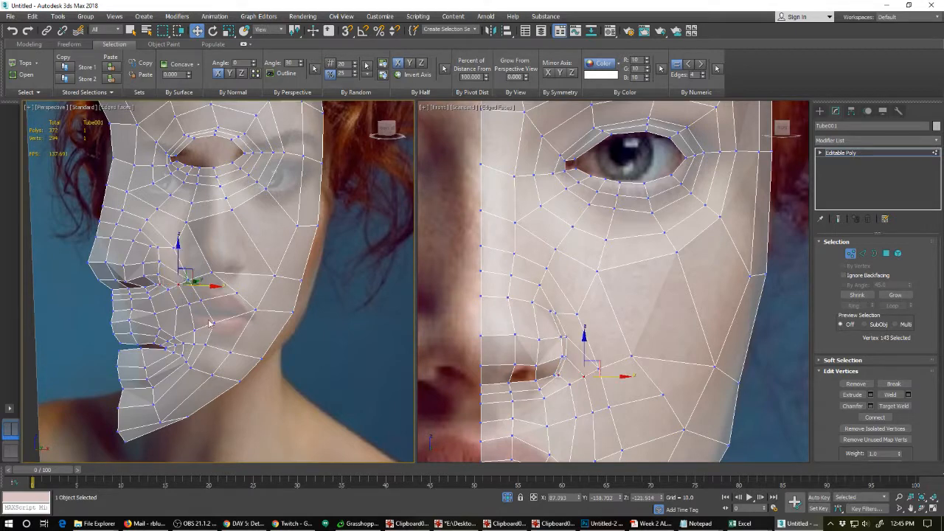
click(161, 284)
scroll(156, 290, up, 3)
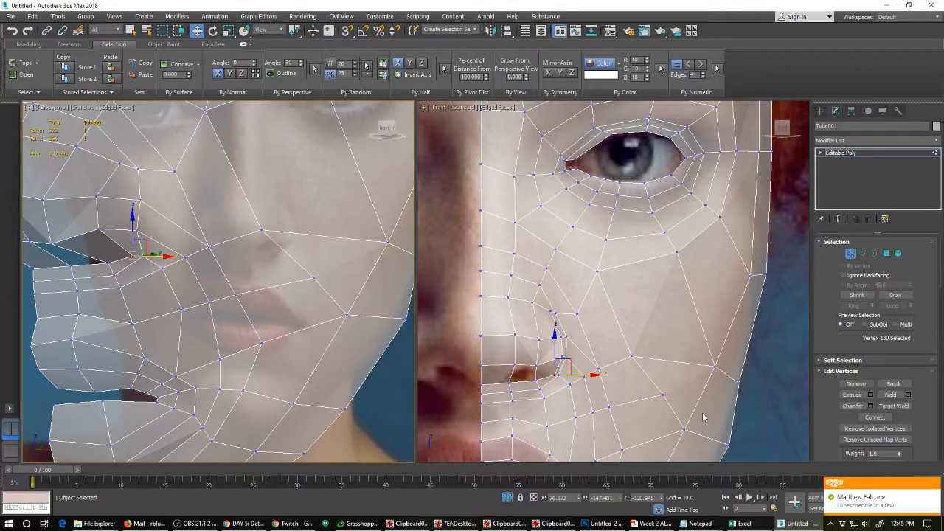
click(934, 483)
click(908, 507)
drag(571, 102, 943, 102)
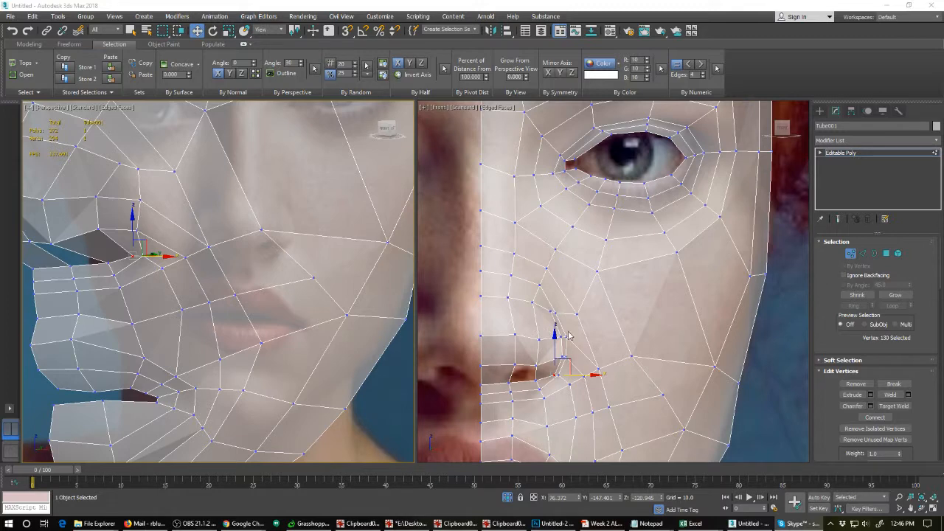
Push the two new-loop vertices on the outer side of the nostril wing back in depth from an angled view.
alt+middle_drag(566, 377, 509, 378)
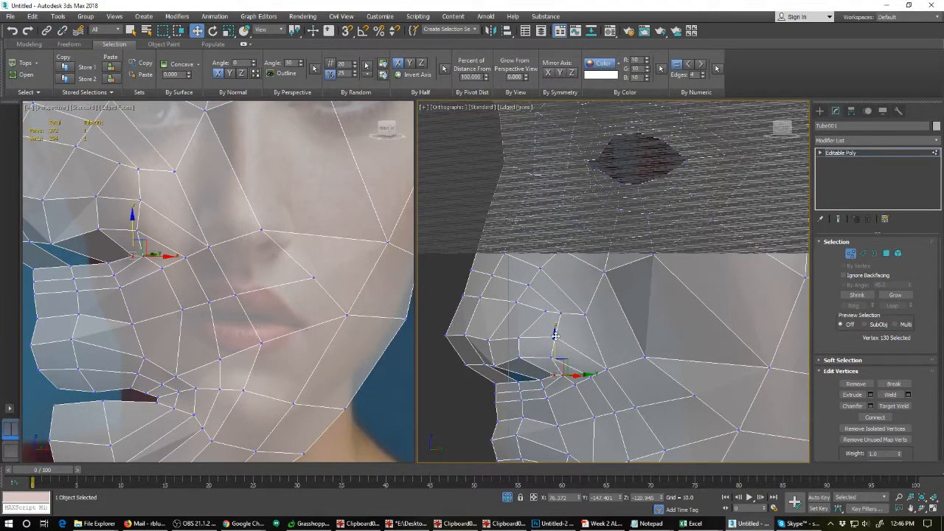
click(552, 358)
click(556, 358)
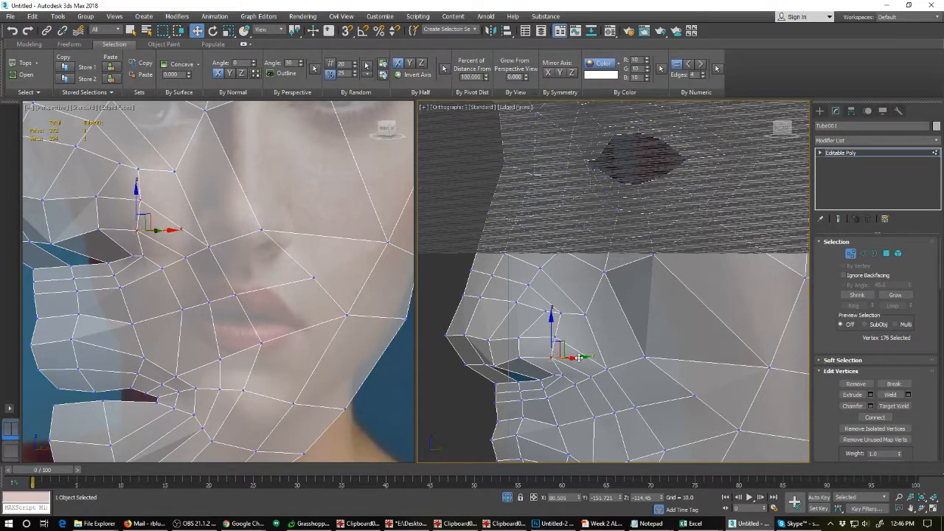
drag(591, 357, 590, 357)
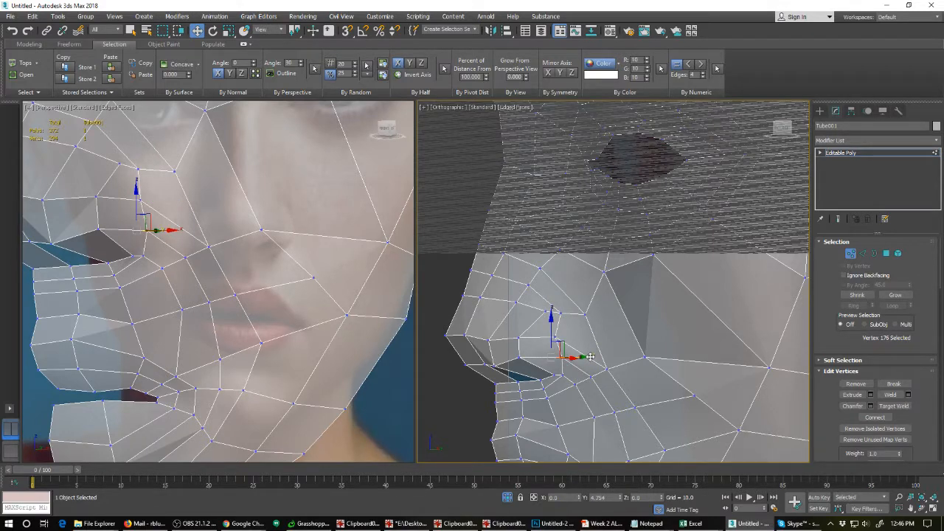
click(555, 337)
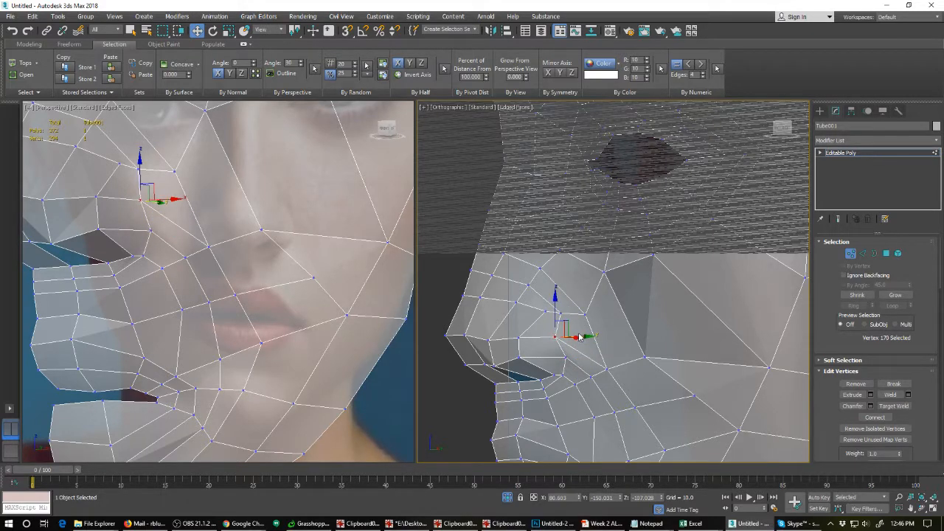
drag(581, 337, 590, 357)
click(565, 358)
key(f)
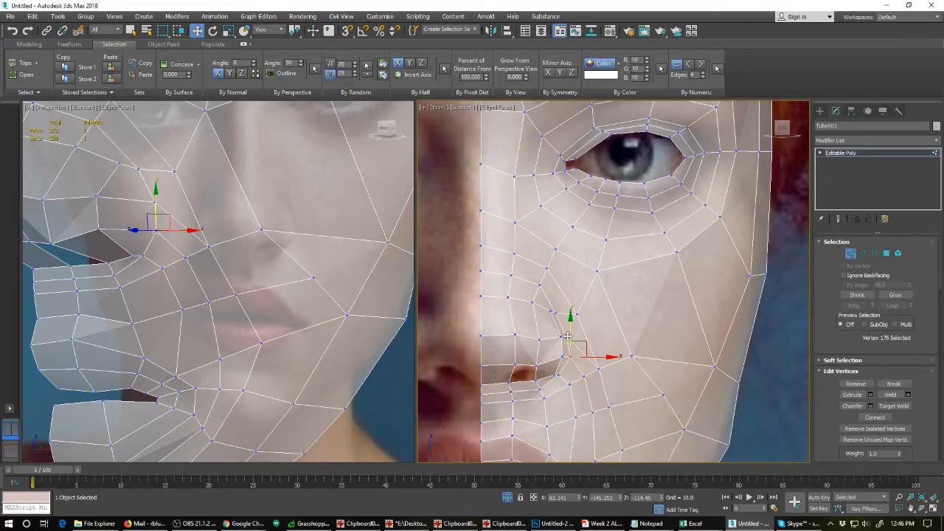
Move the same two nostril-wing vertices further back toward the cheek in the side view.
click(567, 337)
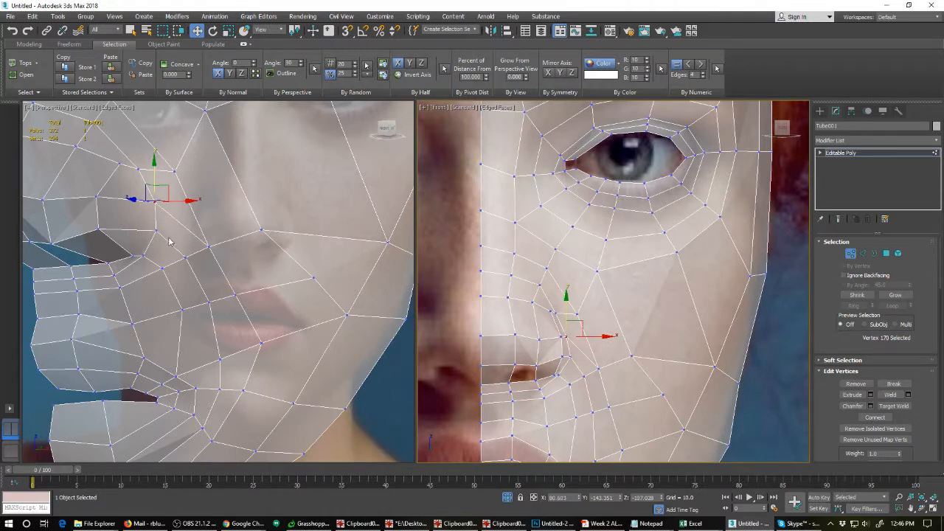
drag(169, 240, 146, 195)
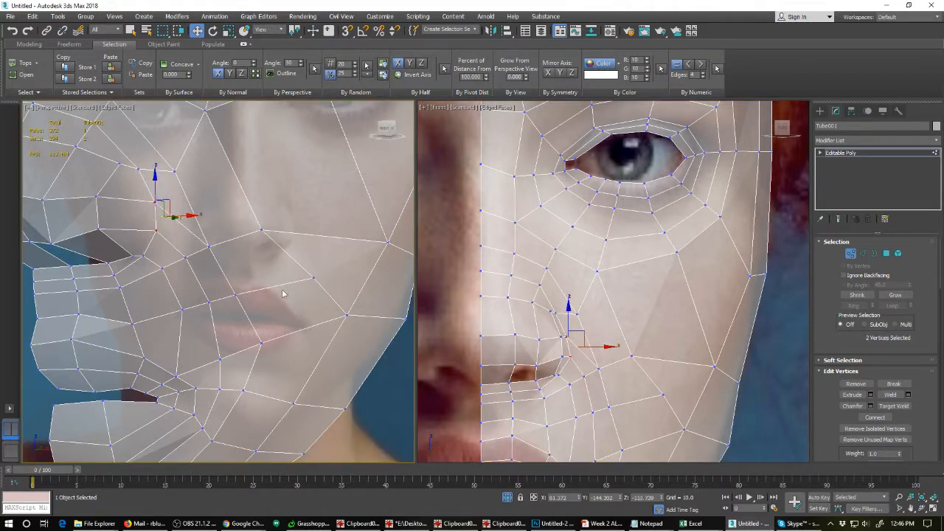
alt+middle_drag(185, 274, 120, 275)
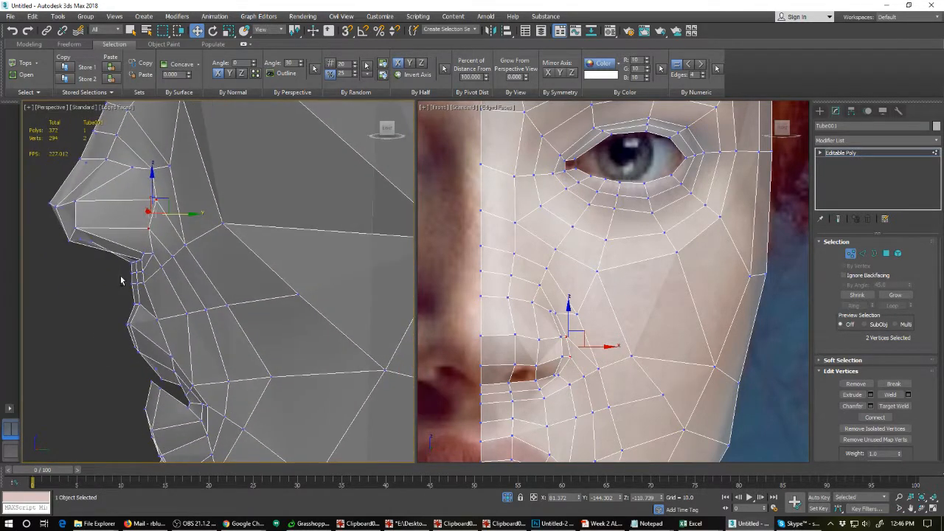
click(146, 230)
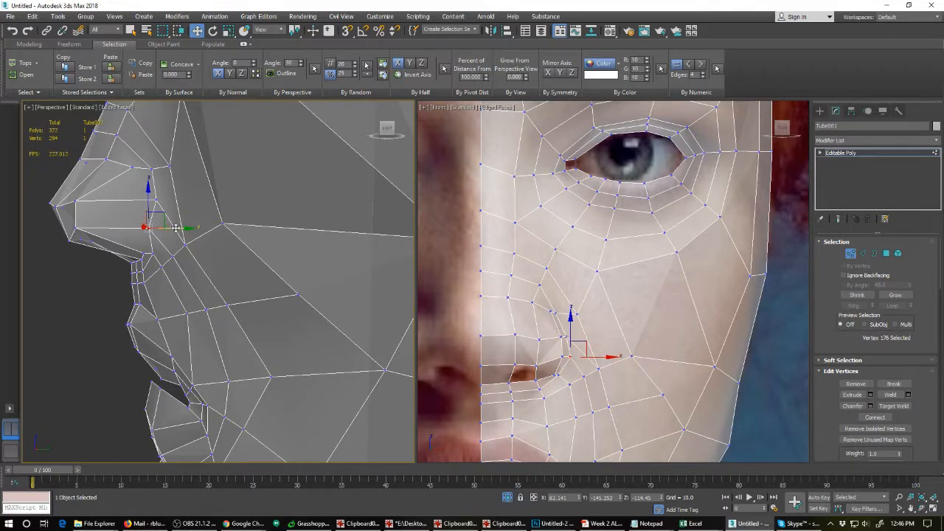
click(153, 197)
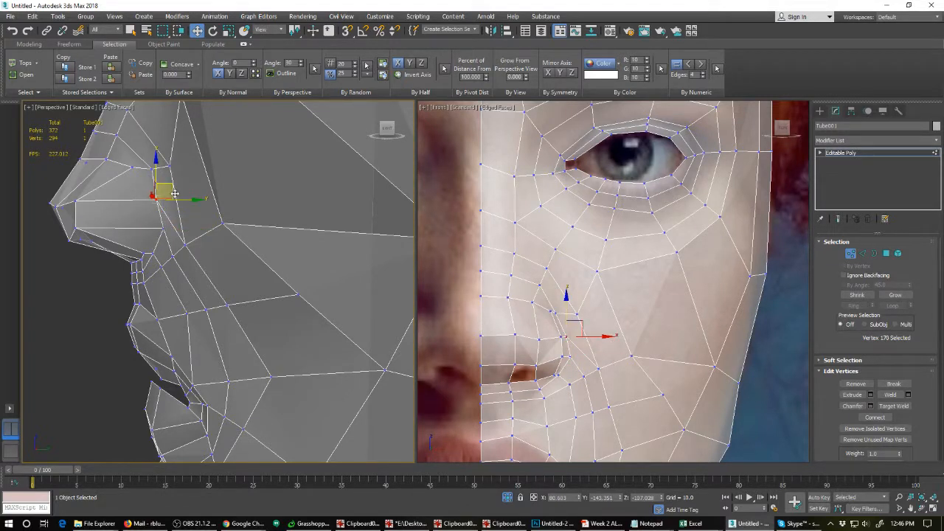
Move the cheek vertex just outside the nostril wing up and inward in the front view.
click(184, 244)
click(609, 367)
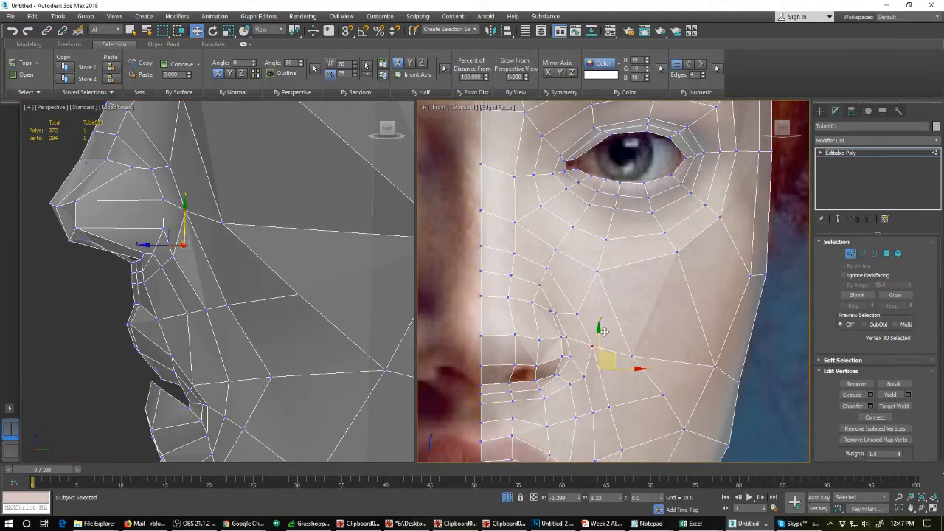
click(584, 376)
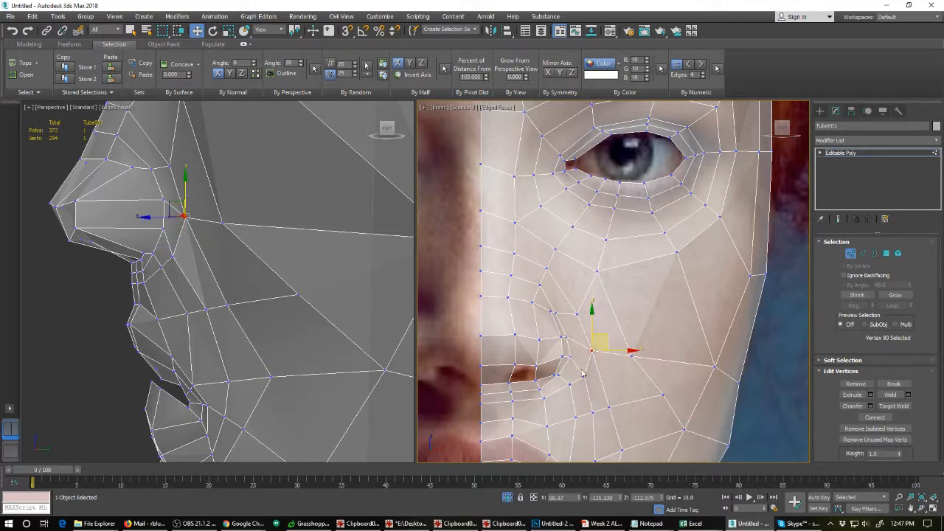
Reposition the vertices around the nostril wing in the front view to follow the nose outline in the reference photo.
drag(601, 370, 599, 361)
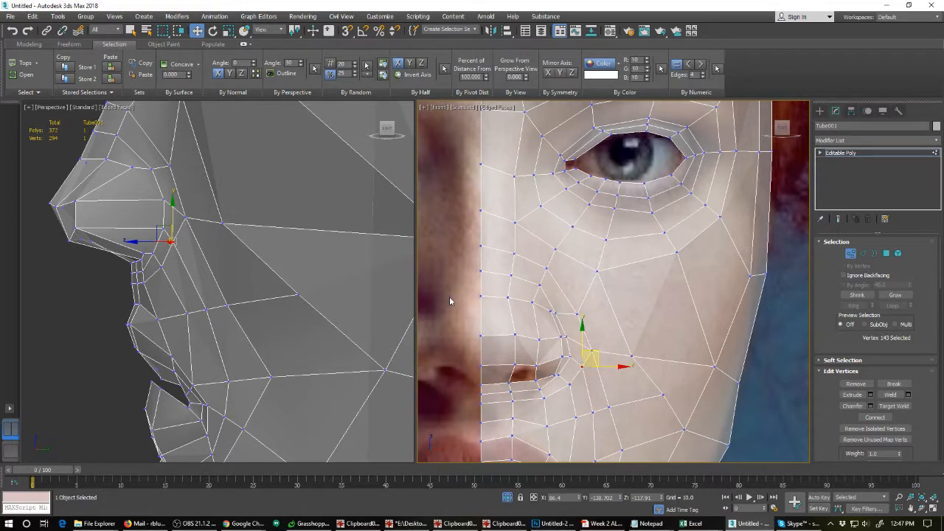
click(551, 311)
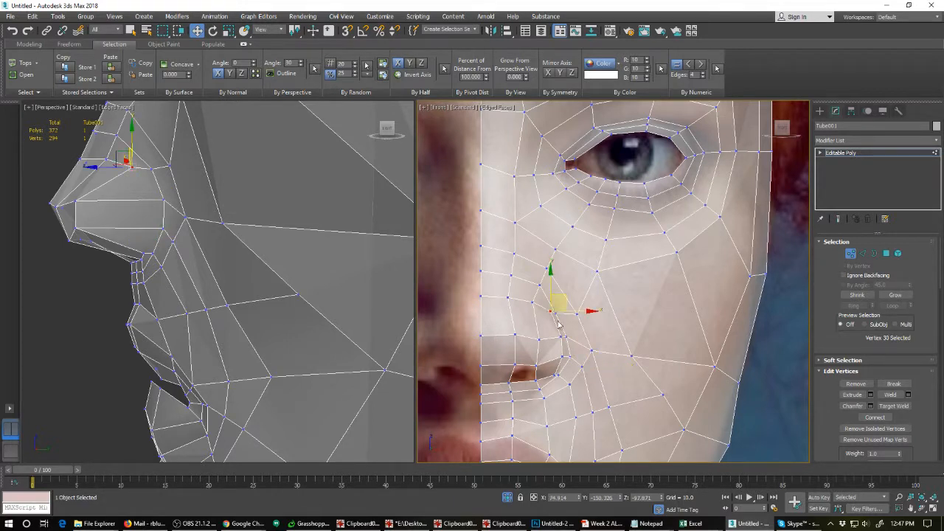
drag(568, 299, 565, 304)
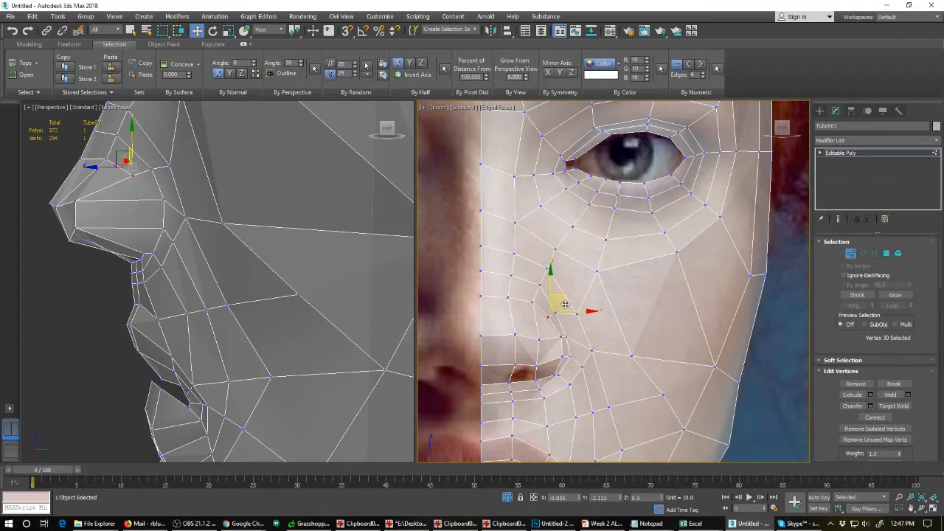
click(562, 358)
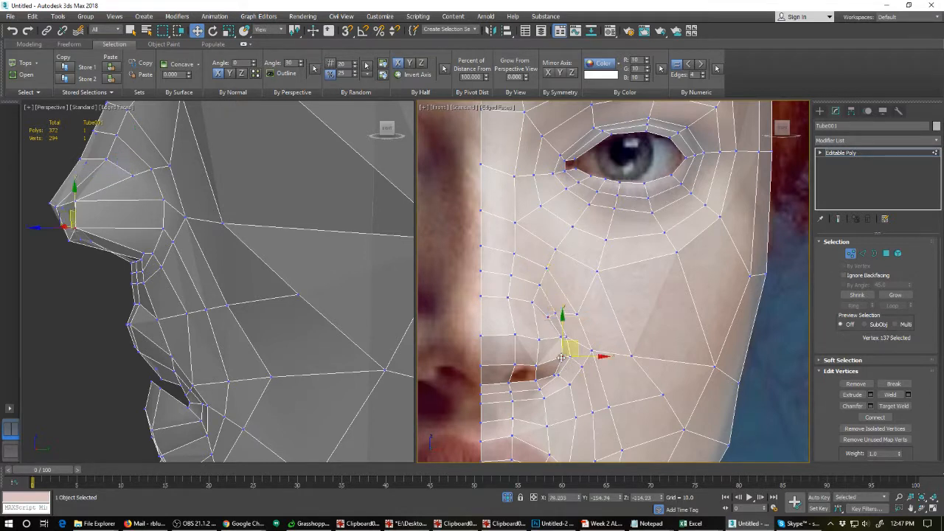
drag(576, 349, 578, 347)
Adjust the vertices along the lower rim of the nostril opening in the front view to match the photo.
click(566, 371)
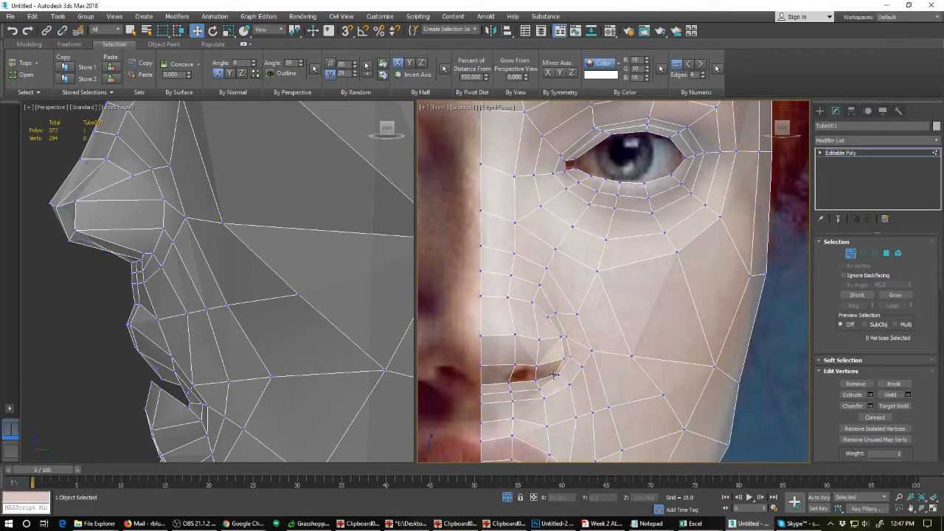
drag(572, 366, 548, 371)
click(537, 378)
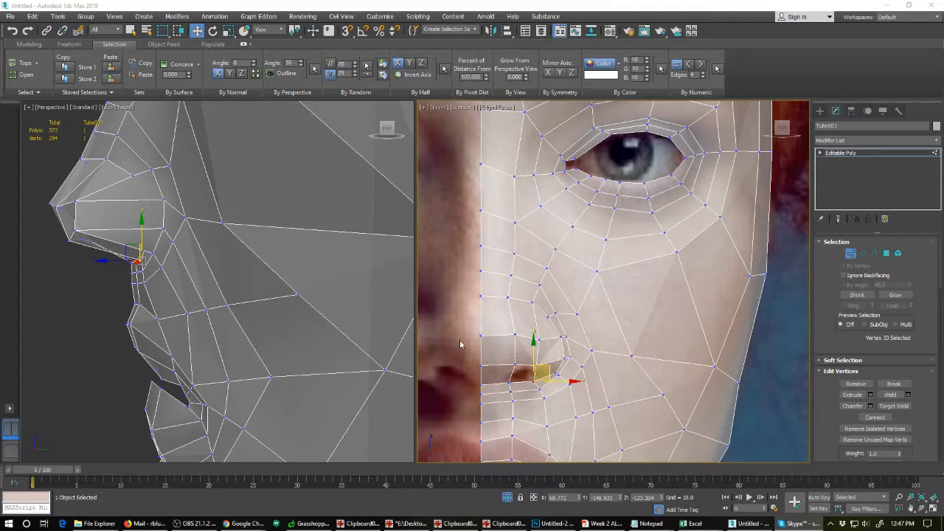
scroll(460, 345, down, 3)
scroll(459, 344, up, 3)
alt+middle_drag(460, 344, 504, 389)
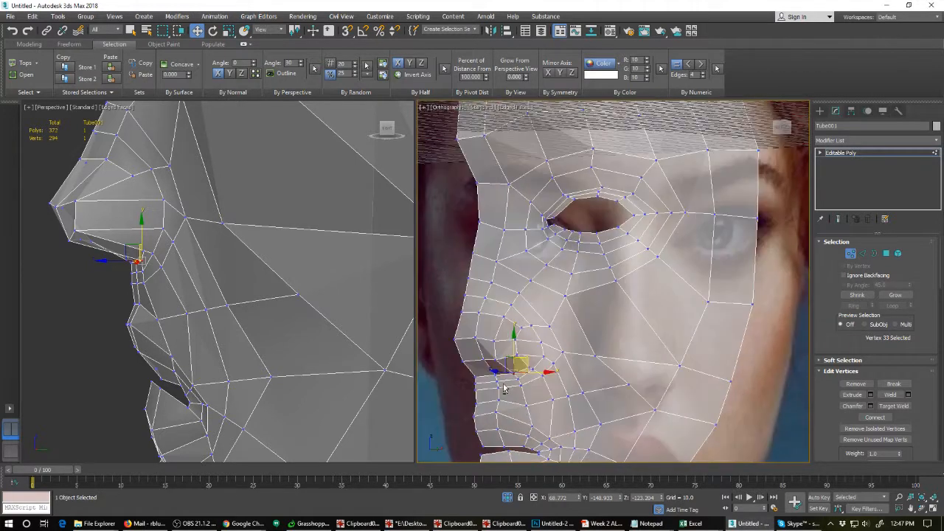
key(f)
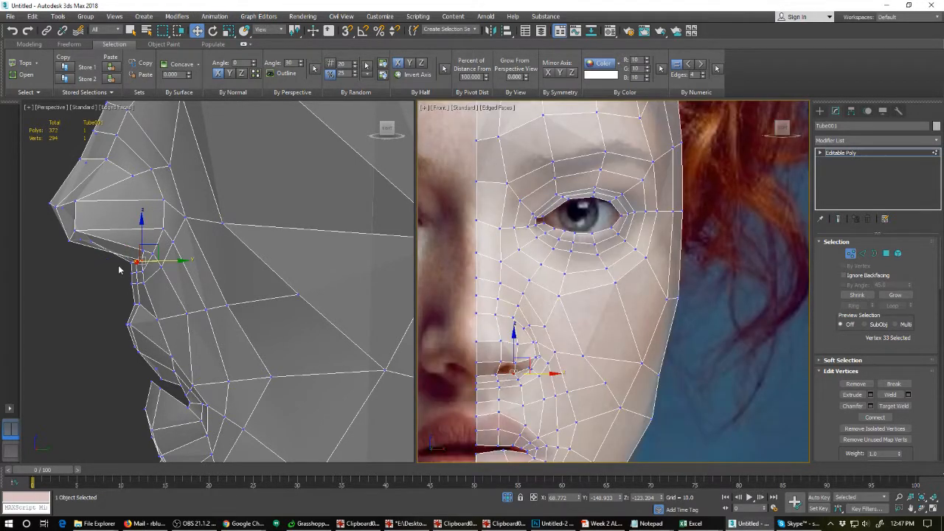
Switch to edge editing and select the series of edges running out from the nostril opening.
drag(502, 356, 528, 377)
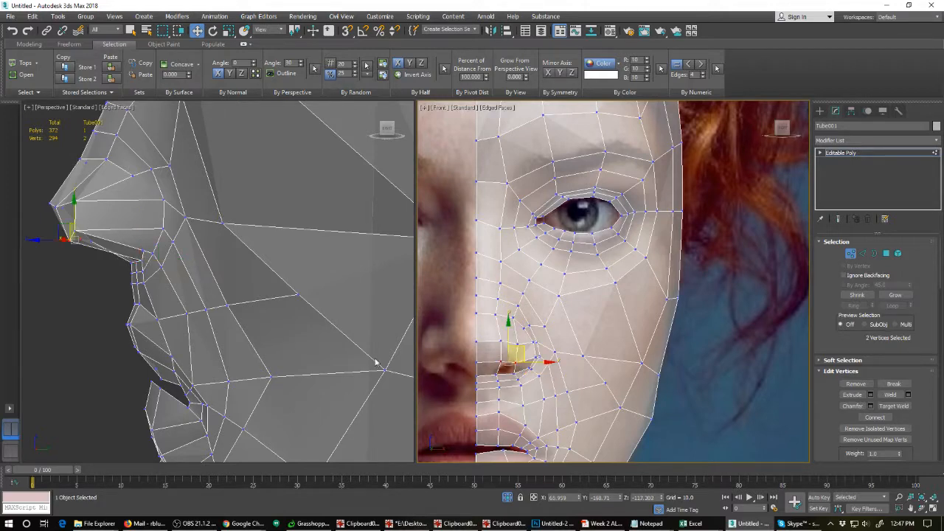
alt+middle_drag(126, 293, 146, 225)
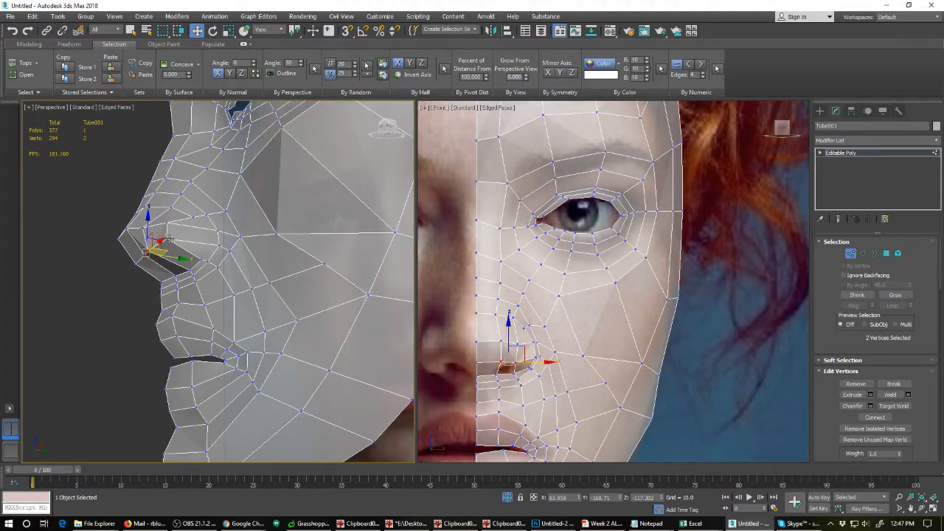
alt+middle_drag(182, 256, 180, 258)
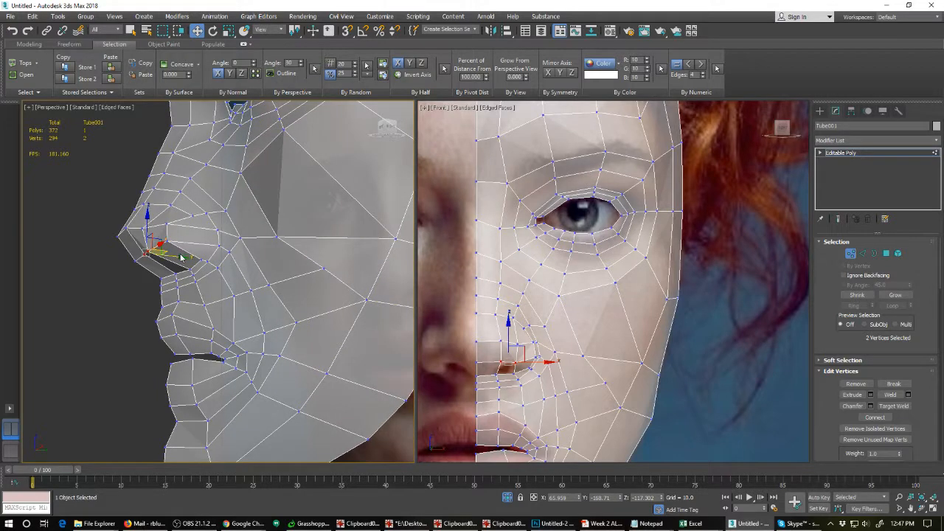
right_click(177, 253)
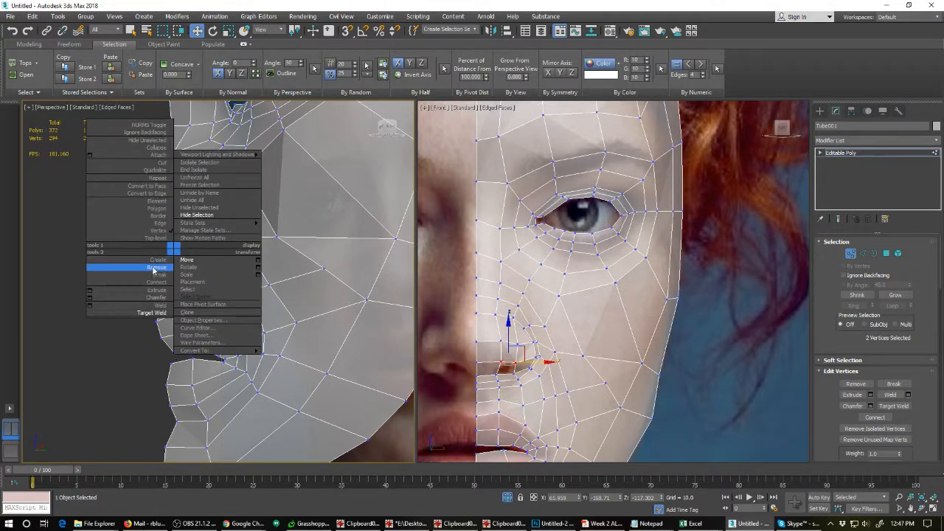
click(158, 223)
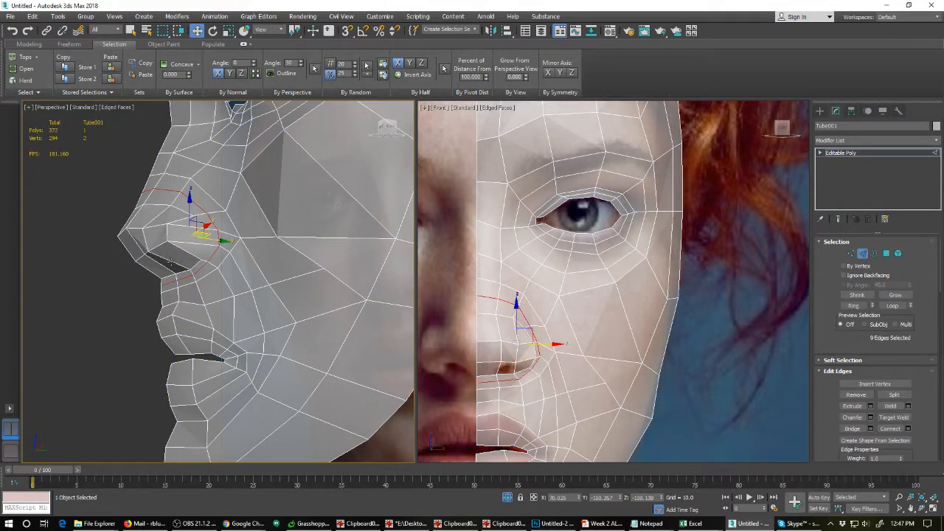
click(170, 262)
double_click(171, 263)
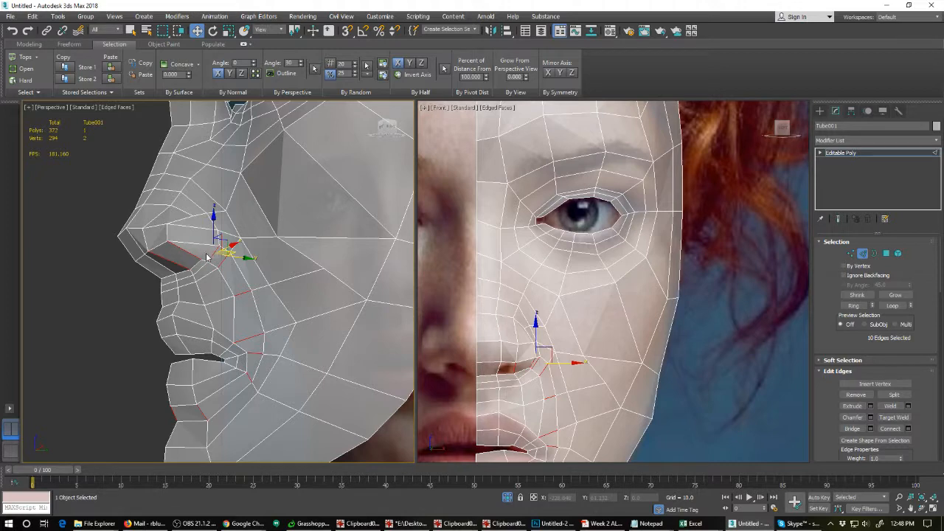
middle_drag(186, 237, 181, 270)
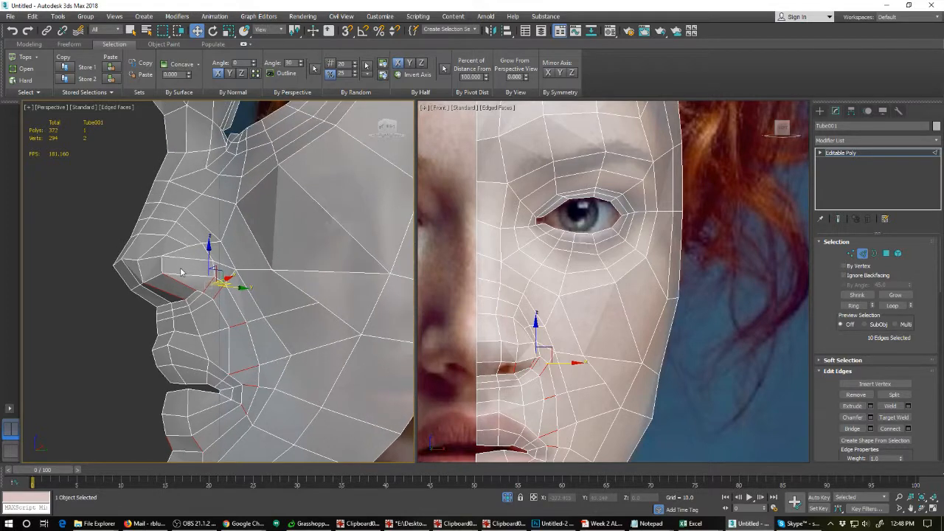
scroll(181, 272, up, 2)
Cut new edges down the side of the nostril wing, from its upper crease through the side polygon to the lower crease.
right_click(190, 238)
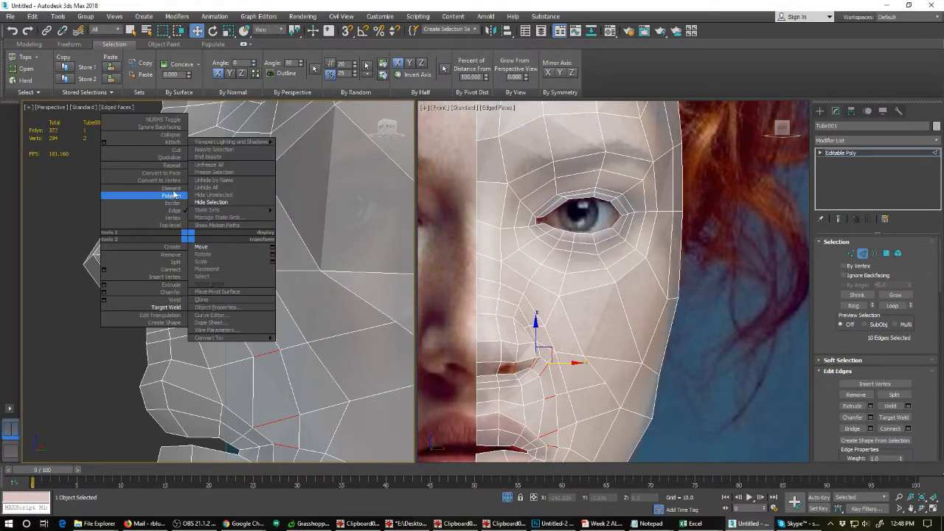
click(171, 146)
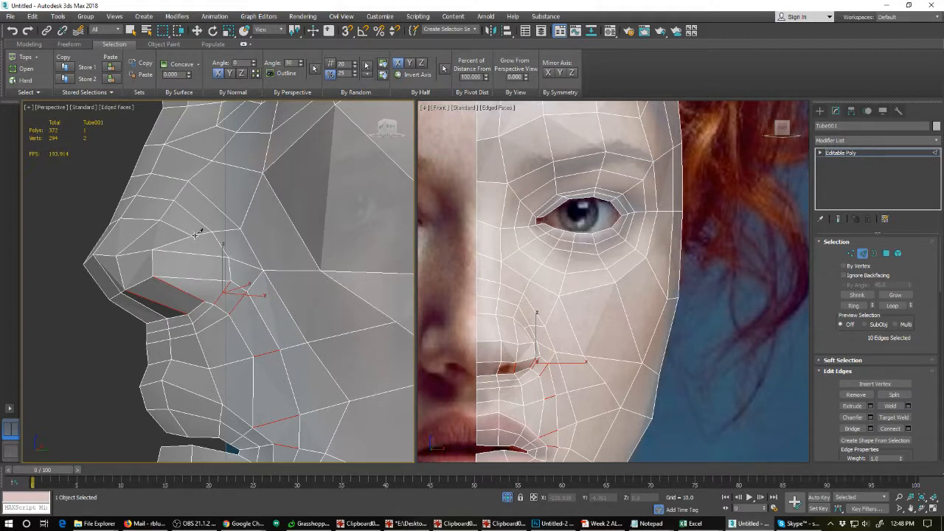
click(192, 235)
click(202, 254)
click(201, 282)
click(202, 299)
key(w)
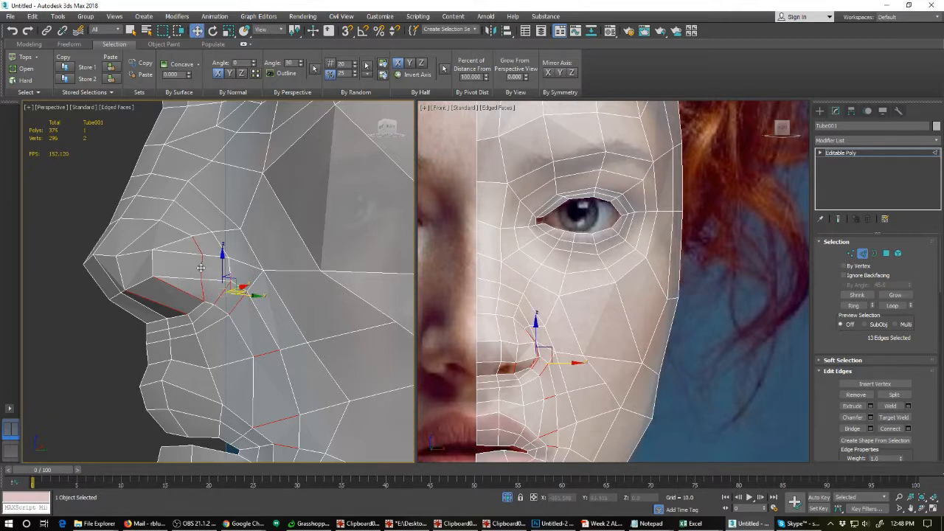
Move the middle edge of the new cut back toward the cheek and slightly outward to round the nostril wing.
click(205, 271)
click(217, 265)
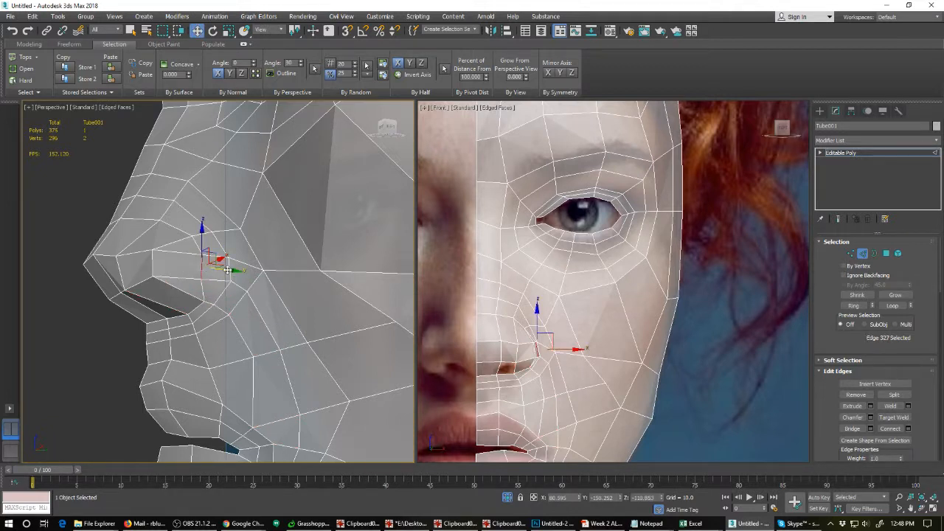
drag(246, 272, 247, 272)
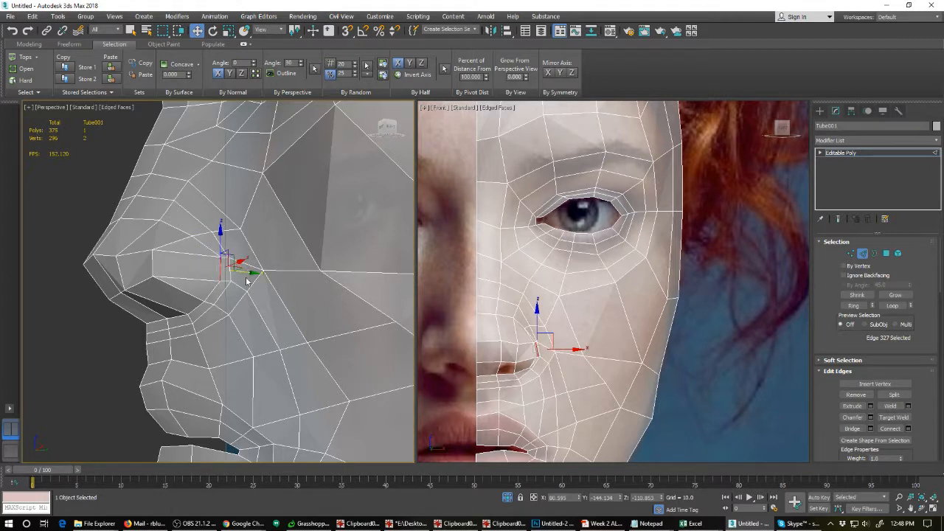
right_click(583, 346)
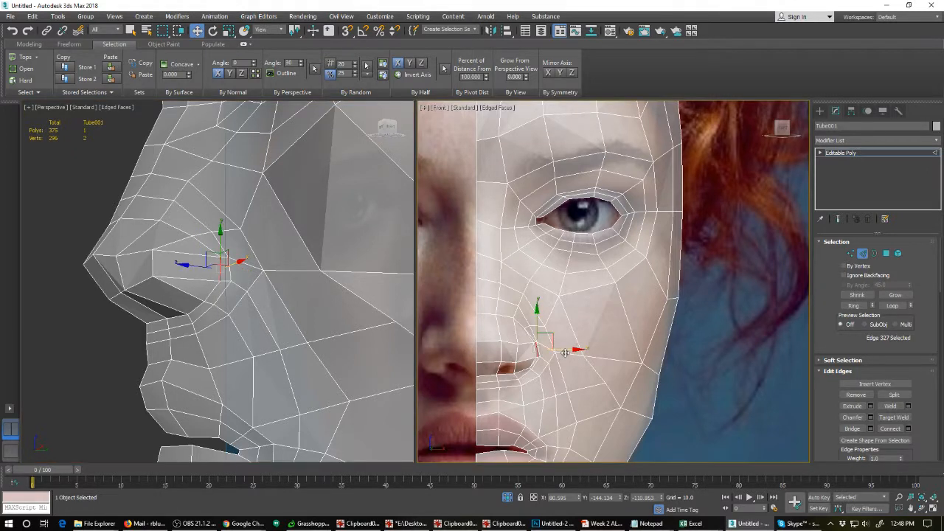
drag(565, 351, 573, 350)
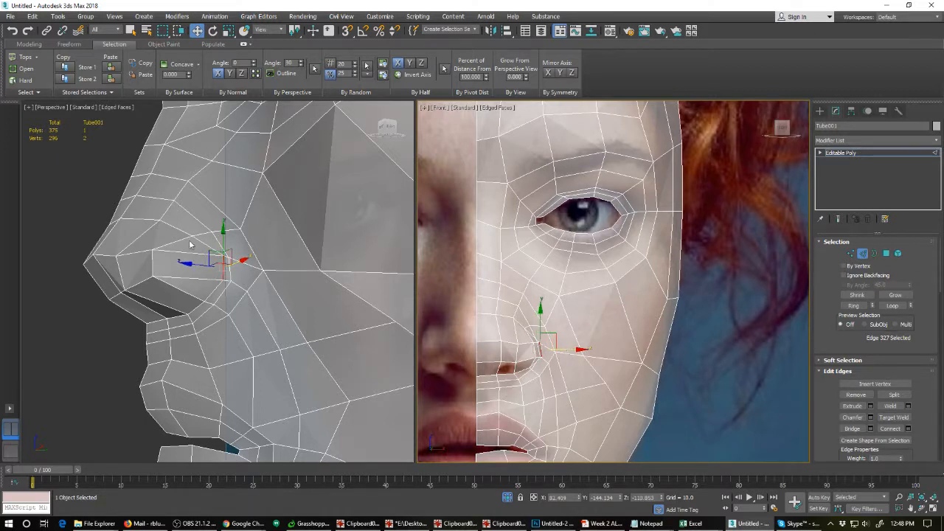
click(186, 286)
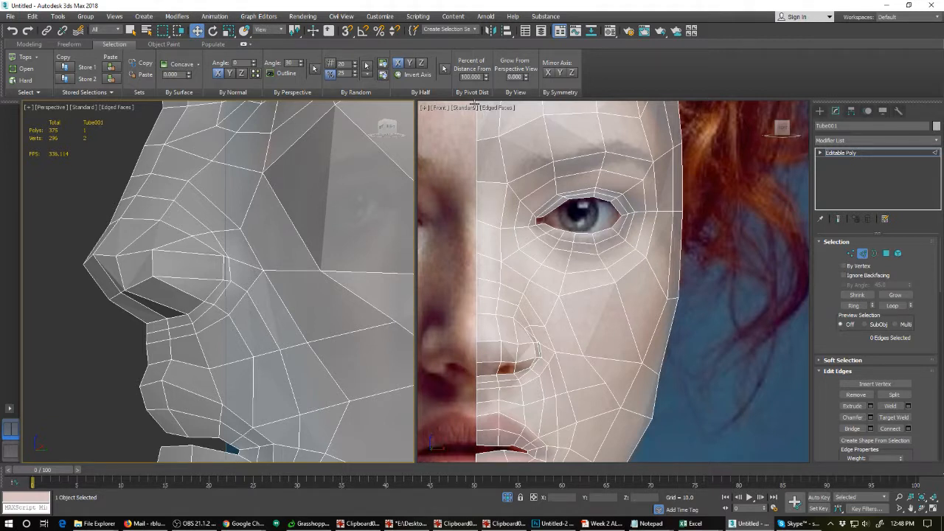
Select all polygons of the mesh that have fewer than 4 sides.
key(4)
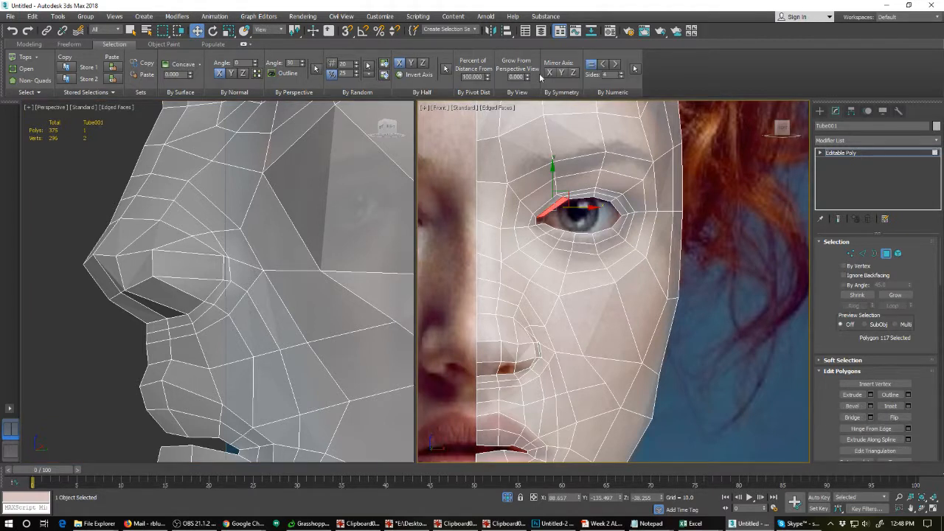
click(603, 65)
click(632, 68)
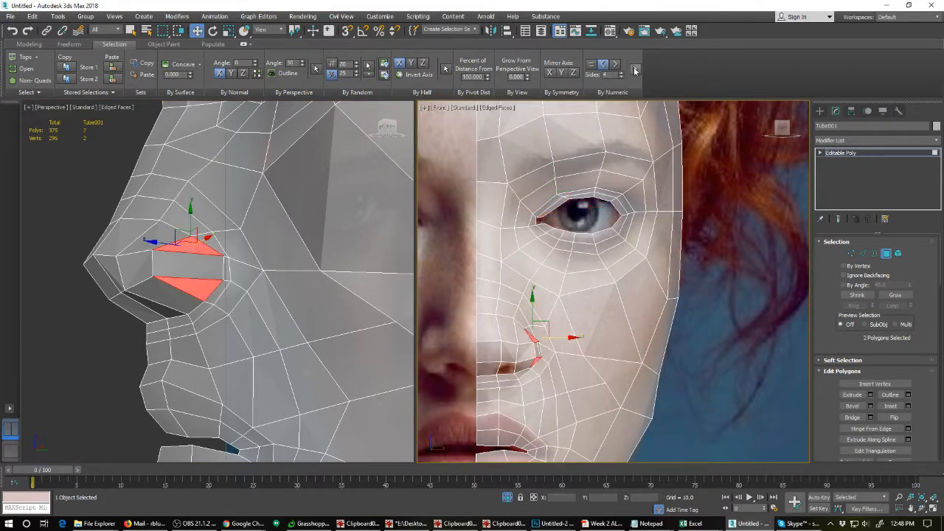
Cut a vertical edge across the nostril wing's side polygon, between the two selected triangles.
click(188, 256)
right_click(188, 255)
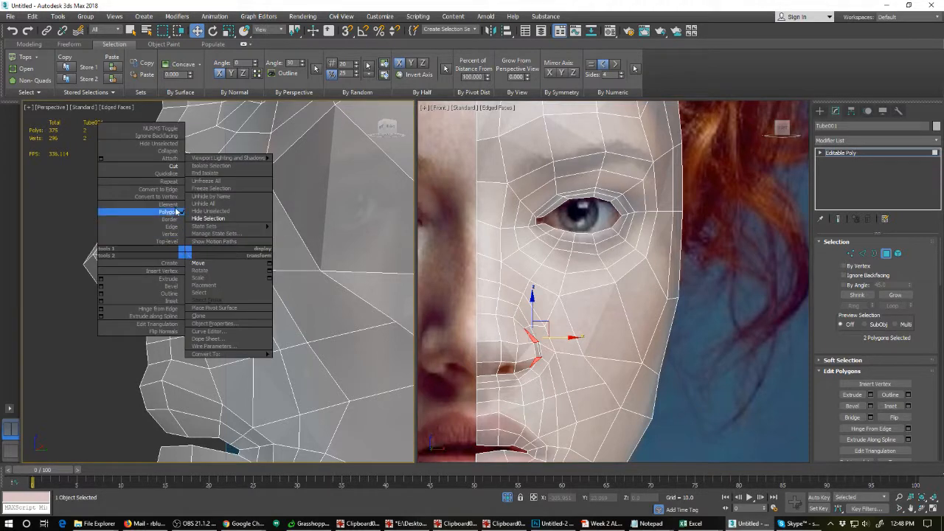
click(177, 169)
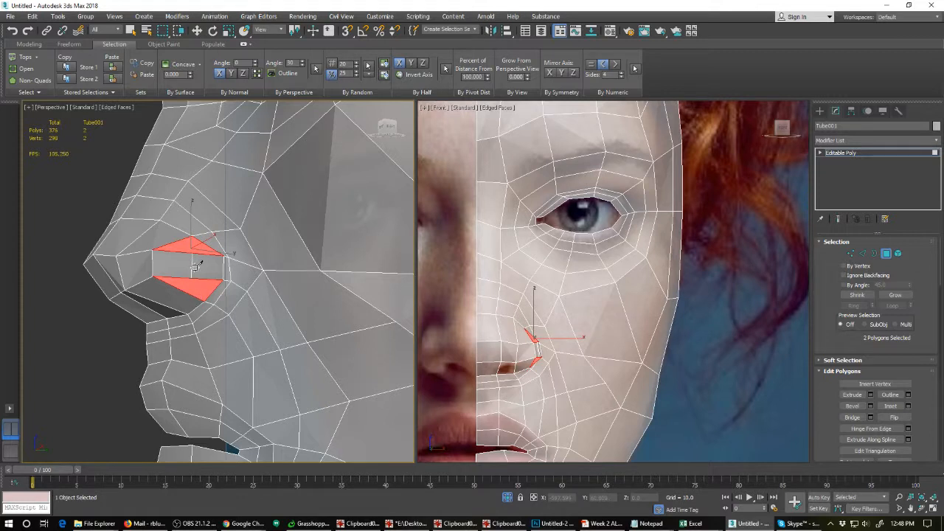
right_click(197, 267)
click(196, 266)
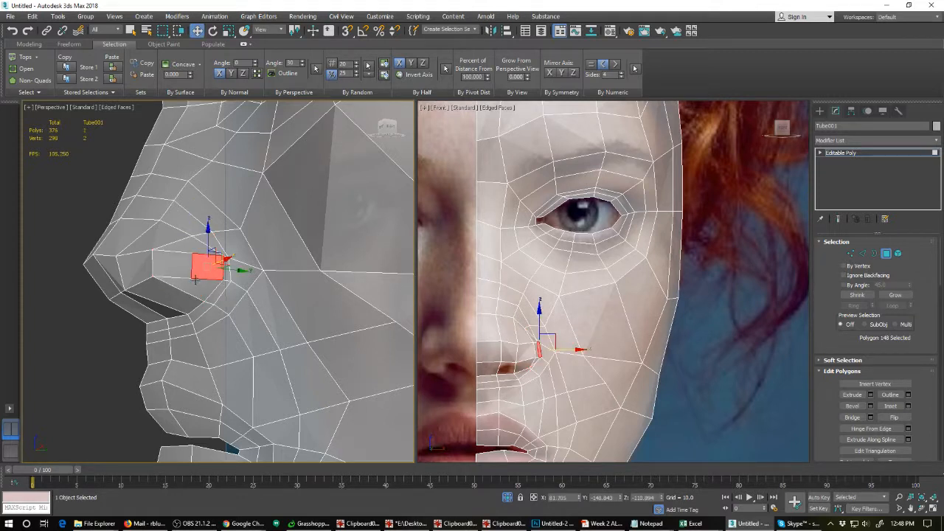
Push the new nostril wing edge outward, and move the wing's front edge outward and back toward the cheek.
key(2)
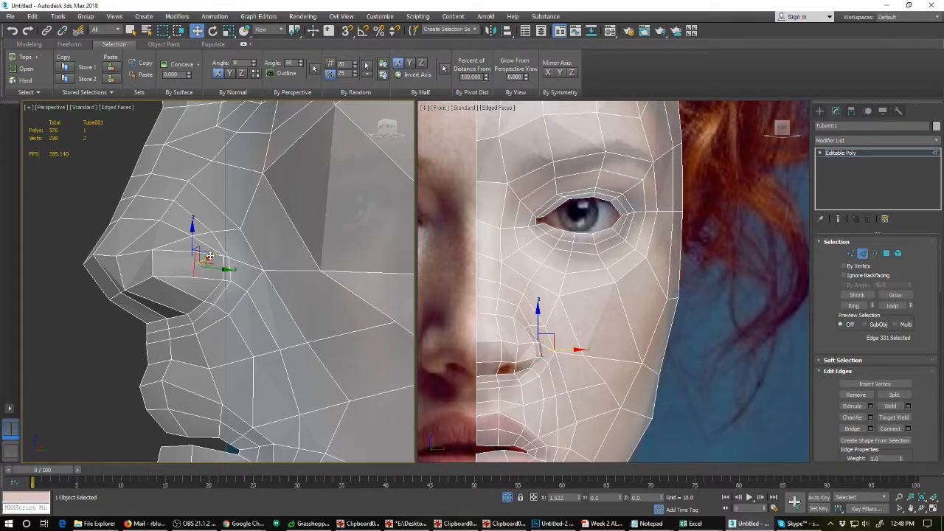
click(153, 259)
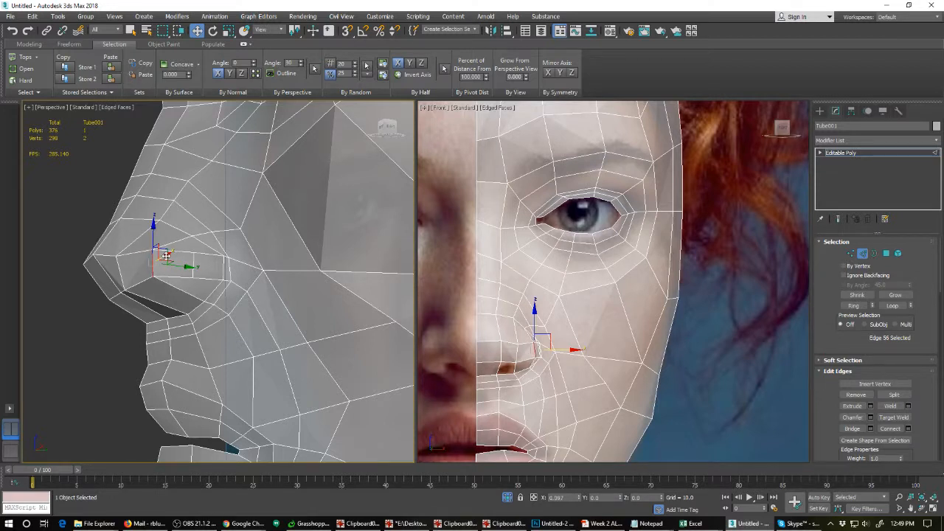
drag(177, 268, 197, 269)
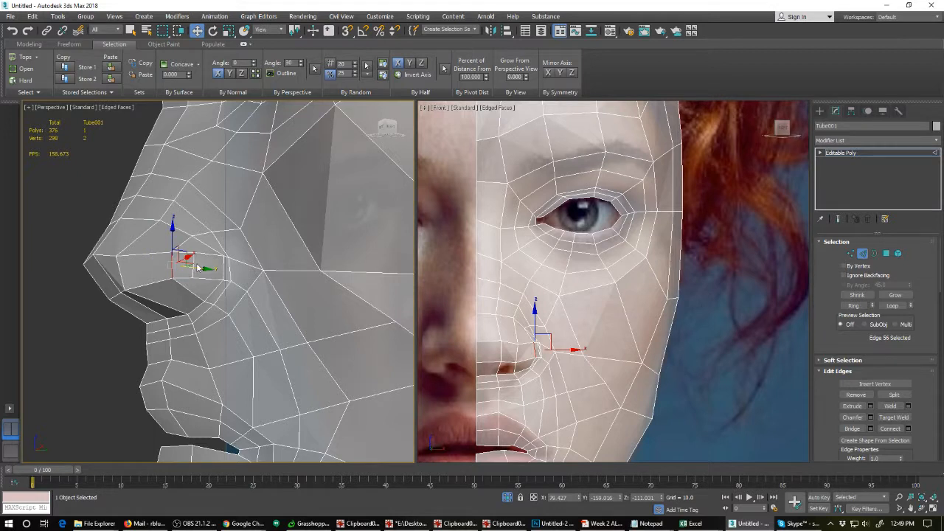
Lower the front vertices on the underside of the nose tip, including the one on the face's centre line.
click(517, 344)
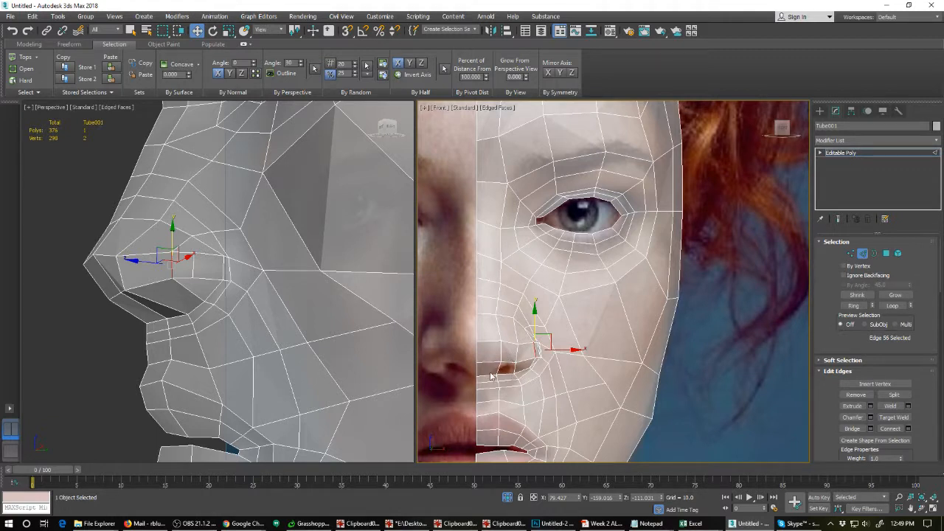
key(1)
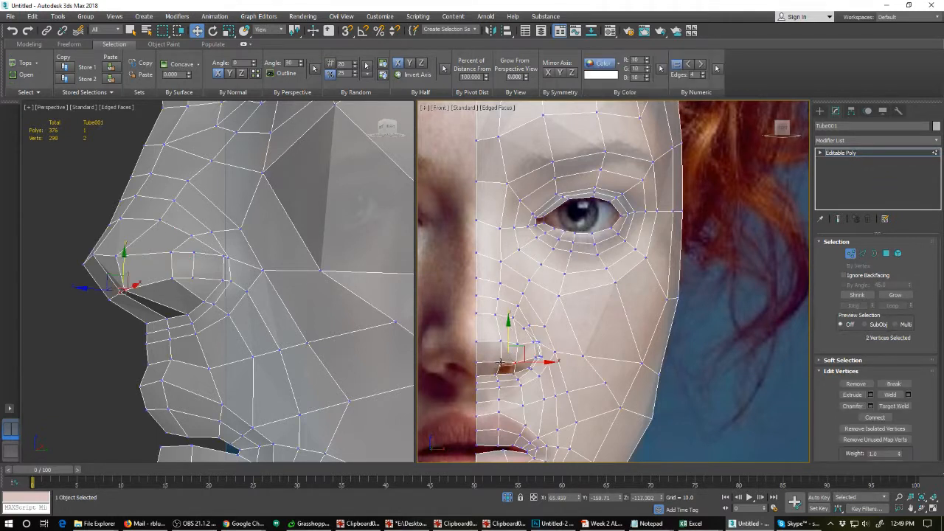
click(501, 360)
drag(499, 338, 498, 342)
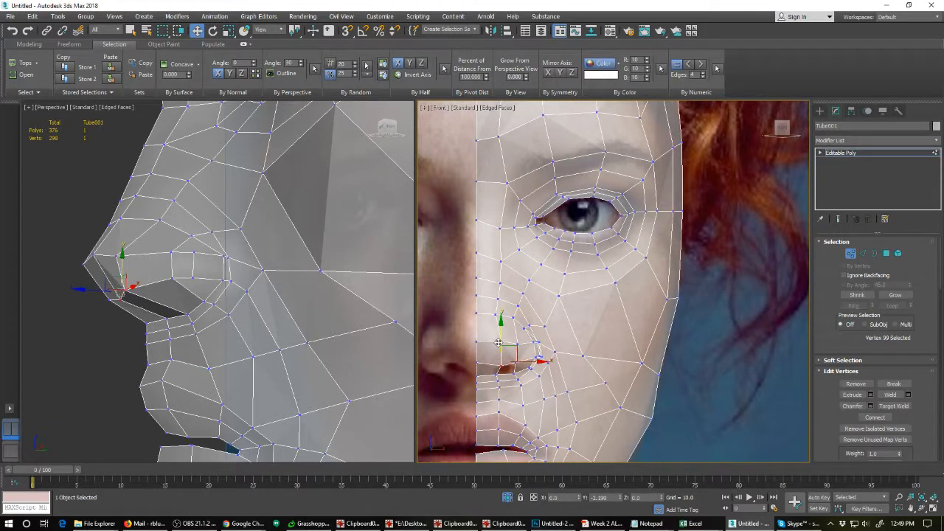
click(477, 362)
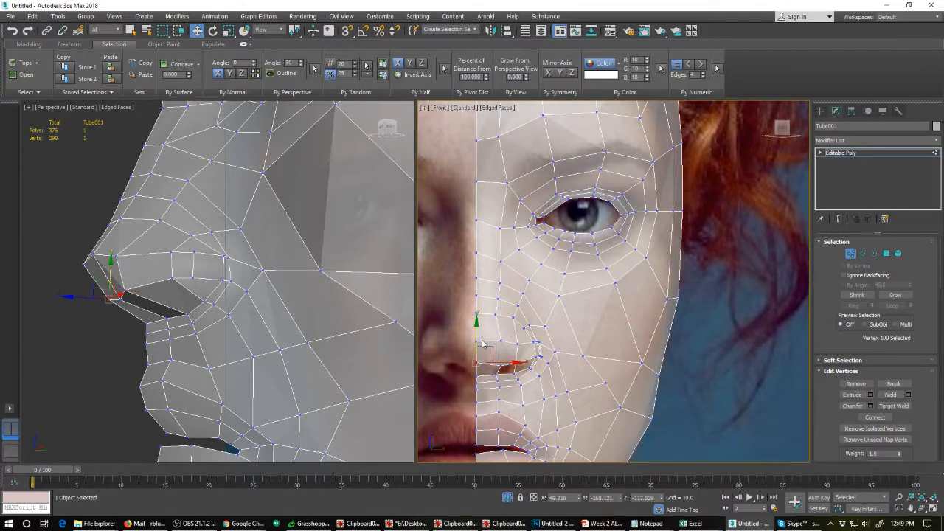
drag(478, 336, 477, 353)
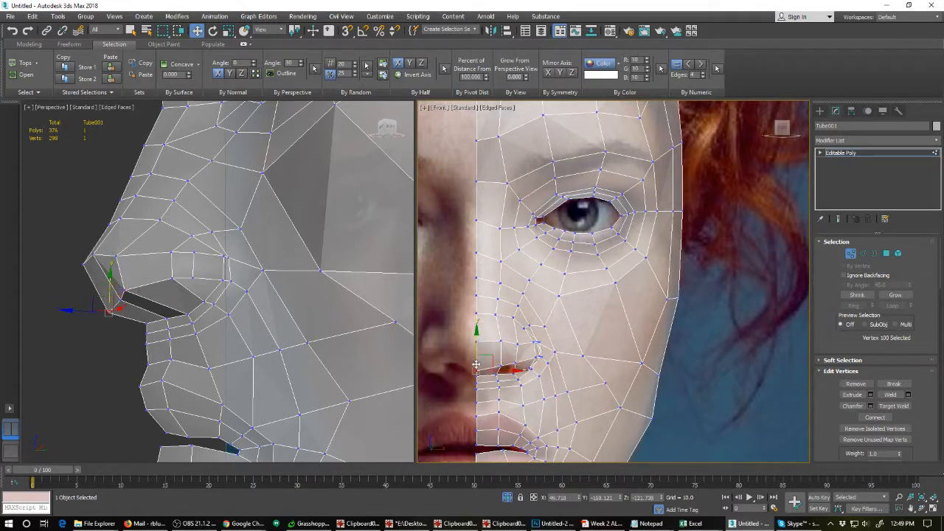
Lower the centre-line vertex at the nose tip and the vertex beside it to follow the front reference photo.
click(515, 343)
drag(519, 322, 506, 348)
drag(487, 310, 460, 335)
click(476, 347)
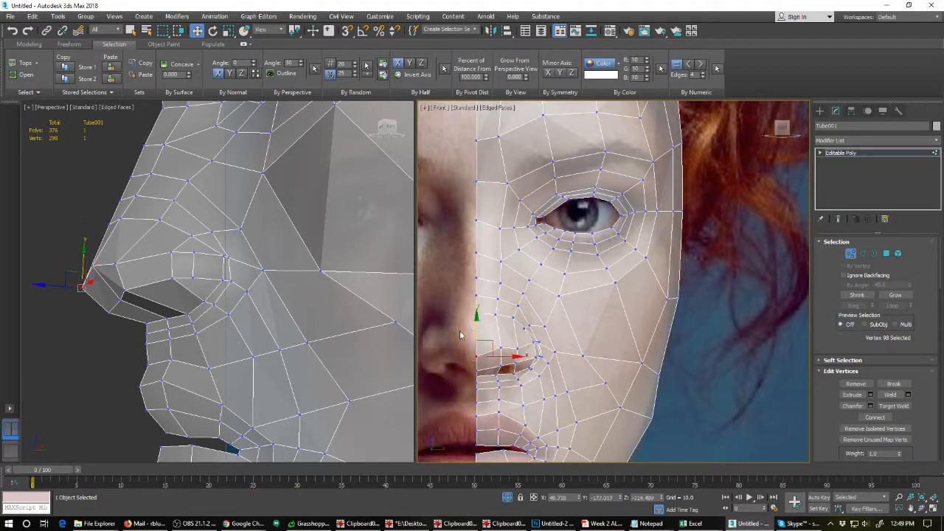
Nudge the nostril opening's front vertex forward in profile, and lower the vertex beside the nose tip slightly.
click(124, 300)
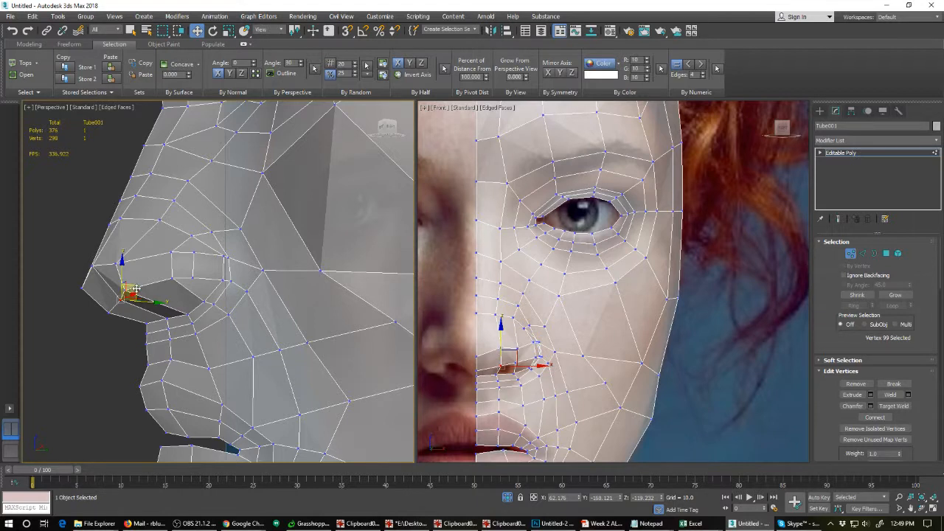
drag(134, 288, 129, 288)
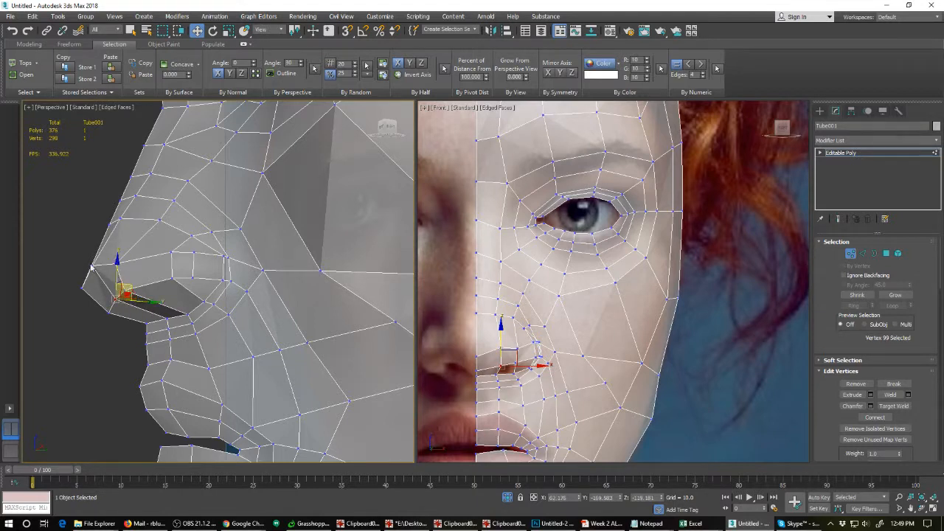
click(94, 259)
drag(103, 253, 99, 270)
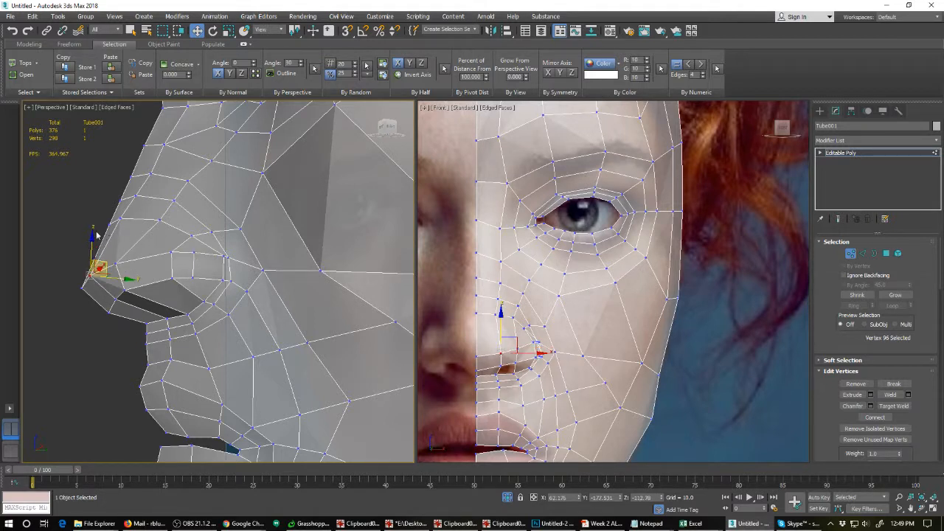
Move the vertex row above the nose tip forward and down, and lower the next row of the bridge to round the profile.
drag(101, 208, 174, 233)
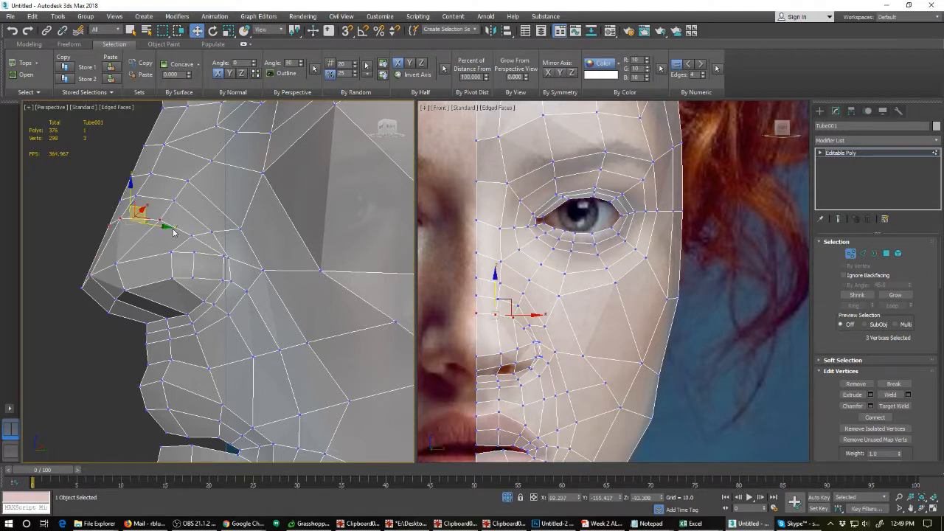
right_click(127, 205)
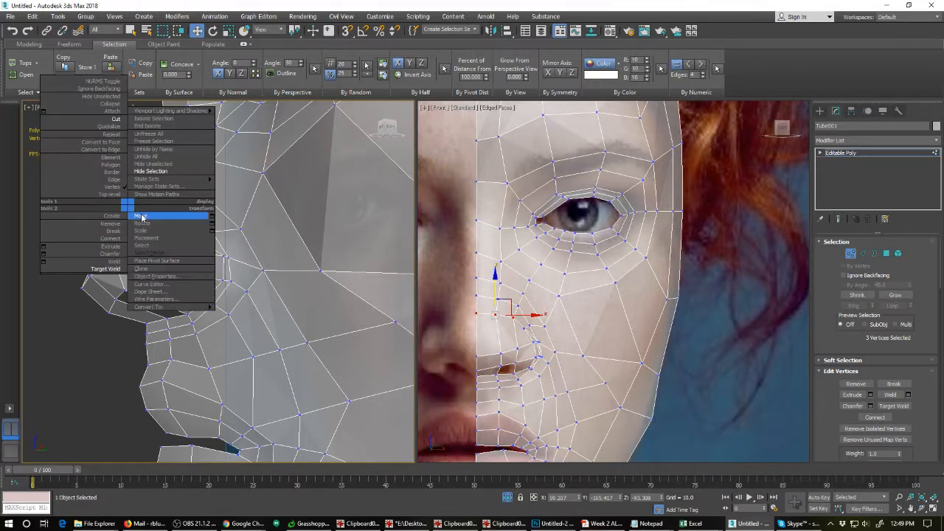
click(142, 216)
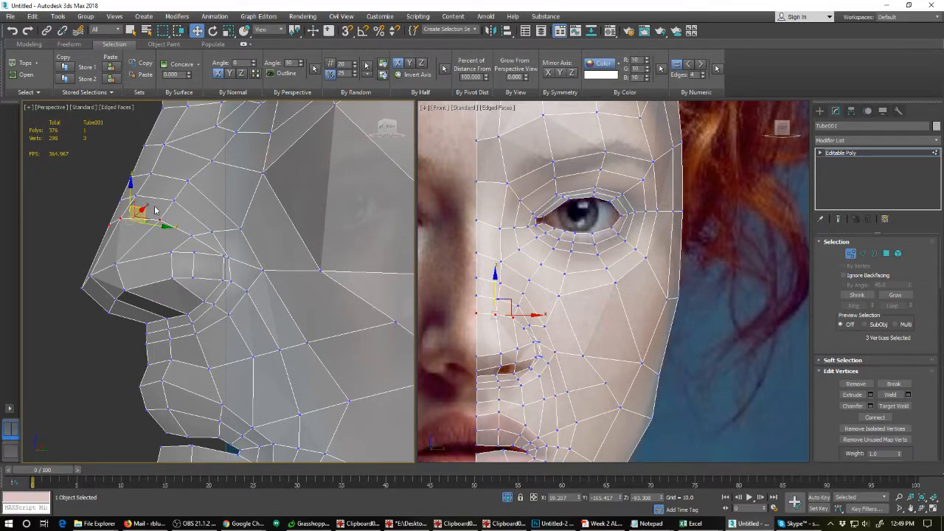
alt+middle_drag(178, 252, 176, 286)
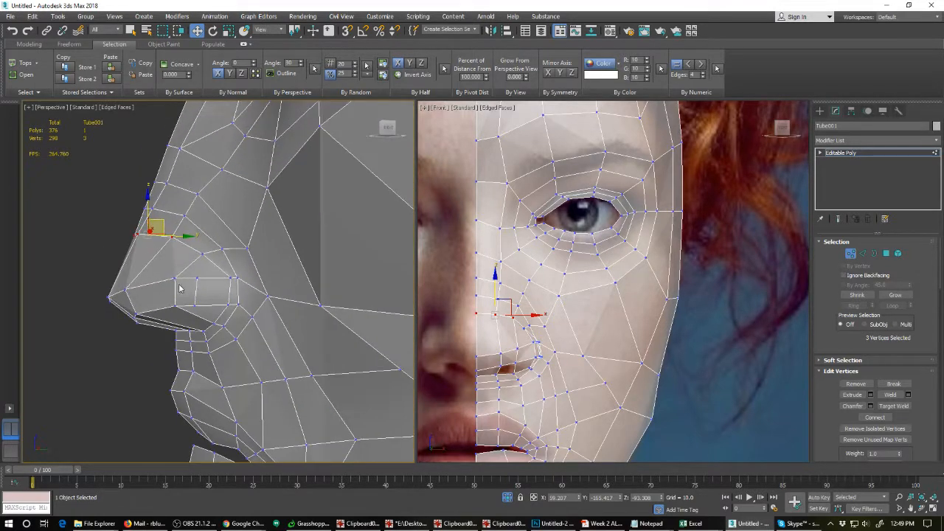
drag(162, 219, 119, 253)
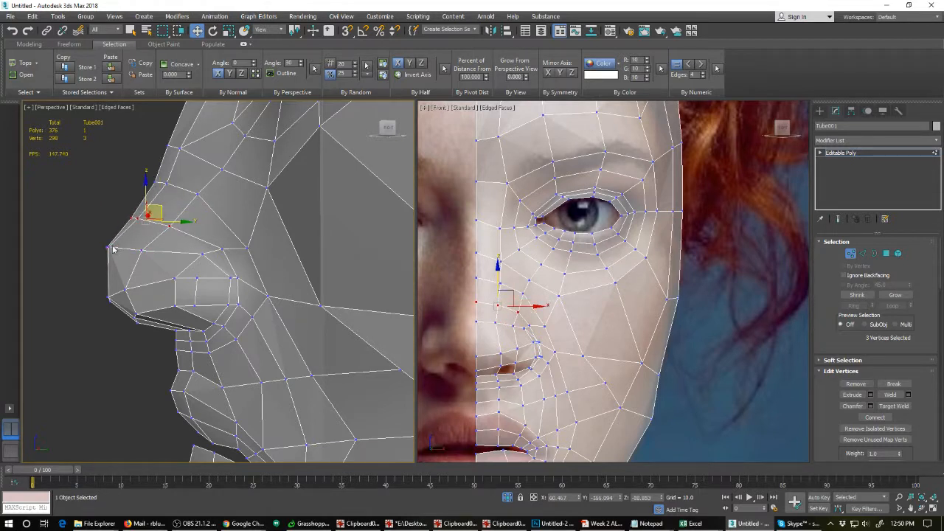
click(113, 248)
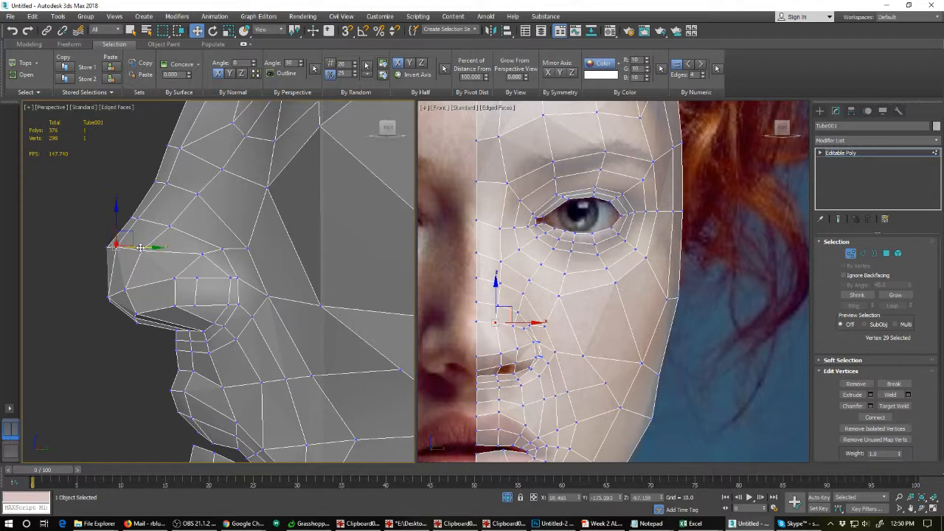
Shift the two vertices of the nostril wing's front edge slightly back toward the cheek.
scroll(140, 248, down, 3)
click(194, 290)
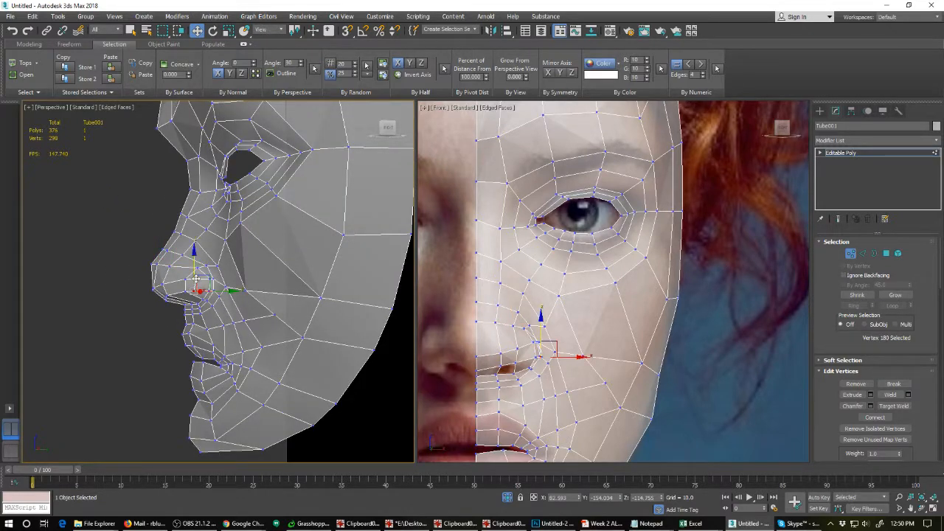
ctrl+click(195, 280)
drag(219, 285, 225, 289)
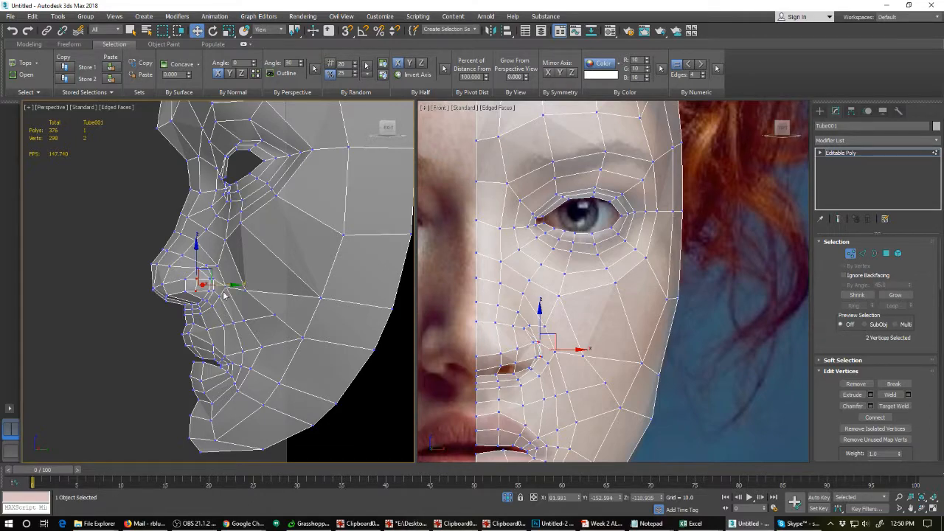
Turn on NURMS smoothing and opaque display for the mesh, and adjust a vertex on the side of the nose bridge.
key(ctrl+q)
alt+middle_drag(168, 320, 216, 335)
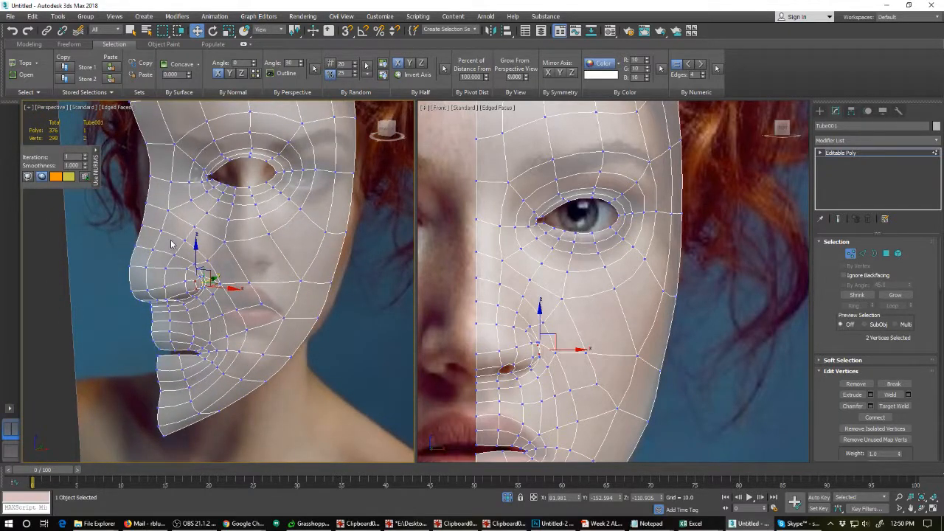
drag(210, 281, 201, 227)
click(194, 227)
alt+middle_drag(183, 276, 218, 289)
key(alt+x)
alt+middle_drag(141, 298, 177, 274)
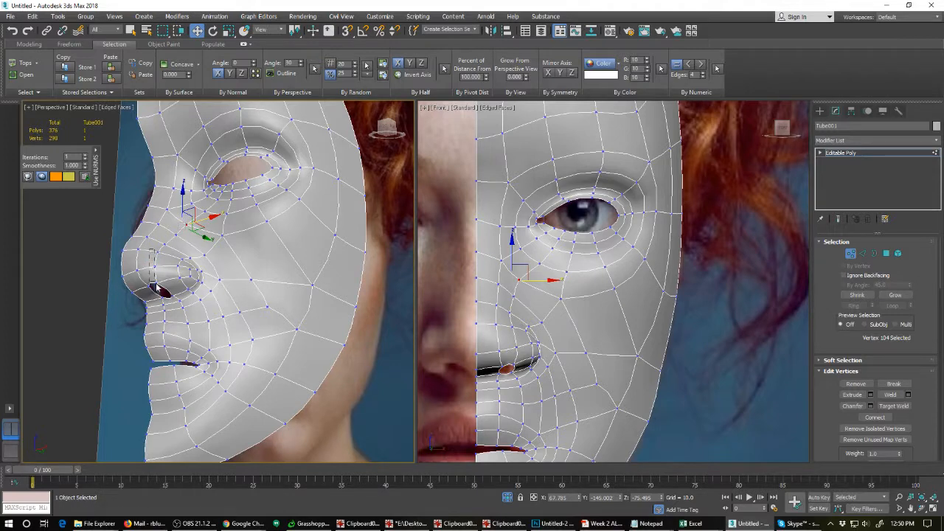
Move the three vertices on the side of the nose, in front of the nostril wing, slightly outward.
drag(162, 288, 164, 290)
drag(179, 276, 188, 278)
alt+middle_drag(188, 278, 145, 297)
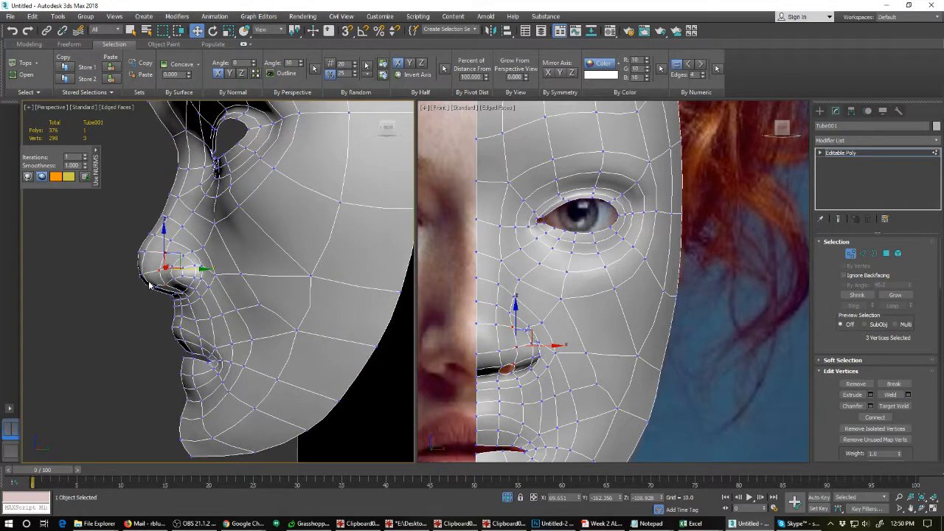
Reposition the pairs of vertices at the nose tip and just above it on the bridge to refine the smoothed profile.
scroll(147, 280, up, 2)
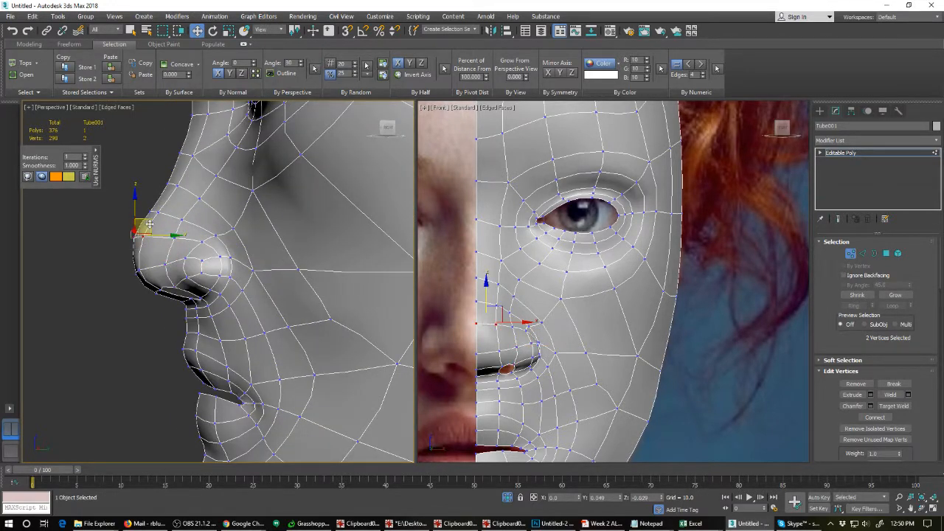
drag(131, 225, 133, 271)
drag(164, 224, 186, 214)
scroll(187, 217, down, 7)
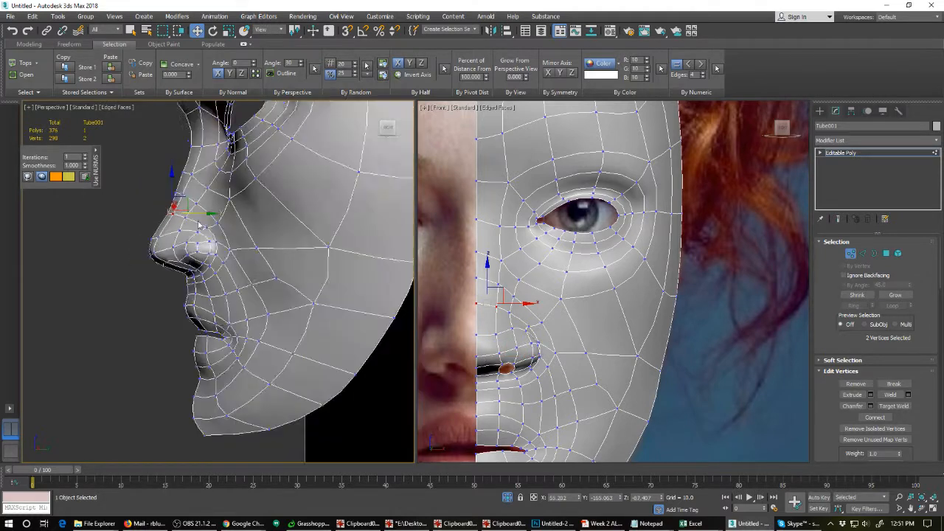
alt+middle_drag(169, 263, 202, 272)
scroll(201, 272, up, 5)
alt+middle_drag(212, 316, 224, 341)
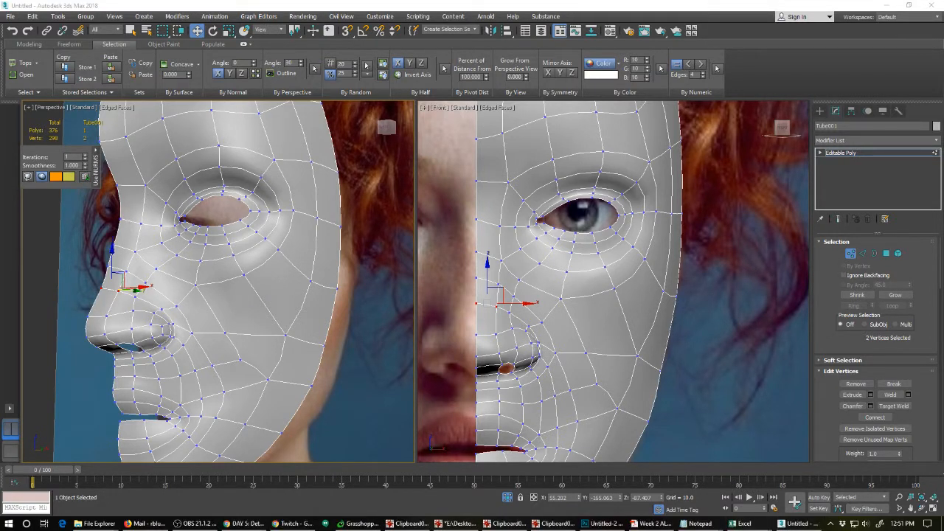
Pull the first two vertices of the row above the brow forward, starting nearest the face's centre line.
scroll(289, 319, down, 5)
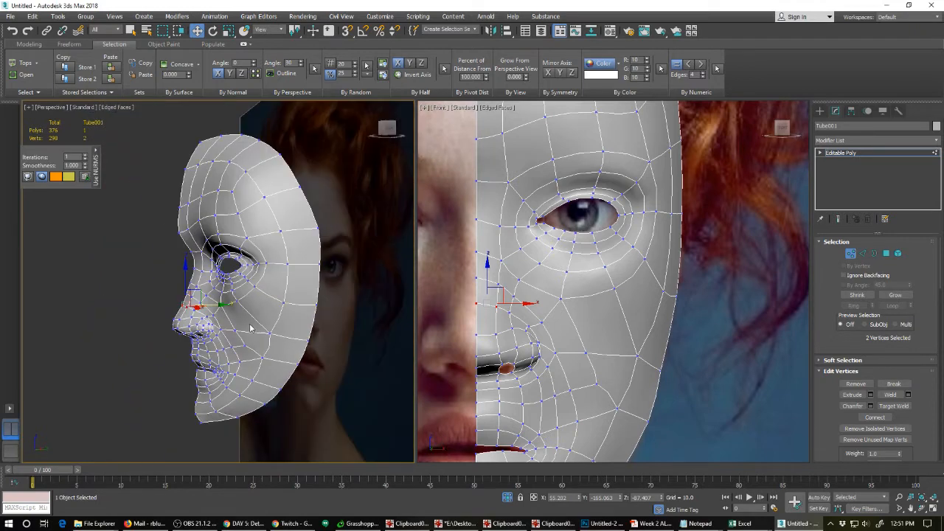
alt+middle_drag(221, 321, 201, 329)
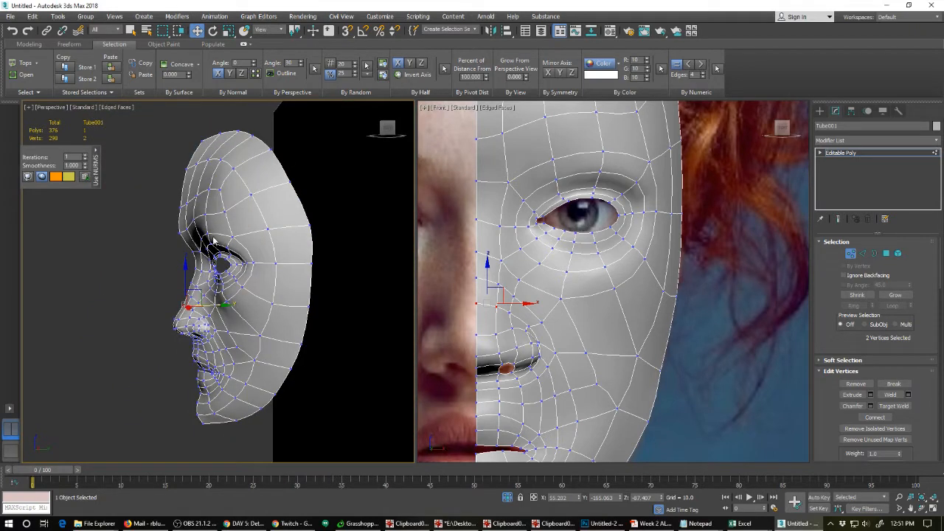
middle_drag(214, 240, 220, 316)
scroll(222, 283, up, 3)
click(177, 263)
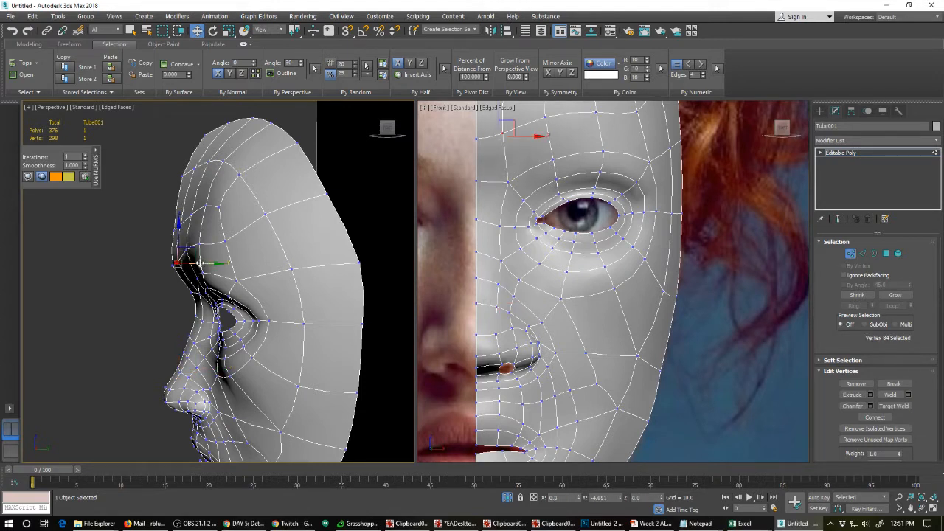
click(183, 247)
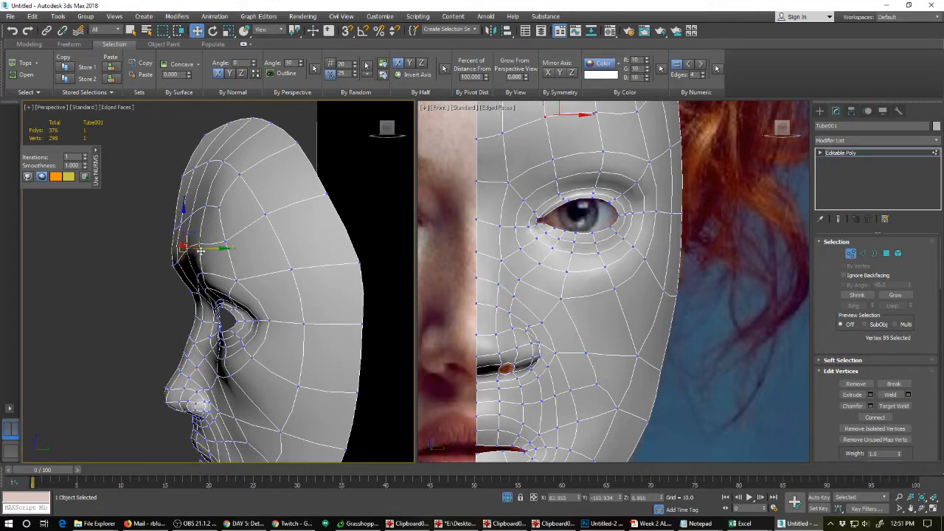
drag(203, 247, 199, 242)
Adjust the depth of the two outer vertices in the row above the brow to round the forehead toward the temple.
click(199, 243)
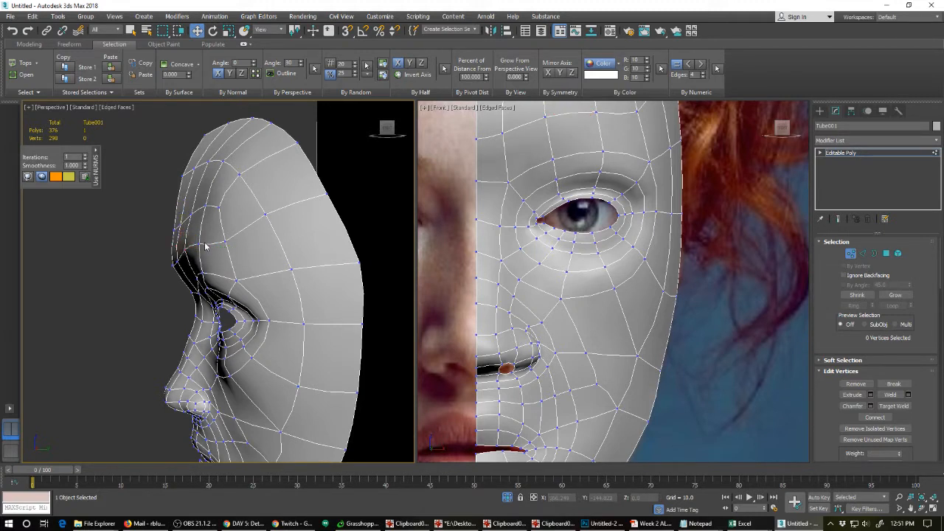
drag(219, 244, 217, 244)
click(242, 259)
click(225, 242)
drag(242, 245, 247, 246)
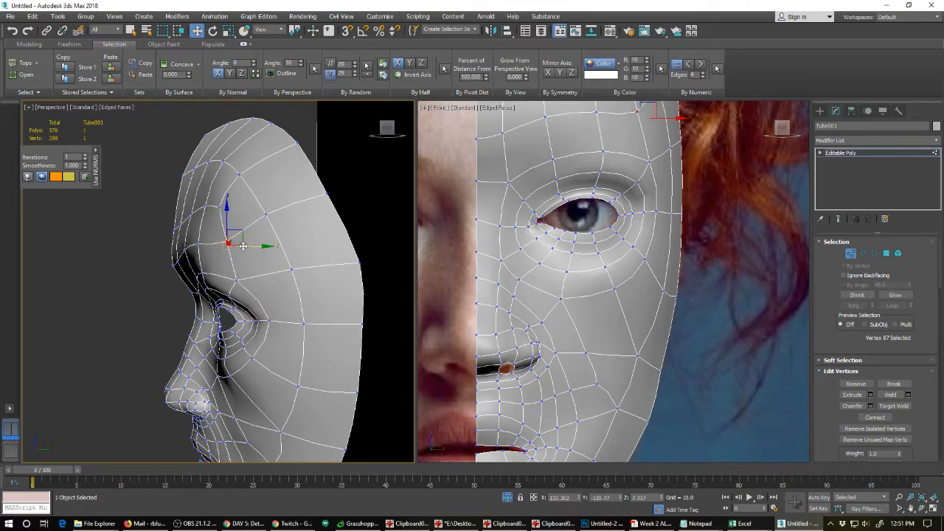
Reshape the mid-forehead vertex row in profile, pulling its inner vertices forward, and adjust one vertex in the row above.
click(178, 224)
drag(201, 228, 197, 228)
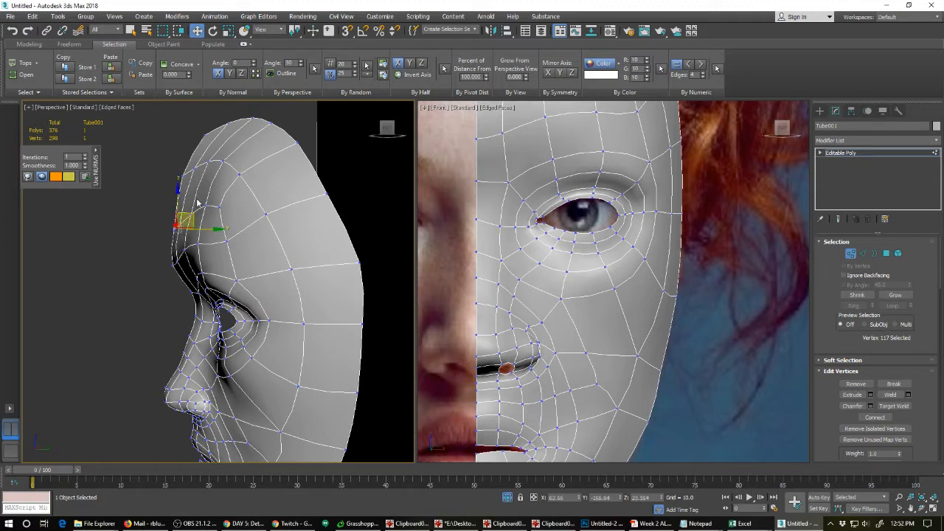
click(190, 213)
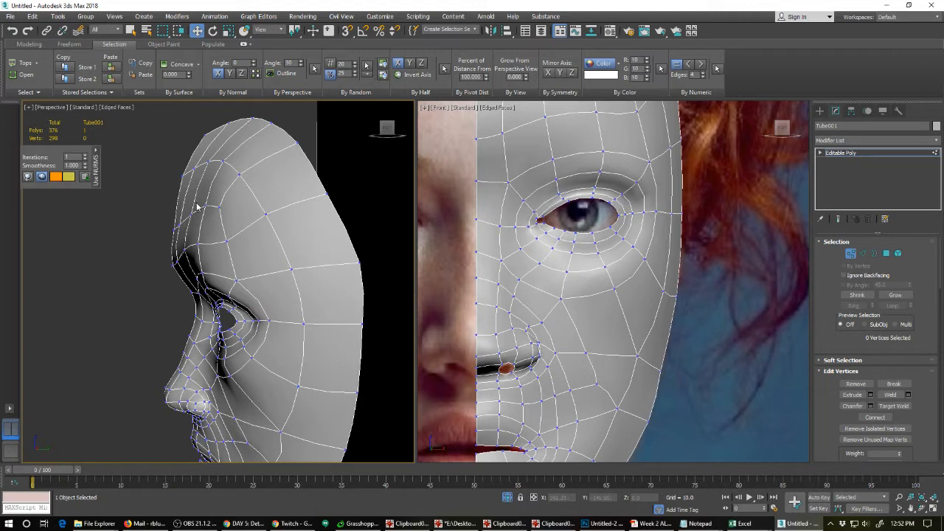
click(190, 218)
mouse_move(211, 218)
mouse_down()
mouse_move(231, 203)
mouse_move(219, 209)
mouse_up()
click(206, 200)
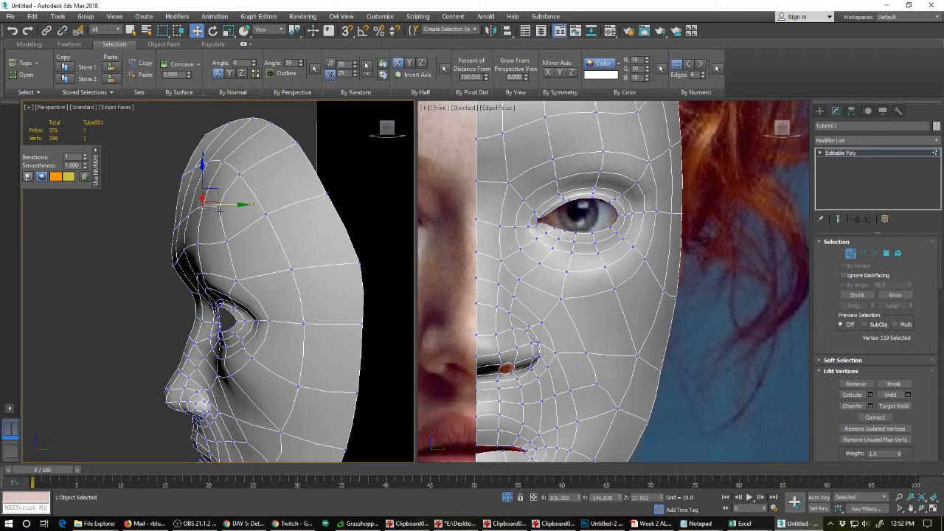
click(190, 159)
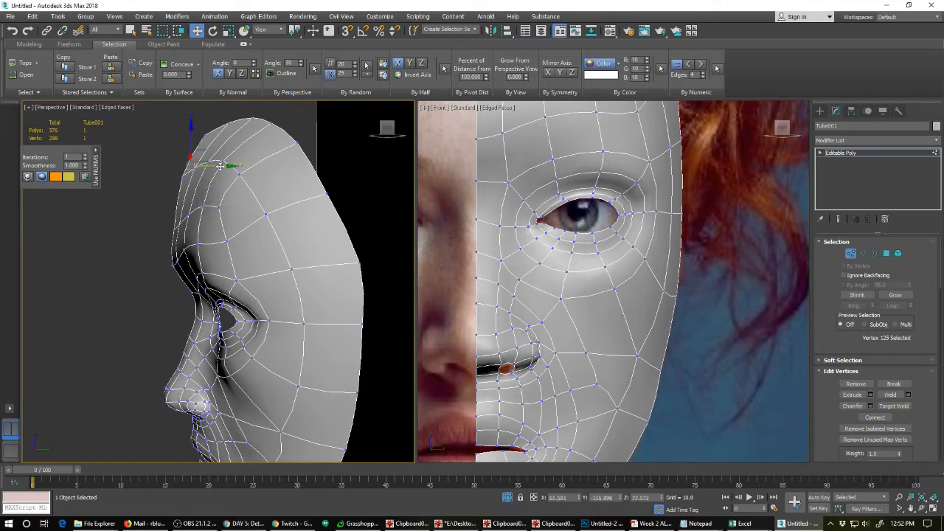
Leave vertex editing and examine the smoothed face in the perspective view with the edge display hidden.
alt+middle_drag(154, 333, 215, 286)
scroll(177, 324, down, 5)
scroll(198, 312, up, 6)
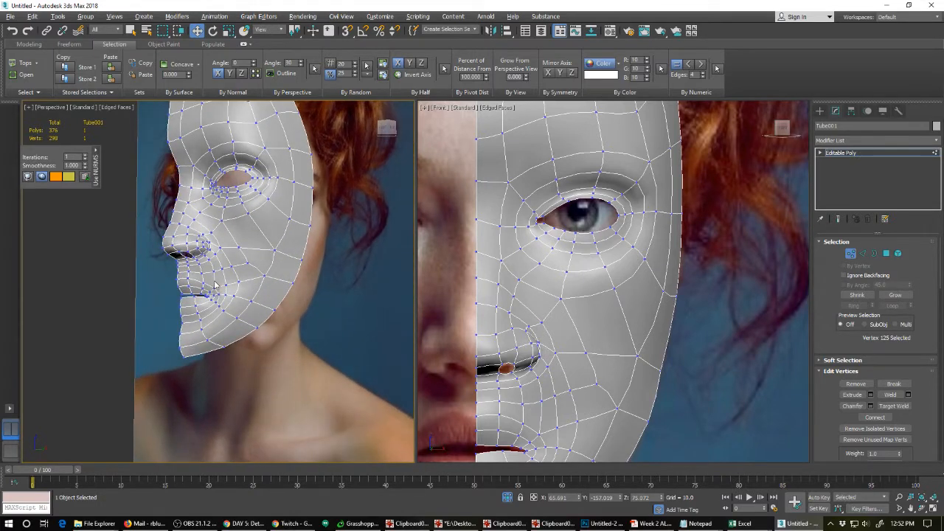
click(849, 254)
mouse_move(265, 284)
middle_down()
mouse_move(249, 308)
mouse_move(261, 310)
mouse_move(223, 308)
mouse_move(295, 311)
mouse_move(209, 305)
mouse_move(213, 334)
mouse_move(224, 312)
mouse_move(238, 311)
mouse_move(232, 307)
mouse_move(298, 309)
mouse_move(246, 312)
mouse_move(257, 312)
middle_up()
key(F3)
key(F3)
scroll(257, 307, up, 3)
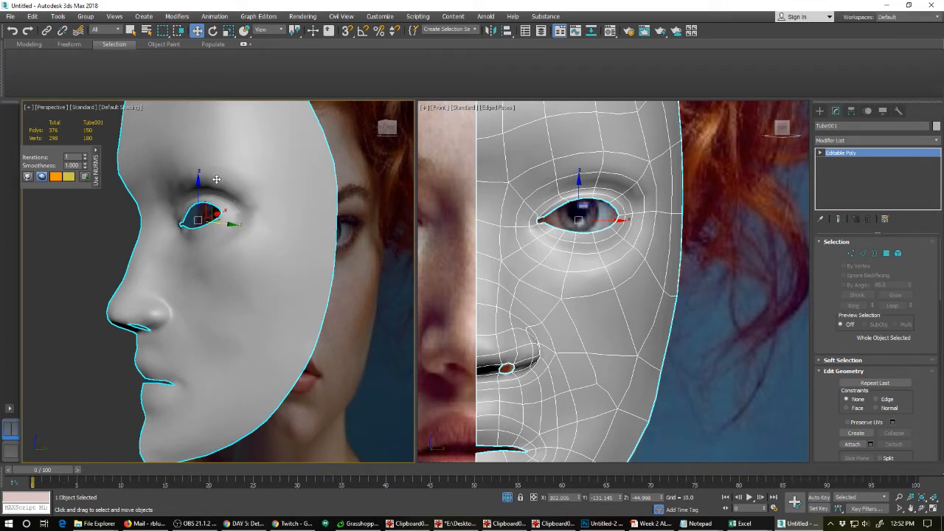
Compare the face with NURMS smoothing off and on, examining it from the side and the front in perspective.
key(ctrl+BackSpace)
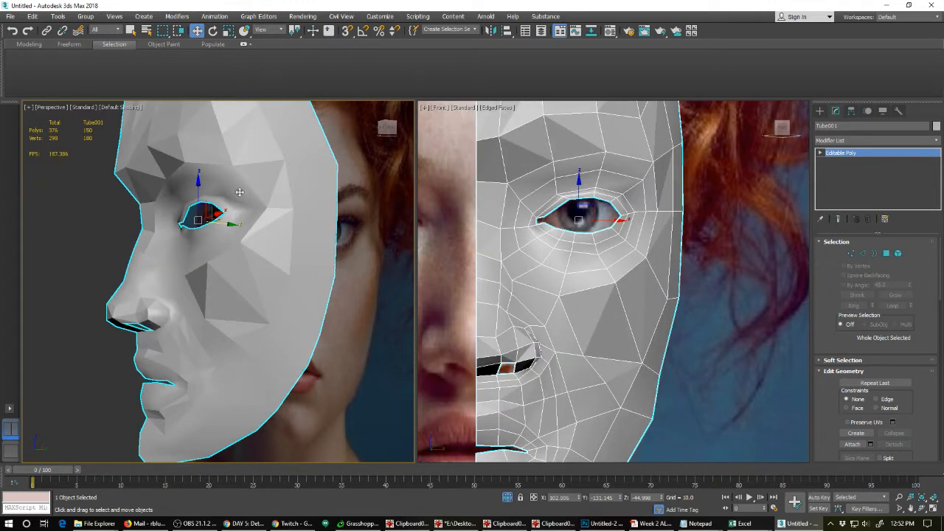
key(ctrl+BackSpace)
alt+middle_drag(212, 205, 192, 216)
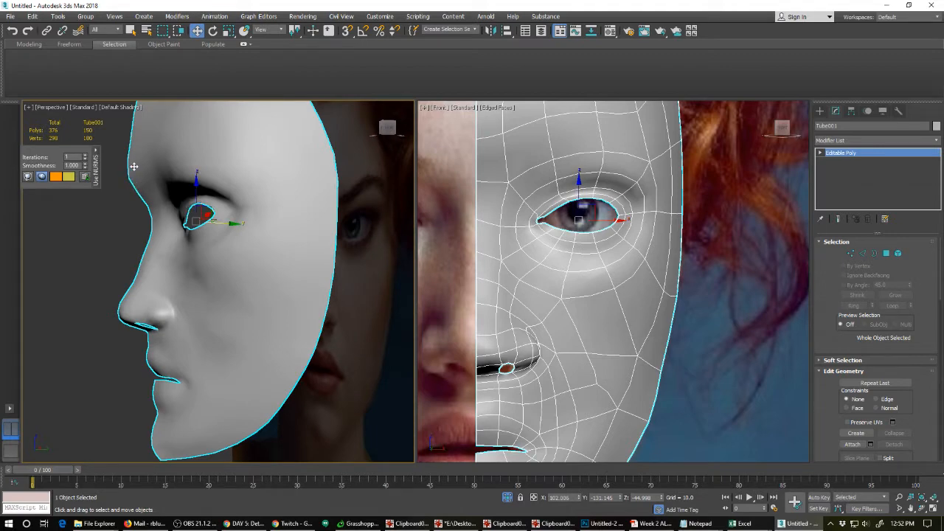
alt+middle_drag(140, 194, 203, 196)
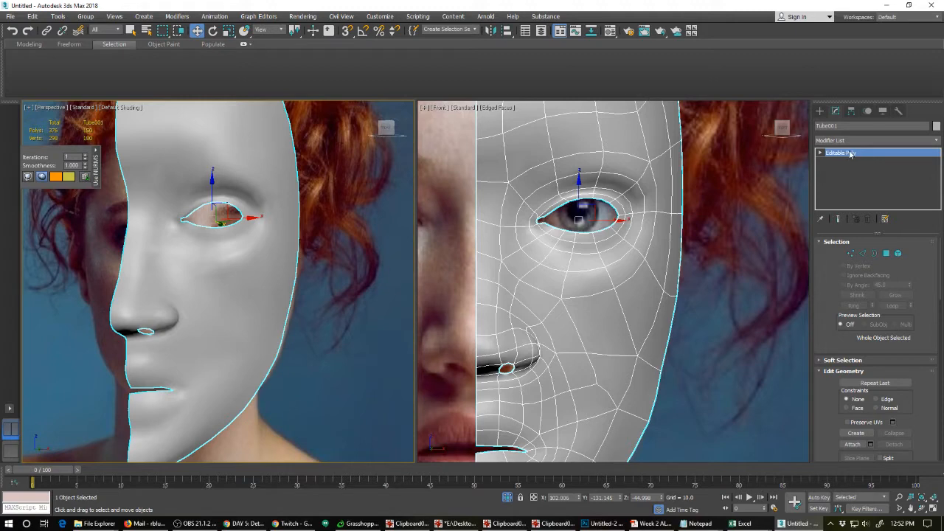
Mirror the half face across the X axis as an instance.
key(1)
click(848, 153)
click(490, 30)
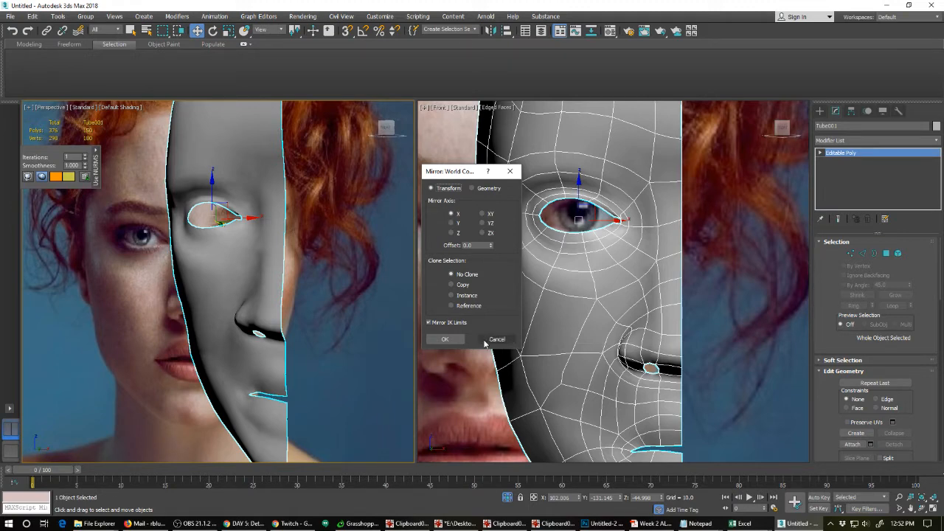
click(451, 295)
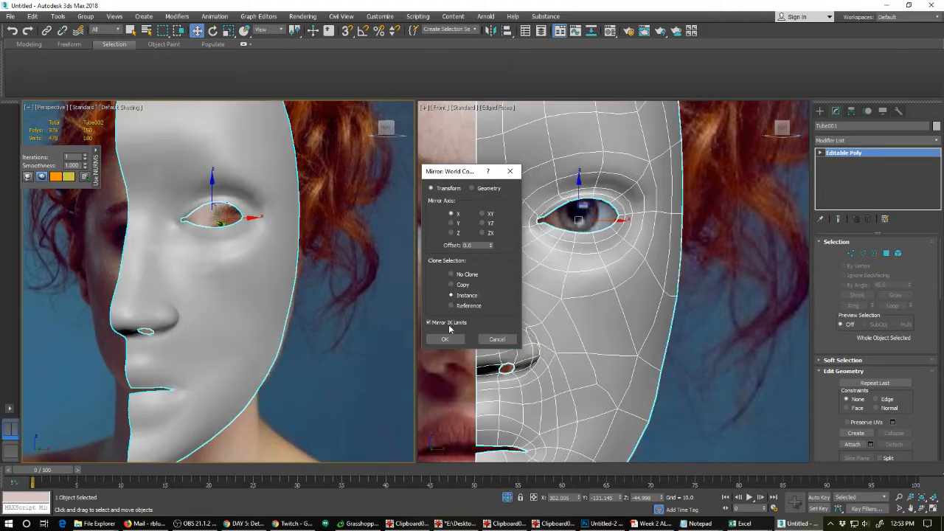
click(444, 339)
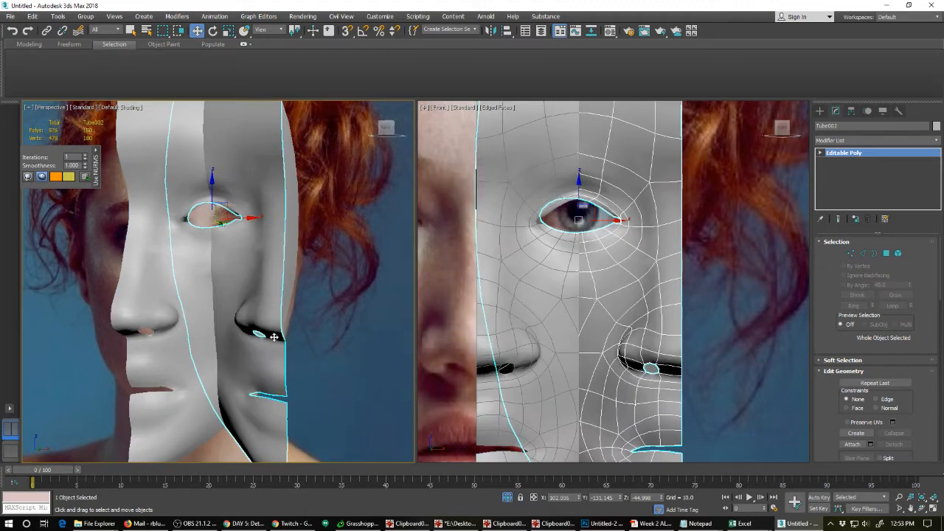
Move the mirrored half along X until its inner edge meets the original half at the face's centre line.
scroll(271, 328, down, 4)
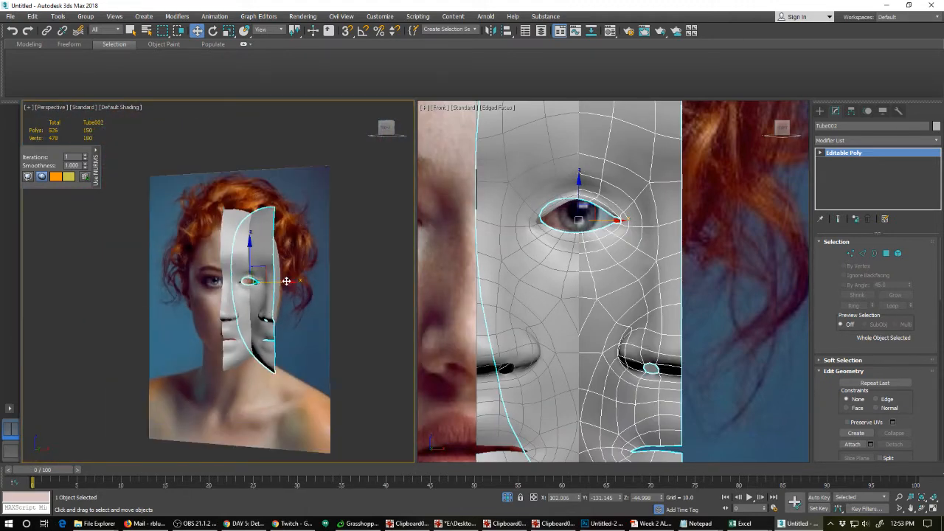
drag(286, 284, 235, 280)
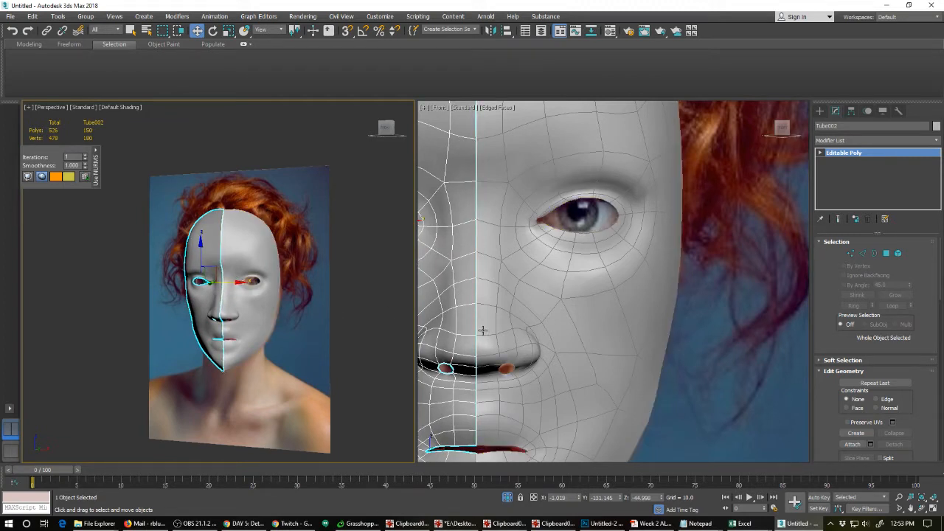
drag(226, 283, 227, 283)
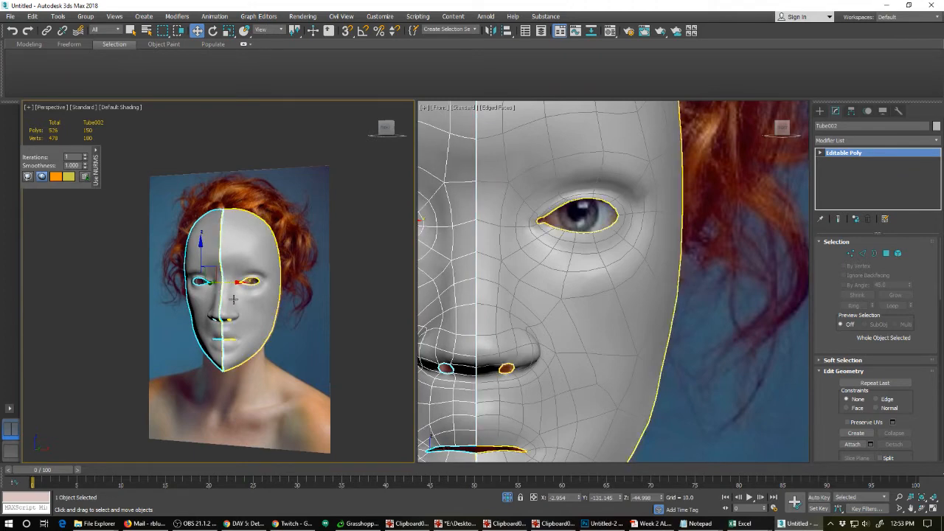
Deselect everything and examine the complete smoothed face against the reference photo from several angles and distances.
alt+middle_drag(220, 330, 268, 322)
click(330, 362)
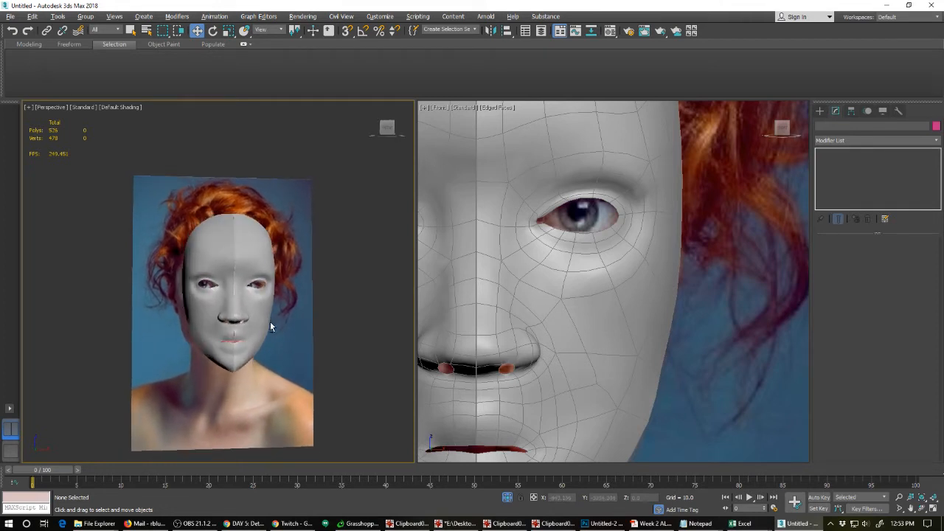
scroll(271, 317, up, 4)
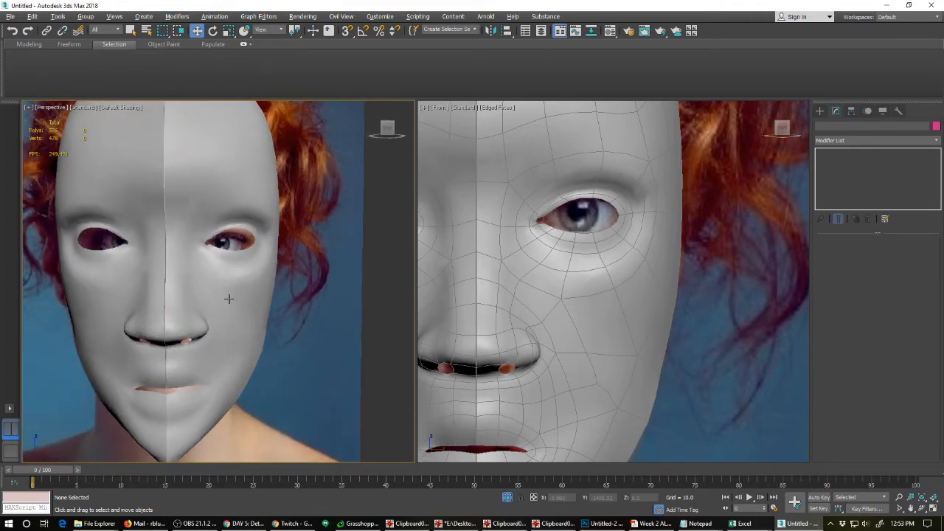
alt+middle_drag(229, 299, 243, 326)
scroll(217, 290, down, 5)
scroll(239, 324, up, 5)
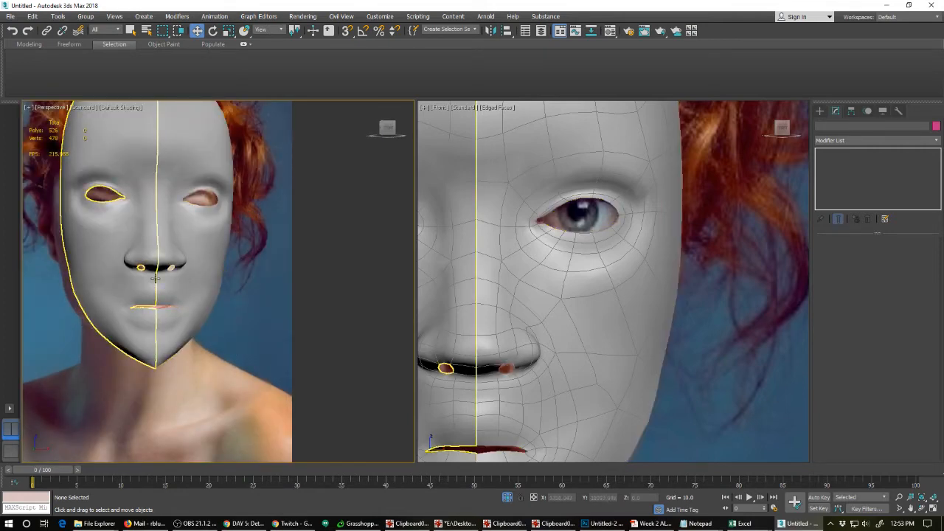
alt+middle_drag(190, 310, 258, 305)
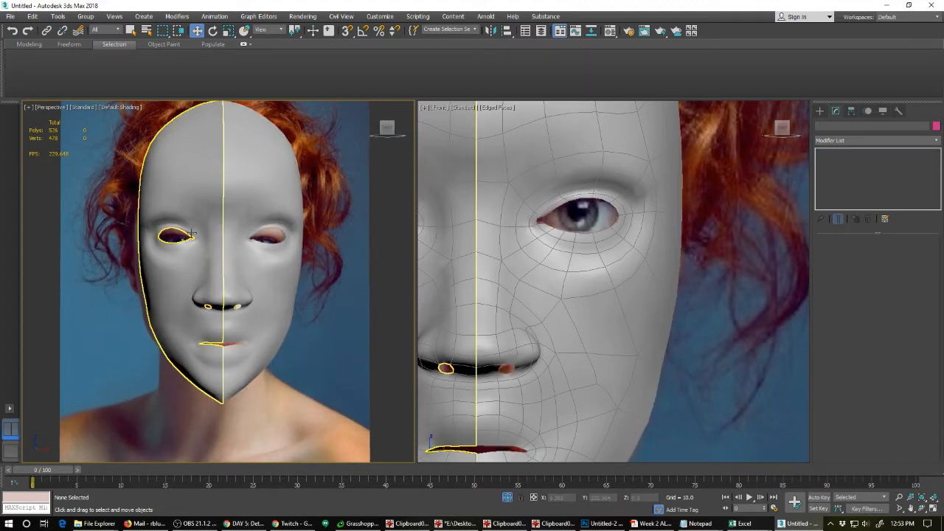
alt+middle_drag(220, 237, 195, 255)
click(537, 362)
scroll(545, 340, down, 5)
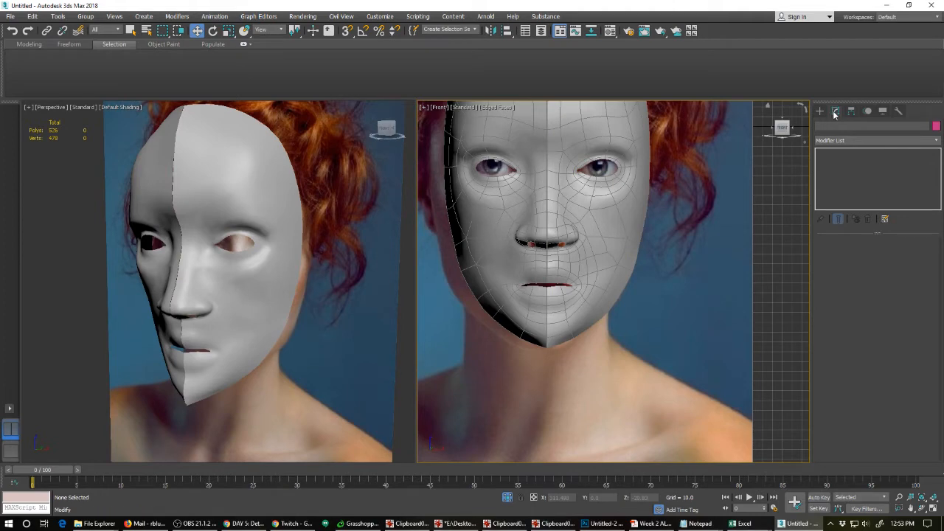
click(585, 284)
click(850, 253)
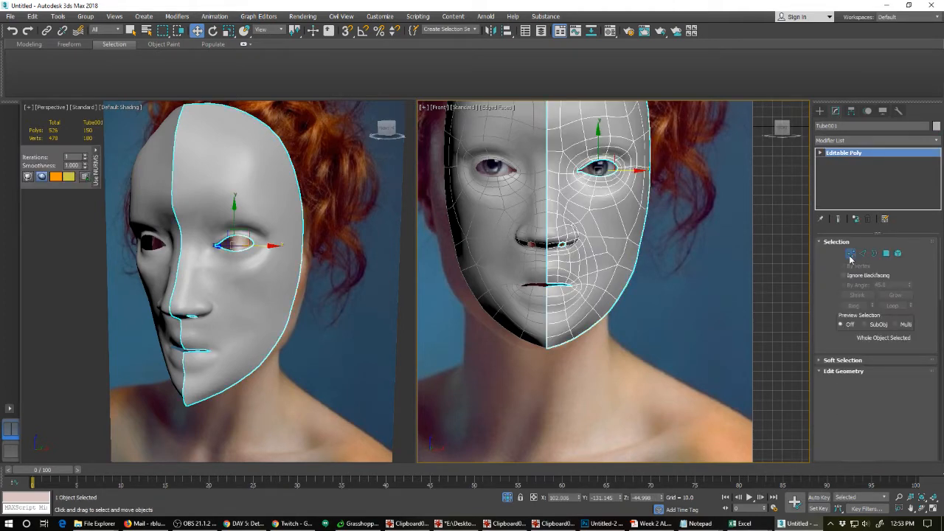
scroll(546, 336, up, 4)
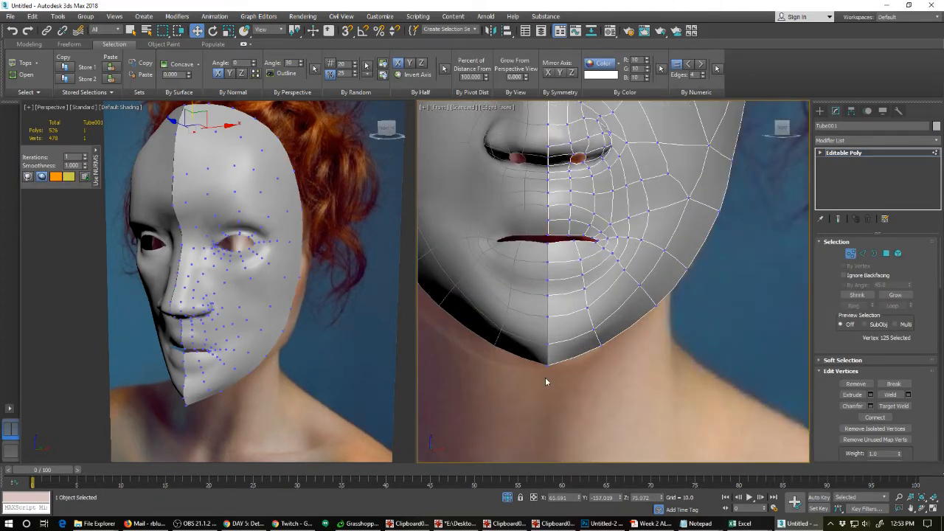
scroll(546, 377, down, 4)
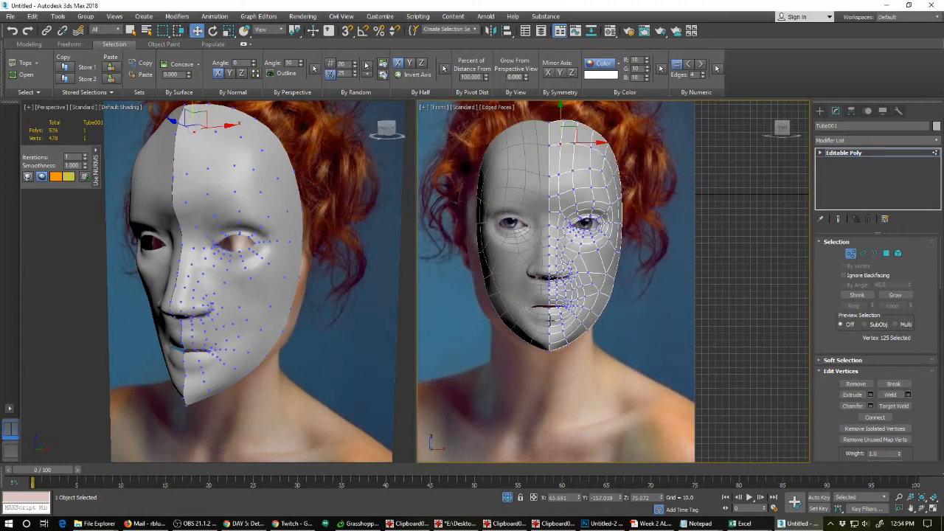
click(851, 253)
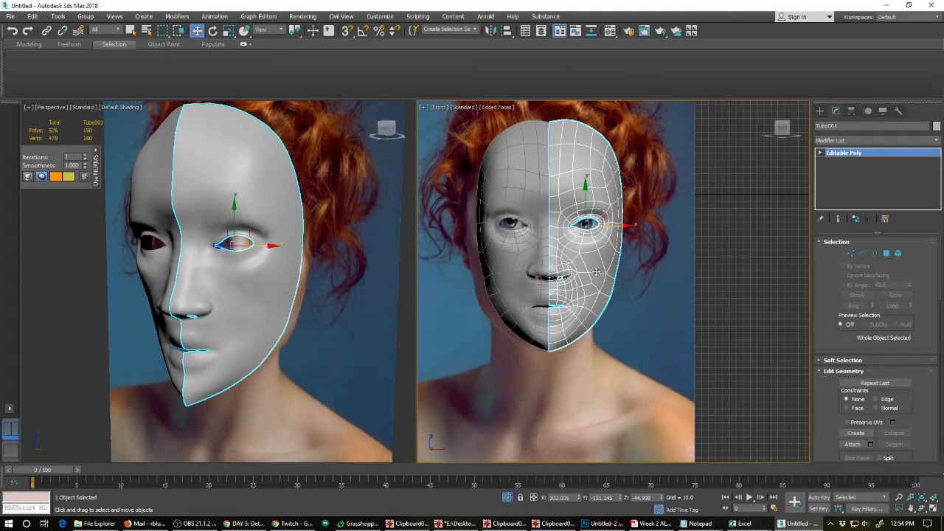
Nudge the mirrored half along X in the front view to align the seam between the two halves.
scroll(596, 271, up, 3)
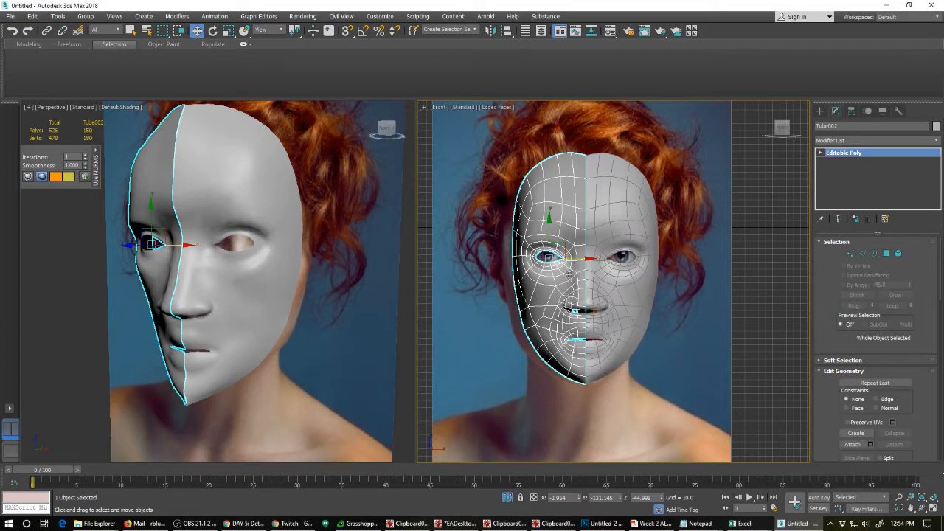
mouse_move(582, 259)
mouse_down()
mouse_move(507, 258)
mouse_move(649, 255)
mouse_move(550, 256)
mouse_move(581, 253)
mouse_up()
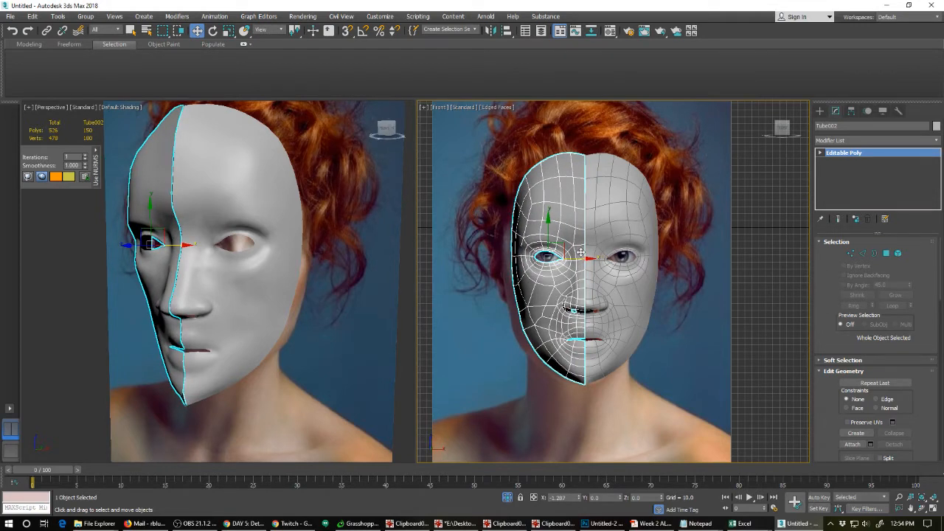
Make the original half of the face see-through so the reference nose and mouth show beneath its mesh.
click(641, 262)
key(alt+x)
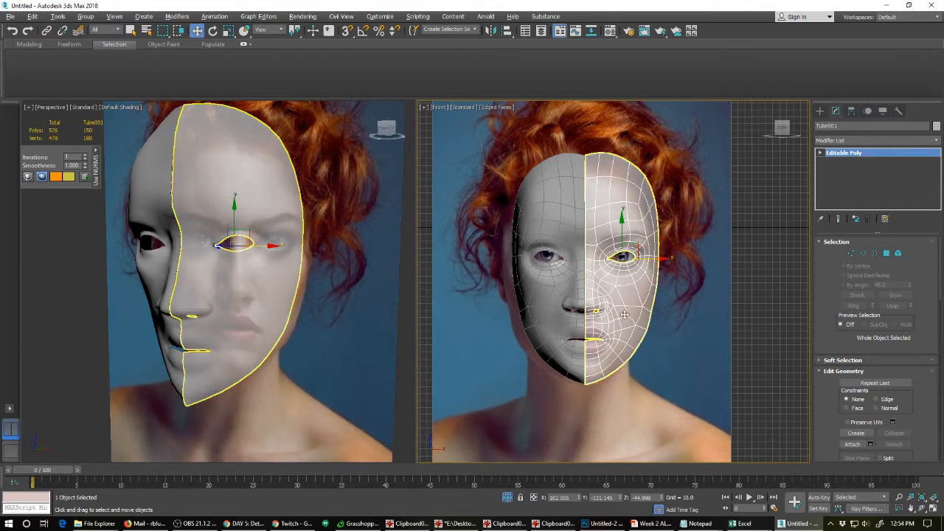
scroll(616, 285, up, 4)
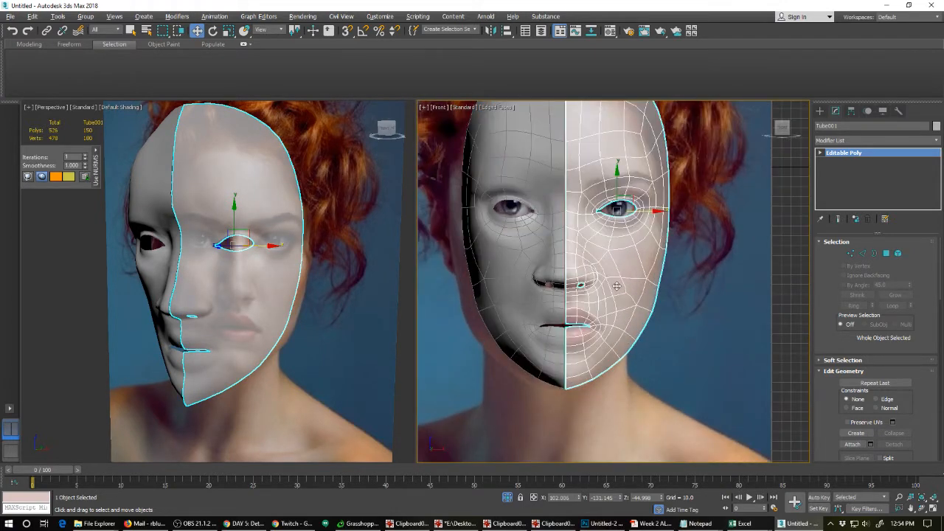
scroll(593, 326, up, 4)
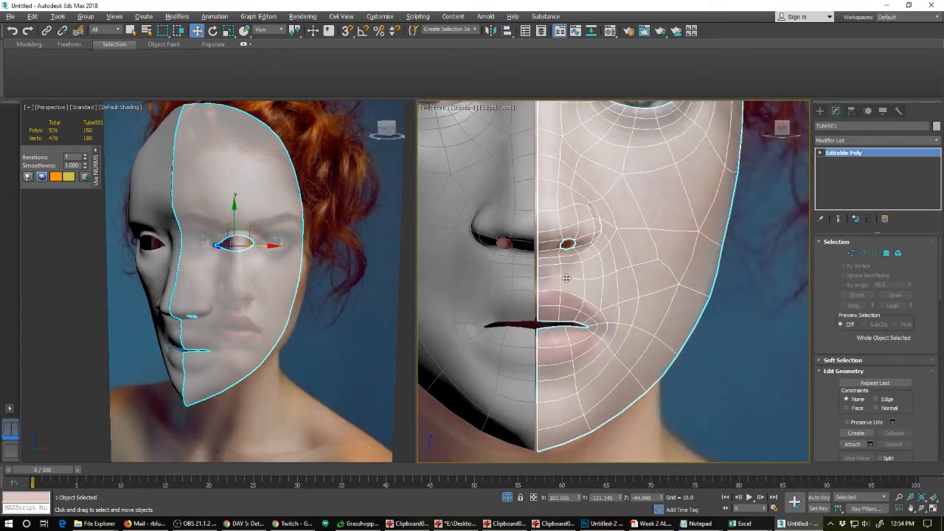
Turn off NURMS smoothing and shift the vertex column between the nose and upper lip toward the face's centre line.
key(ctrl+BackSpace)
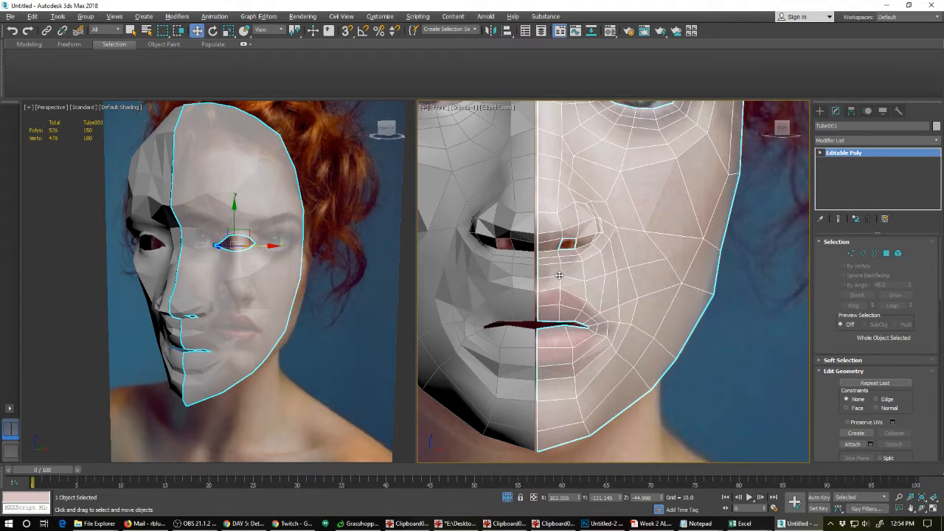
right_click(560, 272)
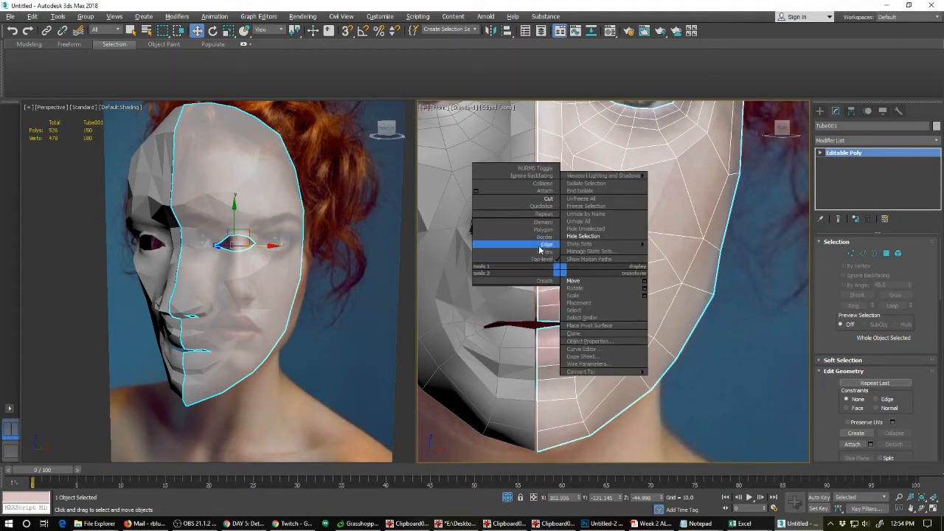
click(544, 251)
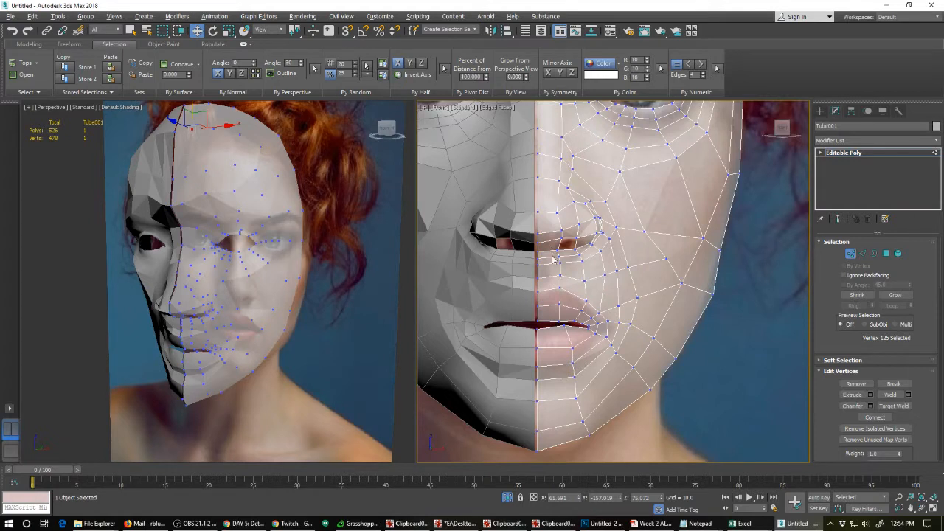
drag(549, 257, 567, 295)
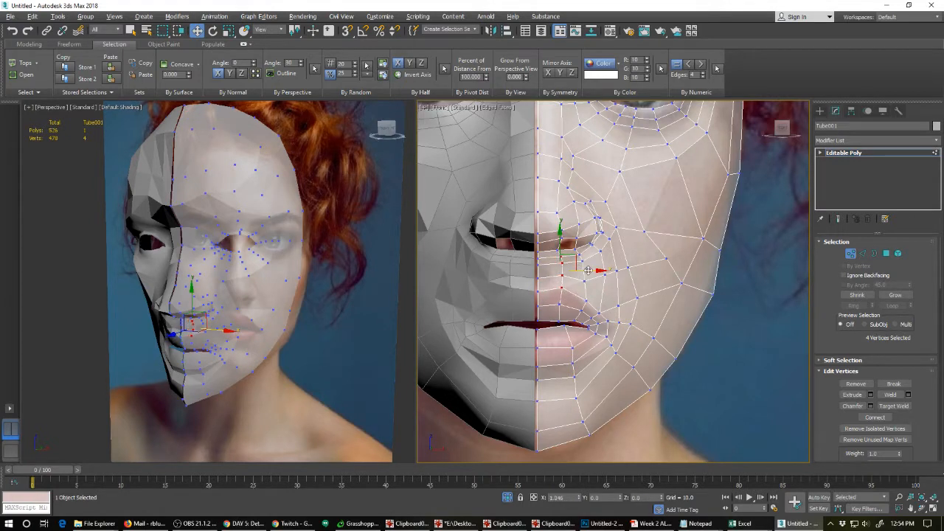
click(550, 284)
drag(551, 253, 578, 266)
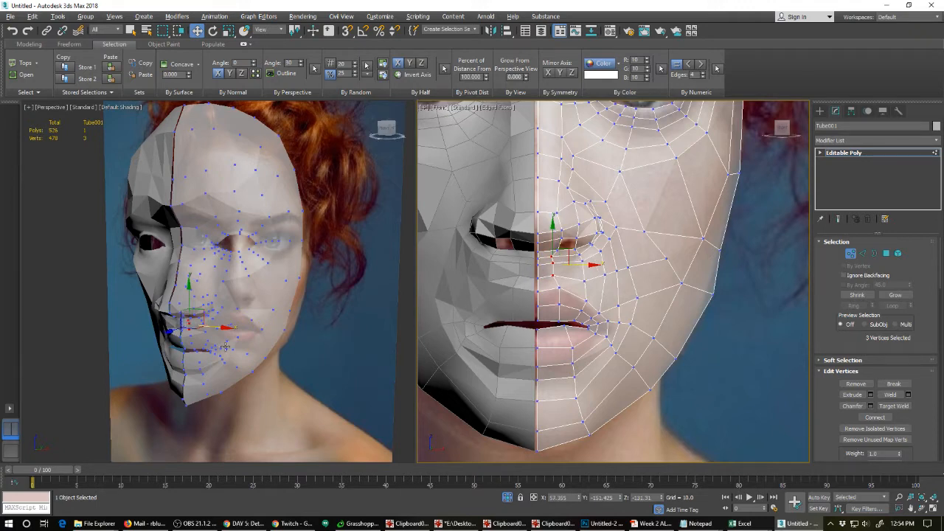
Select the original half's whole mesh element and apply Auto Smooth with a threshold of 180.
scroll(179, 361, up, 5)
alt+middle_drag(200, 327, 309, 337)
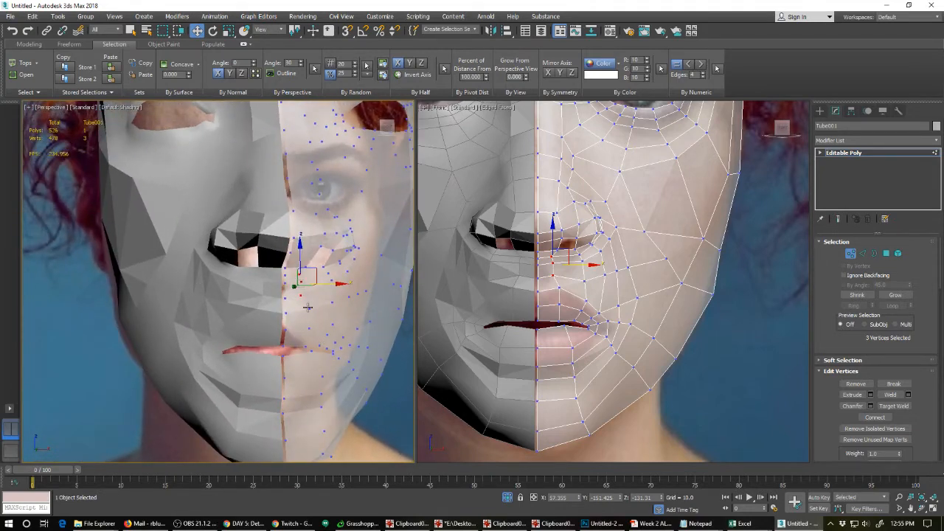
key(4)
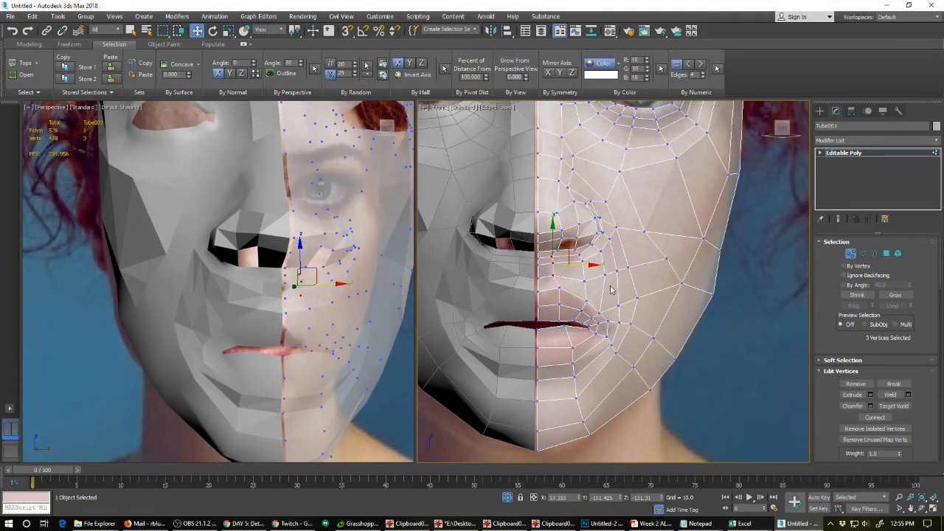
click(616, 276)
key(5)
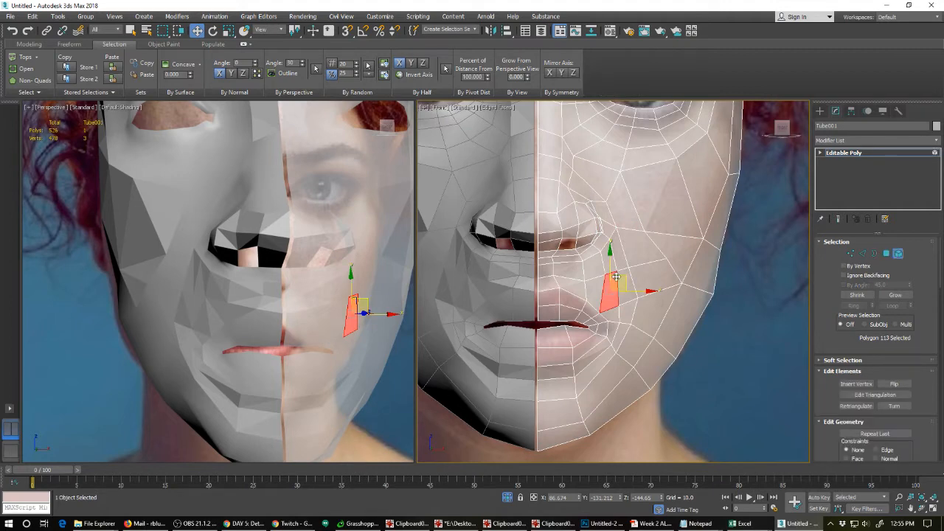
click(616, 277)
scroll(833, 368, down, 10)
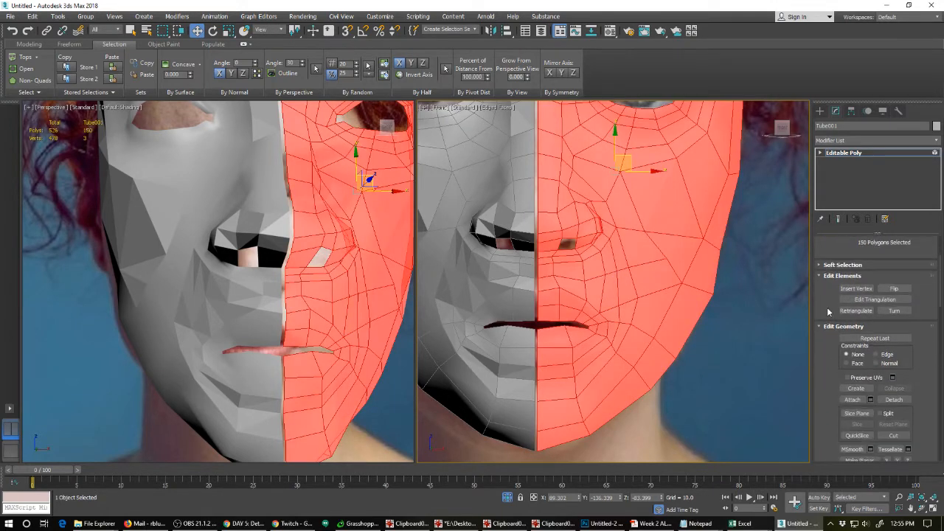
scroll(828, 312, up, 2)
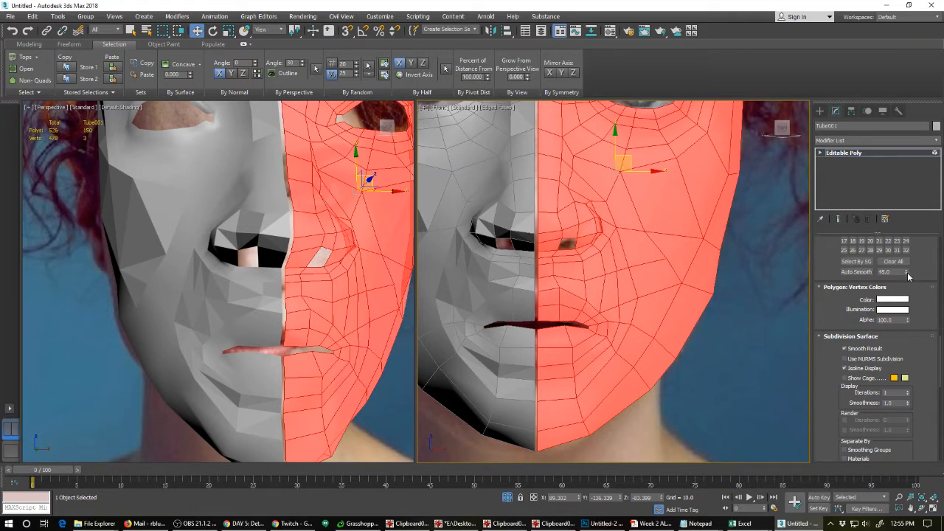
drag(908, 275, 909, 69)
click(856, 272)
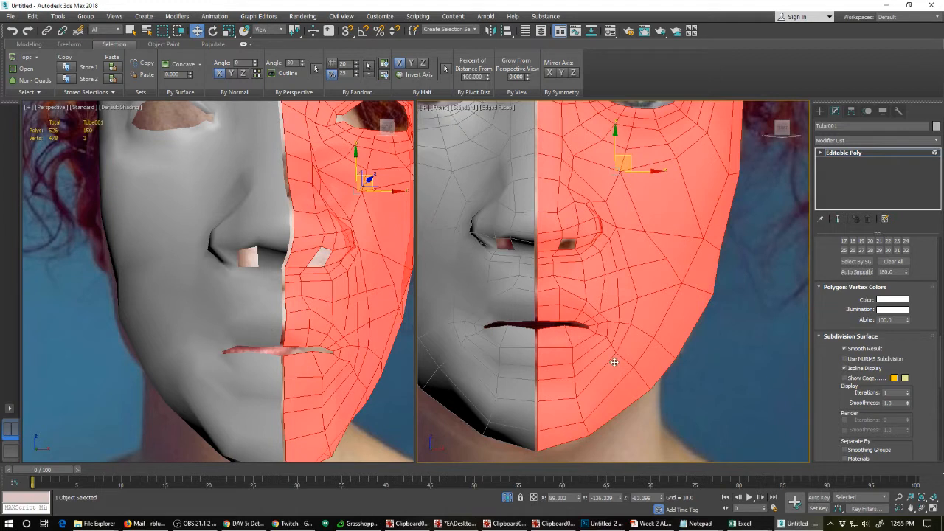
scroll(837, 325, up, 10)
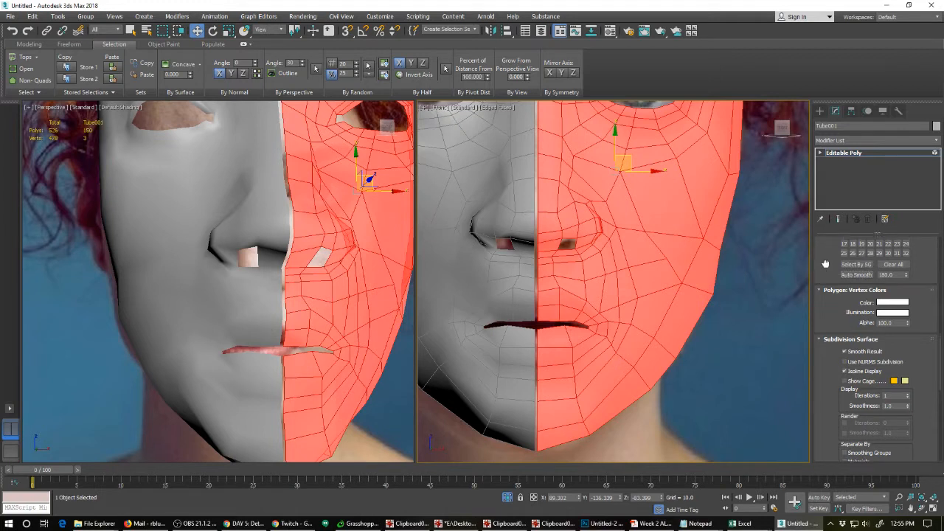
Adjust single vertices on the upper lip of the original half, lowering the centre-line vertex of the mouth opening slightly.
scroll(837, 325, up, 1)
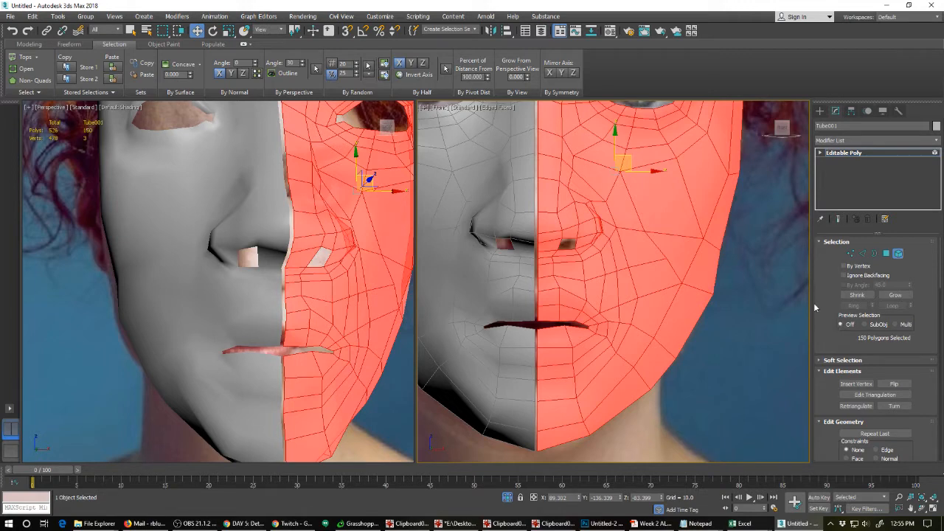
click(851, 253)
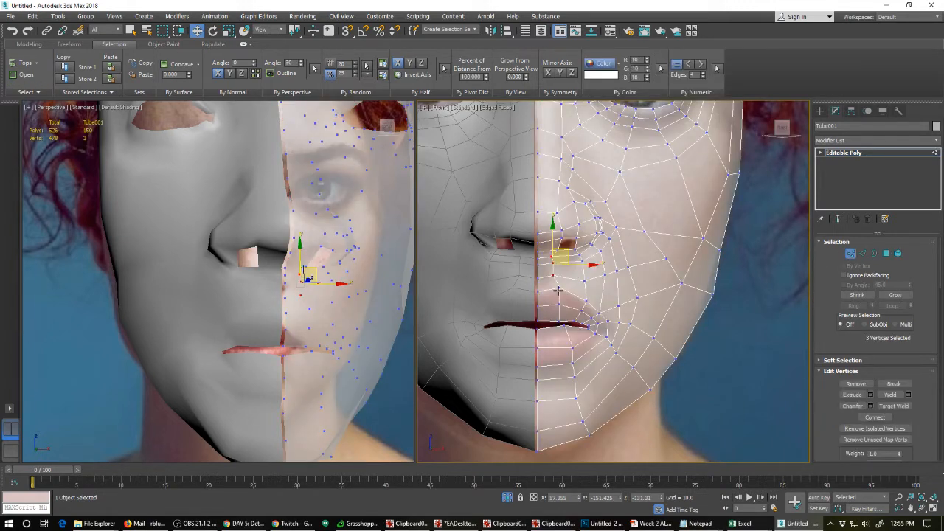
click(558, 288)
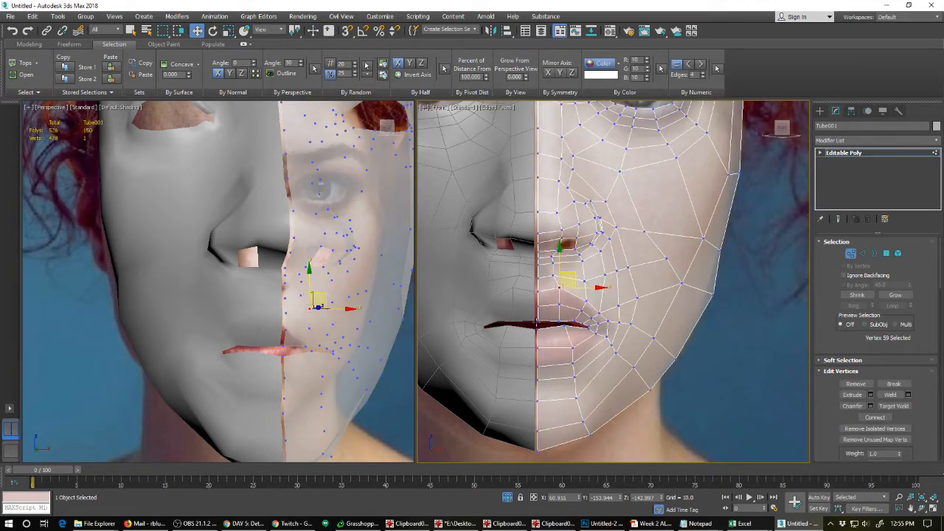
click(537, 324)
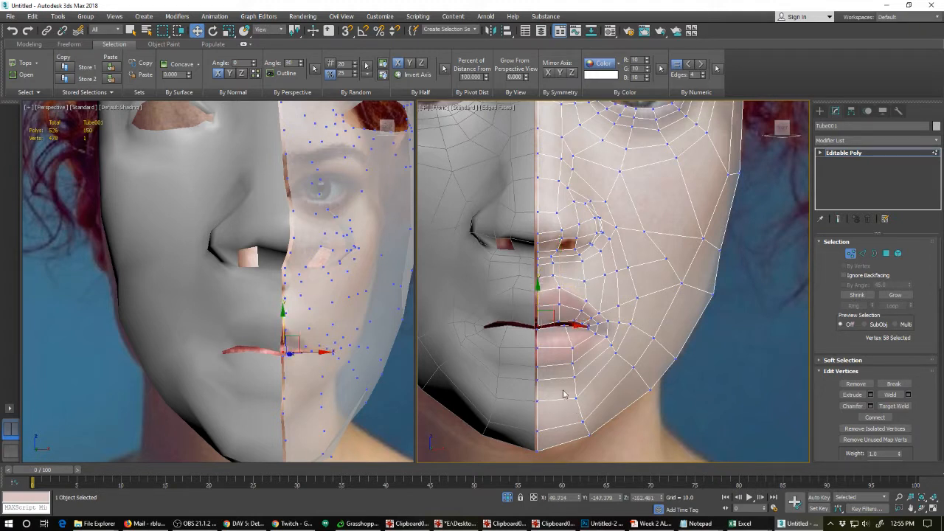
Pull the two chin vertices beside the centre line and the vertex above them forward along Y.
drag(566, 395, 595, 427)
middle_drag(337, 409, 331, 304)
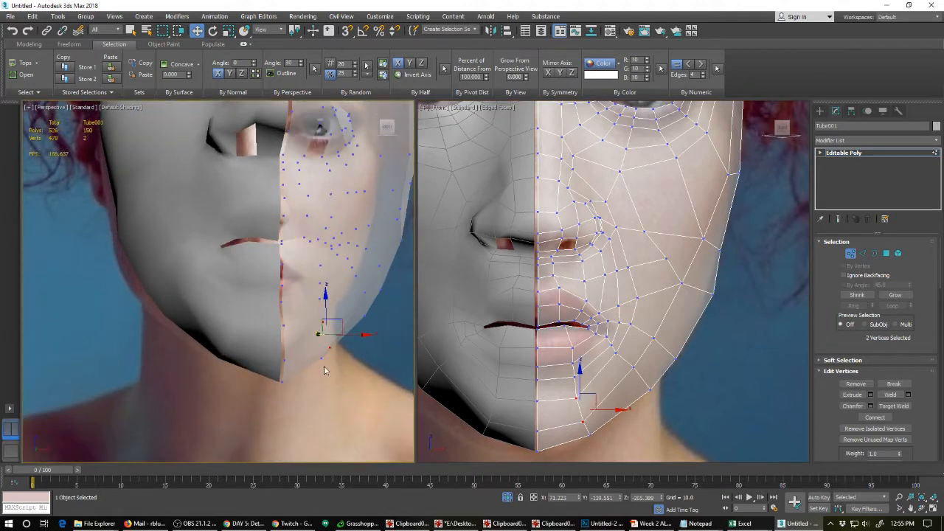
alt+middle_drag(324, 366, 230, 365)
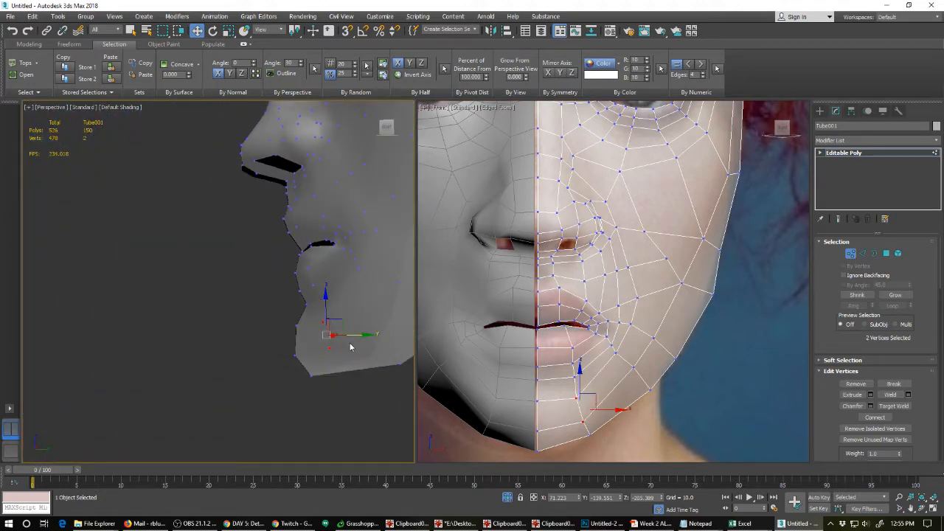
drag(360, 336, 340, 335)
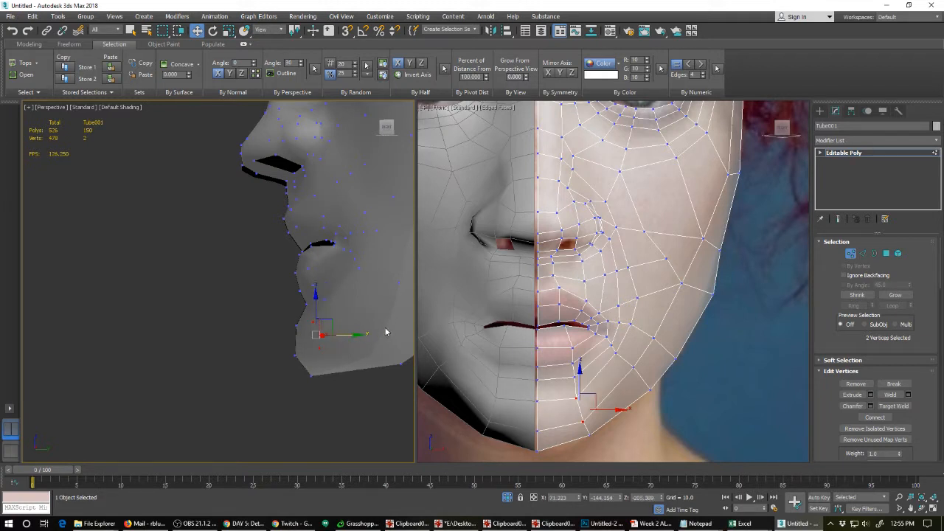
click(322, 299)
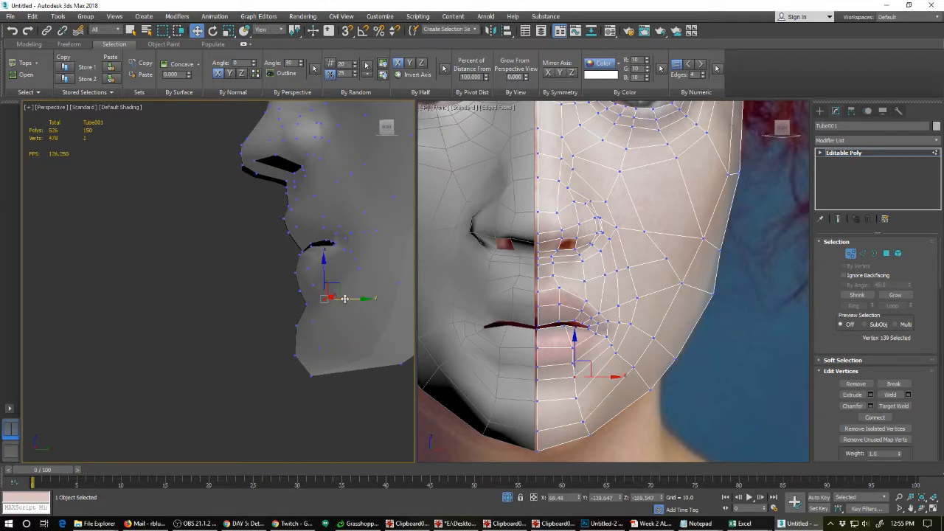
drag(339, 298, 335, 298)
Show the mesh edges in the perspective view and nudge the outer cheek vertices sideways, the lower one inward and the upper one outward.
mouse_move(308, 323)
alt+middle_down()
mouse_move(332, 327)
mouse_move(258, 396)
mouse_move(228, 389)
mouse_move(243, 378)
mouse_move(290, 382)
alt+middle_up()
key(F4)
scroll(288, 382, up, 3)
drag(237, 352, 277, 374)
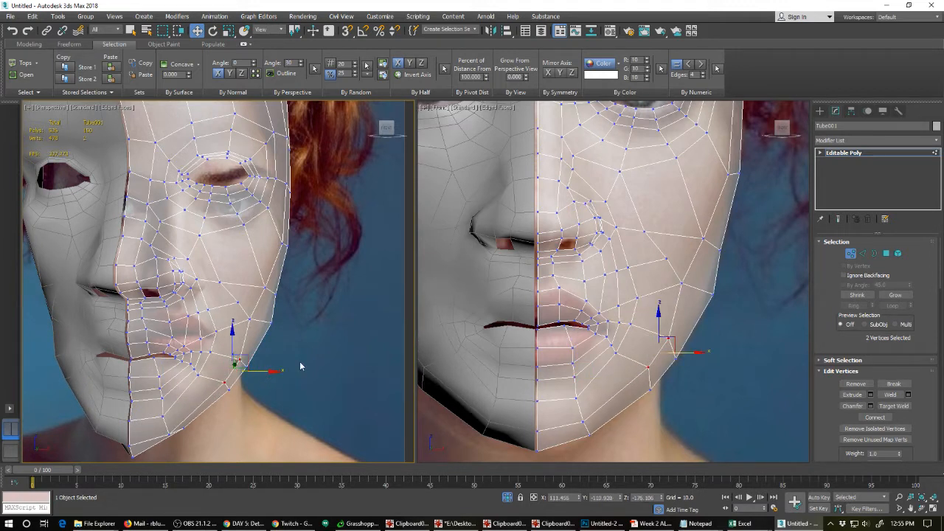
click(683, 282)
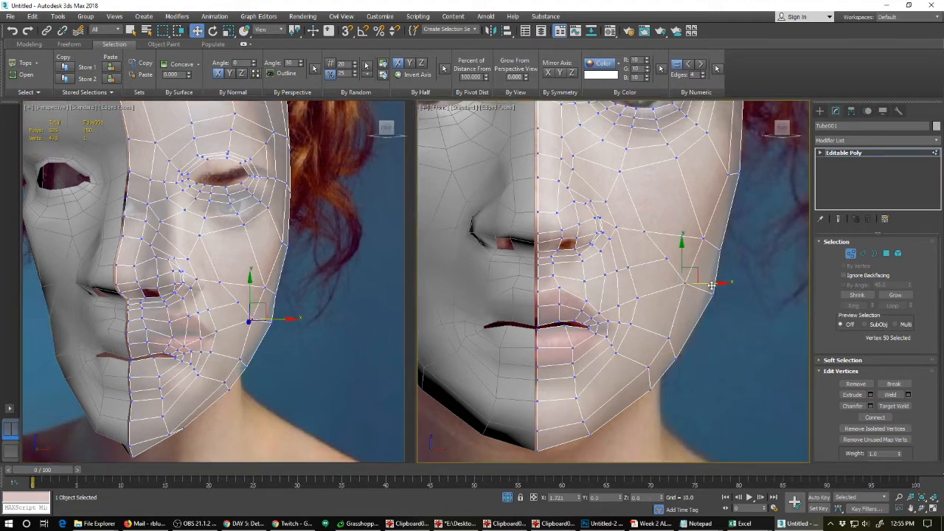
drag(712, 285, 708, 284)
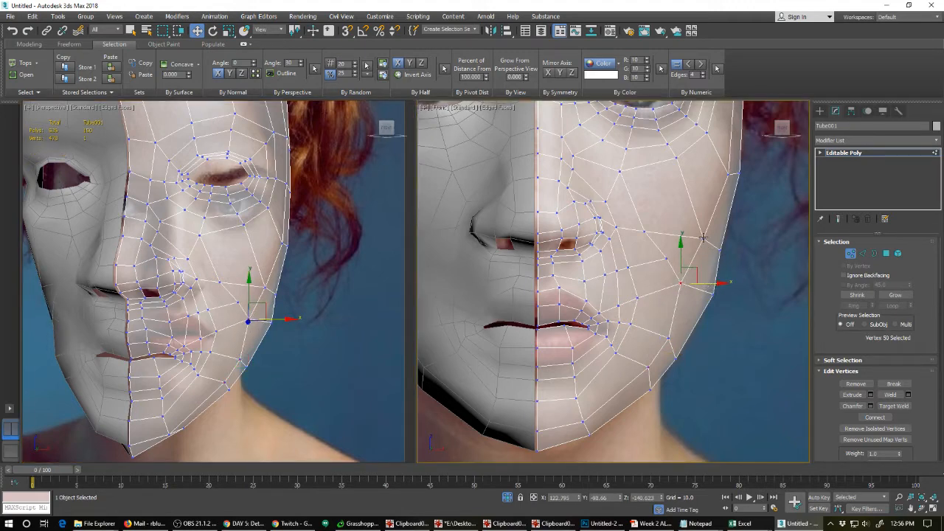
click(705, 238)
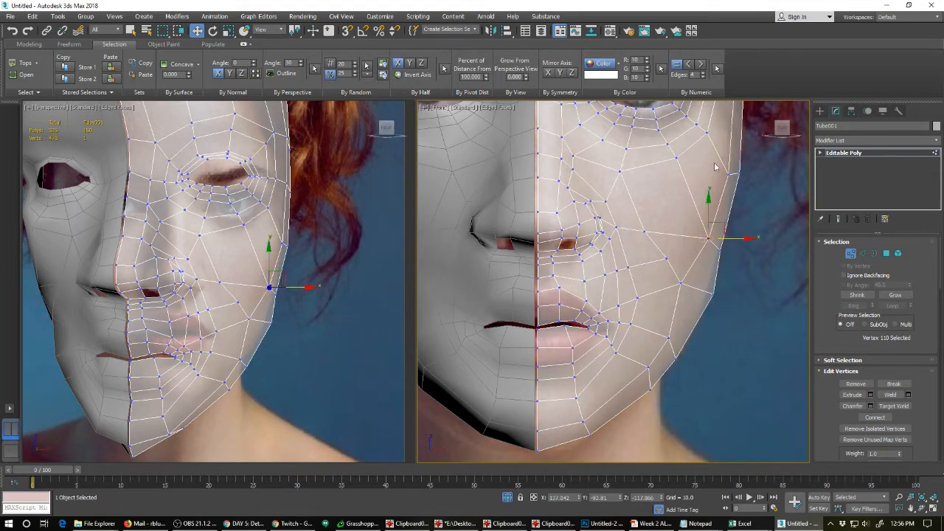
Examine the edge flow around the nose, cheek and eye from several angles and check the saved reference image.
middle_drag(714, 167, 691, 264)
scroll(691, 263, down, 2)
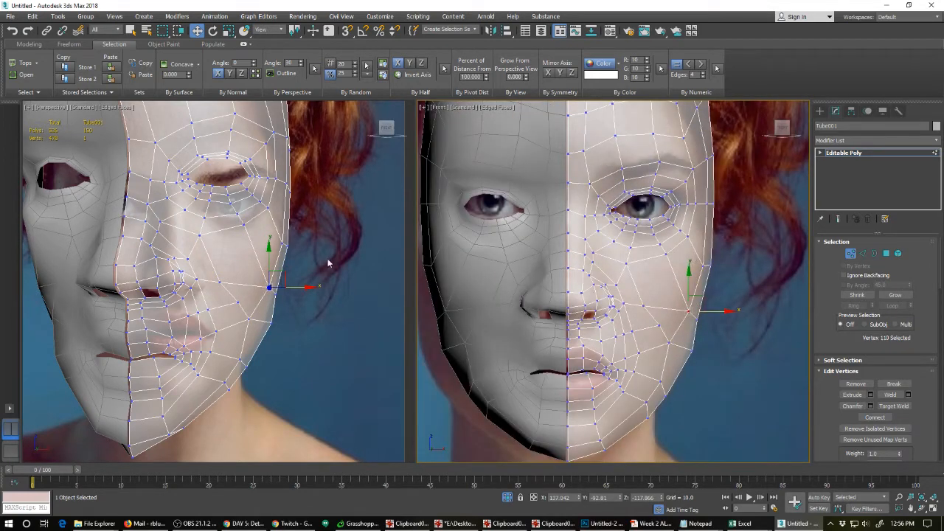
middle_drag(273, 266, 228, 379)
scroll(256, 337, up, 3)
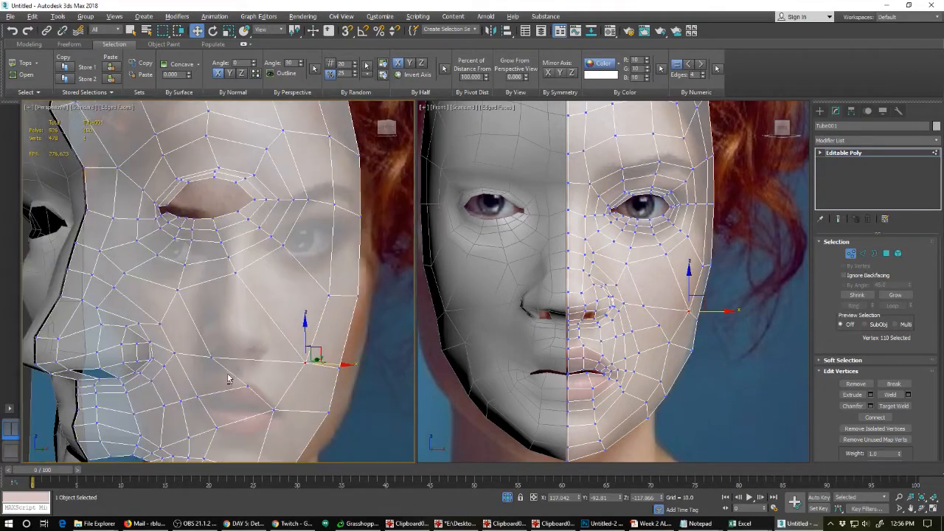
scroll(276, 288, up, 3)
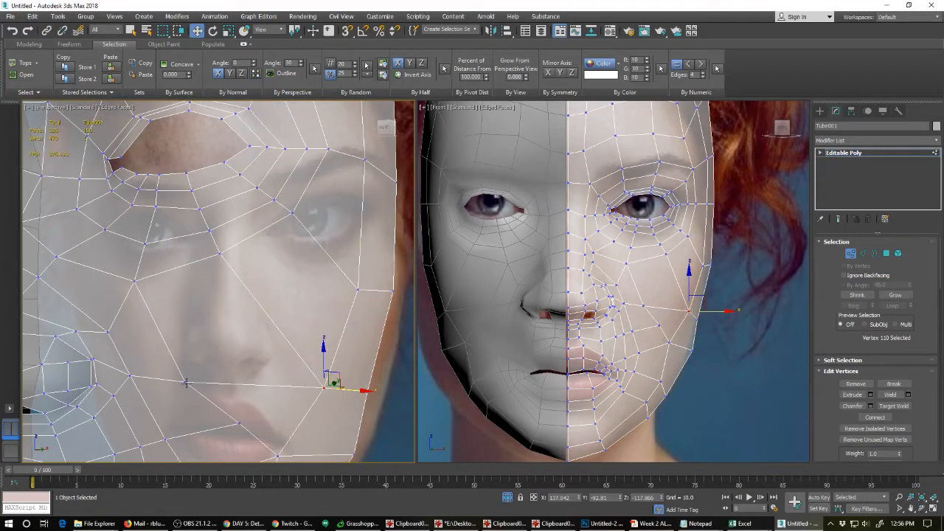
scroll(324, 257, down, 4)
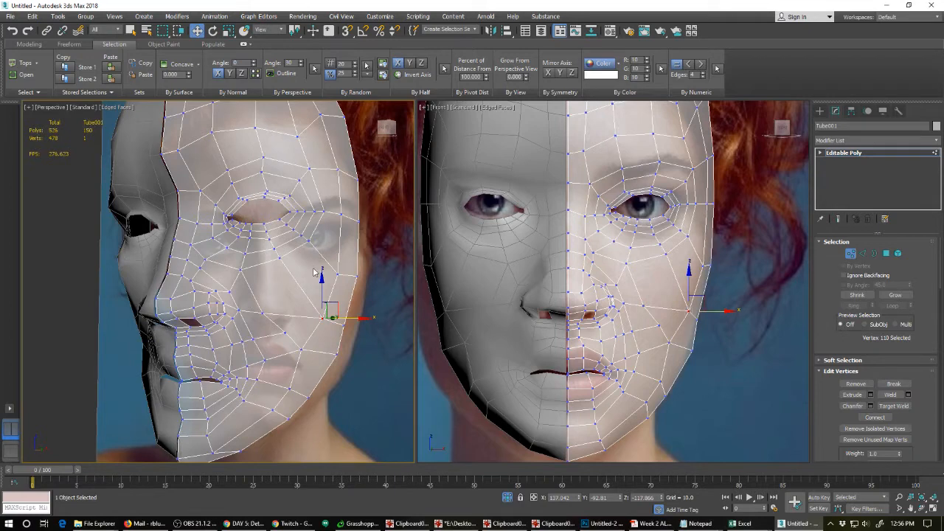
scroll(243, 309, up, 4)
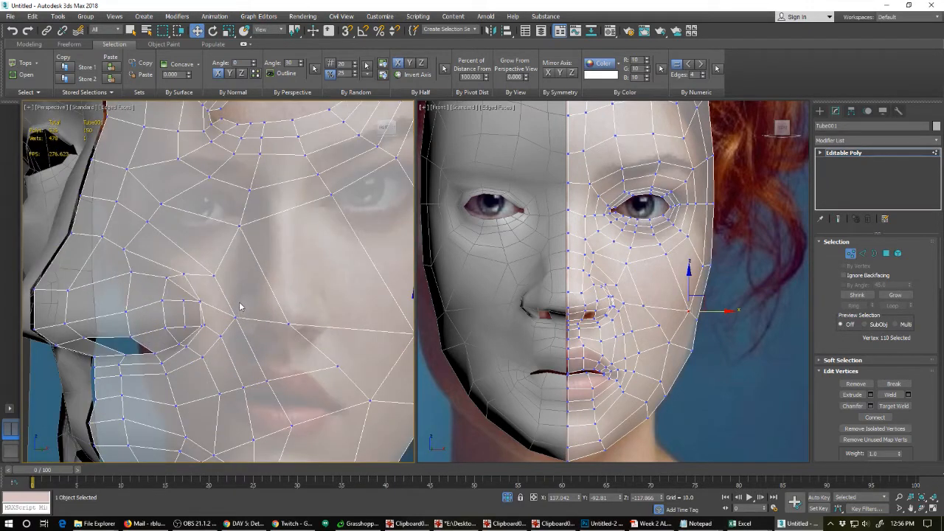
scroll(232, 315, down, 5)
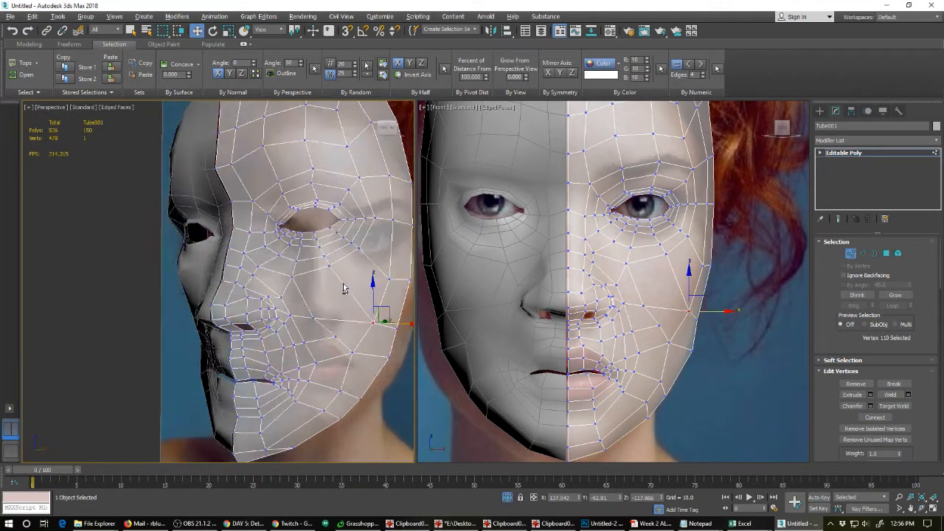
alt+middle_drag(343, 287, 320, 289)
scroll(293, 297, up, 5)
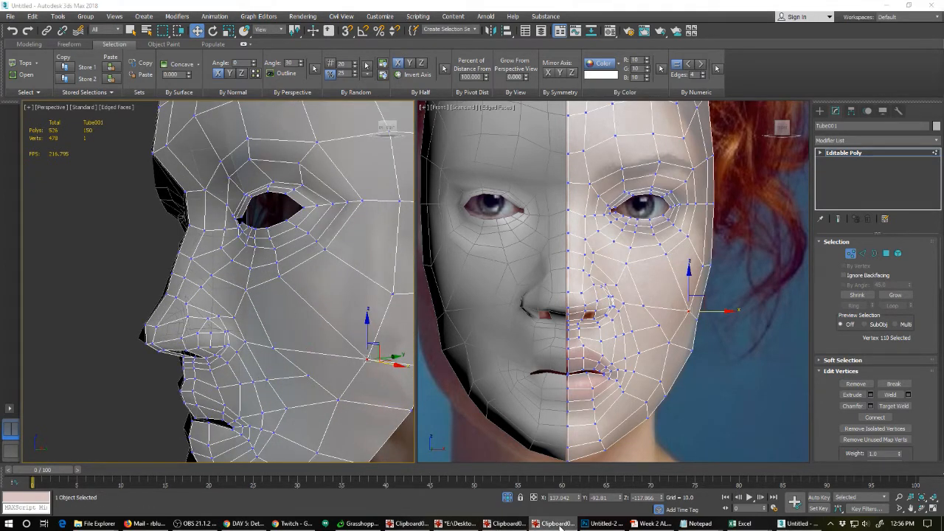
click(508, 523)
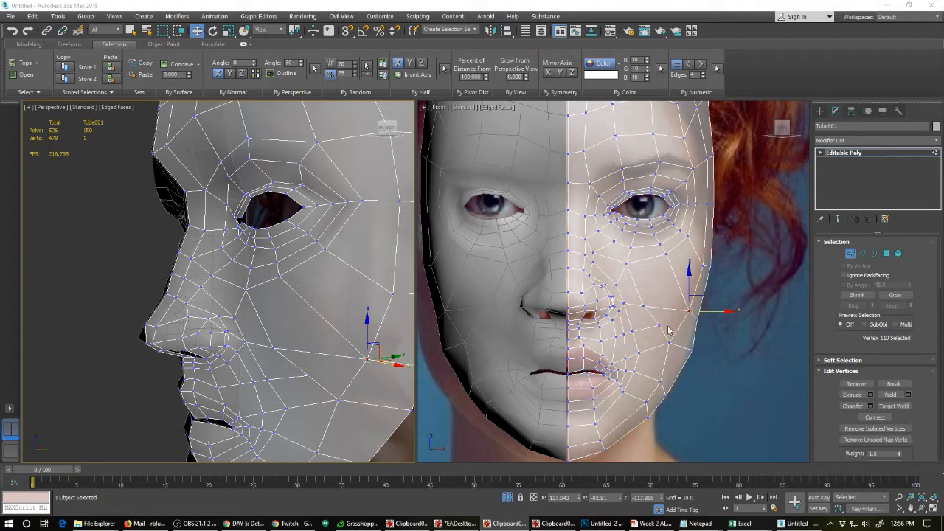
Even out the cheek mesh by moving two mid-cheek vertices up and outward, raising two outer-edge vertices and adjusting the jaw-edge vertex.
middle_drag(693, 306, 657, 306)
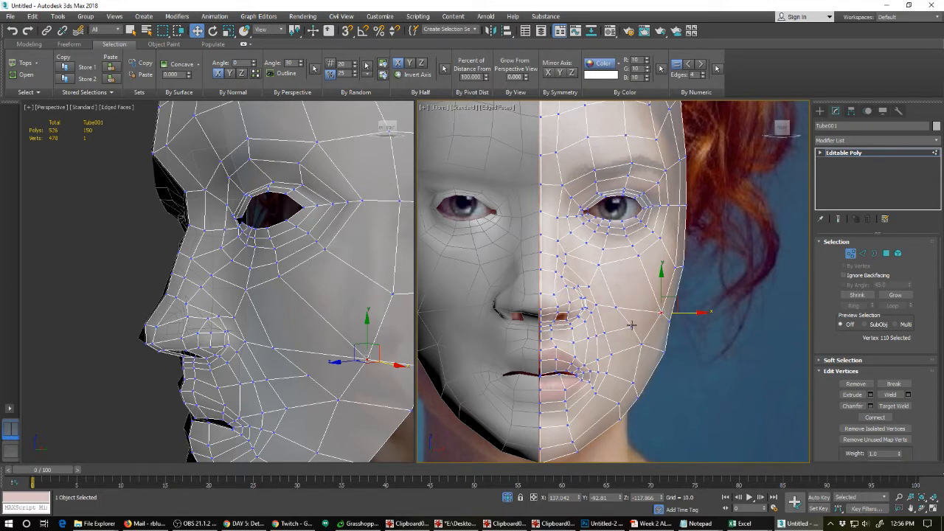
click(617, 307)
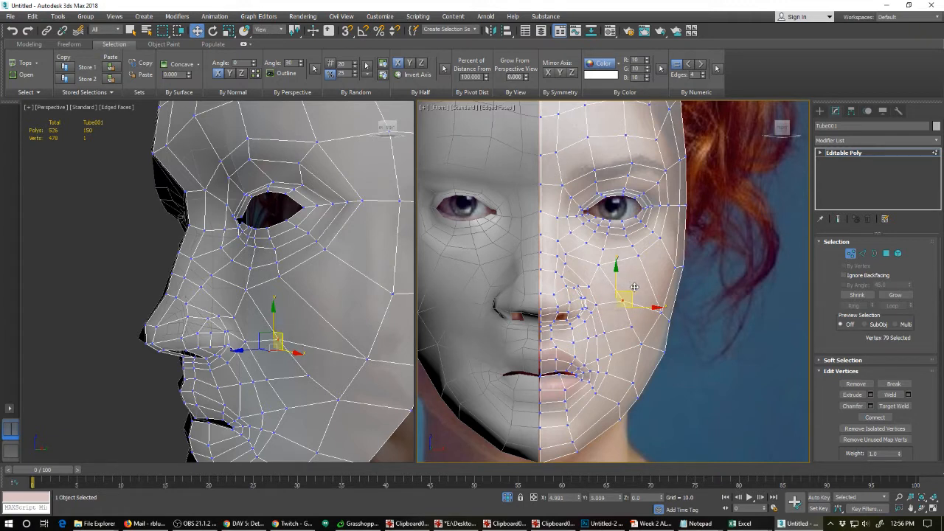
drag(648, 294, 633, 287)
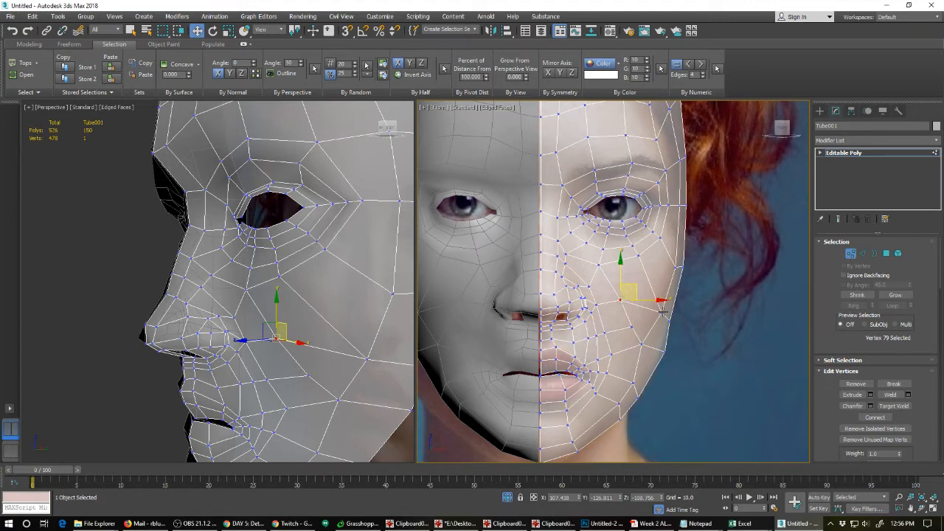
click(630, 328)
drag(642, 318, 649, 312)
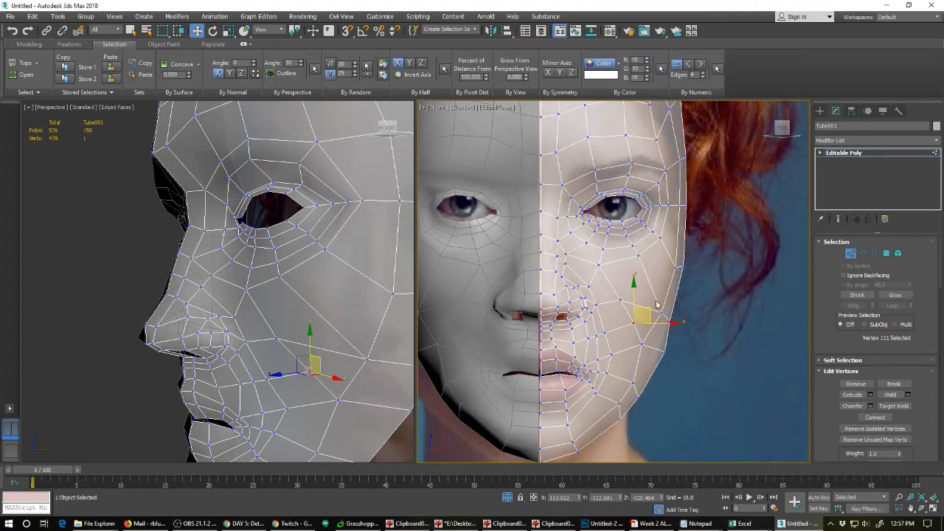
drag(669, 273, 694, 239)
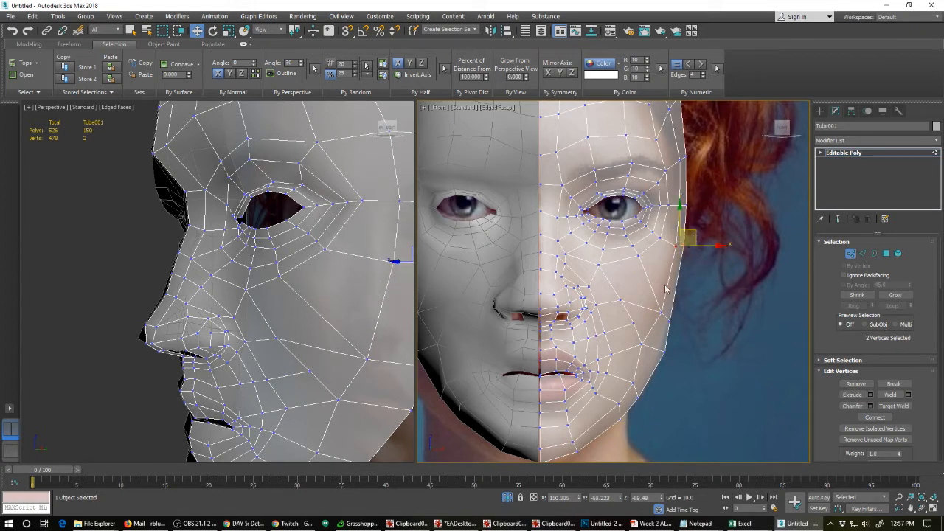
drag(655, 361, 656, 363)
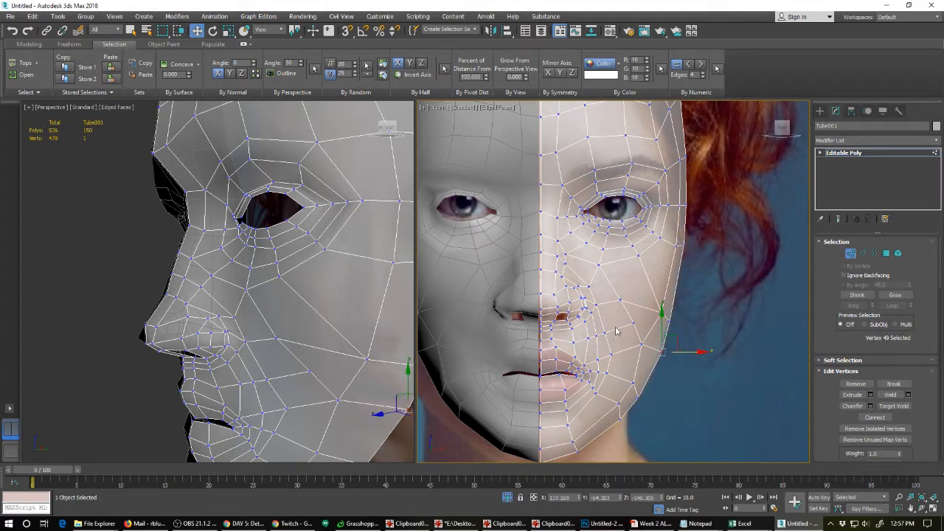
Turn on NURMS smoothing with 1 iteration and hide the mesh edges in both the front and perspective views.
scroll(617, 332, down, 2)
key(ctrl+BackSpace)
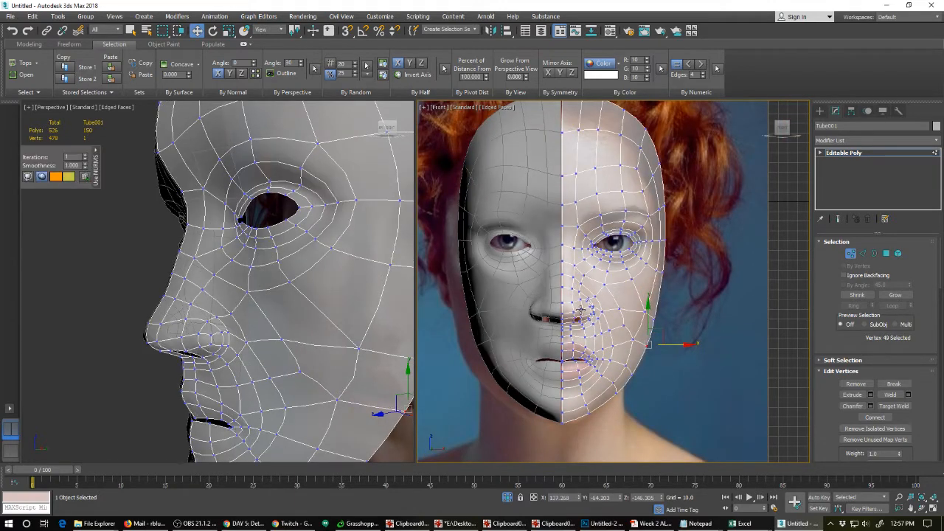
key(F4)
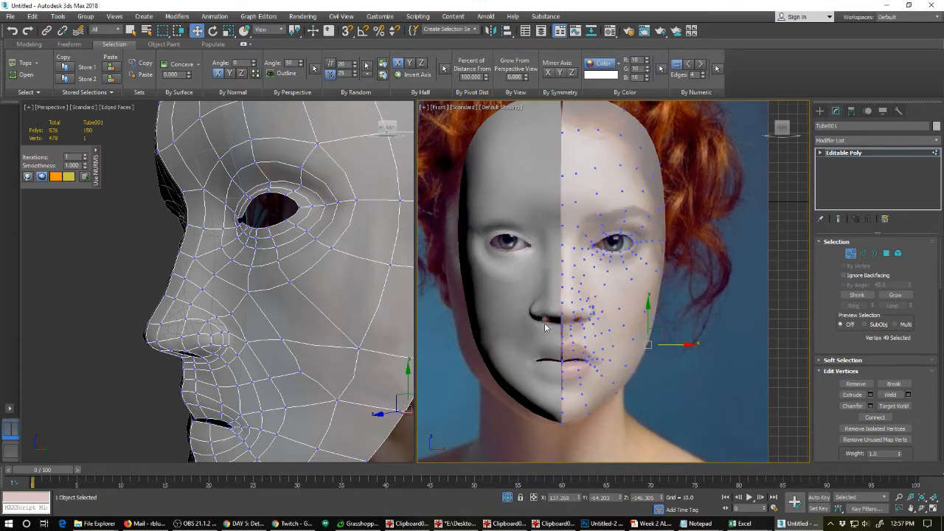
click(305, 328)
scroll(293, 327, down, 5)
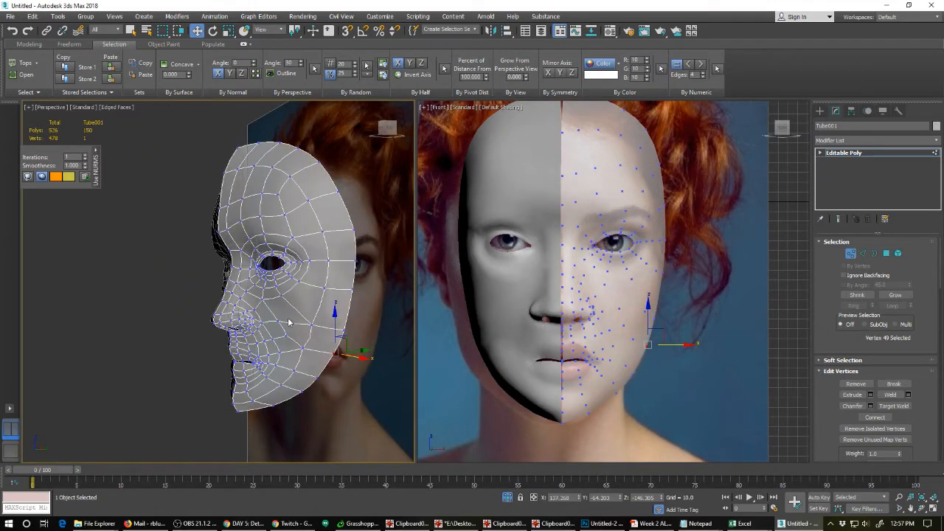
key(F4)
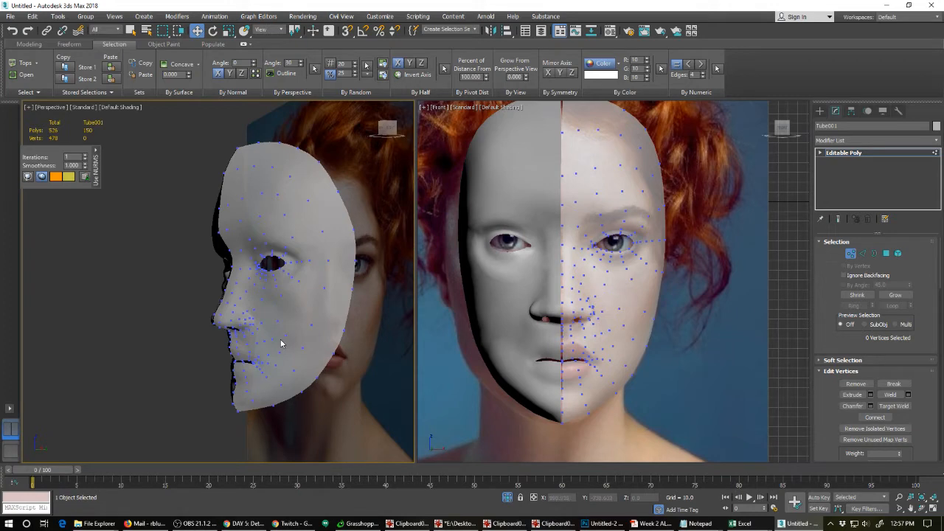
Leave vertex editing, make the original half opaque again and examine both smoothed halves together against the reference photo.
click(850, 254)
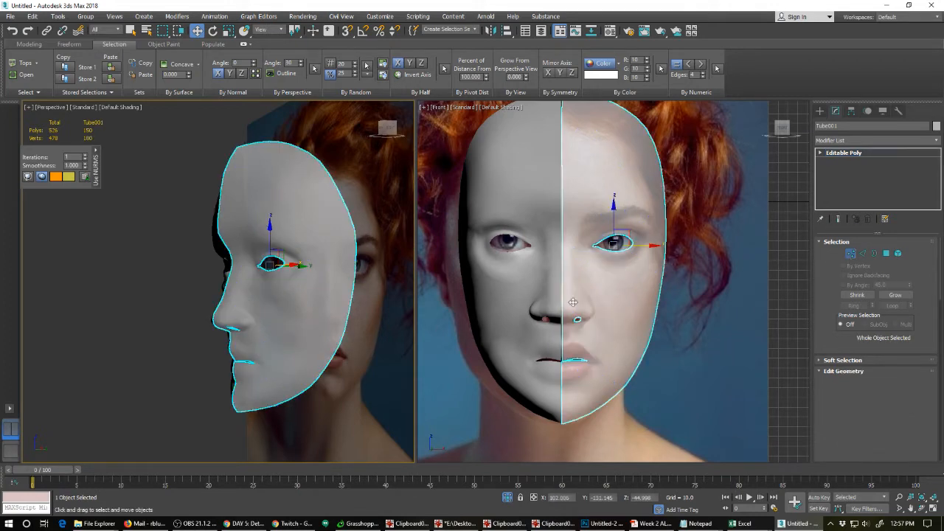
key(alt+x)
alt+middle_drag(277, 343, 314, 343)
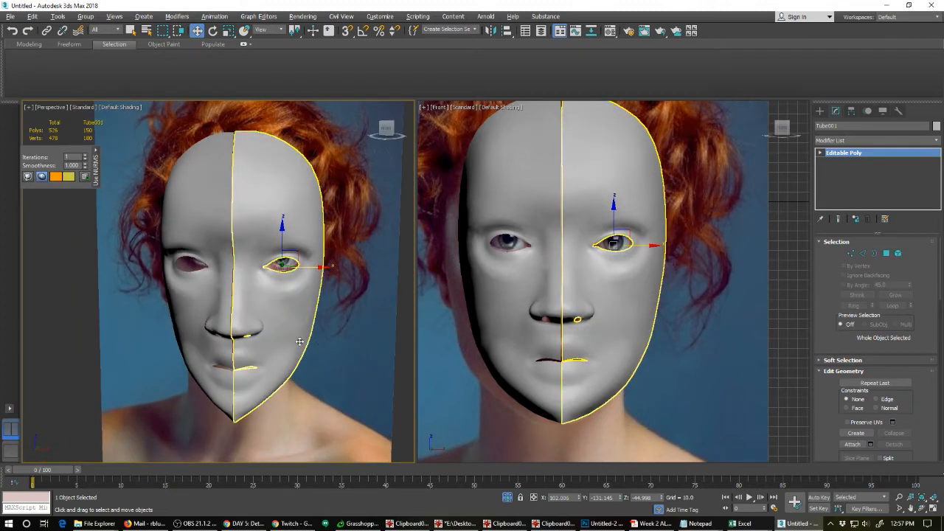
scroll(315, 351, down, 5)
alt+middle_drag(337, 337, 287, 363)
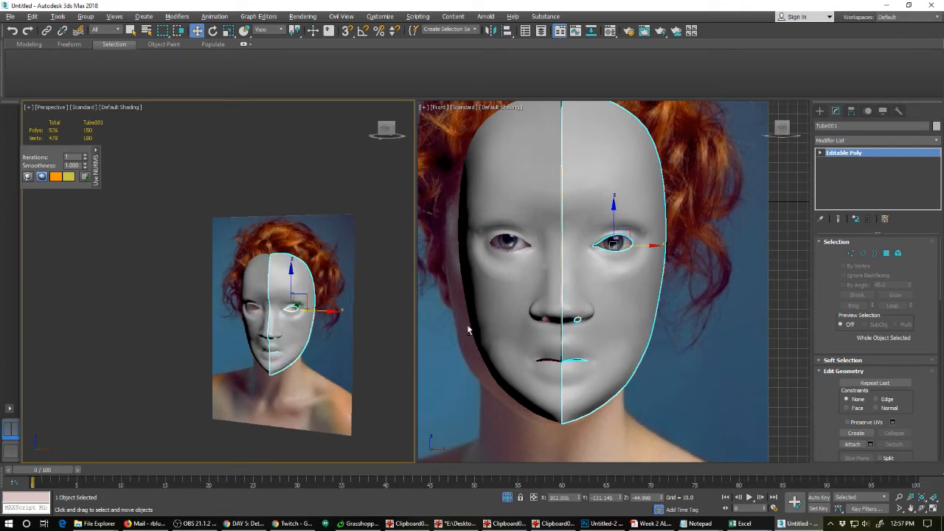
Select the forehead vertices of the right-hand half and move them forward along Y in a side view.
click(850, 253)
middle_drag(618, 196, 601, 279)
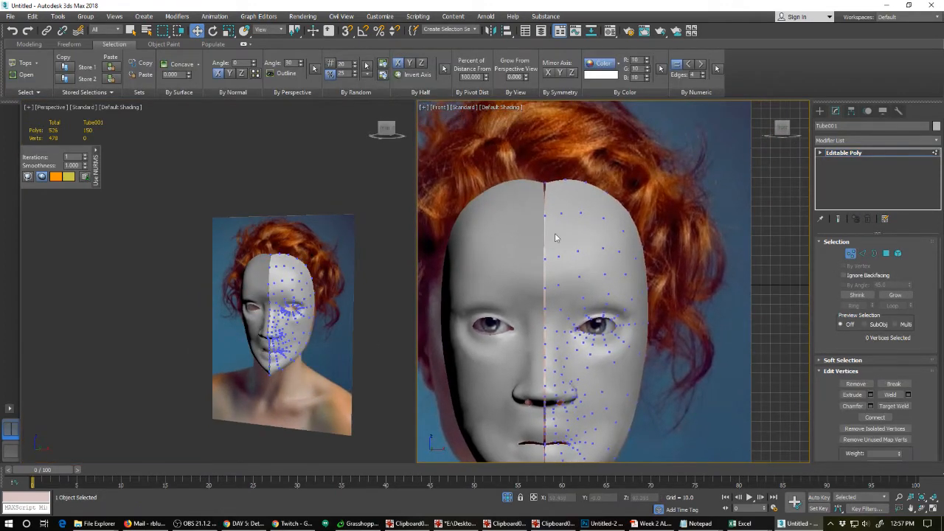
drag(556, 177, 651, 289)
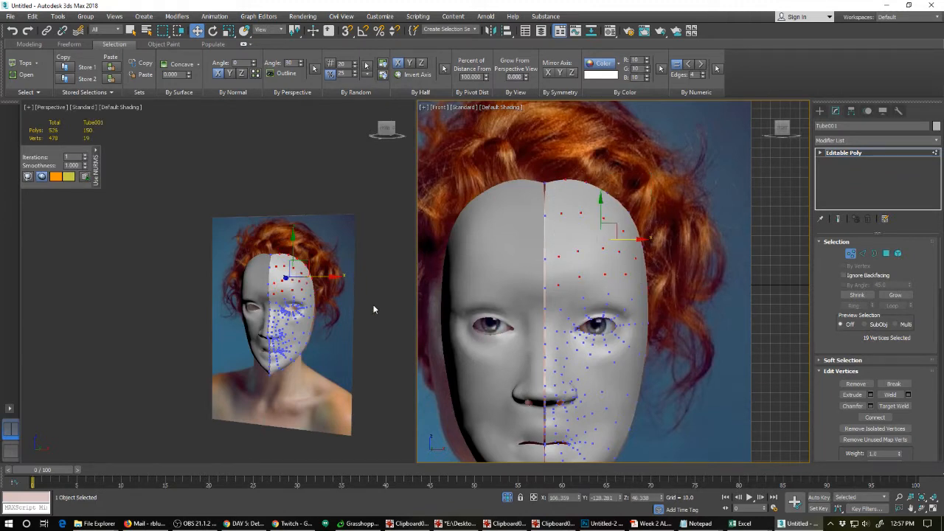
alt+middle_drag(340, 325, 282, 304)
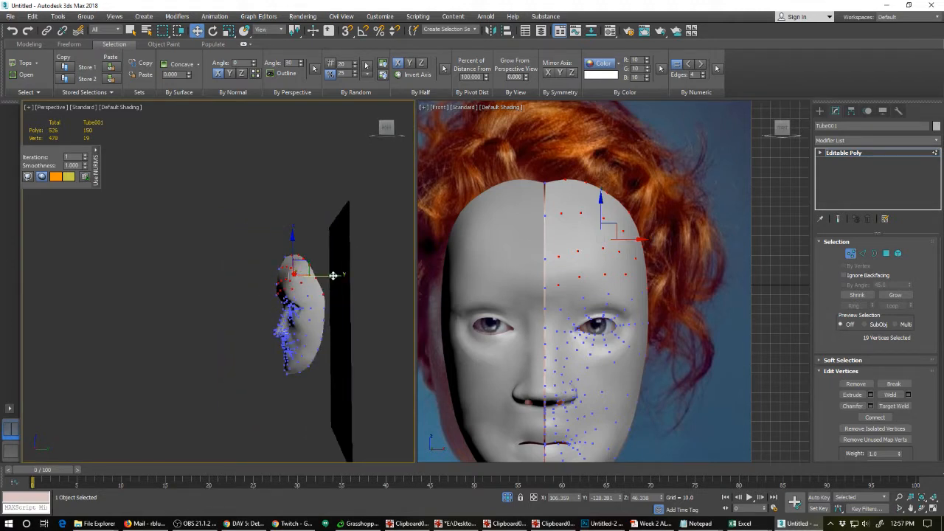
drag(327, 274, 326, 276)
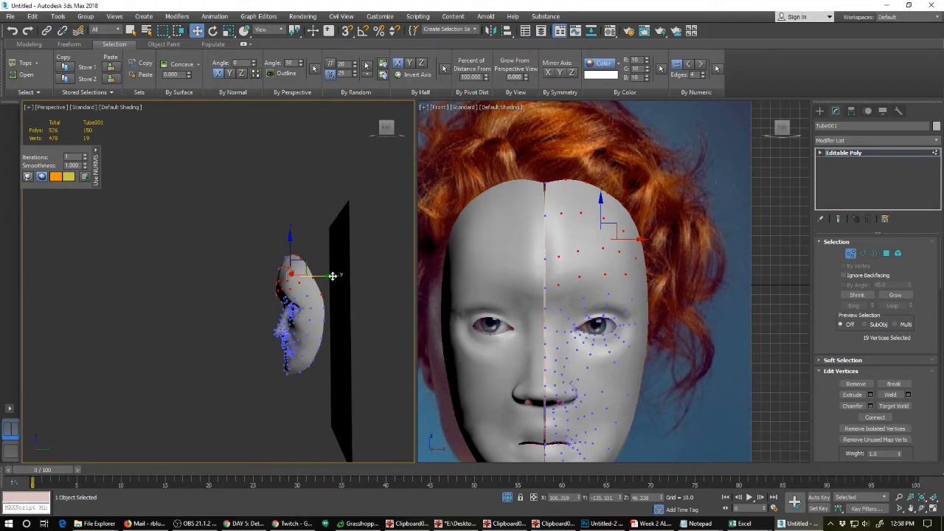
drag(332, 276, 332, 275)
Make the selected half see-through and show its mesh edges in the front view around the cheek.
middle_drag(578, 371, 591, 250)
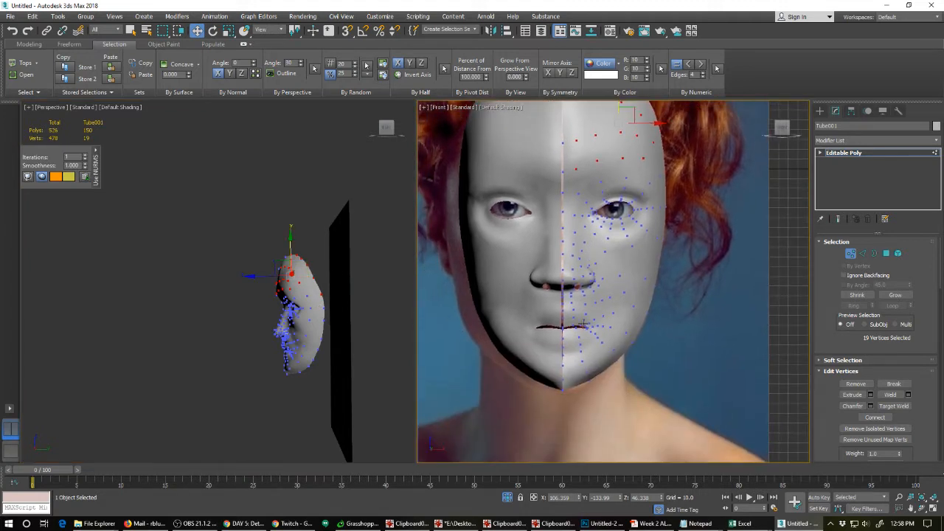
key(alt+x)
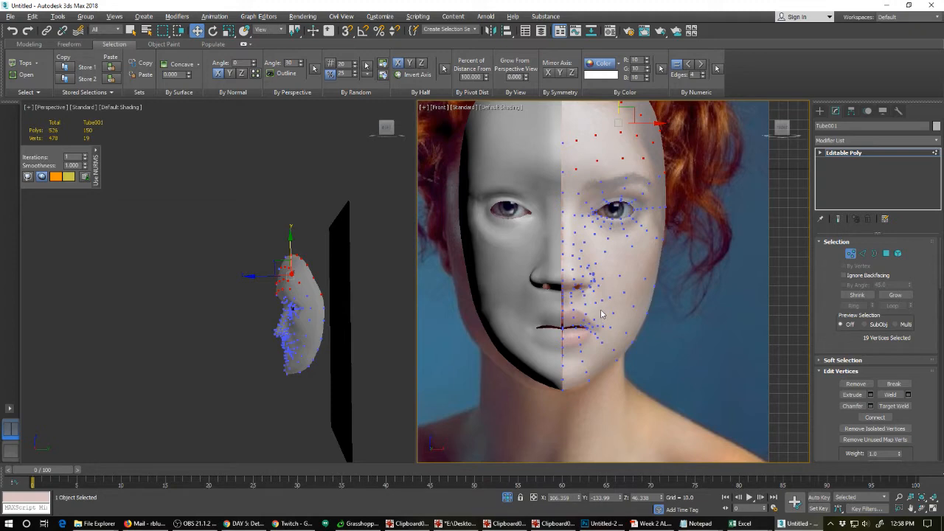
scroll(602, 311, up, 2)
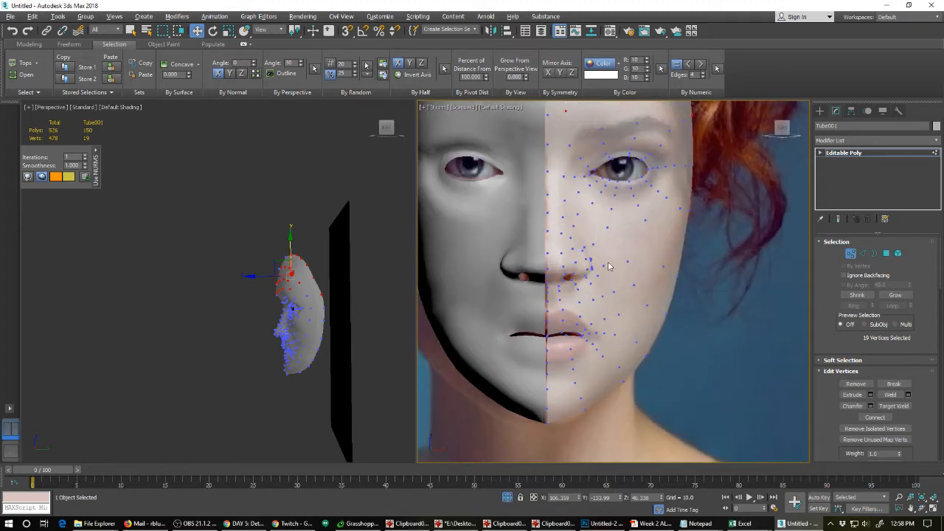
key(F4)
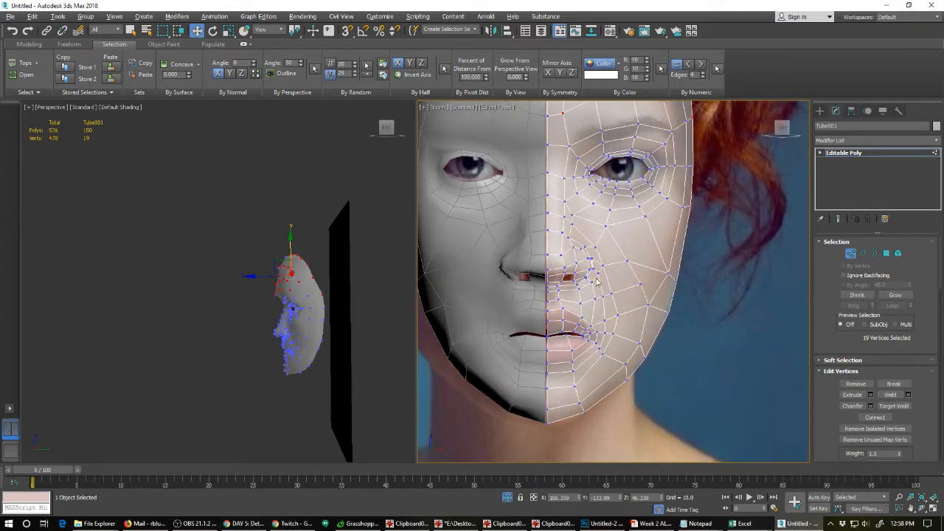
middle_drag(638, 295, 575, 341)
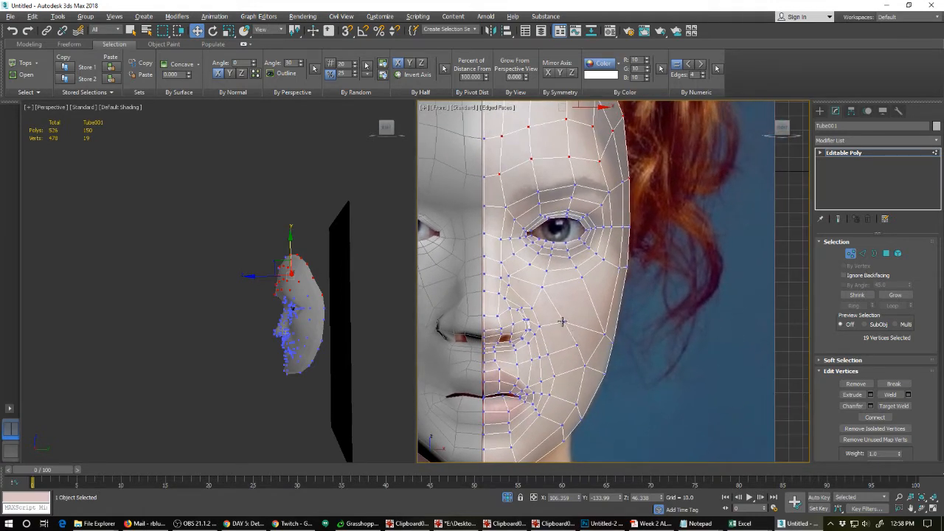
Cut two new edge lines across the cheek, each running from the face's outer side inward toward the mid-cheek.
right_click(562, 322)
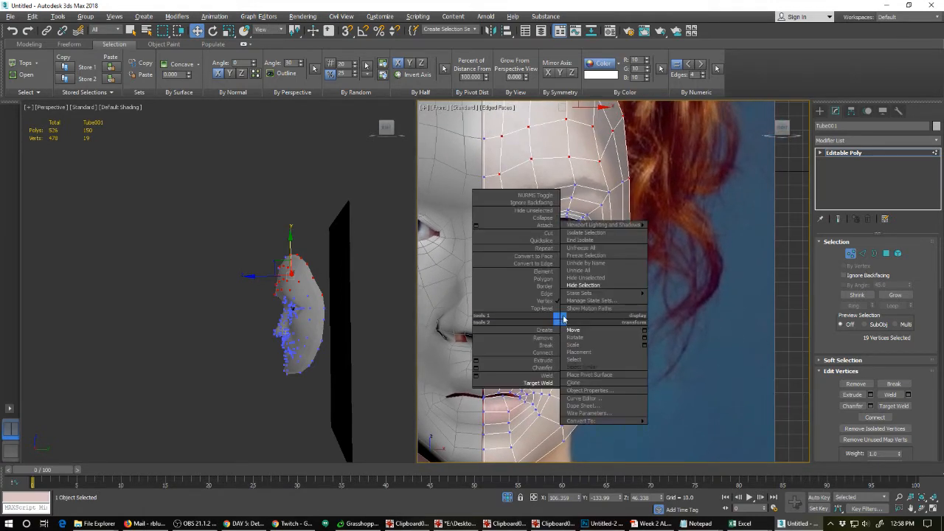
click(547, 238)
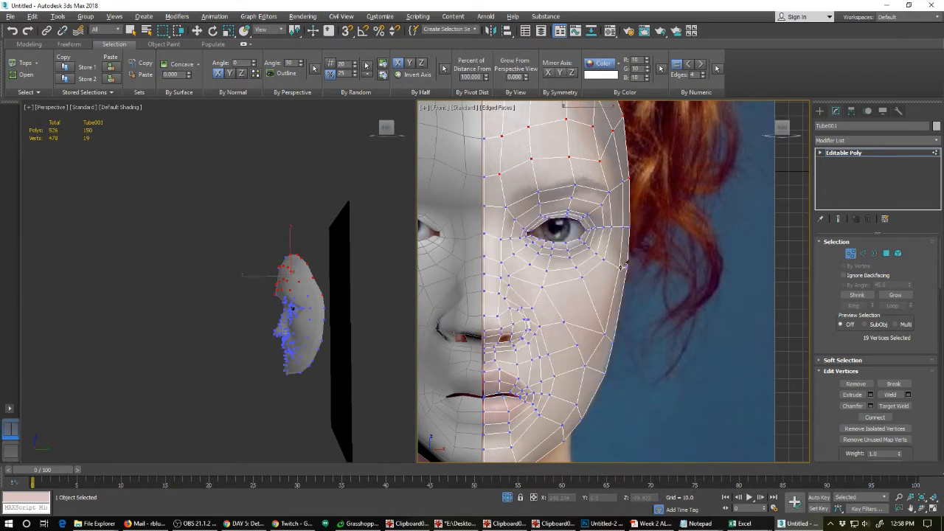
click(622, 267)
click(593, 305)
click(548, 323)
click(578, 343)
click(599, 330)
click(619, 308)
scroll(630, 313, up, 2)
key(w)
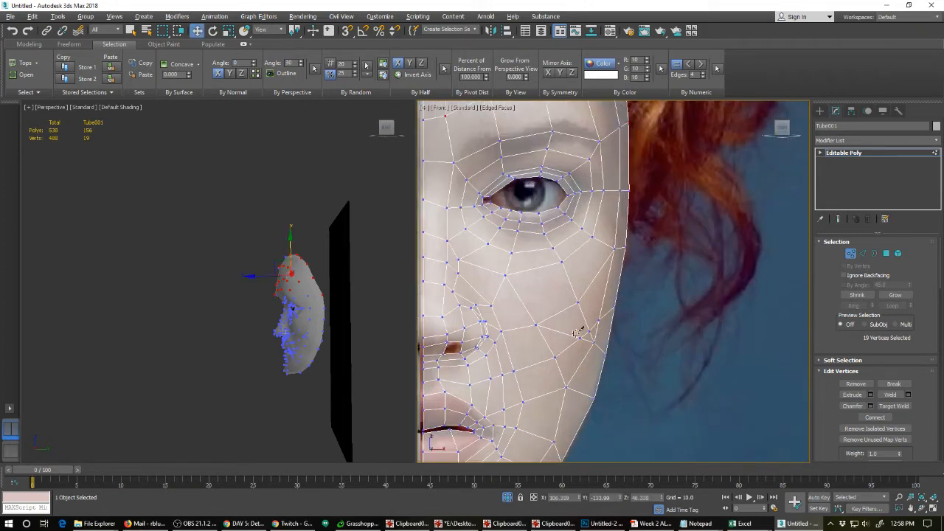
Remove the surplus edges around the new cheek cuts, including the short ones beside the face's outer edge.
key(2)
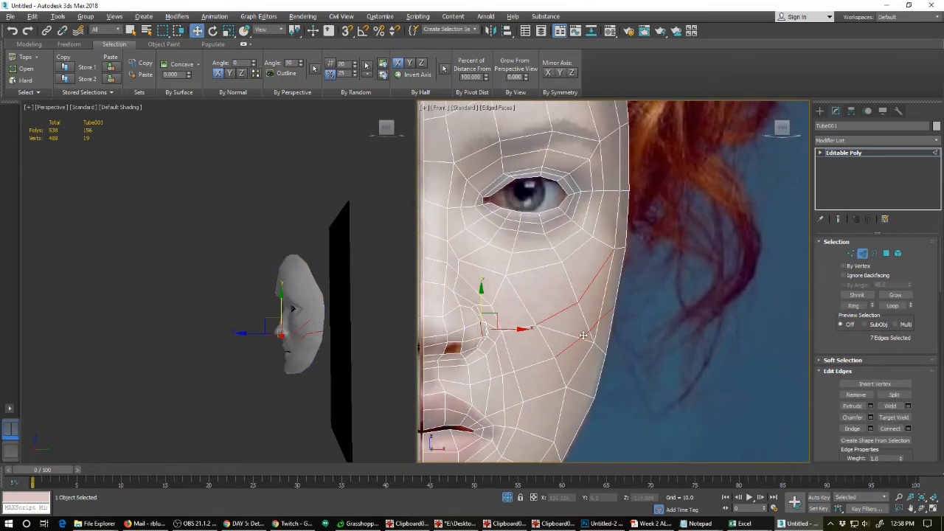
click(584, 336)
key(ctrl+BackSpace)
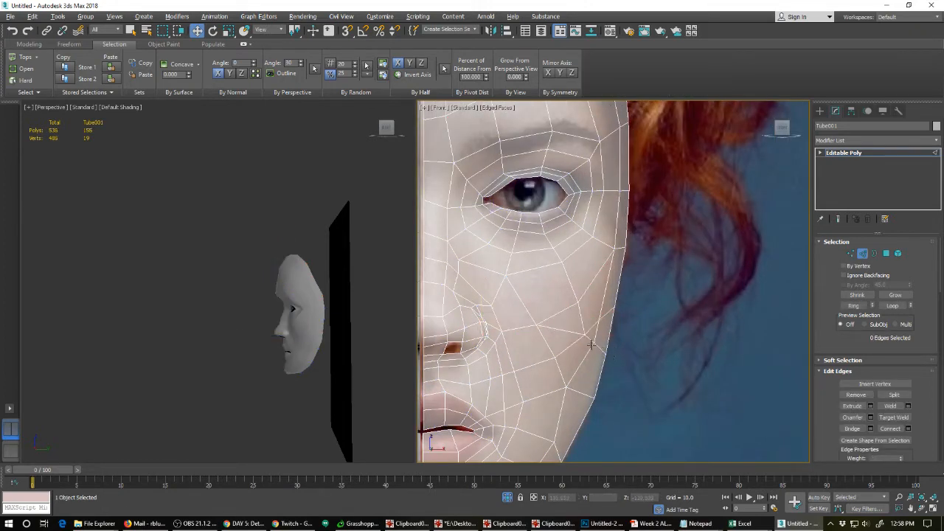
click(594, 333)
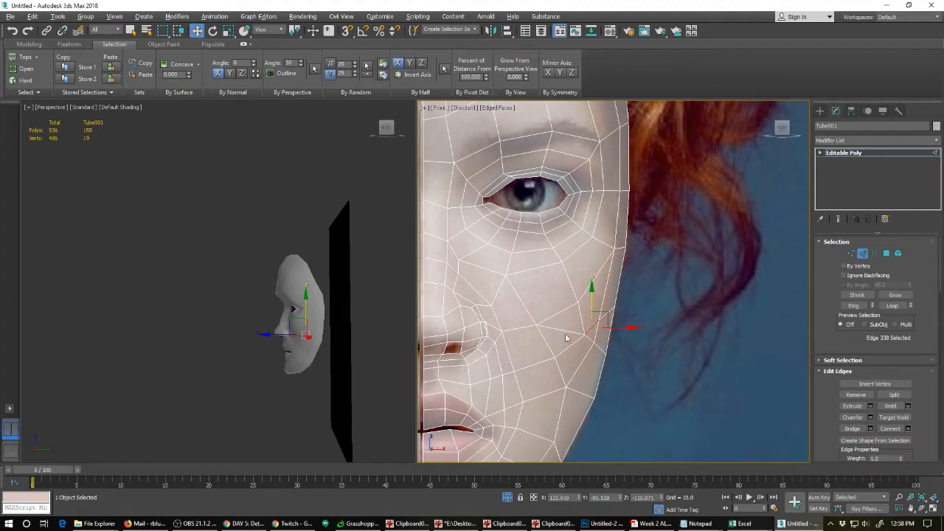
click(565, 330)
key(BackSpace)
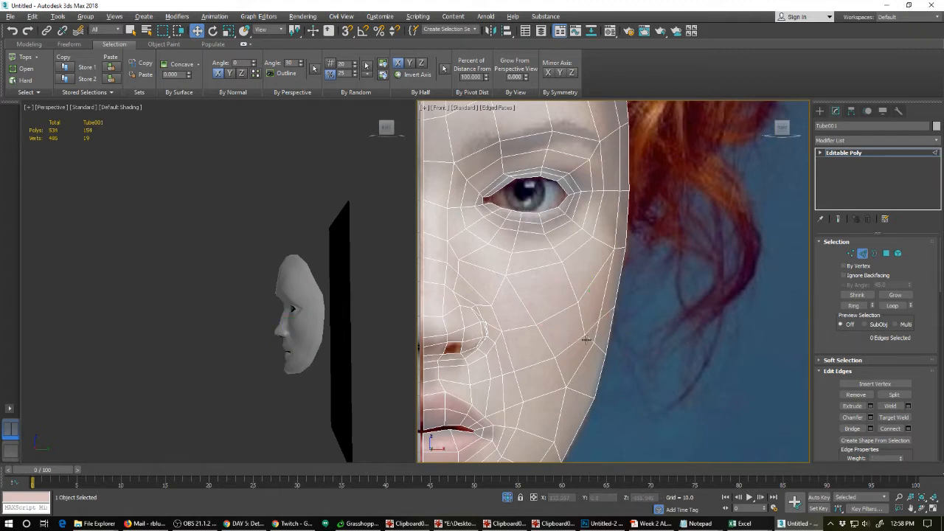
click(594, 333)
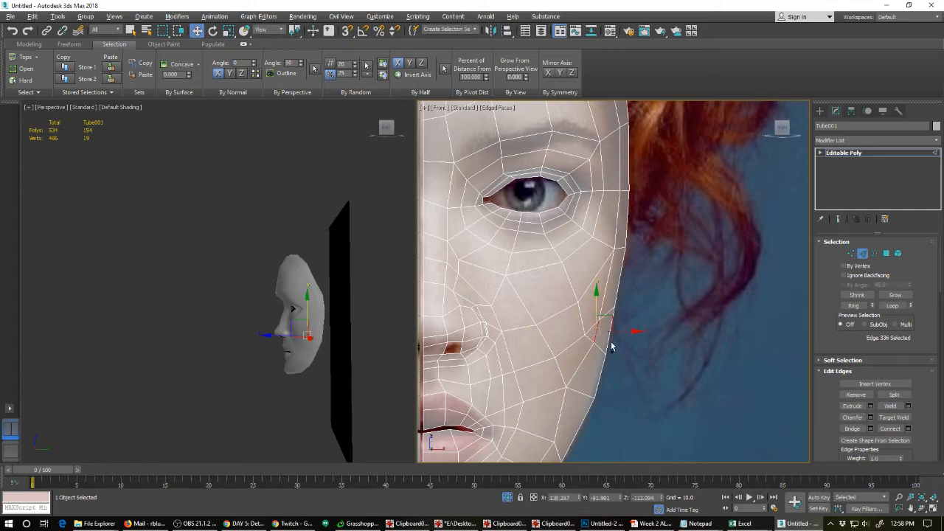
key(BackSpace)
click(610, 314)
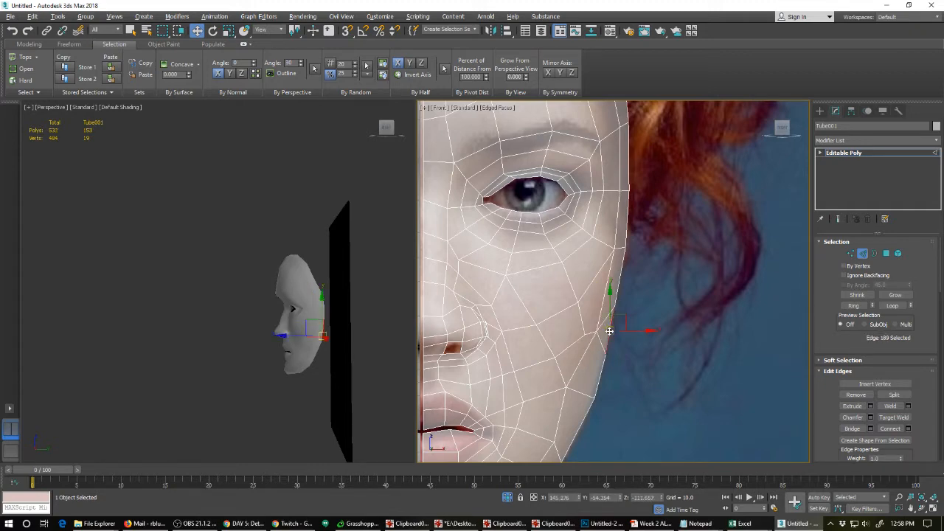
key(BackSpace)
scroll(610, 314, down, 5)
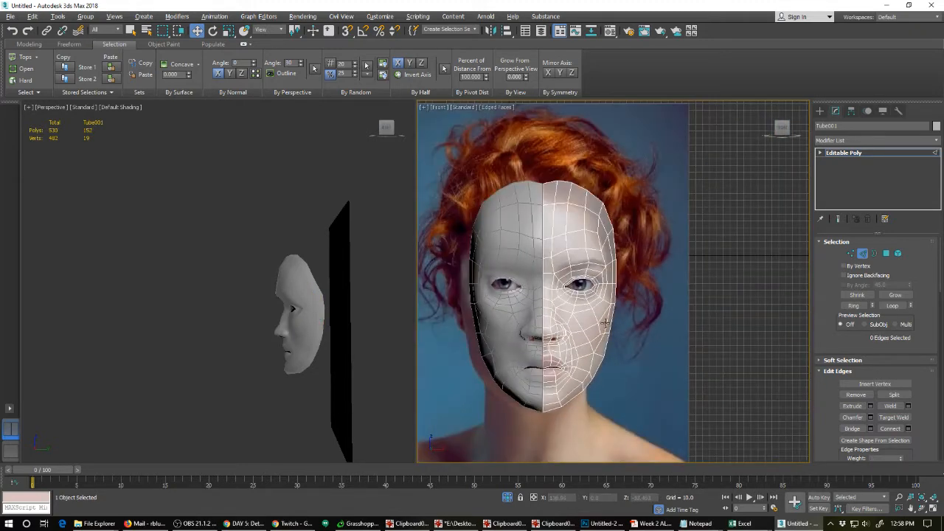
Select the short edge on the outer cheek and move it forward along Y in a side view.
middle_click(312, 351)
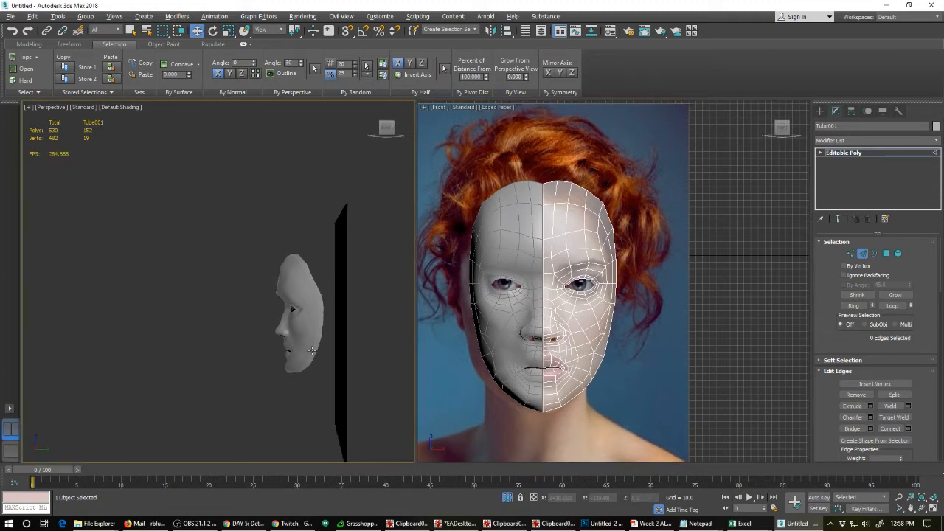
alt+middle_drag(312, 351, 342, 344)
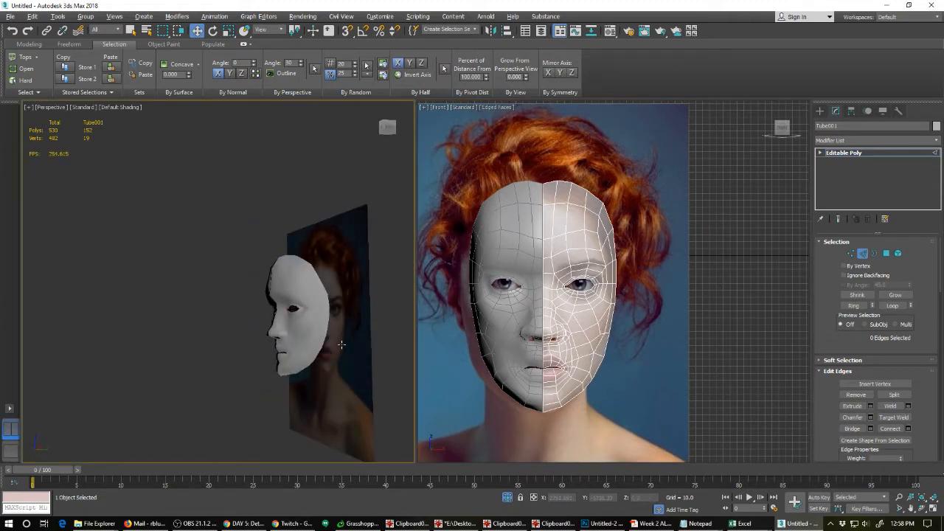
click(599, 324)
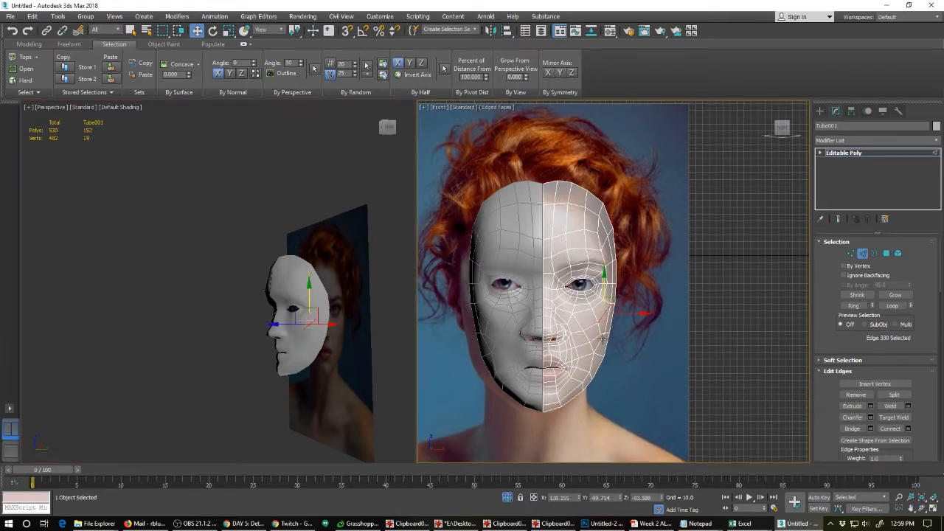
click(600, 329)
scroll(598, 314, up, 2)
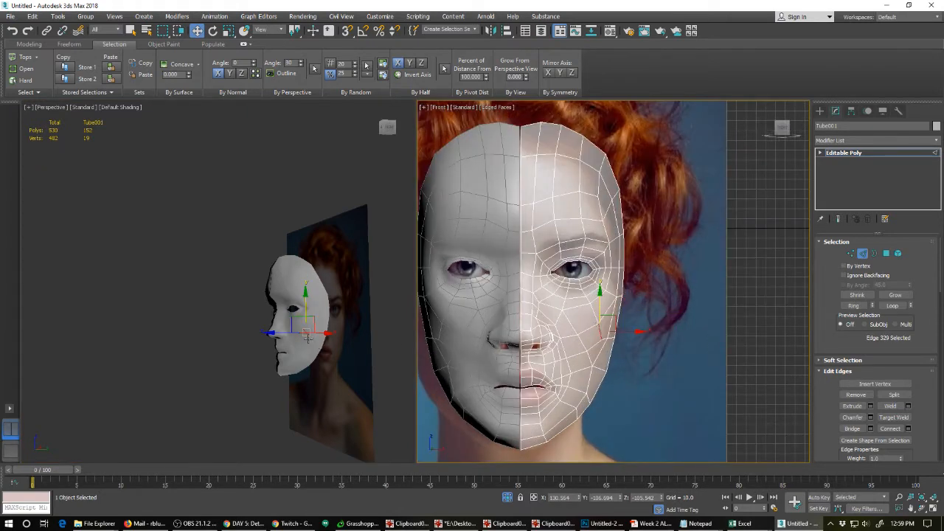
alt+middle_drag(310, 347, 318, 344)
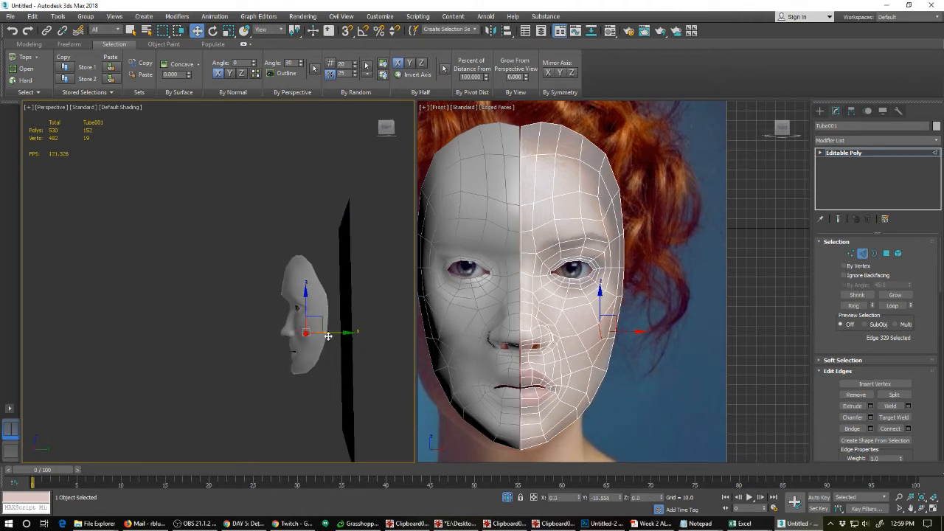
drag(328, 336, 331, 340)
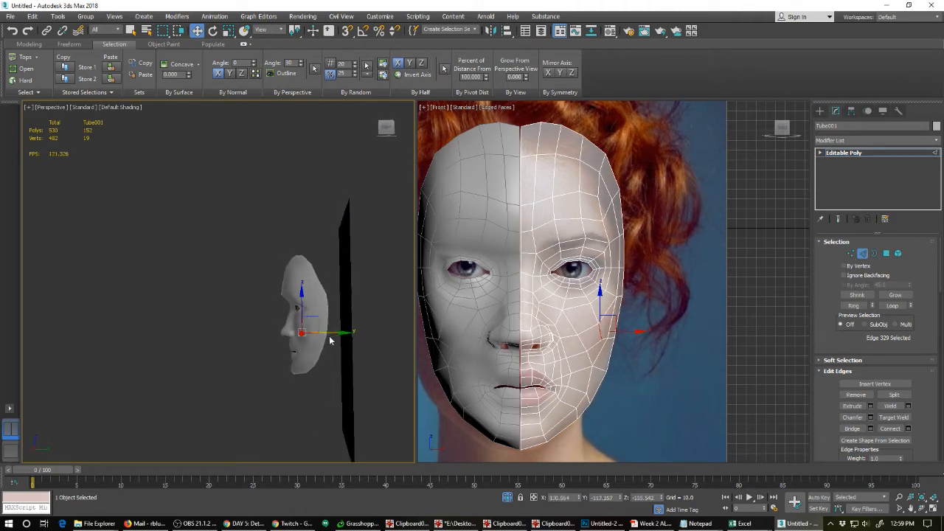
Select the outer boundary edge beside the cheek and move it outward along X.
click(613, 303)
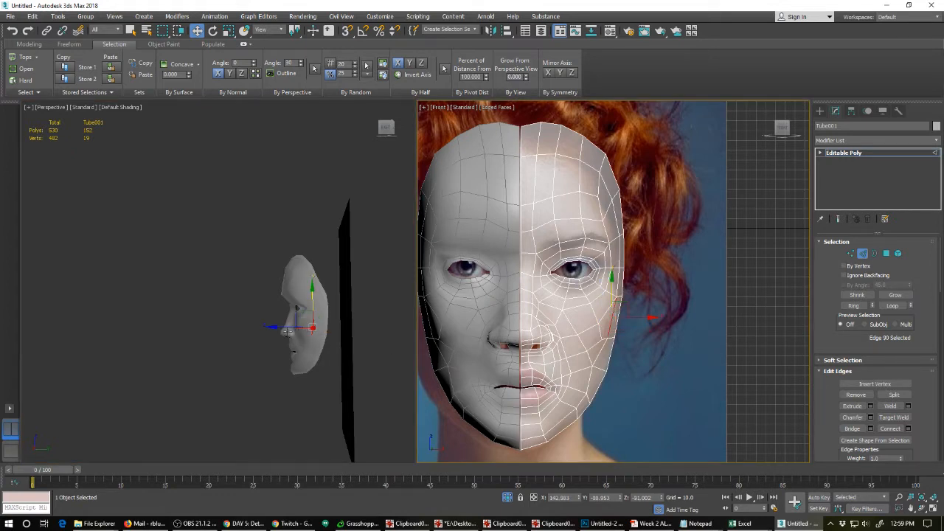
alt+middle_drag(288, 332, 359, 347)
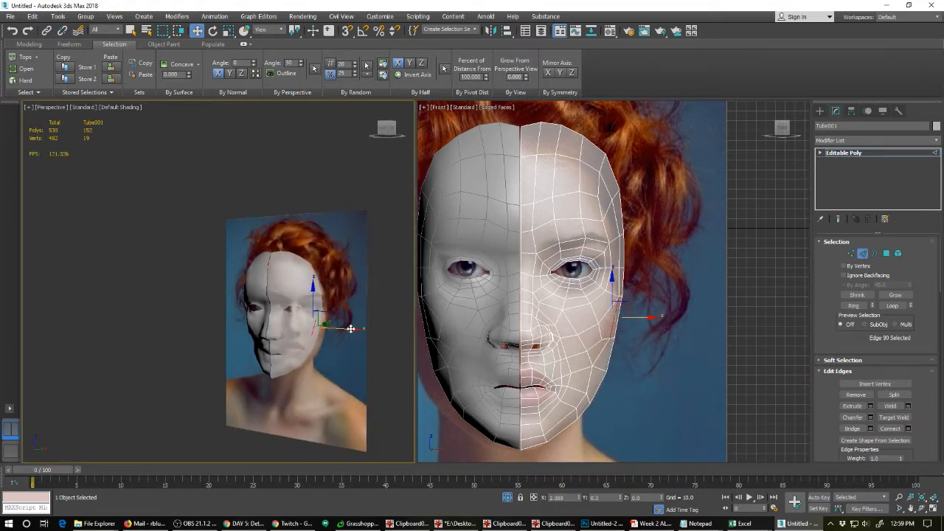
drag(351, 327, 356, 328)
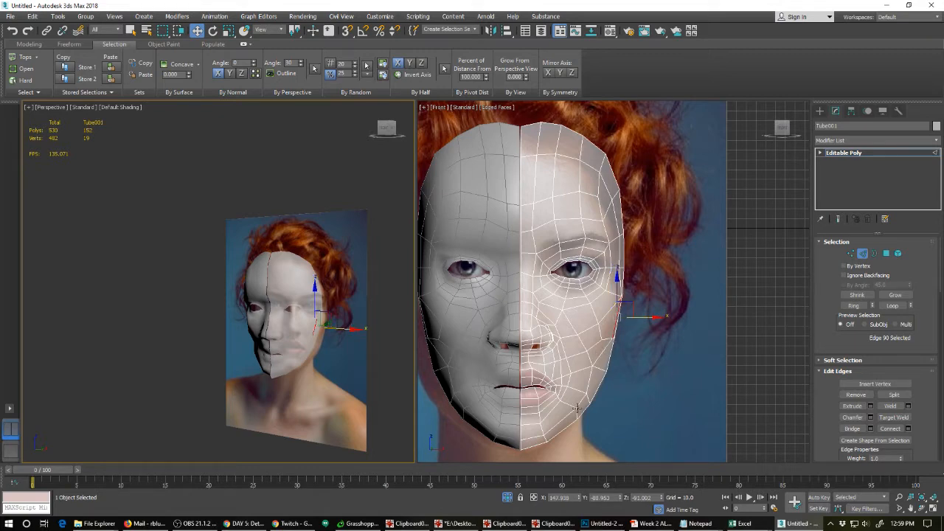
Toggle the half's transparency and compare the solid face with the reference photo from the front and three-quarter views.
scroll(305, 348, up, 8)
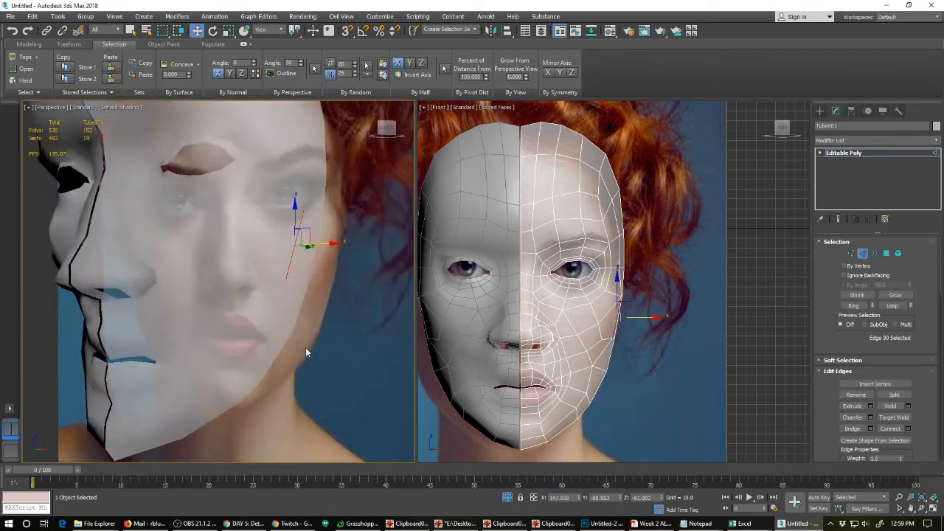
mouse_move(280, 360)
alt+middle_down()
mouse_move(301, 350)
mouse_move(288, 337)
mouse_move(245, 367)
mouse_move(192, 354)
mouse_move(282, 348)
alt+middle_up()
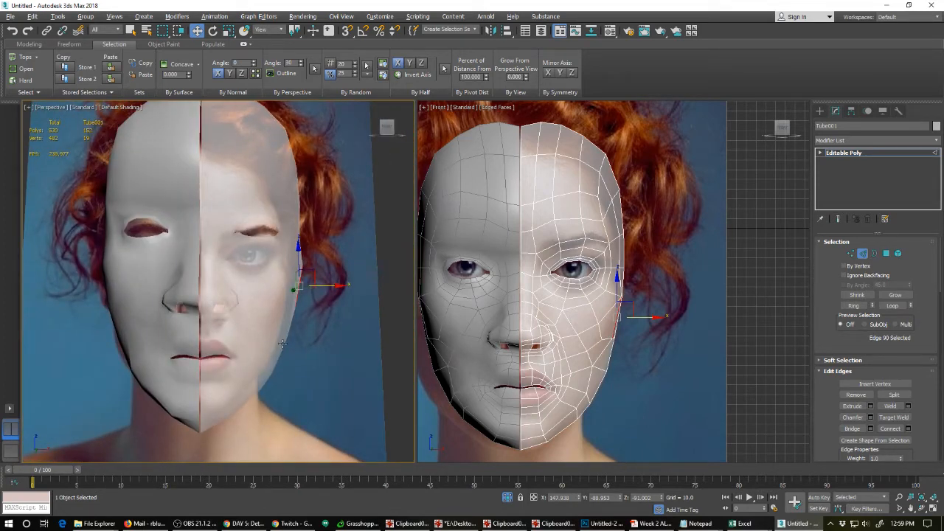
key(alt+x)
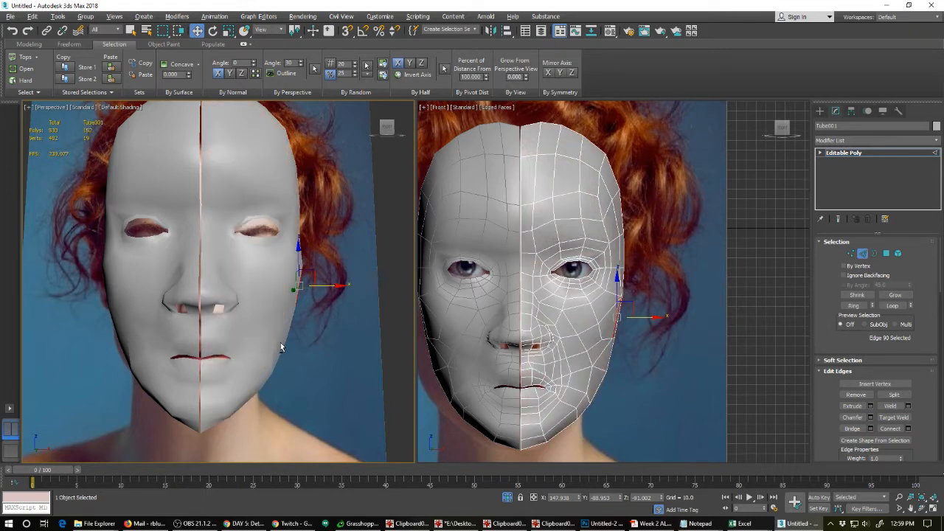
mouse_move(280, 343)
alt+middle_down()
mouse_move(235, 346)
mouse_move(272, 341)
alt+middle_up()
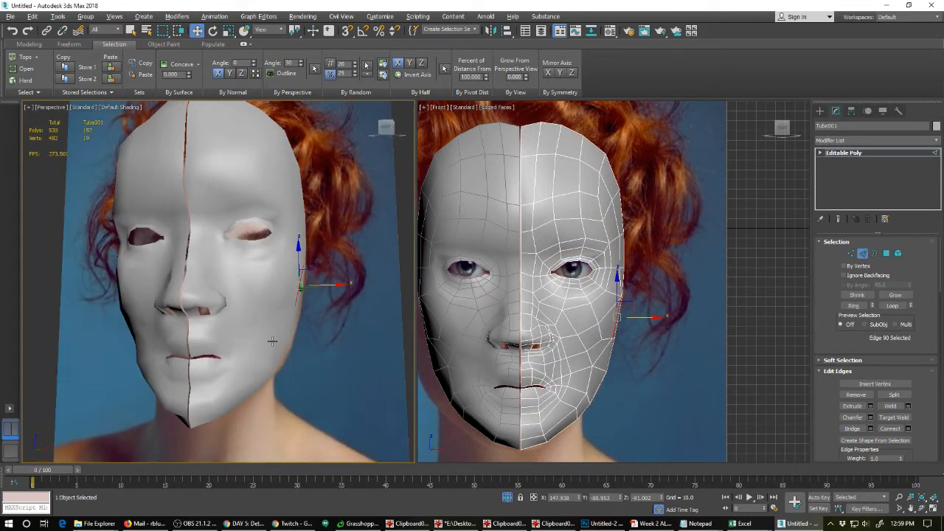
key(alt+x)
Select the vertices around the nose, leaving out the stray cheek vertex, and scale them narrower along X in the front view.
scroll(565, 347, up, 2)
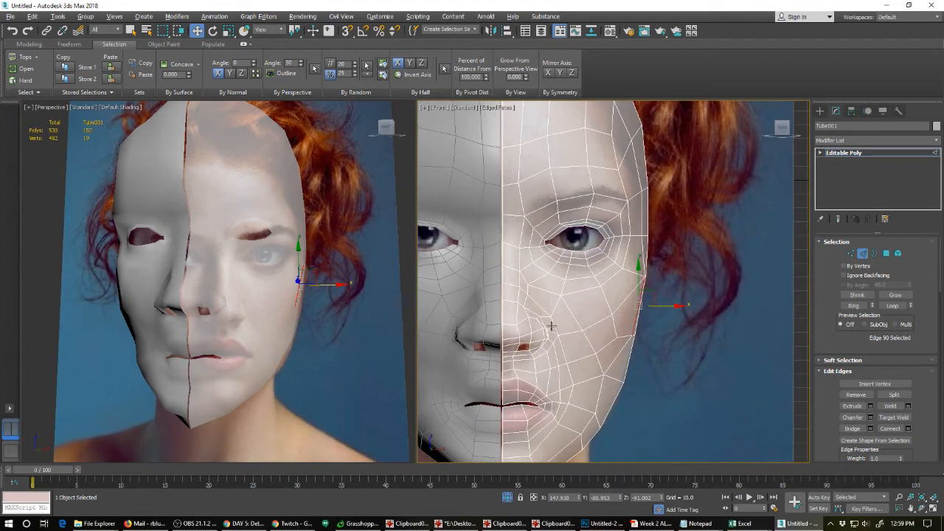
right_click(551, 327)
click(526, 303)
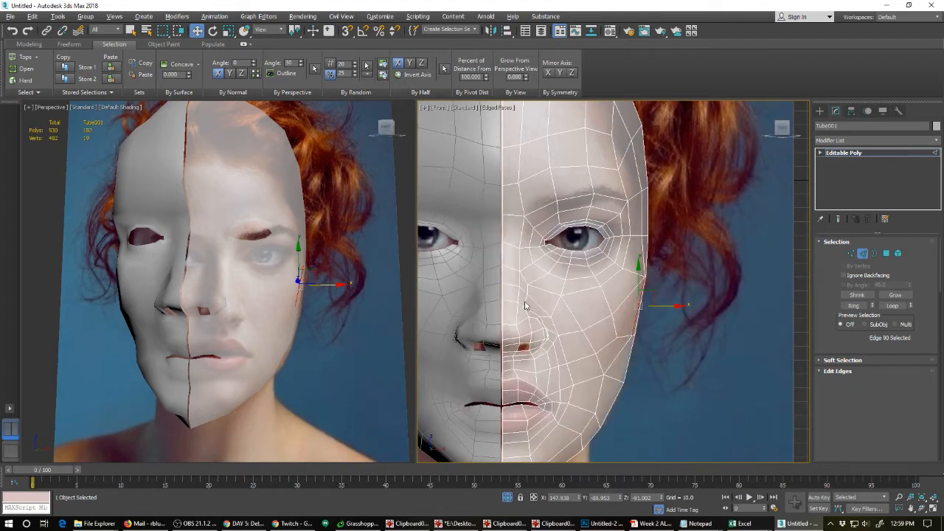
drag(495, 298, 562, 361)
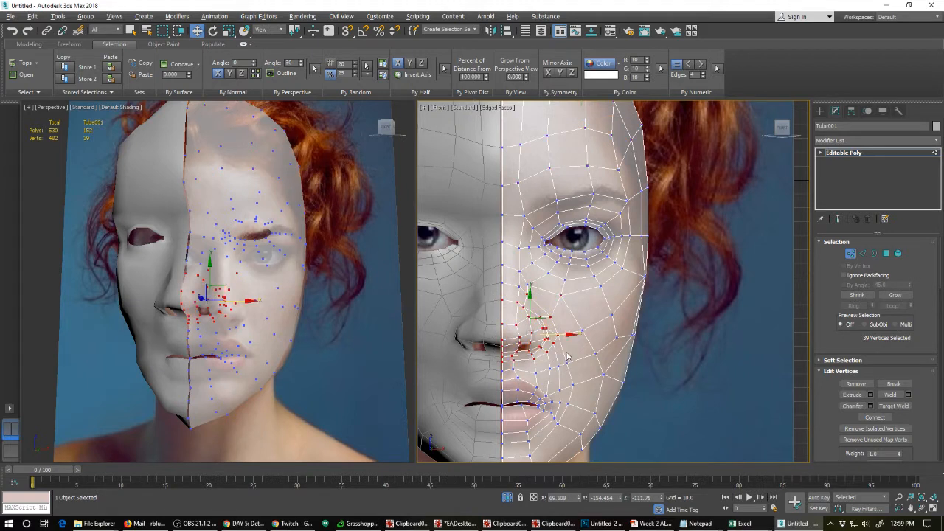
alt+click(561, 294)
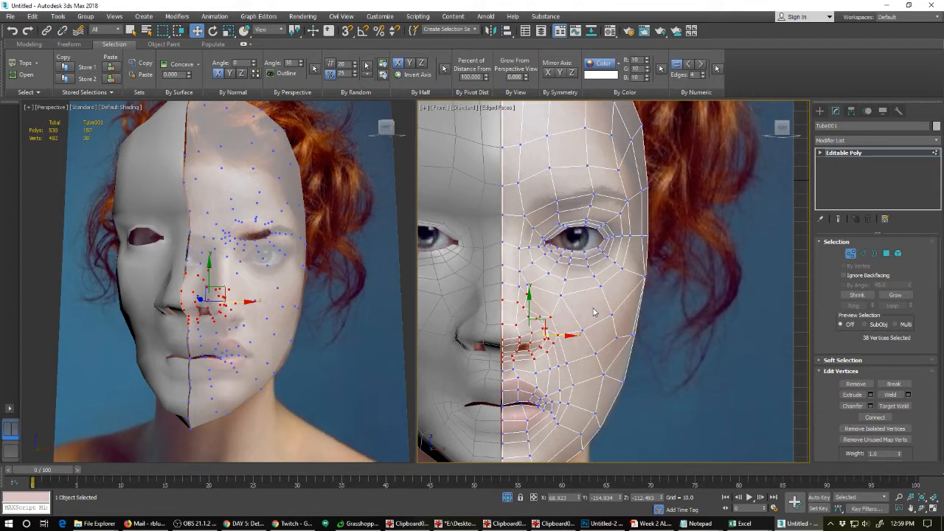
key(r)
key(t)
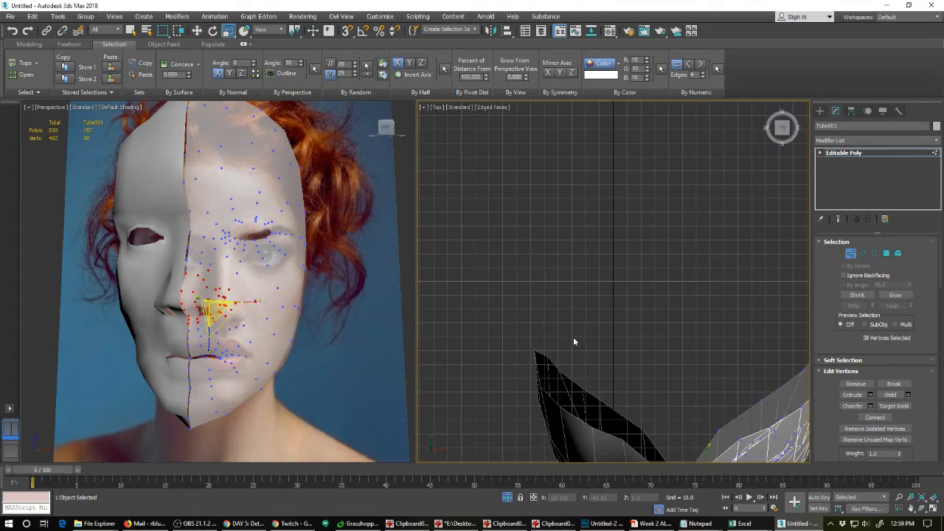
key(f)
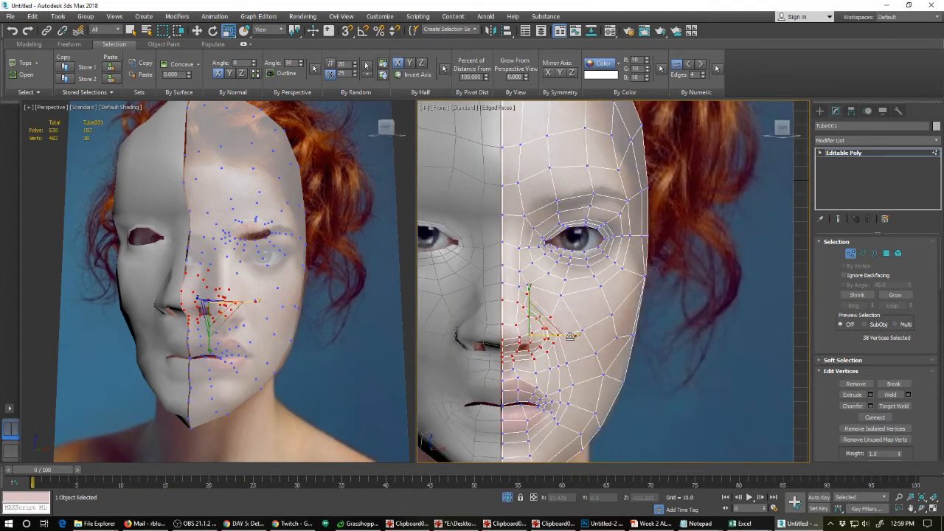
drag(563, 333, 563, 335)
key(w)
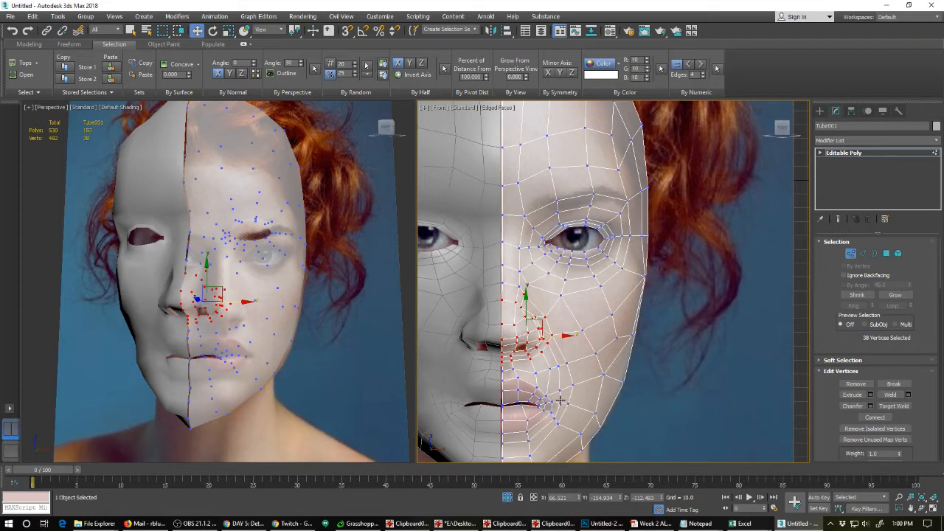
Select the vertices around the mouth corner and move them slightly outward along X to match the photo's lips.
drag(584, 356, 538, 435)
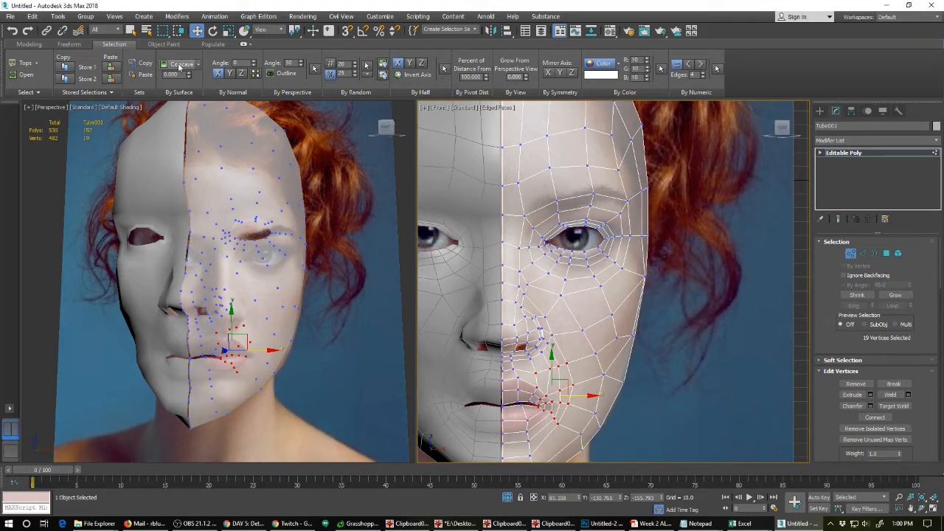
click(228, 30)
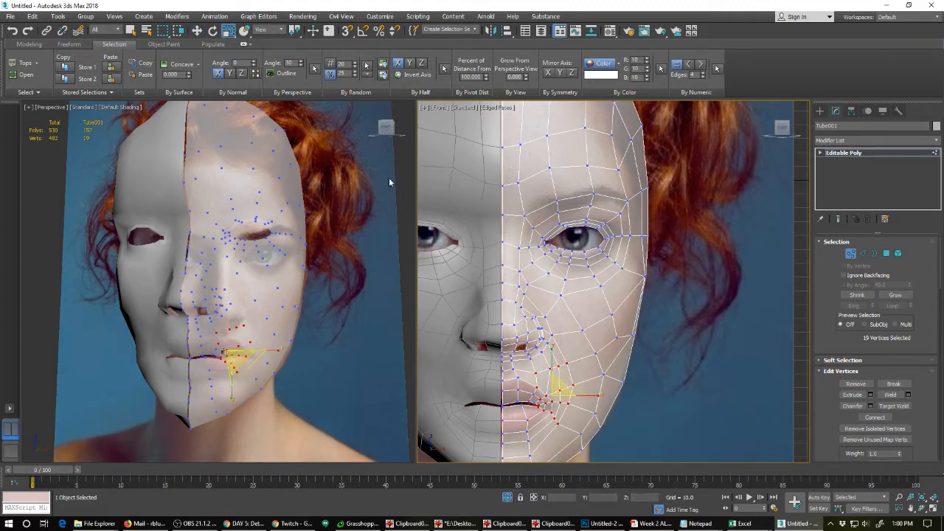
right_click(580, 396)
click(582, 404)
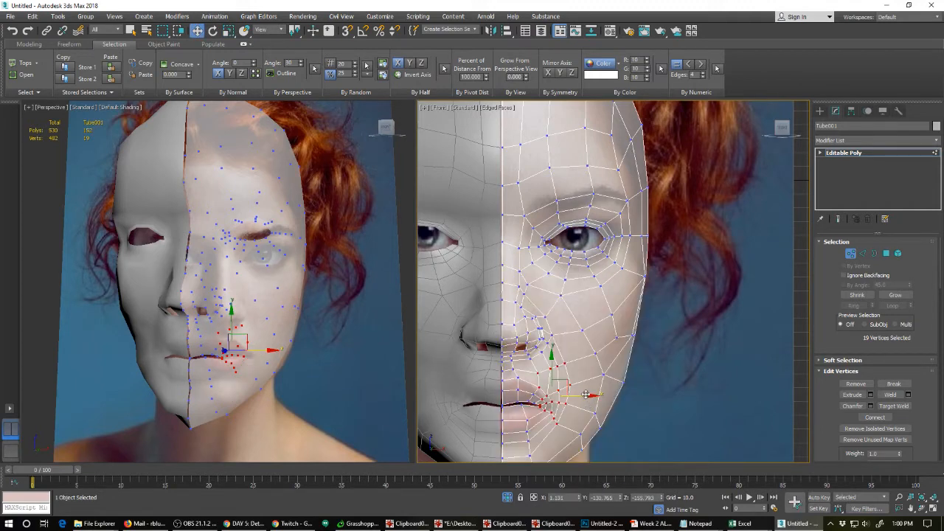
drag(590, 395, 588, 395)
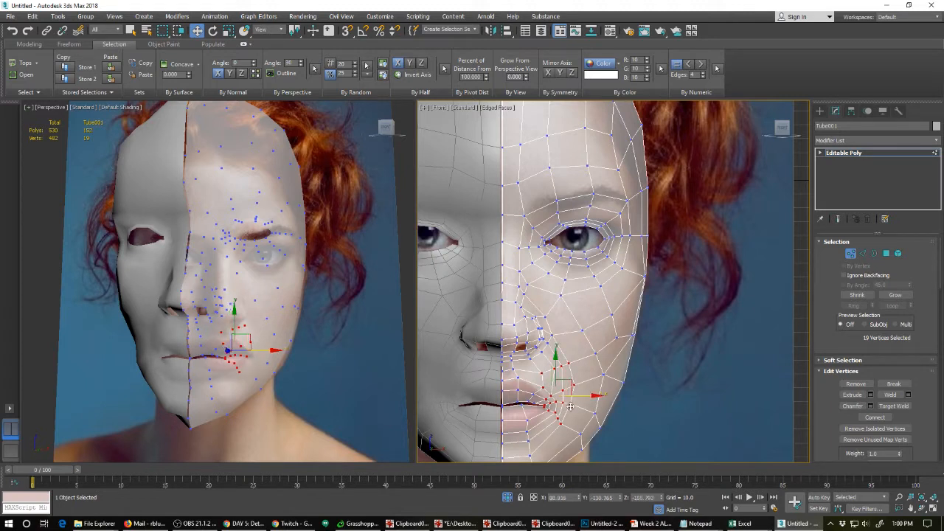
Move the three vertices between the nostril and mouth corner inward along X one by one, then clear the selection.
click(540, 372)
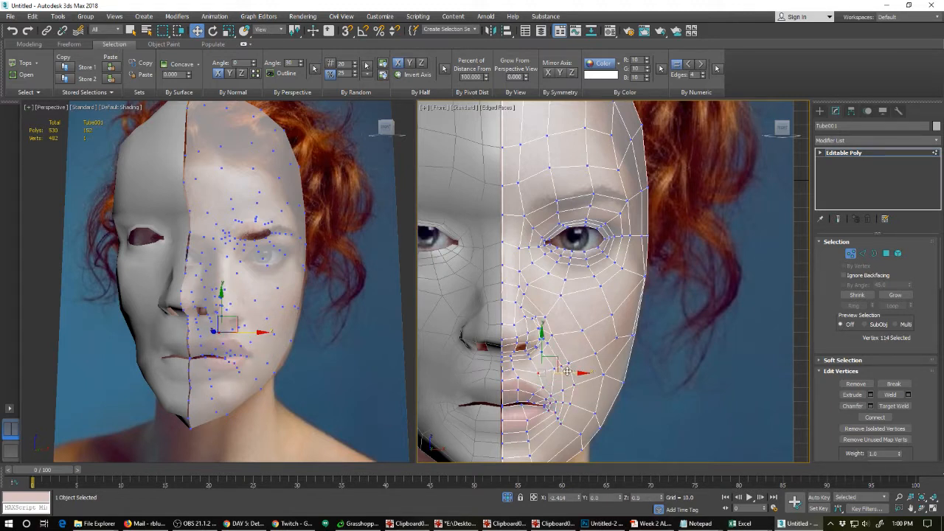
click(555, 367)
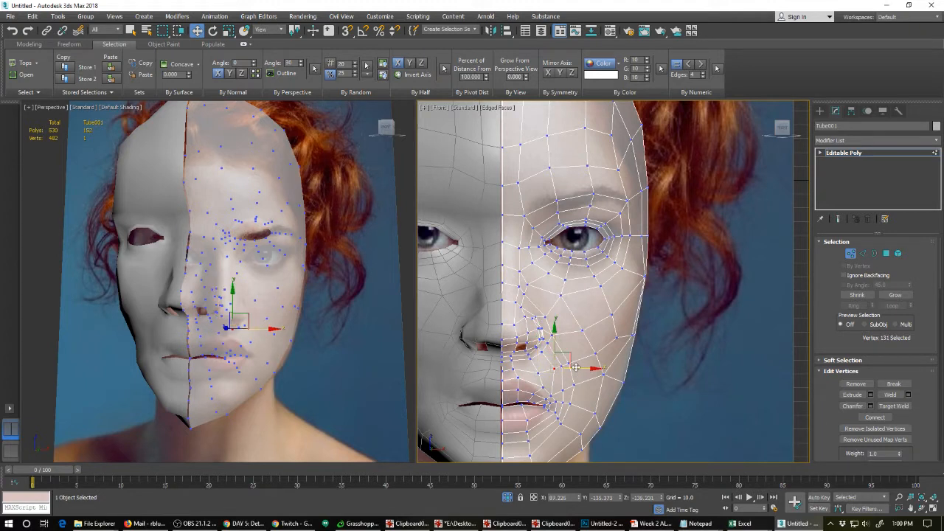
drag(576, 368, 570, 366)
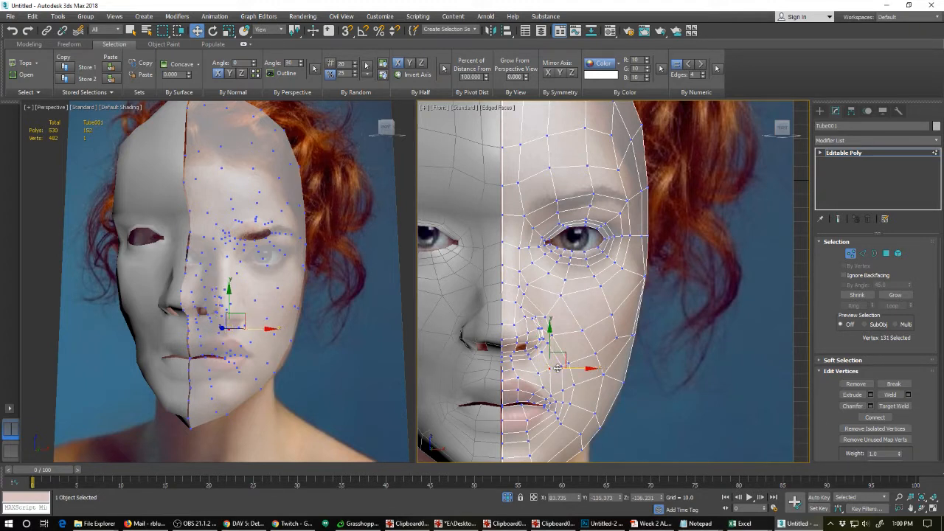
click(562, 363)
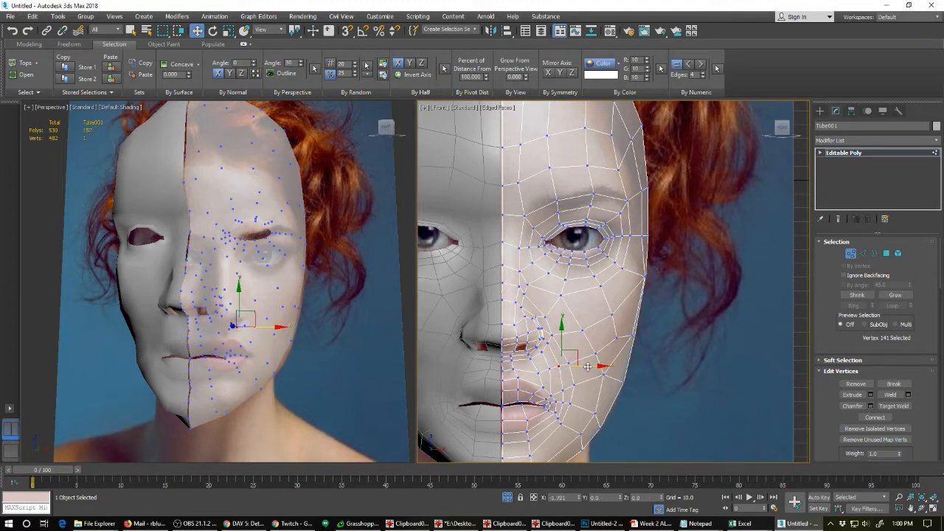
drag(587, 367, 582, 367)
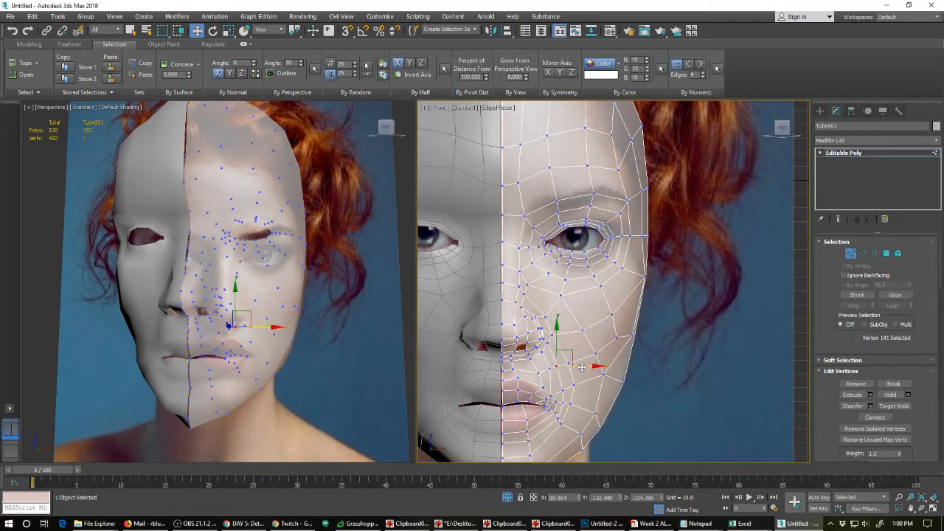
click(360, 388)
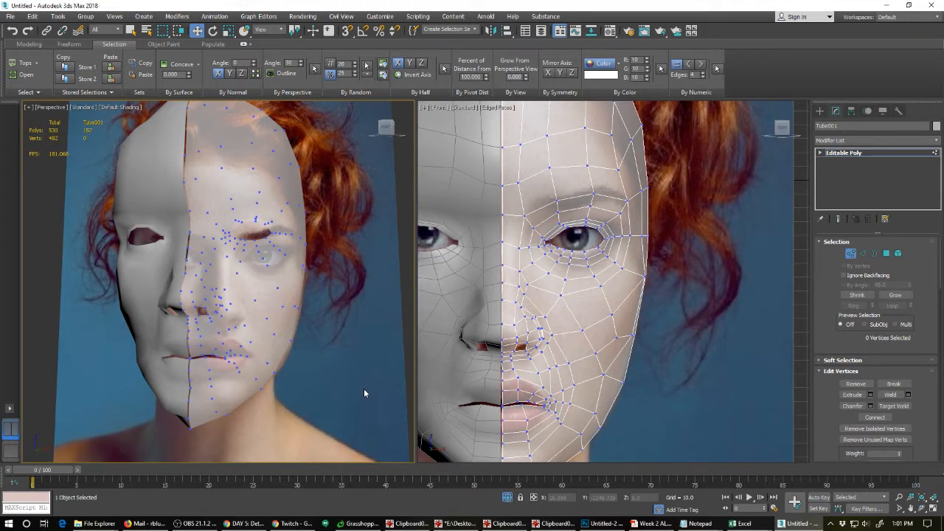
Shift the two vertices beside the nose bridge and the one below the inner eye corner inward toward the nose.
click(521, 273)
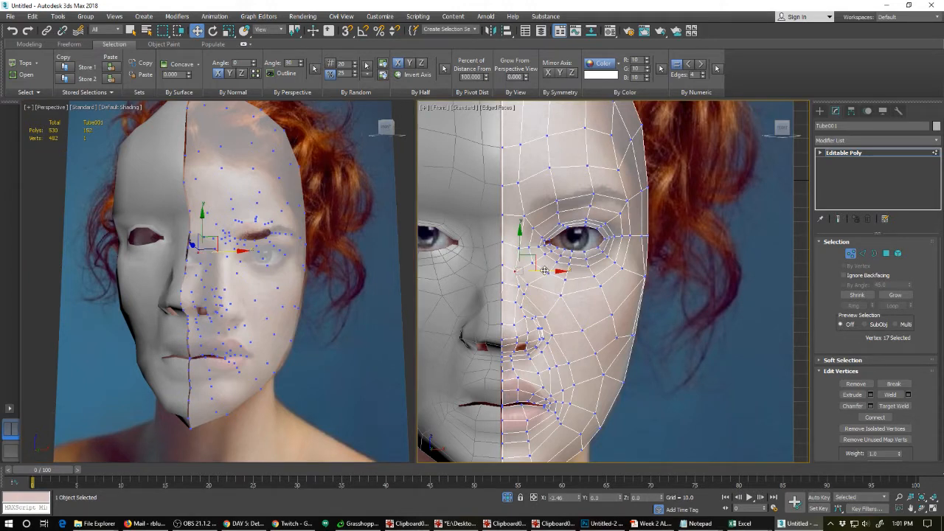
drag(548, 271, 537, 288)
click(521, 286)
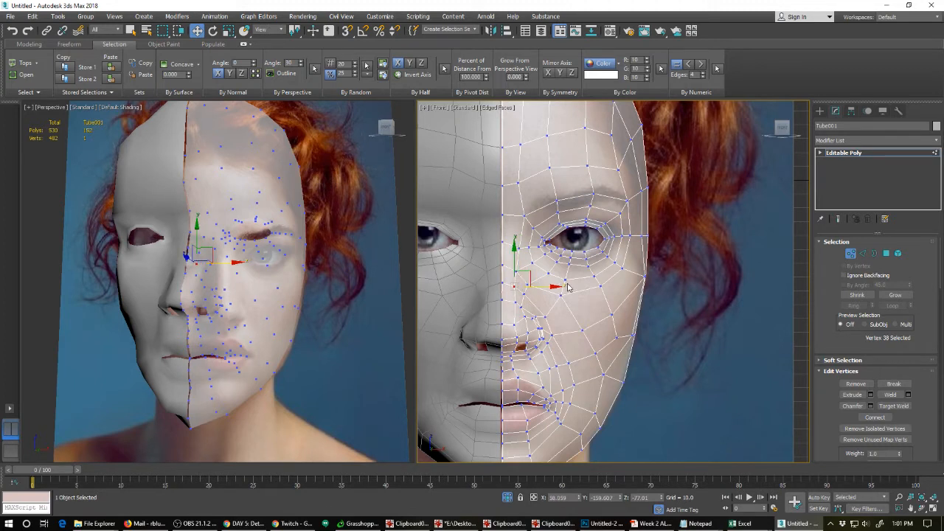
click(548, 271)
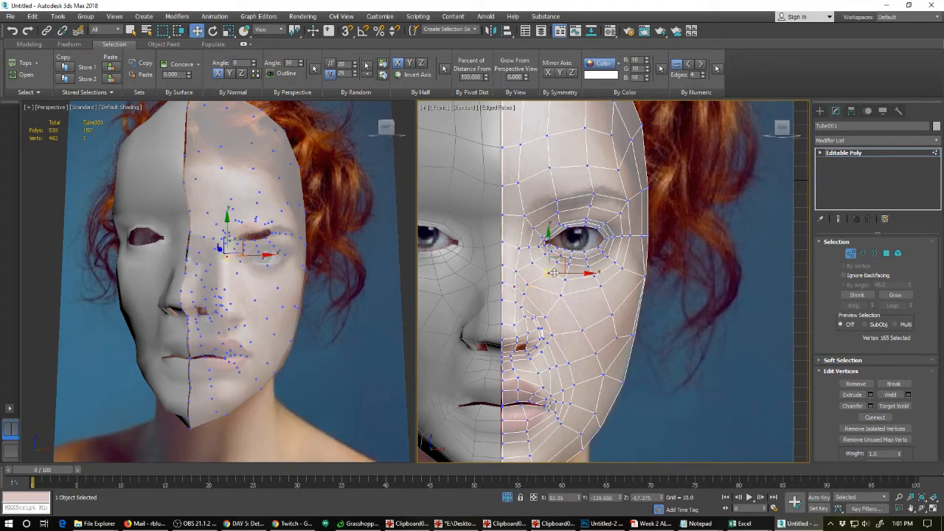
drag(573, 273, 564, 273)
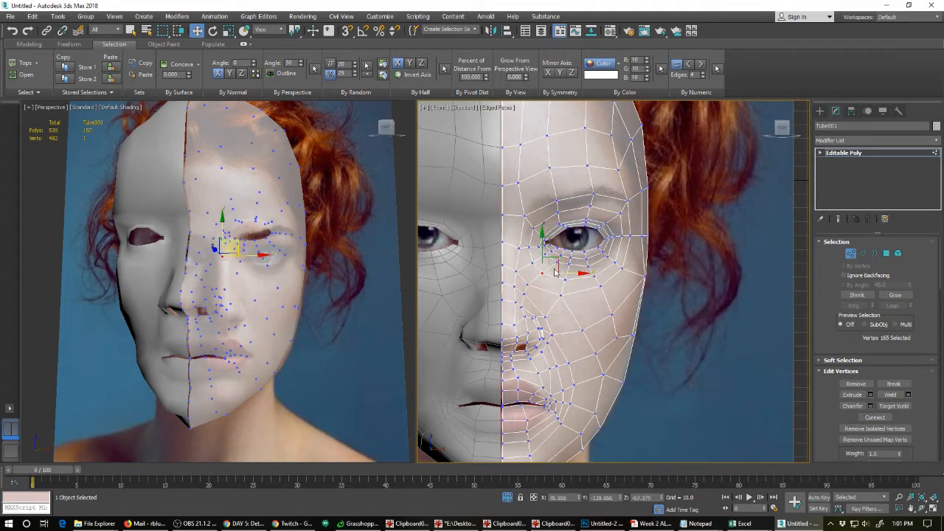
Reposition the vertices between the nose bridge and inner eye corner, nudging them toward the centre line to even the spacing.
click(520, 247)
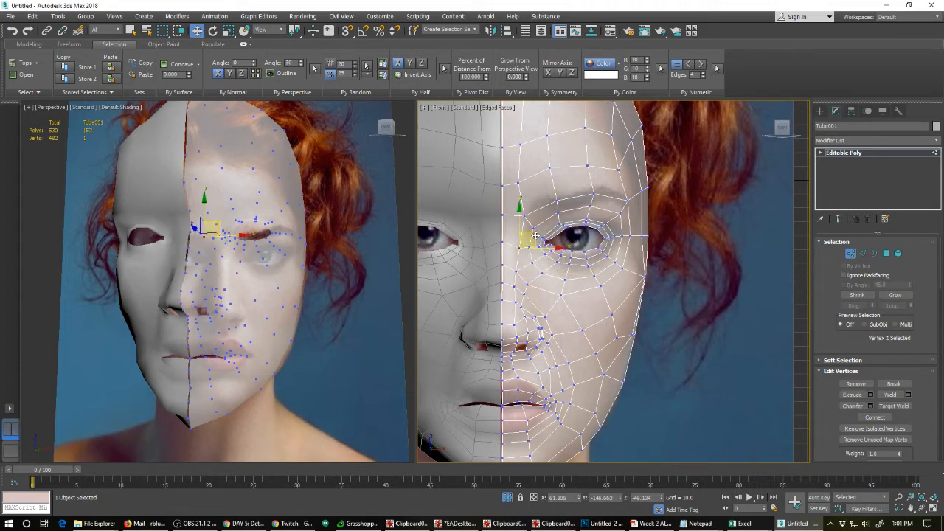
drag(539, 239, 532, 231)
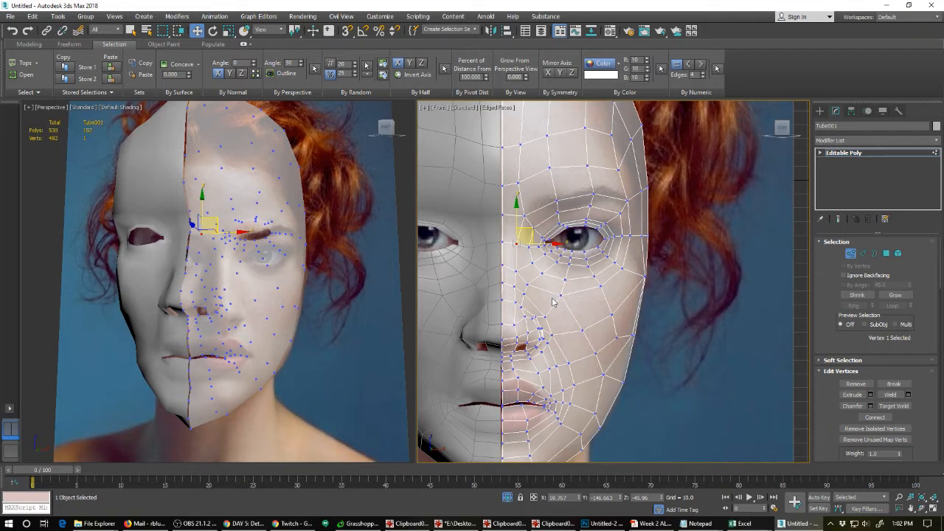
click(525, 259)
click(527, 247)
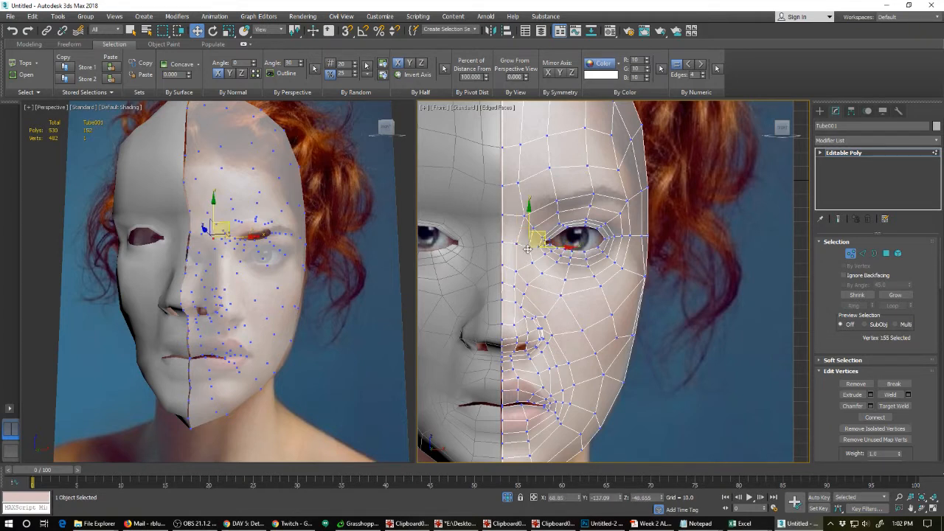
drag(550, 251, 547, 254)
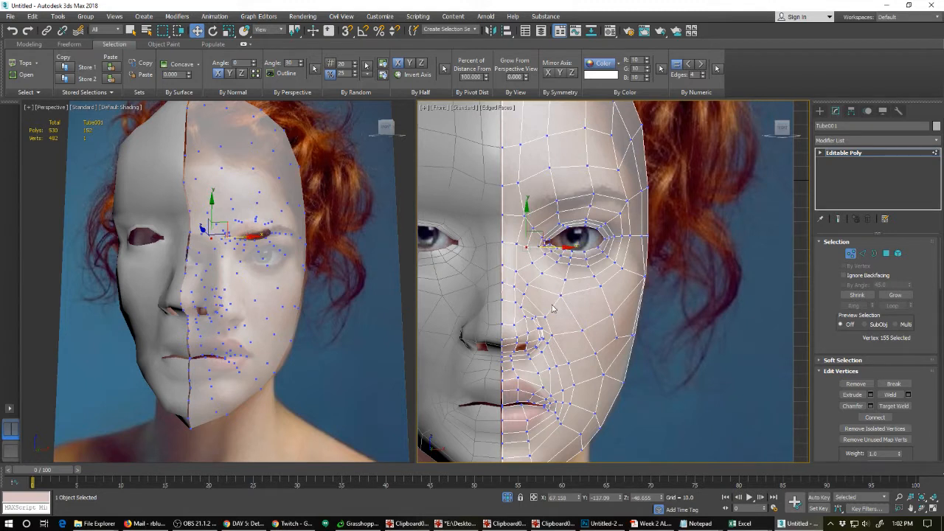
Reposition the outer cheek vertex and its inner neighbour to even out the cheek polygons, then clear the selection.
click(617, 336)
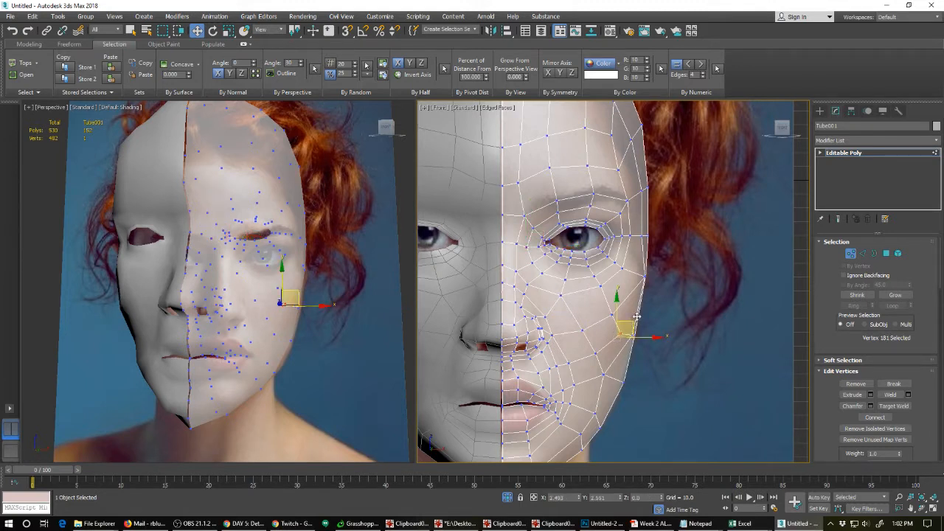
mouse_move(628, 337)
mouse_down()
mouse_move(635, 333)
mouse_move(622, 328)
mouse_up()
click(594, 357)
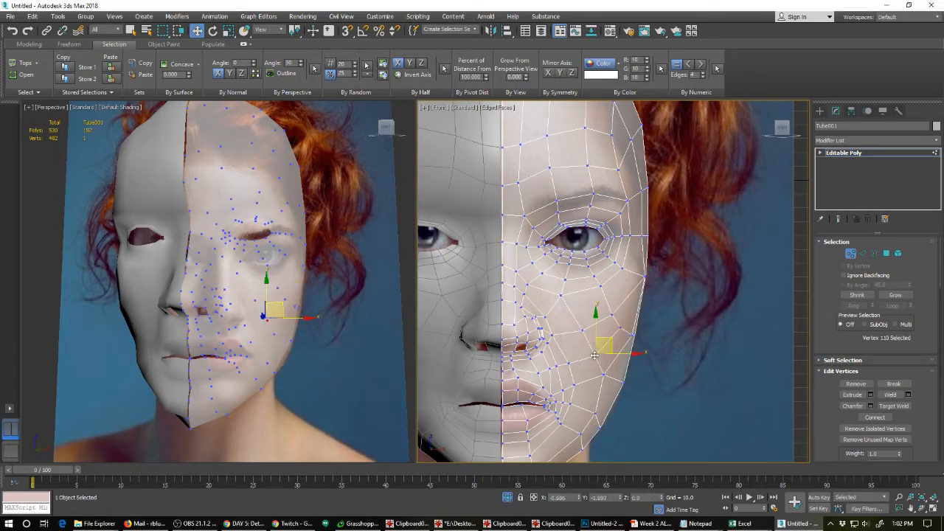
click(602, 404)
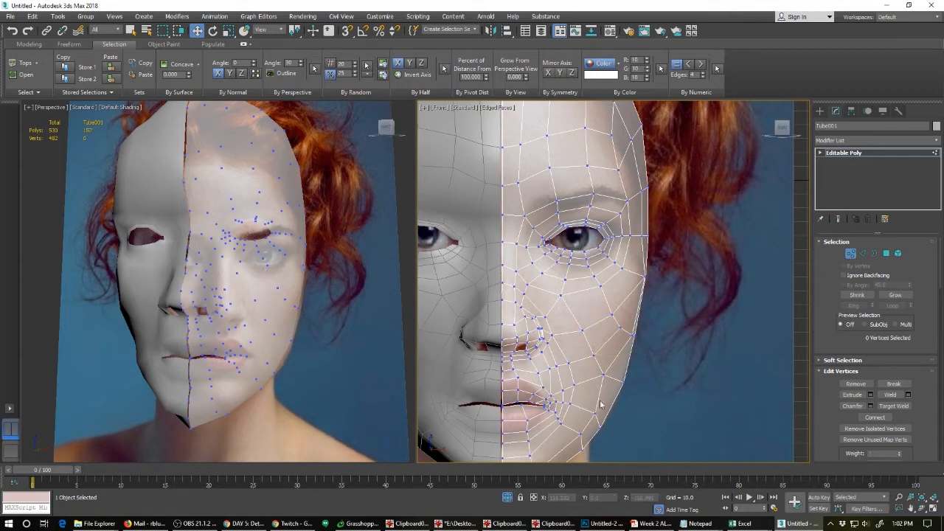
Turn on the NURMS smoothing preview for the half face.
middle_drag(584, 419, 585, 304)
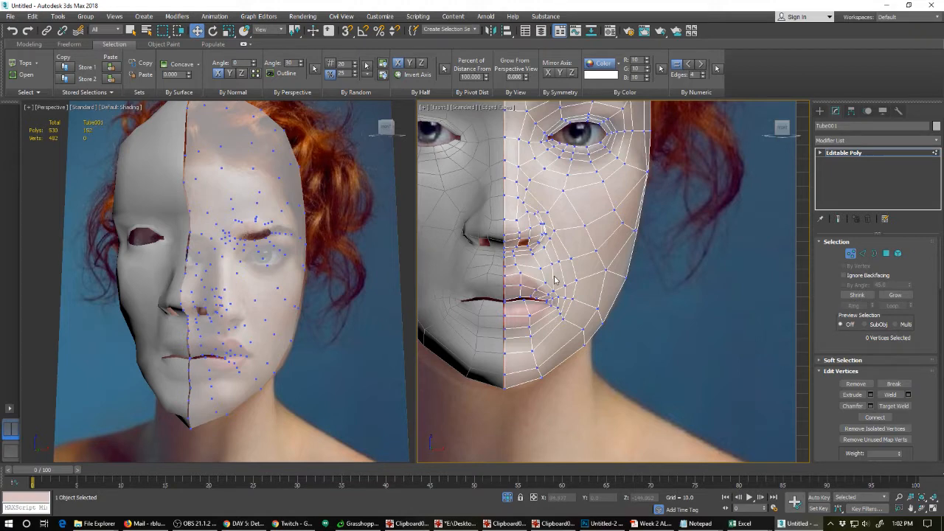
key(alt+f)
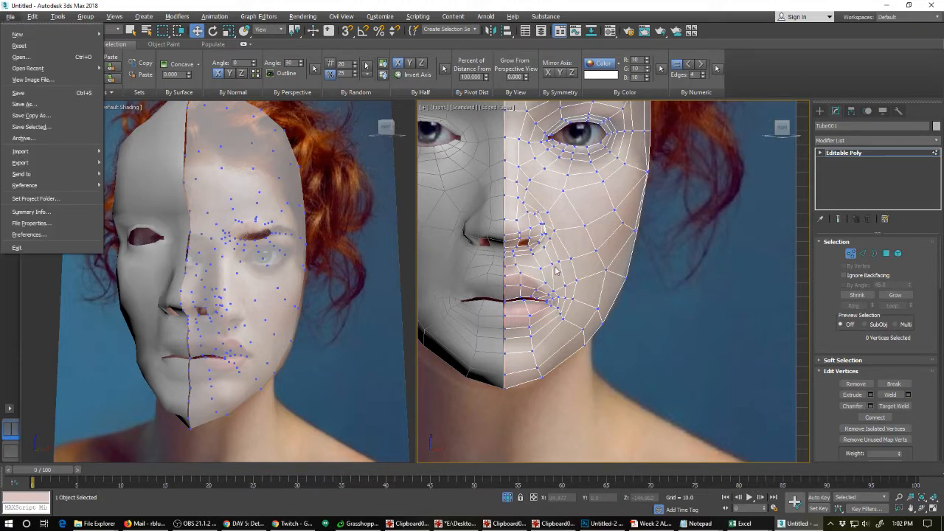
key(Escape)
key(ctrl+q)
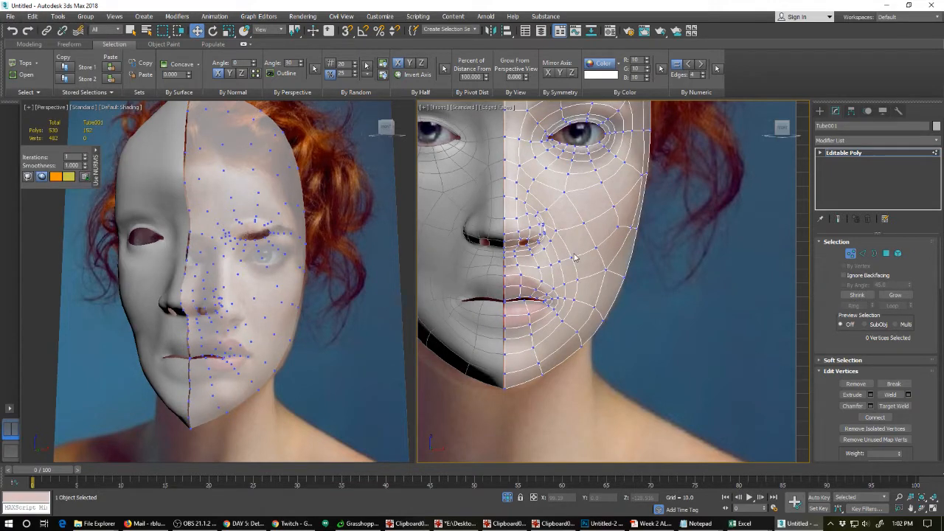
Show edged faces in the perspective view, leave vertex editing, and inspect the smoothed face from the front and side.
middle_drag(299, 320, 238, 351)
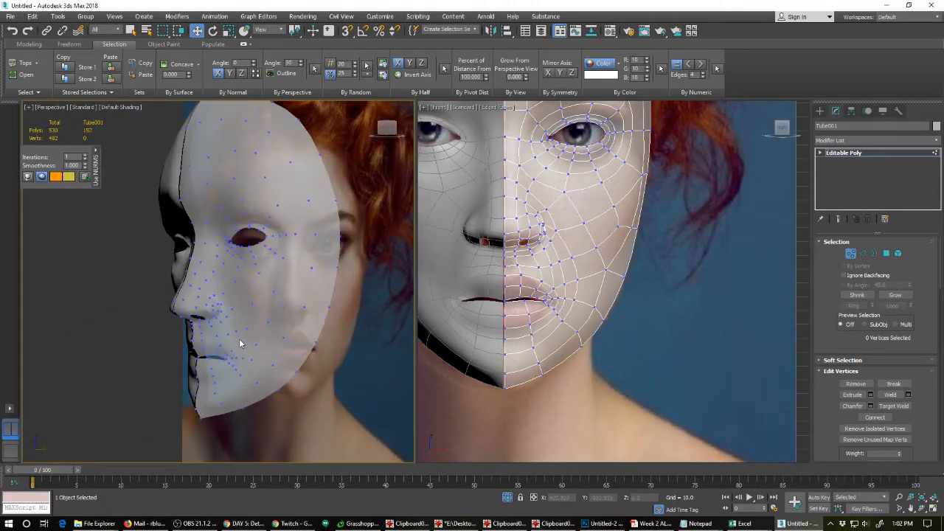
key(F4)
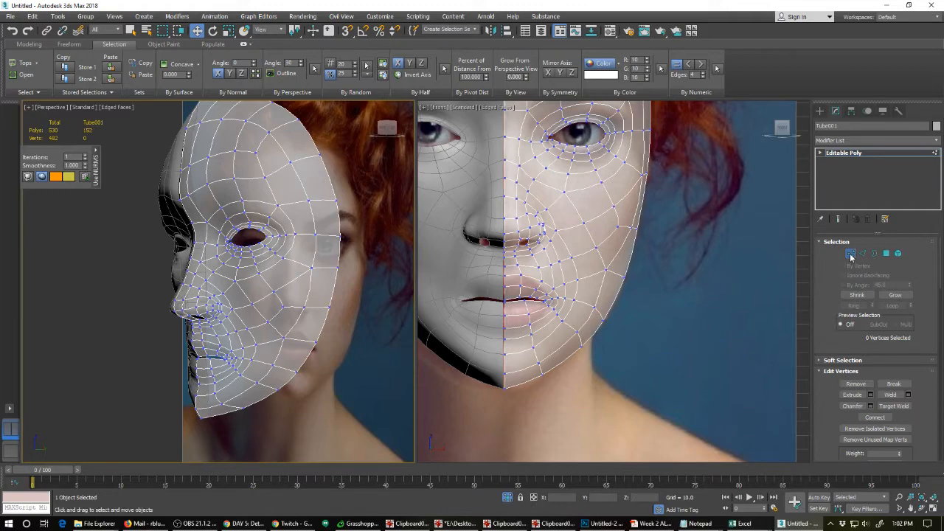
click(851, 254)
alt+middle_drag(253, 330, 321, 309)
scroll(243, 325, down, 5)
scroll(274, 312, up, 6)
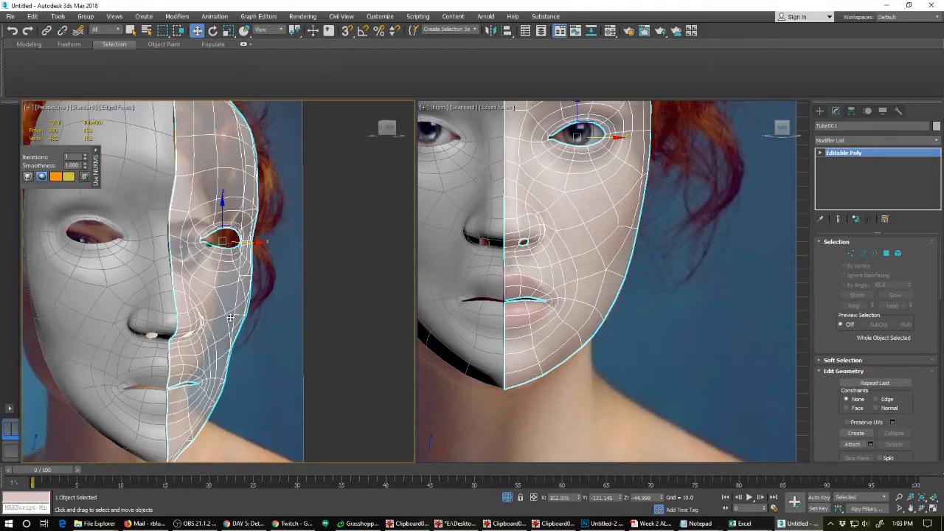
alt+middle_drag(240, 317, 162, 325)
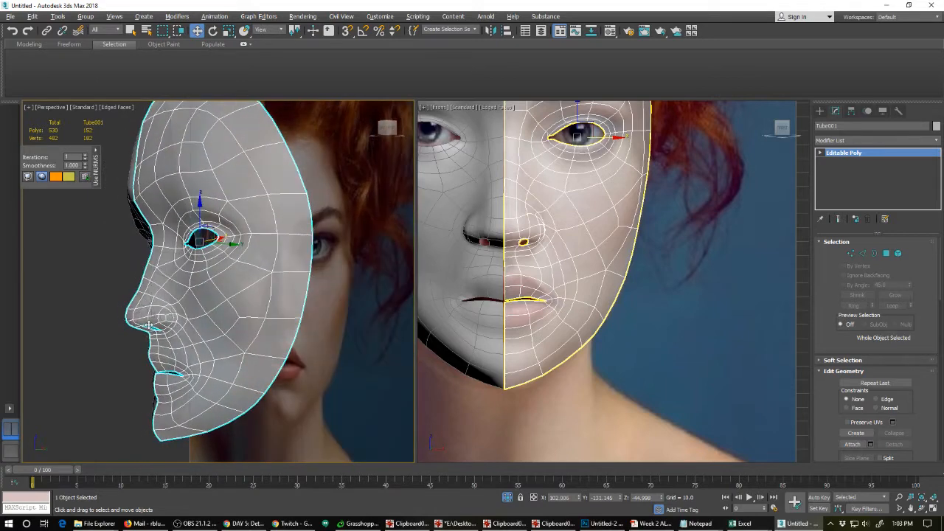
Select the outer border edge loop of the half face, and raise the top centre forehead vertex slightly to level the outline.
scroll(170, 328, down, 4)
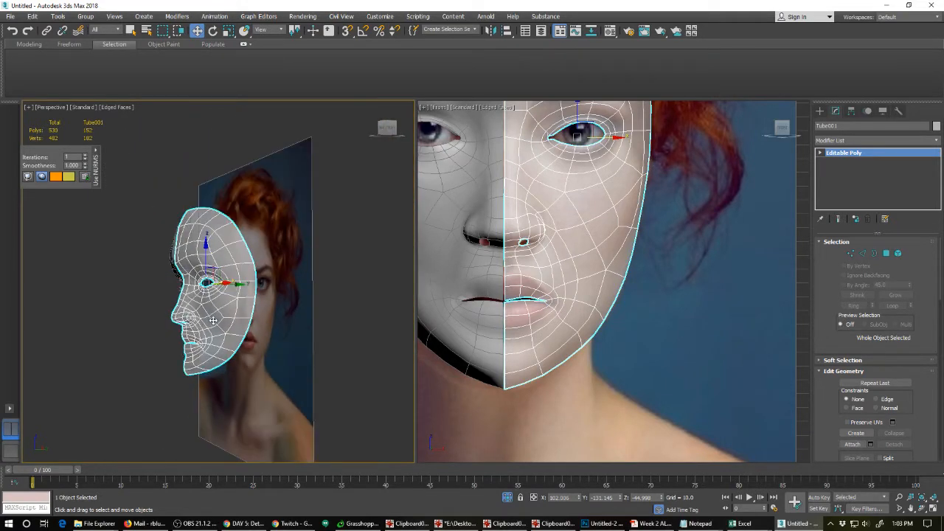
scroll(192, 336, up, 5)
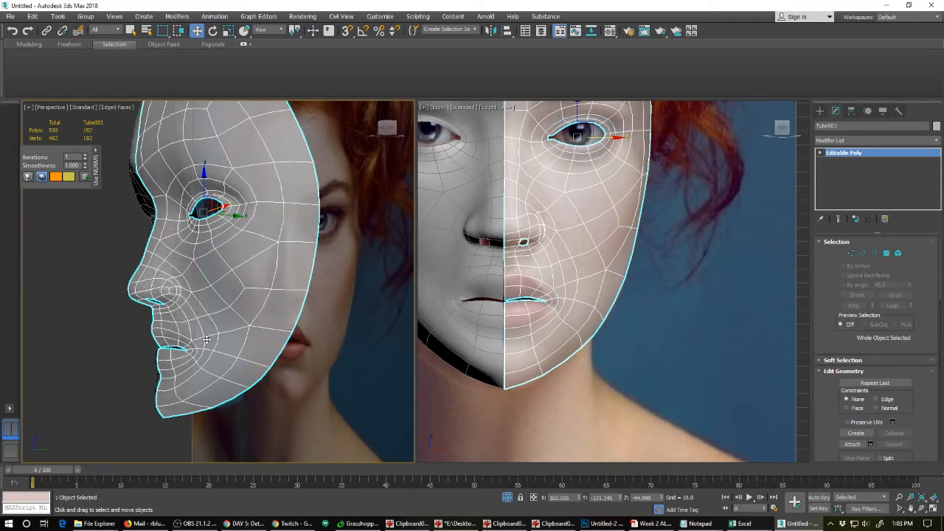
scroll(214, 221, down, 3)
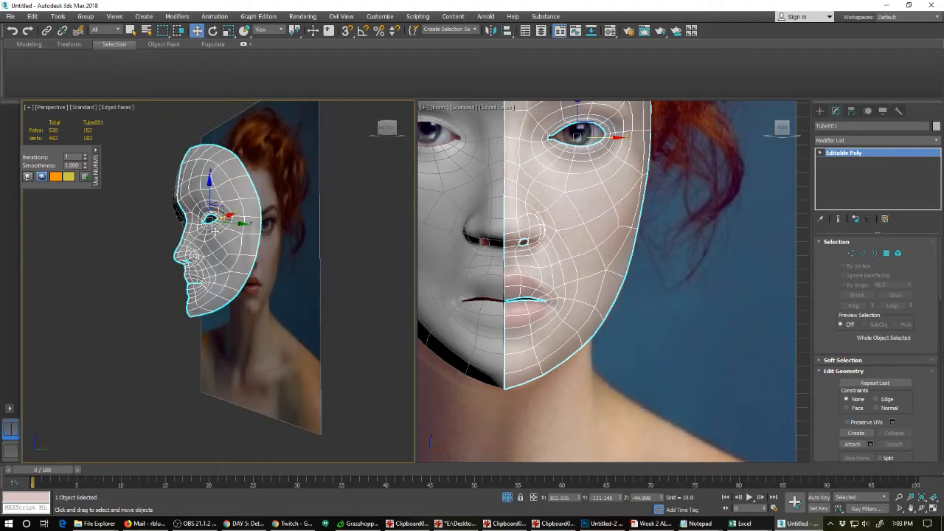
alt+middle_drag(264, 258, 225, 270)
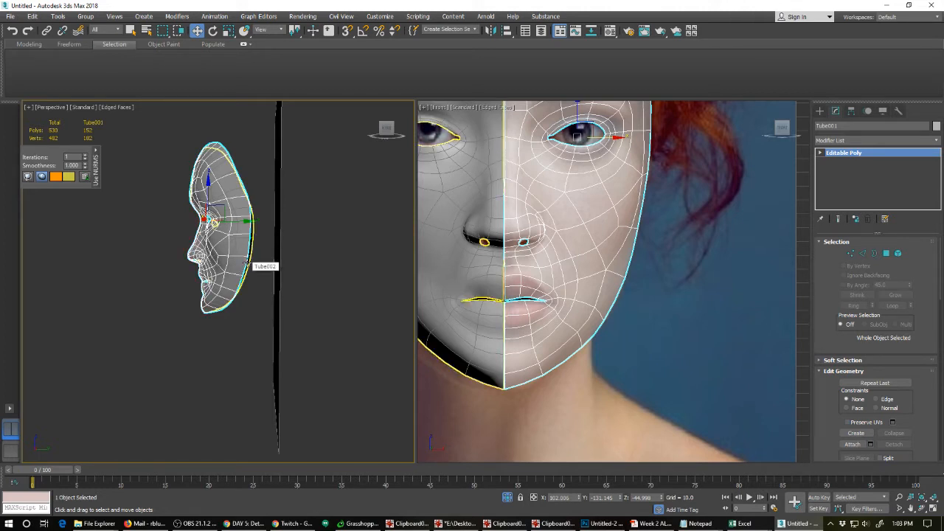
key(2)
click(561, 361)
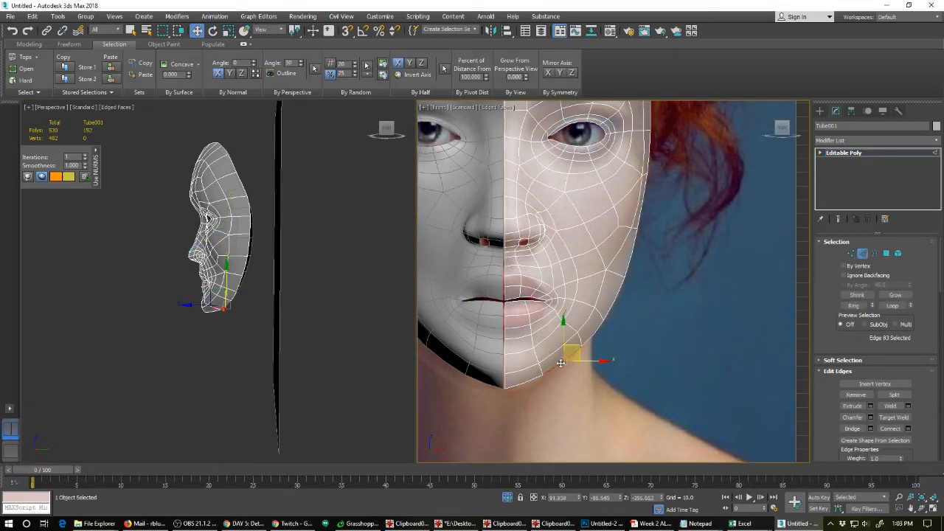
double_click(560, 361)
scroll(580, 265, down, 3)
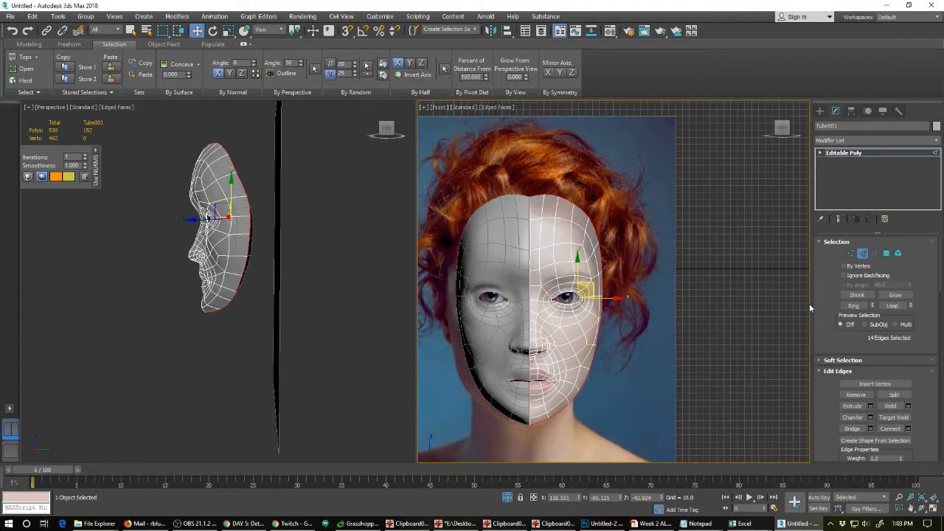
click(850, 253)
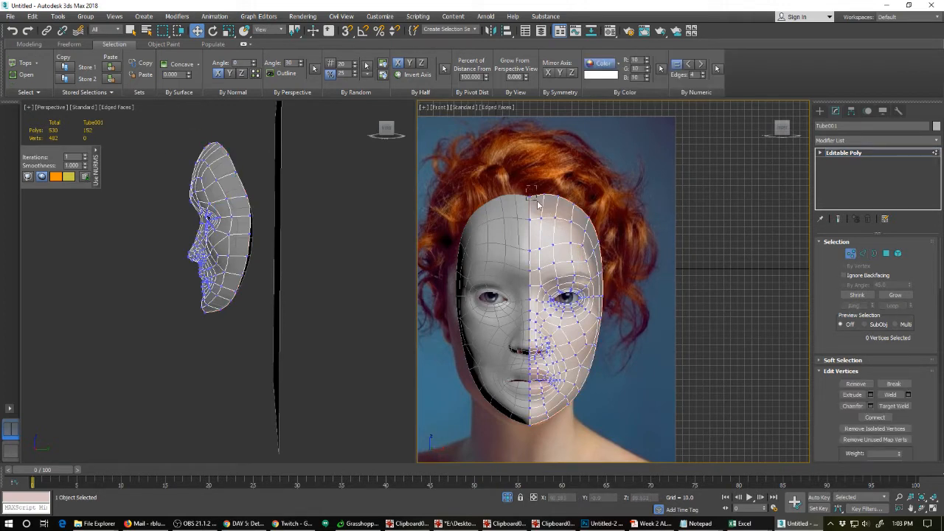
drag(537, 201, 529, 170)
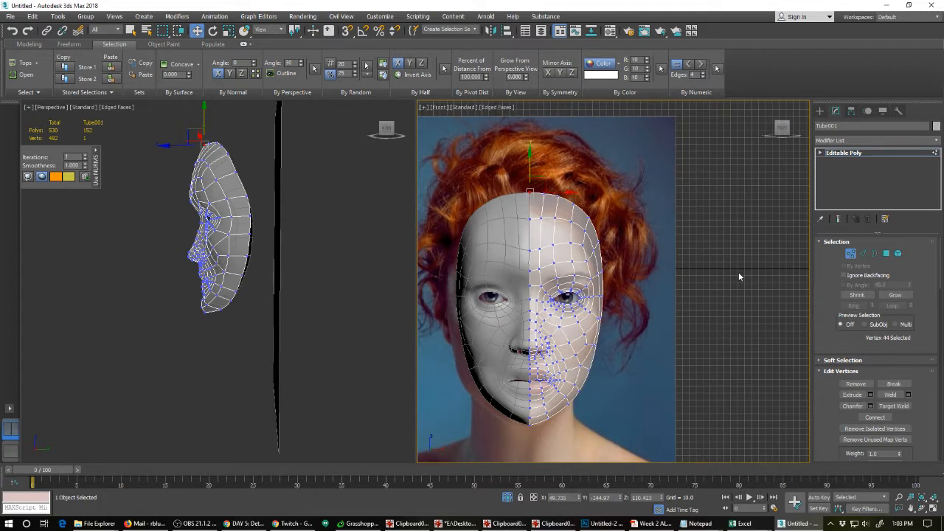
Extrude the outer border edges backward toward the reference plane to add a strip of polygons along the side of the face.
key(2)
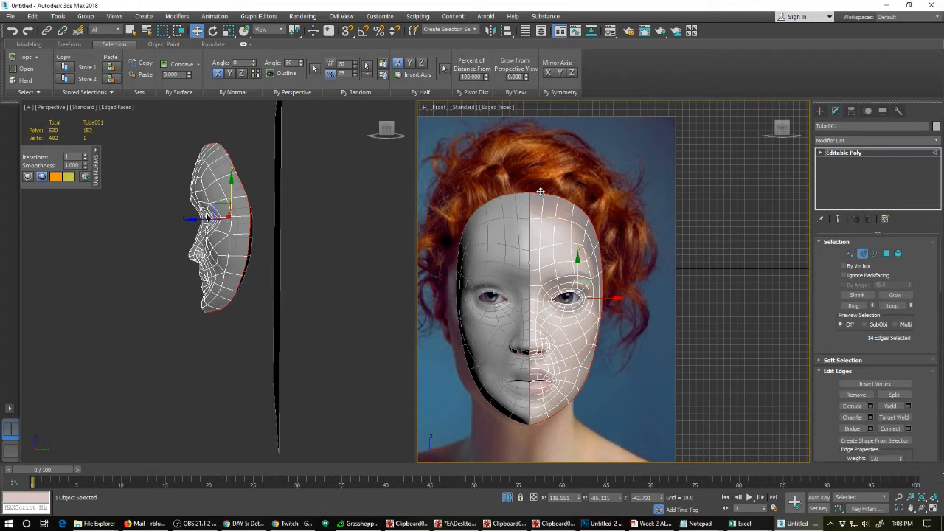
shift+drag(209, 218, 278, 219)
key(r)
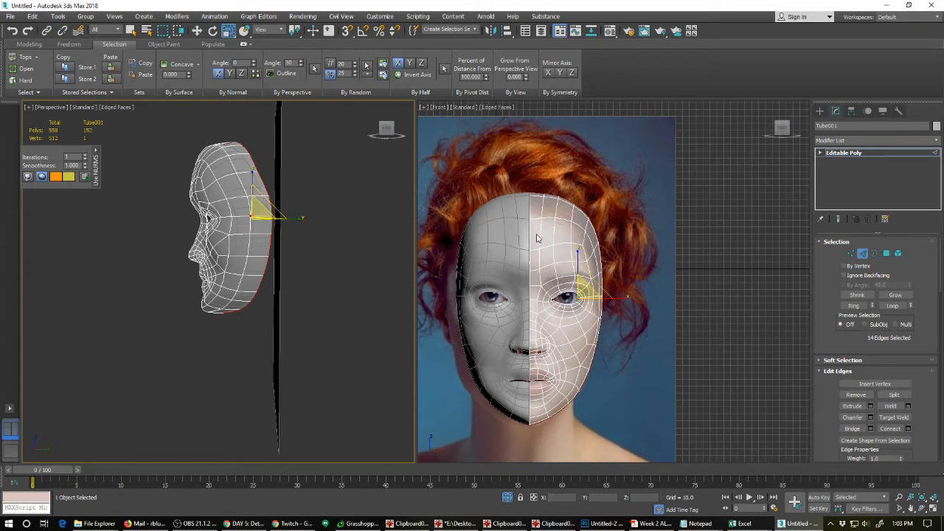
middle_drag(299, 214, 221, 287)
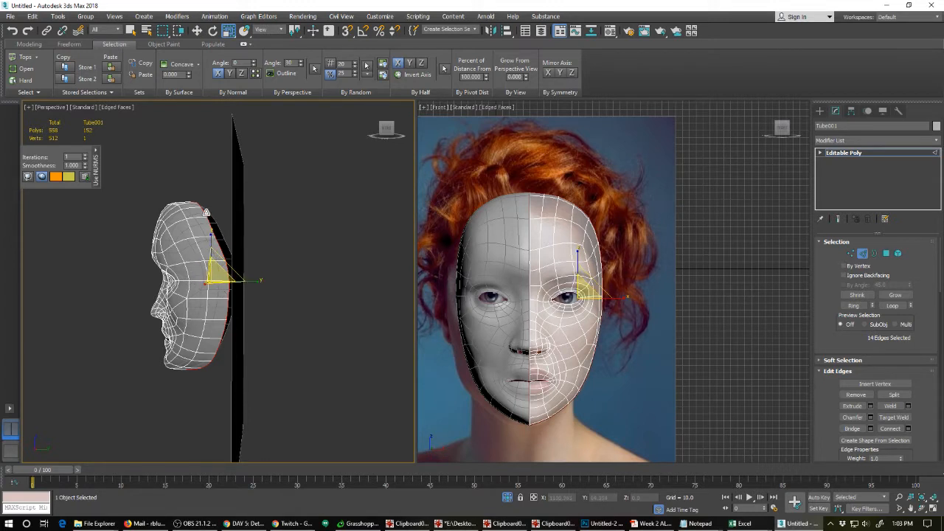
Select the three vertices at the top of the forehead in the side view and raise them toward the crown.
right_click(203, 212)
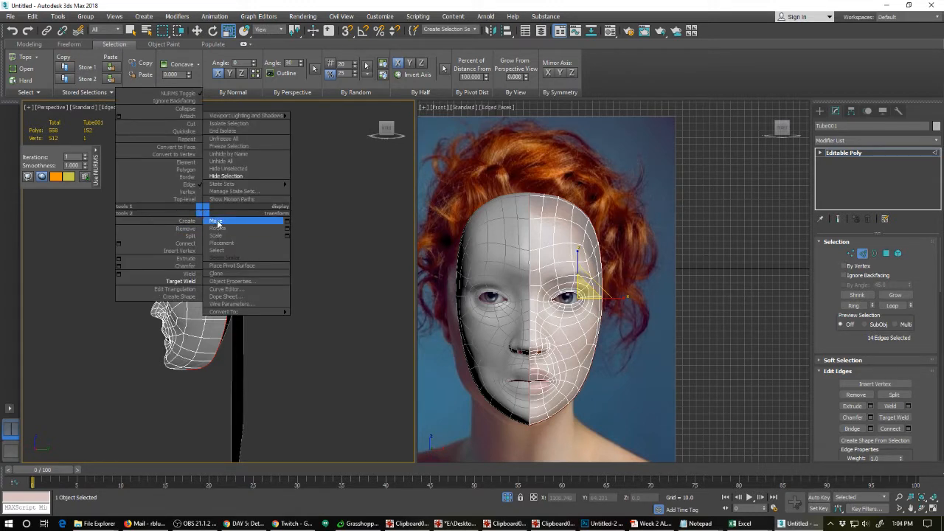
click(193, 191)
drag(217, 179, 188, 209)
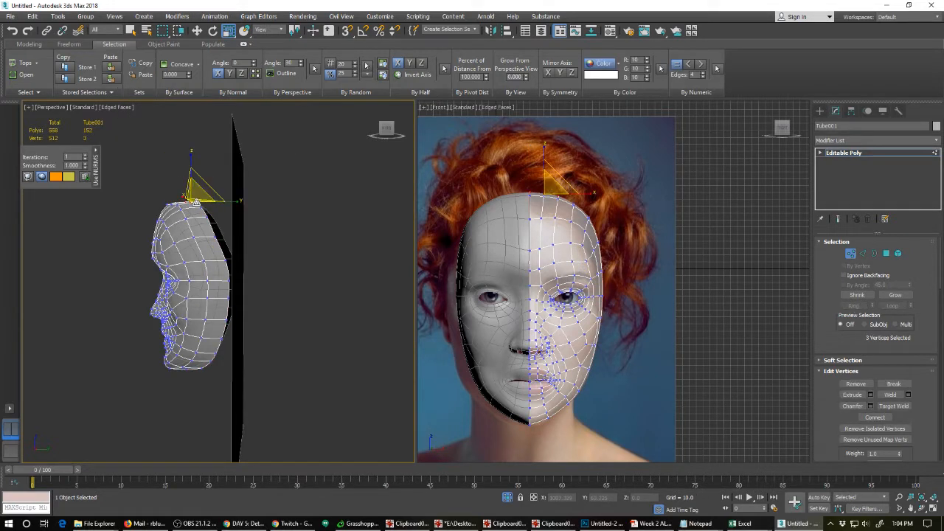
key(w)
drag(194, 170, 188, 160)
drag(189, 168, 191, 233)
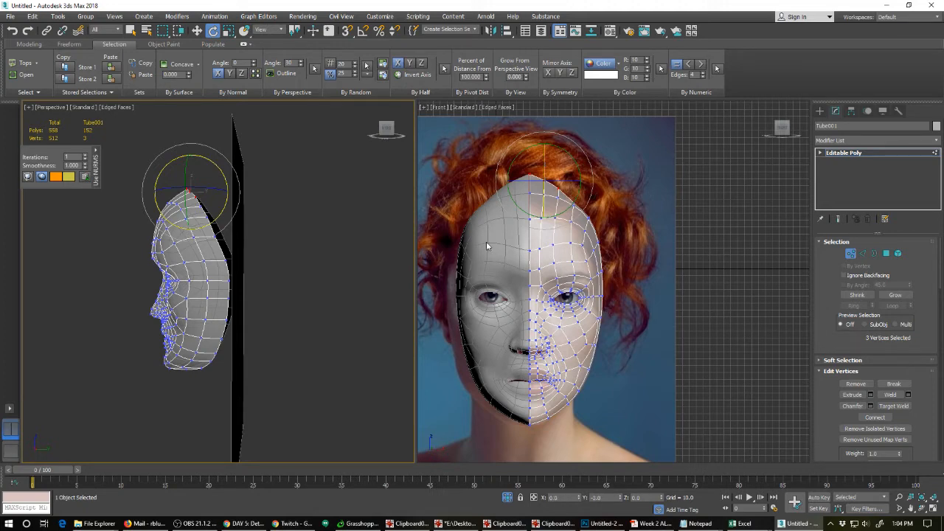
Lower the top centre vertex and move the adjoining rear border vertices up and outward to round the forehead outline.
scroll(599, 228, up, 3)
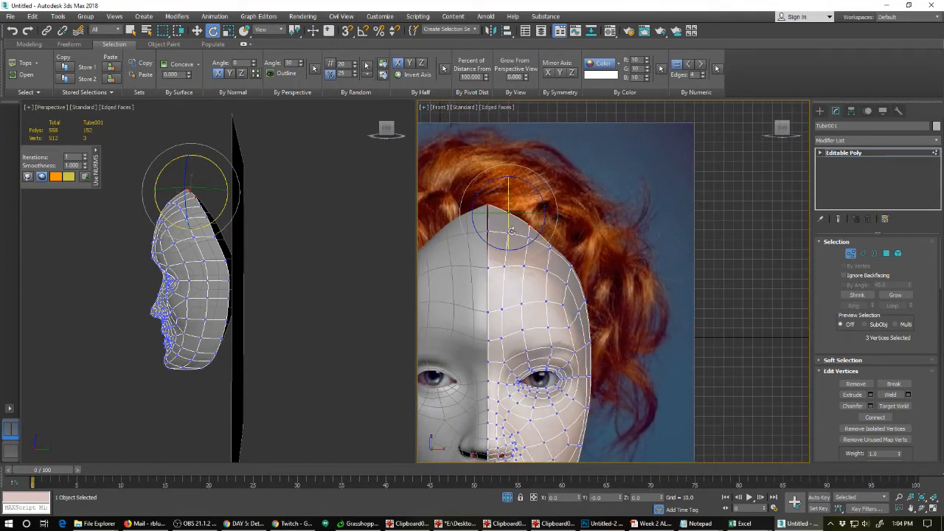
click(487, 202)
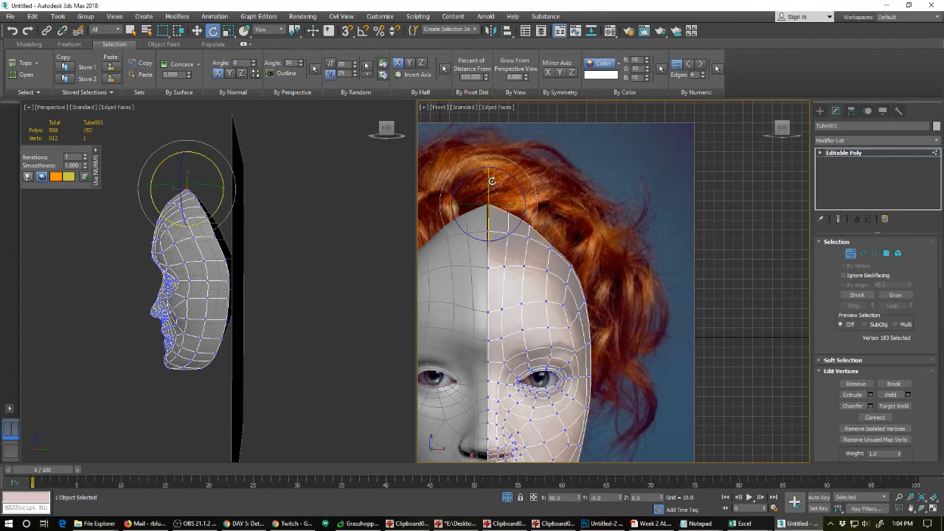
key(w)
drag(487, 179, 488, 184)
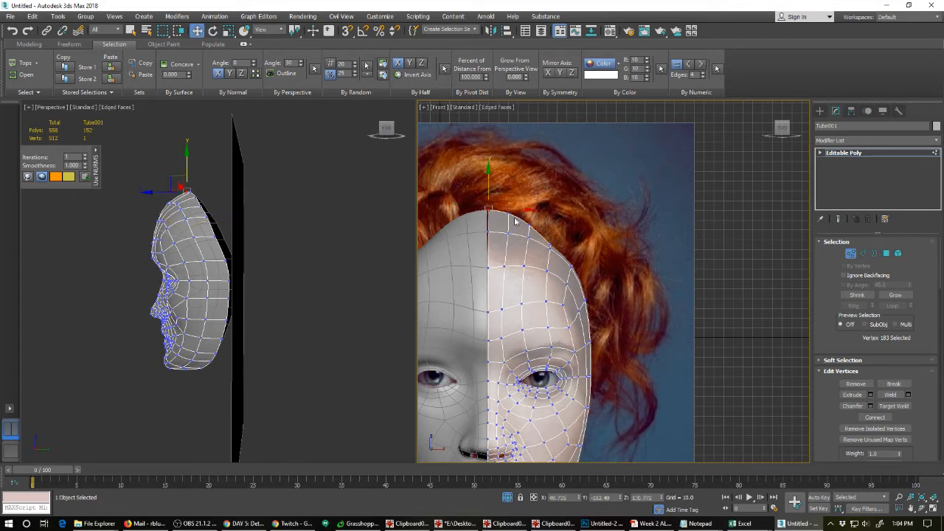
click(549, 244)
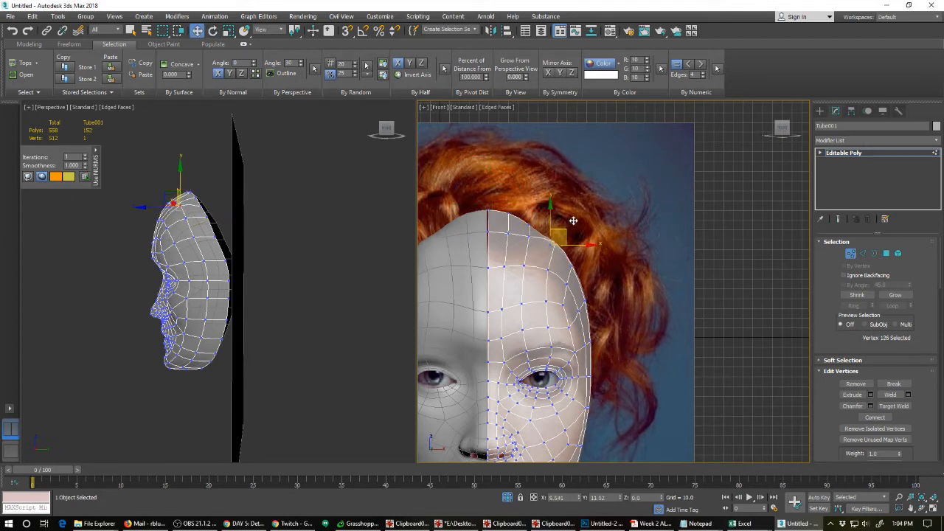
click(567, 231)
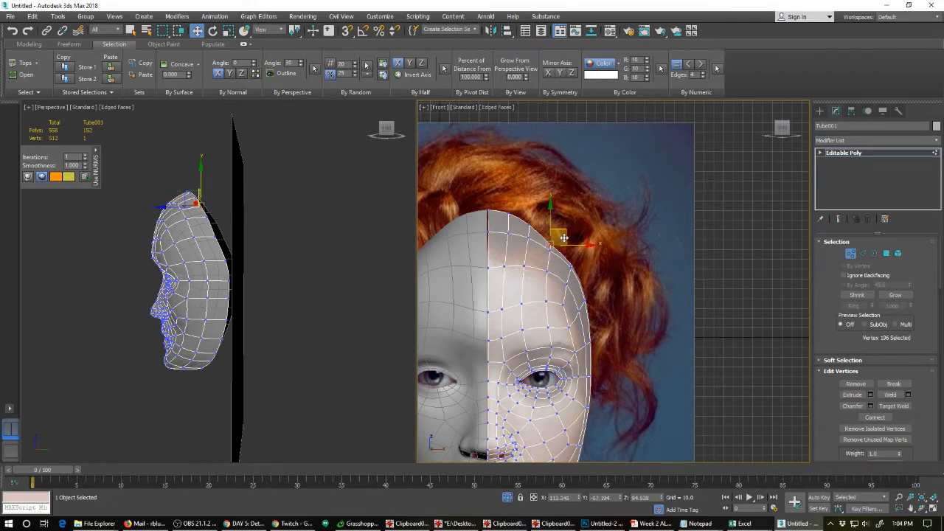
click(531, 222)
drag(546, 213, 548, 207)
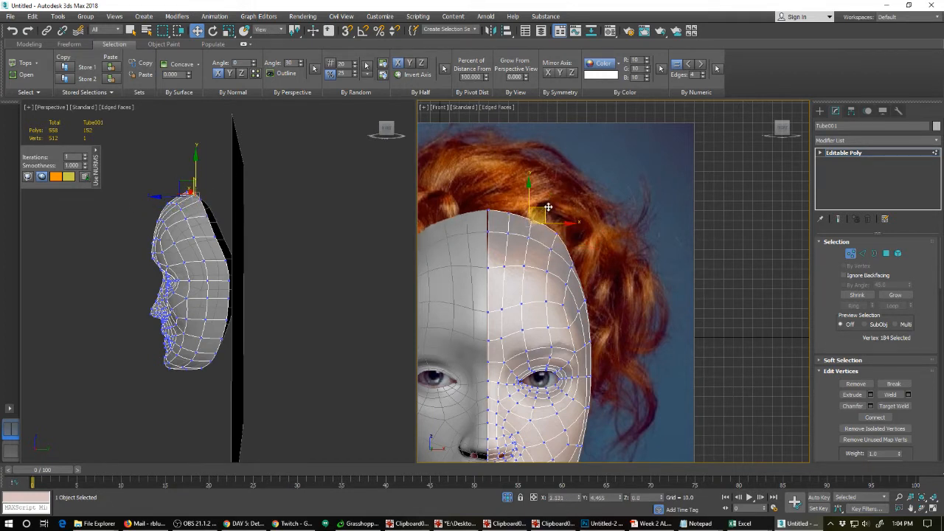
Move the rear border vertices at the upper forehead corner and temple outward to widen the curve of the head.
click(574, 261)
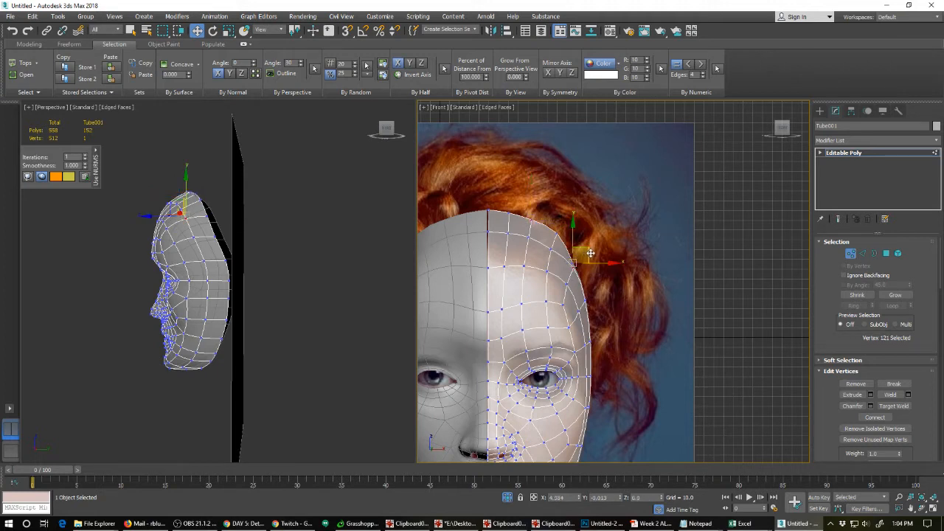
click(587, 254)
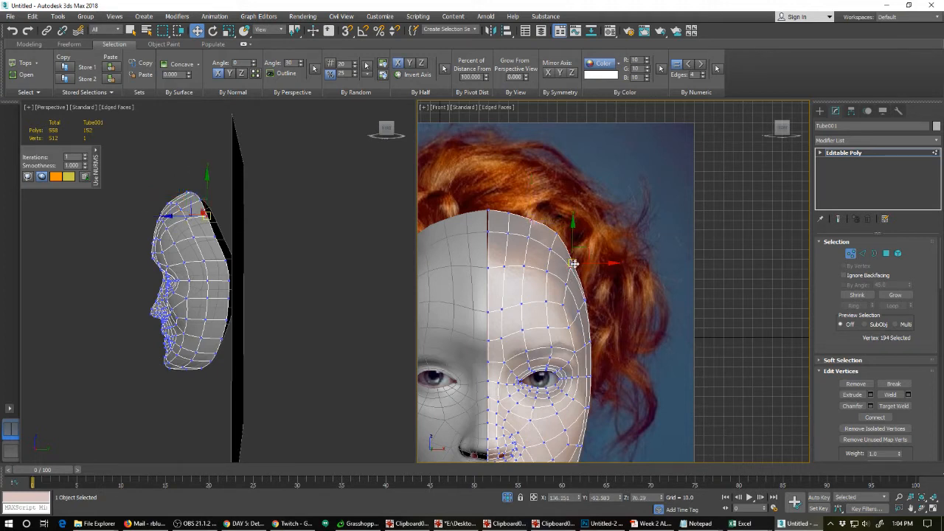
drag(588, 253, 595, 253)
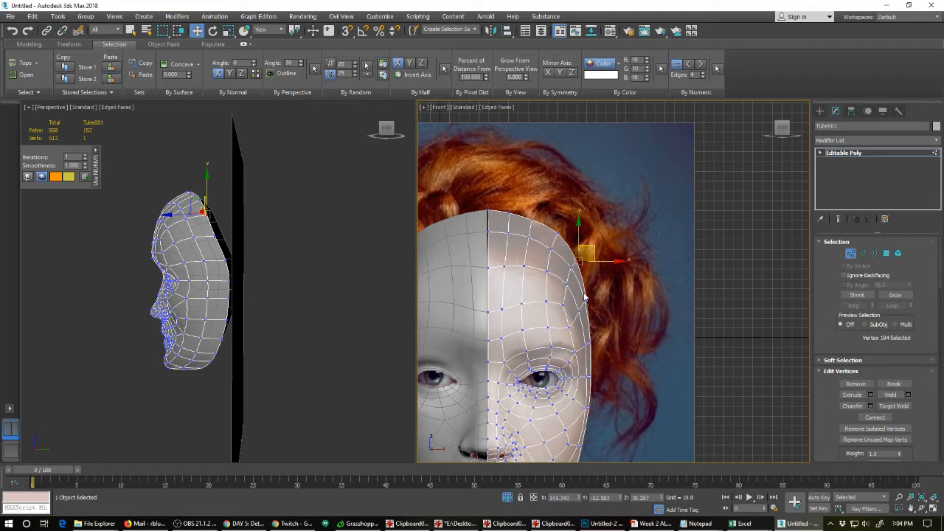
click(586, 299)
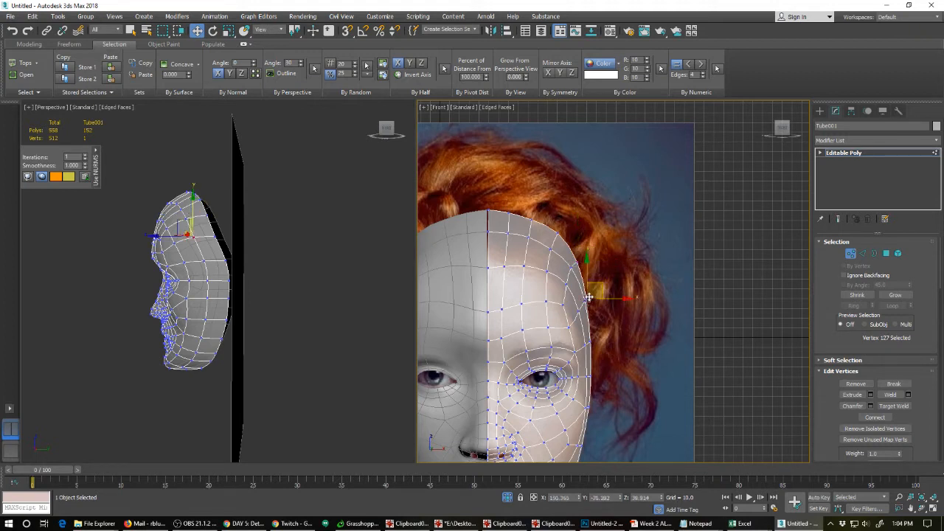
click(618, 333)
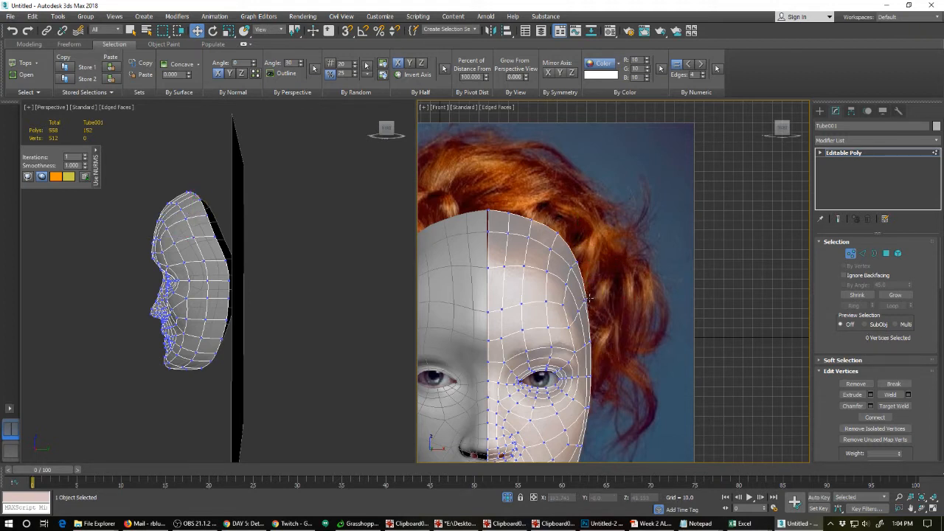
click(588, 298)
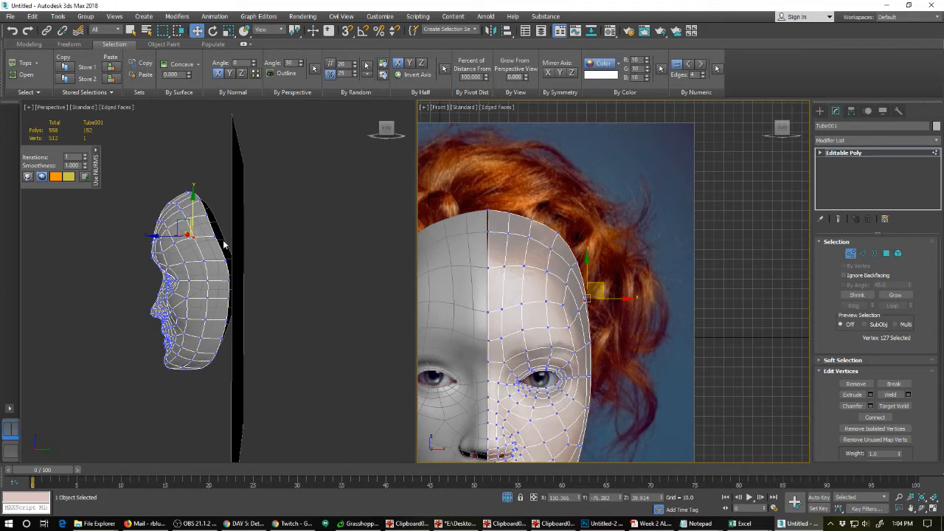
click(619, 298)
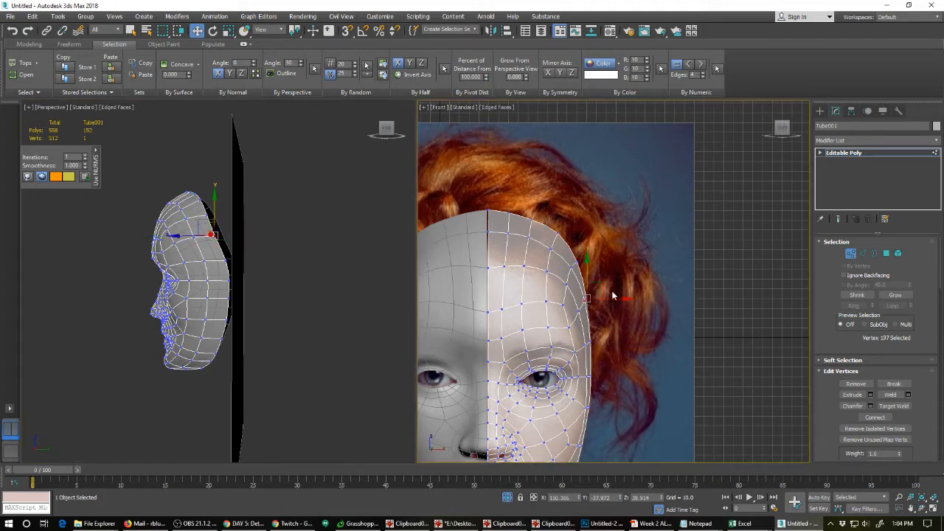
drag(621, 298, 626, 299)
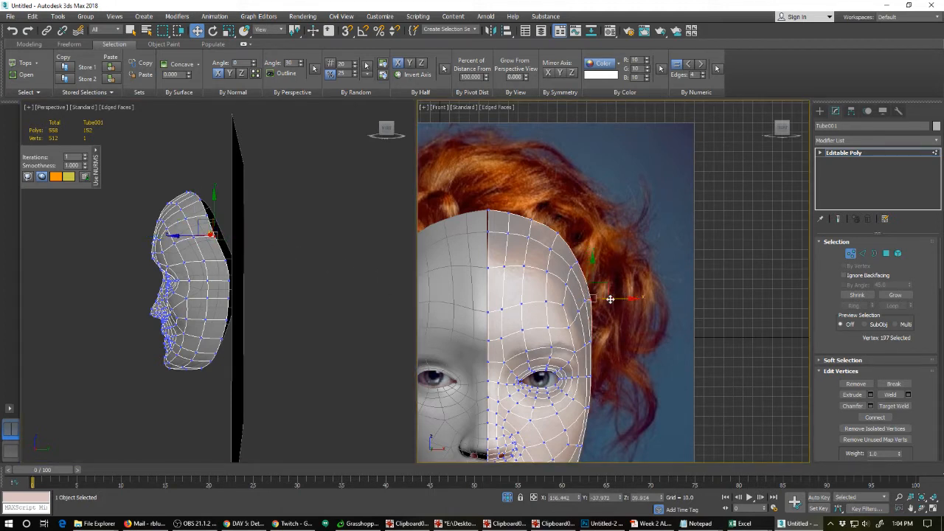
Shift the front-row vertex at the upper forehead corner outward and down, and nudge its upper neighbour to even the spacing.
click(573, 253)
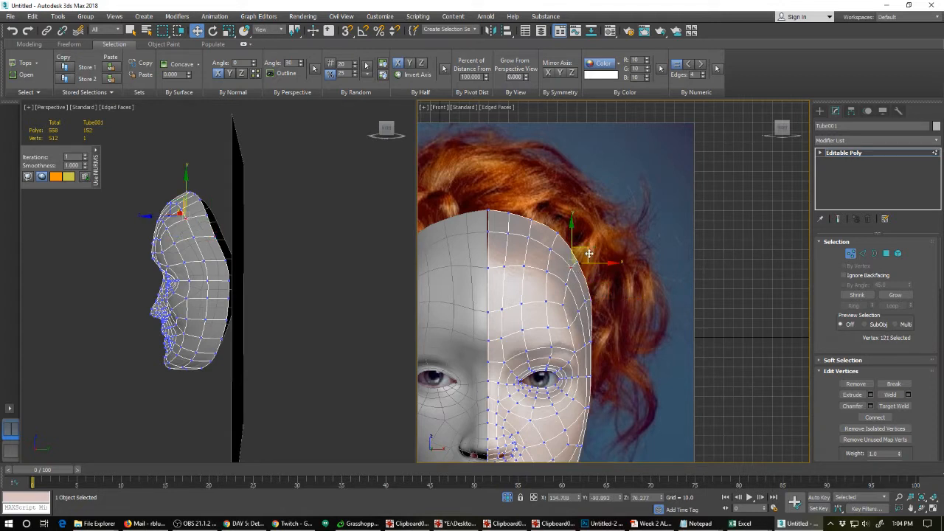
drag(590, 255, 596, 260)
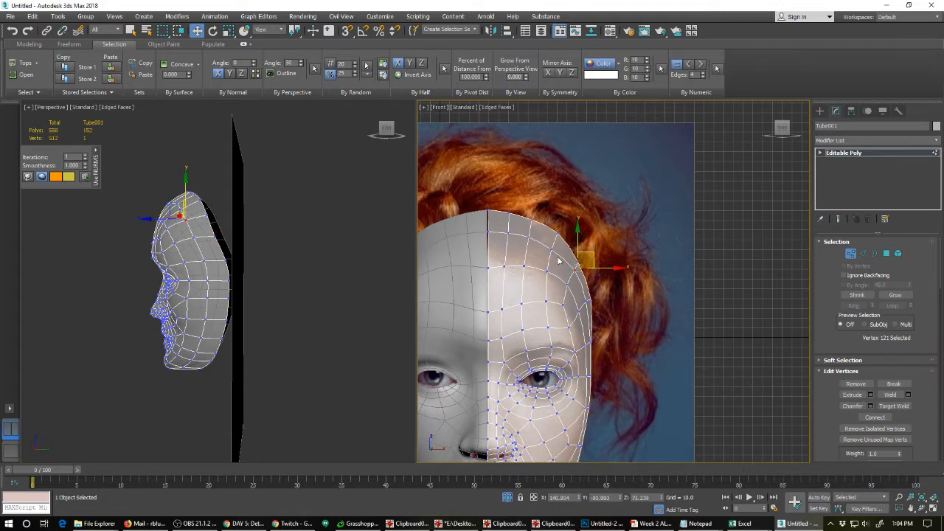
click(552, 237)
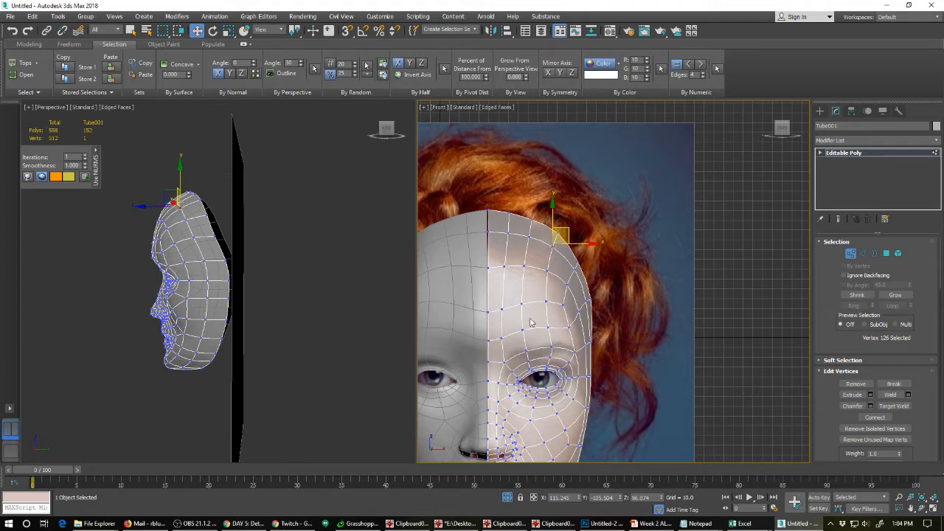
Move the two vertices just above the mouth corner inward in the front view to follow the reference lip line.
scroll(533, 318, down, 4)
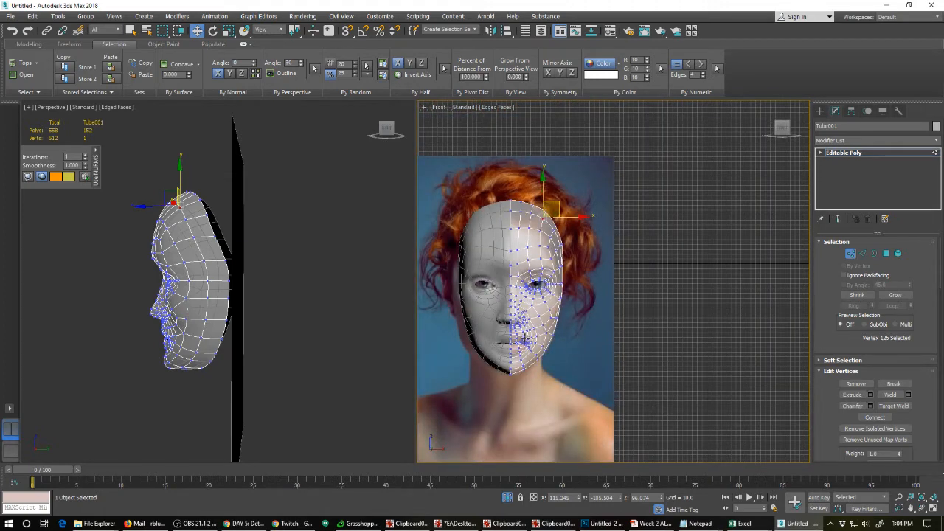
scroll(525, 336, up, 5)
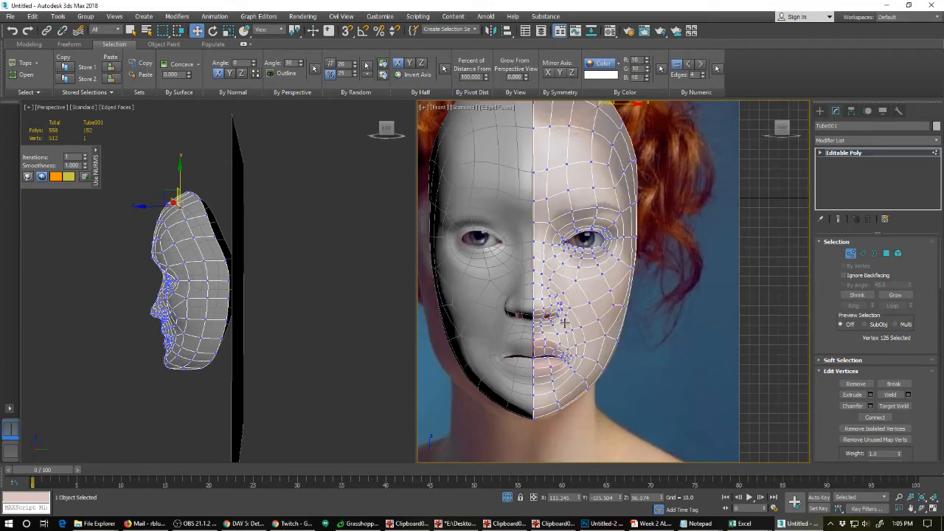
scroll(551, 368, up, 5)
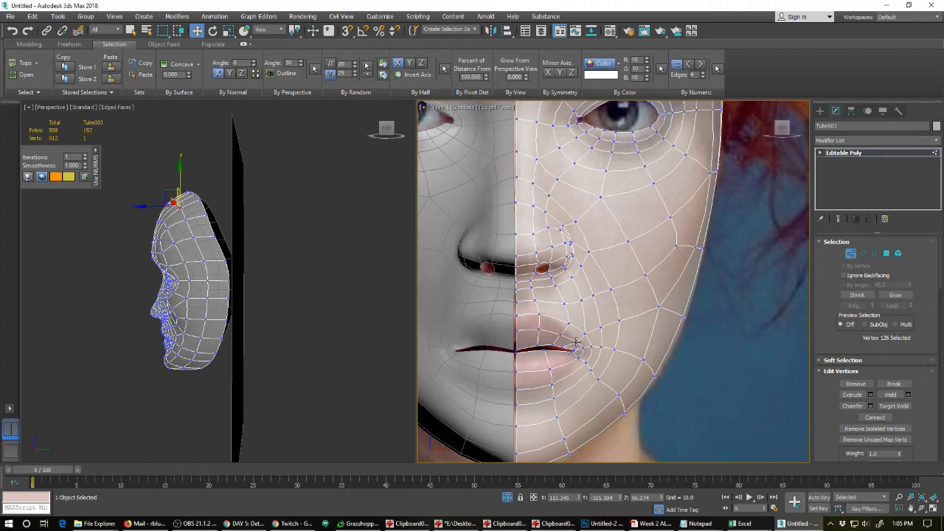
click(577, 342)
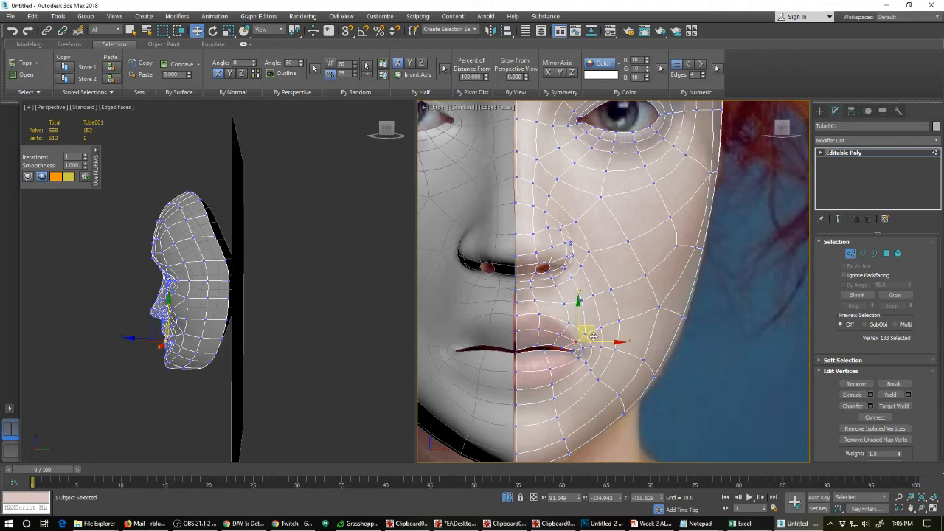
drag(593, 336, 588, 331)
click(585, 337)
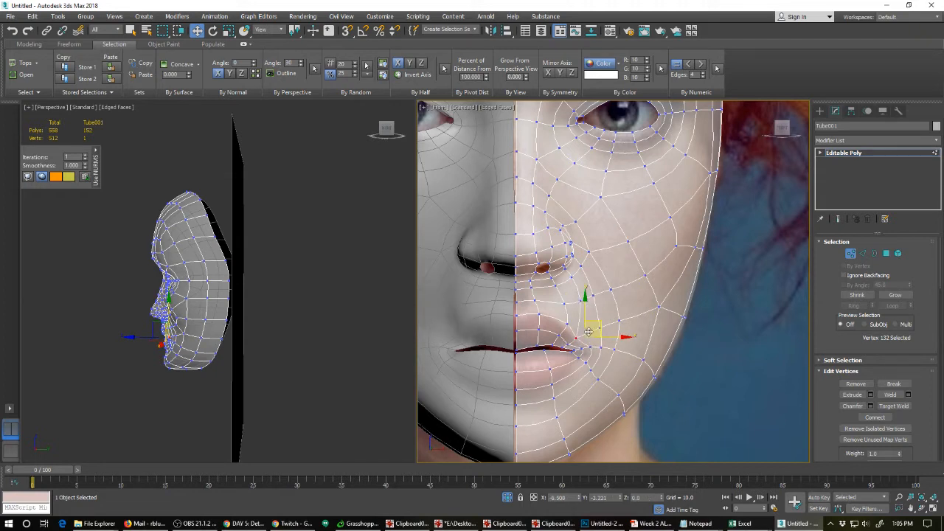
Adjust the upper lip outline vertices, shifting the outer one inward and down and nudging the middle and centre ones to fit the photo.
click(568, 327)
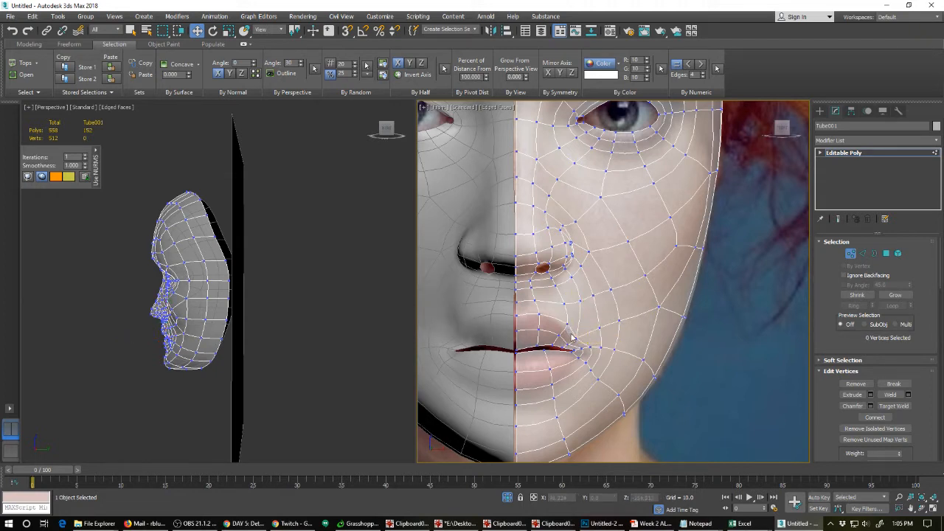
click(568, 324)
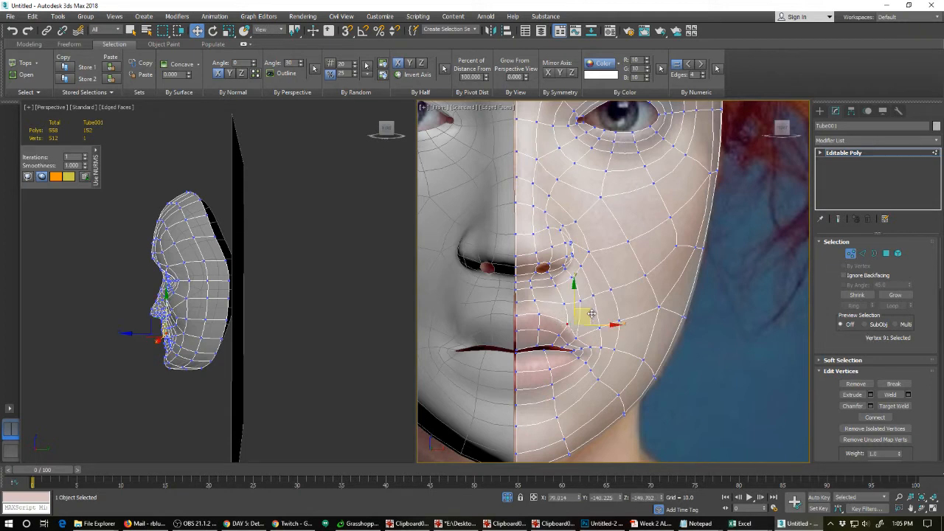
drag(591, 314, 577, 320)
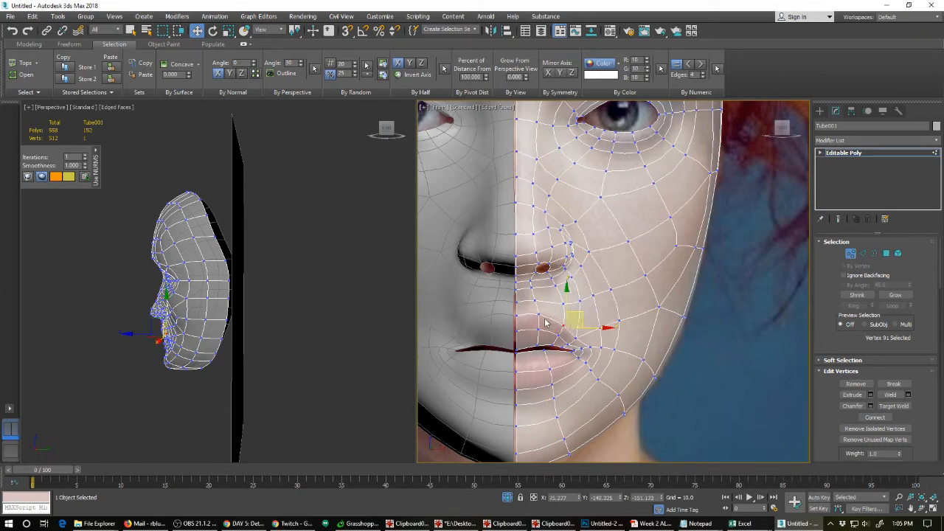
click(539, 312)
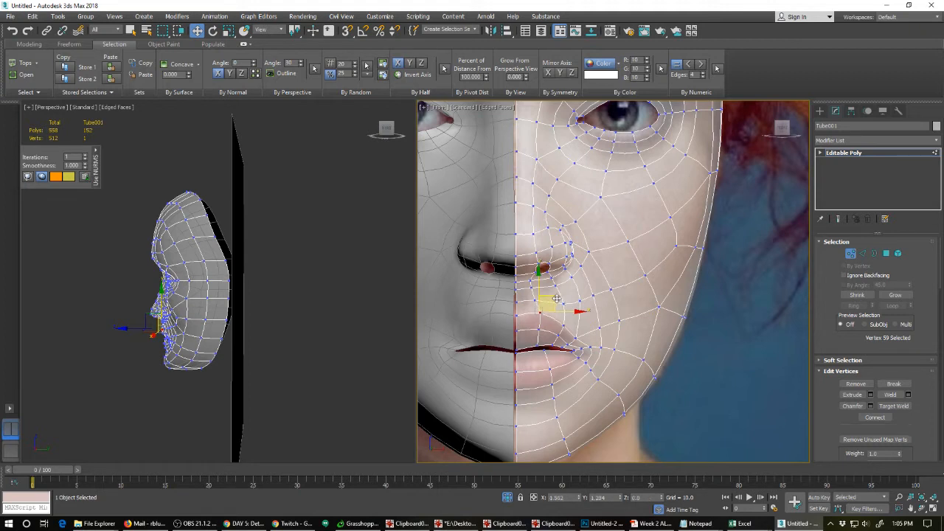
click(517, 316)
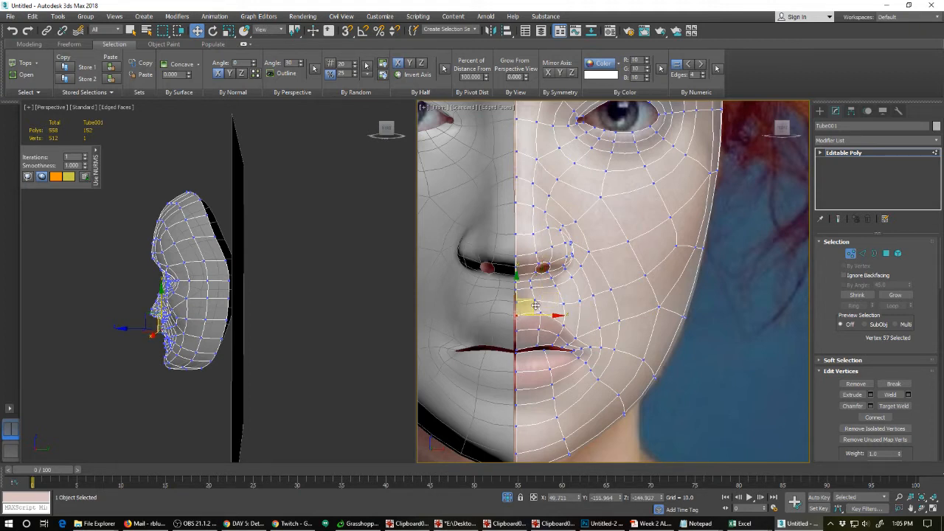
drag(533, 309, 535, 310)
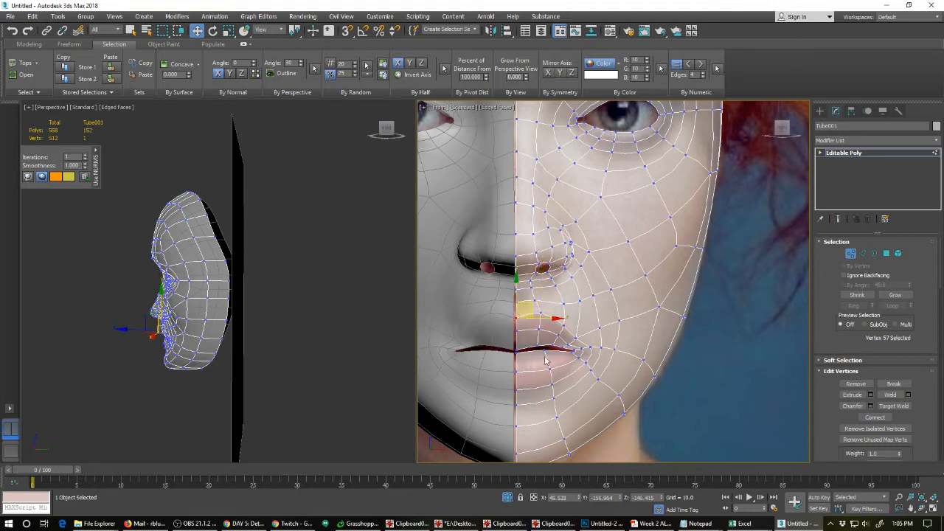
Move the two vertices just below the mouth corner inward and up toward the lower lip's edge.
click(589, 348)
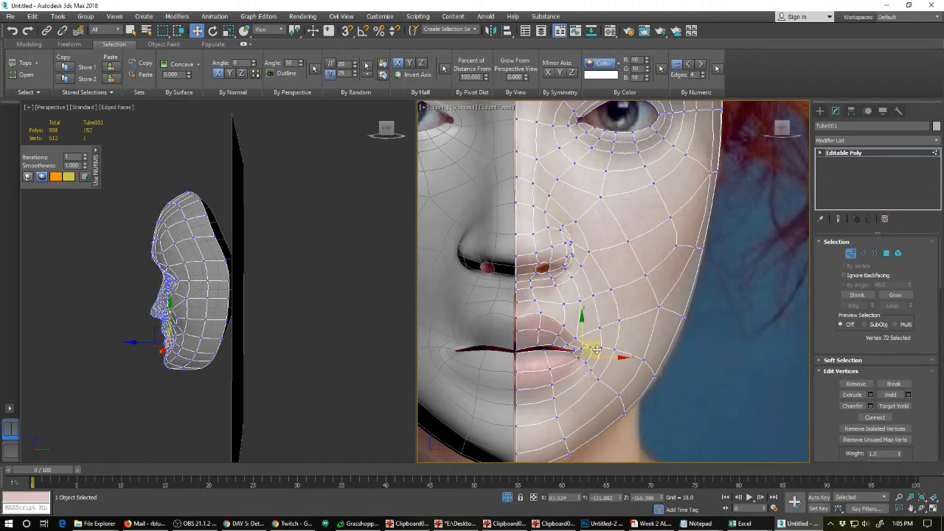
drag(591, 347, 584, 343)
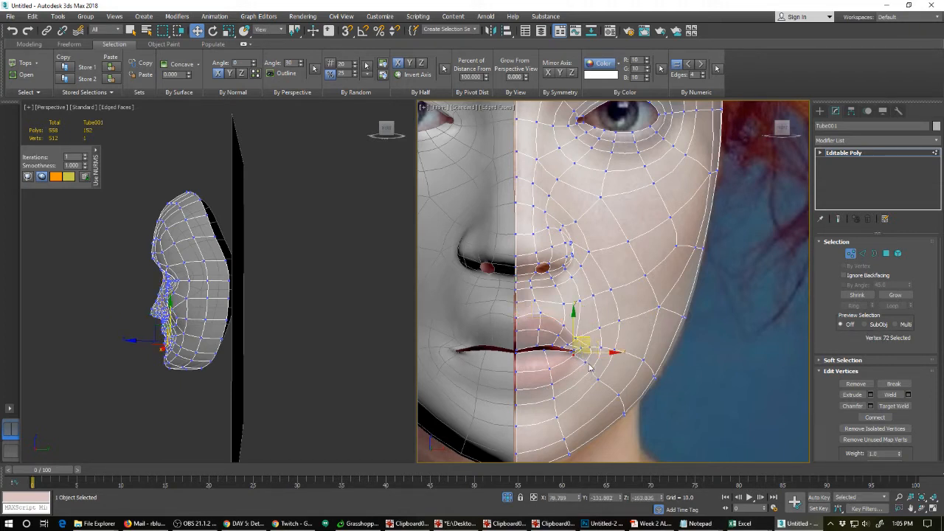
click(588, 368)
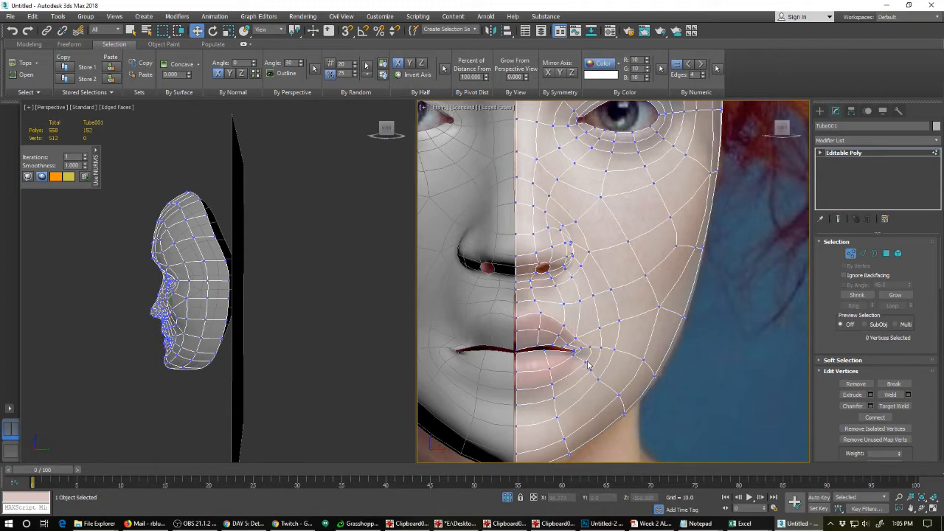
click(589, 361)
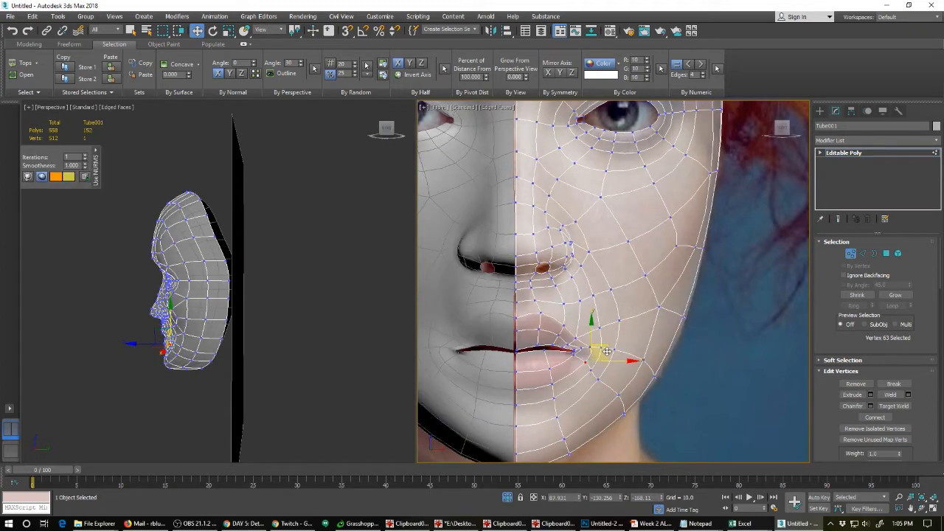
drag(606, 351, 583, 349)
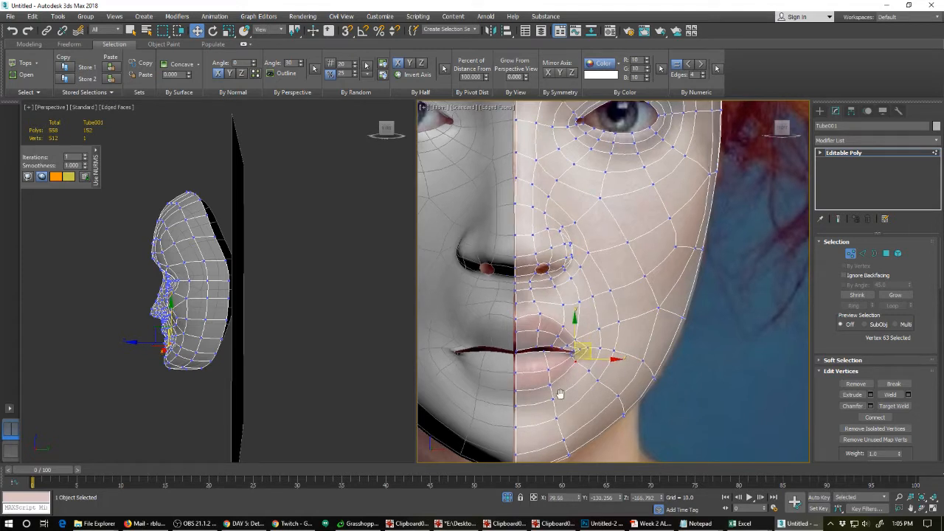
Select the edge ring running from the outer lower lip down to the jaw and connect it with a new edge loop.
middle_drag(562, 390, 558, 300)
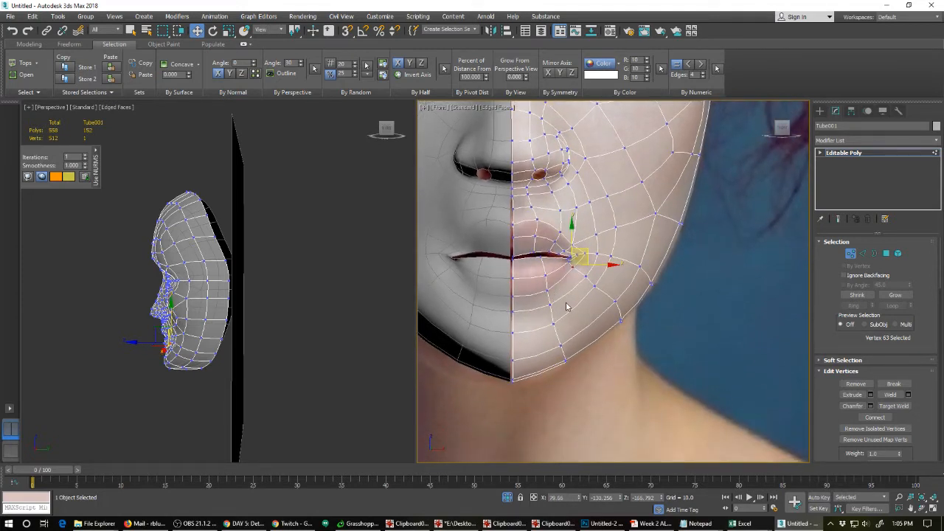
key(2)
click(568, 295)
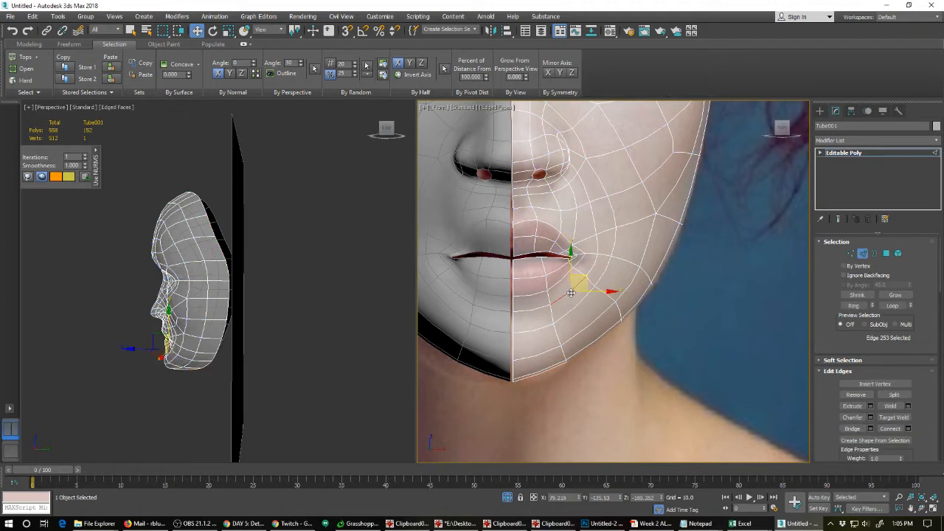
key(alt+r)
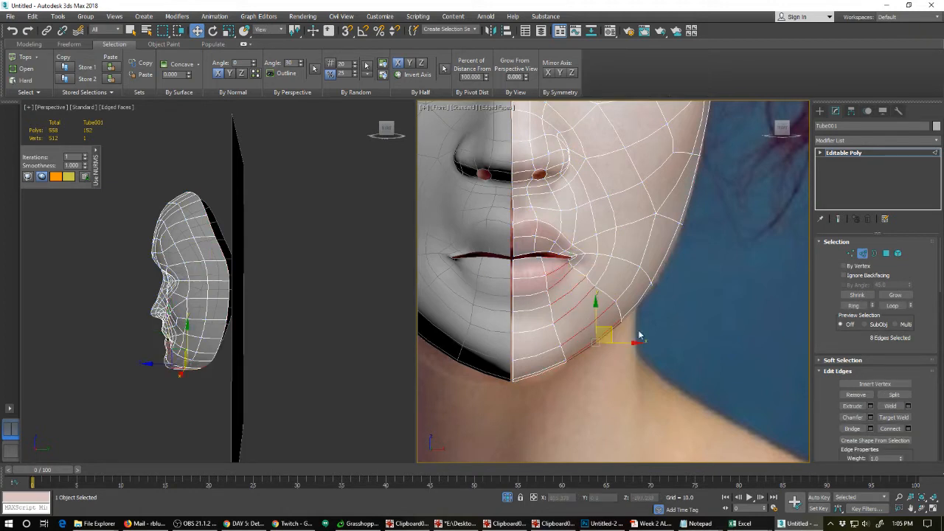
click(890, 429)
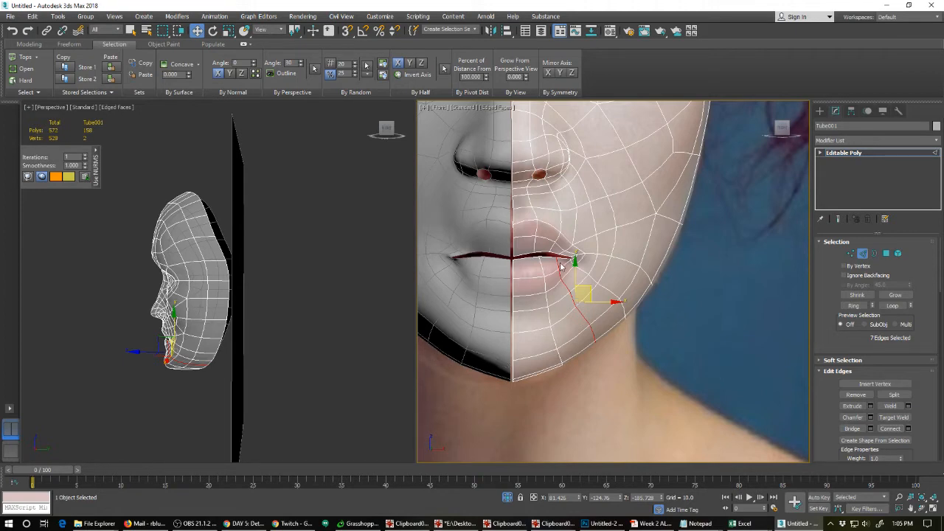
Raise the new loop's vertex on the lower lip outline to match the lip contour in the photo.
scroll(560, 267, up, 5)
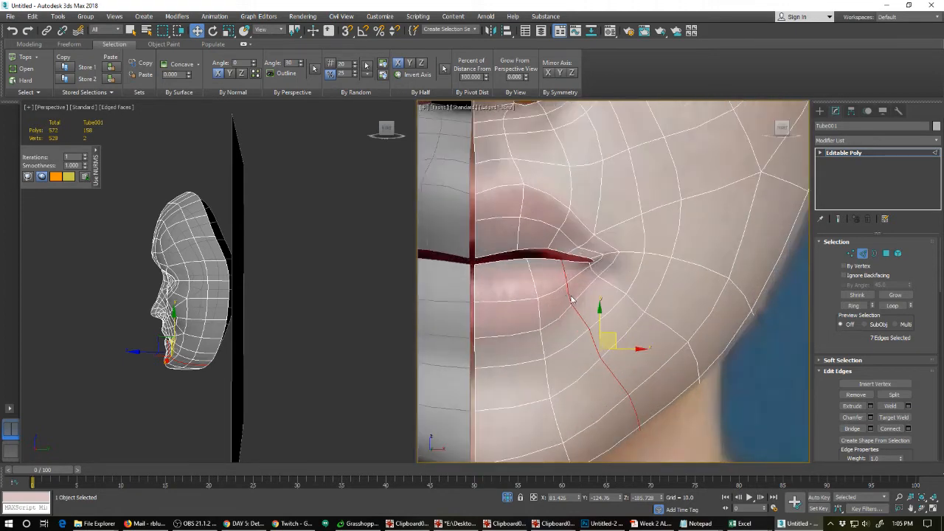
key(1)
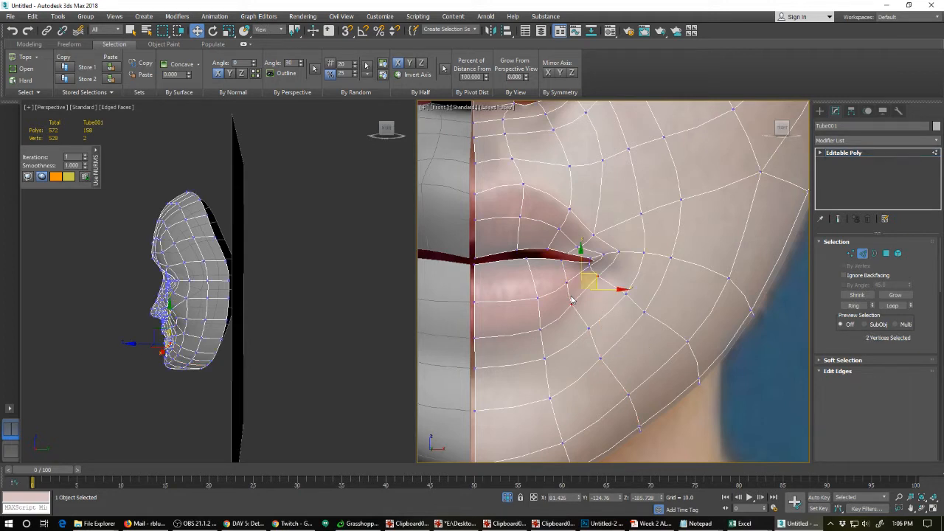
click(572, 301)
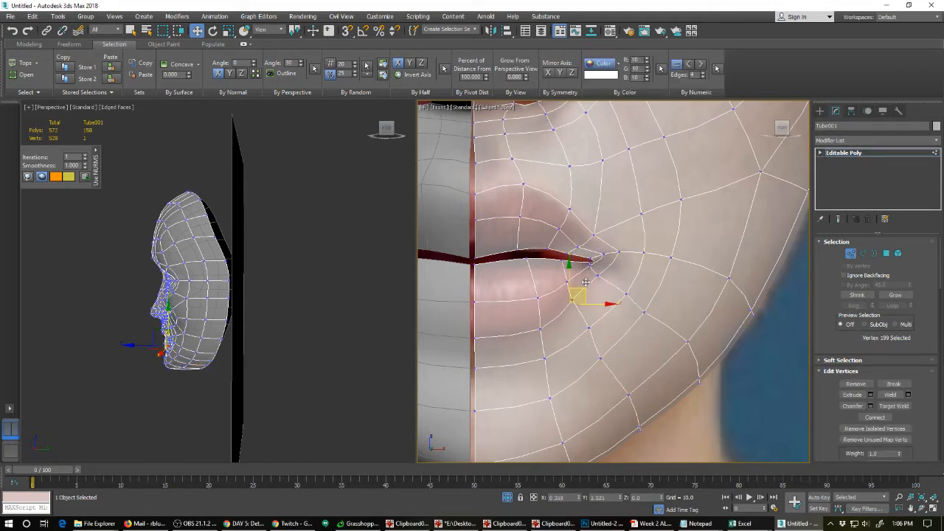
drag(583, 290, 587, 282)
Reposition the inner and outer mouth-corner vertices with smoothing off, restore smoothing, and nudge the vertex just below the corner outward.
click(601, 254)
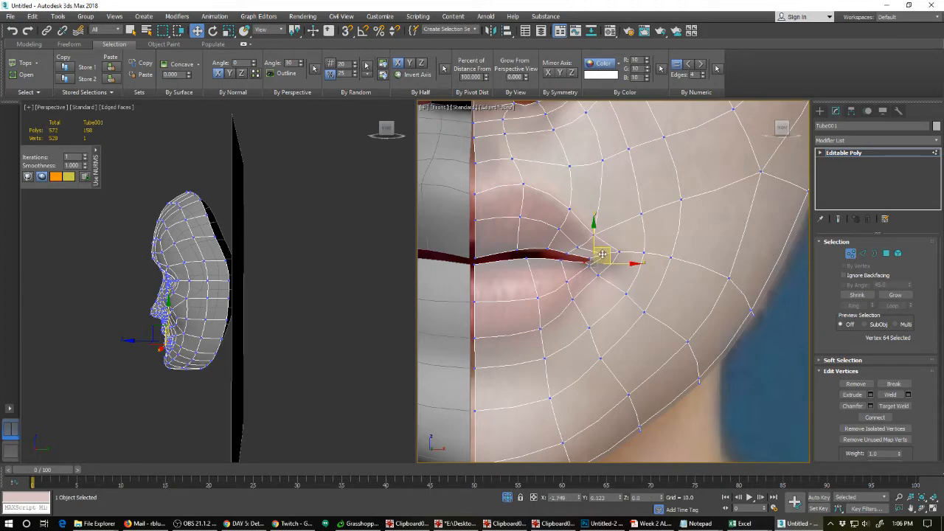
scroll(605, 273, up, 5)
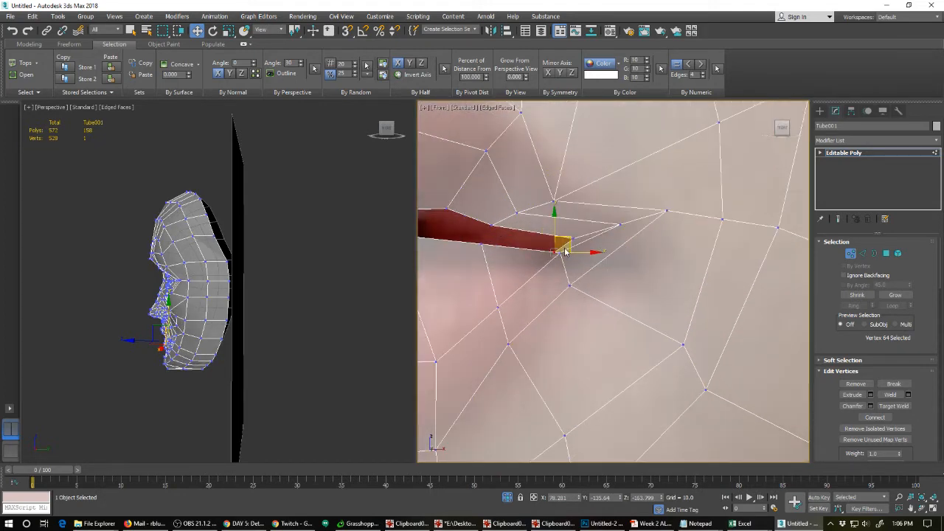
mouse_move(569, 238)
mouse_down()
mouse_move(593, 227)
mouse_move(575, 222)
mouse_up()
click(621, 226)
key(ctrl+q)
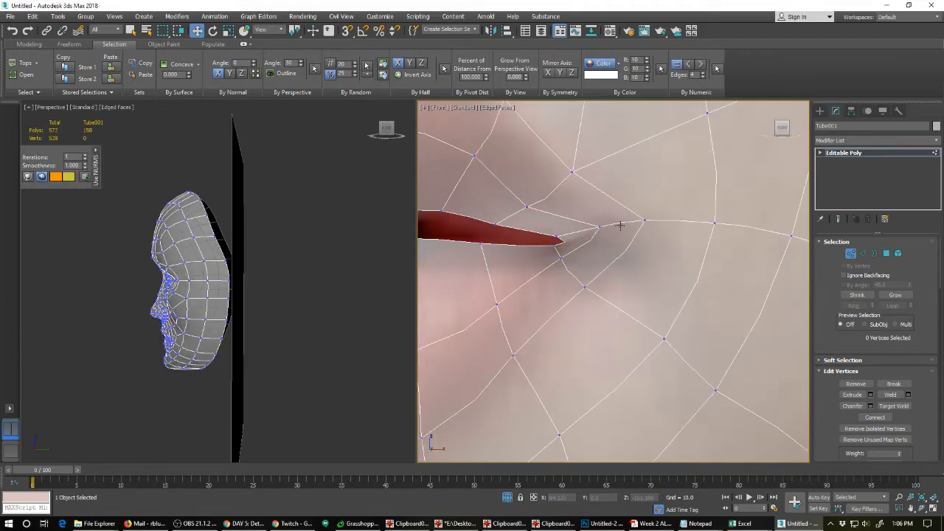
scroll(569, 266, down, 5)
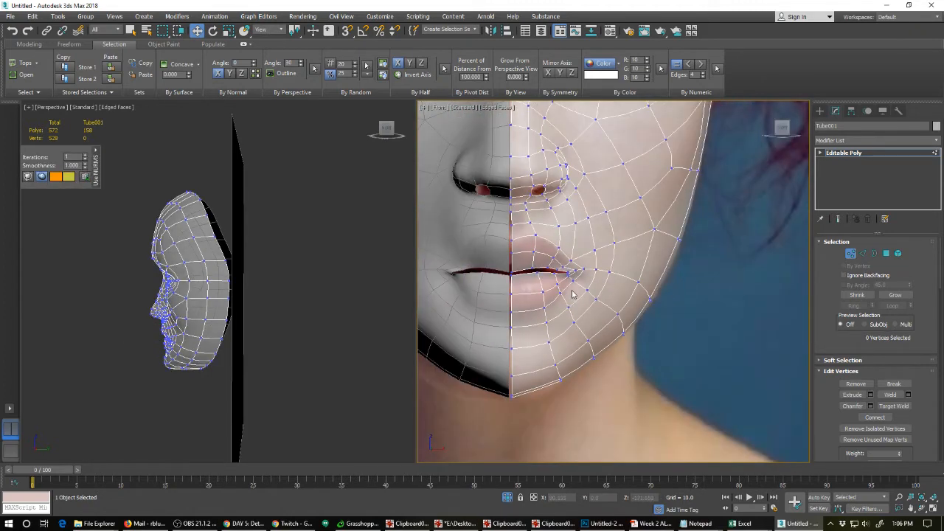
click(573, 279)
drag(585, 273, 588, 271)
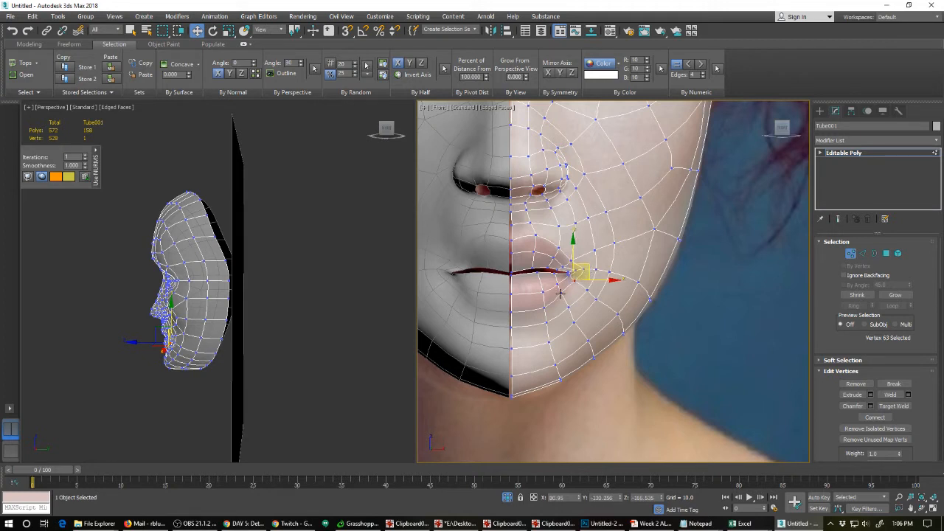
Select the edge loops outlining the lower and upper lips and chamfer them by 1.0 with 1 segment.
key(2)
double_click(527, 310)
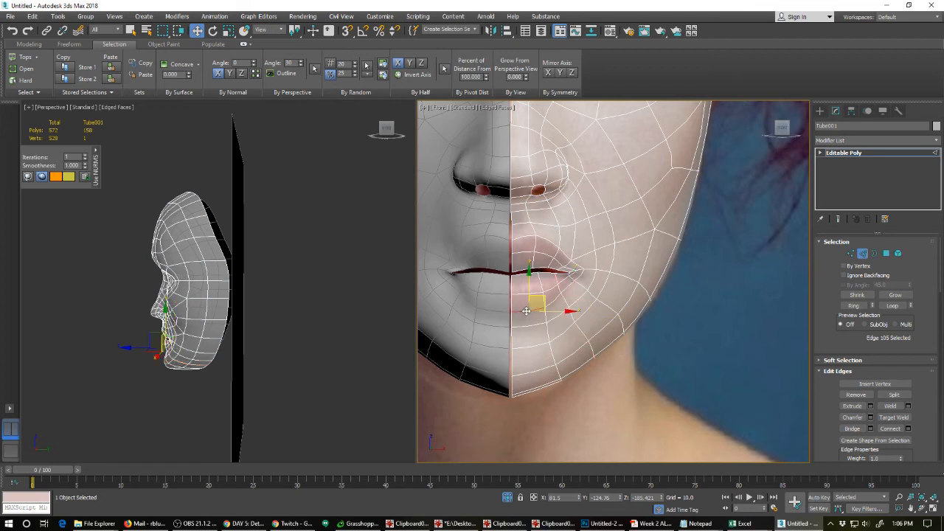
click(527, 312)
double_click(527, 311)
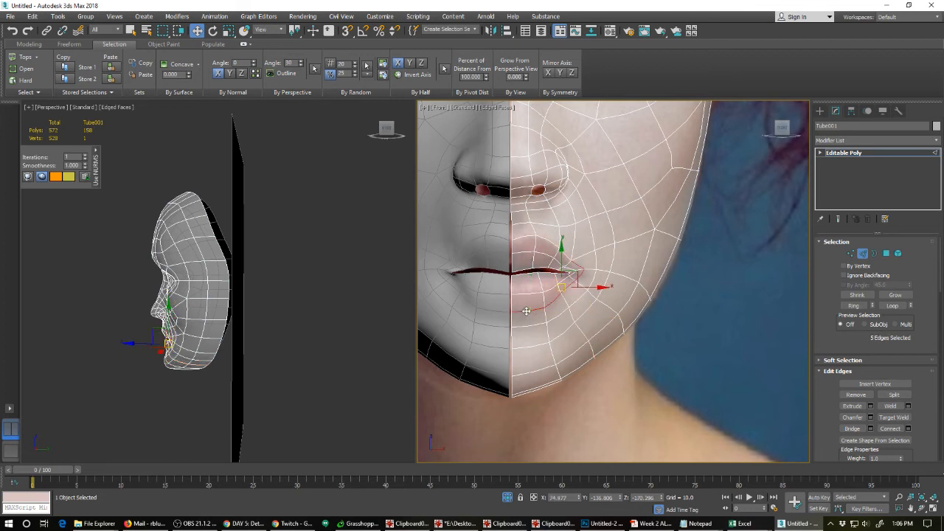
right_click(547, 246)
click(544, 246)
ctrl+double_click(544, 239)
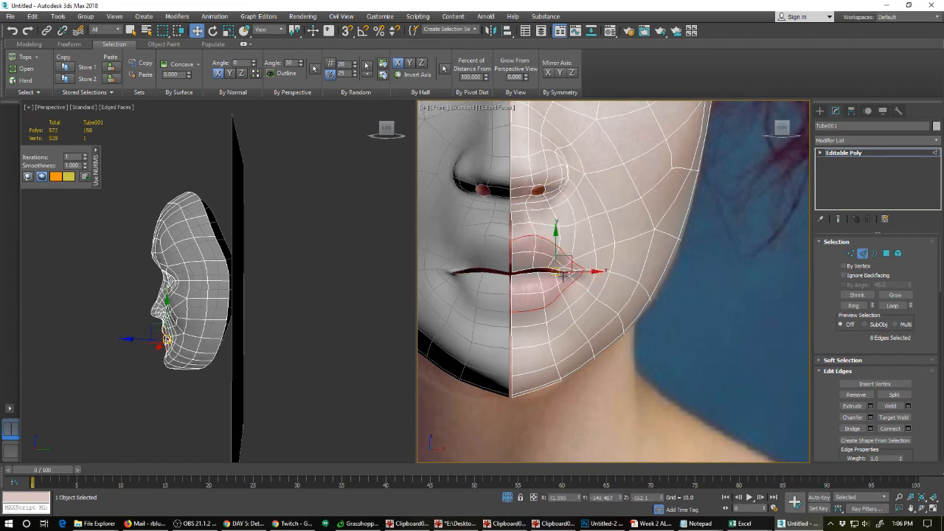
click(871, 417)
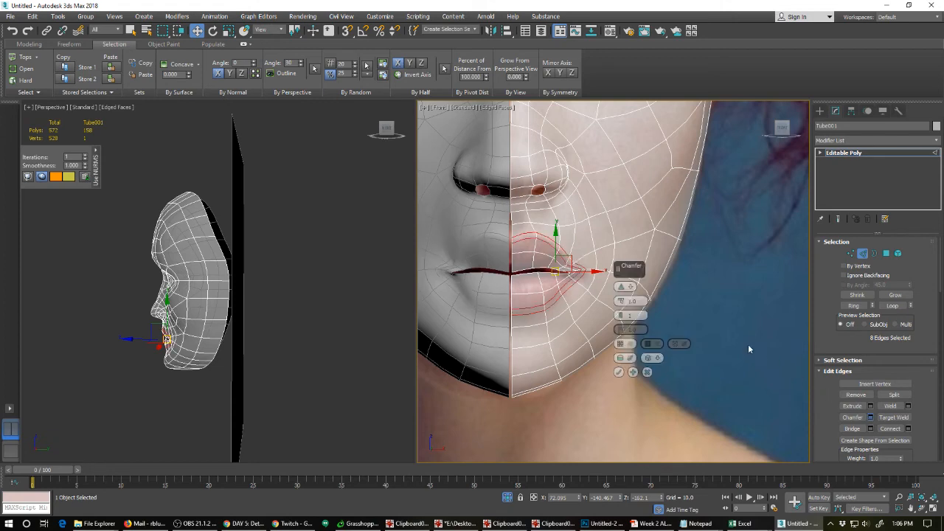
click(618, 373)
Remove the tiny extra edge on the chamfered upper lip outline beside the mouth corner, along with its vertex.
scroll(578, 317, up, 5)
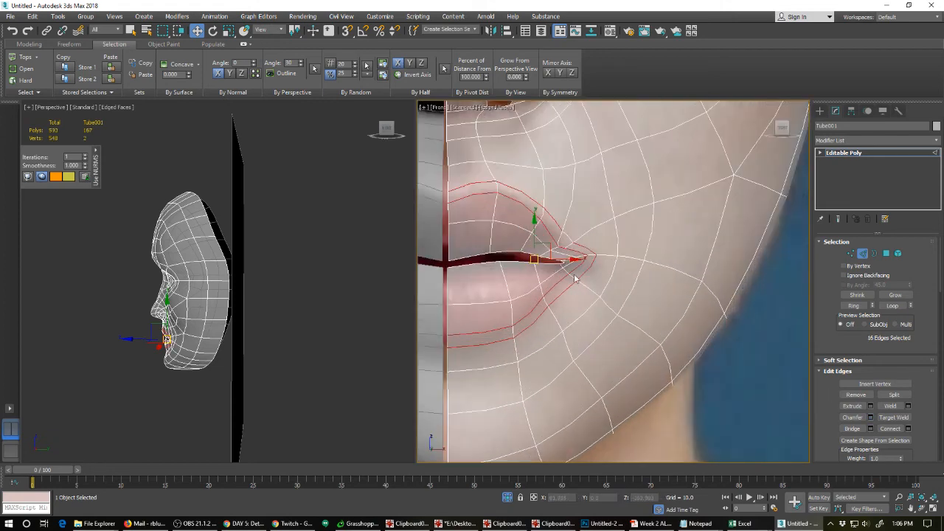
scroll(572, 295, up, 2)
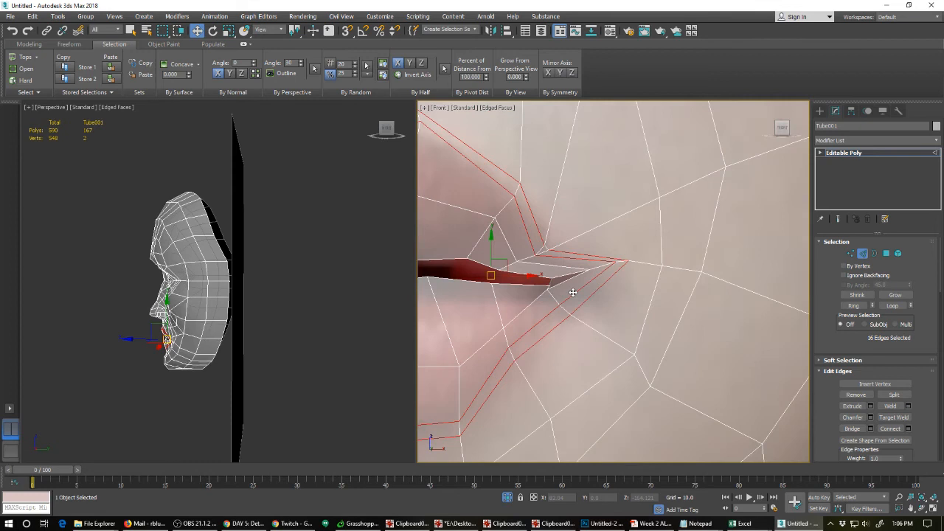
click(544, 249)
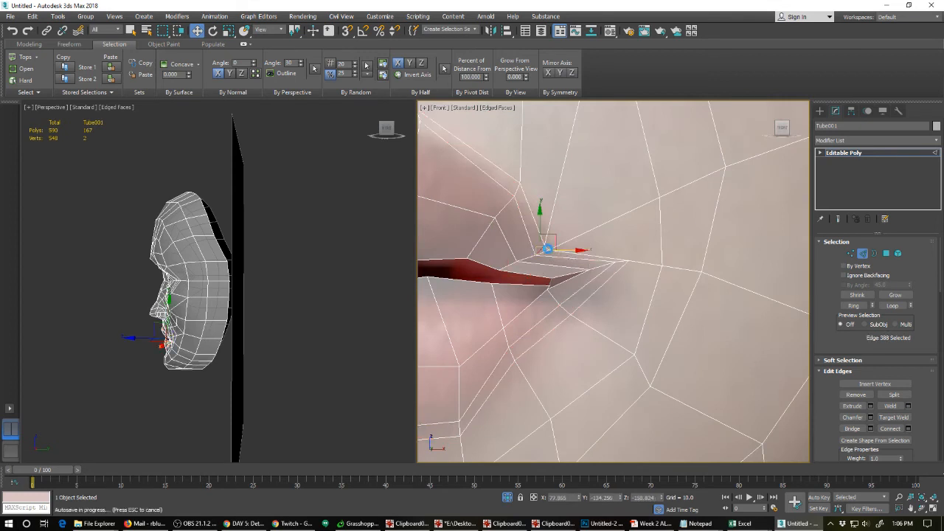
key(ctrl+BackSpace)
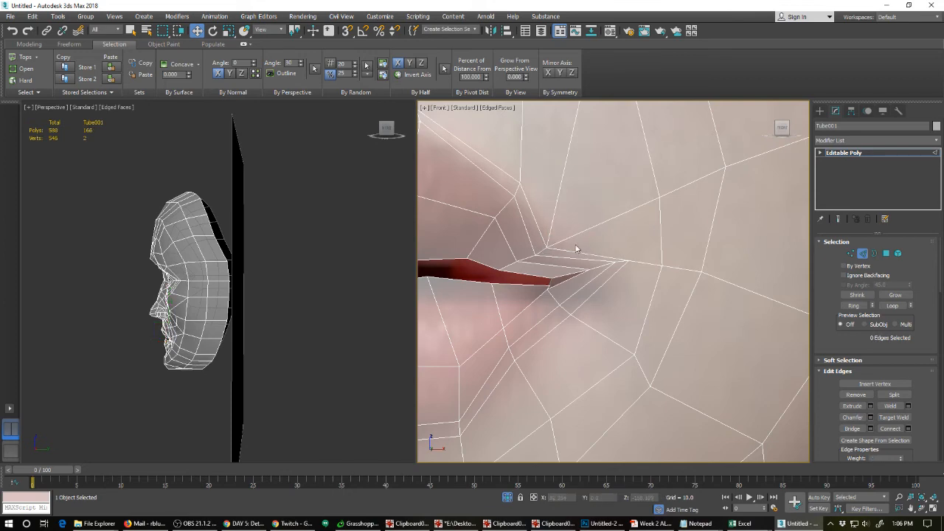
scroll(577, 248, down, 2)
scroll(564, 262, down, 3)
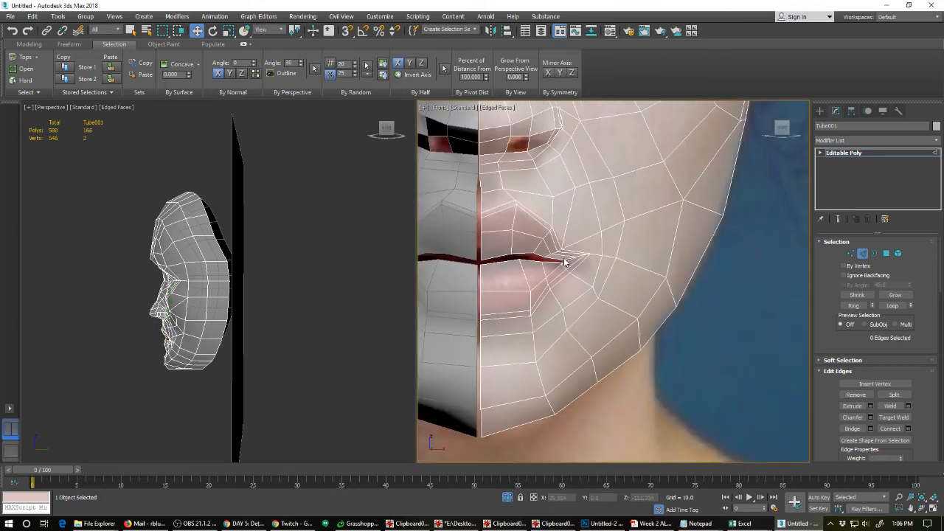
middle_drag(508, 237, 535, 289)
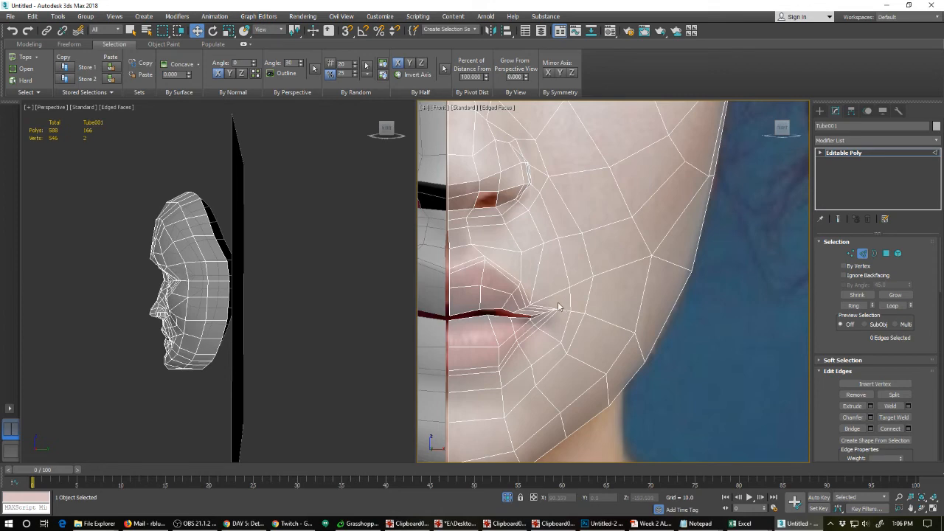
Restore smoothing, hide the mesh edges in the perspective view, and turn that view to show the face from the front.
key(ctrl+BackSpace)
scroll(553, 303, down, 3)
middle_drag(548, 323, 628, 312)
alt+middle_drag(158, 327, 281, 343)
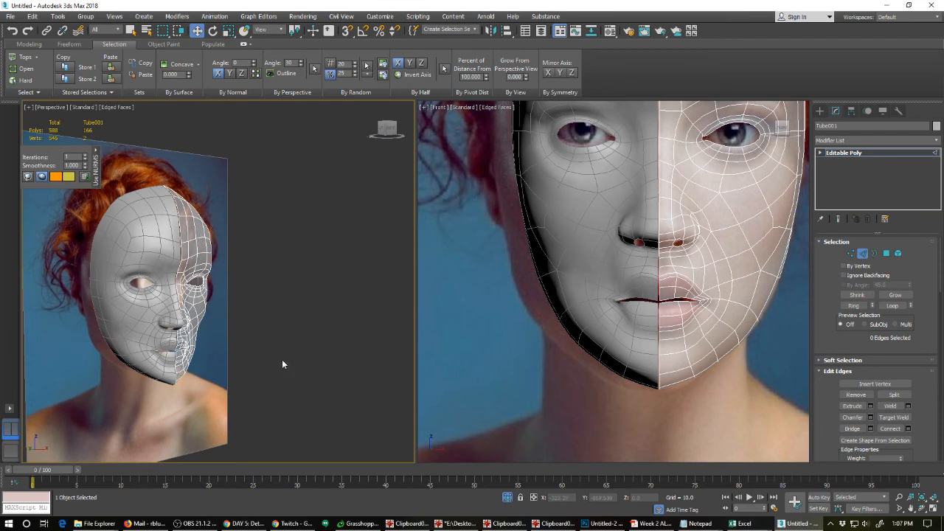
key(F4)
mouse_move(174, 360)
alt+middle_down()
mouse_move(201, 358)
mouse_move(156, 366)
alt+middle_up()
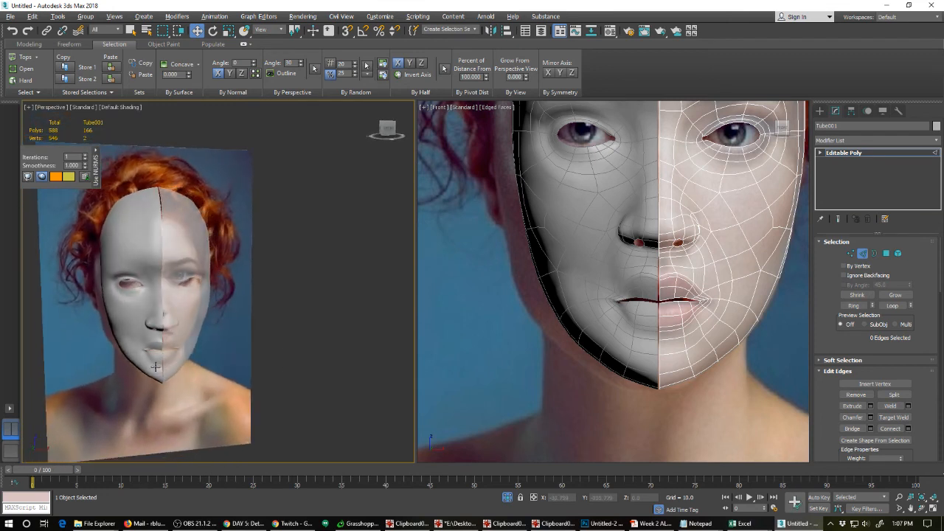
Move the outer chin edge slightly up and outward, and lower the edge beneath it to follow the chin contour in the photo.
middle_drag(691, 361, 624, 339)
click(633, 345)
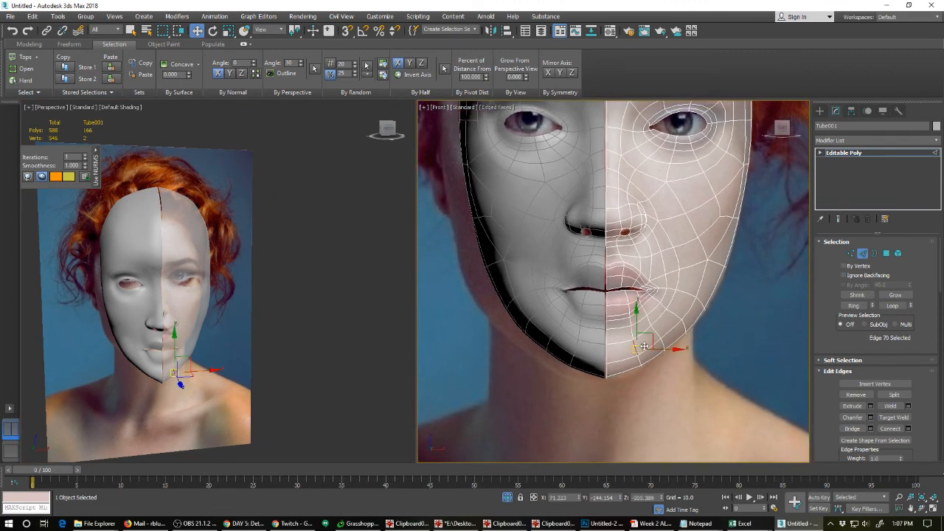
mouse_move(659, 343)
mouse_down()
mouse_move(641, 338)
mouse_move(668, 342)
mouse_move(648, 338)
mouse_move(659, 336)
mouse_up()
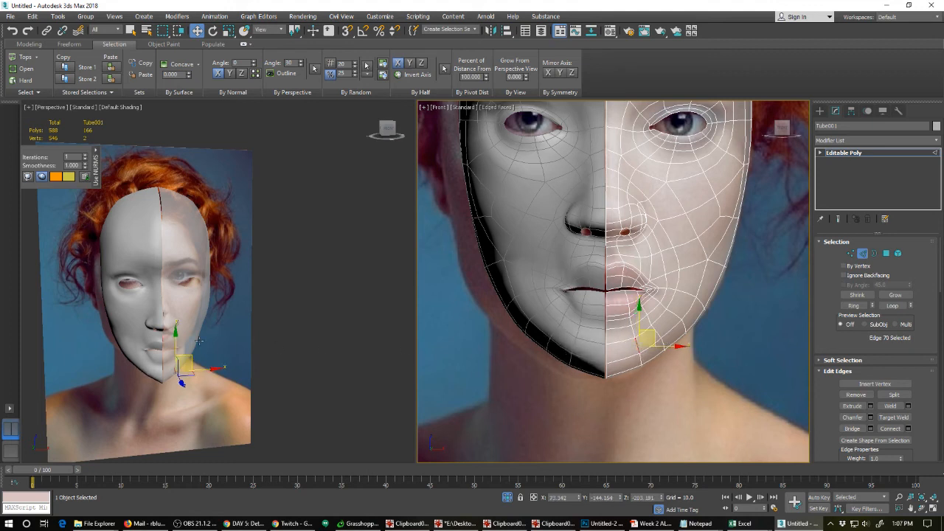
mouse_move(199, 341)
alt+middle_down()
mouse_move(193, 354)
mouse_move(204, 348)
alt+middle_up()
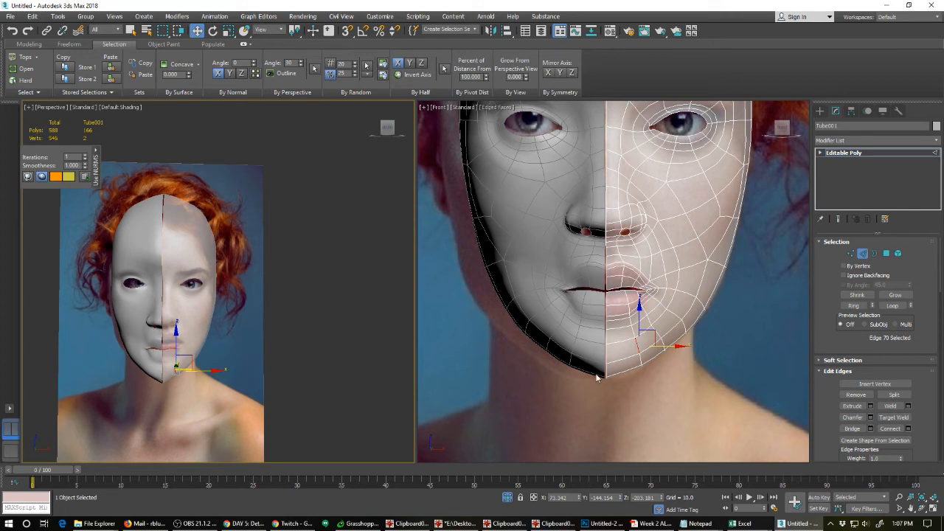
click(644, 367)
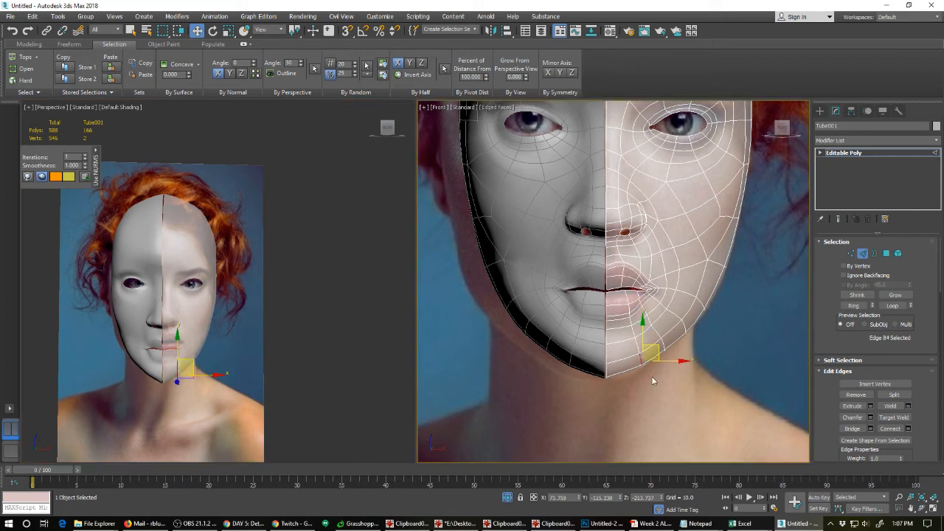
drag(655, 352, 656, 366)
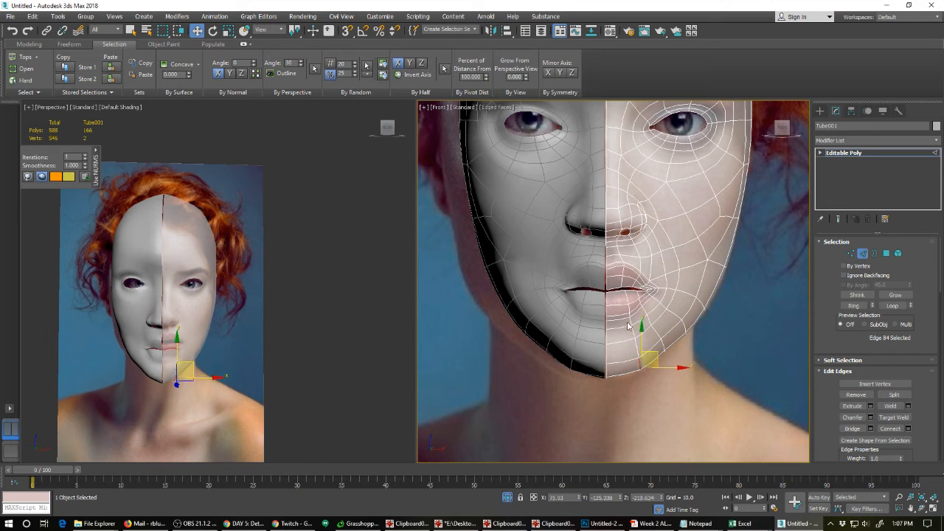
Shift the two edges at the outer side of the nostril opening slightly outward to match the photo.
alt+middle_drag(210, 369, 259, 400)
middle_drag(612, 317, 570, 361)
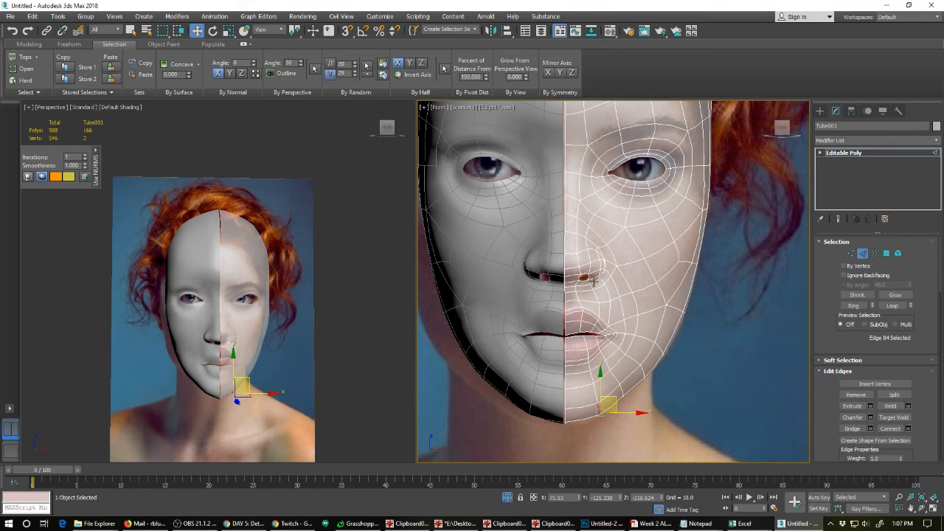
click(592, 262)
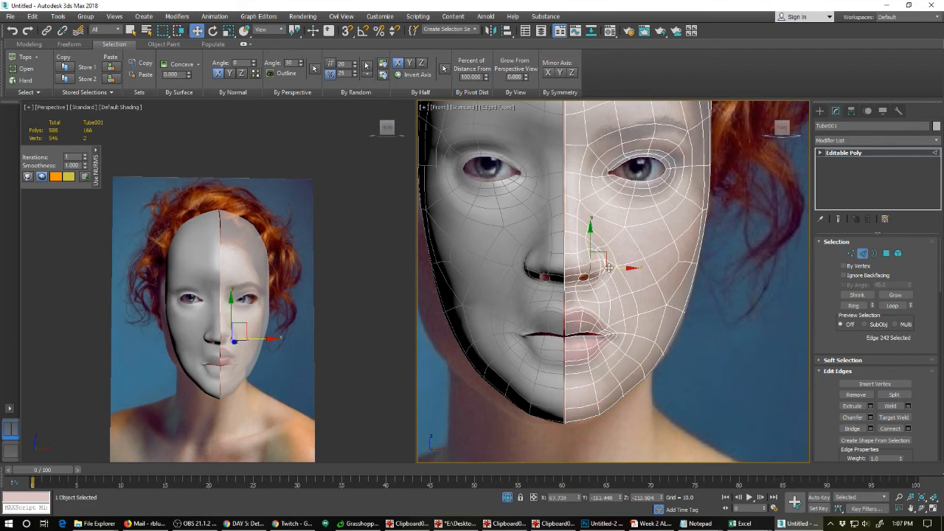
drag(610, 268, 612, 269)
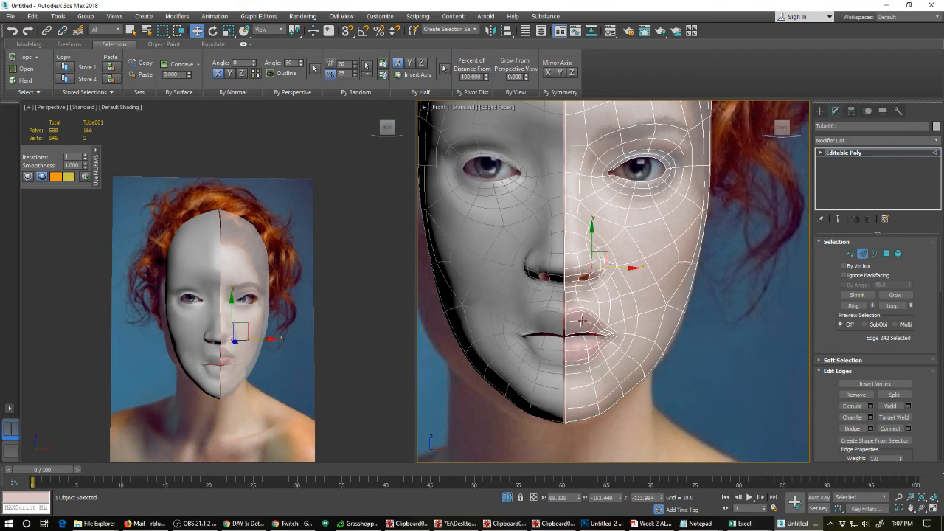
click(592, 278)
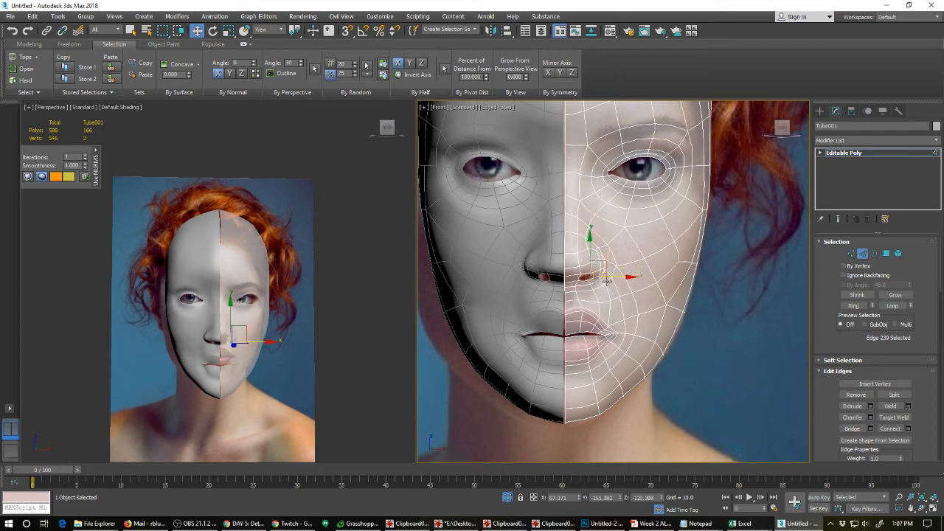
drag(611, 277, 617, 277)
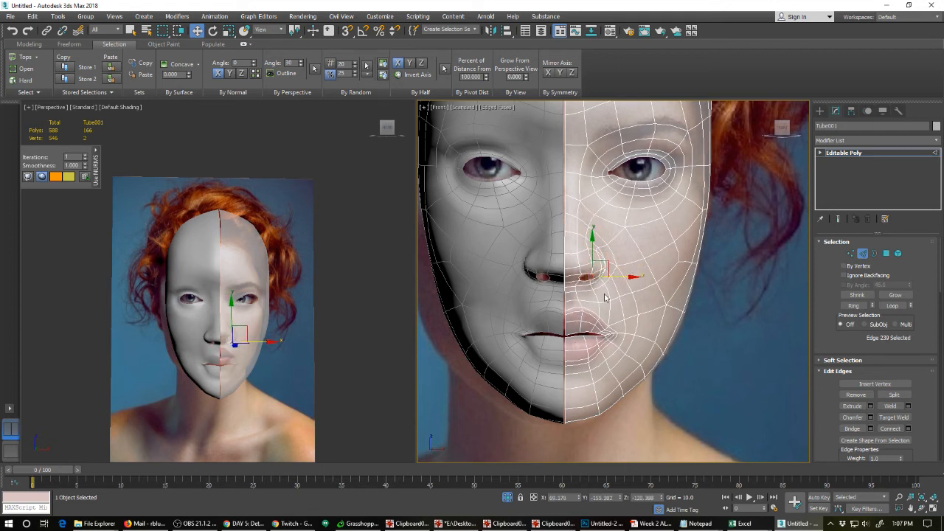
Move the two vertices along the outer side of the chin outward to widen it.
click(579, 387)
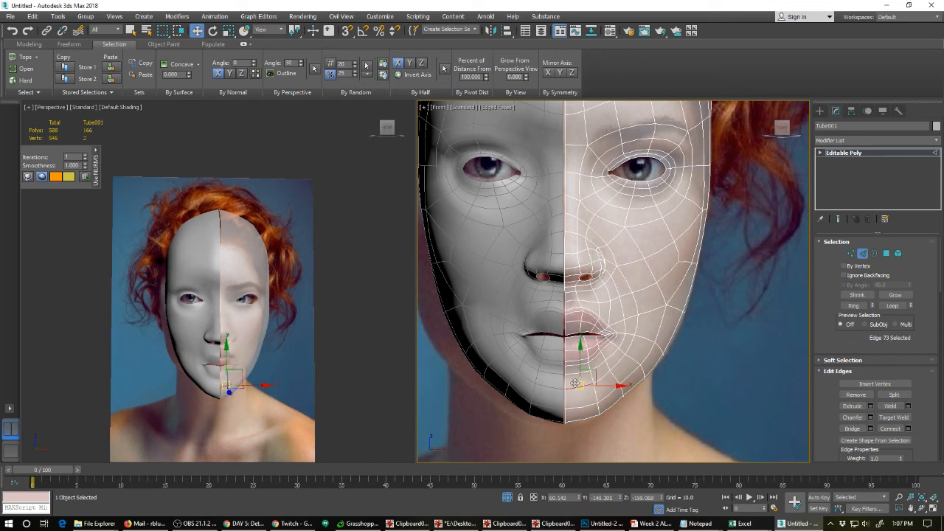
click(576, 373)
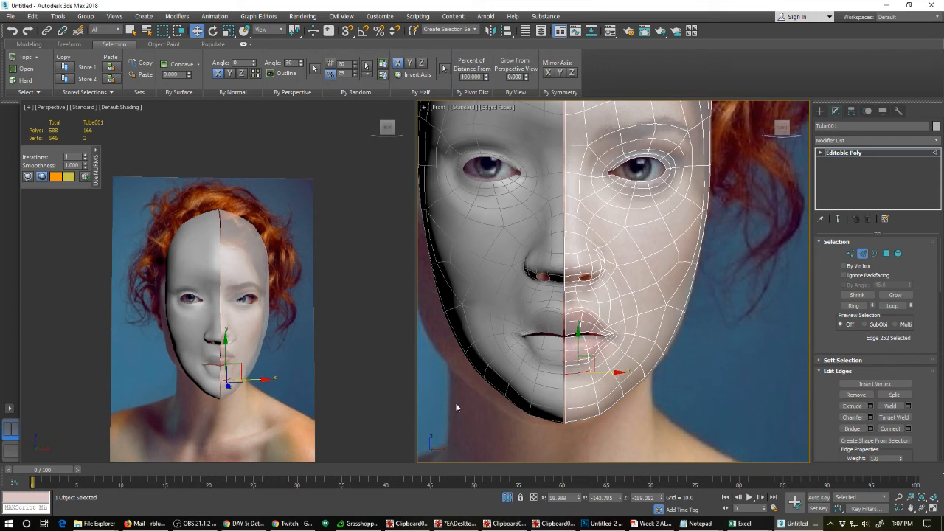
key(1)
click(594, 382)
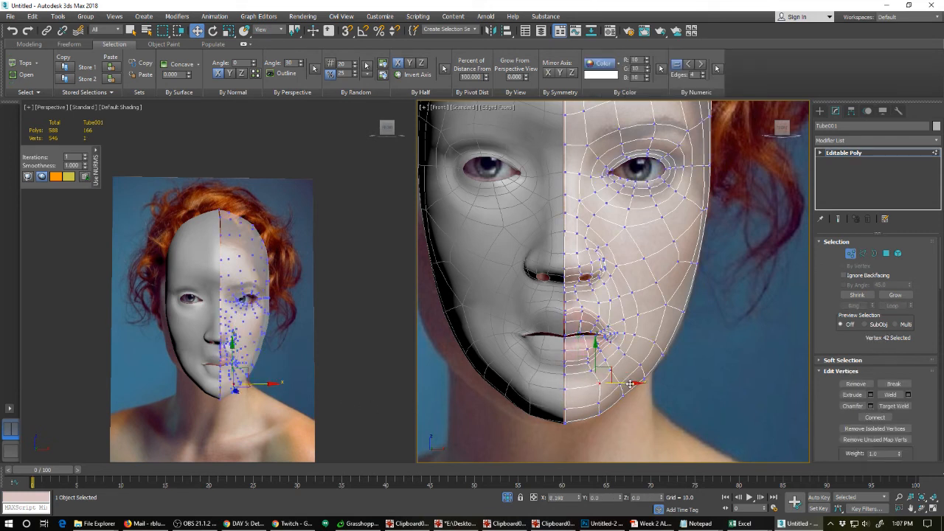
drag(629, 384, 641, 384)
click(599, 405)
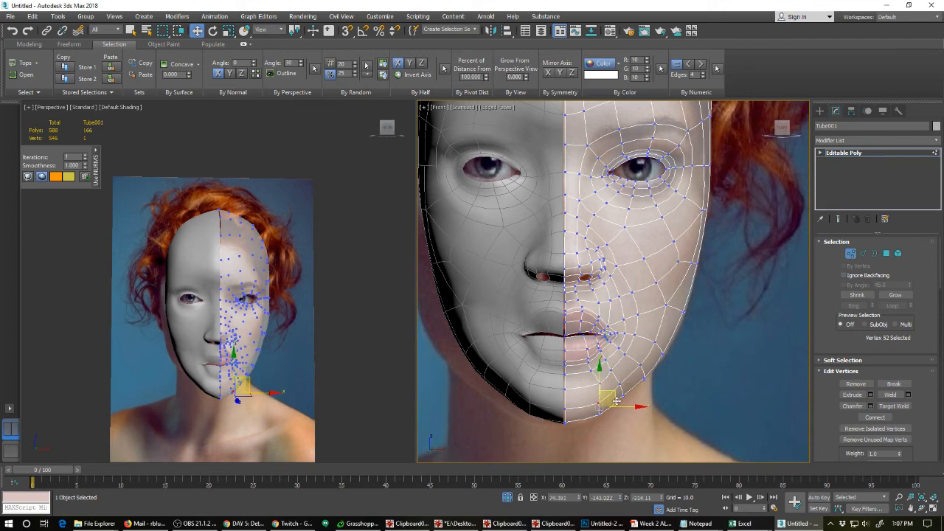
drag(623, 408, 629, 408)
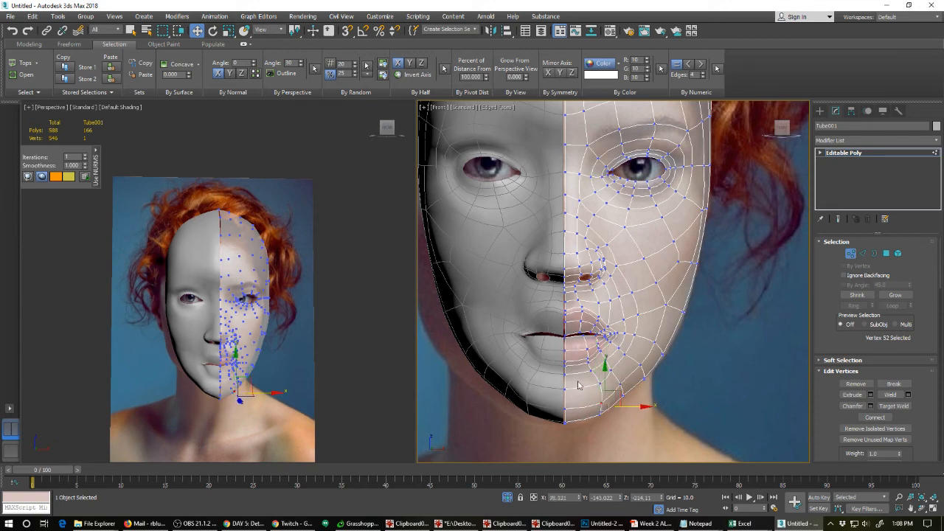
Turn smoothing off and examine the profile from the side with edges shown, checking vertices on the lower lip, upper lip and chin.
middle_drag(574, 355, 570, 380)
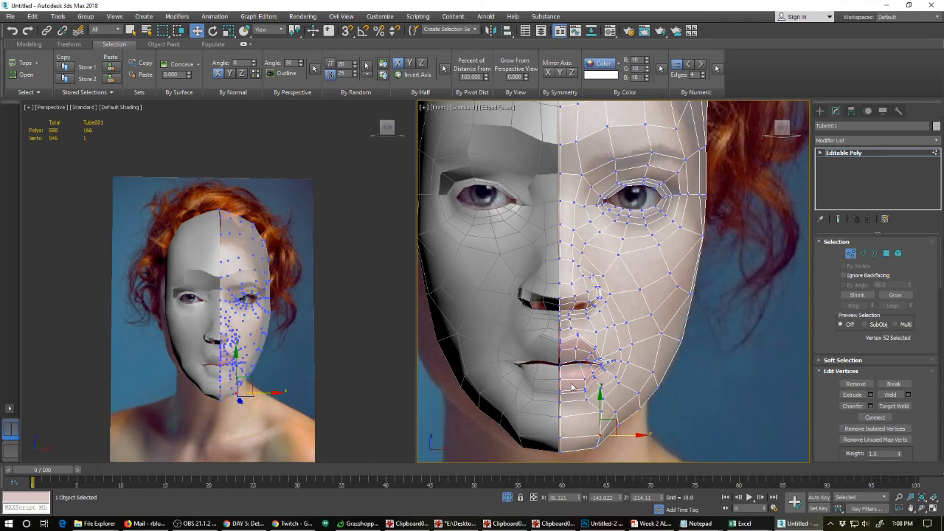
scroll(560, 402, up, 3)
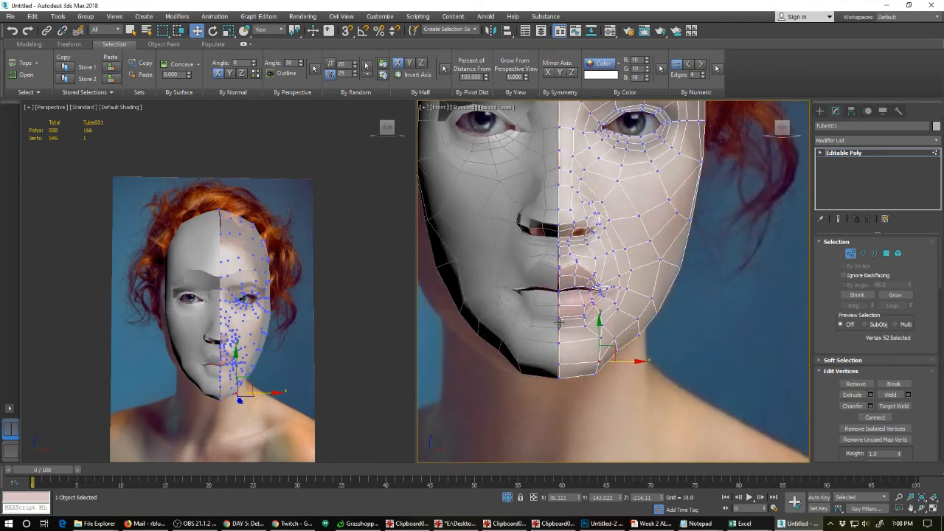
middle_drag(559, 359, 560, 322)
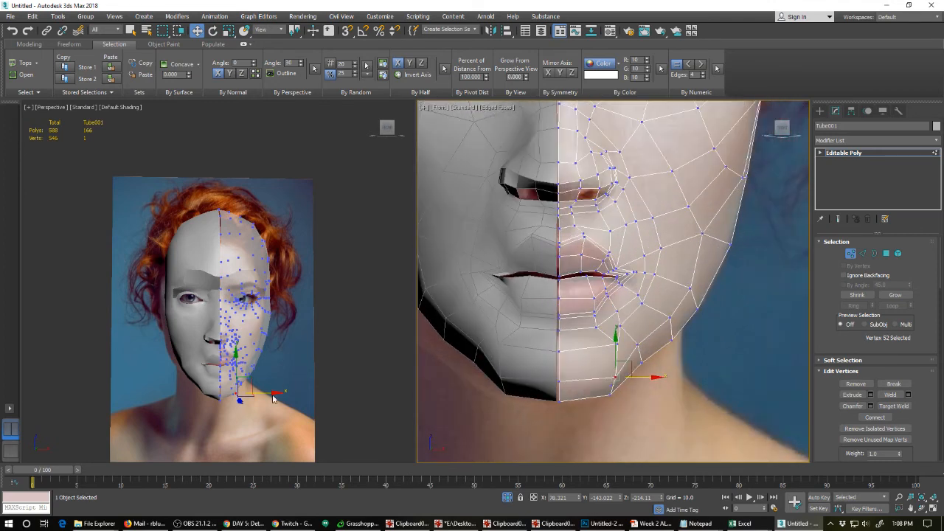
mouse_move(273, 398)
alt+middle_down()
mouse_move(177, 410)
mouse_move(191, 387)
alt+middle_up()
key(F4)
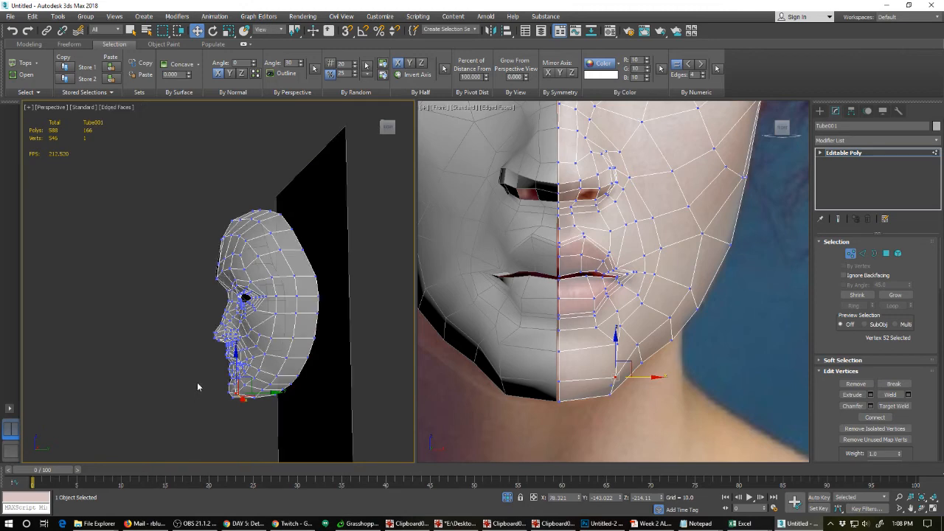
scroll(197, 382, up, 5)
middle_drag(240, 364, 187, 332)
scroll(201, 326, down, 2)
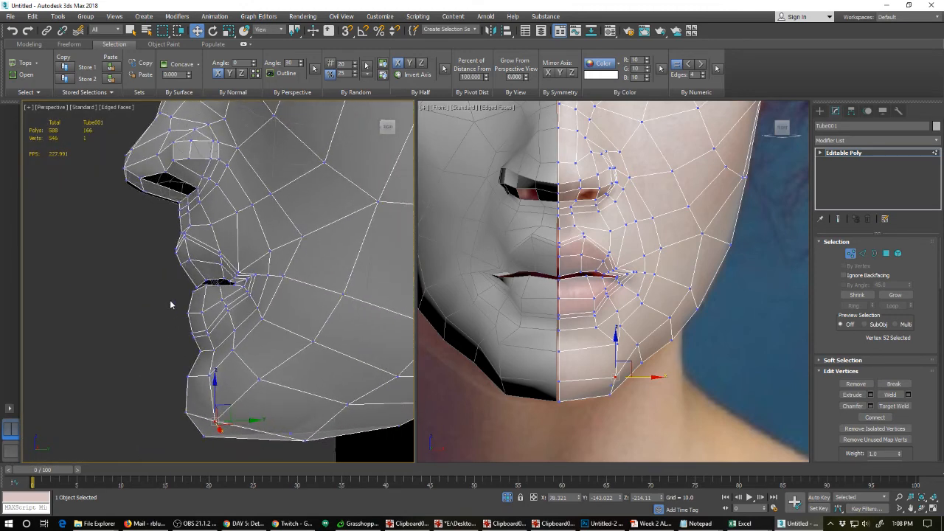
drag(171, 301, 205, 319)
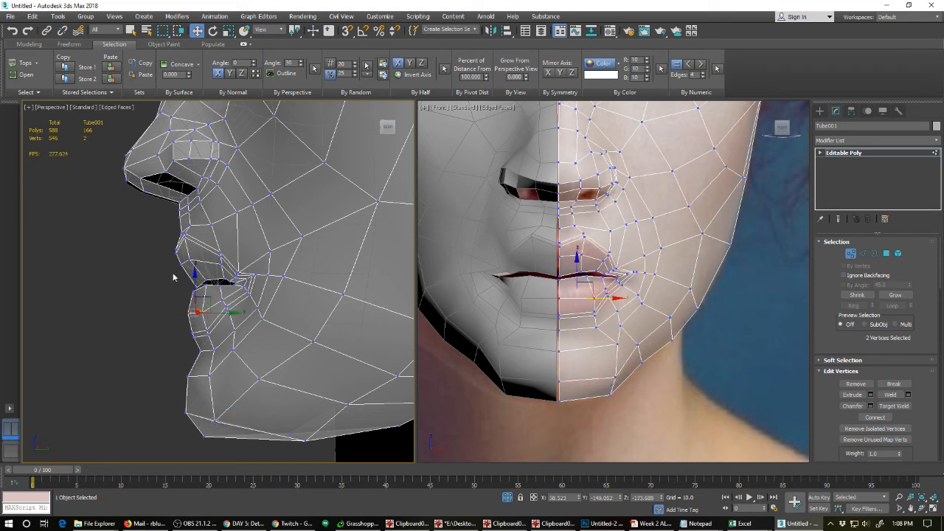
drag(177, 259, 237, 256)
click(223, 264)
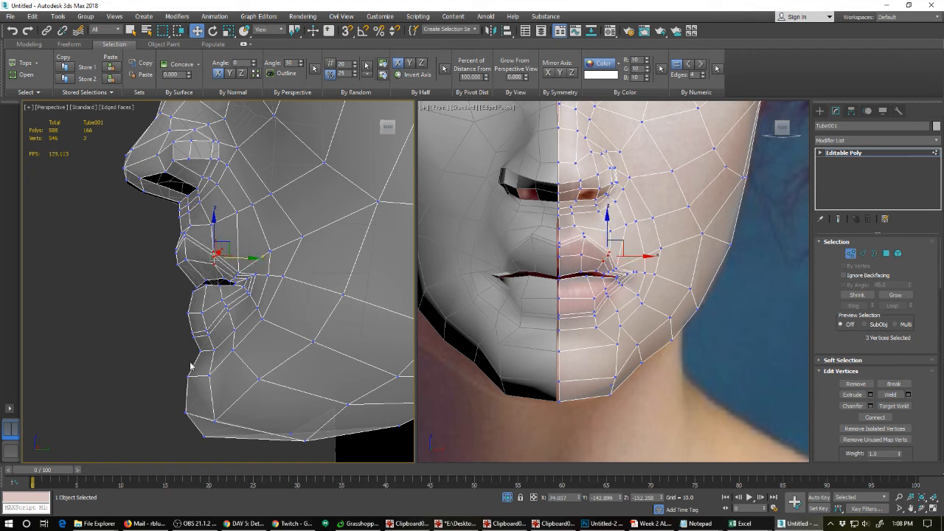
click(211, 374)
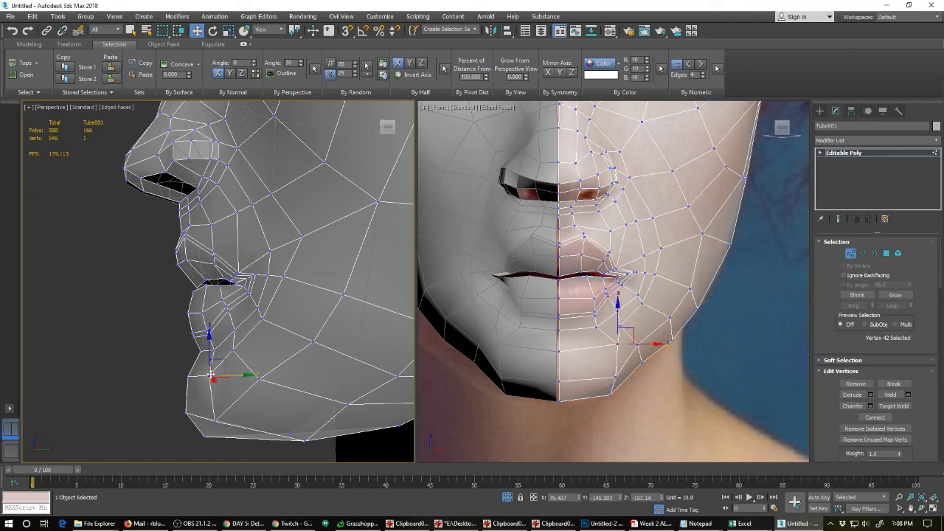
scroll(258, 377, down, 4)
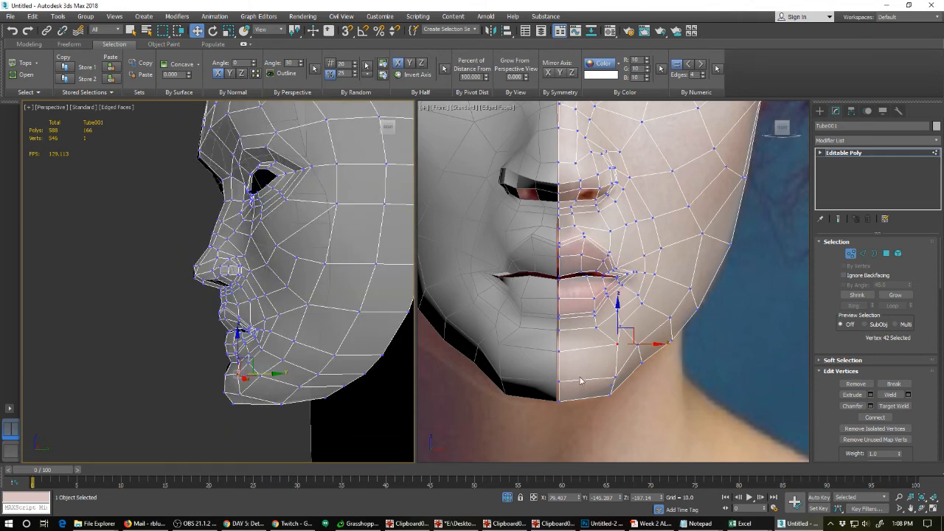
Add a vertical edge loop from the lower lip down through the chin by connecting the ring of horizontal edges beside the centre line.
key(2)
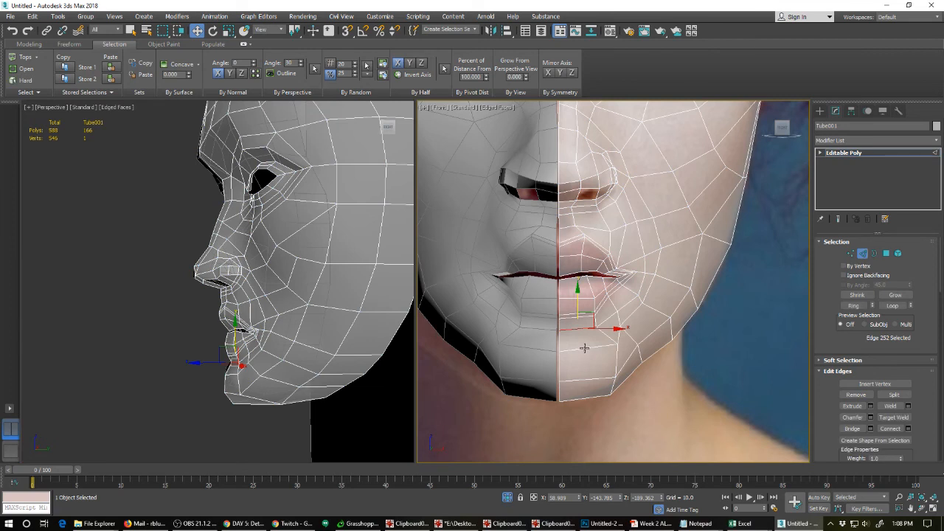
double_click(584, 348)
click(584, 348)
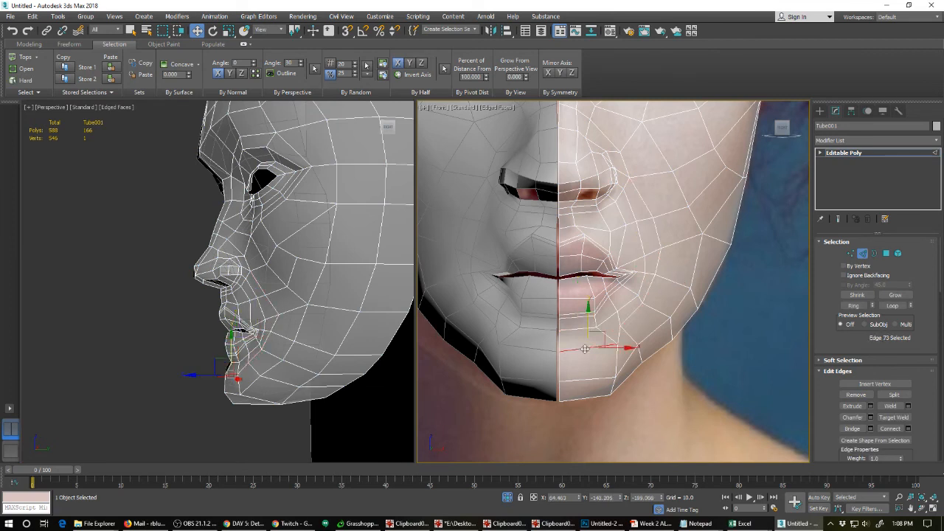
key(alt+r)
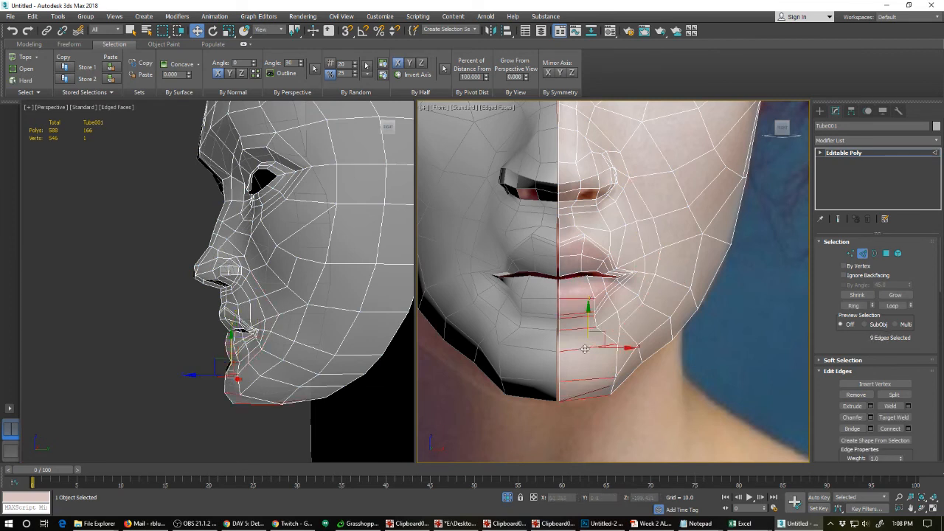
click(889, 429)
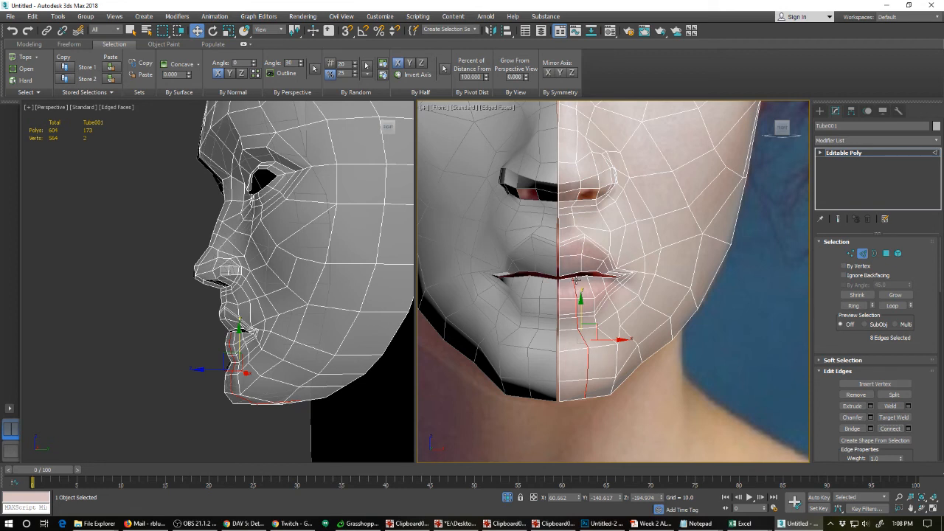
Move the new vertical chin edge slightly outward from the centre line and slightly forward.
click(586, 364)
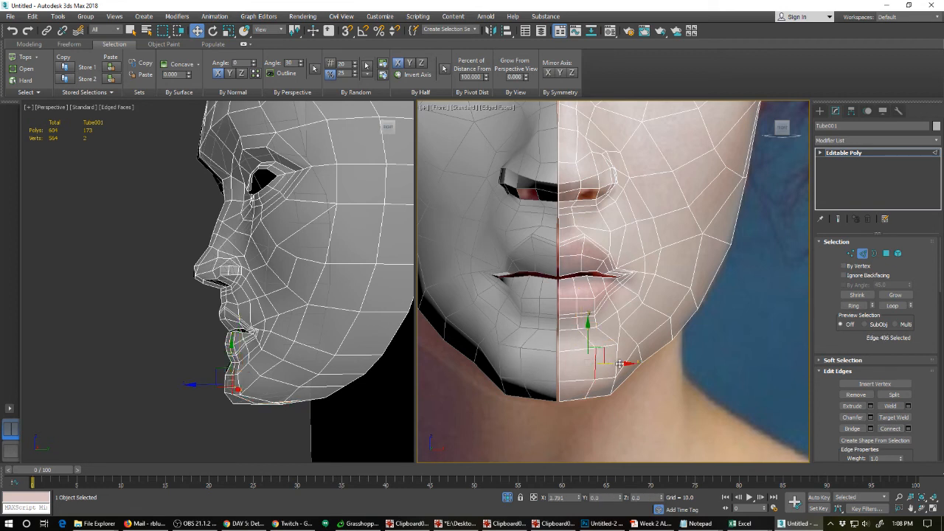
drag(620, 363, 624, 363)
middle_click(259, 374)
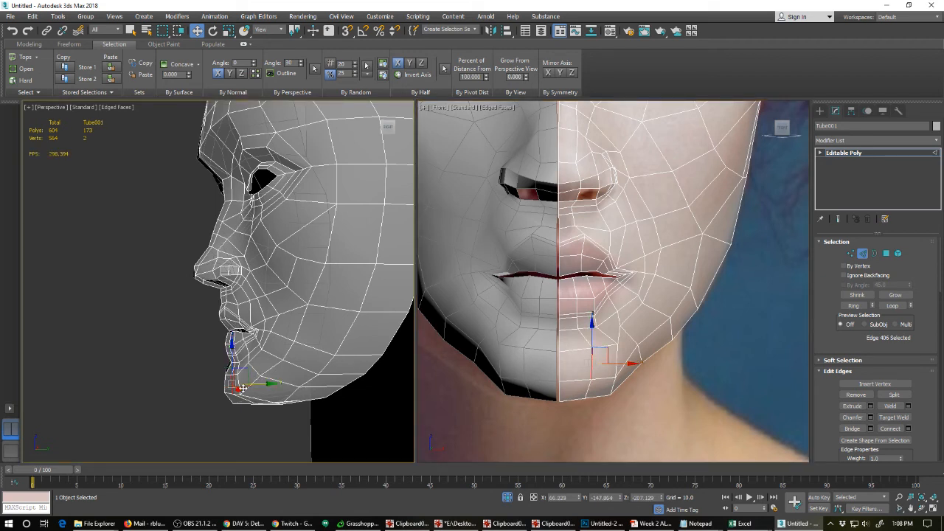
drag(252, 385, 251, 385)
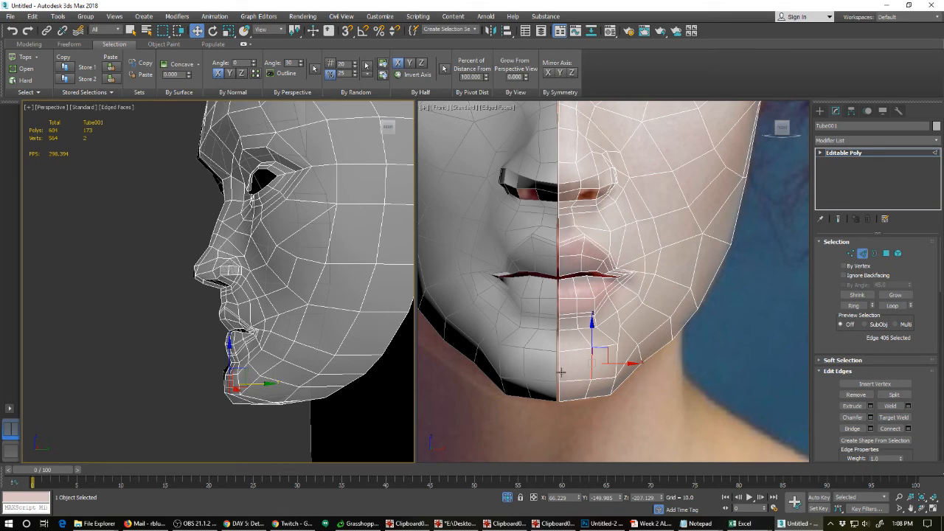
Turn smoothing on for the face mesh and compare the chin, mouth and eye areas with the front photo.
middle_click(601, 358)
key(ctrl+q)
alt+middle_drag(605, 355, 602, 362)
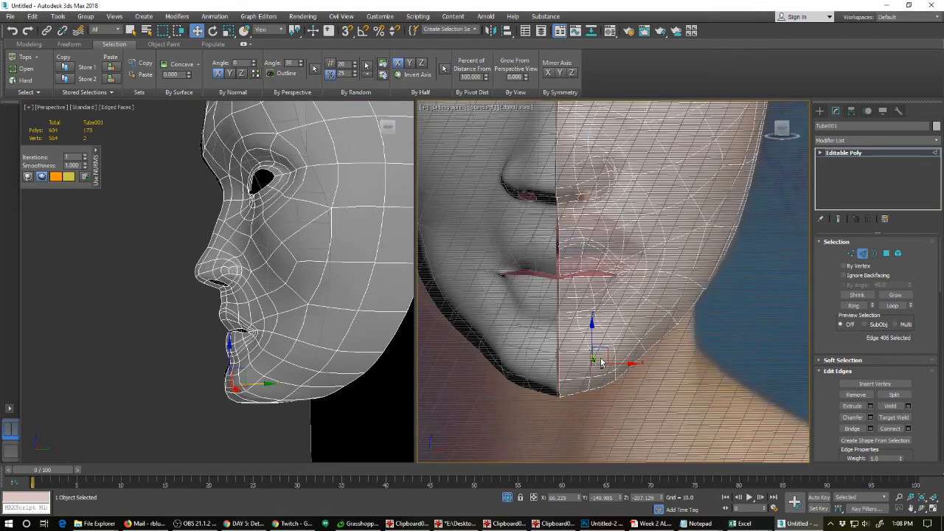
key(f)
scroll(599, 333, down, 6)
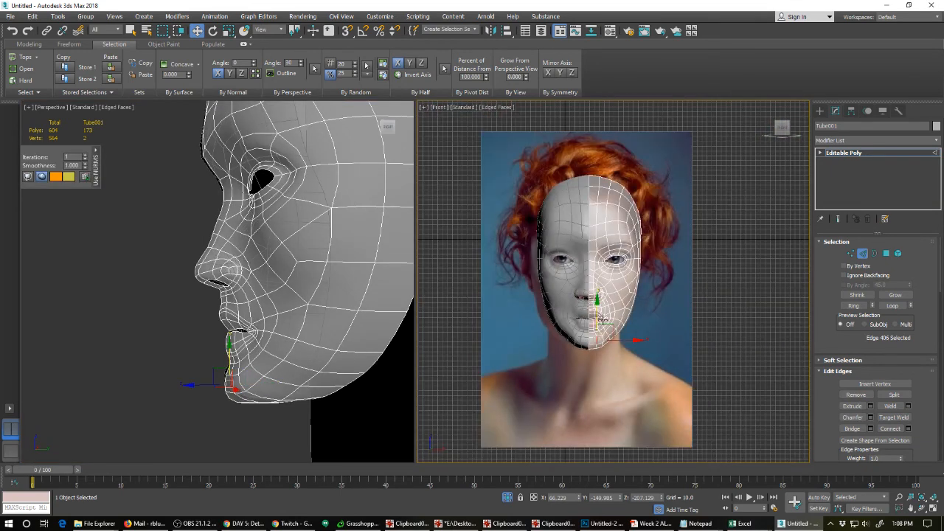
scroll(605, 326, up, 5)
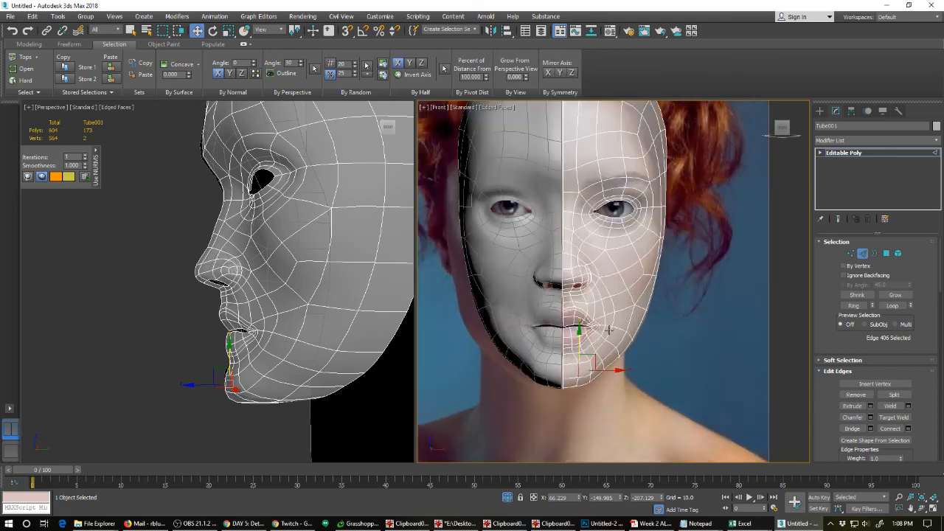
scroll(608, 329, up, 2)
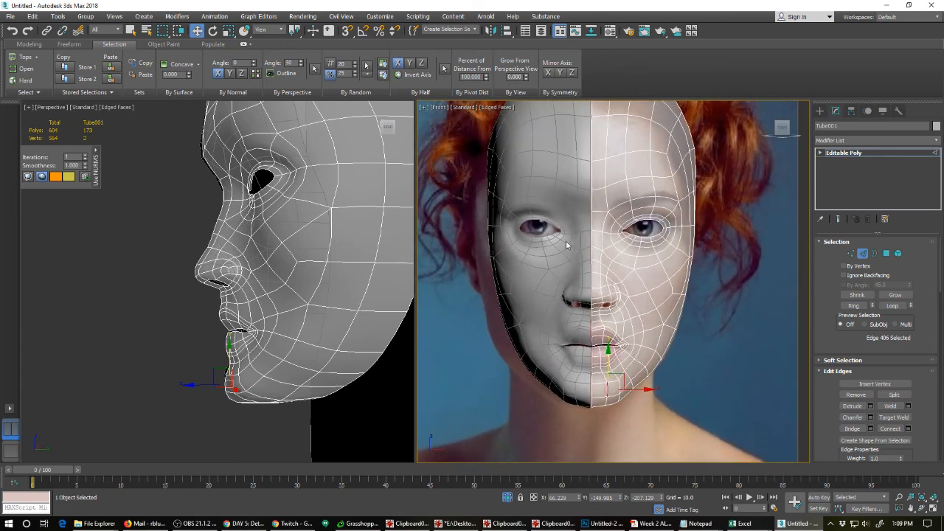
scroll(646, 240, up, 4)
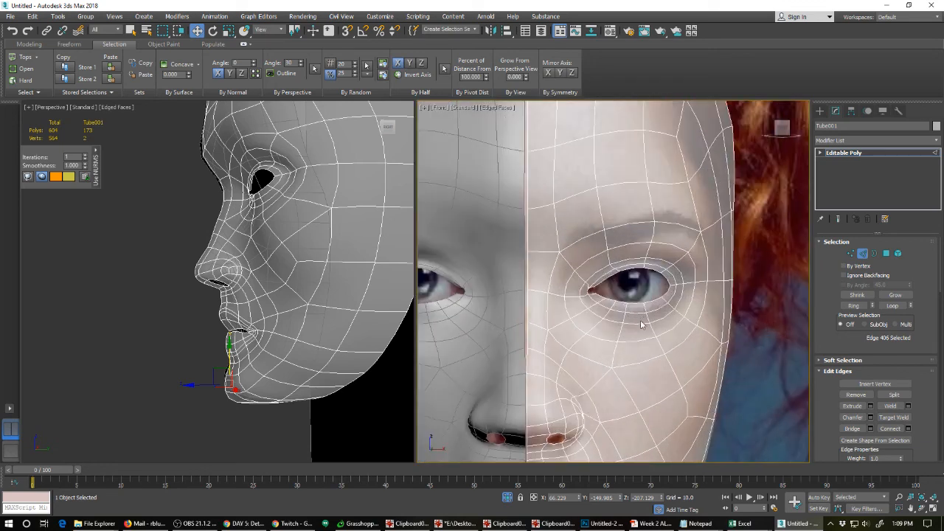
Chamfer the edge loop around the eye with an amount of 1.0 and 1 segment to split it into two loops.
double_click(682, 279)
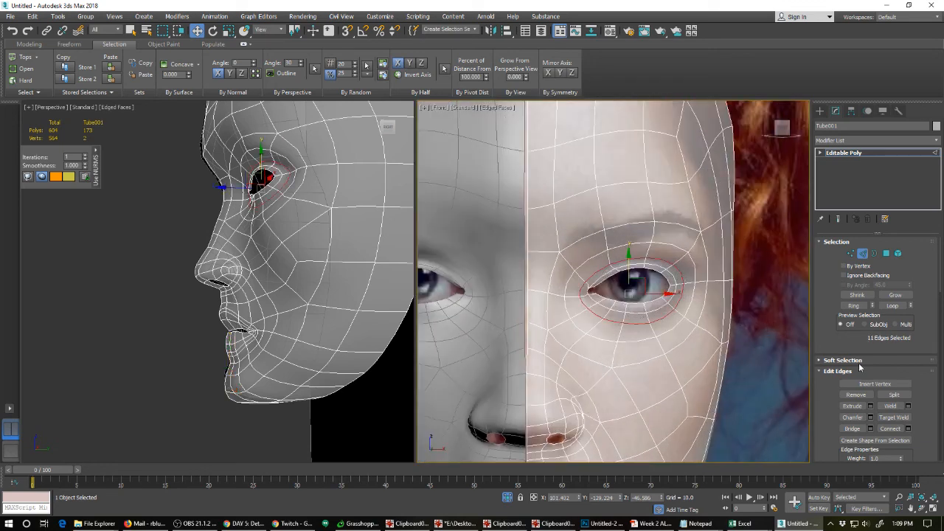
click(849, 417)
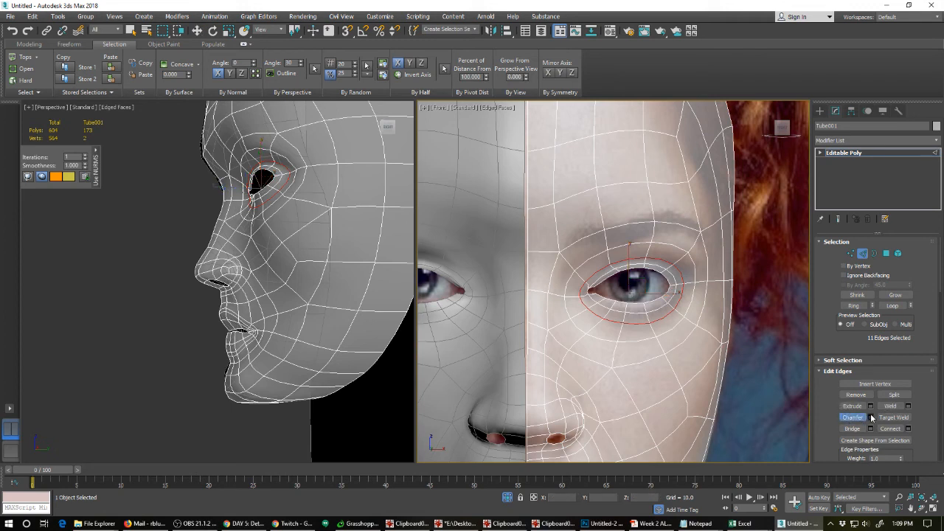
click(871, 418)
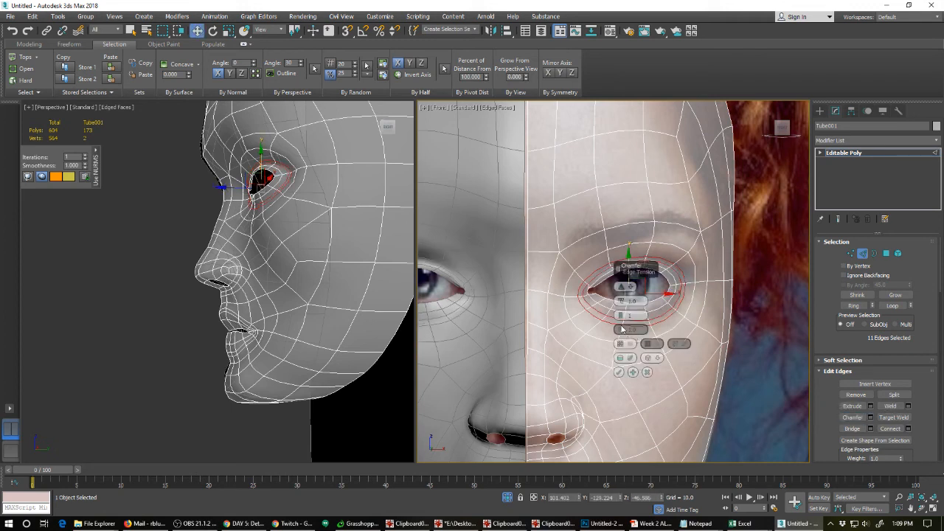
click(619, 372)
middle_drag(654, 319, 649, 349)
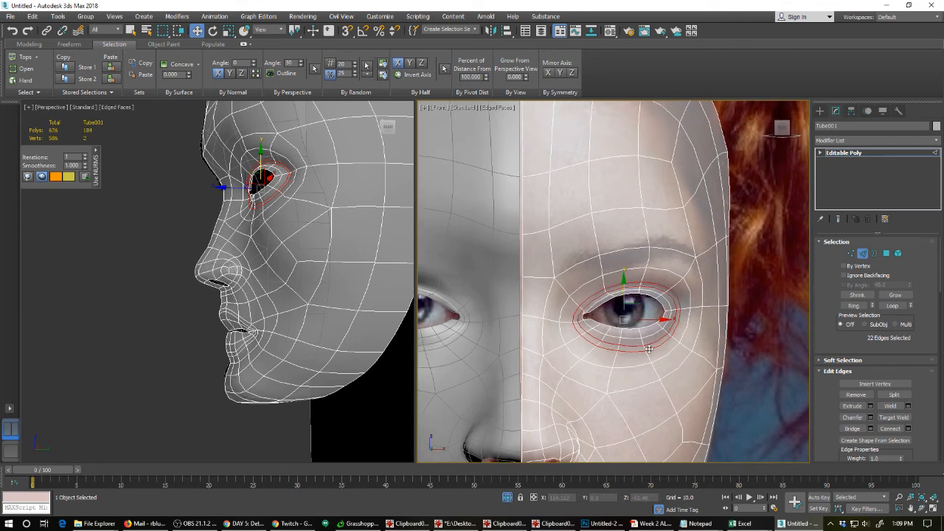
Hide the edges in the perspective view and examine the smoothed face from an angled front view.
mouse_move(242, 301)
alt+middle_down()
mouse_move(341, 312)
mouse_move(339, 332)
alt+middle_up()
key(F4)
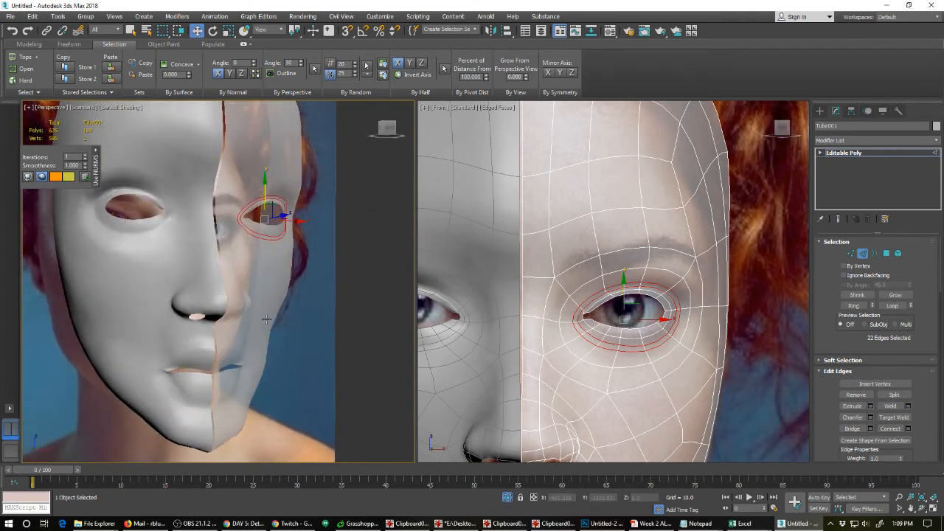
alt+middle_drag(261, 319, 288, 343)
scroll(252, 311, down, 6)
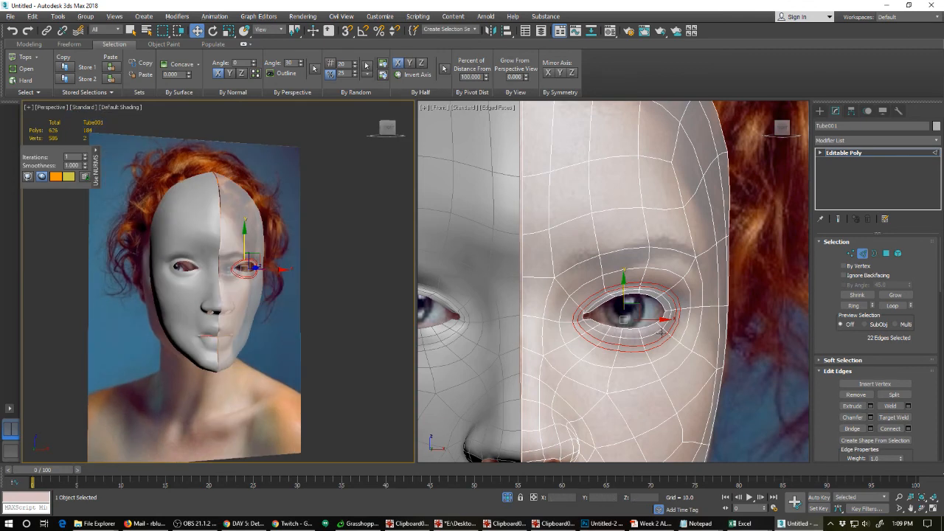
Show the edges in perspective again and move the two vertices at the outer corner of the eye backward.
key(1)
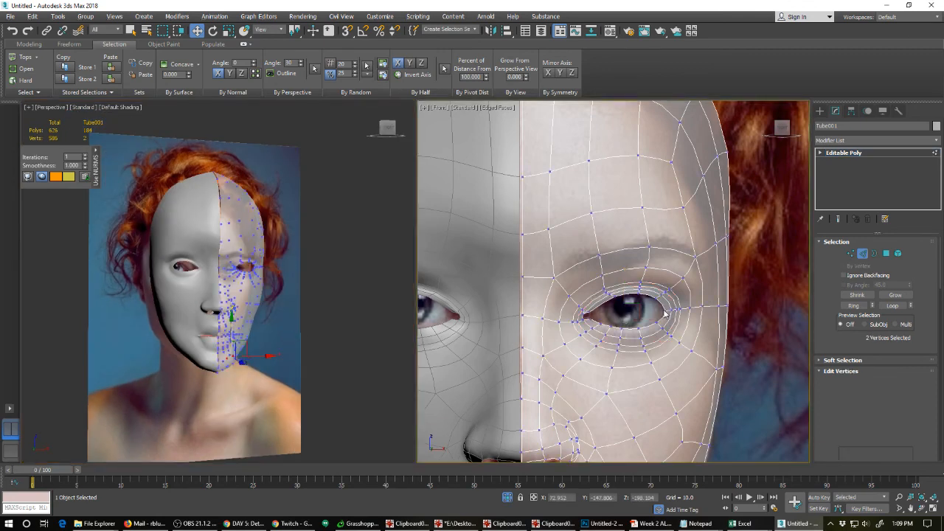
middle_drag(674, 319, 676, 337)
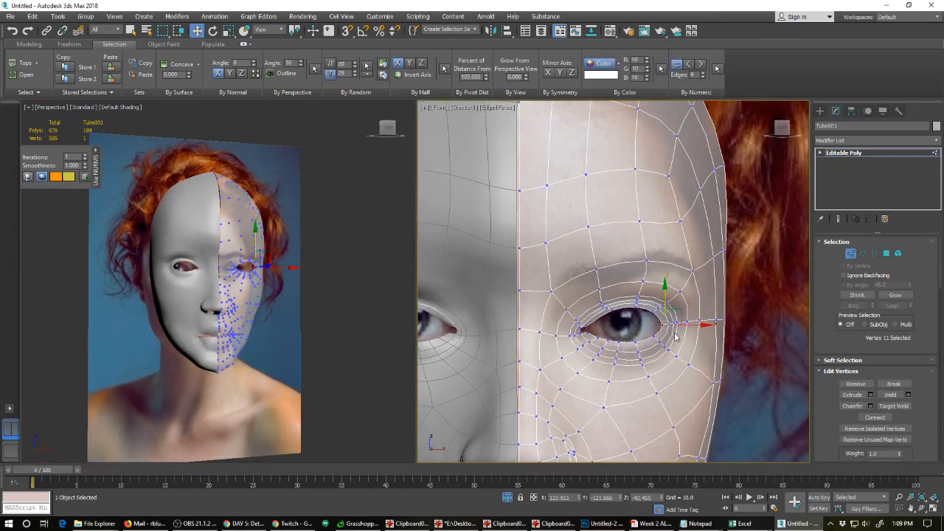
scroll(247, 281, up, 5)
alt+middle_drag(291, 282, 230, 285)
key(F4)
scroll(280, 275, up, 5)
middle_drag(277, 247, 257, 337)
scroll(256, 337, up, 2)
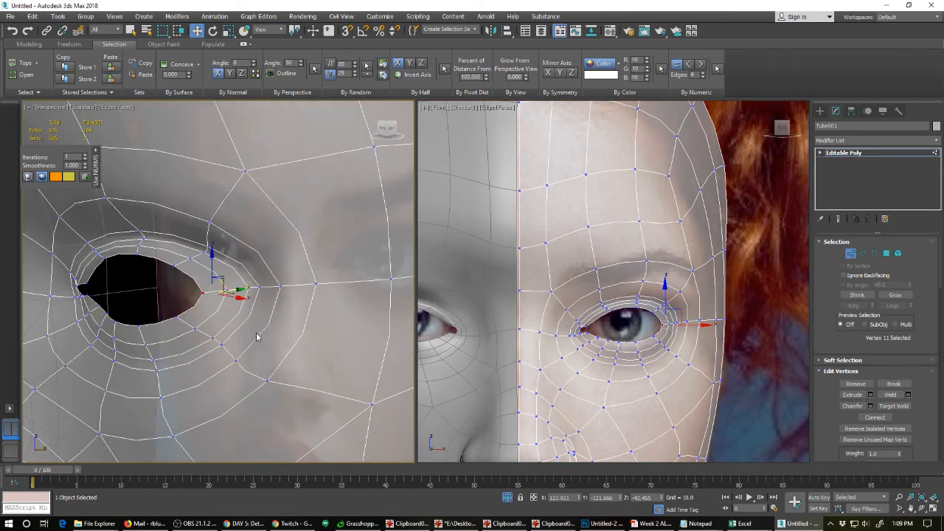
ctrl+click(247, 292)
drag(251, 289, 315, 325)
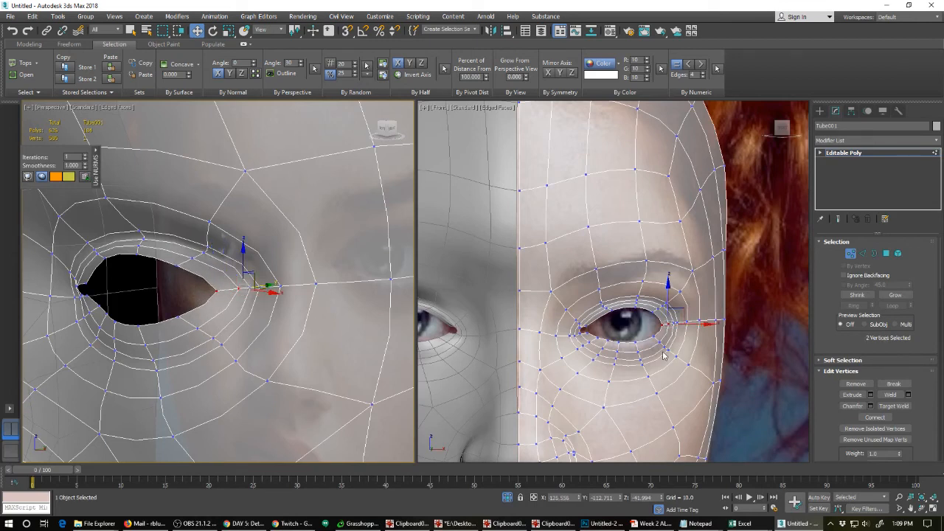
Unhide all objects to bring back the eyeball sphere, and unfreeze everything in the scene.
middle_click(630, 337)
right_click(624, 310)
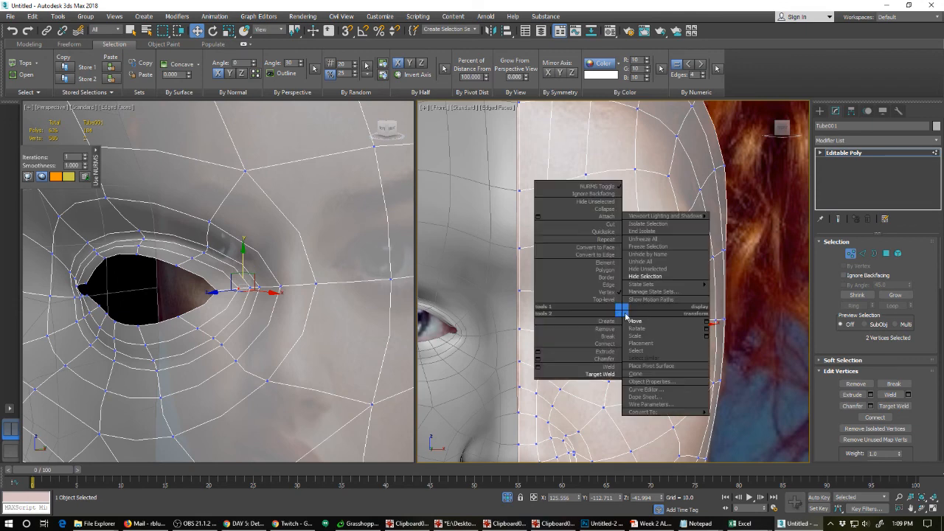
click(644, 262)
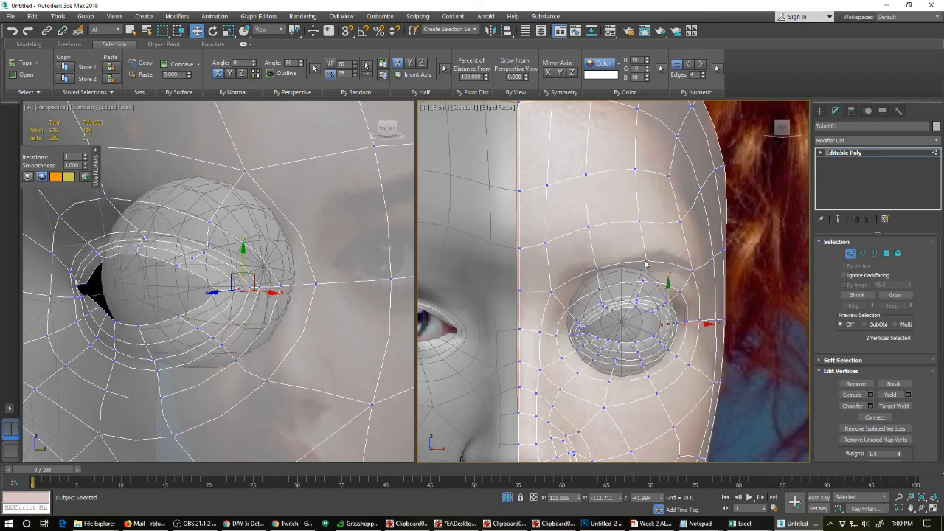
click(623, 328)
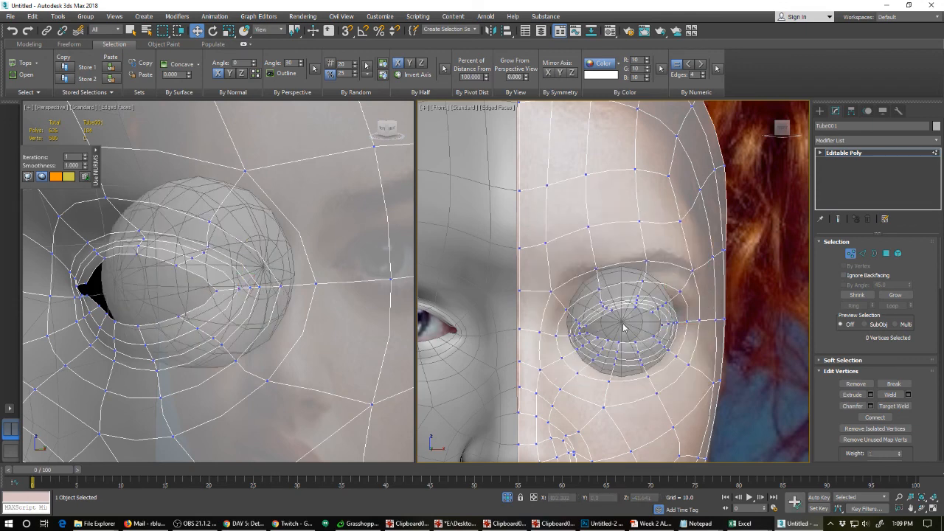
right_click(624, 321)
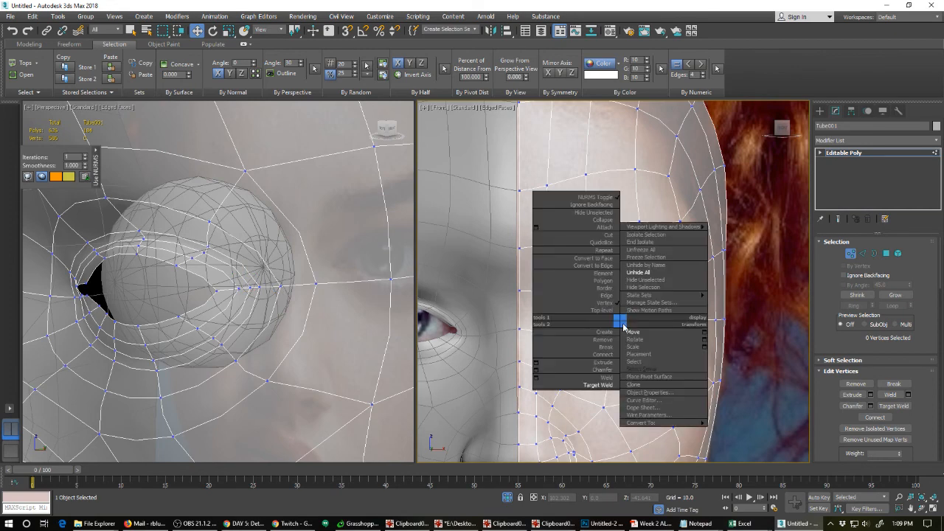
click(640, 251)
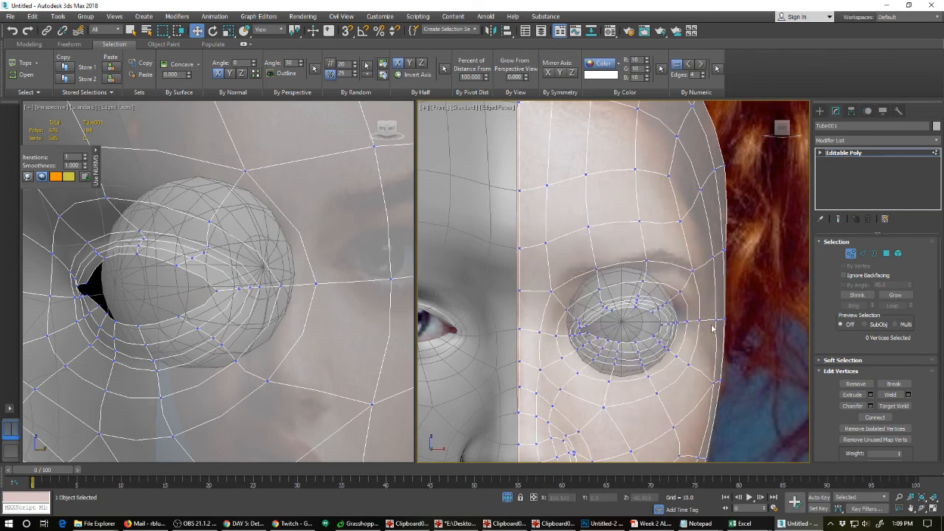
Leave vertex editing on the face mesh and freeze the front reference photo plane again.
click(850, 253)
click(767, 316)
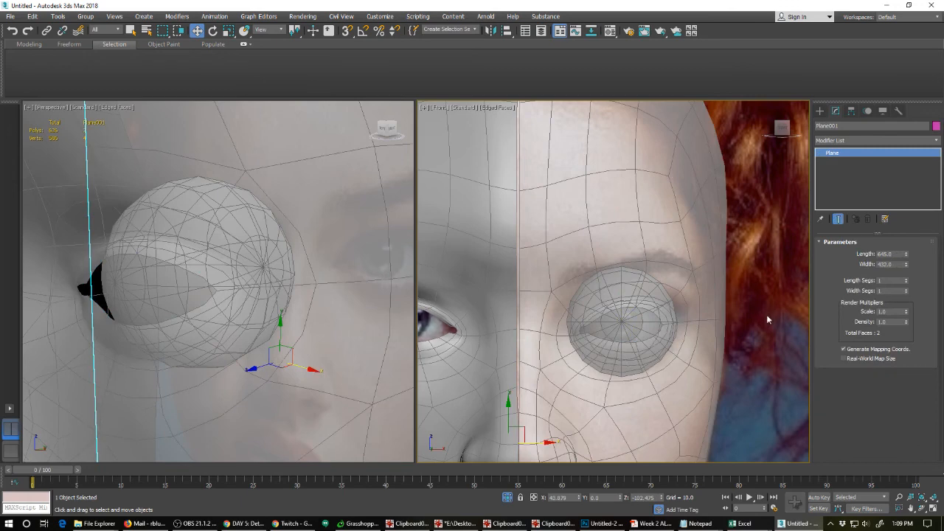
right_click(767, 316)
click(783, 251)
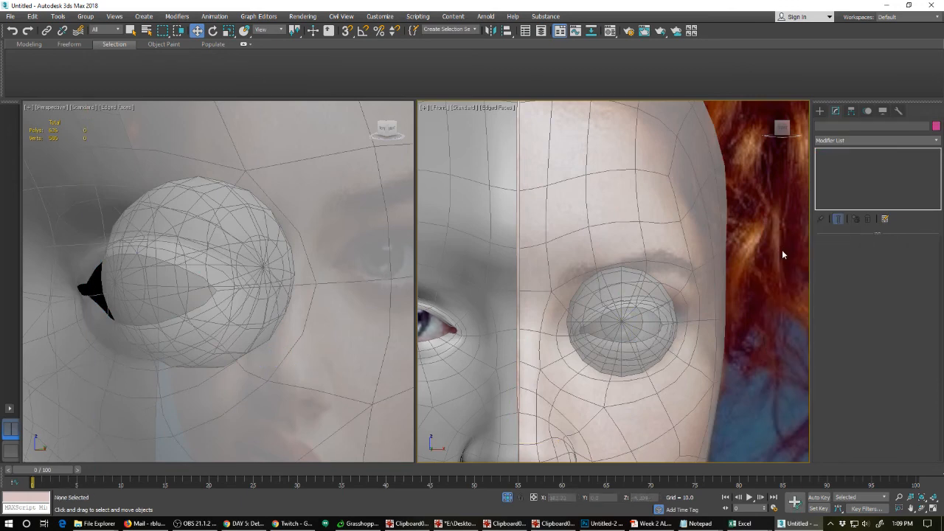
Turn off see-through display for the eyeball sphere so it shows as solid behind the eyelids.
click(634, 329)
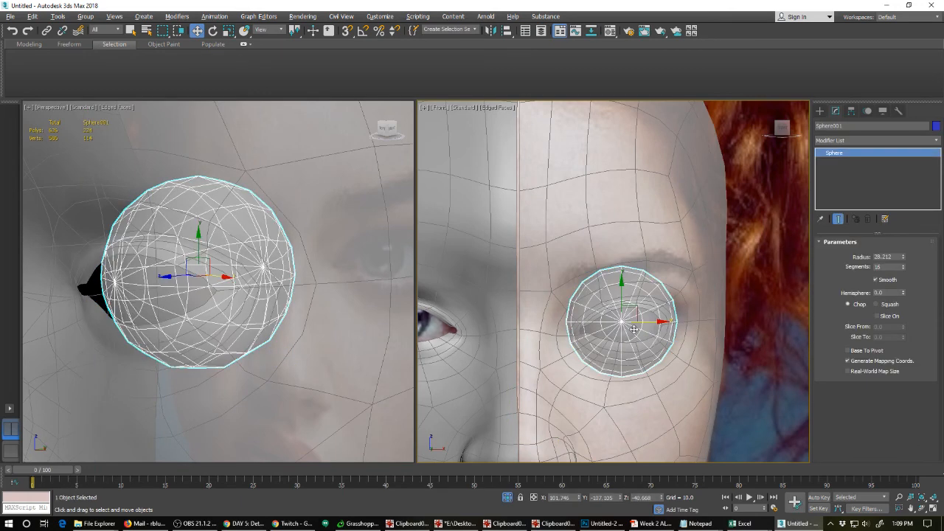
key(alt+x)
scroll(652, 375, up, 3)
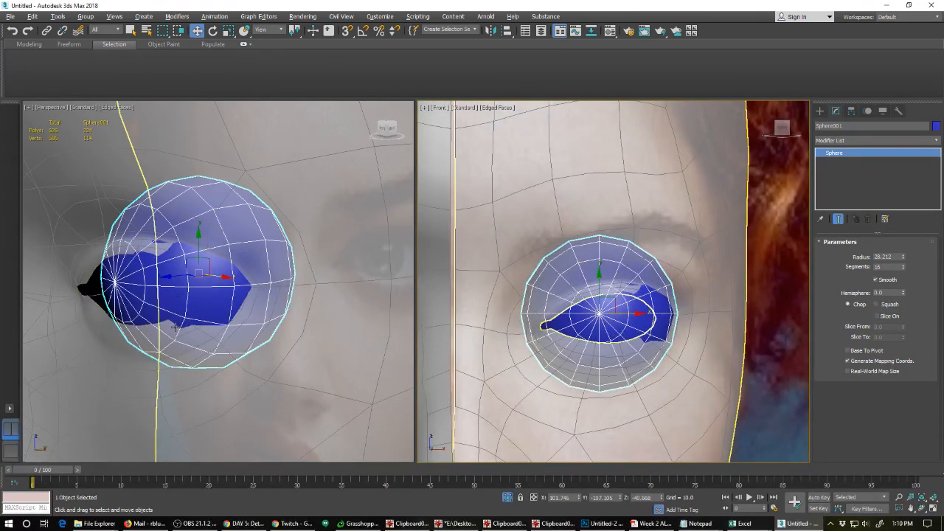
middle_drag(602, 337, 570, 363)
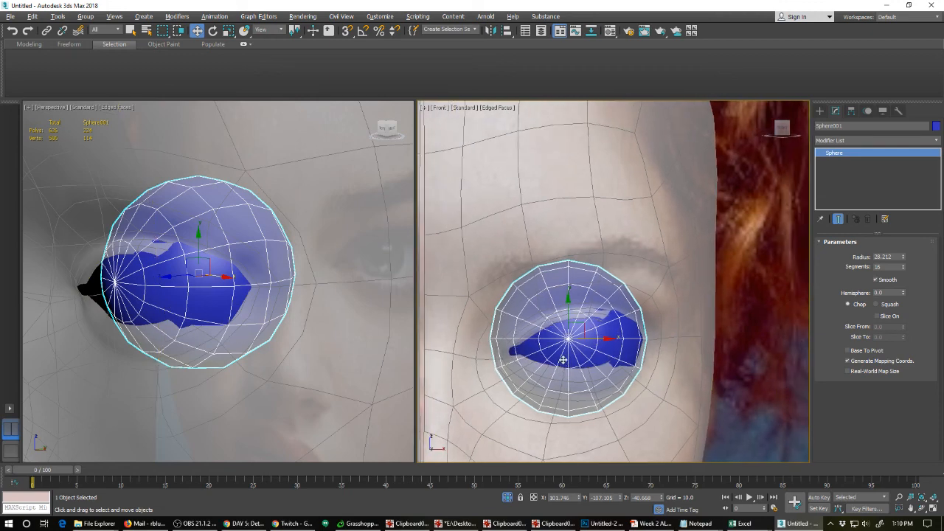
middle_drag(204, 339, 212, 352)
Switch to vertex editing on the face mesh and move the three vertices at the eye's outer corner forward, clear of the eyeball.
click(322, 310)
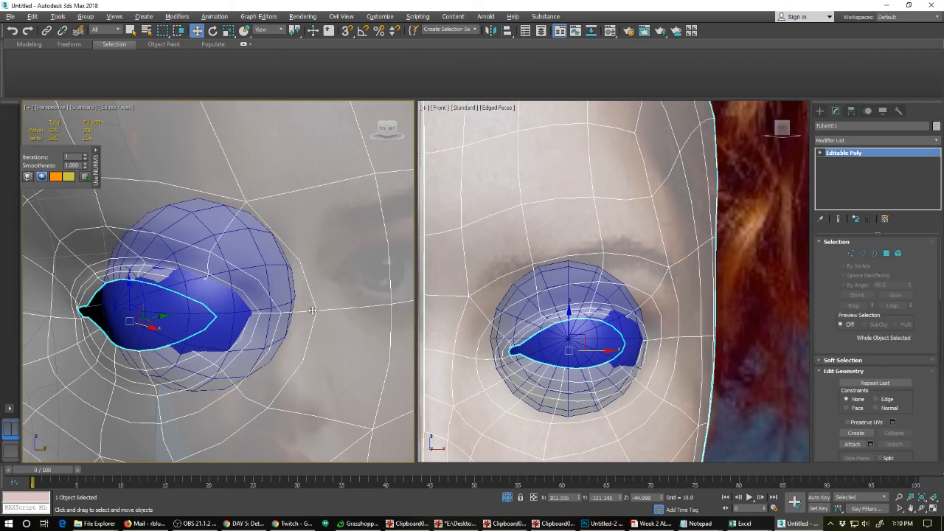
right_click(252, 318)
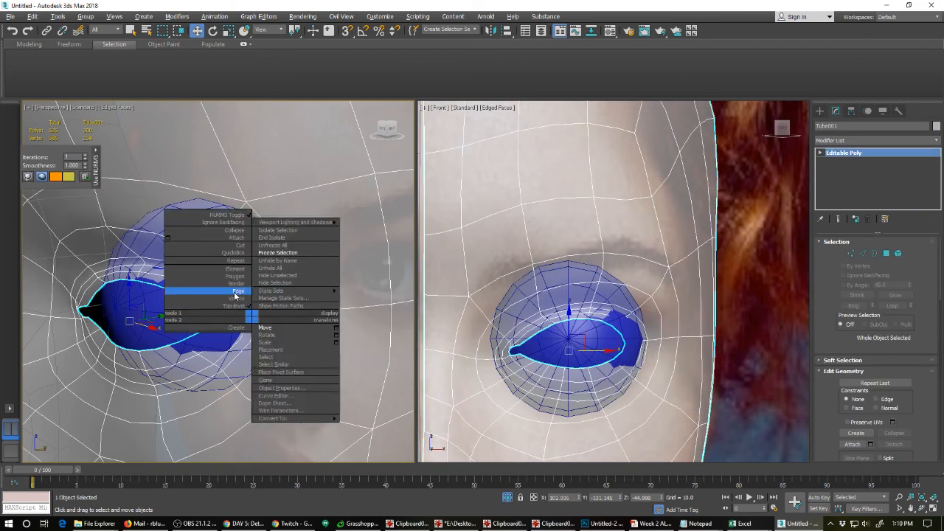
click(233, 299)
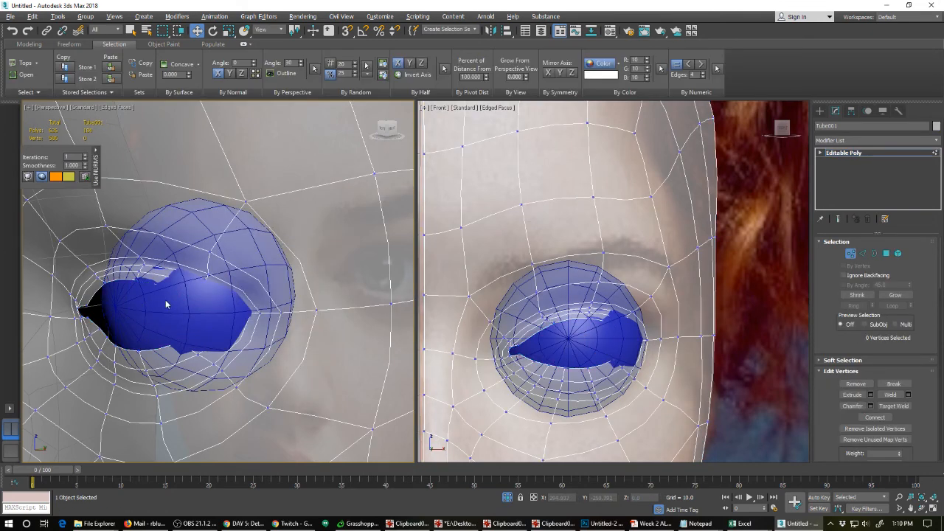
drag(160, 297, 242, 312)
key(ctrl+q)
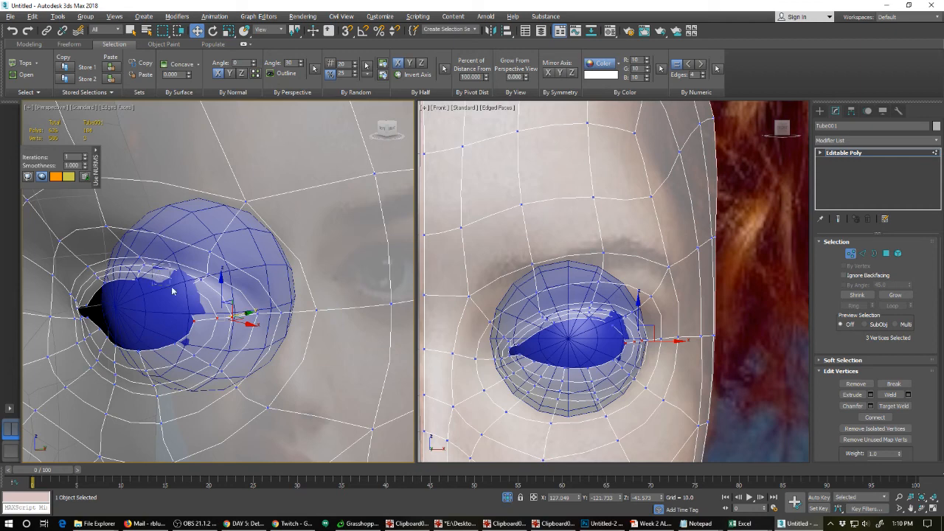
Move the upper-lid vertices beside the eye's outer corner forward so the eyeball no longer pokes through the lid edge.
click(195, 303)
drag(205, 284, 193, 284)
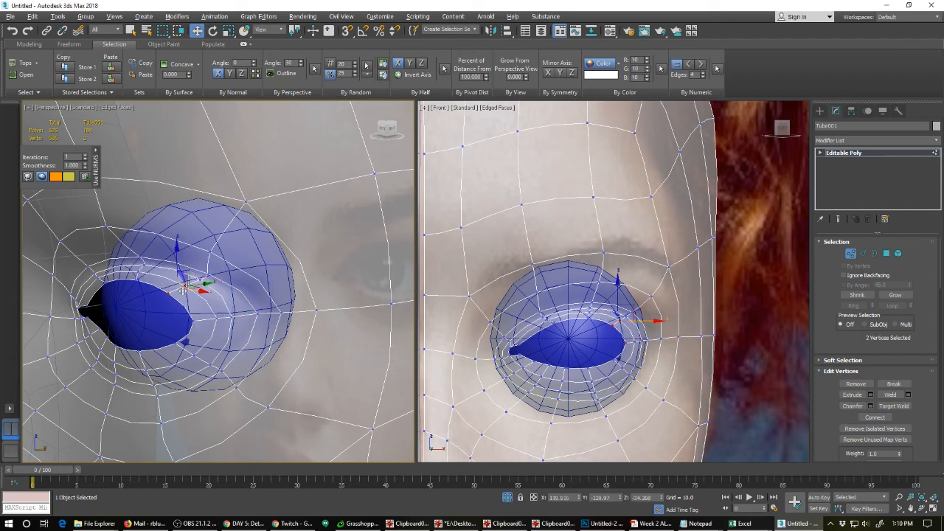
click(191, 289)
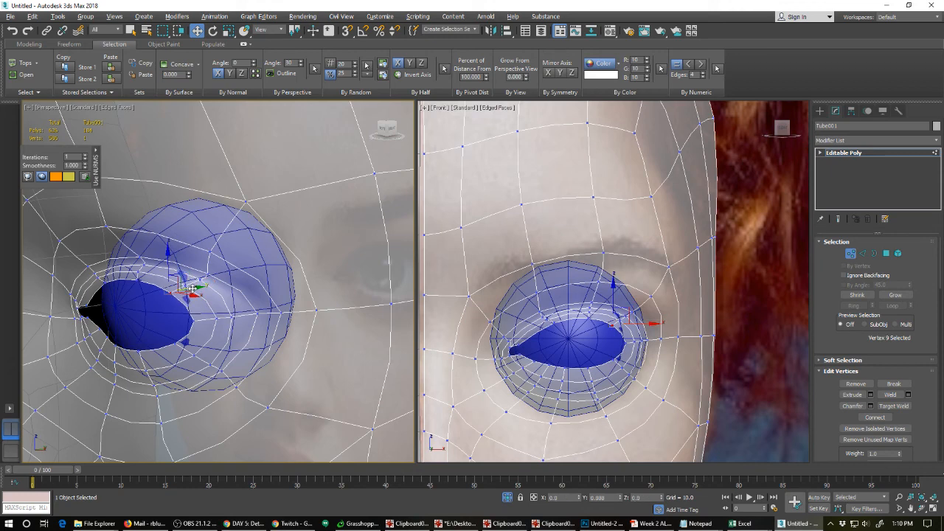
Move the lower-lid vertices beside the eye's outer corner forward to cover the eyeball poking through.
click(195, 360)
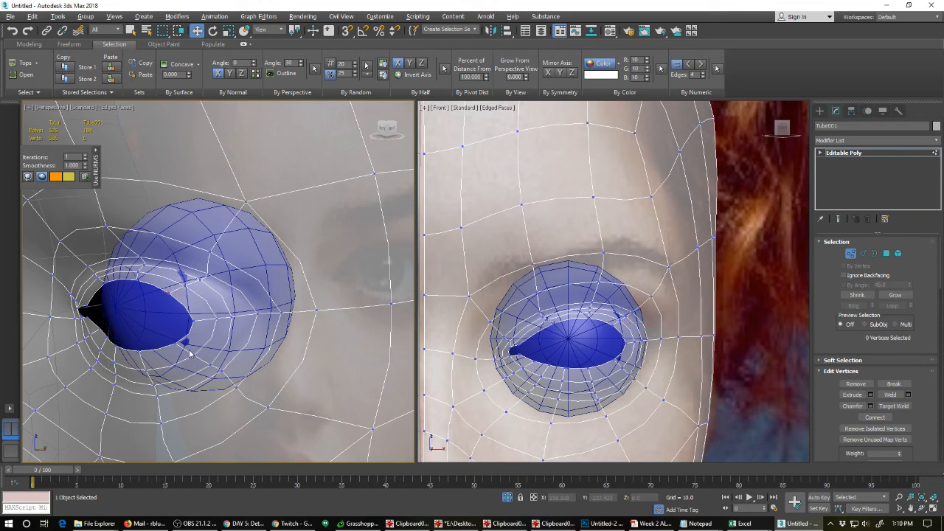
click(198, 361)
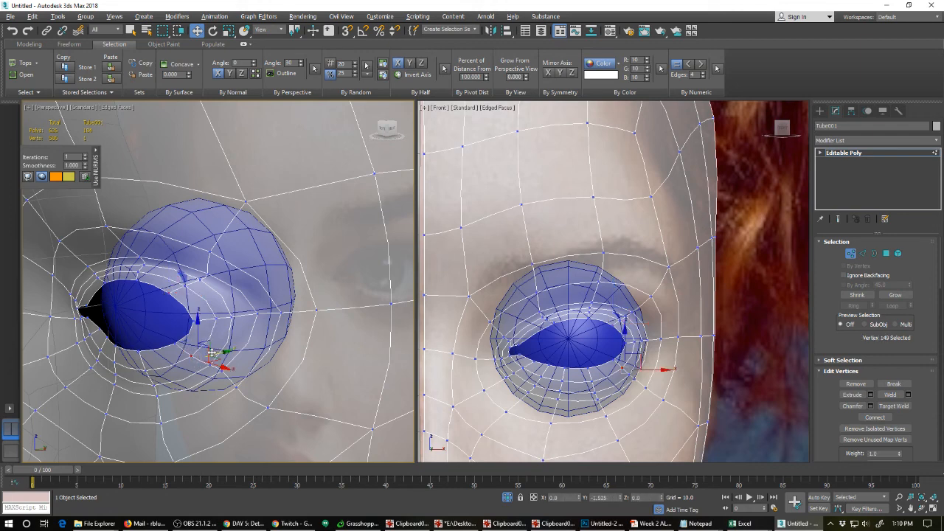
click(199, 344)
drag(200, 345, 175, 344)
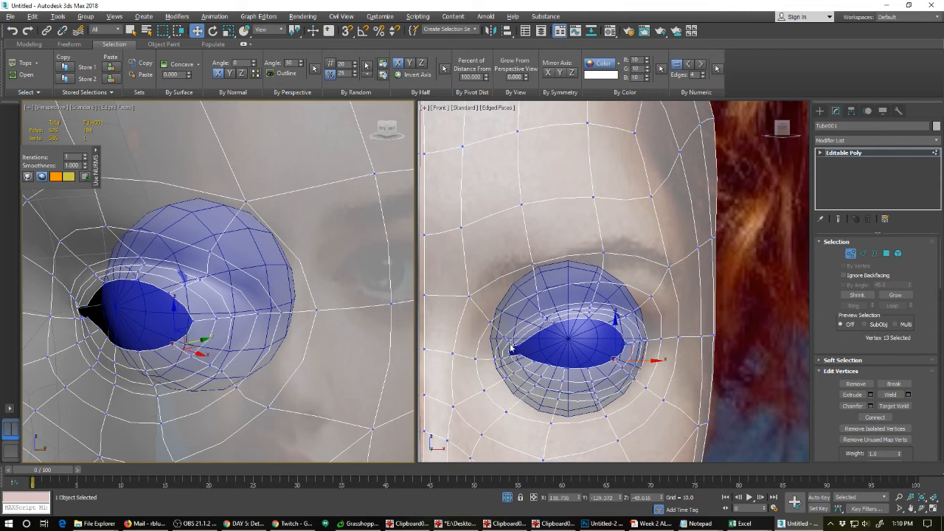
Move the group of vertices around the eye's inner corner backward, and pull individual lid-edge vertices near it back against the eyeball.
drag(490, 327, 537, 382)
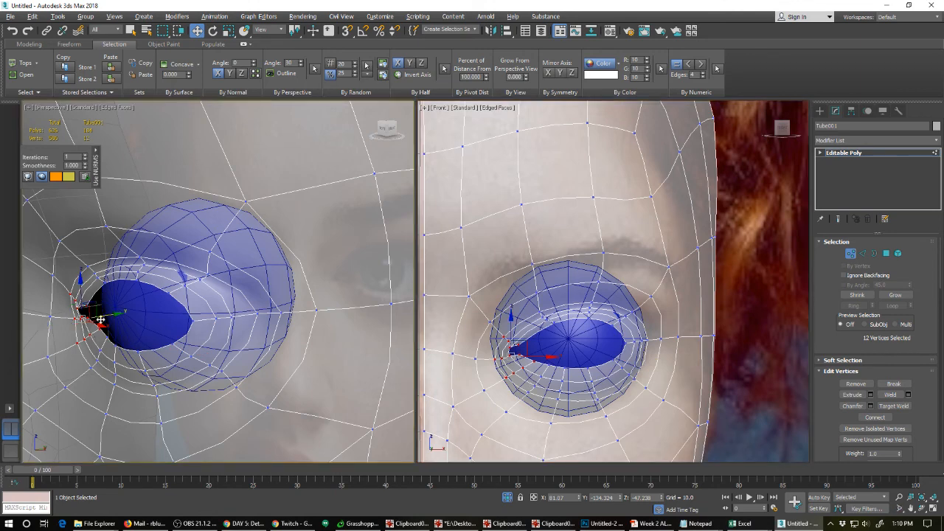
drag(106, 316, 111, 316)
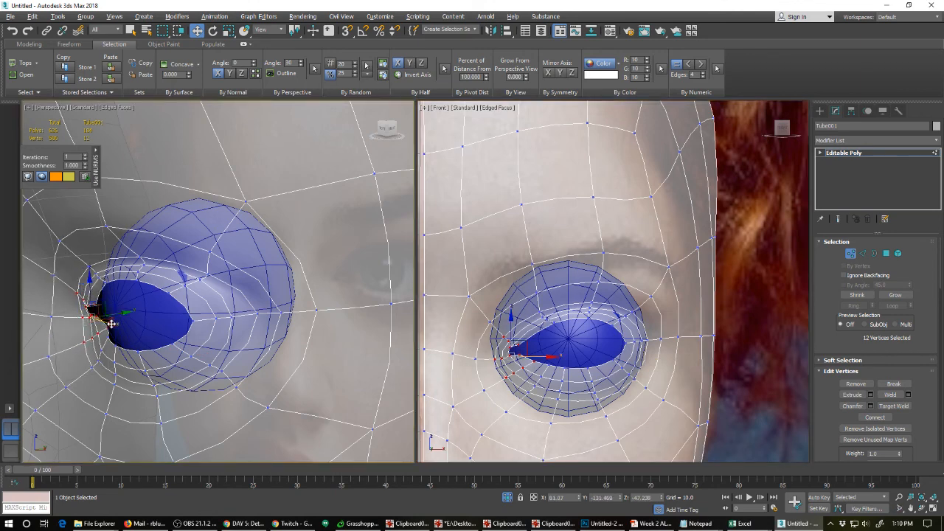
alt+middle_drag(134, 354, 152, 338)
click(116, 340)
drag(146, 341, 149, 341)
click(124, 399)
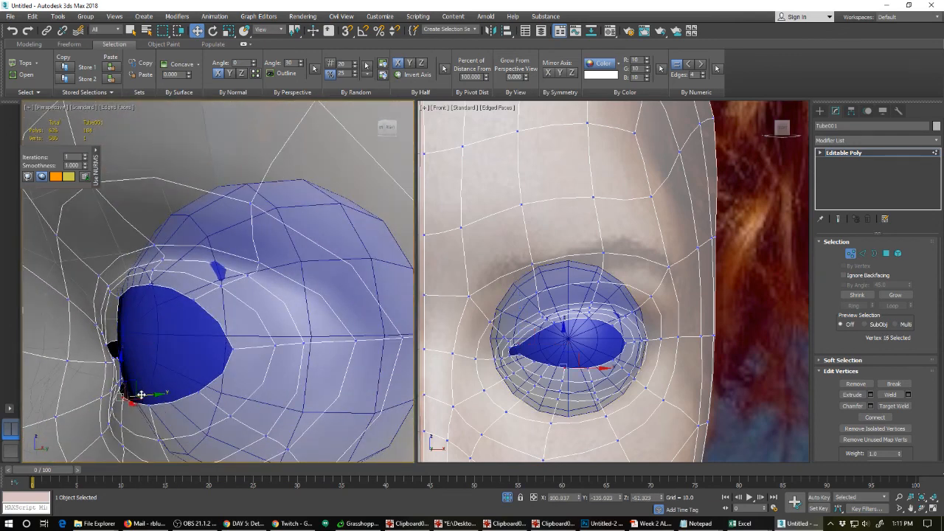
drag(141, 394, 144, 394)
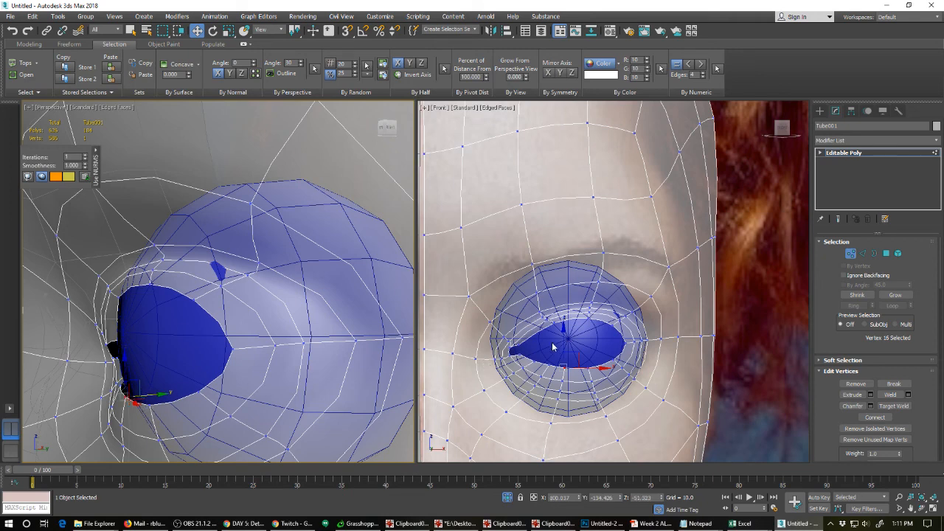
Select the two upper-lid vertices around the remaining poke-through near the outer corner and move them slightly forward.
click(626, 316)
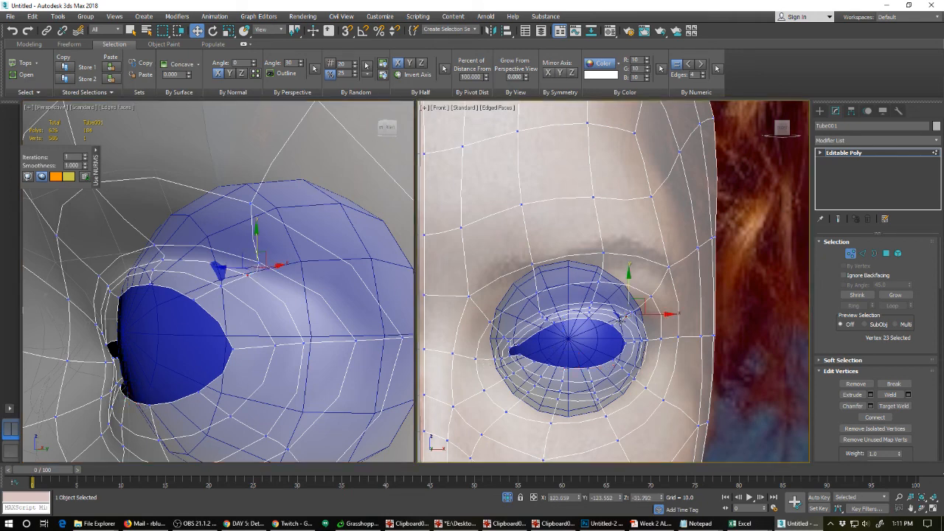
ctrl+click(621, 321)
right_click(249, 287)
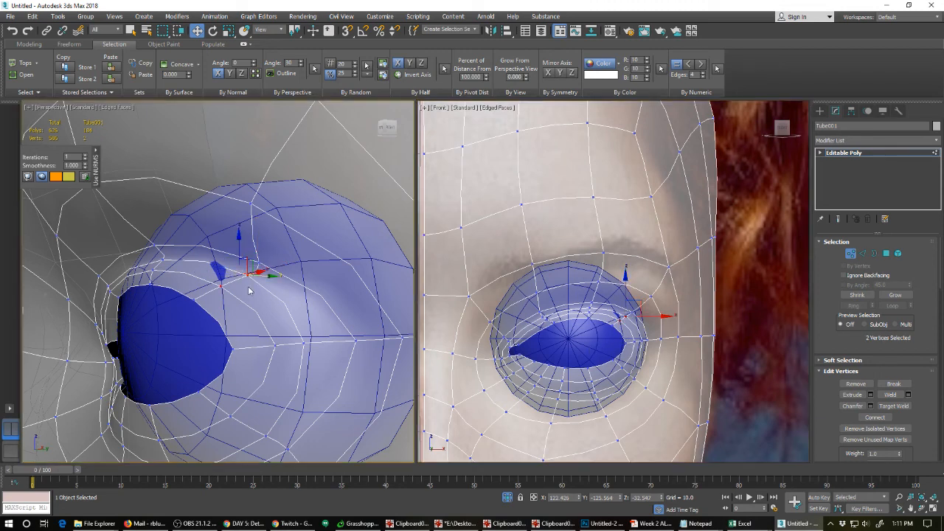
drag(265, 276, 259, 274)
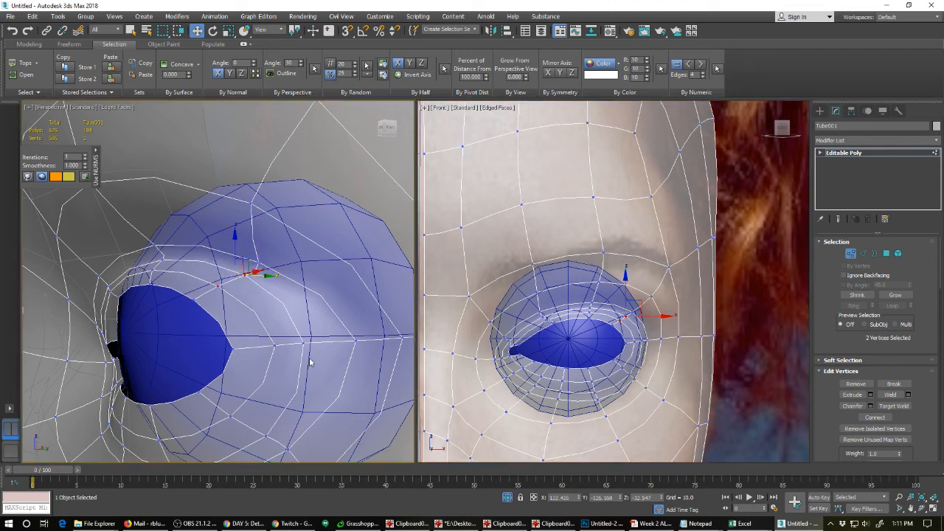
Select the border of the eye opening and extrude it backward into the head to give the eyelids thickness.
scroll(580, 331, down, 6)
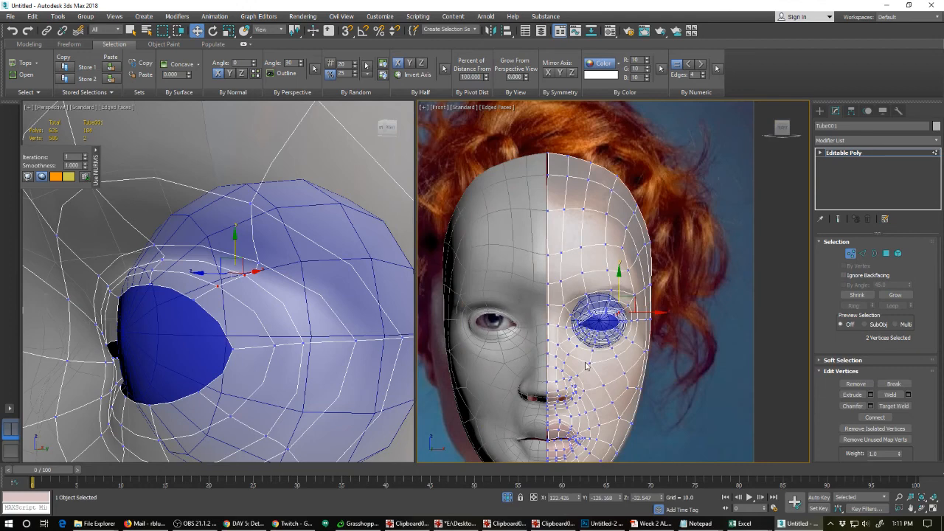
scroll(605, 352, up, 5)
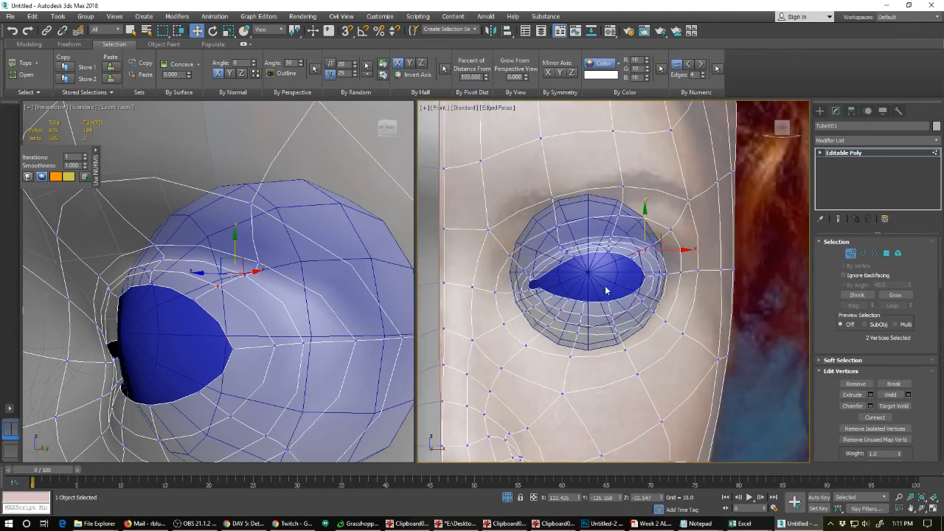
click(875, 253)
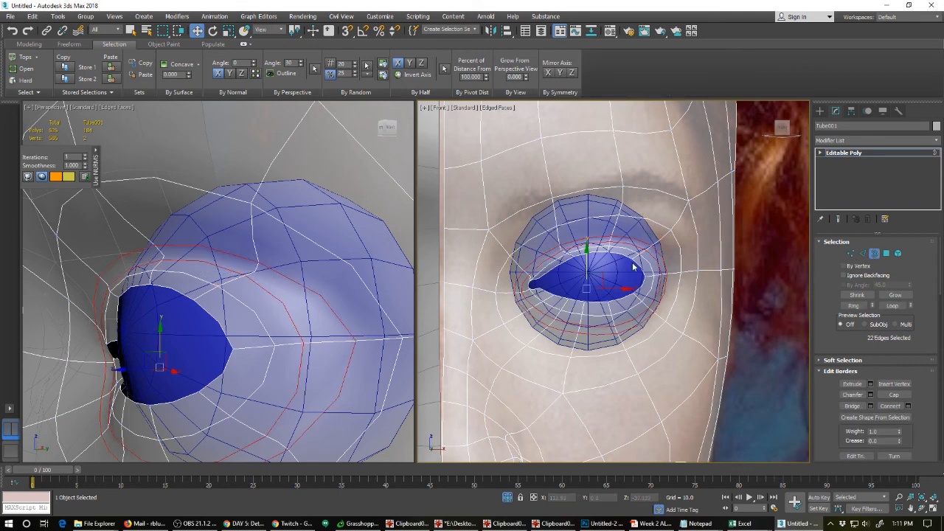
click(635, 264)
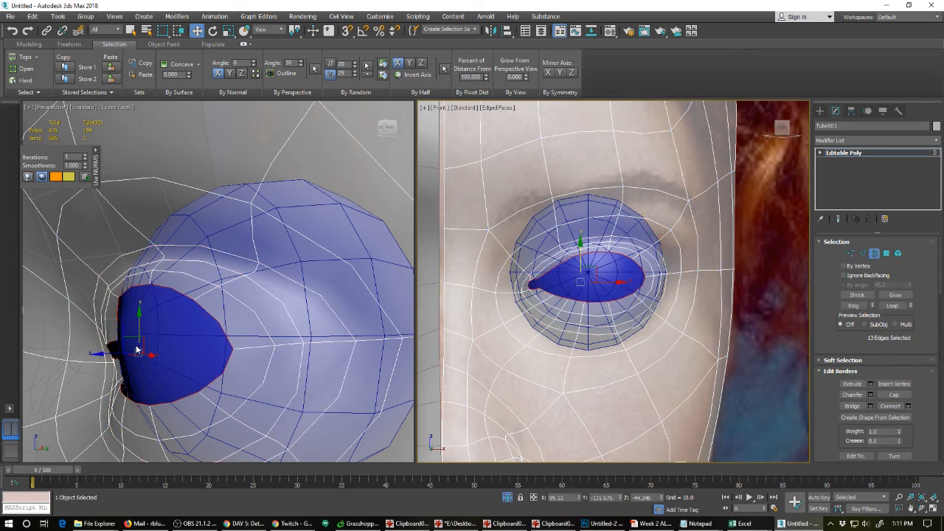
shift+drag(166, 352, 189, 351)
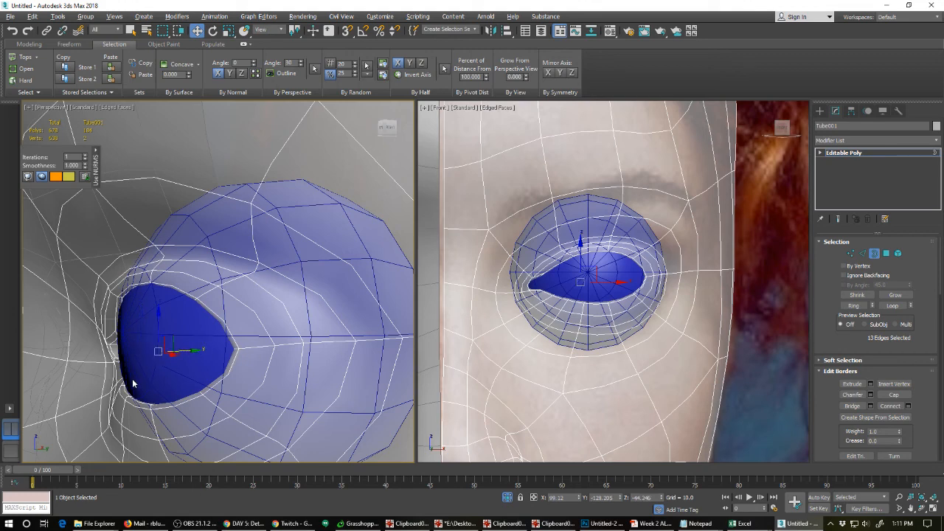
Try to bridge the upper and lower lid edges at the eye's inner corner in border editing.
alt+middle_drag(132, 383, 184, 387)
middle_drag(184, 387, 307, 394)
scroll(308, 393, up, 3)
middle_drag(127, 352, 244, 382)
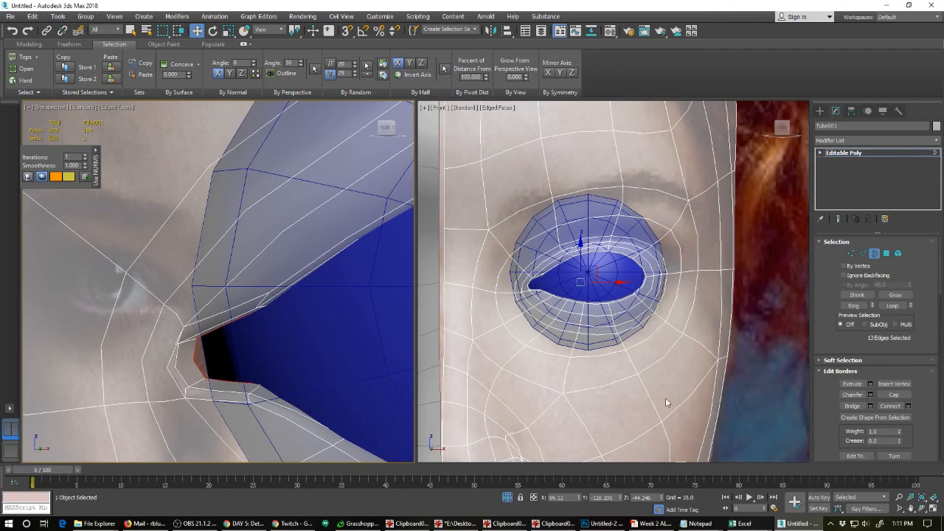
click(852, 406)
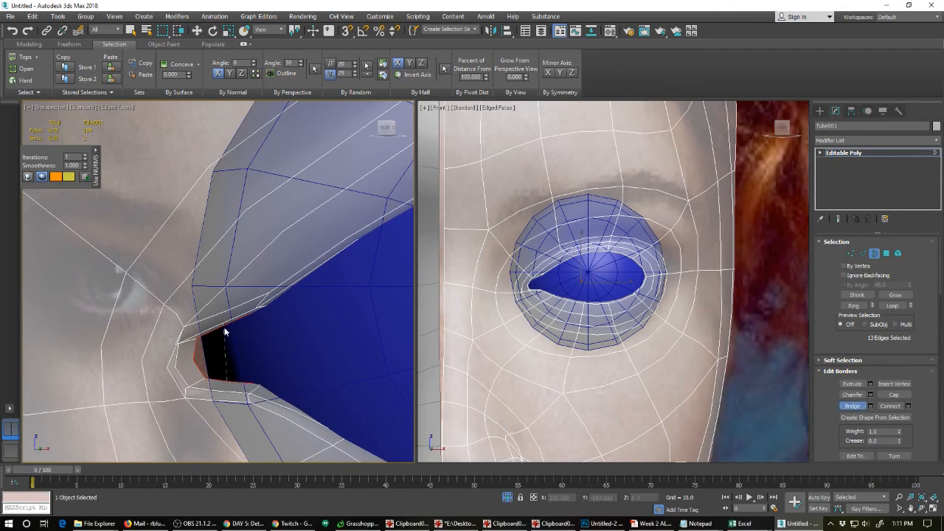
scroll(226, 354, up, 3)
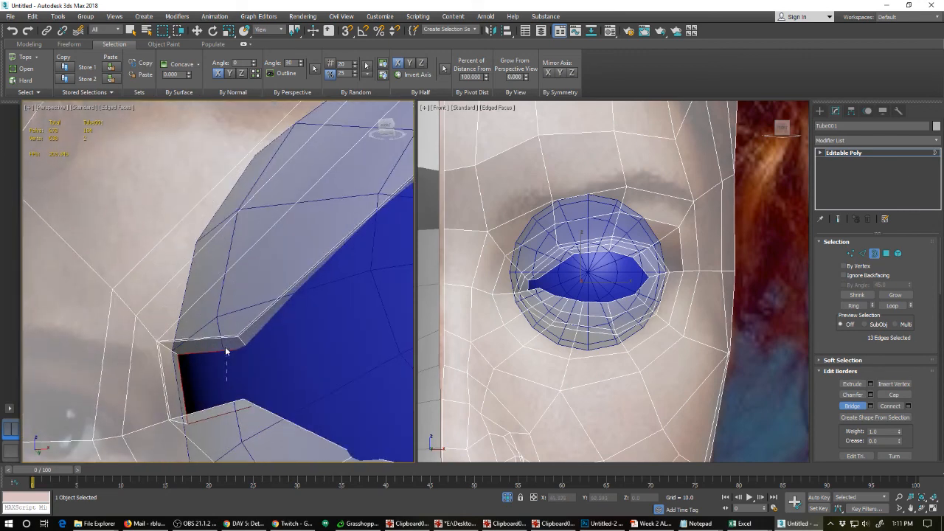
right_click(225, 365)
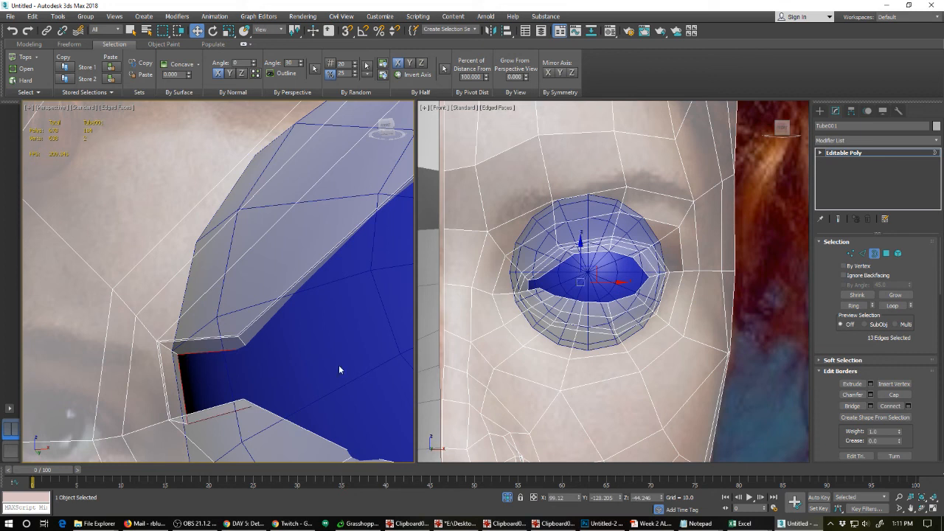
click(572, 360)
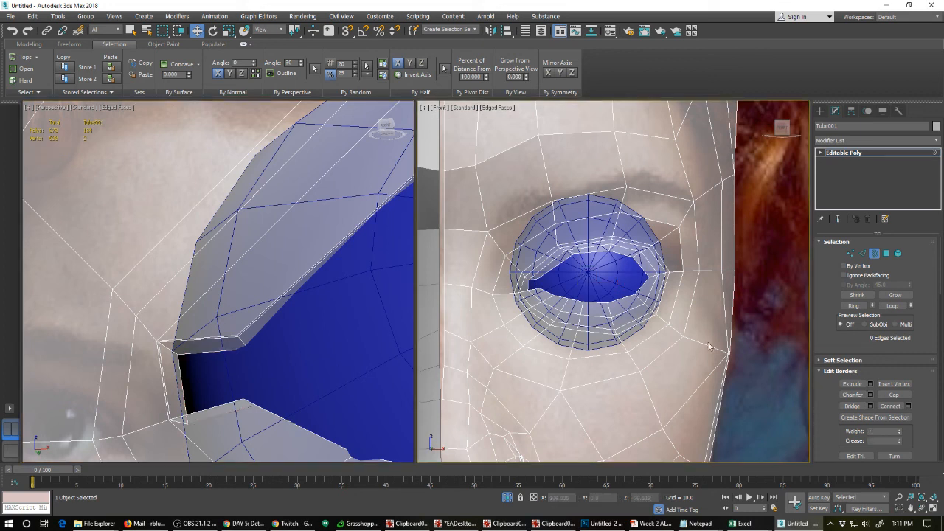
click(852, 406)
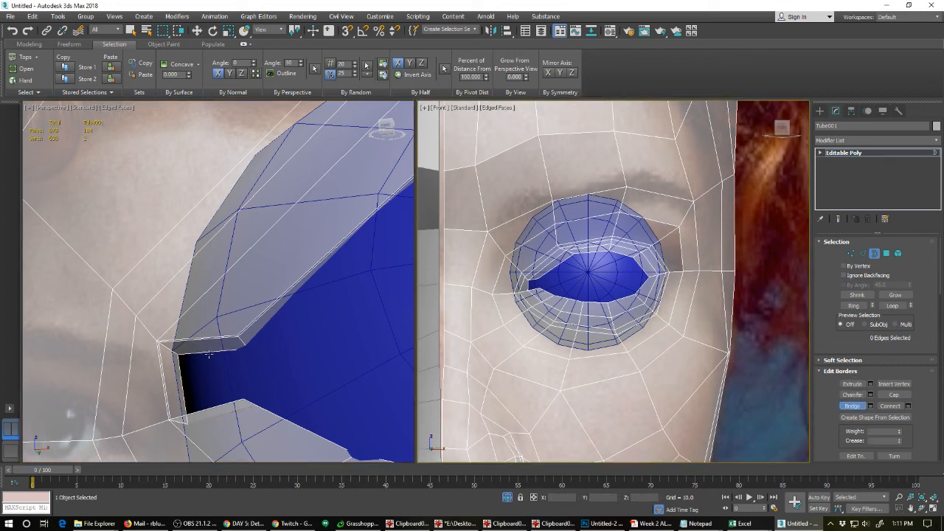
scroll(214, 391, up, 4)
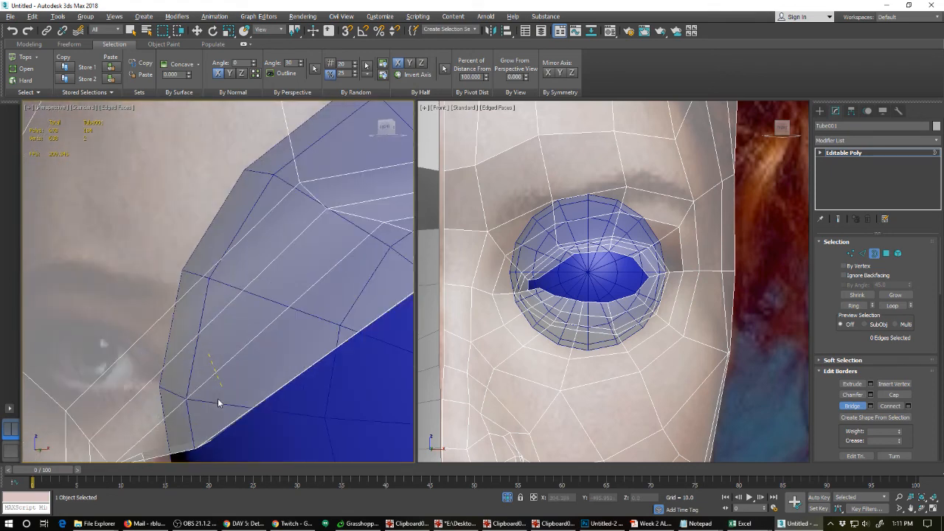
scroll(235, 272, up, 2)
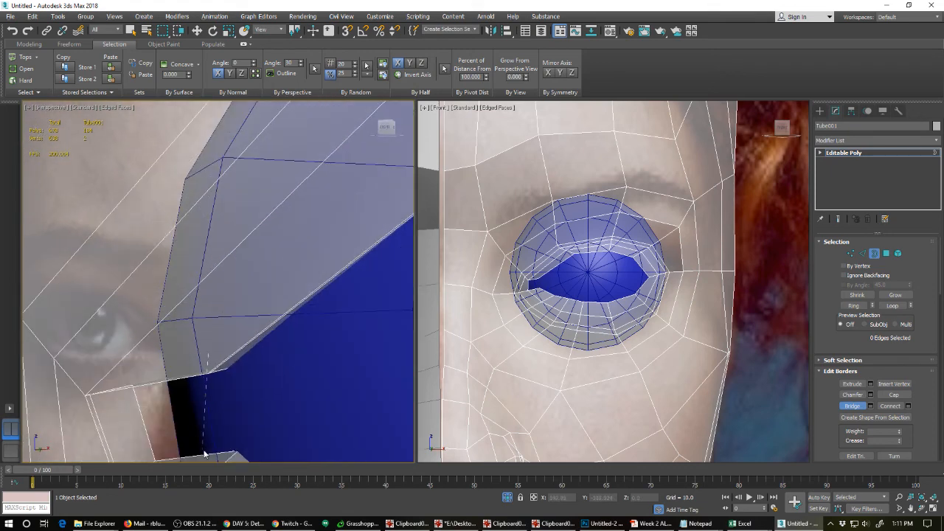
alt+middle_drag(223, 450, 248, 331)
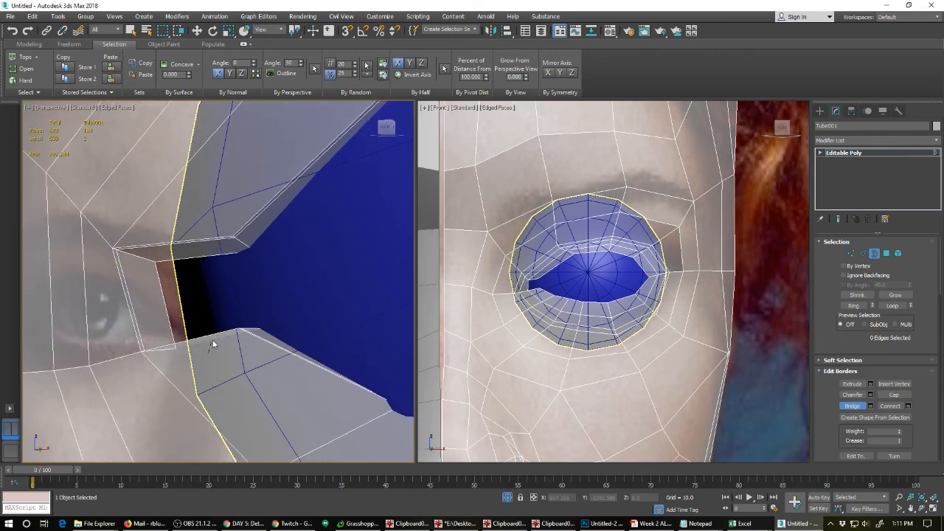
key(w)
Bridge the lower lid's back edge to the matching upper-lid edge at the eye's inner corner in edge editing.
alt+middle_drag(236, 322, 240, 325)
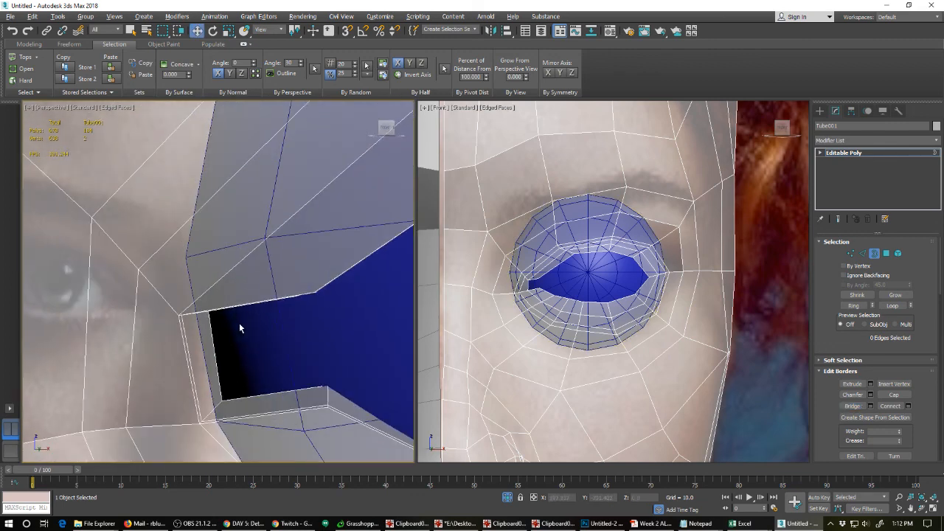
scroll(240, 325, up, 3)
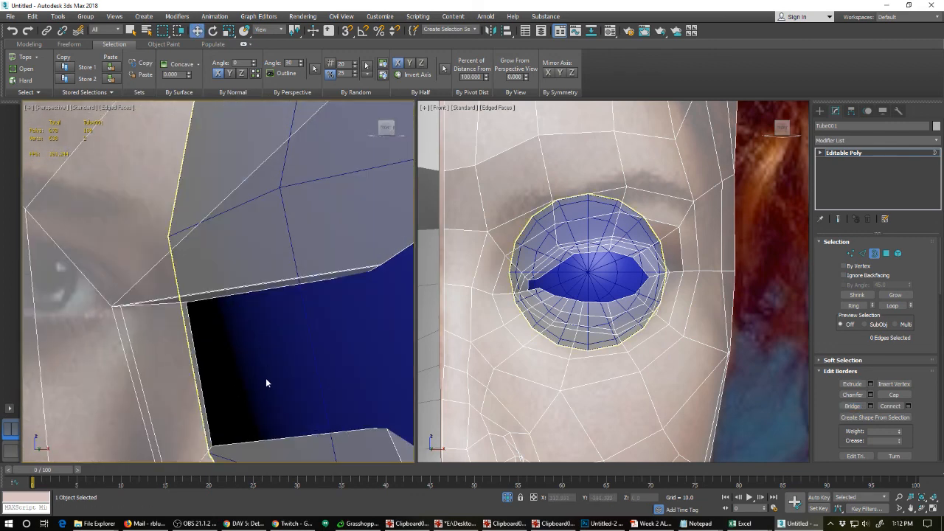
click(280, 438)
key(2)
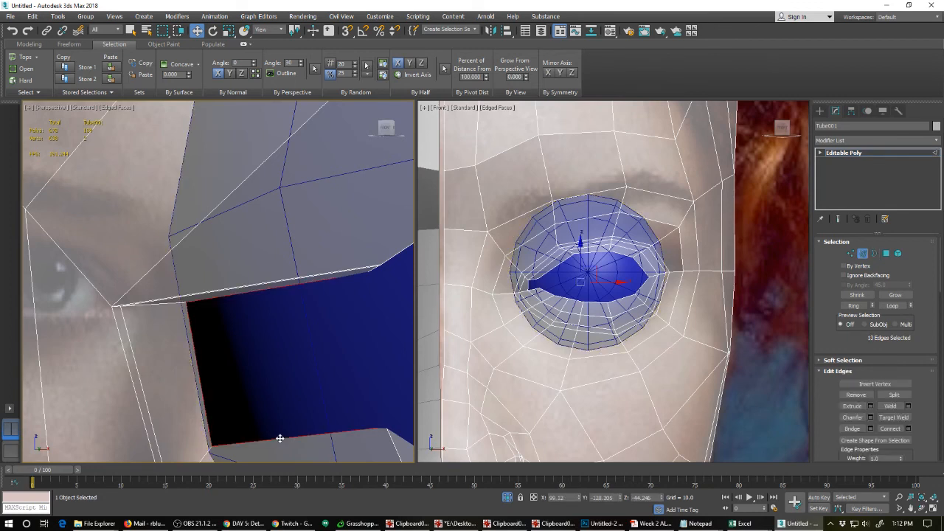
click(280, 438)
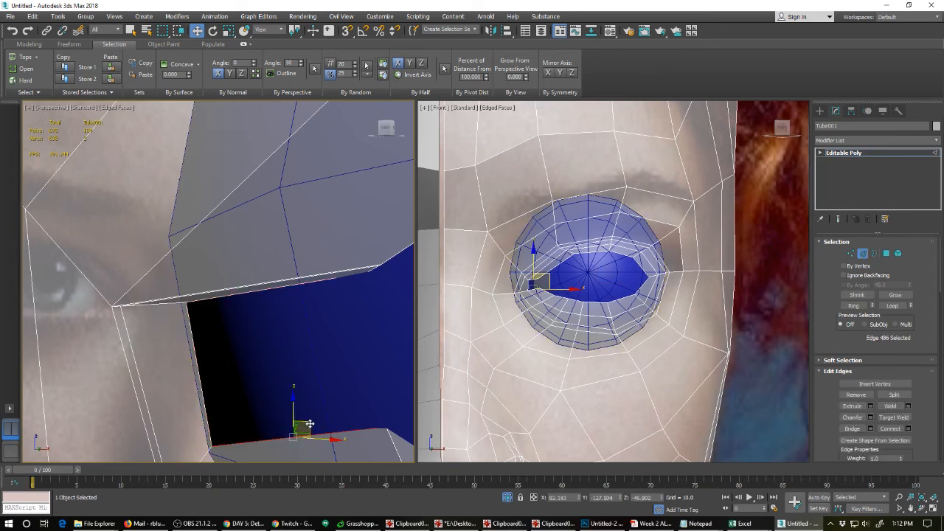
click(852, 428)
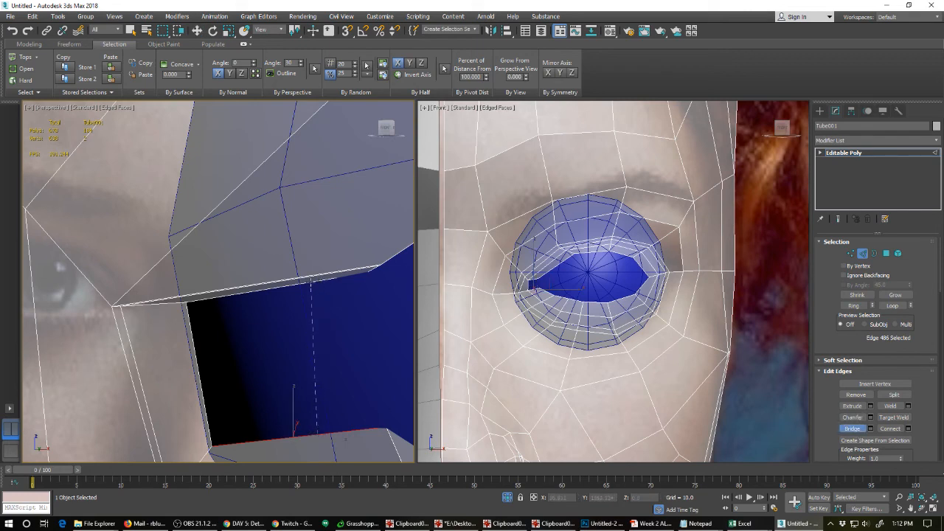
click(302, 280)
alt+middle_drag(308, 341, 281, 337)
scroll(281, 337, down, 5)
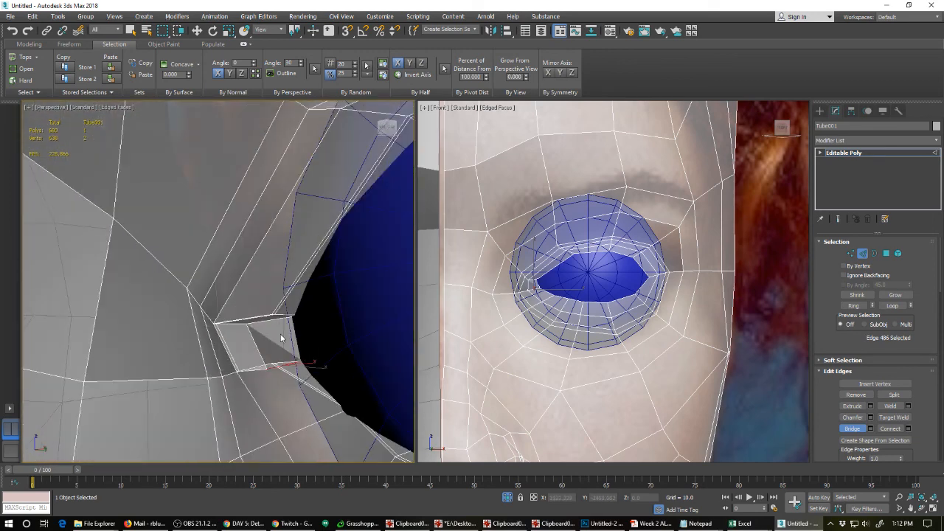
Preview the bridged inner eye corner with NURMS smoothing and return to the unsmoothed mesh.
key(ctrl+q)
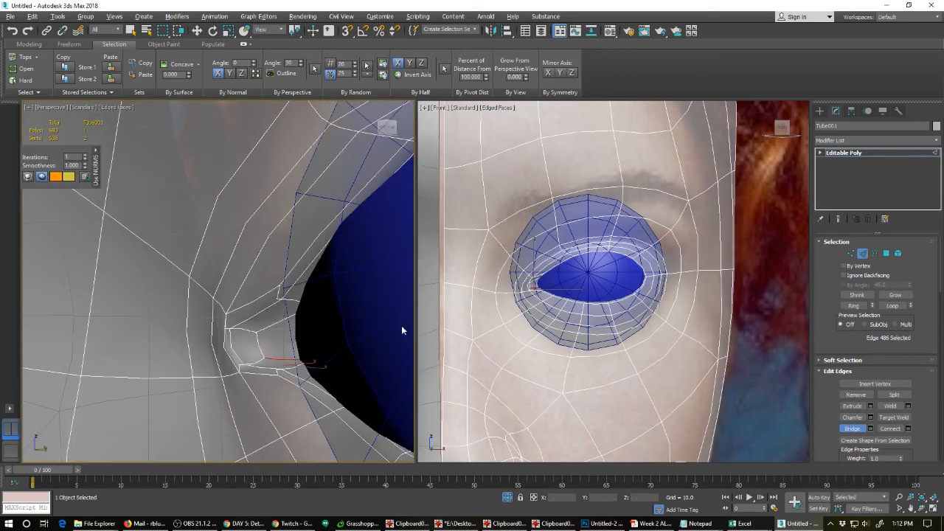
scroll(276, 356, up, 4)
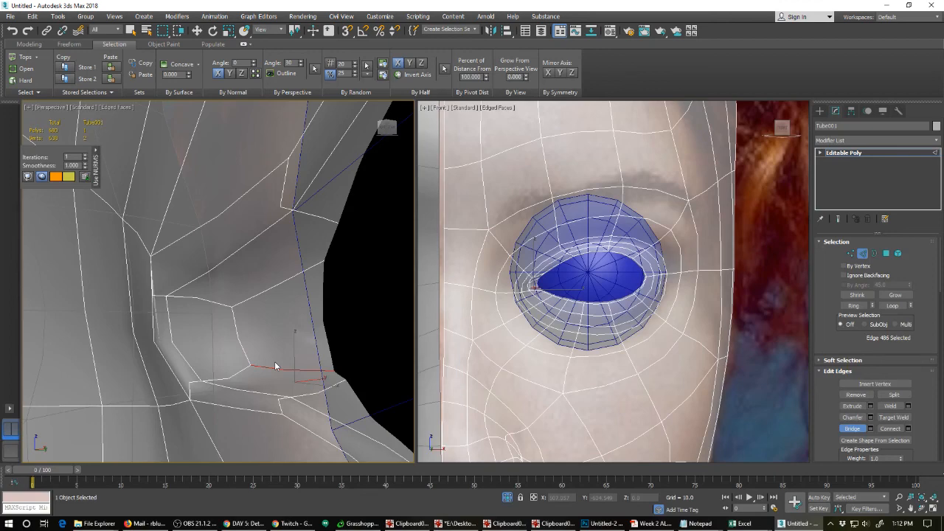
key(2)
key(w)
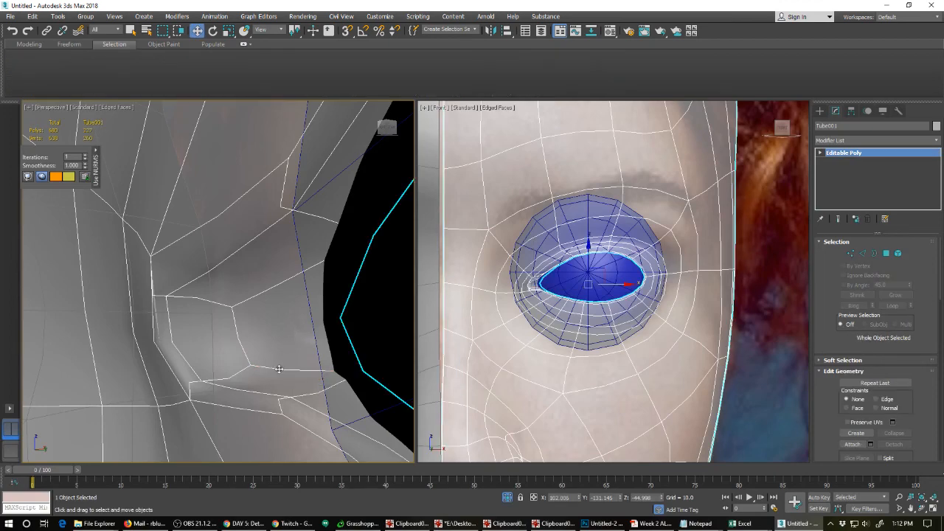
key(ctrl+BackSpace)
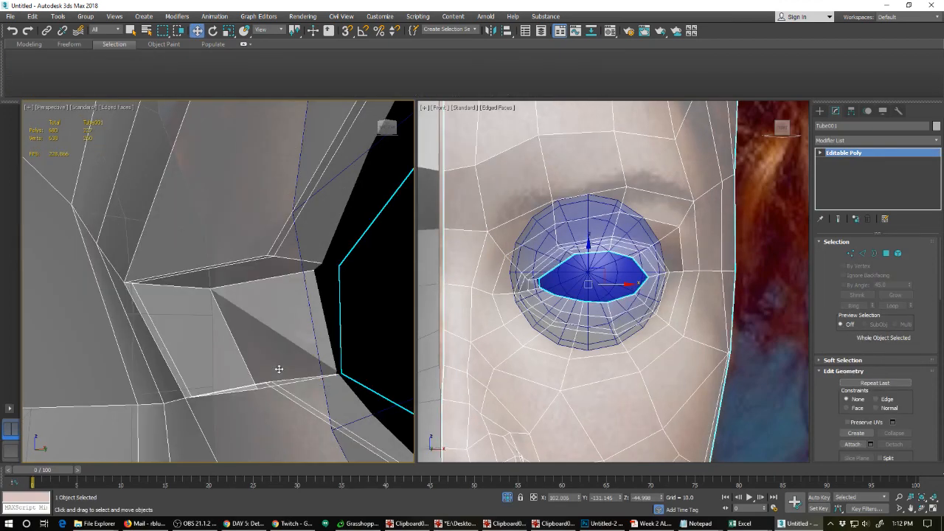
Select the back edge loop of the eyelids, including the edge behind the inner-corner bridge, and chamfer it slightly.
key(2)
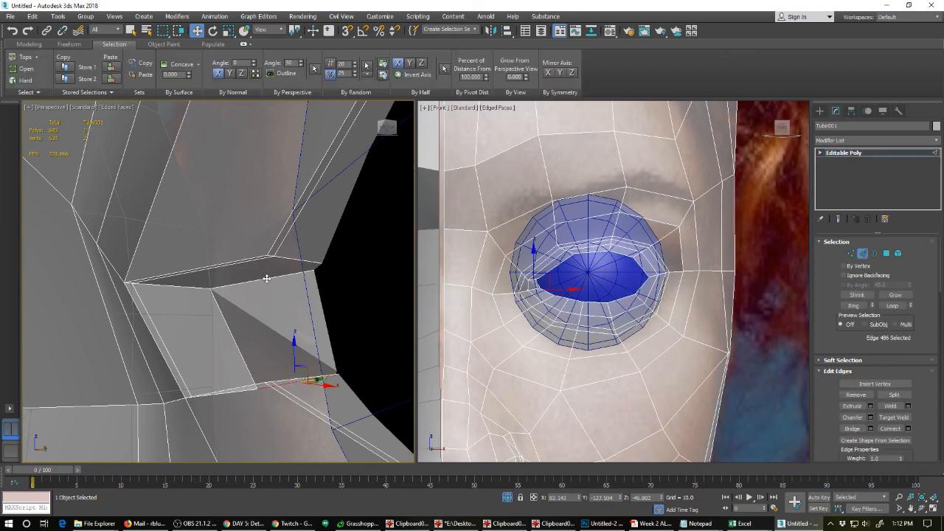
double_click(266, 278)
scroll(241, 330, up, 1)
alt+middle_drag(241, 330, 256, 354)
scroll(256, 338, down, 1)
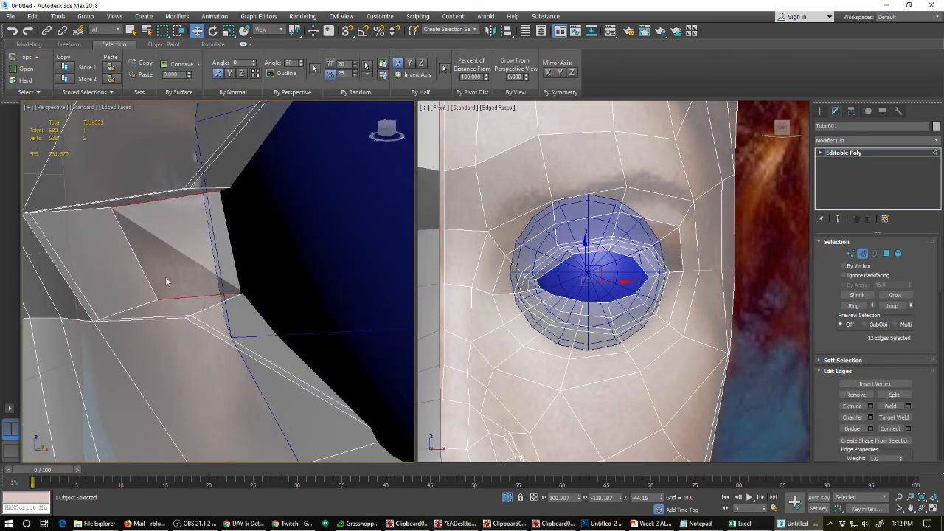
middle_drag(182, 288, 256, 357)
scroll(207, 346, down, 1)
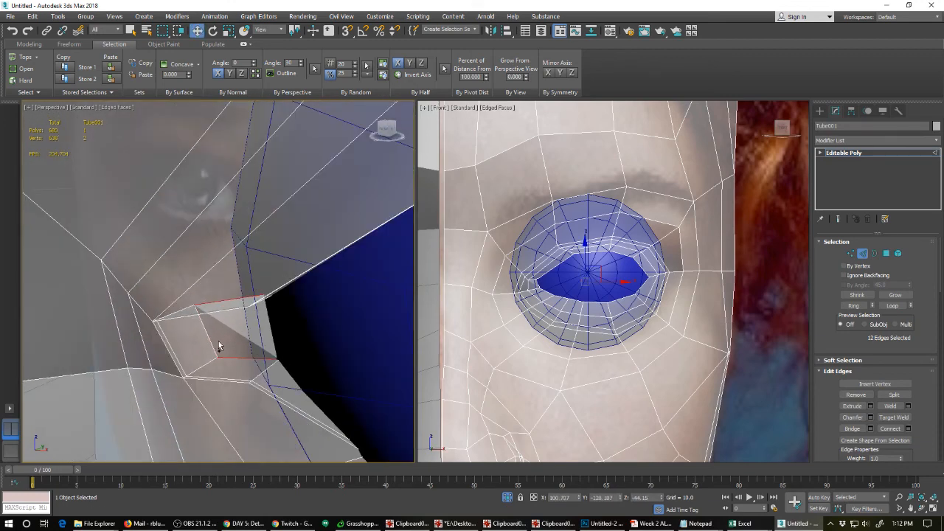
ctrl+click(211, 340)
right_click(213, 342)
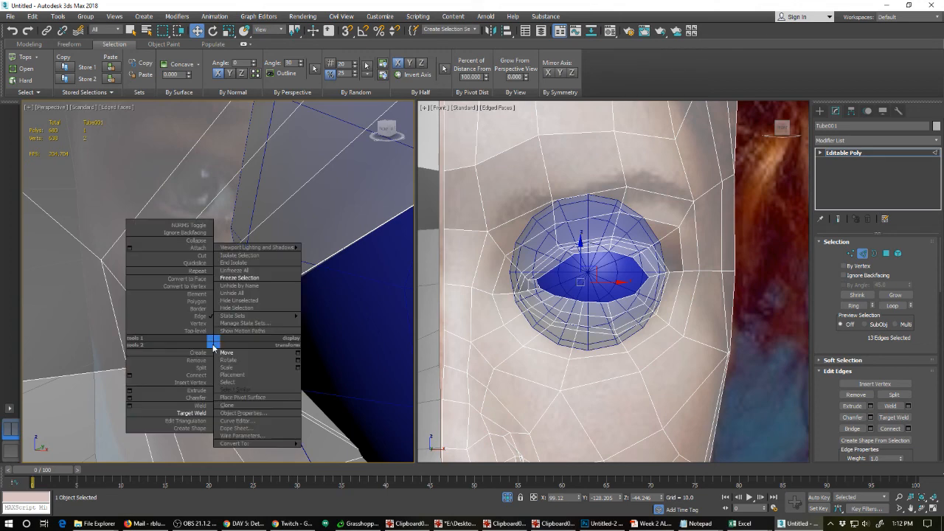
click(197, 399)
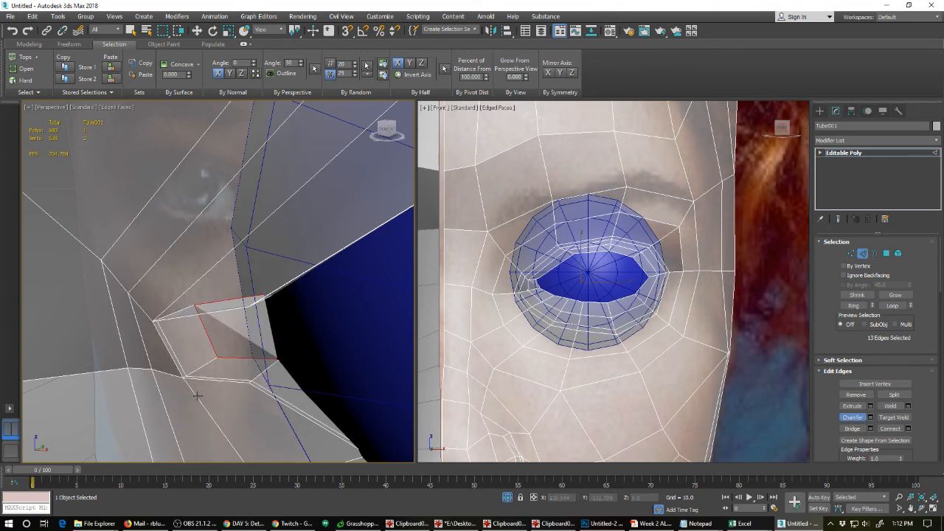
drag(211, 343, 212, 345)
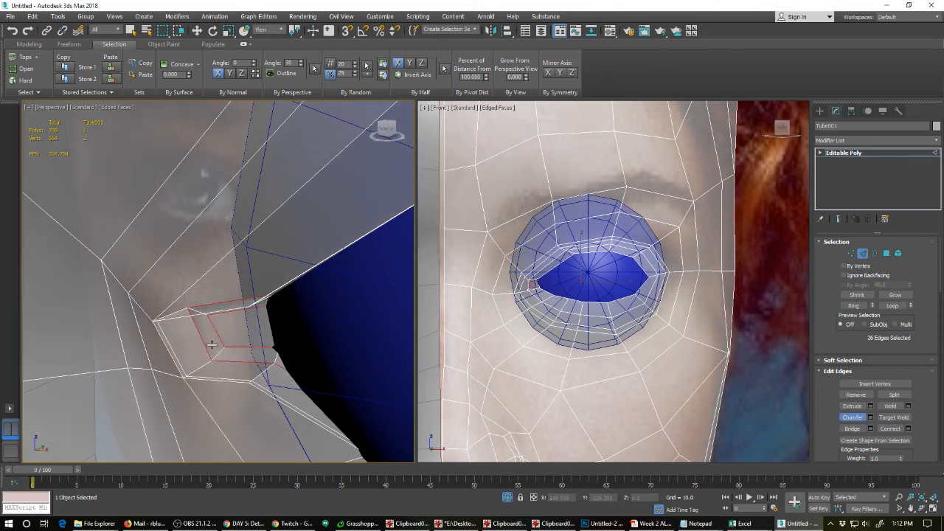
Turn on NURMS smoothing for the head mesh and inspect the chamfered lids around the eyeball.
mouse_move(247, 363)
alt+middle_down()
mouse_move(273, 339)
mouse_move(259, 326)
mouse_move(308, 347)
mouse_move(238, 352)
alt+middle_up()
scroll(261, 330, down, 5)
key(ctrl+q)
scroll(347, 337, down, 3)
scroll(246, 347, down, 4)
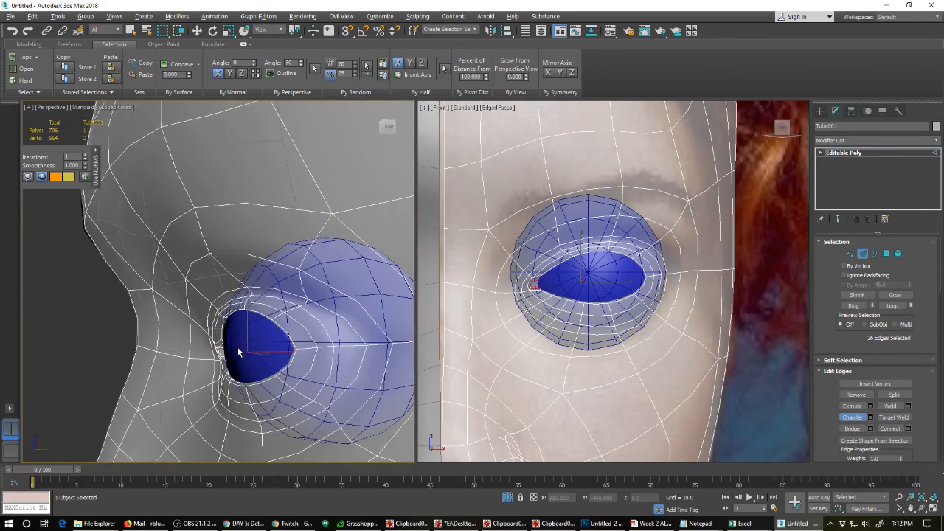
Select the two lid vertices at the eye's outer corner and move them slightly outward, away from the nose.
key(w)
right_click(284, 357)
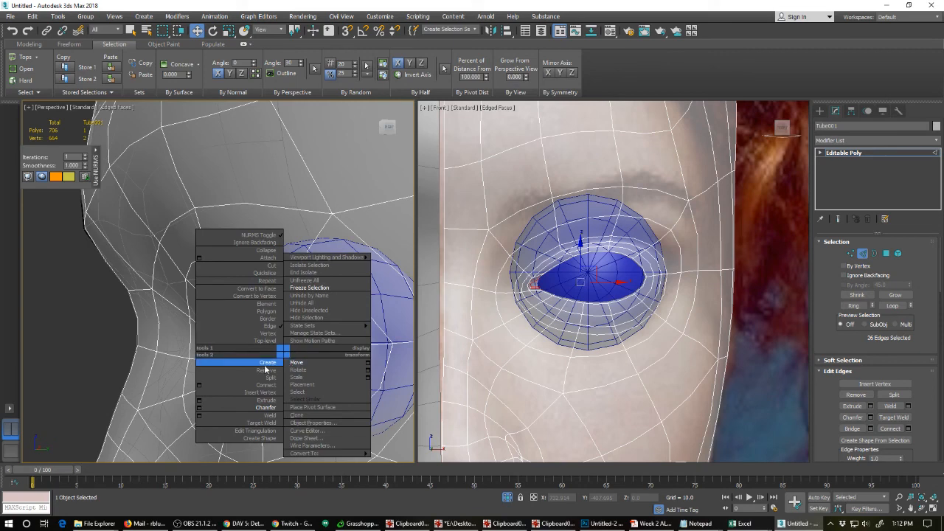
click(268, 333)
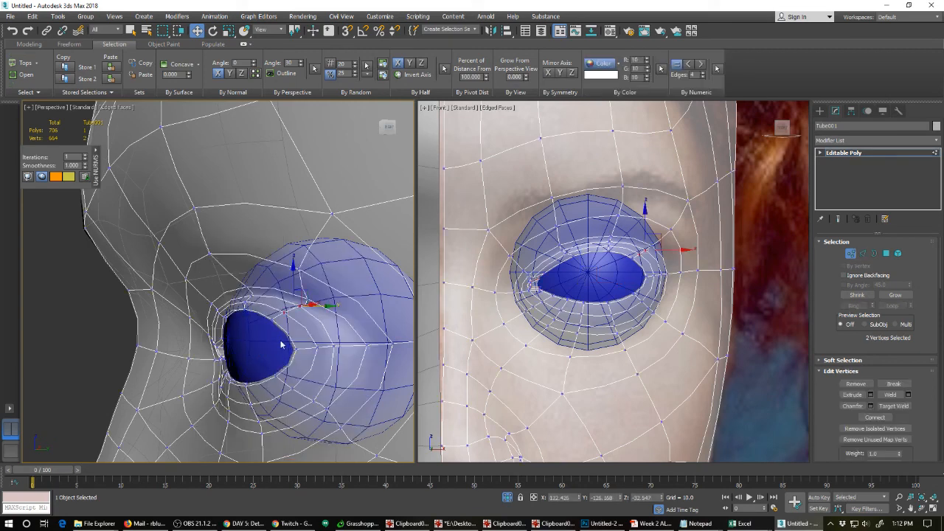
click(305, 354)
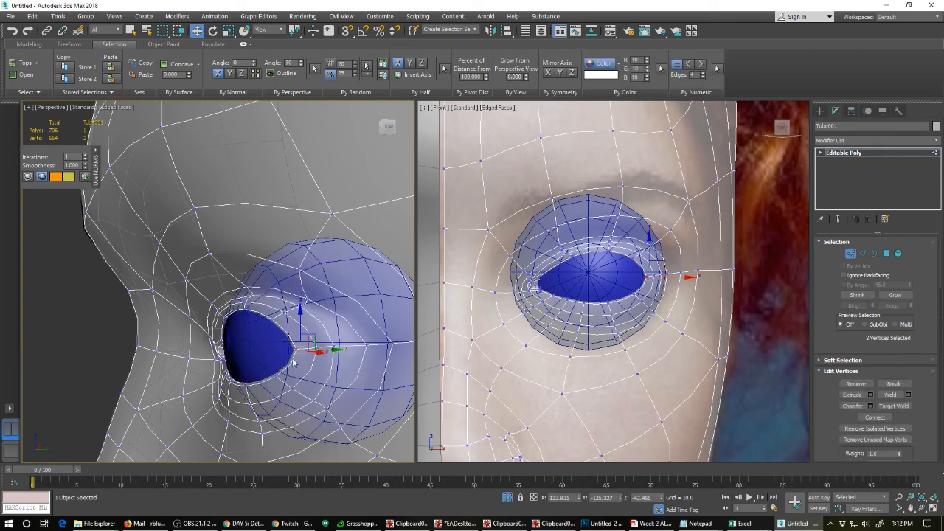
alt+middle_drag(294, 361, 319, 348)
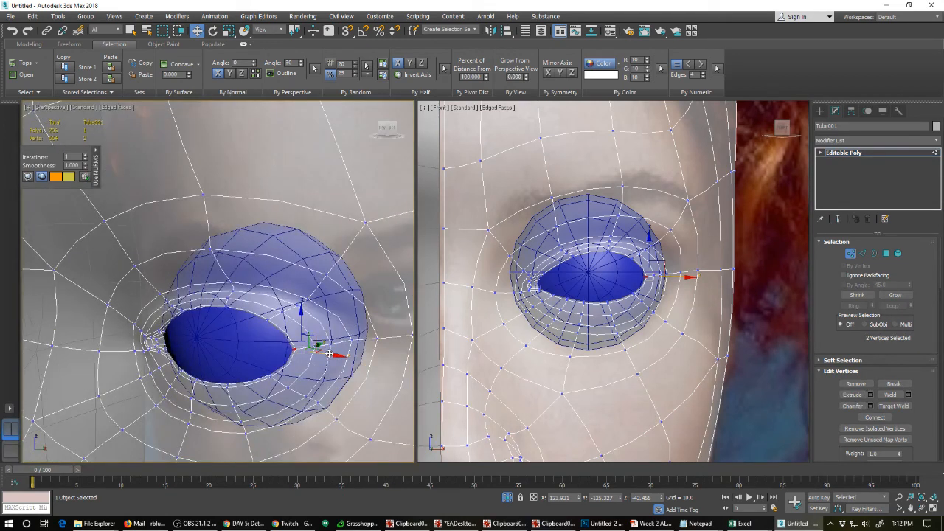
drag(329, 354, 327, 345)
scroll(326, 345, down, 5)
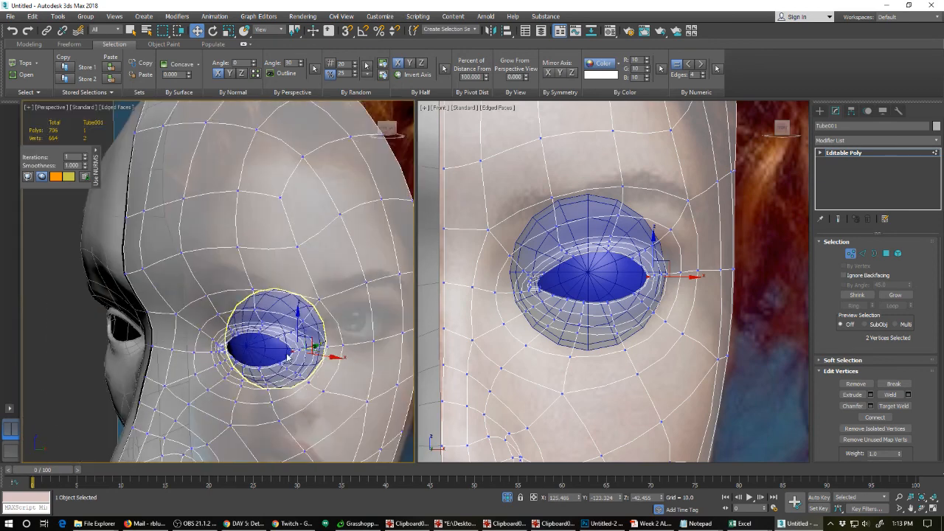
Examine the whole smoothed face from the front, side and three-quarter views against the reference photo.
middle_drag(581, 329, 632, 276)
scroll(619, 299, down, 6)
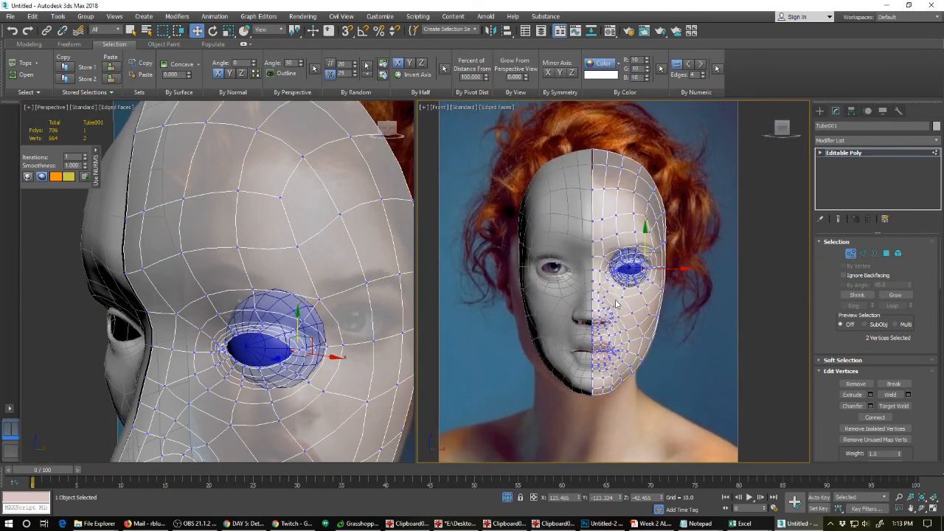
scroll(327, 317, down, 5)
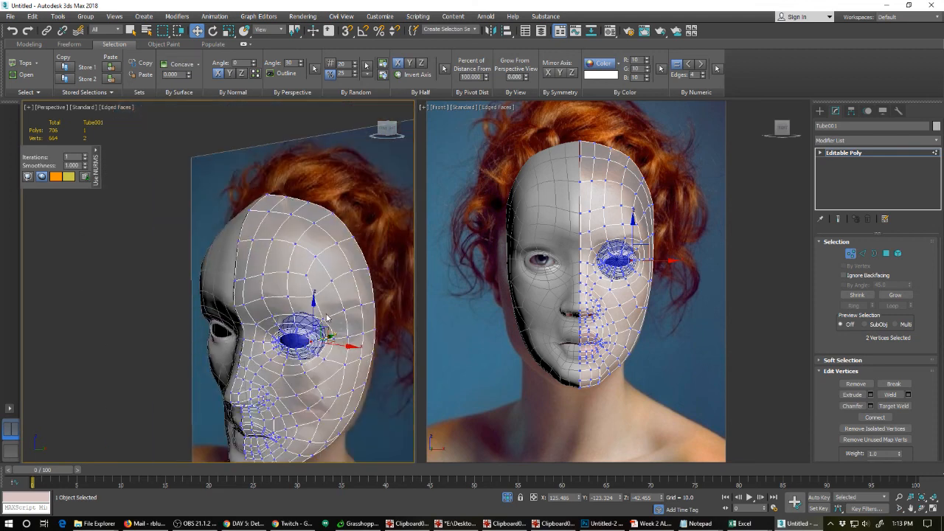
alt+middle_drag(341, 329, 324, 251)
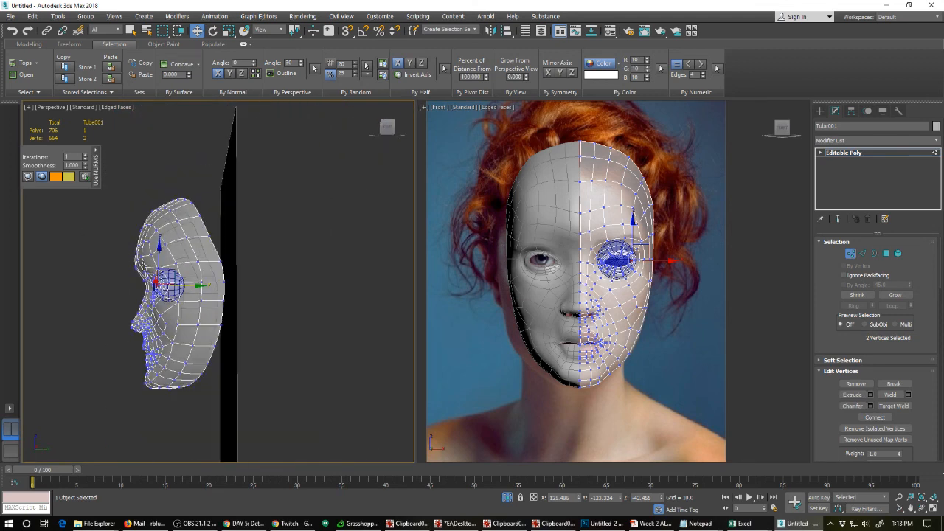
alt+middle_drag(177, 309, 262, 310)
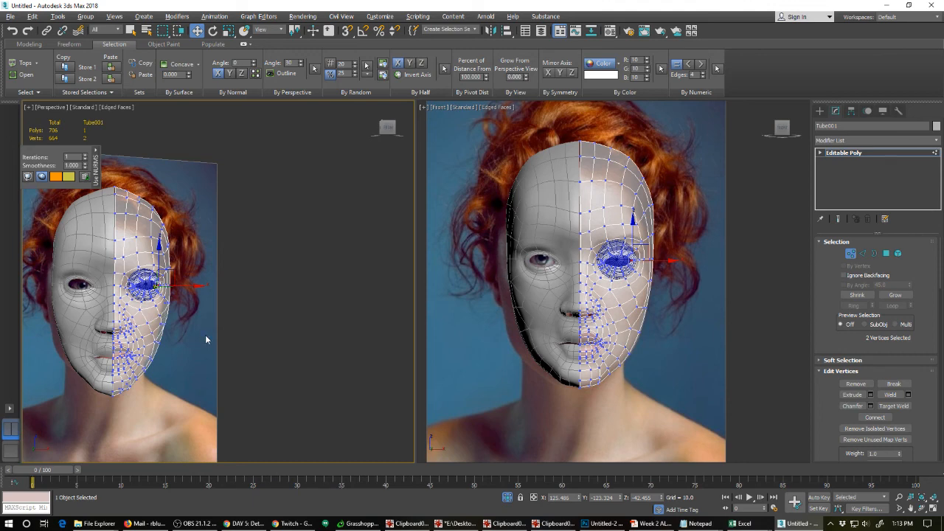
alt+middle_drag(206, 337, 117, 341)
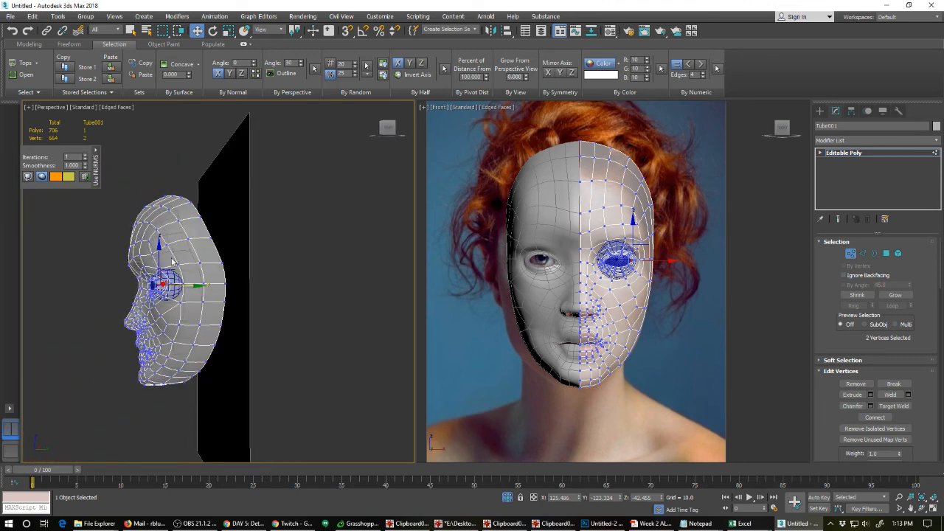
alt+middle_drag(165, 265, 177, 325)
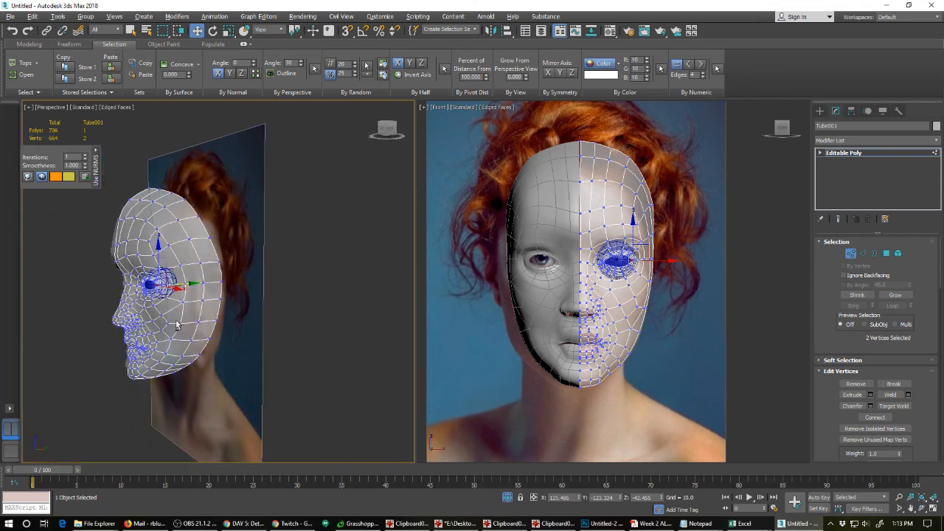
scroll(177, 322, up, 2)
scroll(185, 311, down, 2)
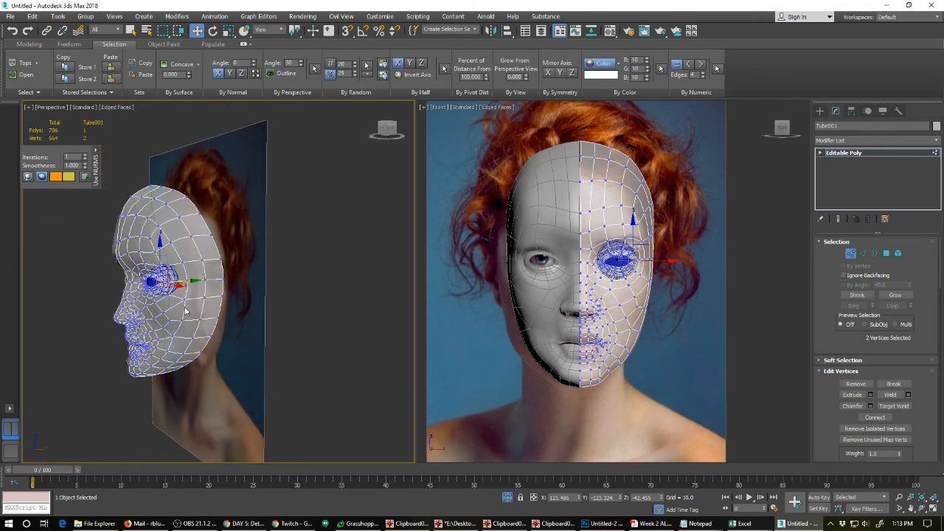
mouse_move(175, 338)
alt+middle_down()
mouse_move(207, 332)
mouse_move(182, 327)
mouse_move(168, 337)
mouse_move(314, 332)
mouse_move(182, 333)
alt+middle_up()
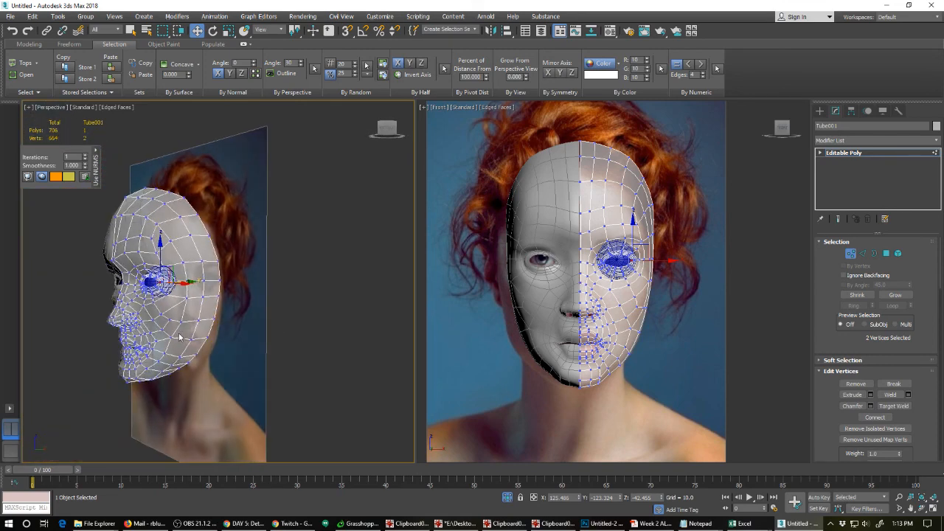